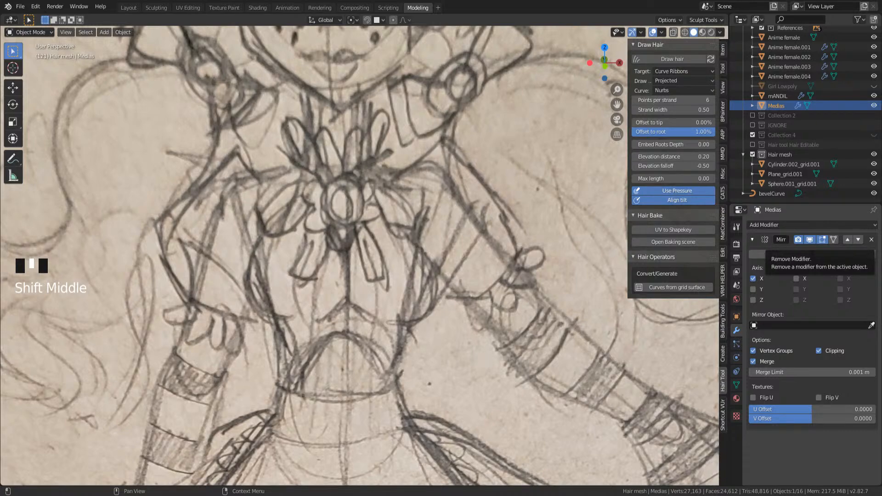
- Compare the dressed character with the front reference sketch from the front view
scroll(359, 253, "down", 12)
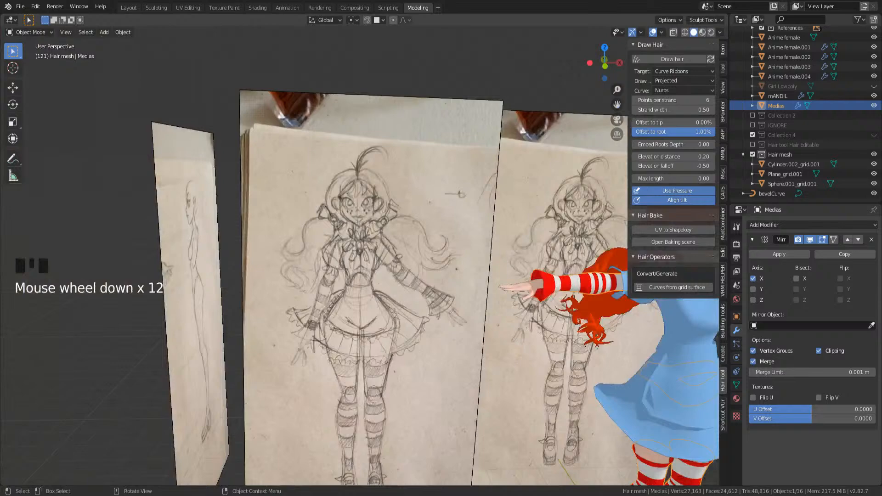
middle_click_drag(368, 252, 306, 248)
key("KP_1")
scroll(406, 244, "up", 4, "shift")
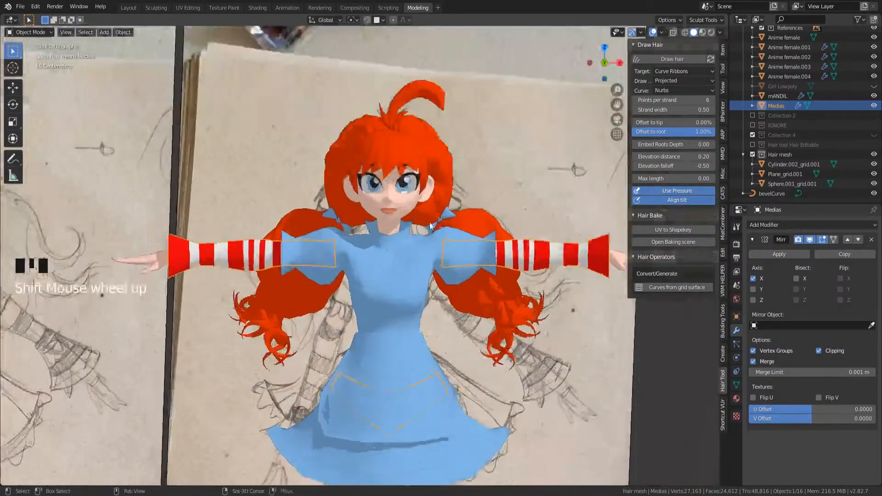
middle_click_drag(409, 238, 345, 299, "shift")
left_click(334, 432)
left_click(345, 410)
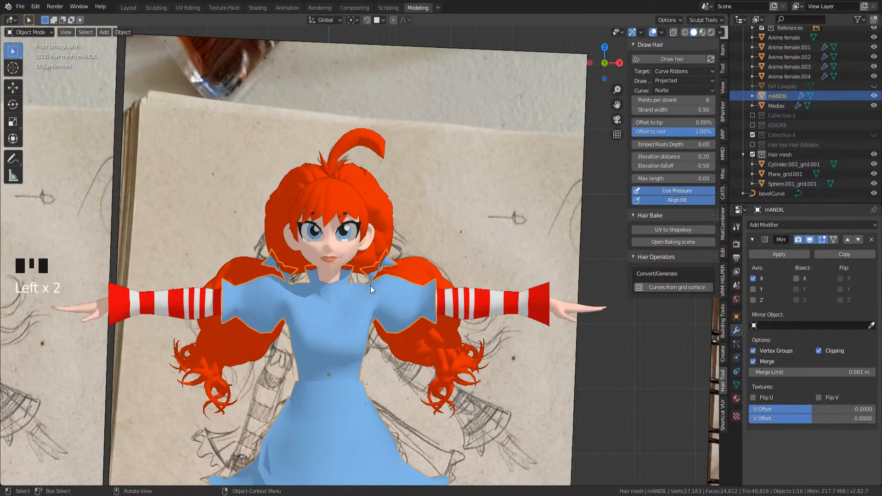
scroll(297, 170, "down", 3)
middle_click_drag(297, 170, 325, 171, "shift")
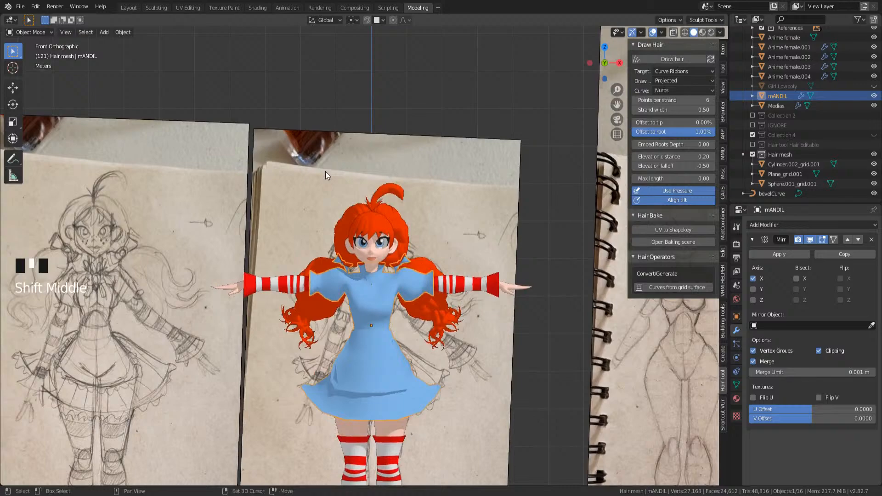
scroll(402, 213, "up", 3)
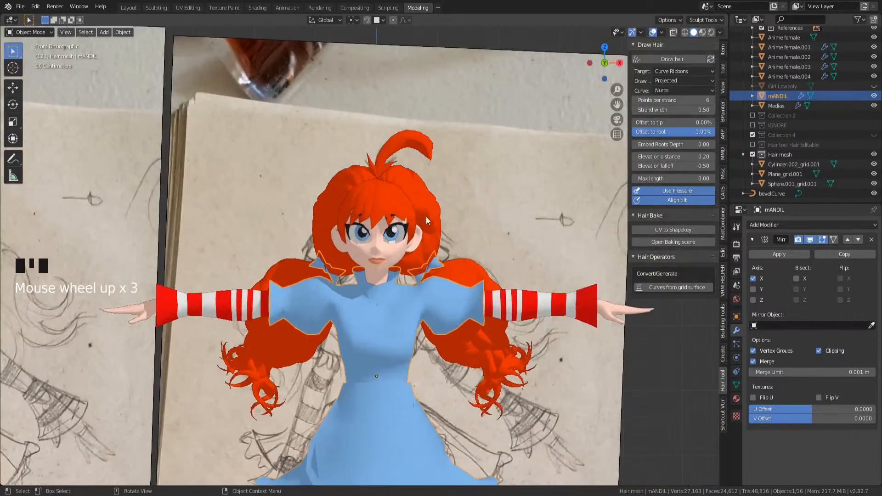
- Open the main hair mesh Cylinder.002_grid.001 for vertex editing in the front view with solid shading
left_click(431, 222)
key("shift+z")
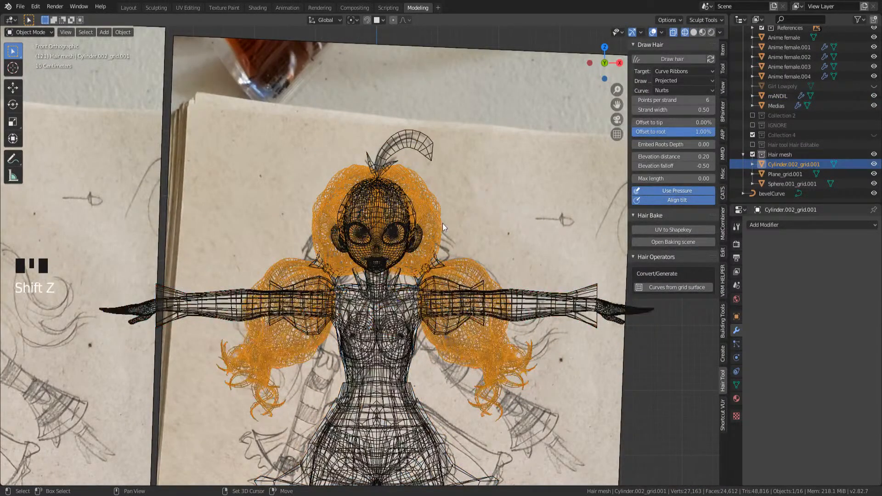
middle_click_drag(442, 223, 403, 241, "shift")
scroll(426, 196, "up", 2)
key("KP_1")
scroll(412, 205, "up", 1)
key("Tab")
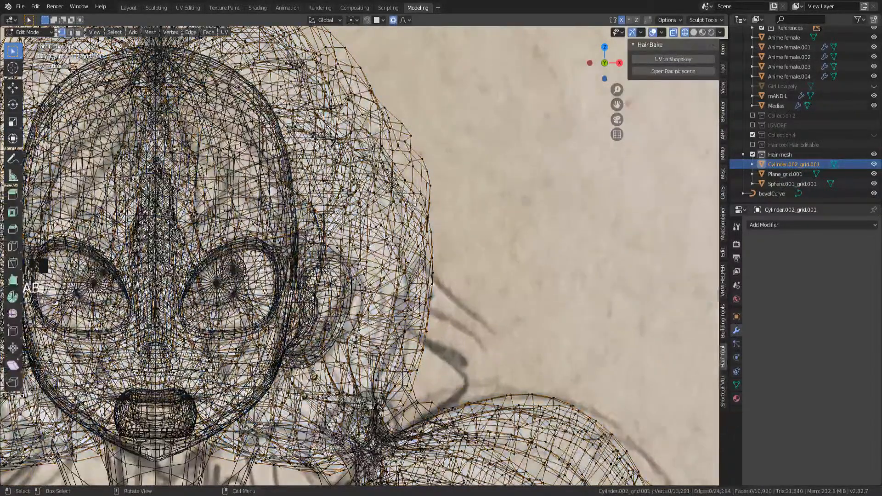
key("shift+z")
scroll(410, 222, "down", 3)
- Try to move a vertex on the outer side of the hair with connected-only proportional editing
left_click(406, 218)
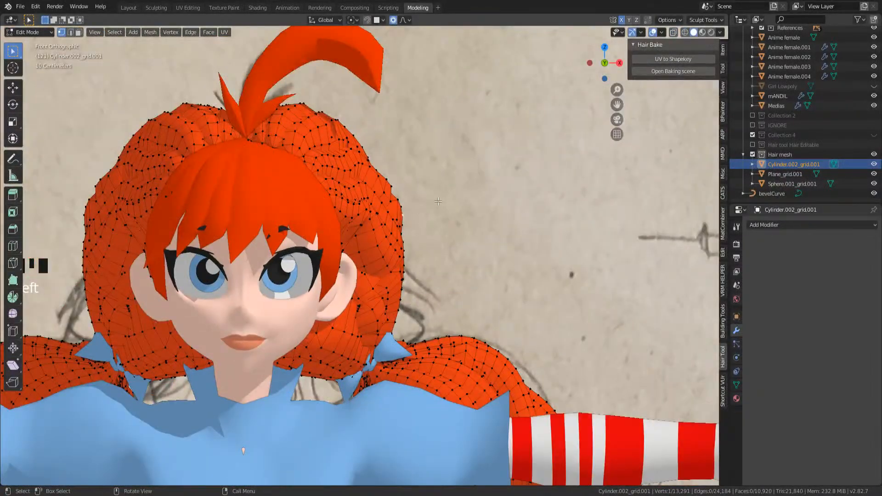
key("g")
scroll(436, 202, "down", 20)
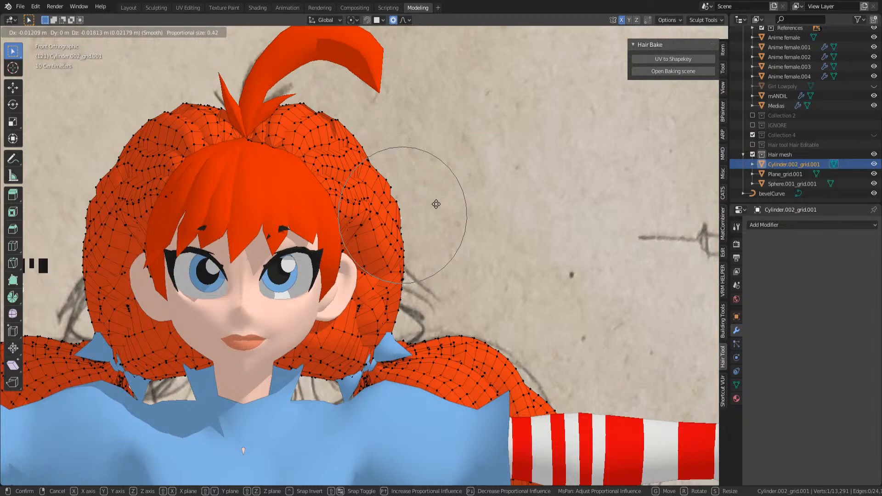
left_click(429, 208)
key("ctrl+z")
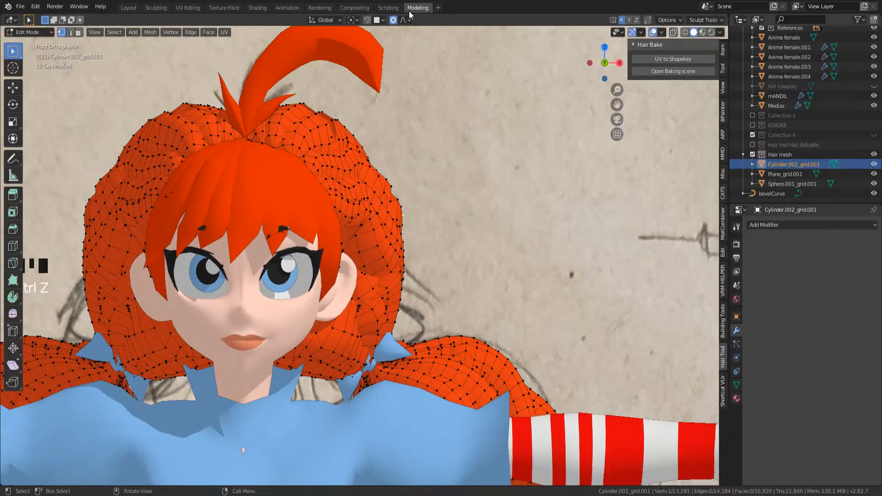
- Turn off Connected Only, pull the hair's side inward and lower its top about 0.11 m at proportional size 1.46
left_click(404, 20)
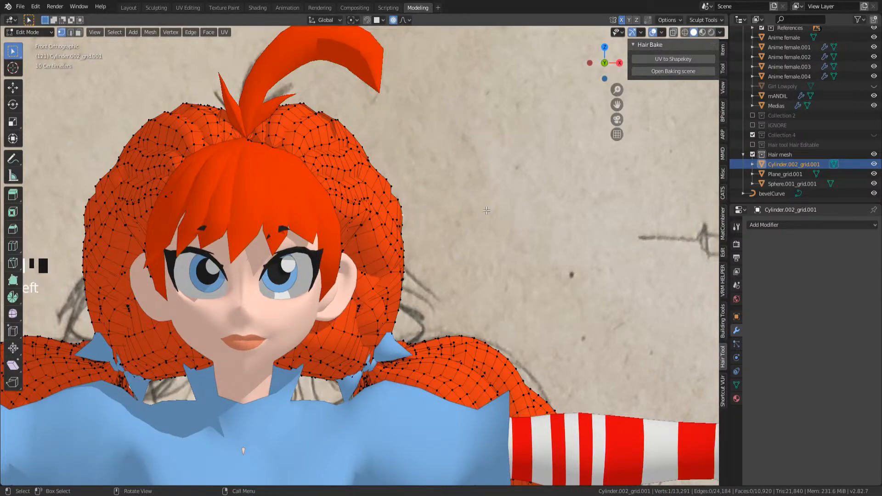
key("g")
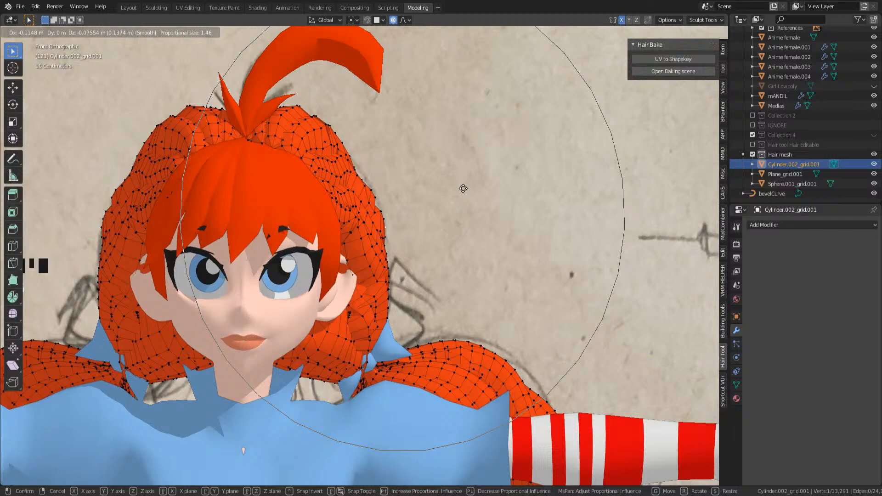
left_click(465, 189)
key("g")
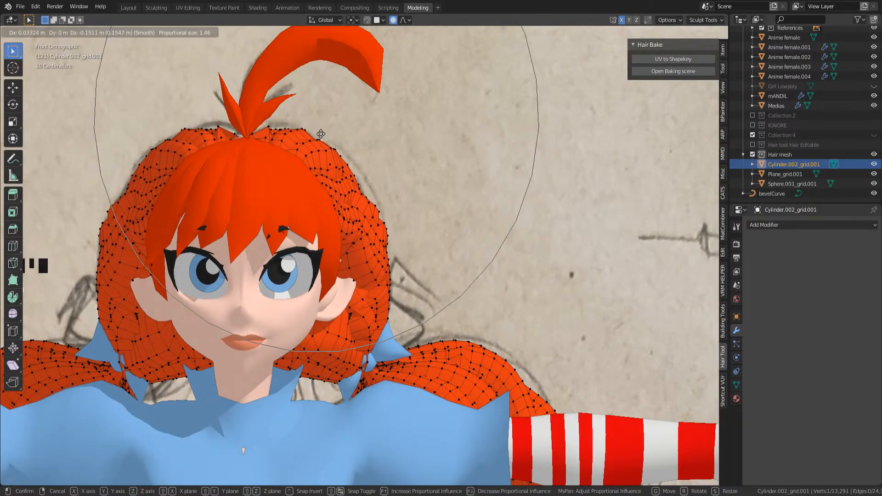
left_click(316, 127)
- Raise the lower edge of the hair below the ear by about 0.157 m and finish editing the hair mesh
middle_click_drag(316, 127, 336, 79, "shift")
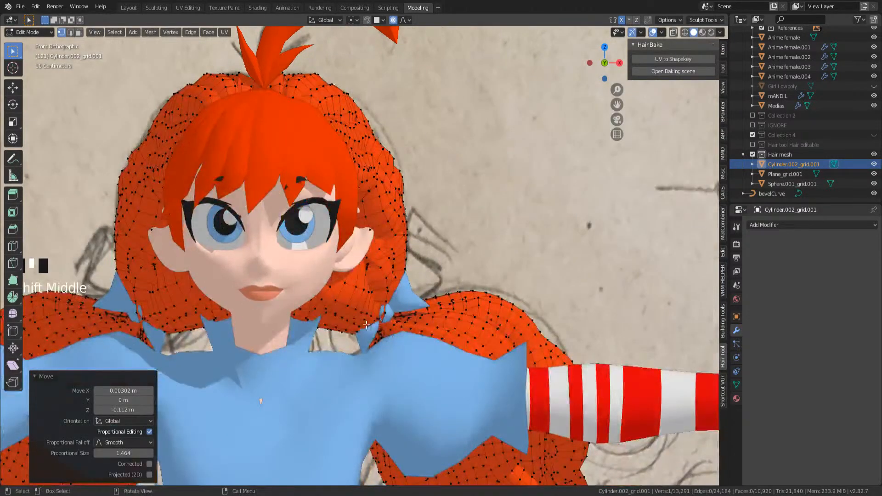
key("g")
left_click(353, 288)
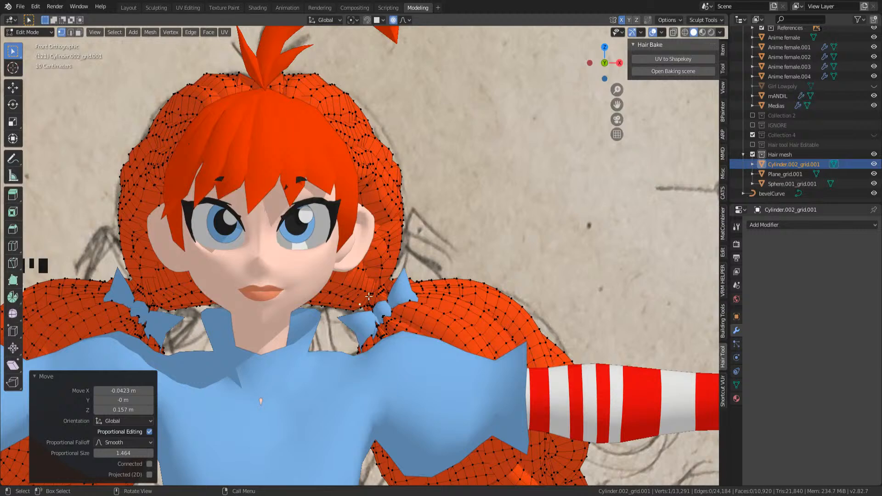
key("Tab")
- Select all linked parts of the hair bow beside the neck in the mANDIL mesh
left_click(394, 298)
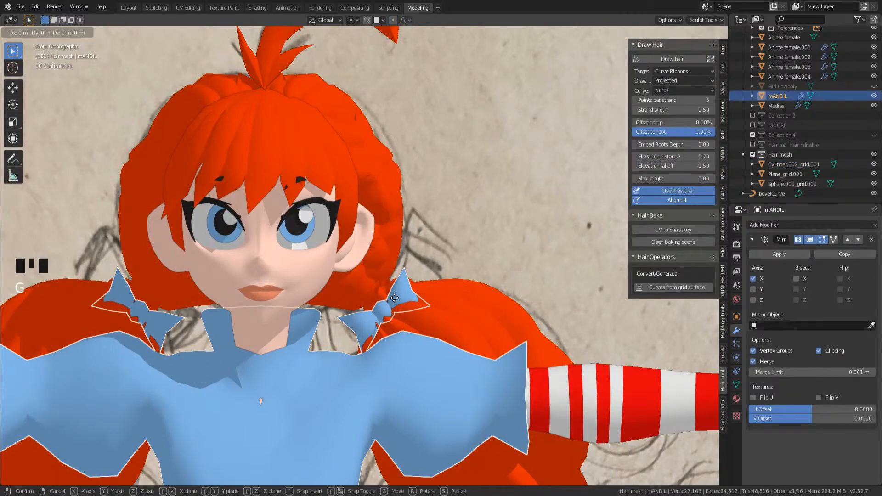
key("Tab")
key("l")
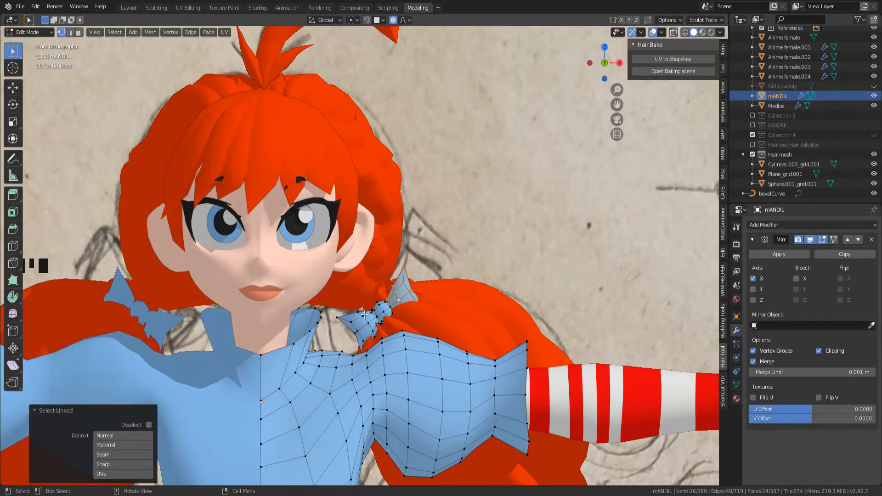
- Try to move the bow up to the hair tie with proportional editing not limited to connected geometry
key("g")
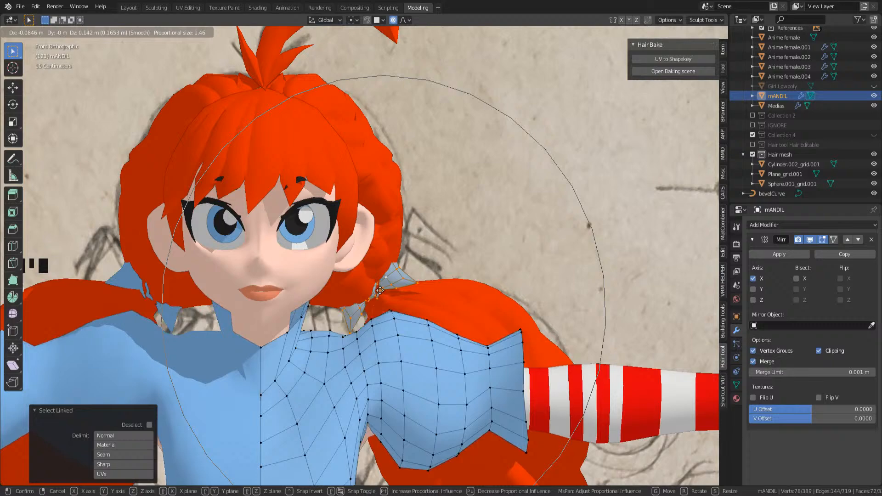
left_click(392, 307)
key("ctrl+z")
- Enable Connected Only, move the bow about -0.033 m in X and 0.094 m in Z, and rotate it to fit the hair tie
left_click(405, 20)
left_click(399, 38)
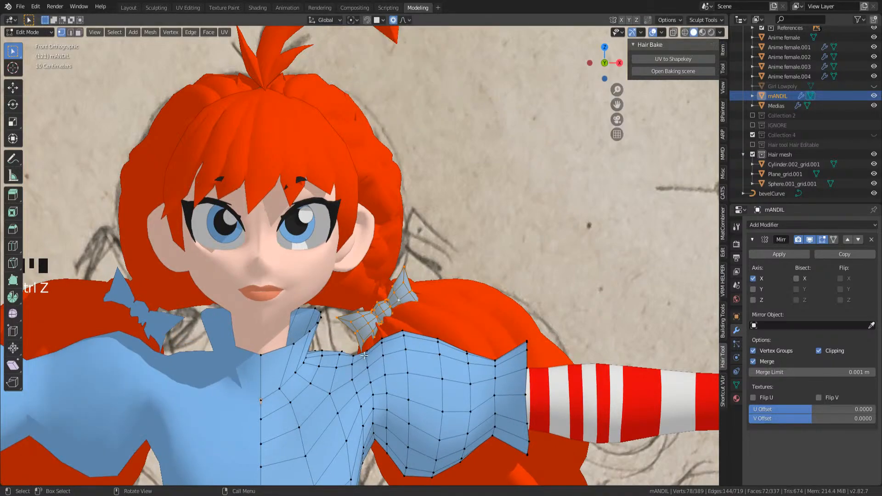
key("g")
left_click(386, 314)
key("r")
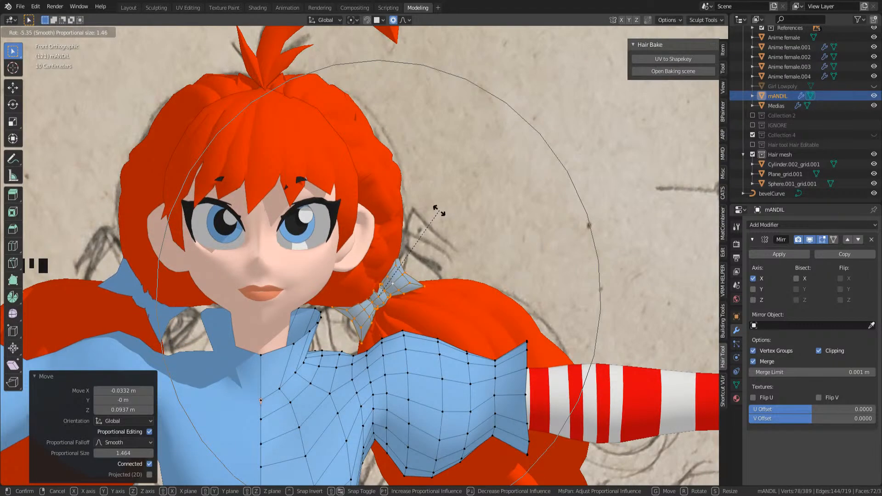
left_click(441, 218)
mouse_move(441, 218)
middle_mouse_down()
mouse_move(413, 227)
mouse_move(437, 224)
mouse_move(328, 313)
mouse_move(388, 340)
middle_mouse_up()
key("Tab")
- Open the main hair mesh for vertex editing in the right side view
scroll(437, 218, "down", 3)
key("KP_1")
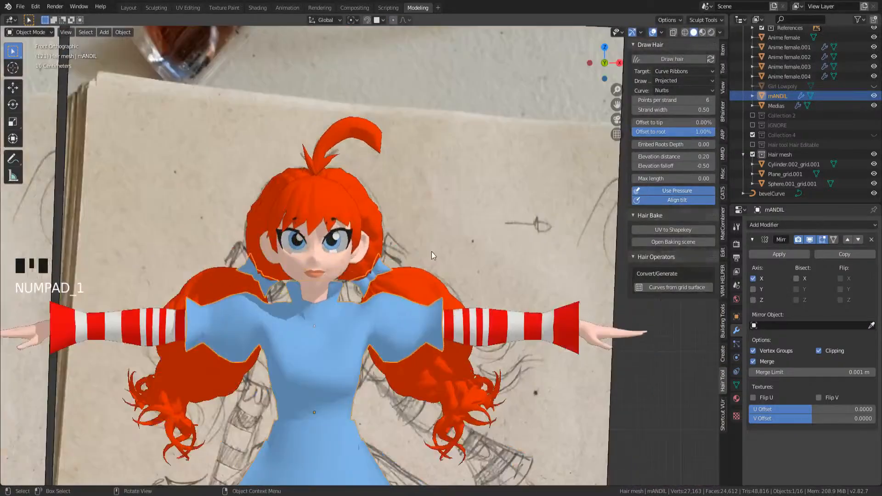
middle_click_drag(431, 252, 347, 235)
key("KP_3")
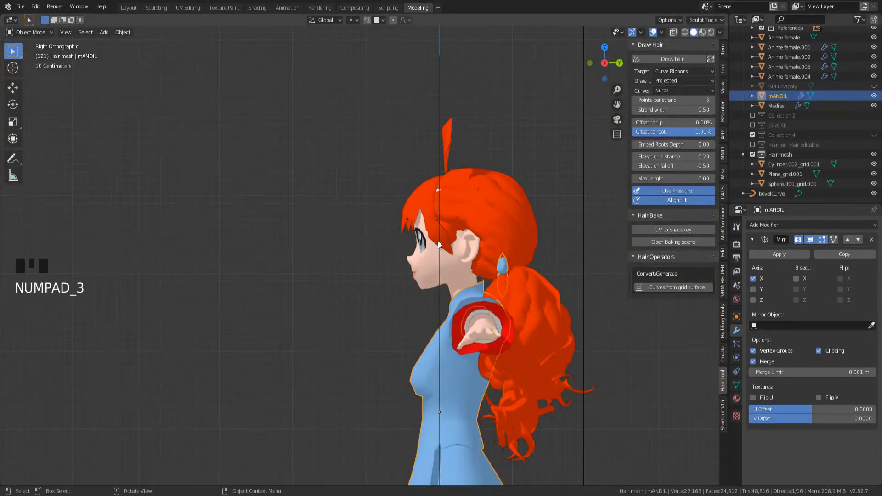
middle_click_drag(546, 230, 319, 257, "shift")
key("Tab")
key("Tab")
left_click(318, 257)
key("Tab")
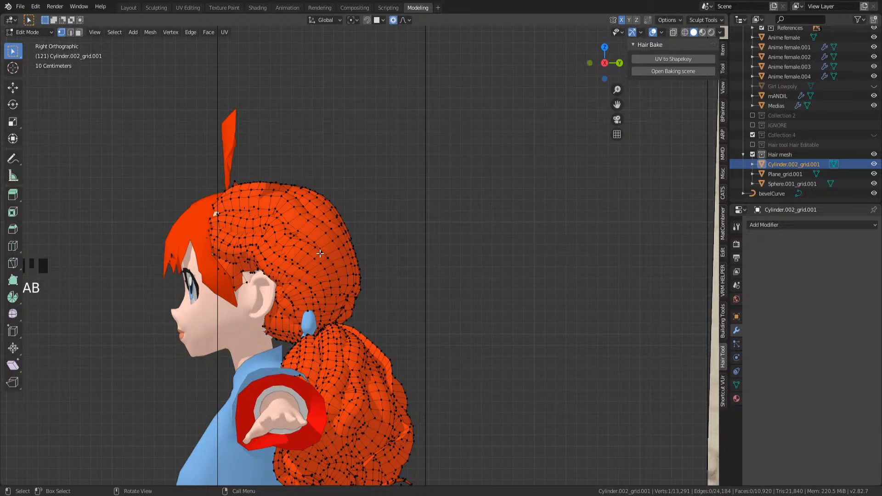
- Try to move a vertex on the side of the hair with connected-only proportional editing
left_click(299, 247)
key("o")
key("g")
left_click(312, 239)
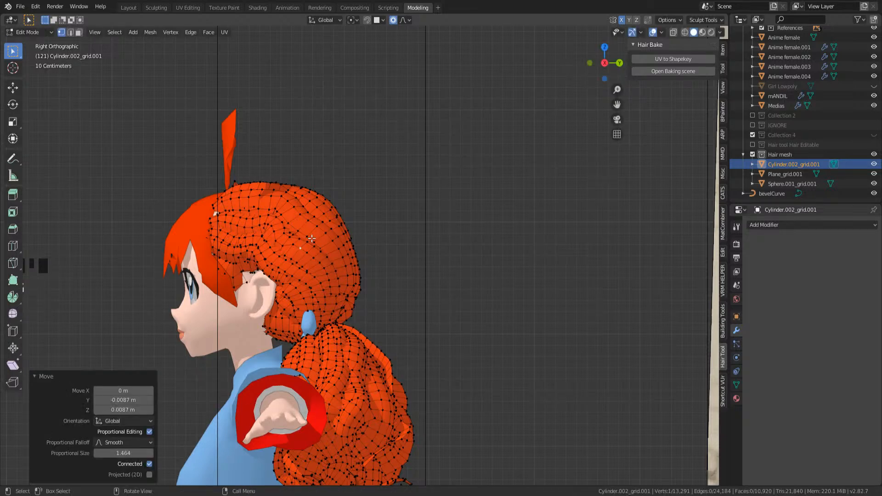
key("ctrl+z")
- Turn off Connected Only and pull the back of the hair toward the head at proportional sizes 1.46 and 1.00
left_click(403, 20)
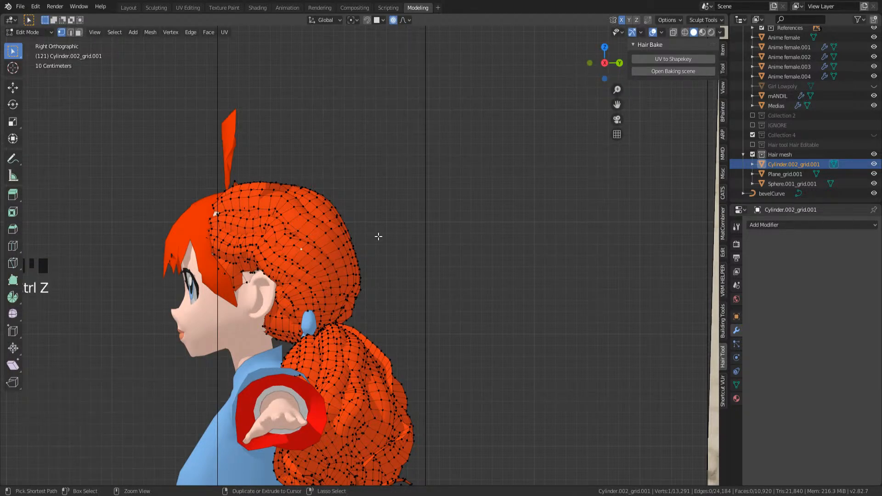
key("g")
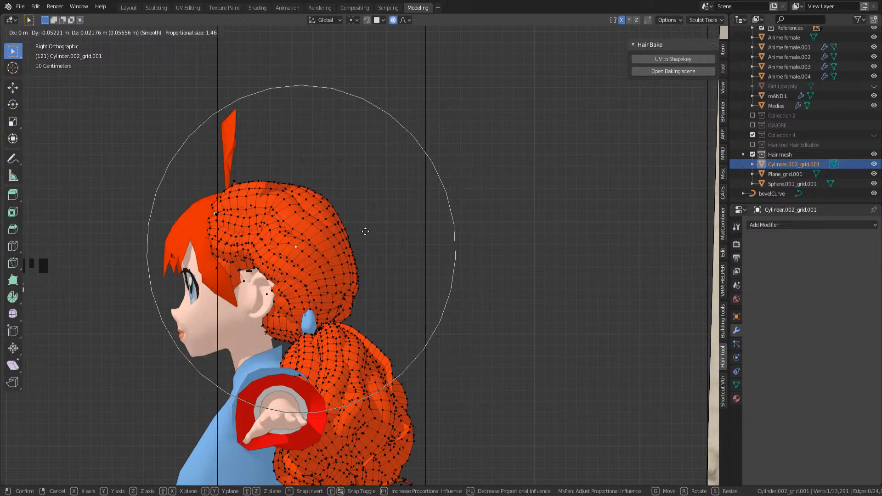
left_click(363, 231)
key("g")
scroll(351, 288, "up", 4)
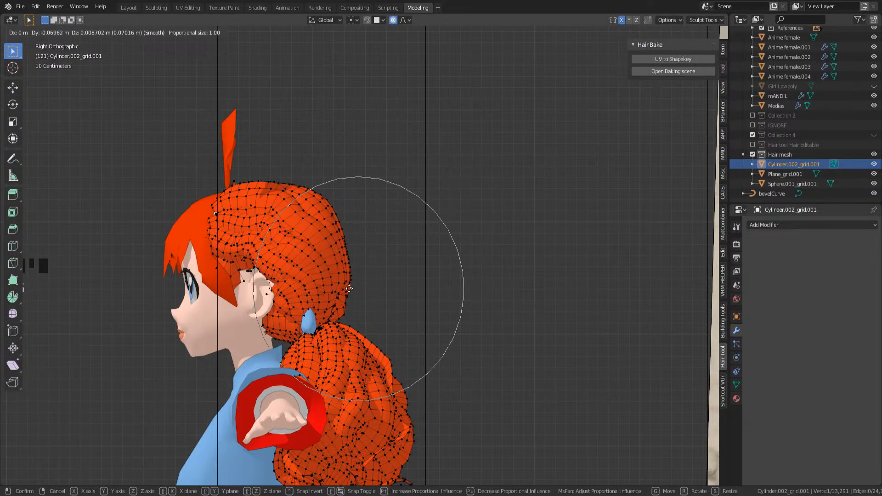
left_click(351, 288)
- Pull the upper back of the pigtail inward at proportional size 0.62
key("g")
scroll(390, 356, "up", 5)
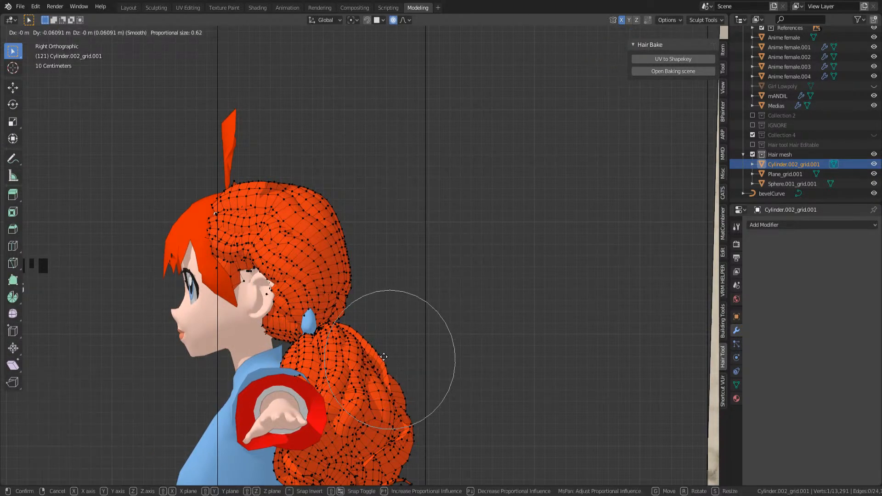
left_click(386, 358)
- Try to move a vertex on the underside of the hair near the bow without limiting the falloff to connected geometry
middle_click_drag(386, 358, 315, 372)
scroll(321, 358, "up", 3)
left_click(287, 349)
key("g")
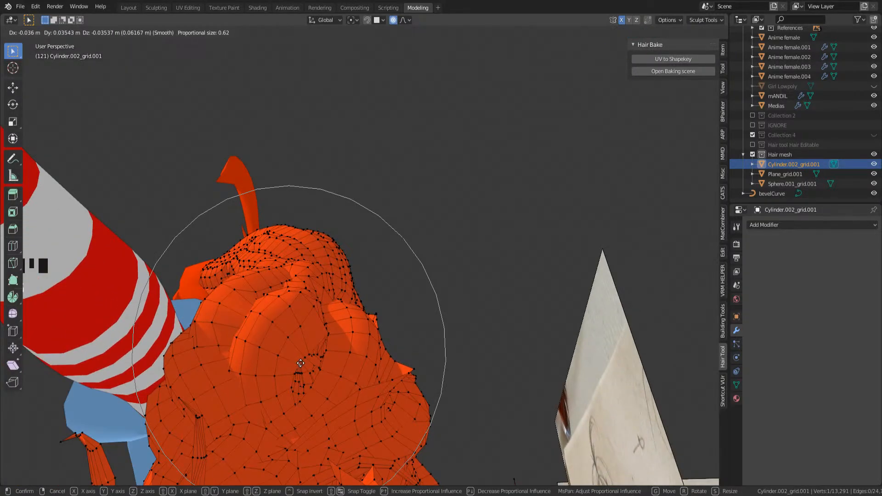
scroll(294, 365, "up", 7)
left_click(293, 368)
key("ctrl+z")
- Enable Connected Only and move the underside hair vertices over the exposed bow at proportional sizes of about 0.22 and 0.26
left_click(403, 19)
left_click(396, 38)
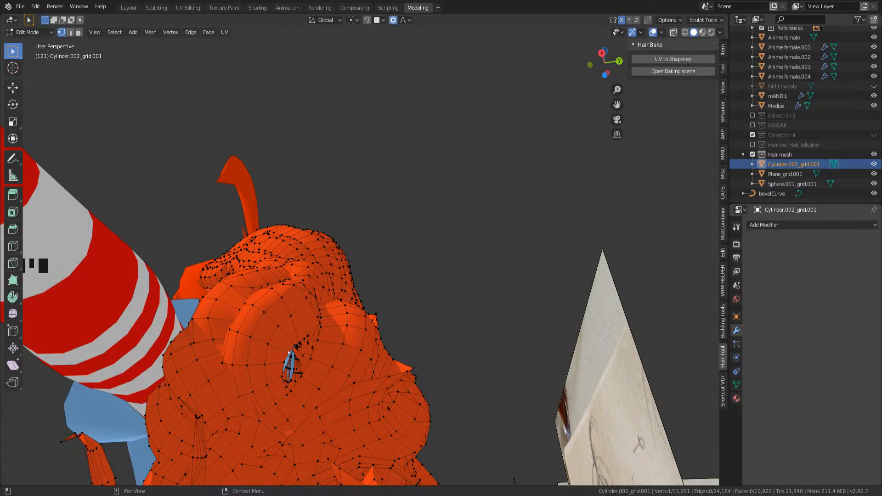
middle_click_drag(414, 211, 316, 173)
scroll(433, 196, "up", 5)
scroll(310, 188, "up", 2)
key("g")
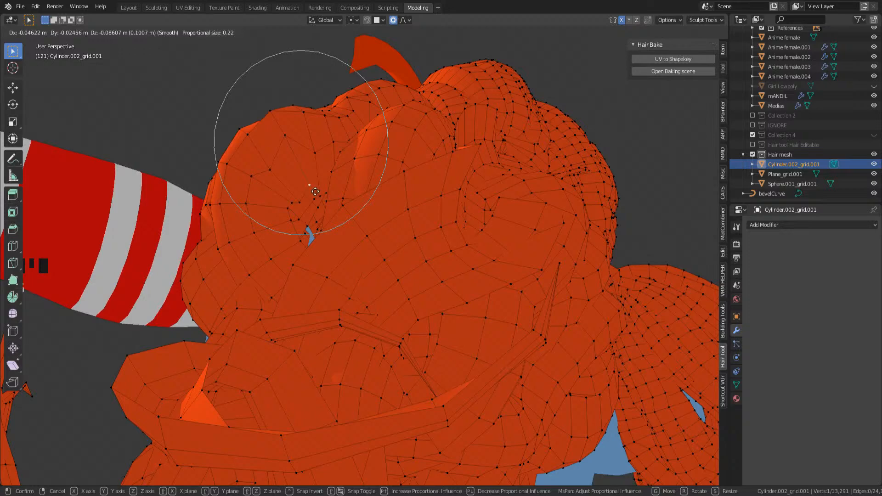
left_click(318, 194)
key("g")
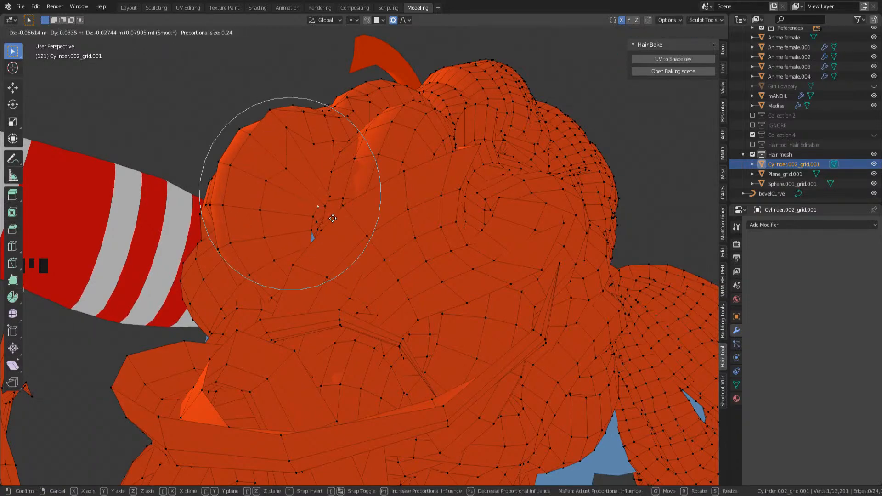
left_click(352, 228)
- Try to move a vertex beside the protruding face on the underside of the head hair
middle_click_drag(353, 228, 355, 216)
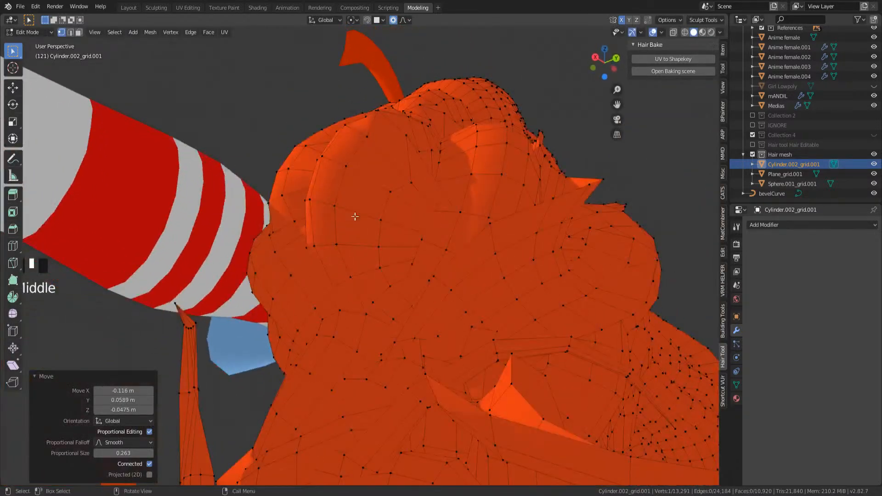
middle_click_drag(512, 205, 506, 206)
left_click(539, 182)
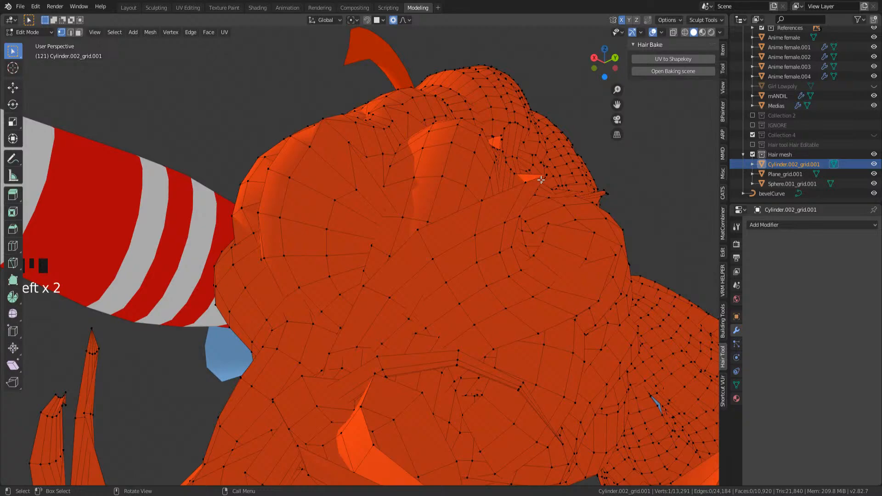
key("g")
left_click(532, 196)
key("ctrl+z")
- Try to move vertices around the protruding face on the head hair's underside at proportional size 0.26
left_click(552, 175)
key("g")
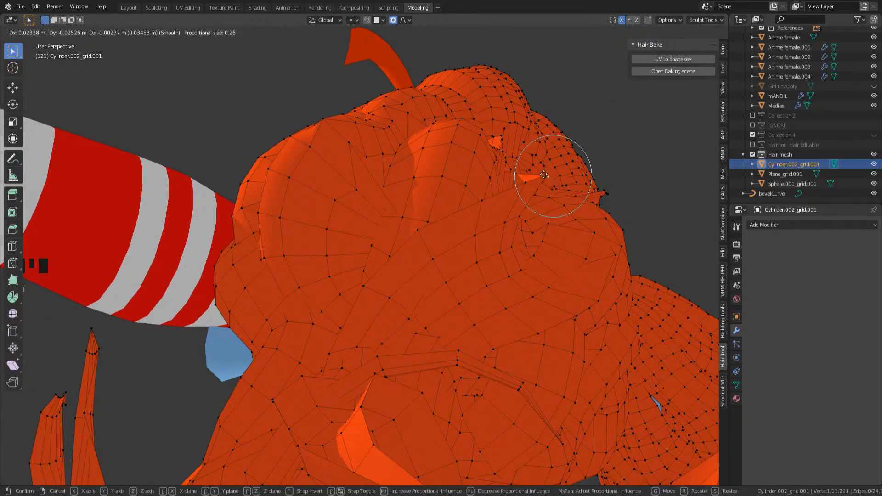
left_click(538, 184)
key("ctrl+z")
left_click(540, 178)
key("g")
left_click(541, 178)
key("ctrl+z")
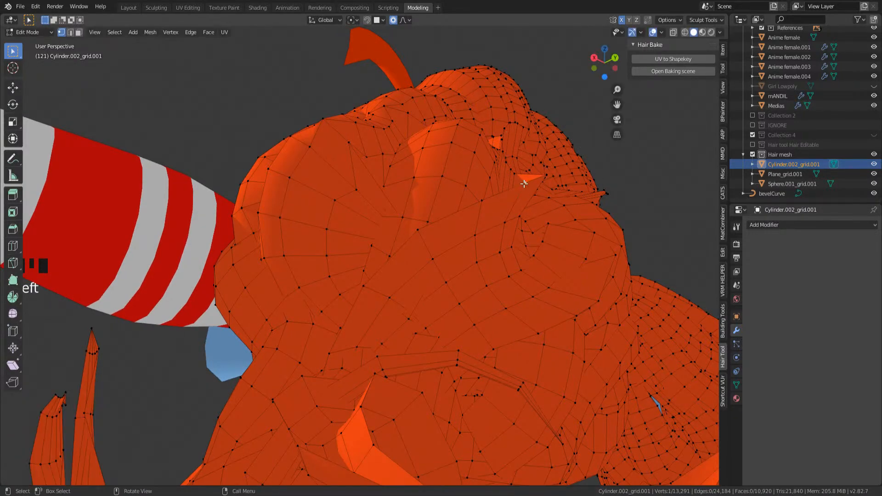
- Move the vertex next to the protruding face across the underside of the head hair
left_click(532, 182)
key("g")
left_click(442, 221)
- Delete the faces of the two linked hair strands that run from the head into the pigtails
middle_click_drag(442, 221, 401, 231)
left_click(542, 289)
key("l")
scroll(494, 249, "down", 2)
key("x")
left_click(479, 226)
scroll(466, 237, "up", 2)
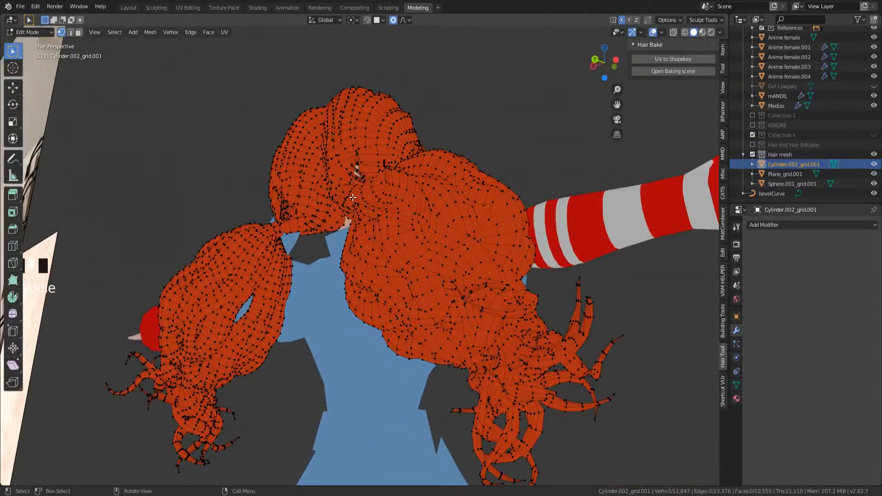
key("l")
key("x")
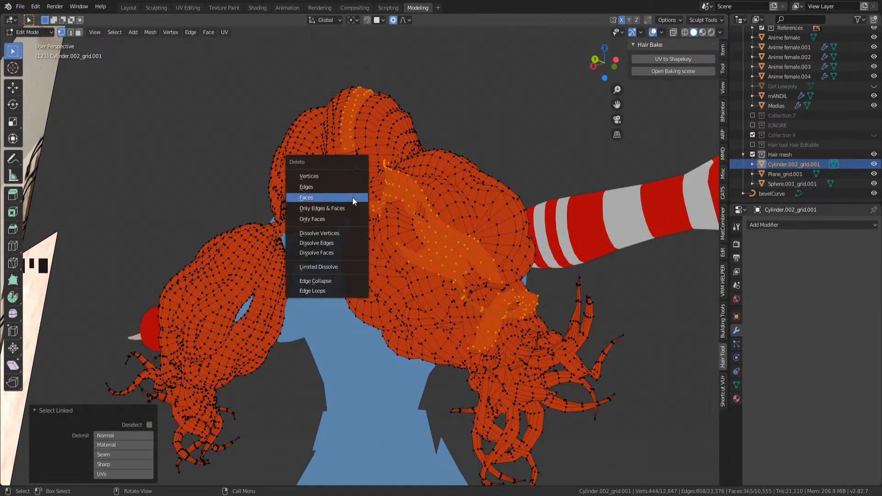
left_click(352, 197)
- Move the vertices on the rim of the pigtail's hole inward to cover the exposed dress
middle_click_drag(352, 197, 458, 295)
scroll(346, 250, "up", 2)
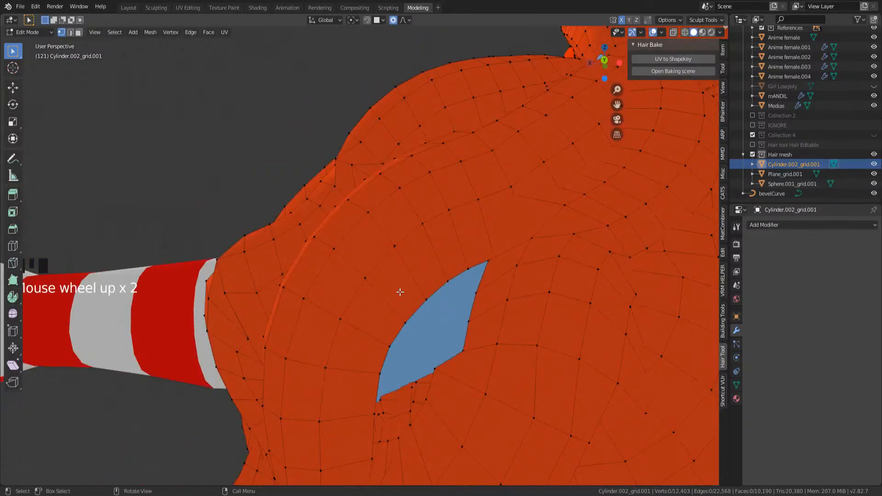
middle_click_drag(438, 344, 470, 366)
middle_click_drag(422, 297, 477, 368)
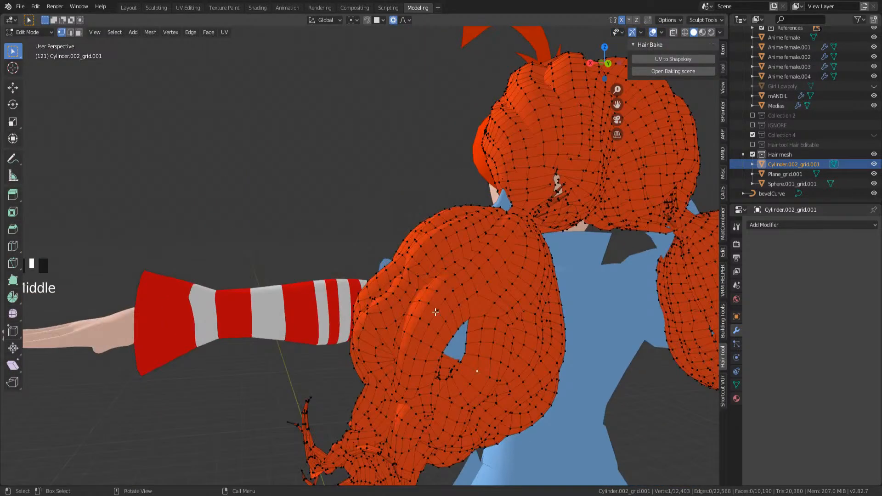
scroll(497, 394, "up", 1)
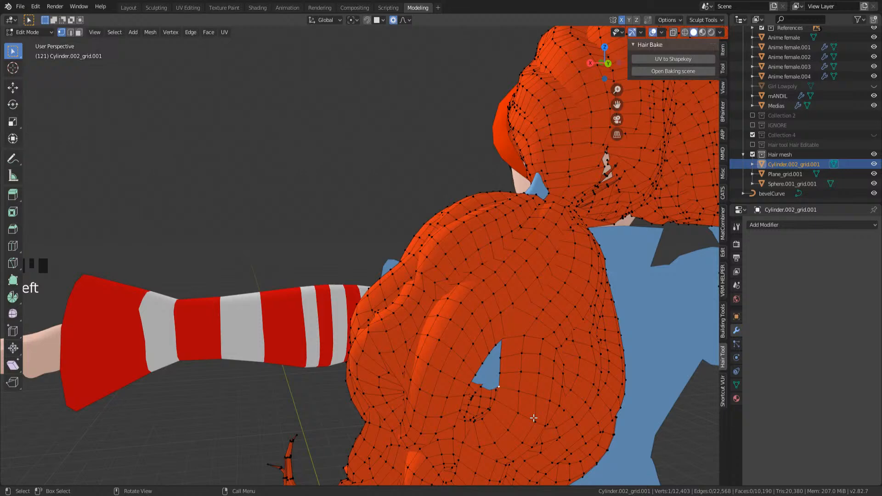
middle_click_drag(533, 417, 489, 337)
key("g")
left_click(497, 387)
key("g")
left_click(504, 305)
- Move further pigtail vertices around the hole to narrow it, using proportional size 0.826 for the last one
left_click(402, 290)
key("g")
left_click(391, 284)
scroll(392, 284, "down", 3)
middle_click_drag(489, 338, 429, 353, "shift")
scroll(363, 335, "up", 2)
middle_click_drag(225, 321, 460, 328, "shift")
left_click(412, 305)
key("g")
left_click(431, 306)
- Shift two vertices beside the remaining pigtail gap at proportional sizes of about 0.83 and 0.084
scroll(461, 328, "up", 2)
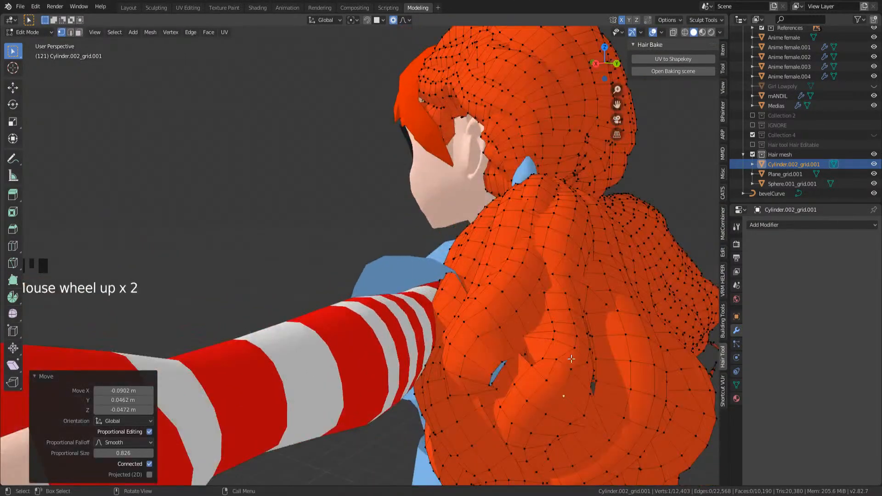
left_click(534, 357)
key("g")
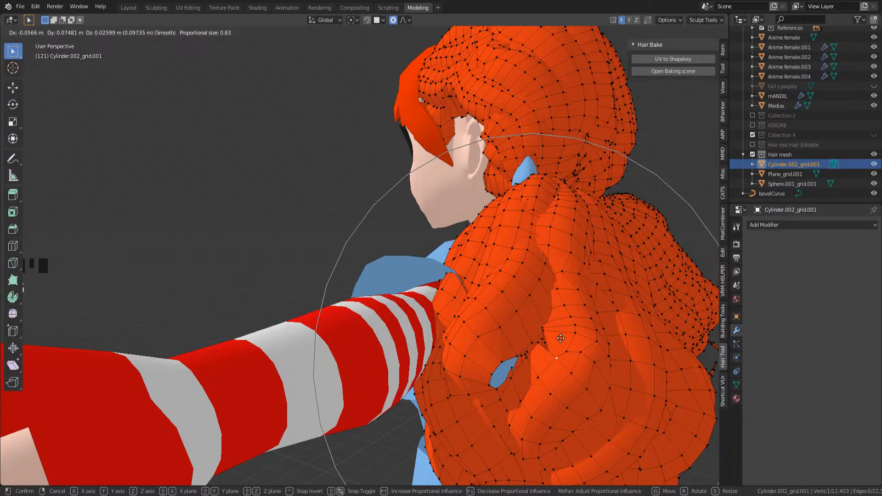
left_click(560, 338)
left_click(515, 357)
key("g")
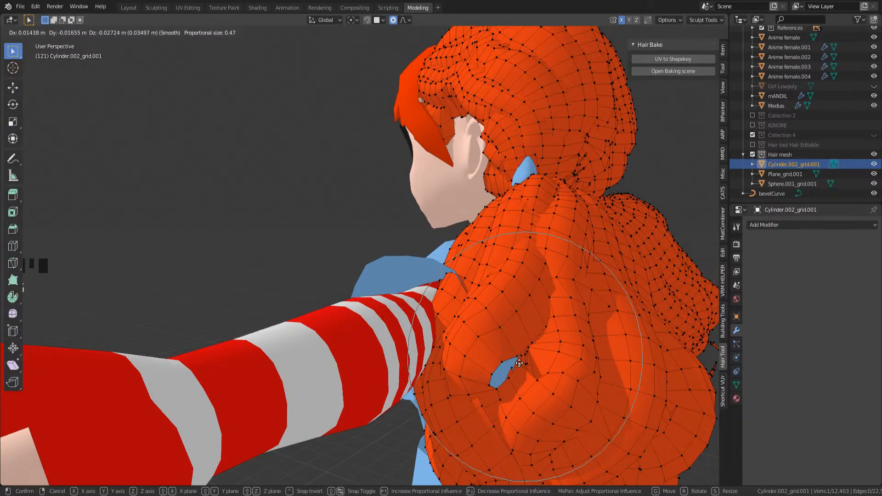
left_click(524, 383)
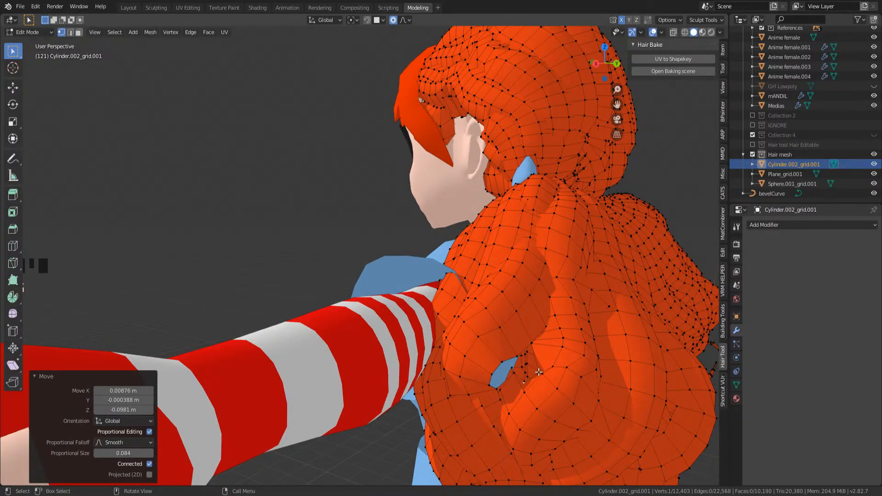
- Close the pigtail gap by moving two vertices at proportional size 0.08 and another single vertex at 0.35
middle_click_drag(524, 381, 541, 378)
left_click(541, 375, "shift")
key("g")
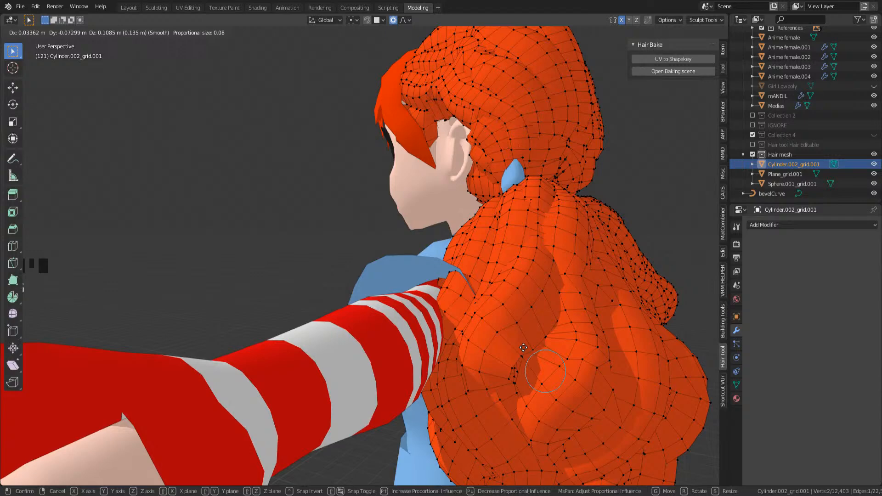
left_click(524, 348)
left_click(519, 373)
key("g")
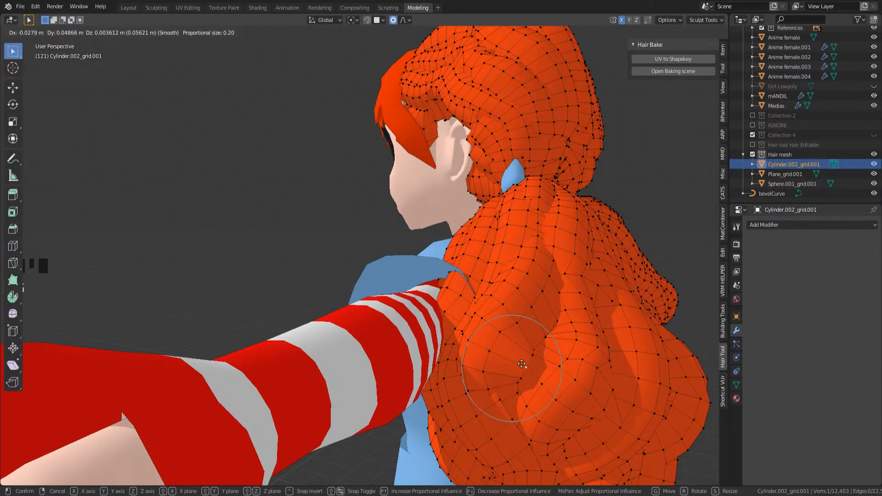
scroll(520, 367, "down", 2)
left_click(522, 367)
- Move the pigtail's outer-edge vertex beside the striped sleeve at proportional size 0.35
middle_click_drag(521, 366, 461, 340)
left_click(301, 264)
key("g")
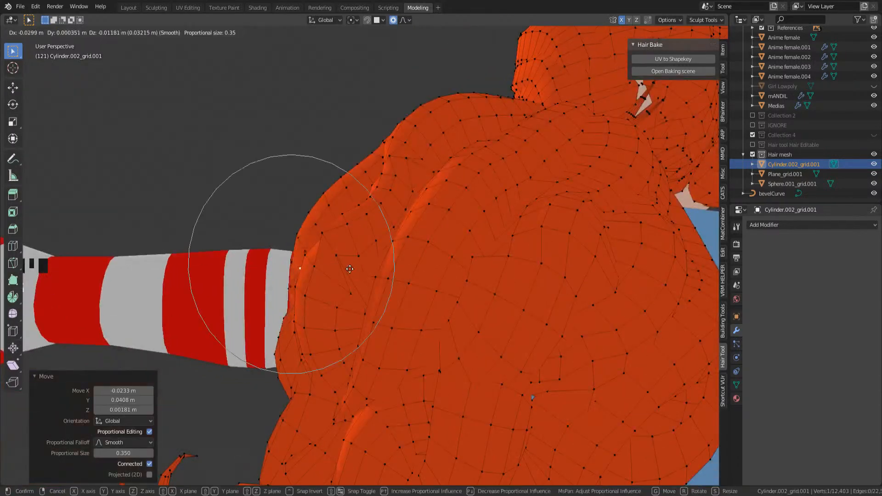
left_click(357, 271)
- Leave Edit Mode, save the file and check the hair from the front against the sketch
mouse_move(464, 298)
middle_mouse_down()
mouse_move(516, 335)
mouse_move(504, 346)
mouse_move(532, 340)
mouse_move(491, 313)
mouse_move(511, 277)
mouse_move(473, 230)
middle_mouse_up()
scroll(492, 313, "up", 2)
key("Tab")
scroll(511, 277, "down", 5)
key("ctrl+s")
key("KP_1")
scroll(277, 219, "down", 2)
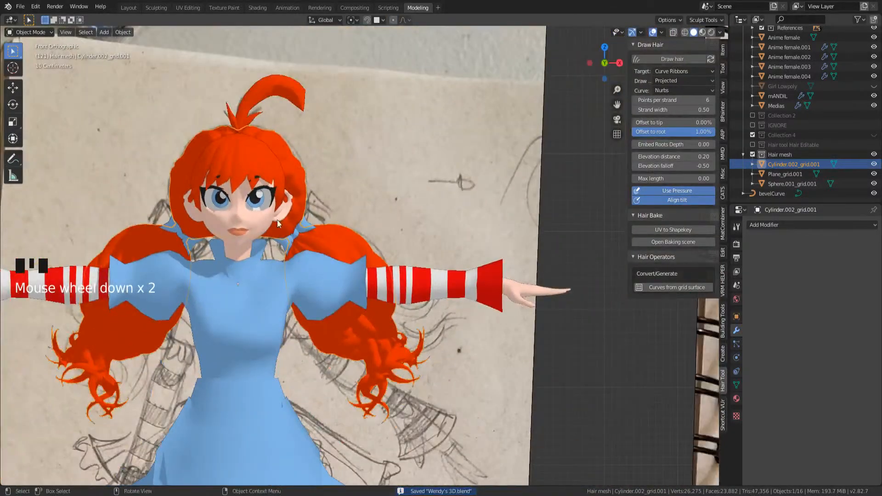
- Pull the hair edge above the ear down over the exposed head at proportional size 0.35
scroll(281, 204, "up", 6)
middle_click_drag(370, 257, 369, 207, "shift")
key("Tab")
key("g")
left_click(372, 217)
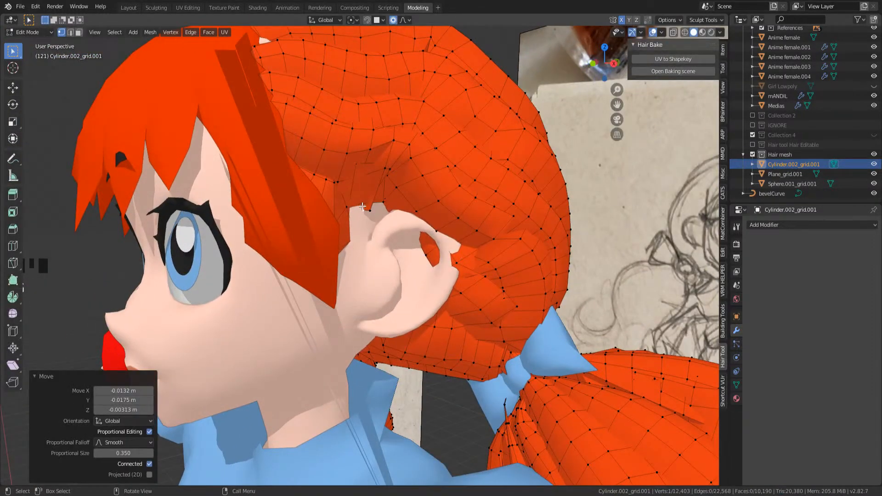
key("g")
left_click(364, 235)
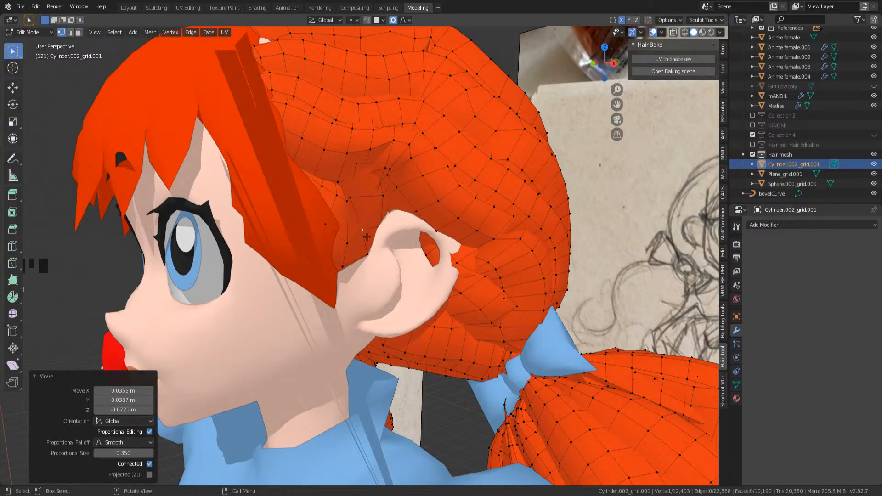
- Push the hair poking through the upper ear back behind it at proportional size 0.35
middle_click_drag(364, 234, 427, 248)
scroll(426, 255, "up", 2)
left_click(419, 251)
key("g")
left_click(407, 261)
key("Tab")
scroll(394, 200, "down", 4)
scroll(446, 249, "up", 3)
key("Tab")
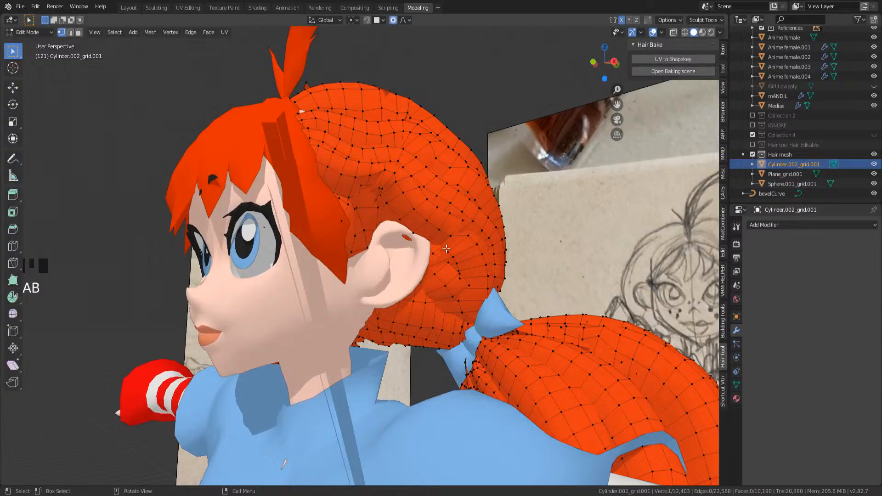
key("g")
left_click(426, 253)
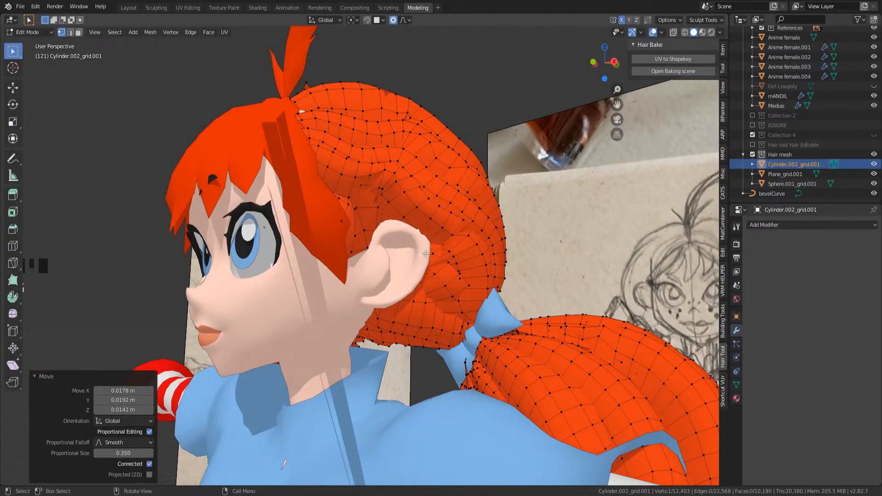
- Use wireframe shading to pick a hair vertex hidden behind the ear and nudge it at proportional size 0.35
scroll(432, 278, "down", 2)
scroll(391, 273, "up", 3)
key("shift+z")
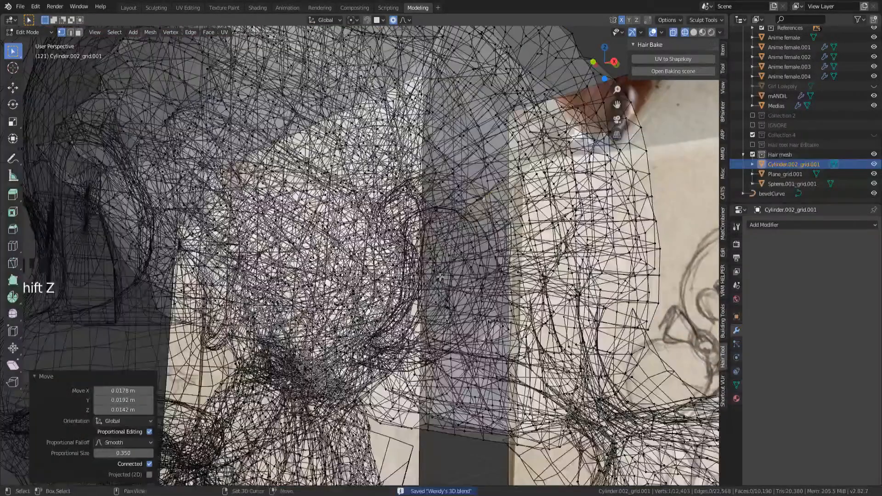
middle_click_drag(391, 274, 407, 293)
left_click(416, 276)
left_click(415, 277)
key("shift+z")
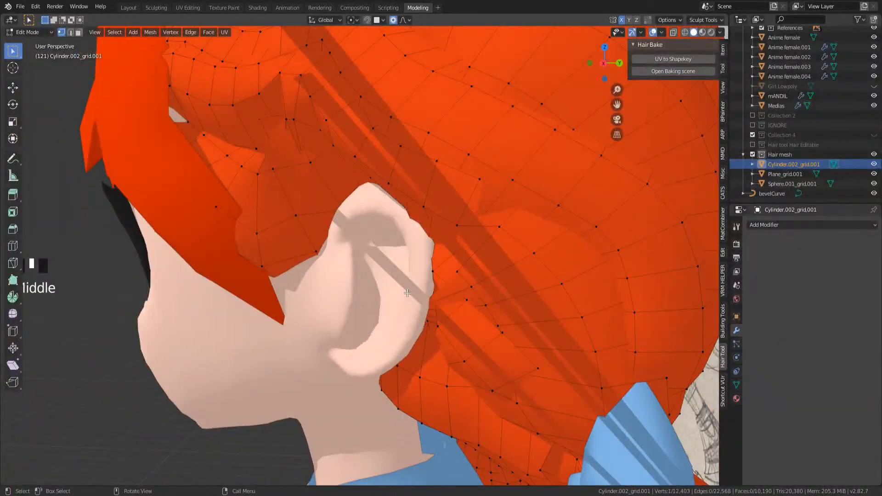
key("g")
left_click(408, 294)
scroll(430, 304, "down", 6)
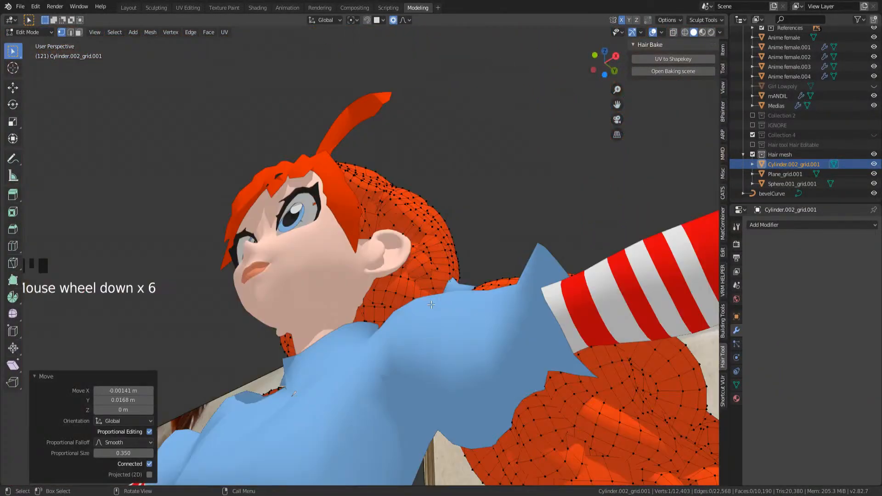
- Leave Edit Mode, view the back of the head and enable the wireframe overlay in solid shading
key("Tab")
mouse_move(397, 192)
middle_mouse_down()
mouse_move(439, 257)
mouse_move(547, 201)
mouse_move(580, 210)
mouse_move(631, 185)
mouse_move(638, 225)
mouse_move(645, 204)
mouse_move(622, 211)
middle_mouse_up()
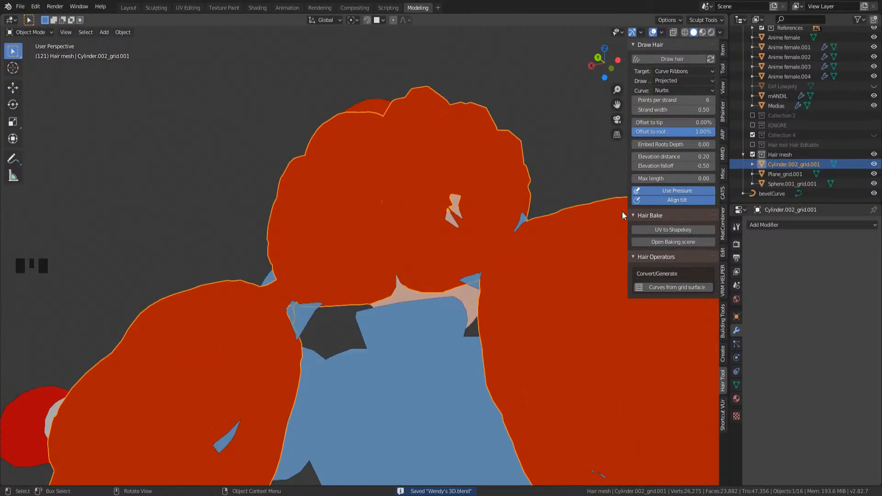
key("shift+z")
mouse_move(515, 196)
middle_mouse_down()
mouse_move(545, 205)
mouse_move(448, 260)
mouse_move(467, 231)
mouse_move(408, 250)
middle_mouse_up()
key("shift+z")
left_click(661, 33)
left_click(607, 196)
- Pull the vertex beside the back-of-head hole down toward the pigtail bow at proportional size 0.826
scroll(442, 232, "up", 4)
middle_click_drag(452, 230, 404, 241)
left_click(404, 241)
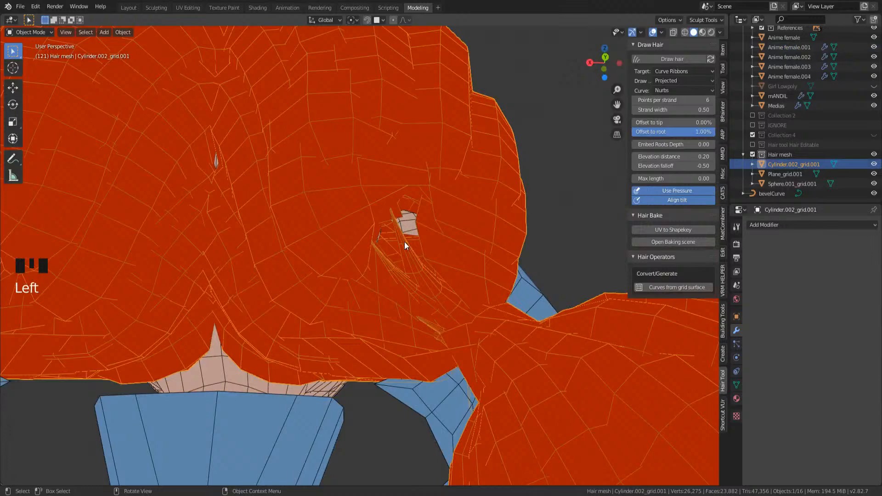
key("Tab")
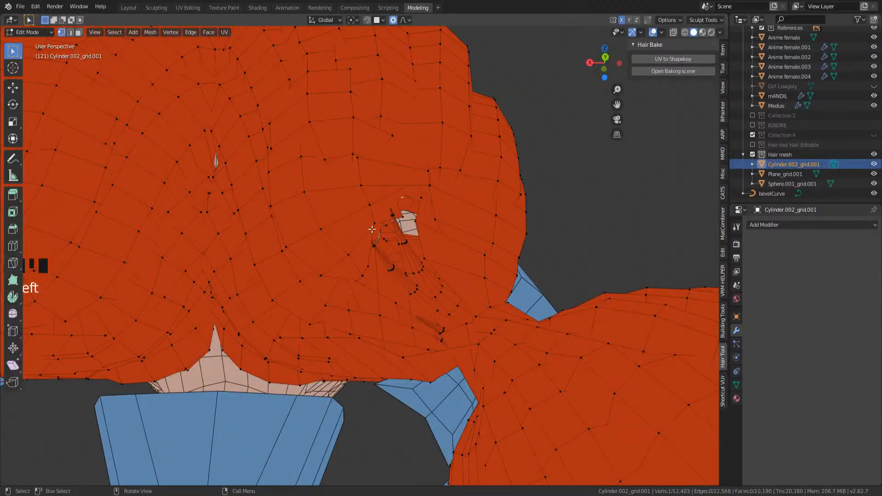
key("g")
scroll(427, 258, "down", 8)
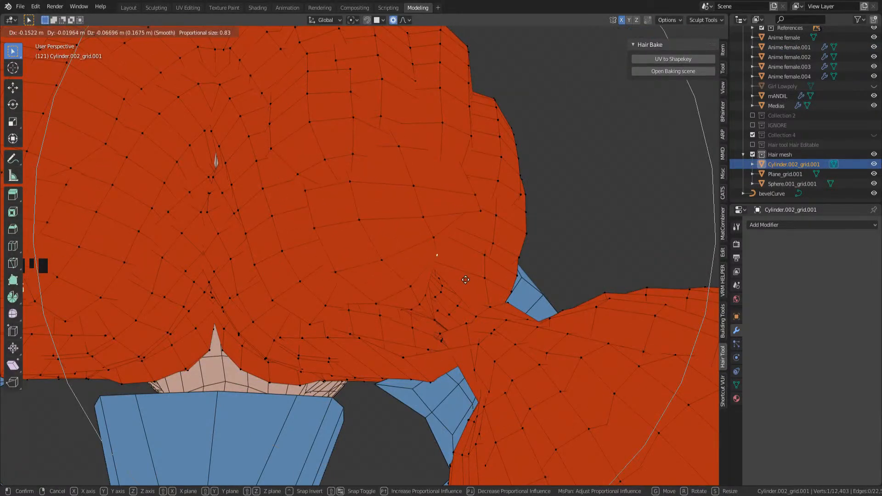
left_click(491, 317)
- Close the lower centre slit on the back of the head by moving its side vertex at proportional size 0.826
middle_click_drag(491, 317, 464, 297)
scroll(367, 248, "down", 1)
middle_click_drag(264, 207, 326, 256, "shift")
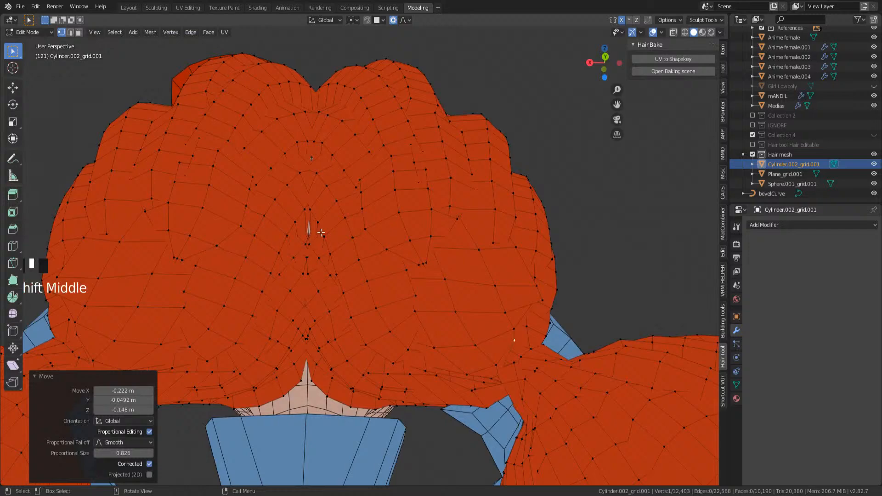
left_click(320, 234)
key("g")
left_click(314, 231)
- Save the file and close the centre slit seen from above by moving its side vertex at proportional size 0.826
middle_click_drag(308, 228, 351, 251)
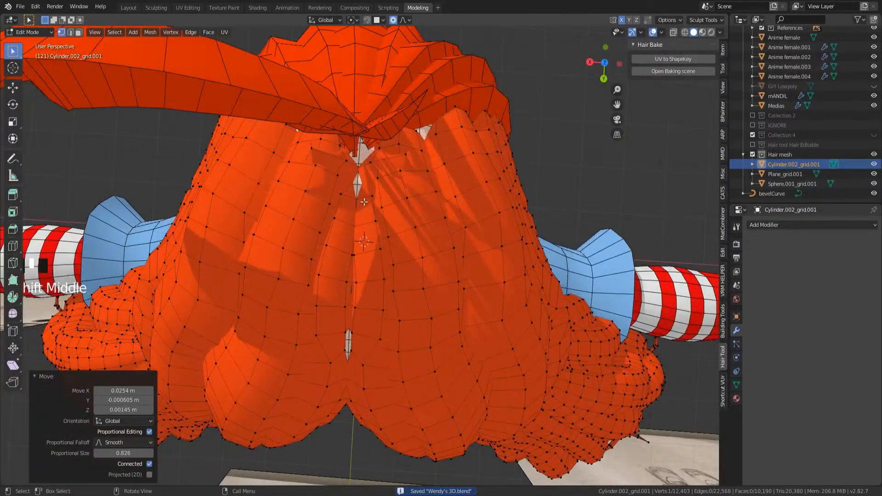
key("ctrl+s")
left_click(357, 332)
key("g")
left_click(358, 317)
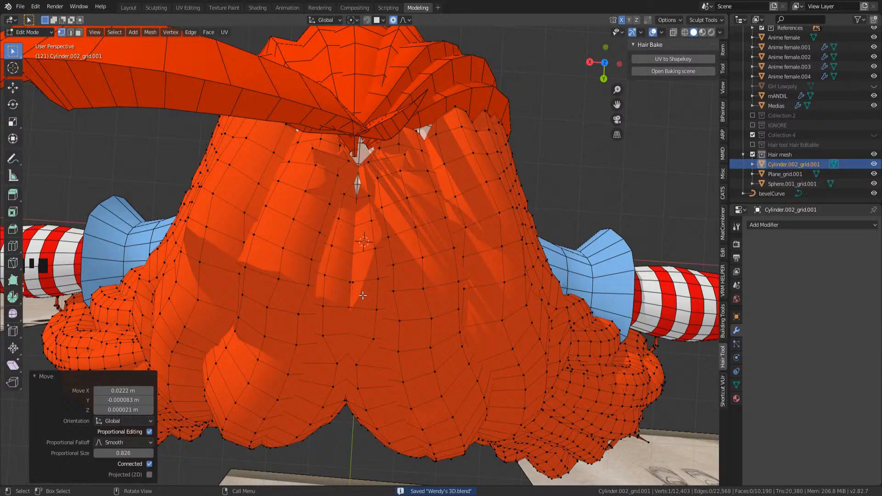
- Move the vertex beside the centre slit near the crown at proportional size 0.826
scroll(360, 267, "up", 2)
key("g")
left_click(354, 180)
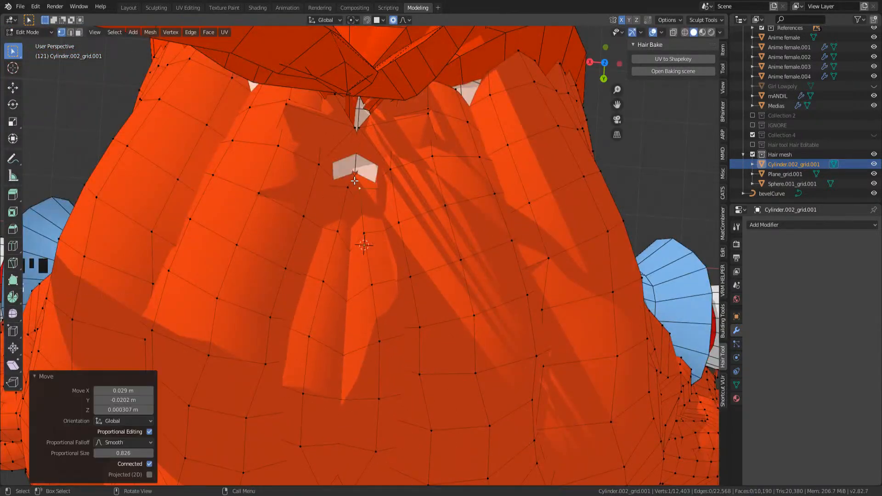
- Try to move the vertex at the crown gap along Z at proportional size 0.83
middle_click_drag(374, 185, 363, 165)
key("g")
key("z")
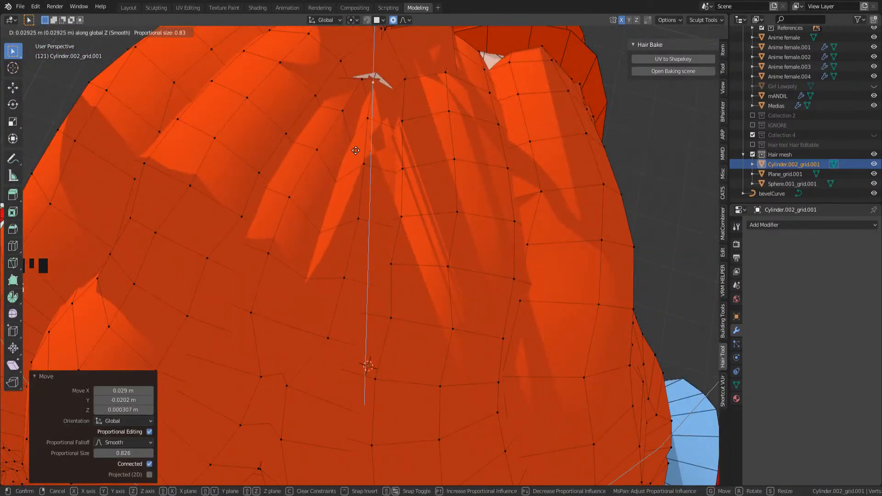
left_click(356, 151)
key("ctrl+z")
- Switch to edge selection and move the edge at the crown gap along Z at proportional size 0.83
middle_click_drag(378, 94, 378, 142, "shift")
key("2")
left_click(373, 135)
key("g")
key("z")
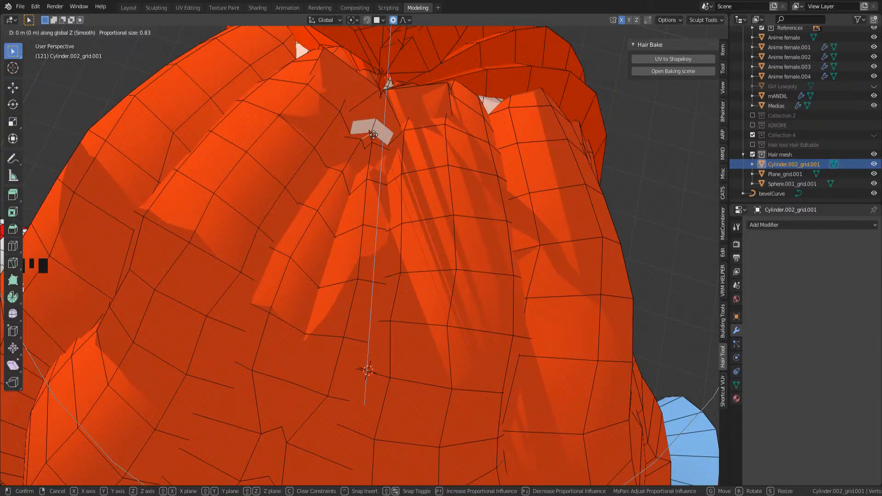
left_click(375, 132)
- Close the gap beside the crown by moving its bordering edges, first at proportional size 0.826 and then at 0.263
left_click(496, 114)
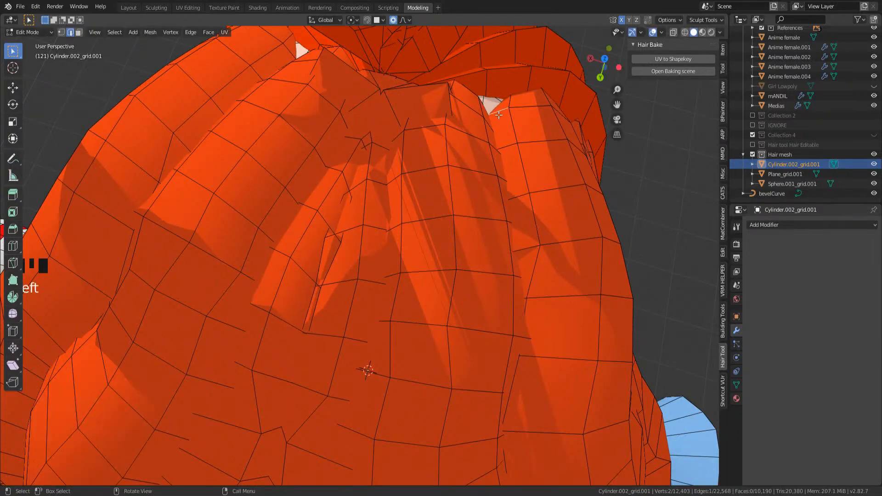
left_click(487, 99)
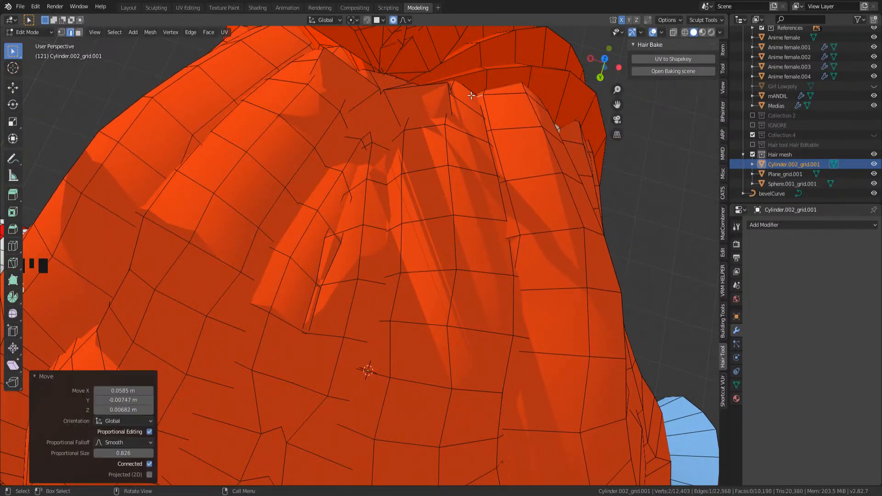
middle_click_drag(487, 99, 521, 202)
left_click(549, 220)
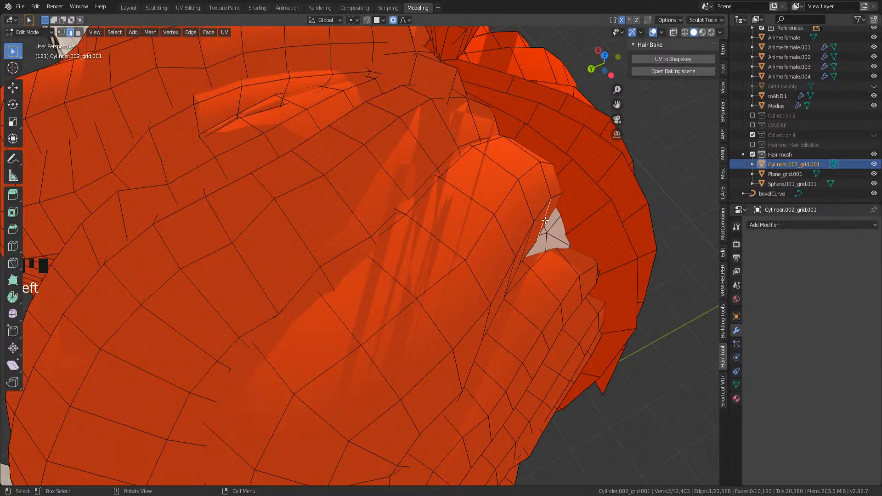
key("g")
scroll(565, 232, "up", 12)
left_click(578, 241)
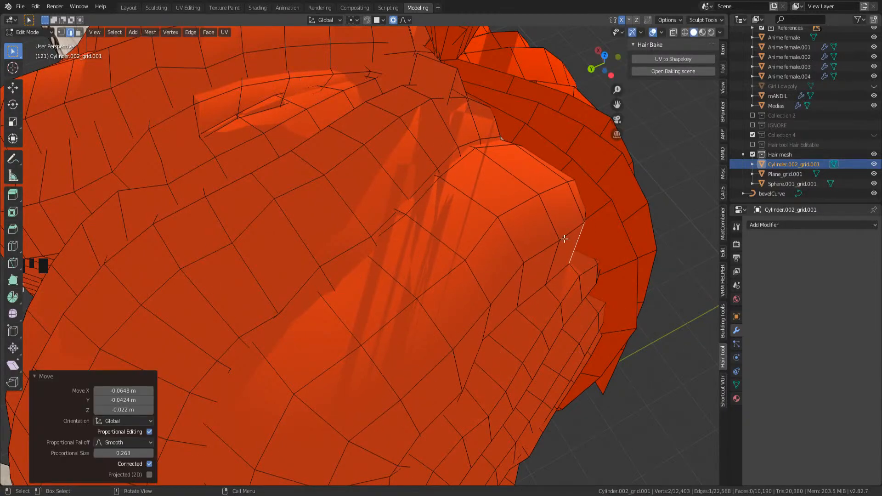
- Shift the upper and lower edges of the hair lock beside the crown, using proportional size 0.164 for the lower one
left_click(520, 148)
key("g")
left_click(506, 139)
left_click(488, 318)
key("g")
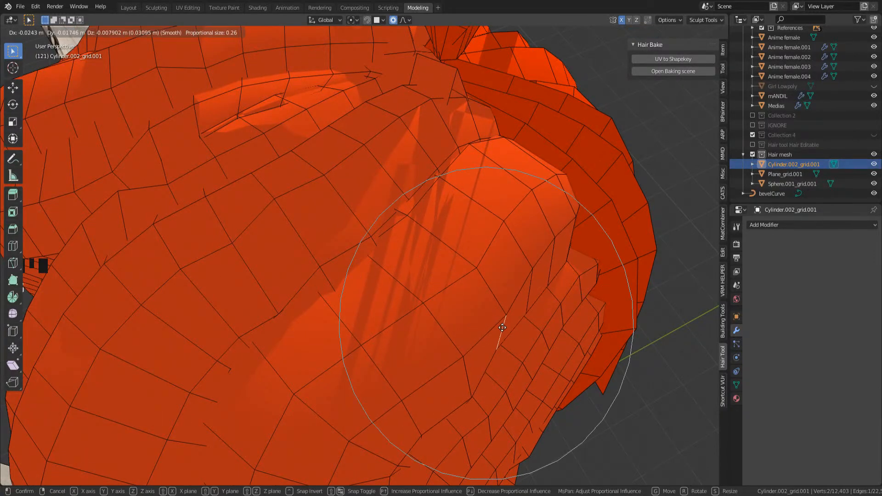
scroll(501, 325, "up", 5)
left_click(500, 324)
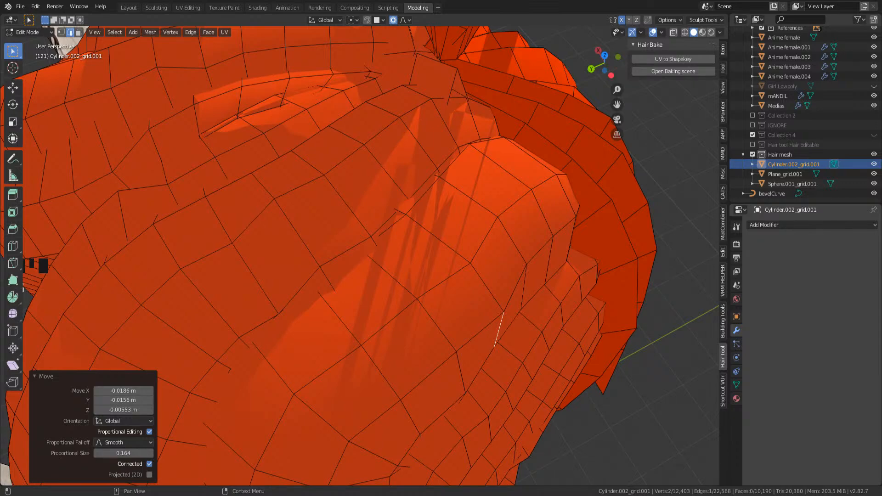
- Save the file and, back in Object Mode, select the fringe mesh at the front of the hair
scroll(422, 248, "down", 4)
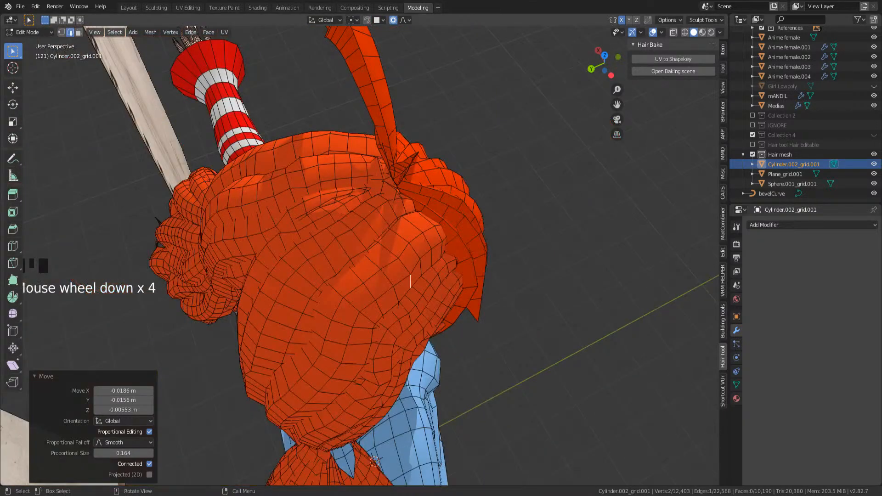
scroll(422, 248, "up", 3)
scroll(423, 248, "down", 4)
key("Tab")
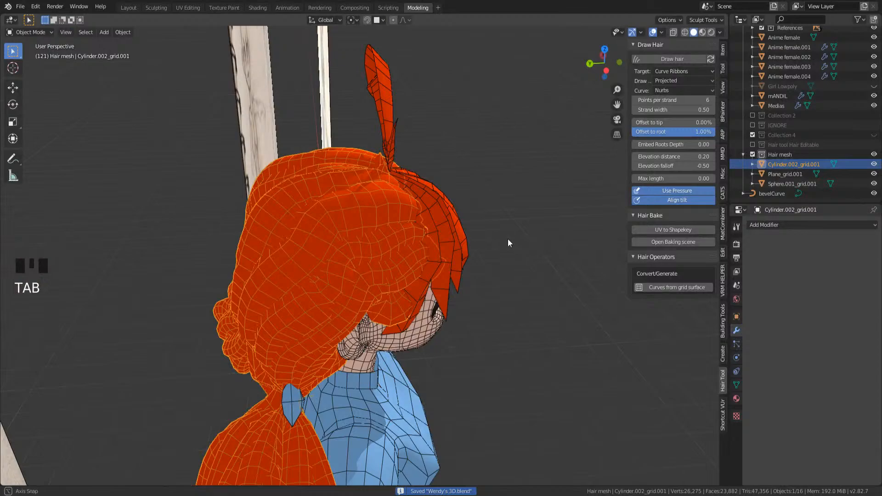
key("Tab")
middle_click_drag(509, 243, 416, 207)
scroll(427, 246, "down", 4)
key("Tab")
left_click(418, 280)
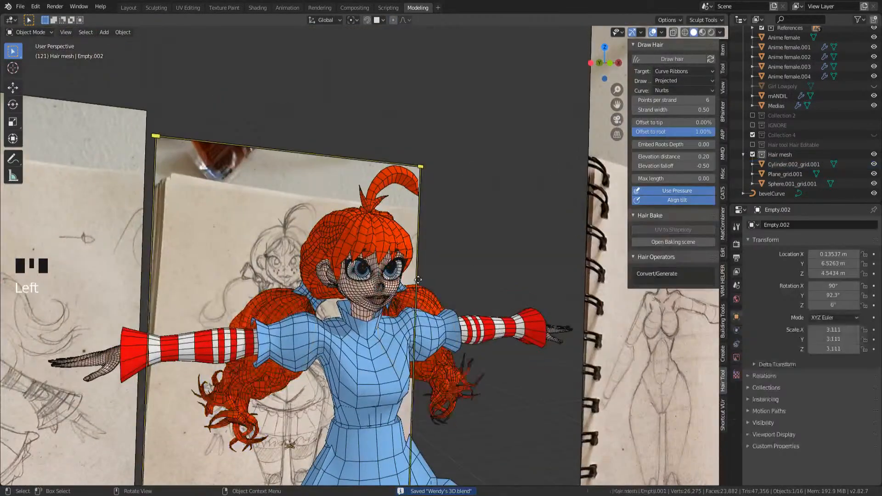
left_click(385, 235)
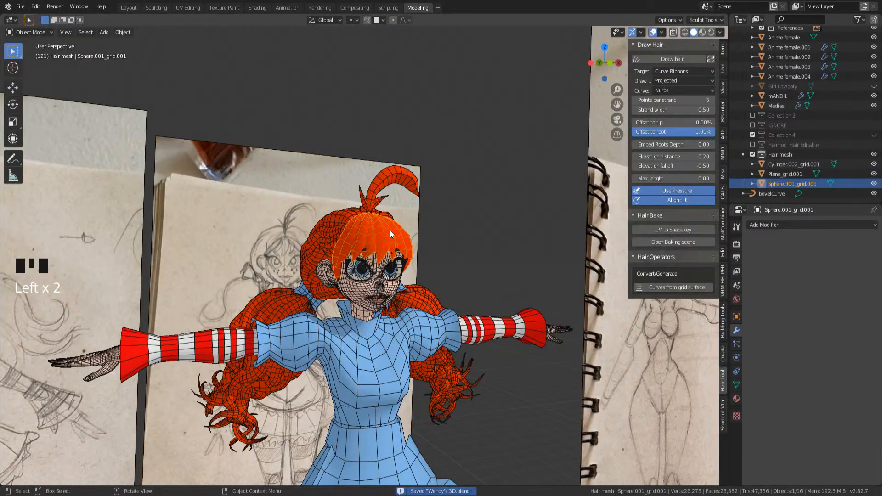
- Switch to the UV Editing workspace and open the fringe mesh in Edit Mode
scroll(389, 231, "down", 3)
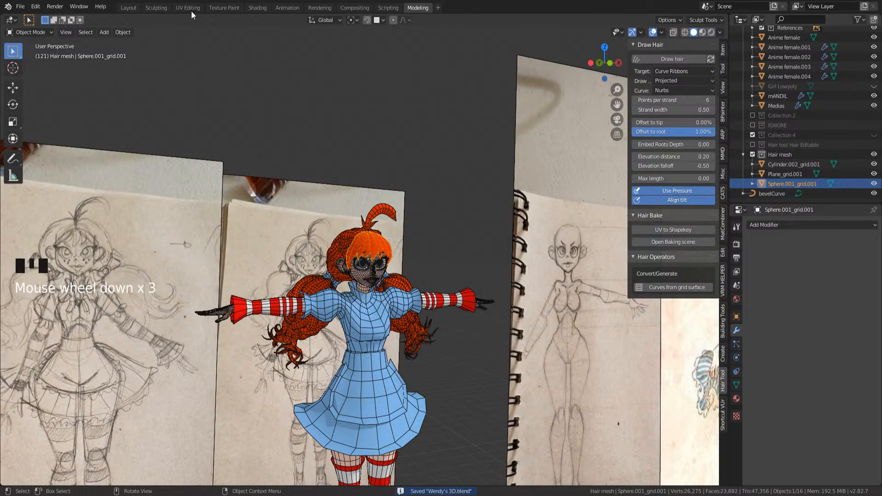
left_click(188, 8)
middle_click_drag(447, 281, 564, 289, "shift")
scroll(523, 208, "down", 5)
middle_click_drag(522, 207, 538, 260)
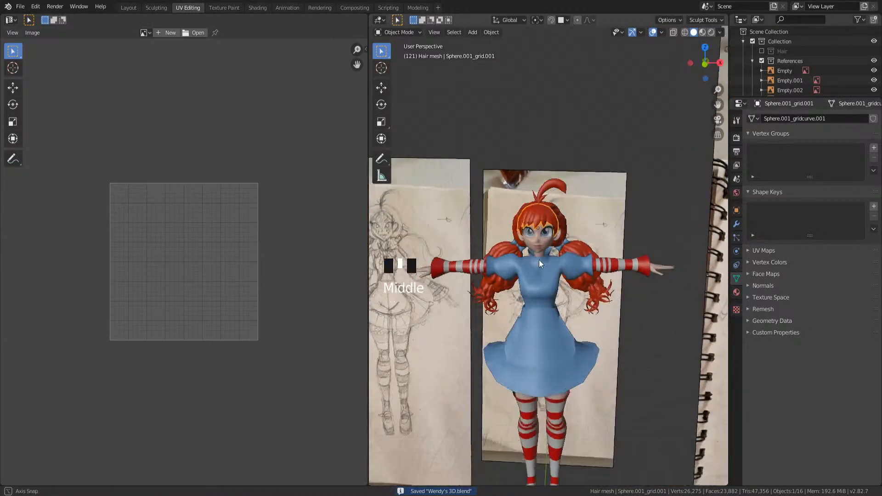
scroll(552, 189, "up", 3)
key("Tab")
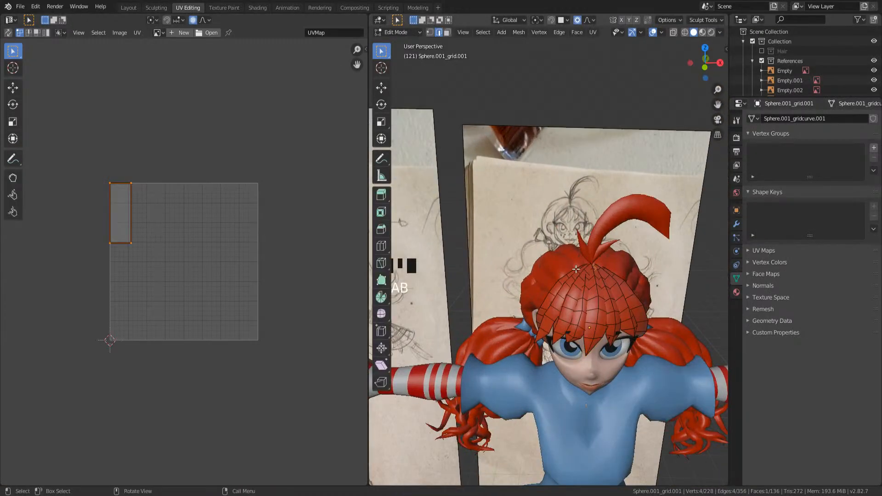
- Select the three hair meshes together and move all their UVs up, clear of the UV grid
key("Tab")
left_click(566, 267)
left_click(588, 249, "shift")
left_click(572, 286, "shift")
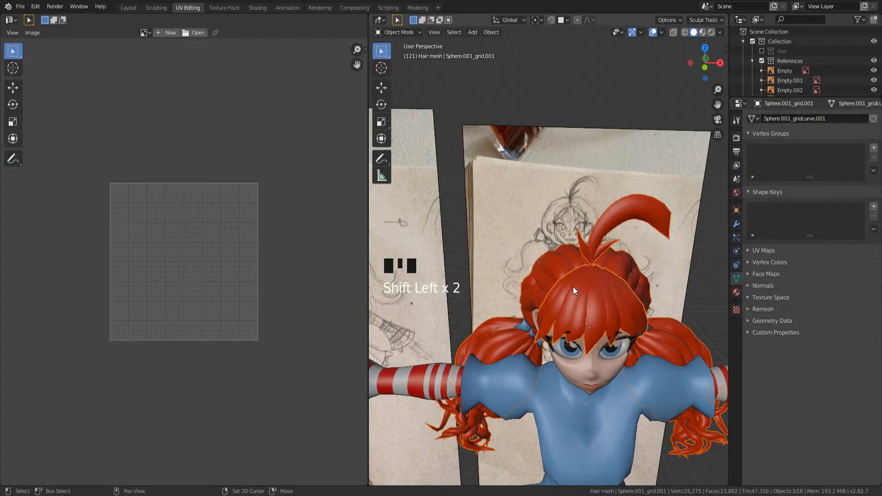
middle_click_drag(572, 287, 578, 303)
key("Tab")
key("a")
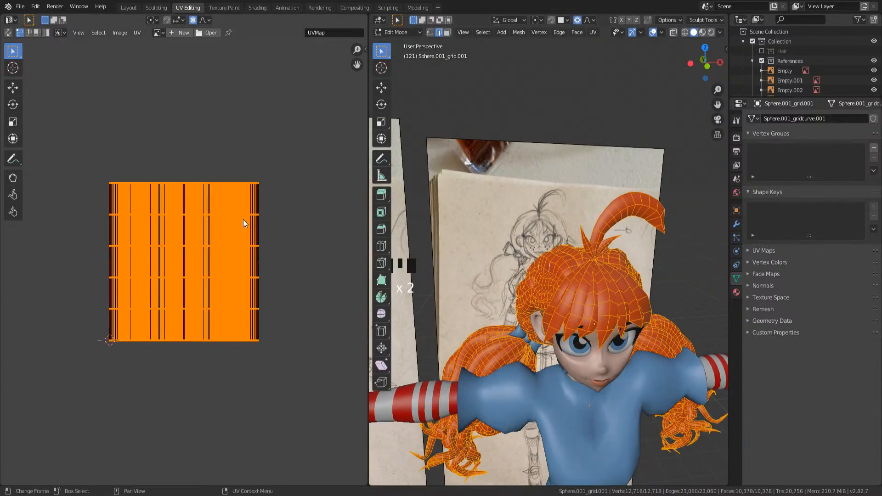
key("g")
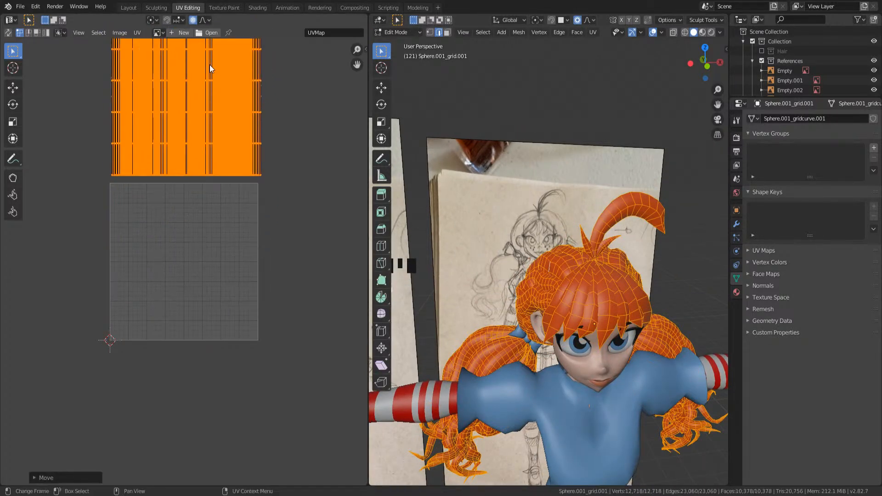
left_click(211, 68)
key("Tab")
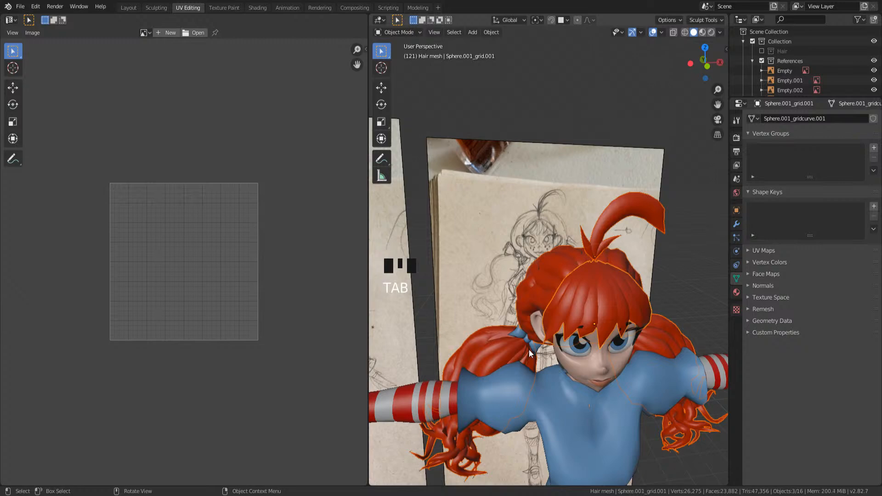
- Open the blue dress in Edit Mode with all of its geometry selected
left_click(528, 343)
left_click(528, 343)
key("Tab")
key("a")
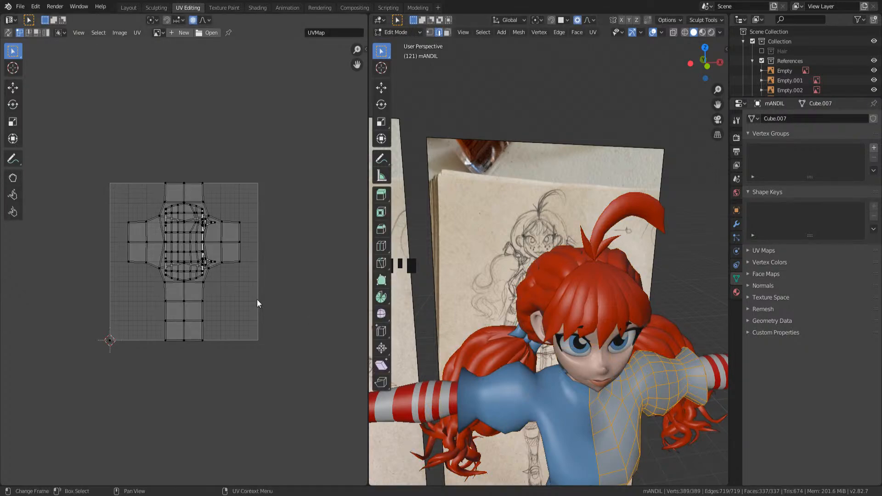
- Save the file and unwrap the dress with Project From View, seen from the front
middle_click_drag(223, 279, 165, 246)
middle_click_drag(577, 422, 545, 274)
key("KP_1")
scroll(574, 377, "down", 4)
scroll(541, 312, "up", 1)
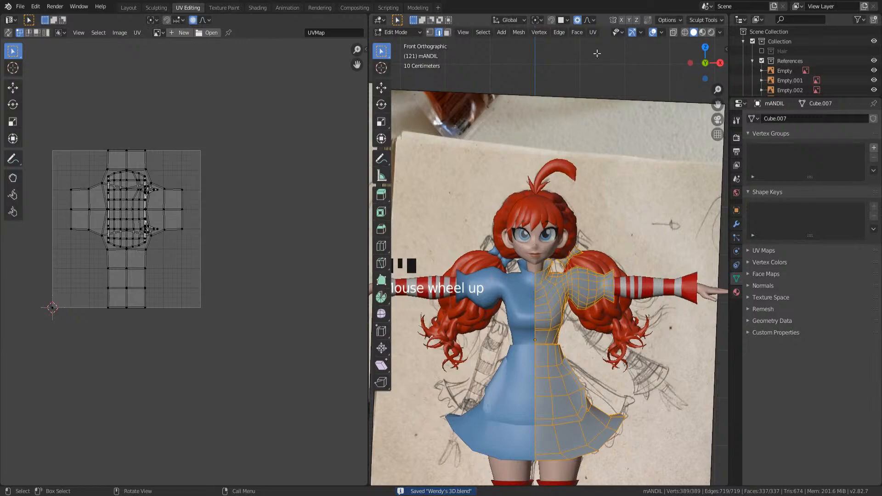
left_click(597, 36)
left_click(608, 134)
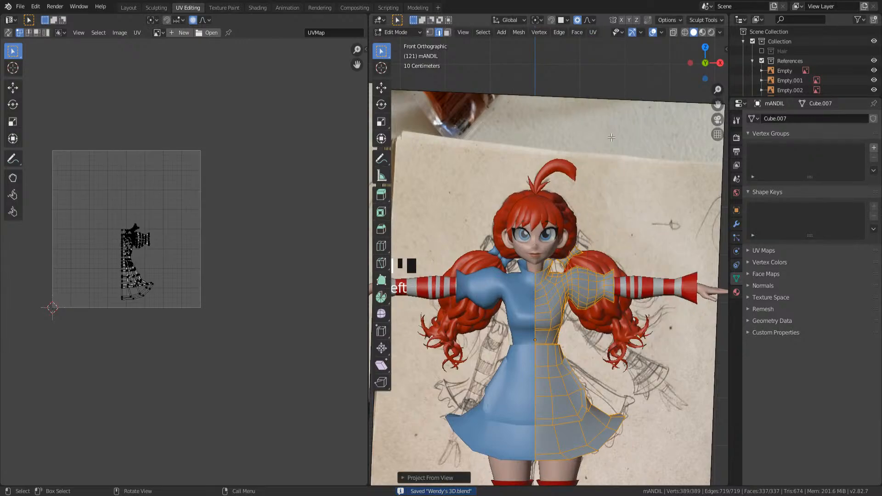
scroll(226, 244, "up", 3)
scroll(226, 245, "up", 1)
middle_click_drag(226, 245, 367, 310)
scroll(324, 271, "up", 3)
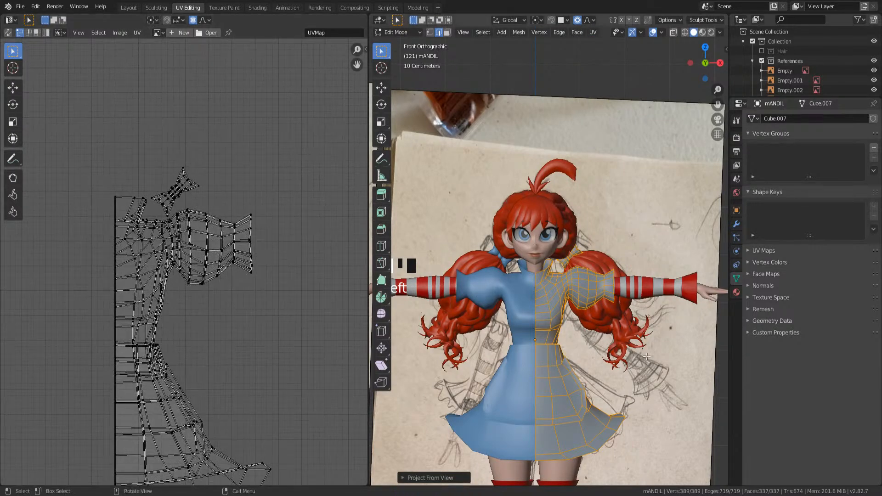
- Mark the edge at the side of the dress just below the waist as a seam
scroll(626, 330, "up", 2)
middle_click_drag(626, 330, 631, 222, "shift")
middle_click_drag(567, 250, 517, 266)
scroll(528, 308, "up", 3)
middle_click_drag(565, 303, 546, 299)
left_click(564, 304)
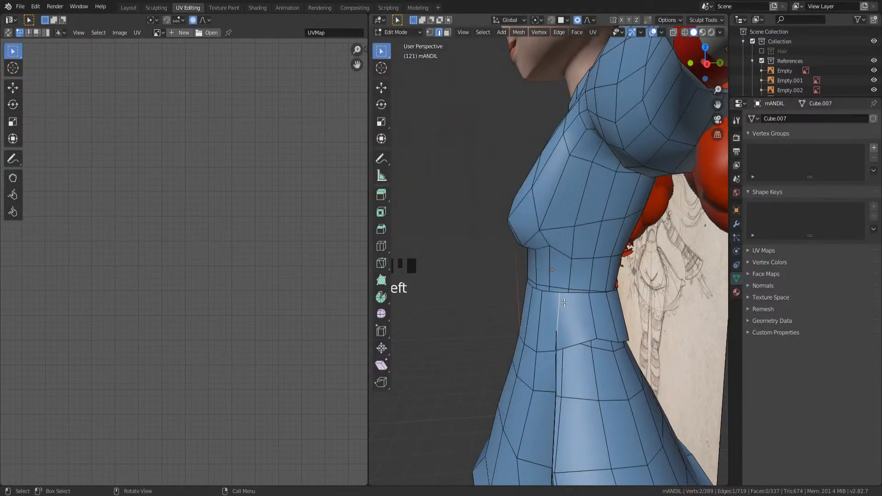
middle_click_drag(589, 317, 504, 313)
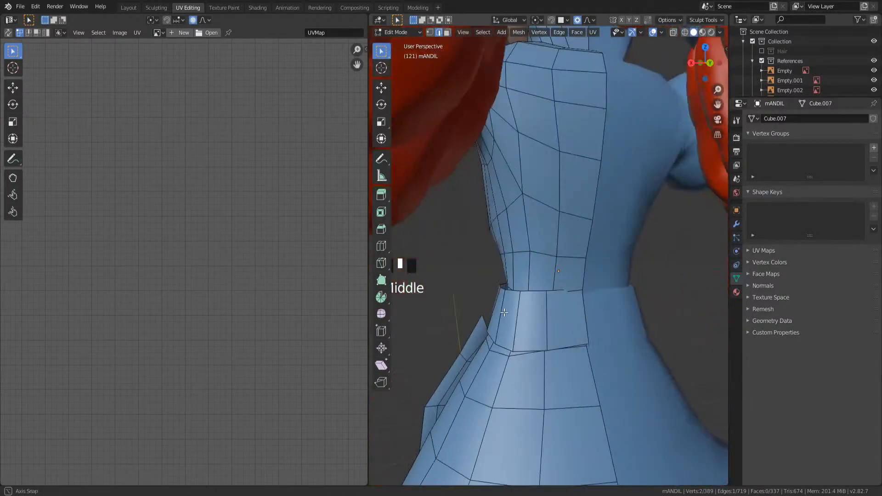
mouse_move(554, 323)
middle_mouse_down()
mouse_move(605, 314)
mouse_move(450, 300)
middle_mouse_up()
right_click(577, 309)
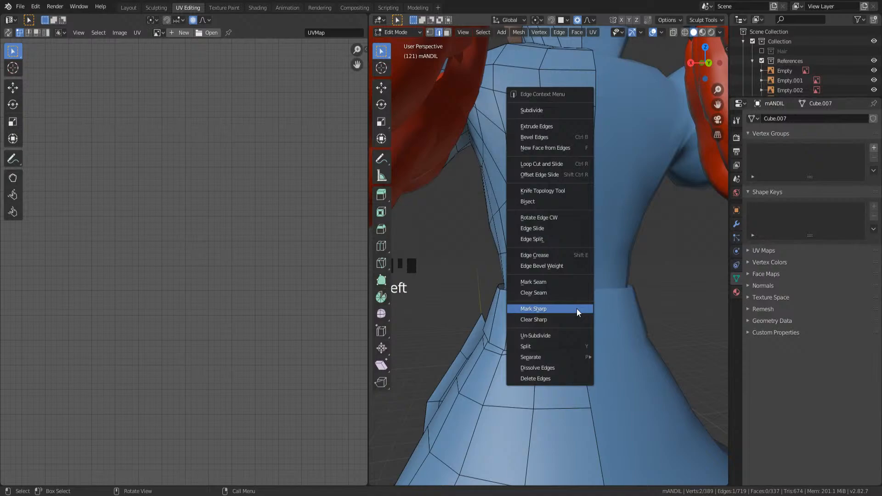
left_click(573, 282)
middle_click_drag(573, 282, 639, 308)
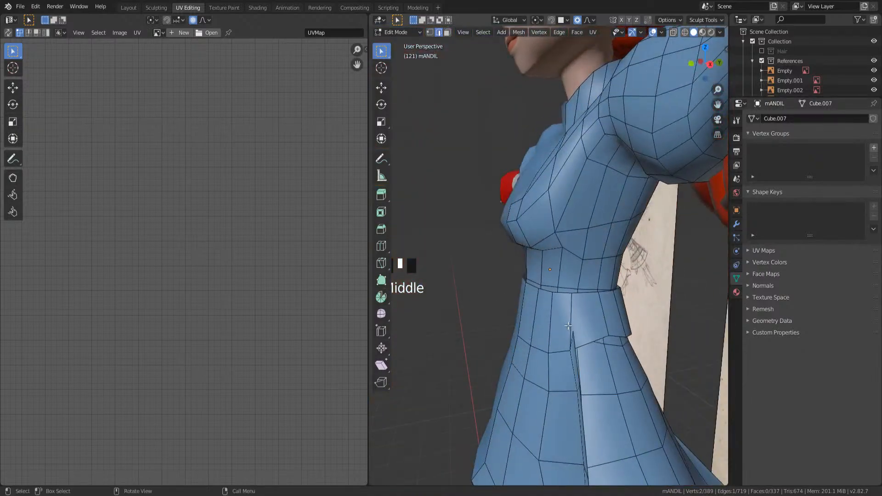
- Mark a seam along the underside of the dress sleeve
middle_click_drag(569, 325, 582, 337, "shift")
middle_click_drag(581, 308, 620, 158)
right_click(613, 206)
- Select the edge loops around the blue hair bow's tails and knot in wireframe and mark them as seams
scroll(646, 266, "down", 3)
middle_click_drag(606, 248, 514, 276)
scroll(561, 184, "up", 2)
key("a")
scroll(532, 257, "up", 2)
left_click(498, 219, "alt")
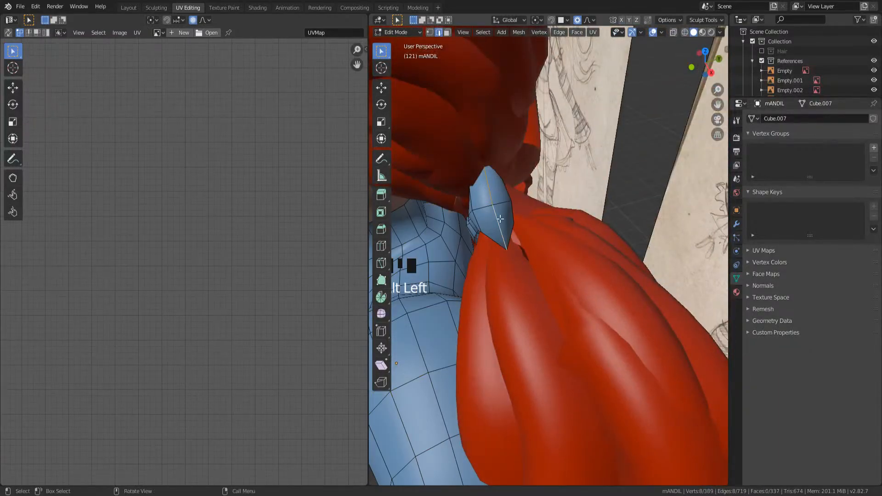
middle_click_drag(540, 200, 524, 312)
scroll(480, 240, "up", 3)
key("shift+z")
left_click(514, 307, "alt+shift")
middle_click_drag(582, 222, 565, 209)
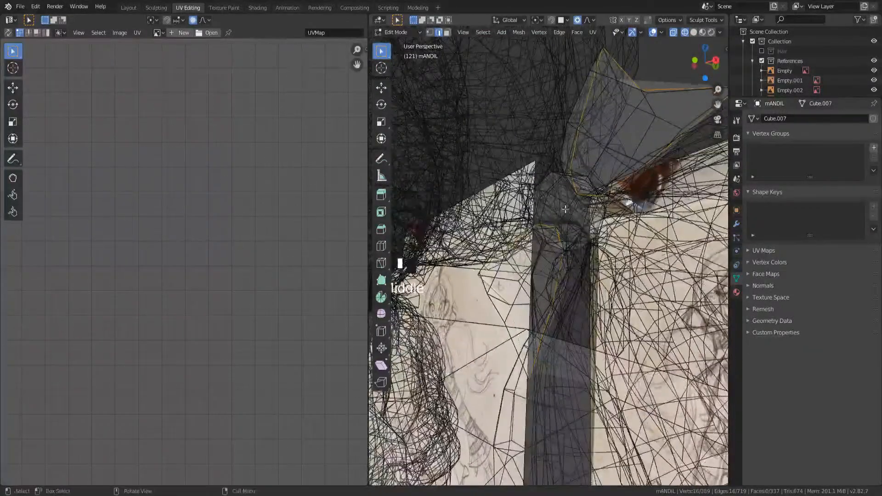
left_click(546, 204, "alt+shift")
right_click(546, 204)
key("ctrl+z")
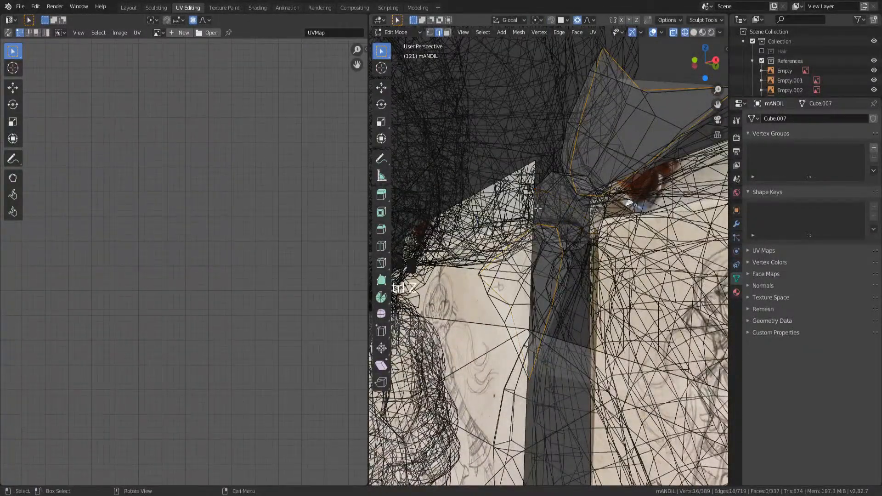
right_click(542, 207)
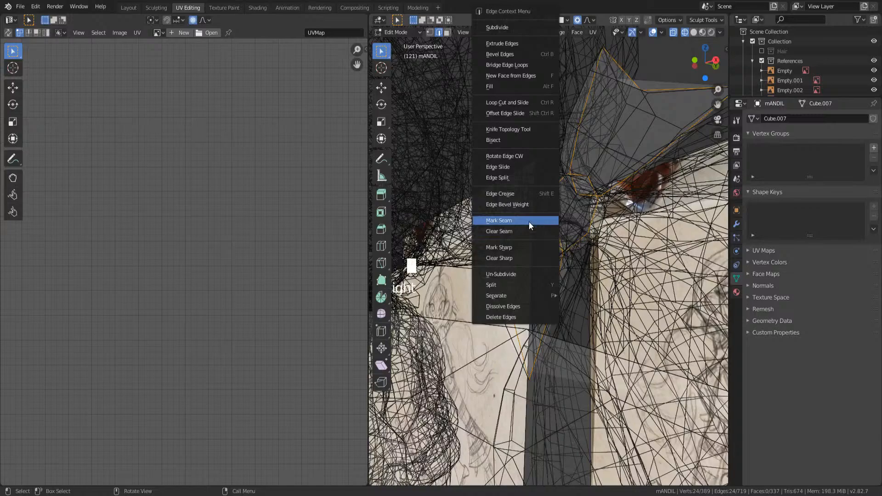
left_click(528, 220)
- Select the whole dress in solid front view and unwrap its UVs along the marked seams
scroll(562, 223, "up", 3)
scroll(542, 280, "down", 4)
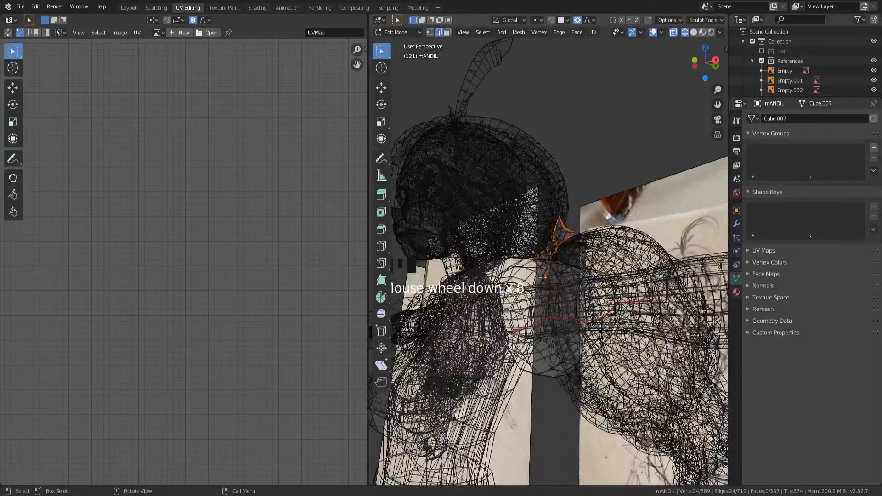
key("KP_1")
key("shift+z")
middle_click_drag(543, 288, 580, 218, "shift")
key("a")
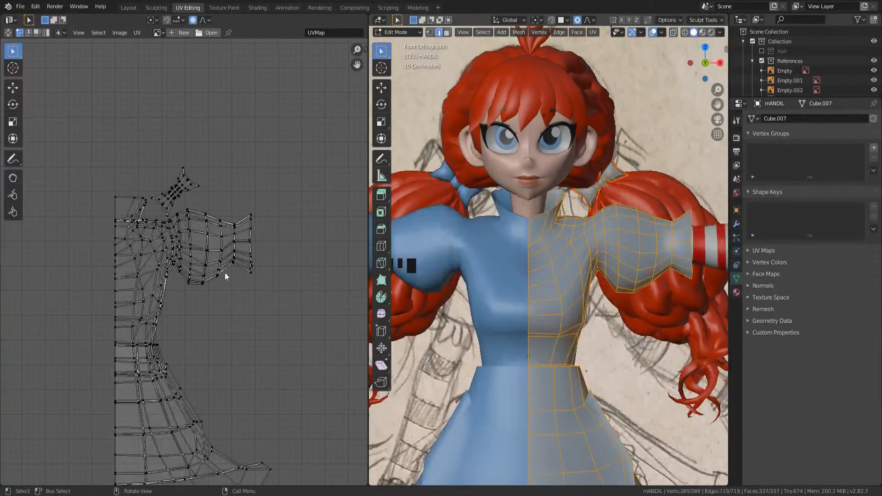
right_click(96, 238)
left_click(95, 238)
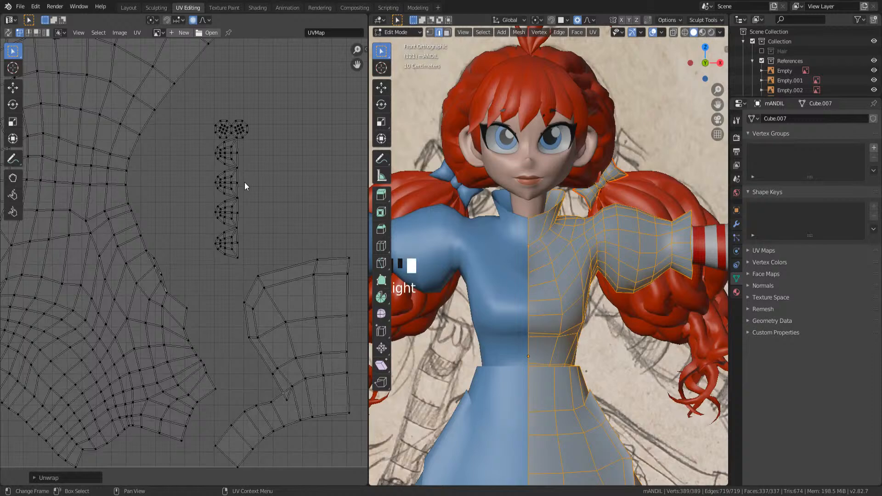
- Box-select the small bow UV islands, the curved island below them and part of the large dress island to examine the layout
scroll(245, 188, "up", 2)
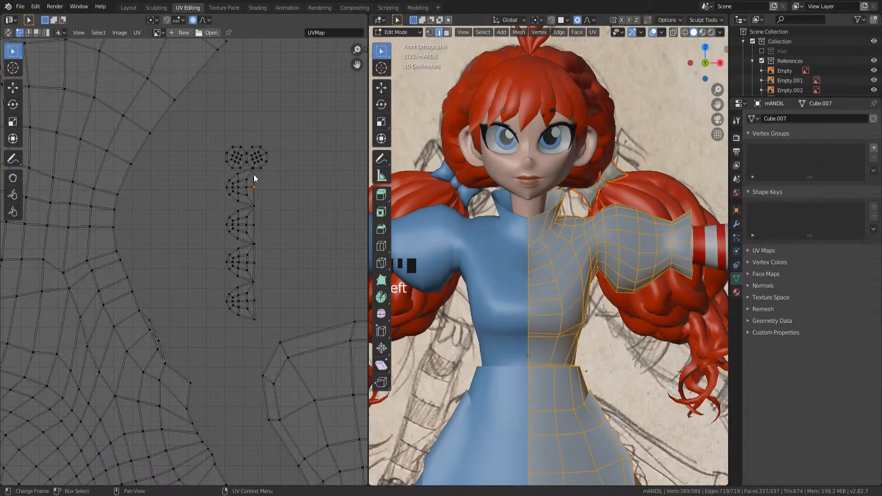
left_click_drag(217, 128, 296, 336)
scroll(274, 319, "down", 4)
middle_click_drag(229, 270, 230, 238)
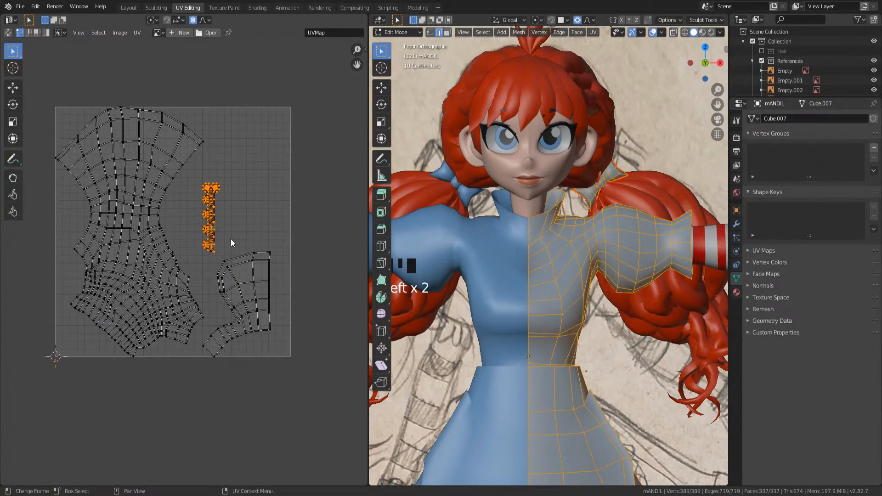
left_click_drag(230, 239, 328, 378)
left_click_drag(64, 154, 148, 375)
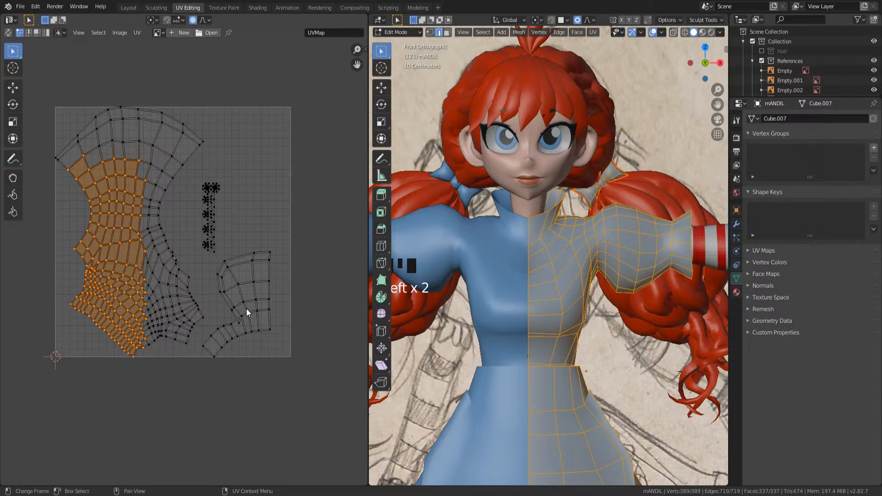
- Turn on UV sync selection, select the overlapping sliver faces on the large dress island's edge and frame them on the model
scroll(250, 329, "up", 4)
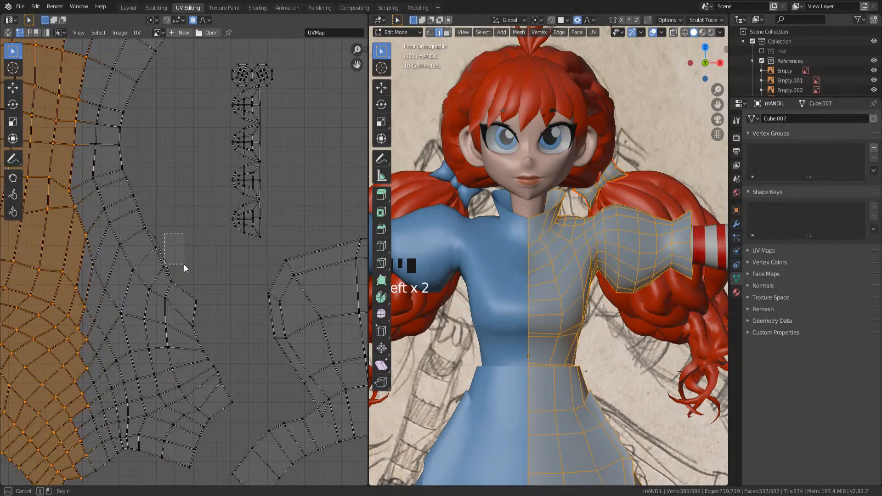
left_click_drag(184, 264, 183, 264)
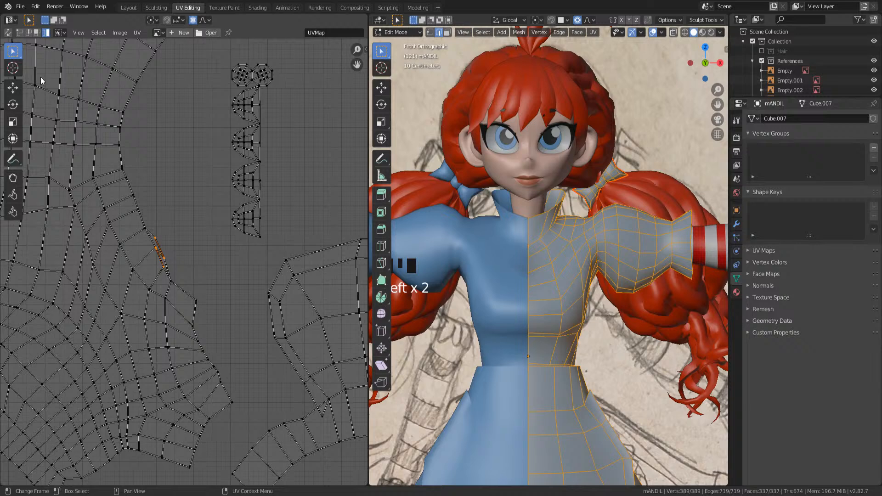
left_click(162, 244)
left_click(214, 241)
left_click_drag(166, 208, 145, 254)
key("KP_Decimal")
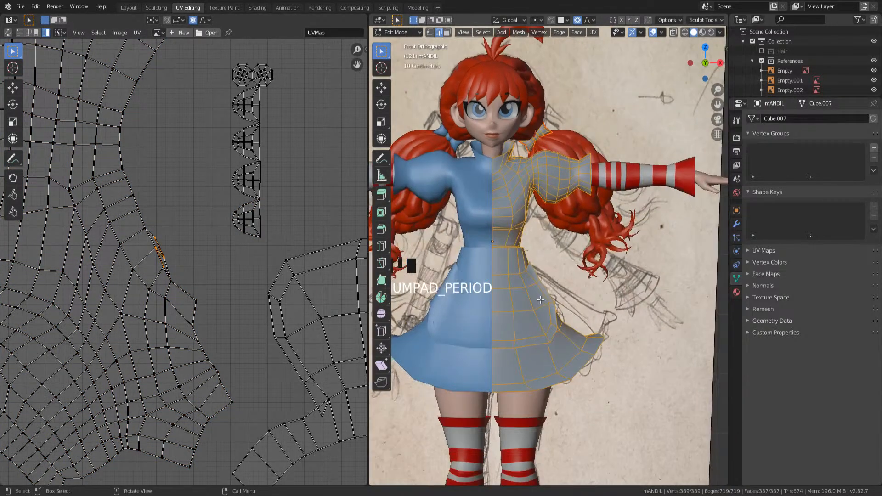
middle_click_drag(534, 298, 570, 249)
left_click(569, 250)
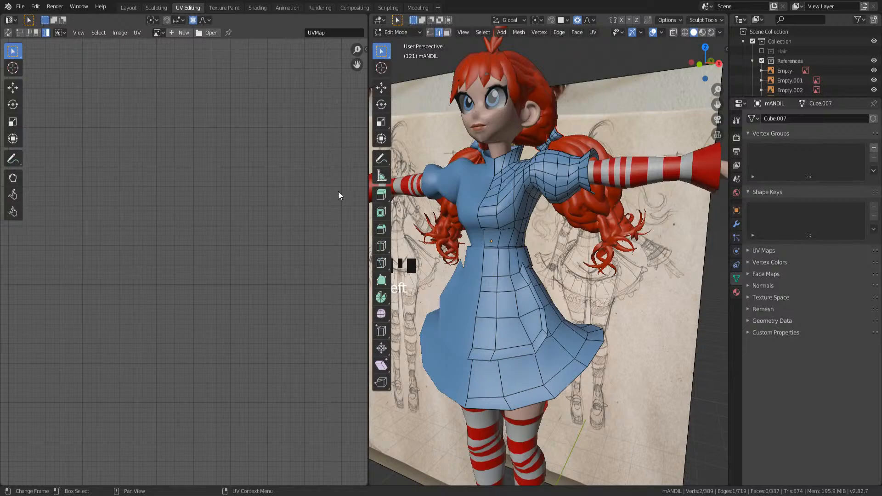
left_click(9, 33)
left_click_drag(189, 202, 144, 277)
key("KP_Decimal")
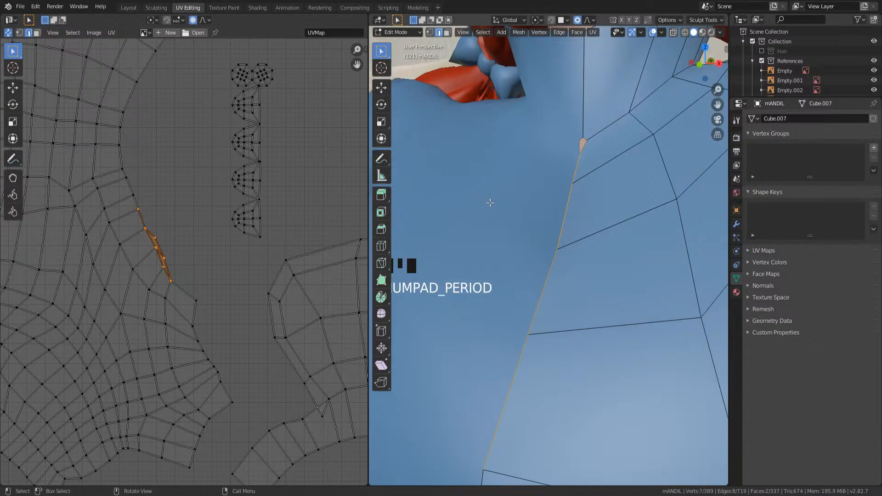
- Select the two thin sliver faces at the dress chest's centre edge in wireframe and delete them
middle_click_drag(490, 201, 476, 230)
middle_click_drag(598, 236, 571, 261, "shift")
key("3")
left_click(562, 279)
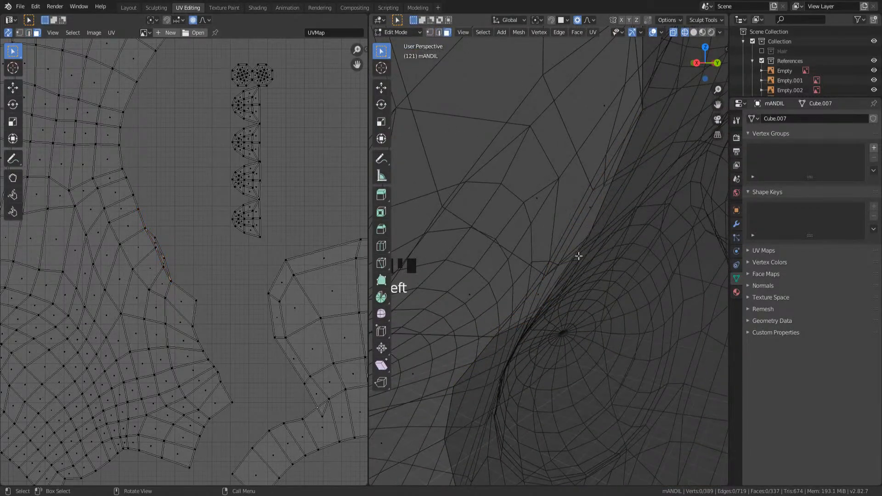
left_click(586, 228)
left_click(539, 293, "shift")
key("Delete")
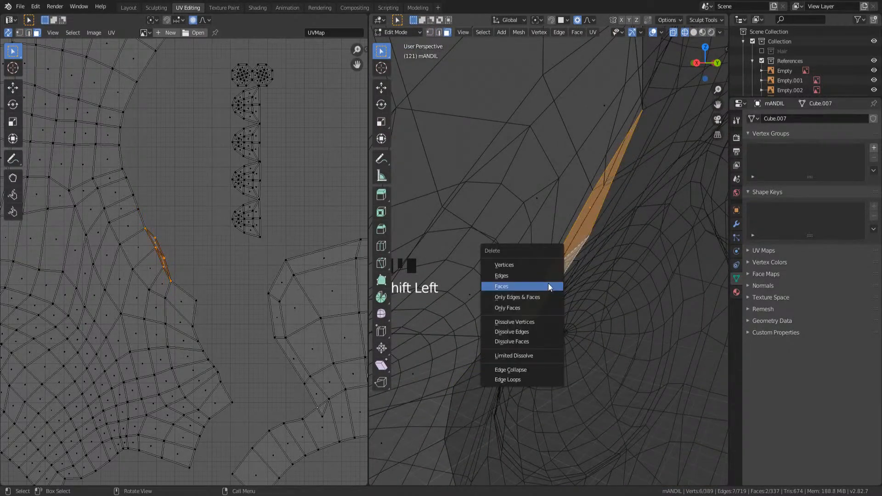
key("Delete")
- Reposition the vertices along the dress's chest centre line in solid view to even out the edge
mouse_move(598, 172)
middle_mouse_down()
mouse_move(568, 227)
mouse_move(479, 206)
mouse_move(549, 249)
middle_mouse_up()
key("shift+z")
key("shift+z")
key("shift+z")
key("g")
key("y")
left_click(580, 195)
left_click(532, 258)
key("g")
left_click(553, 260)
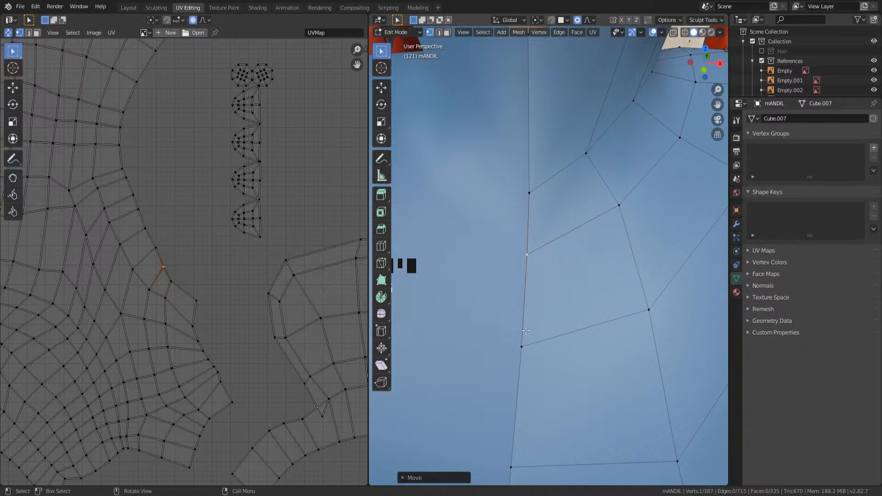
left_click(537, 340)
key("g")
left_click(540, 338)
left_click(532, 204)
key("g")
left_click(533, 204)
middle_click_drag(482, 251, 589, 217, "shift")
left_click(532, 258)
- Save the file and select the whole dress to inspect its UV islands
scroll(540, 265, "down", 1)
scroll(541, 266, "down", 4)
key("ctrl+s")
key("alt+a")
key("a")
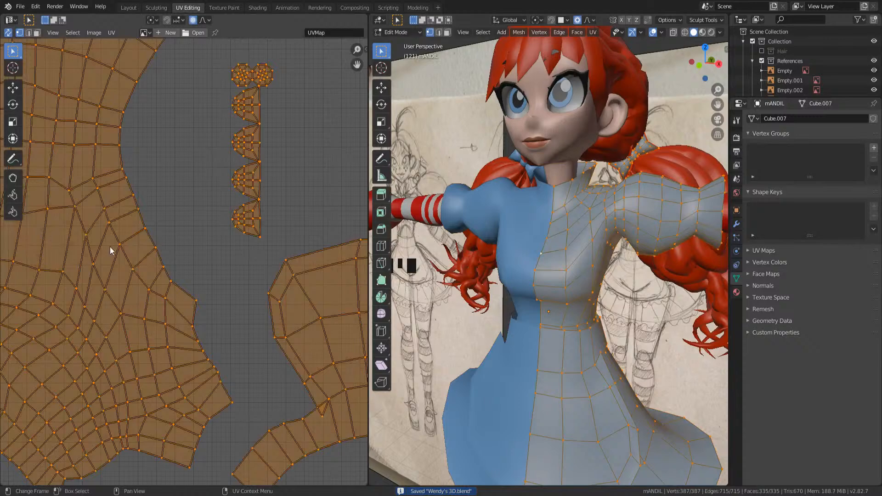
scroll(138, 243, "down", 3)
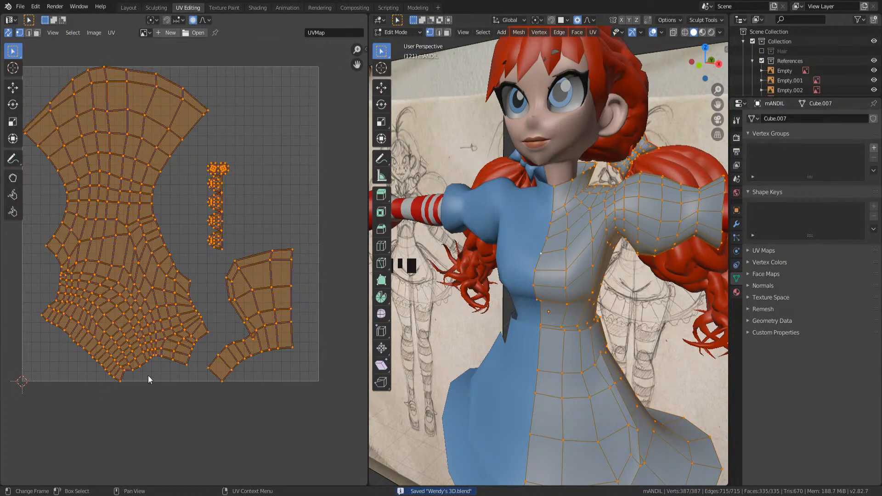
scroll(207, 273, "up", 6)
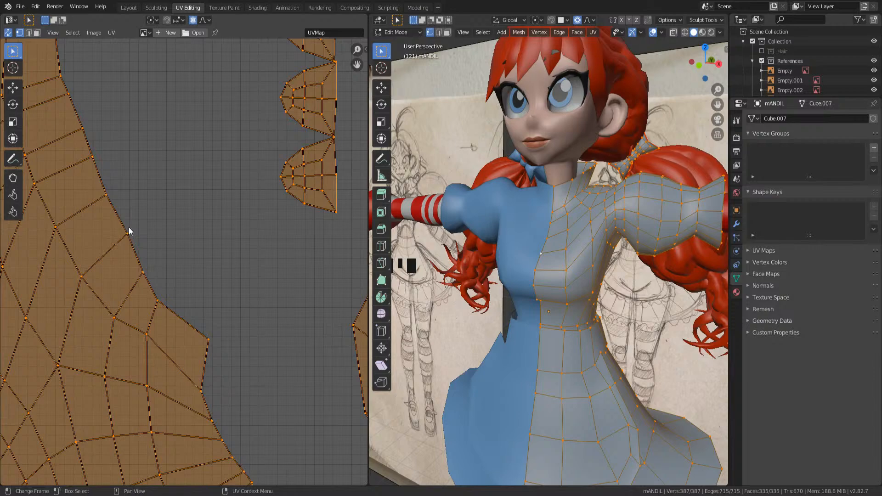
scroll(172, 256, "down", 6)
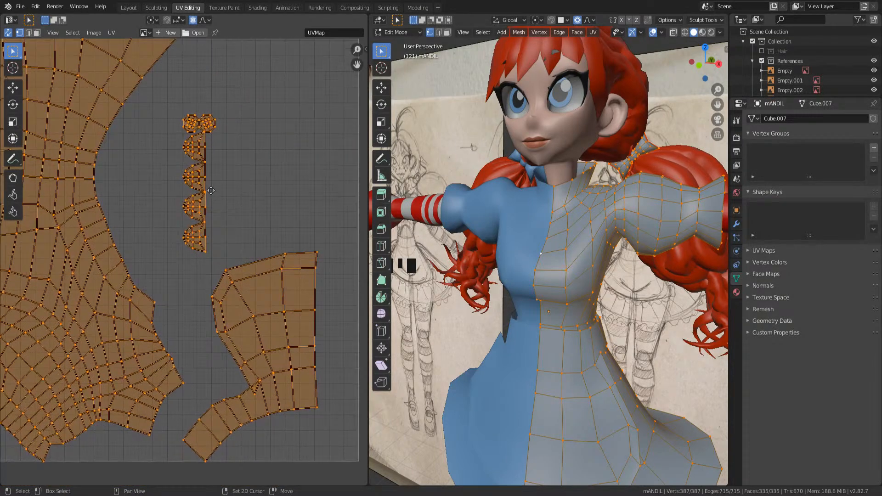
scroll(227, 296, "up", 3)
- Move the stray pointed UV vertex at the inner corner of the curved dress island outward with proportional editing, and save
left_click(268, 449)
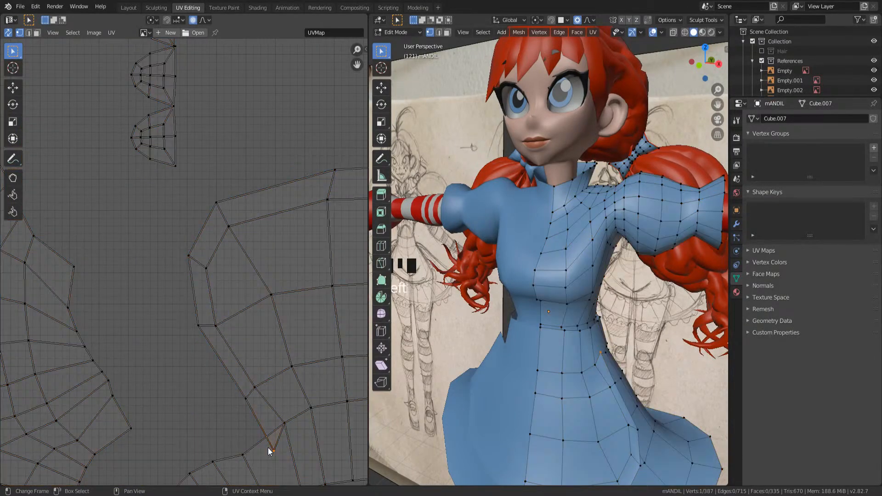
key("g")
scroll(256, 443, "up", 8)
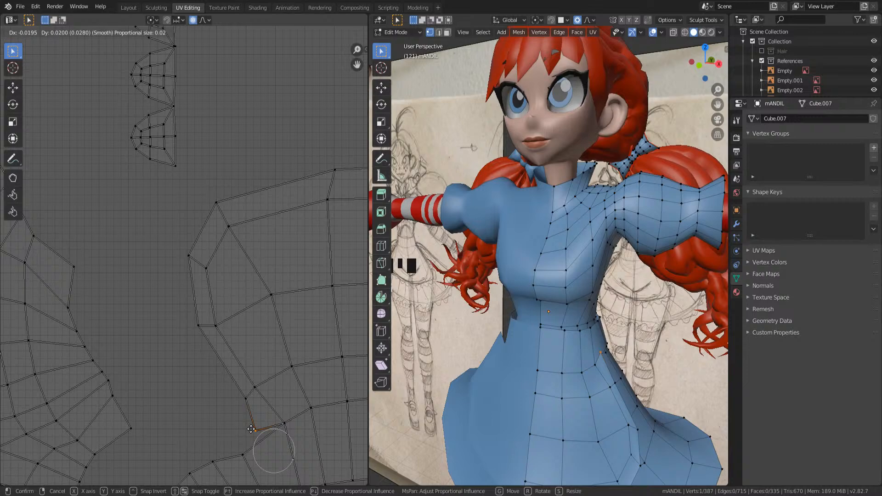
left_click(255, 431)
key("ctrl+s")
scroll(239, 395, "down", 6)
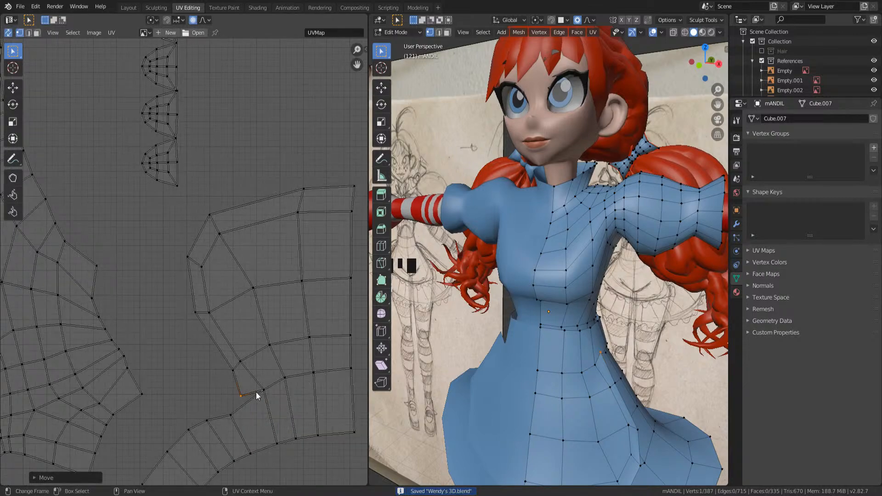
- Switch editing from the dress to the striped sleeves and stockings mesh and select all of it
key("Tab")
scroll(568, 196, "down", 4)
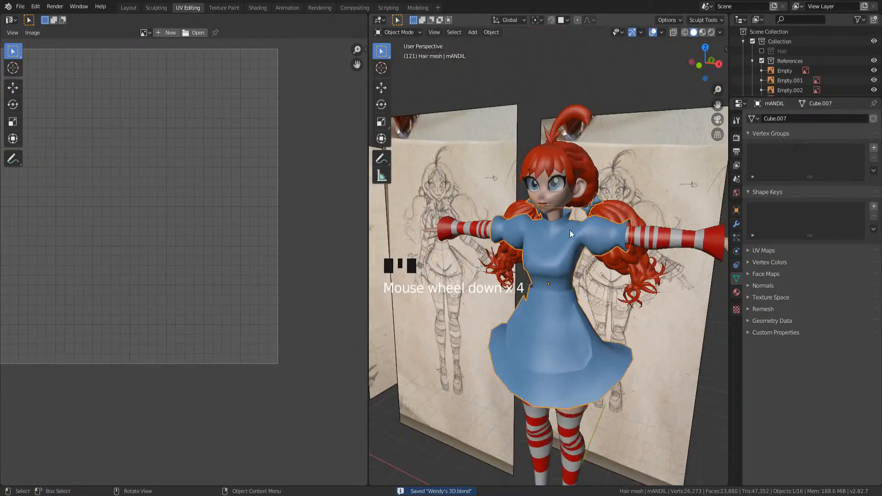
middle_click_drag(572, 260, 537, 241)
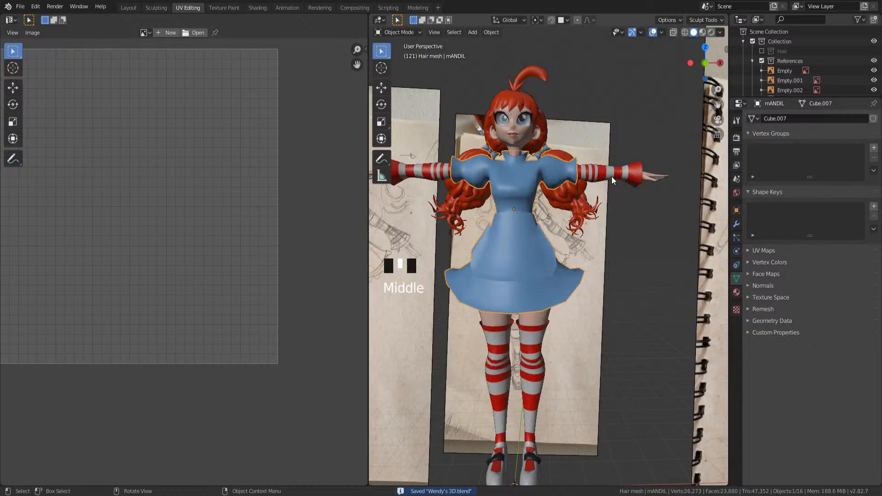
left_click(611, 176)
key("Tab")
key("a")
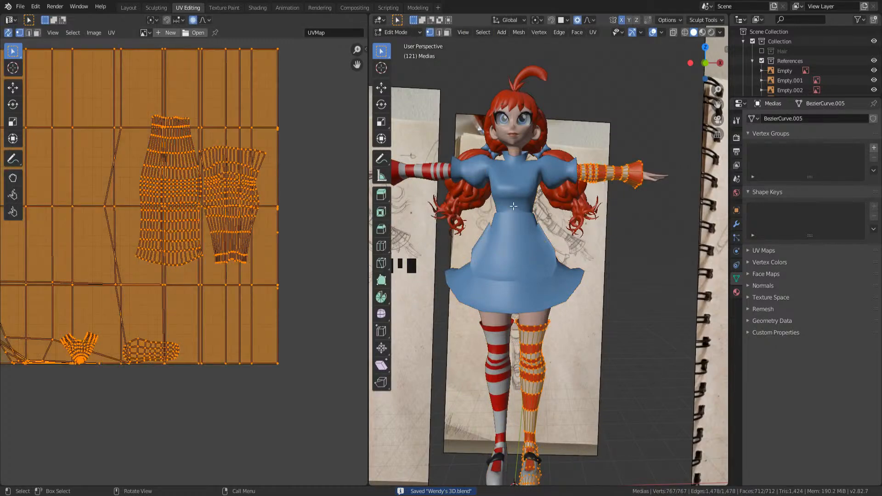
- Project the striped mesh's UVs from the front view
key("KP_1")
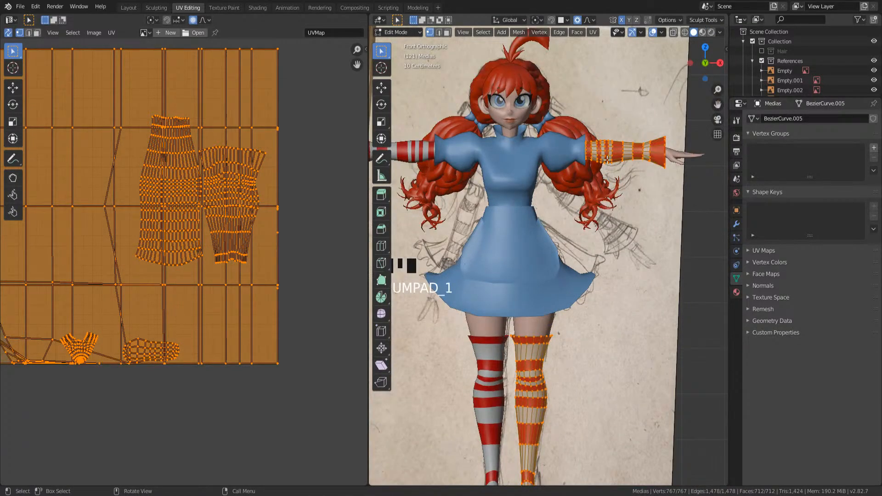
middle_click_drag(607, 160, 614, 286, "shift")
left_click(592, 33)
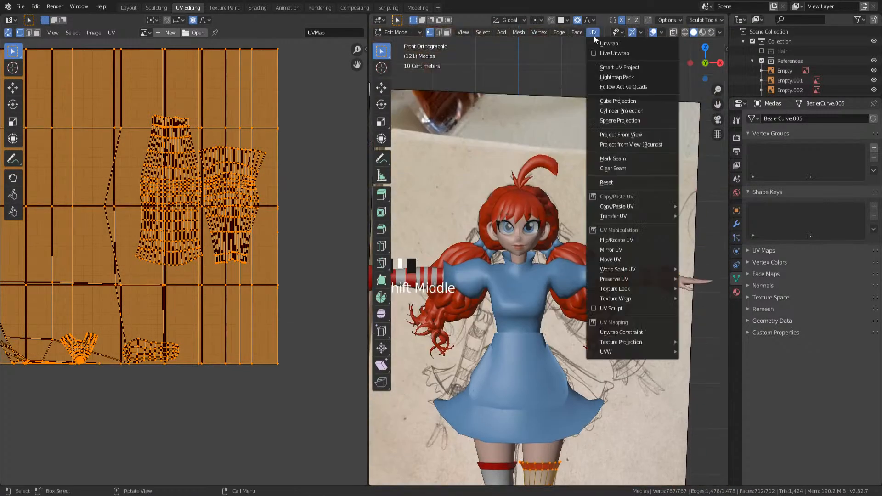
left_click(632, 134)
- Select the lengthwise edge loop down the back of the stocking and examine the existing seams in wireframe
middle_click_drag(632, 137, 530, 193)
scroll(584, 315, "up", 2)
key("alt+a")
scroll(529, 186, "up", 1)
key("2")
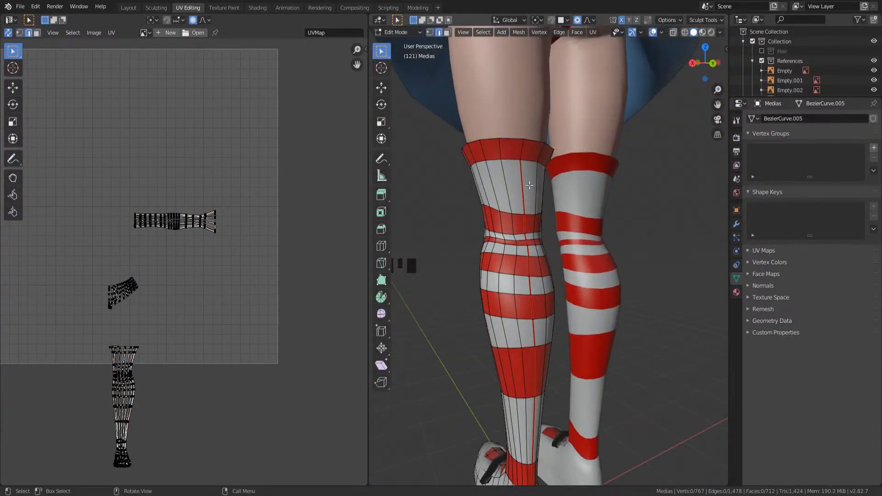
left_click(522, 175, "alt")
middle_click_drag(533, 344, 539, 184, "shift")
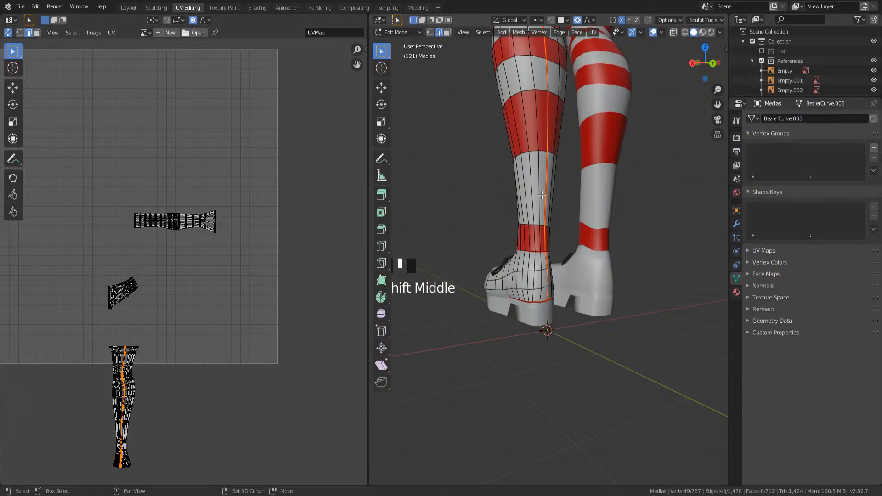
middle_click_drag(540, 257, 545, 202)
key("shift+z")
scroll(542, 166, "up", 2)
middle_click_drag(543, 167, 571, 336, "shift")
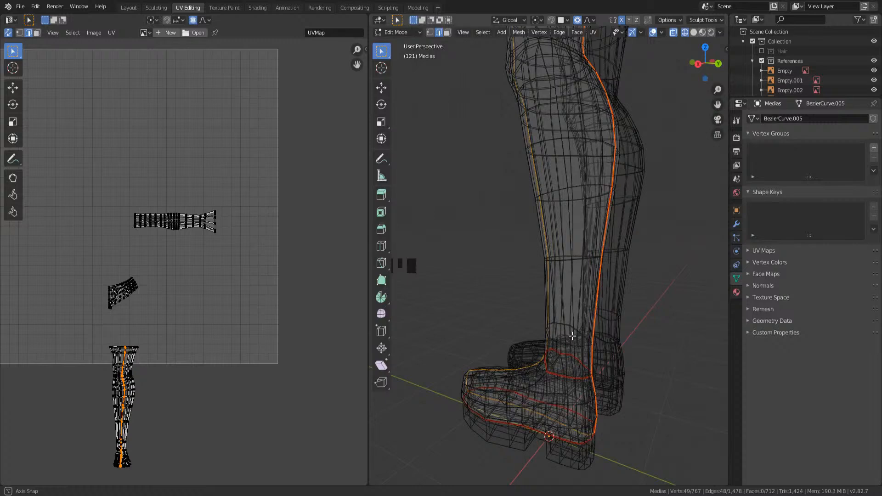
- Clear all existing seams from the whole striped mesh
scroll(571, 335, "down", 2)
middle_click_drag(571, 257, 569, 315, "shift")
scroll(567, 230, "down", 4)
middle_click_drag(566, 114, 564, 216, "shift")
key("a")
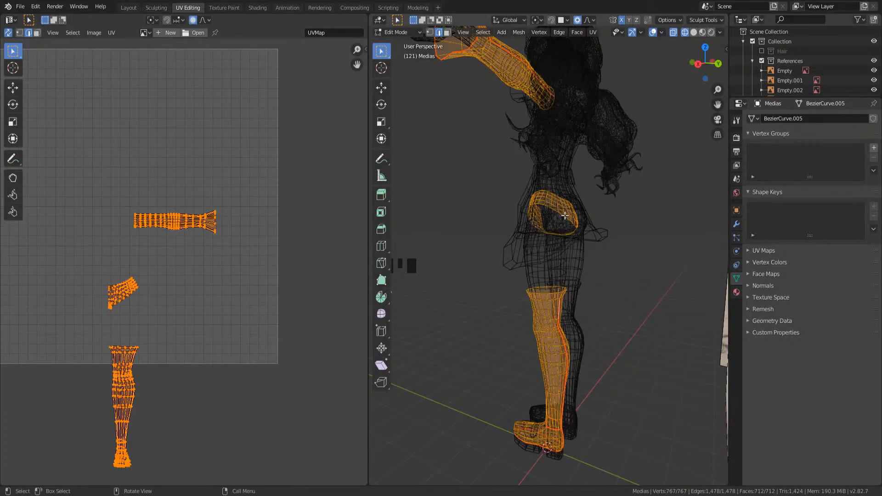
right_click(564, 216)
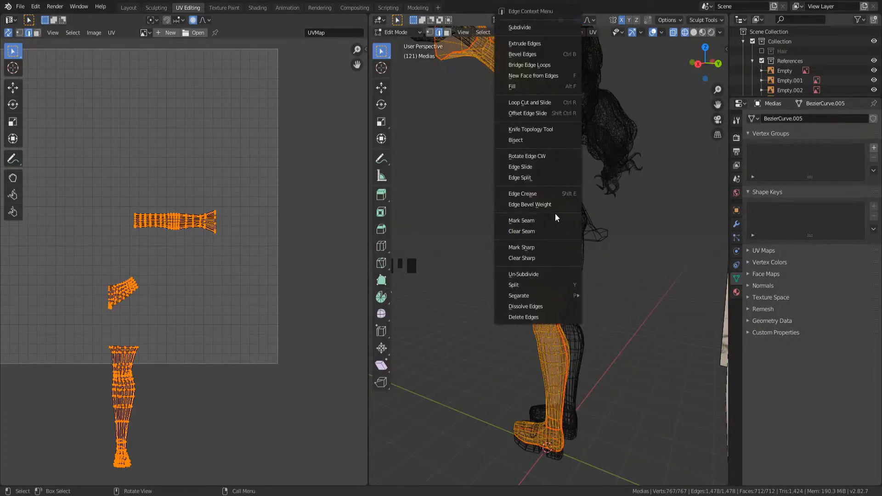
left_click(521, 231)
- Select the edge loop down the stocking's back and over the foot plus the ankle loop, and mark them as seams
scroll(571, 295, "up", 5)
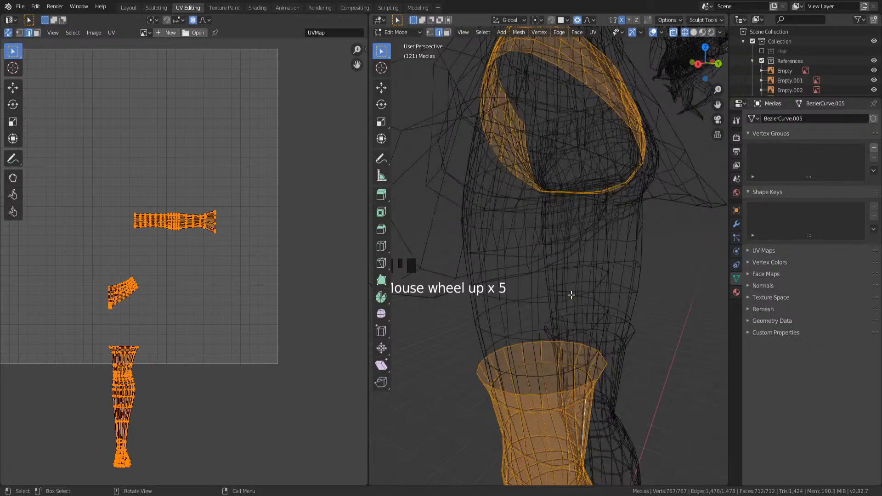
middle_click_drag(571, 295, 574, 82, "shift")
left_click(498, 173, "alt")
scroll(562, 253, "down", 2)
left_click_drag(576, 82, 499, 379)
middle_click_drag(555, 278, 570, 303)
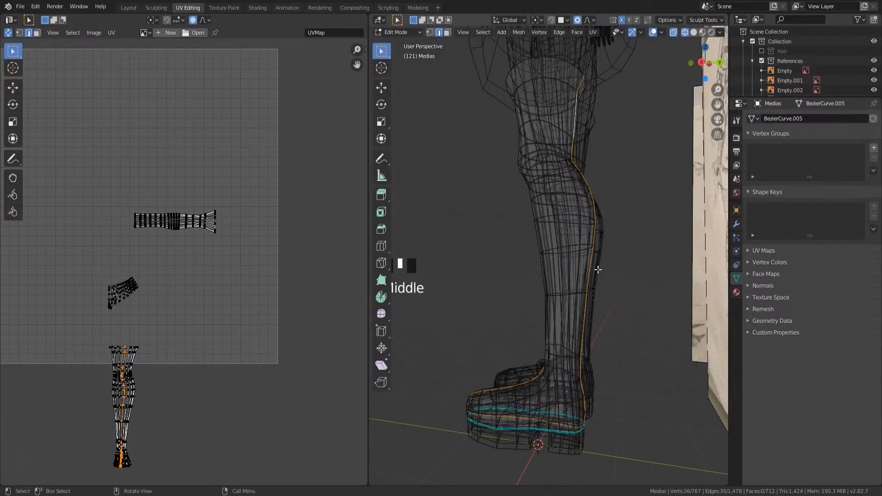
scroll(578, 318, "up", 3)
left_click(599, 363, "alt+shift")
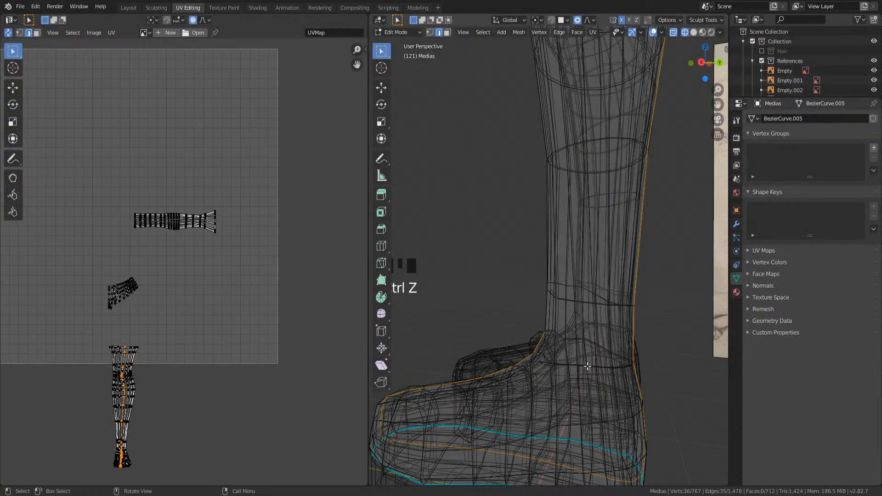
mouse_move(587, 366)
middle_mouse_down()
mouse_move(606, 360)
mouse_move(597, 342)
mouse_move(536, 349)
mouse_move(565, 276)
mouse_move(589, 268)
mouse_move(565, 261)
middle_mouse_up()
key("shift+z")
scroll(597, 336, "up", 2)
key("shift+z")
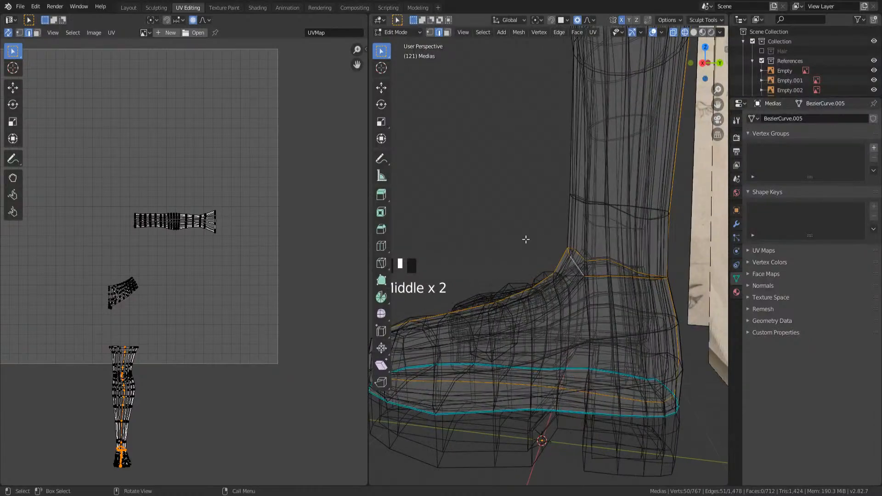
middle_click_drag(570, 291, 580, 289)
scroll(581, 287, "down", 5)
right_click(580, 264)
left_click(577, 252)
- Select the lengthwise edge loop along the striped arm sleeve, including its flared cuff, and mark it as a seam
middle_click_drag(578, 207, 480, 266, "shift")
scroll(570, 306, "down", 3)
scroll(582, 313, "up", 2)
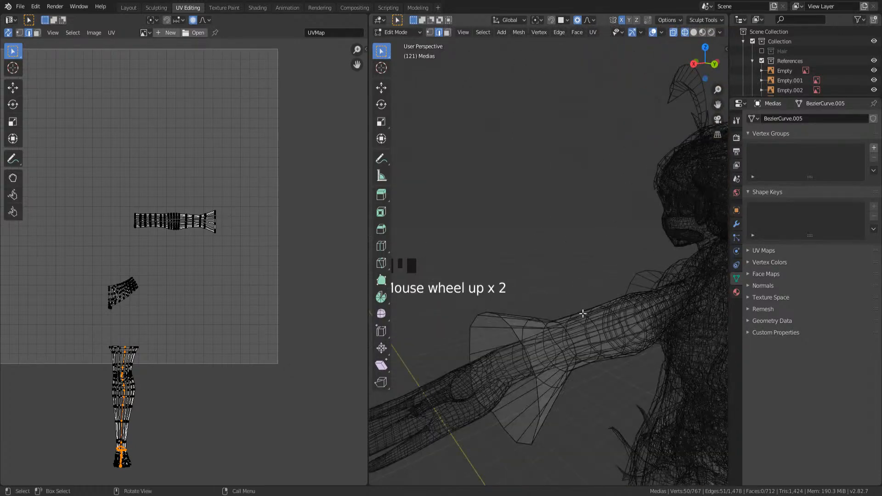
middle_click_drag(553, 372, 518, 263)
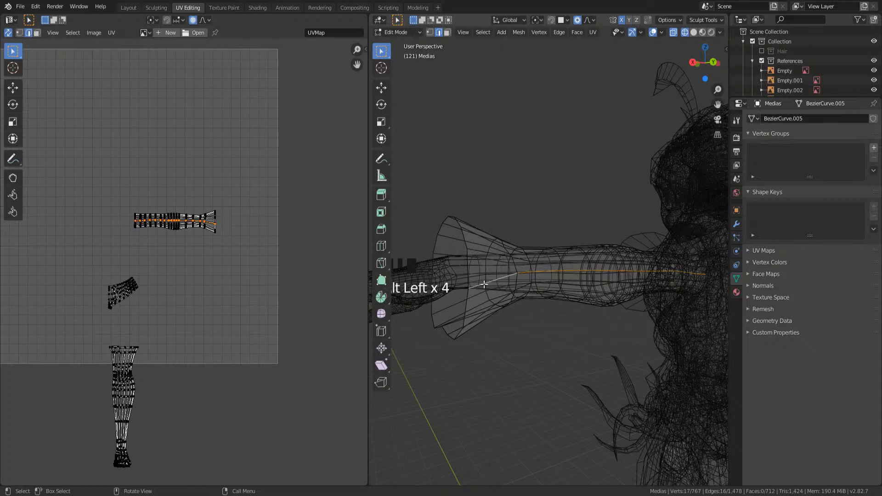
right_click_drag(484, 284, 530, 271)
- Examine the striped arm sleeve and its cuff in solid view from several angles
mouse_move(531, 272)
middle_mouse_down()
mouse_move(622, 291)
mouse_move(716, 291)
mouse_move(564, 305)
middle_mouse_up()
key("shift+z")
scroll(623, 291, "down", 2)
middle_click_drag(565, 305, 432, 364)
scroll(499, 272, "up", 2)
middle_click_drag(15, 348, 83, 363, "shift")
middle_click_drag(667, 332, 598, 221, "shift")
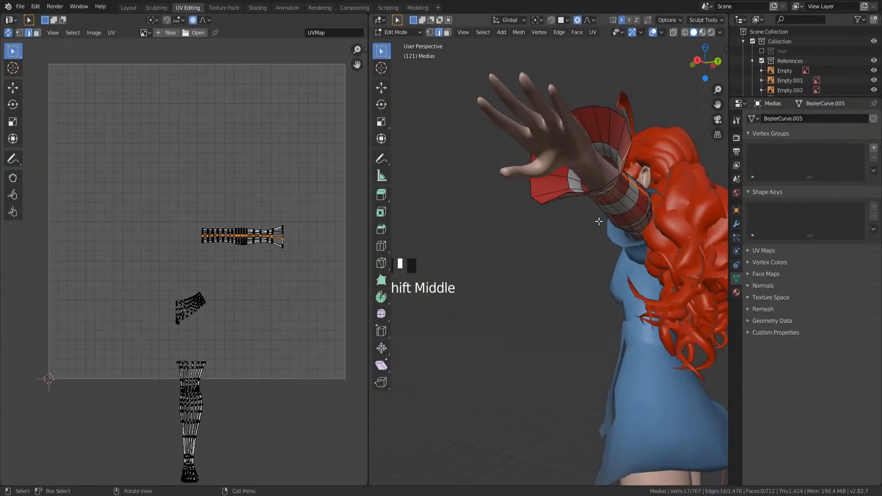
middle_click_drag(632, 314, 646, 294)
middle_click_drag(645, 294, 672, 243, "shift")
middle_click_drag(673, 243, 629, 223, "shift")
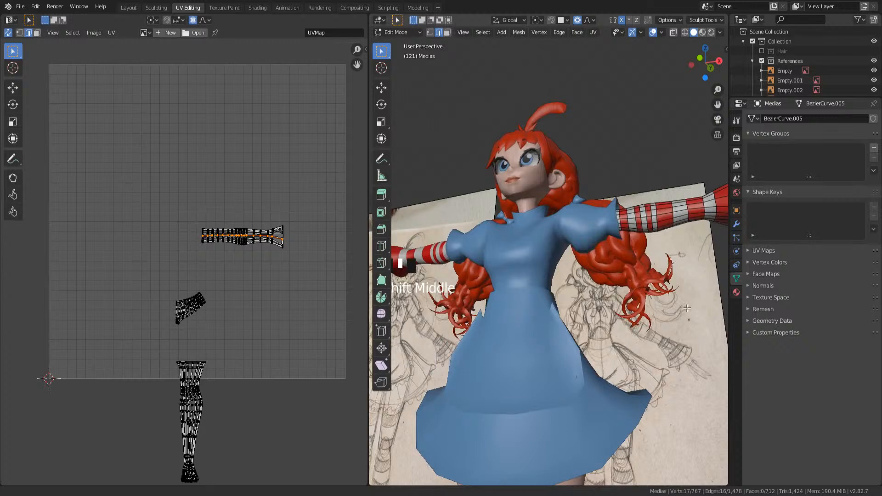
- Select the whole striped mesh and unwrap its UVs along the marked seams
key("a")
right_click(626, 219)
right_click(233, 224)
left_click(234, 224)
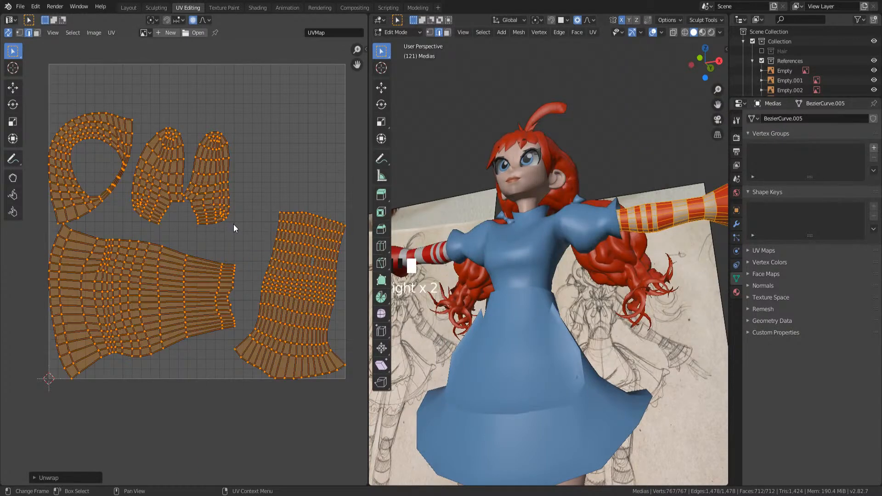
middle_click_drag(254, 193, 251, 220)
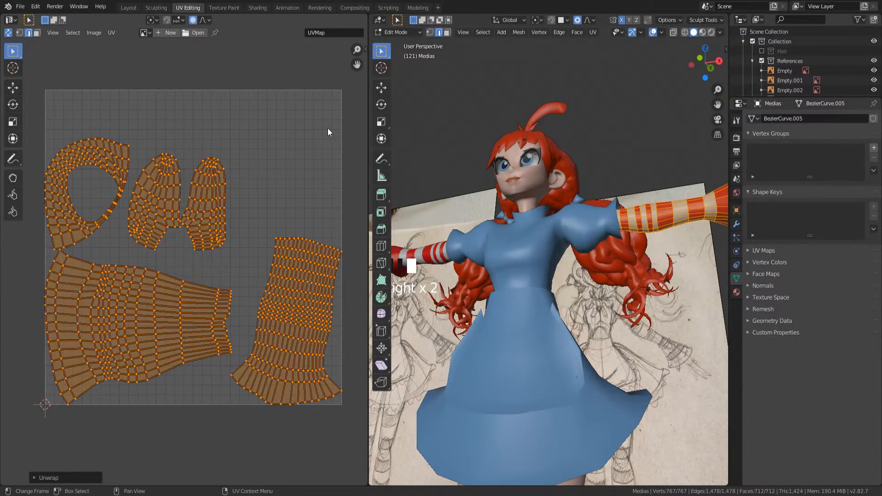
- Select the short edge loop across the band at the top of the stocking and mark it as a seam
middle_click_drag(505, 276, 559, 259)
left_click(545, 283)
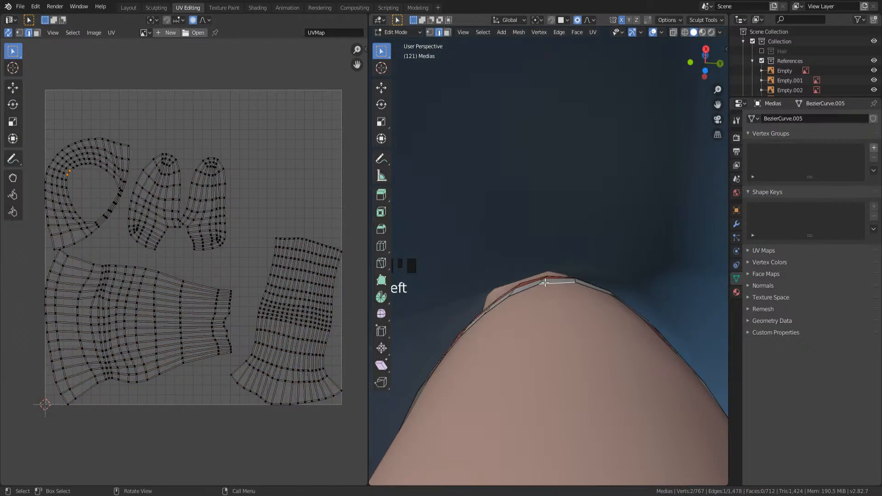
left_click(575, 280, "alt")
right_click(575, 280)
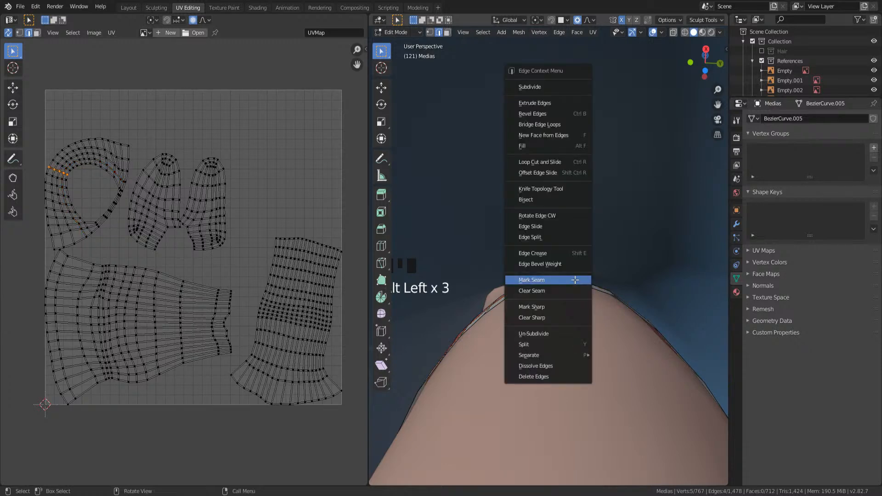
left_click(575, 280)
- Select the whole striped mesh and unwrap it again so the band at the stocking's top lies open
scroll(567, 277, "down", 3)
key("a")
key("u")
left_click(261, 144)
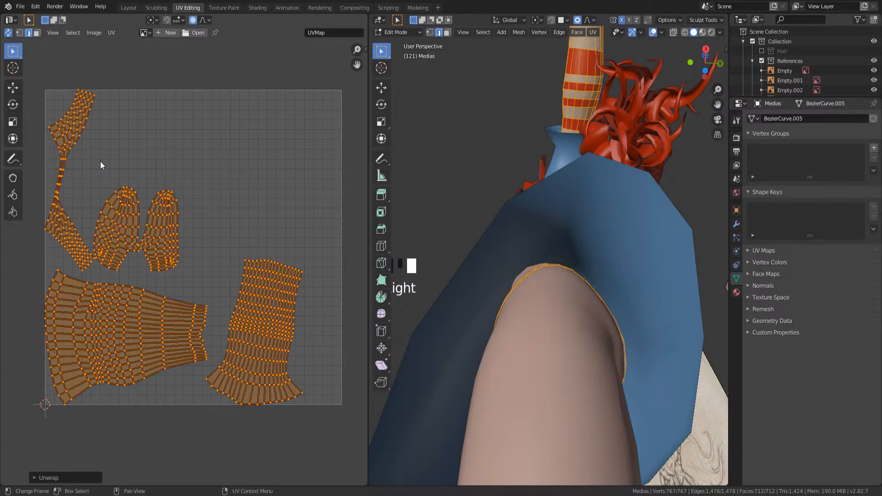
middle_click_drag(91, 159, 131, 146)
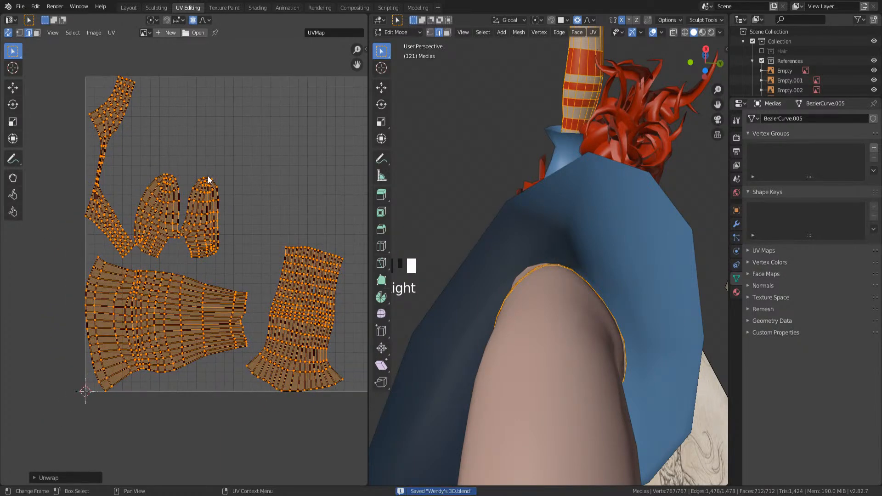
- Select parts of the striped mesh's UV islands to match them with the model, and save the file
left_click(187, 211)
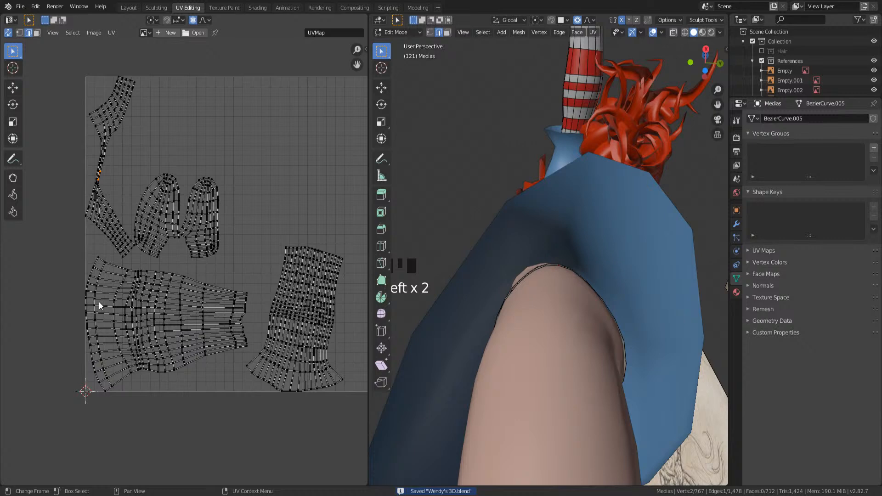
left_click_drag(112, 314, 156, 361)
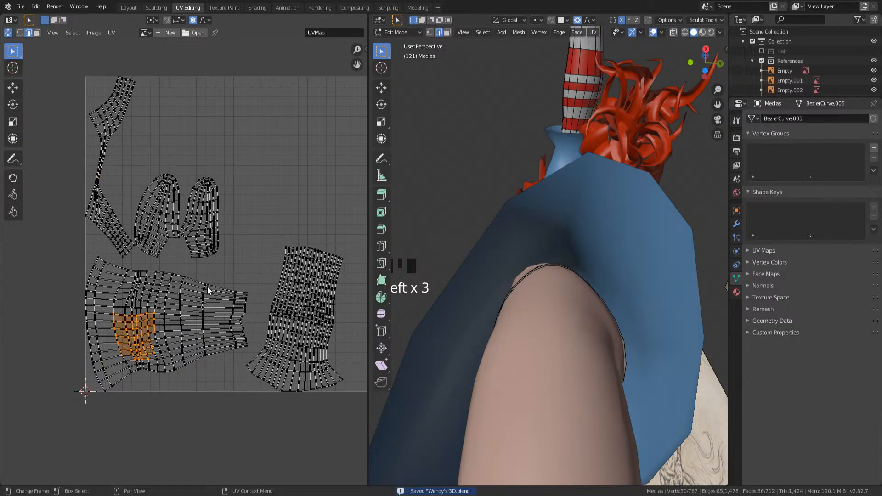
left_click_drag(282, 240, 344, 343)
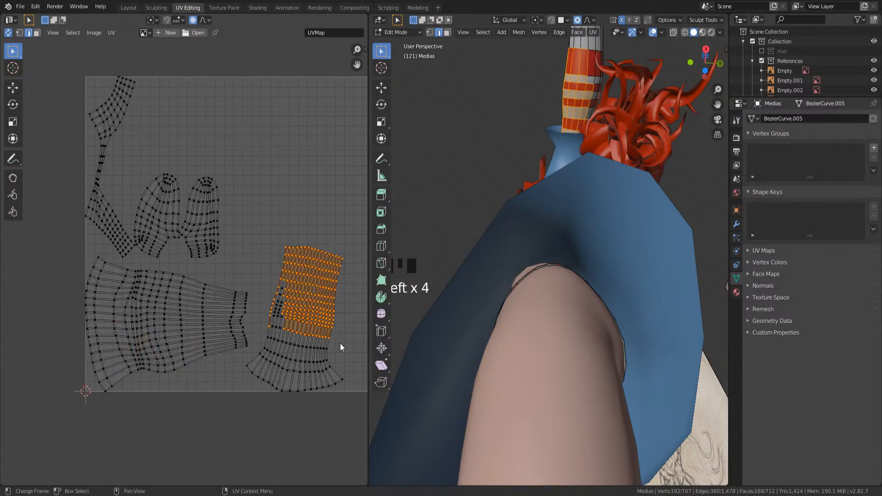
middle_click_drag(583, 79, 666, 146)
middle_click_drag(662, 90, 600, 145)
key("ctrl+s")
- Switch to editing the dress and move all its UV islands out of the UV square, just below it
key("Tab")
left_click(535, 222)
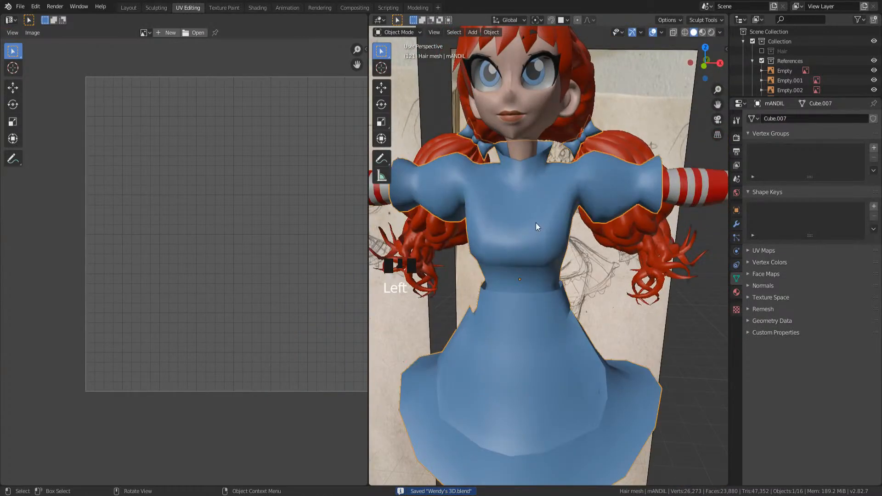
scroll(535, 223, "down", 2)
key("Tab")
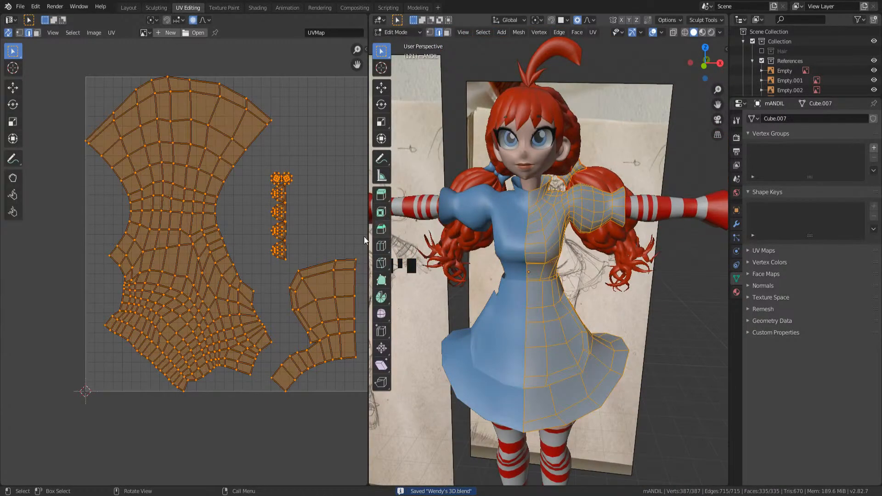
scroll(294, 233, "down", 5)
key("g")
left_click(214, 310)
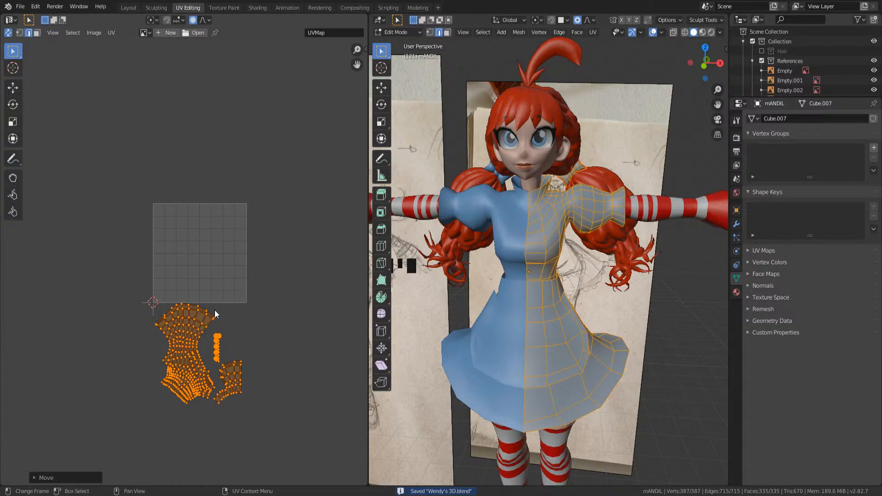
key("g")
left_click(213, 322)
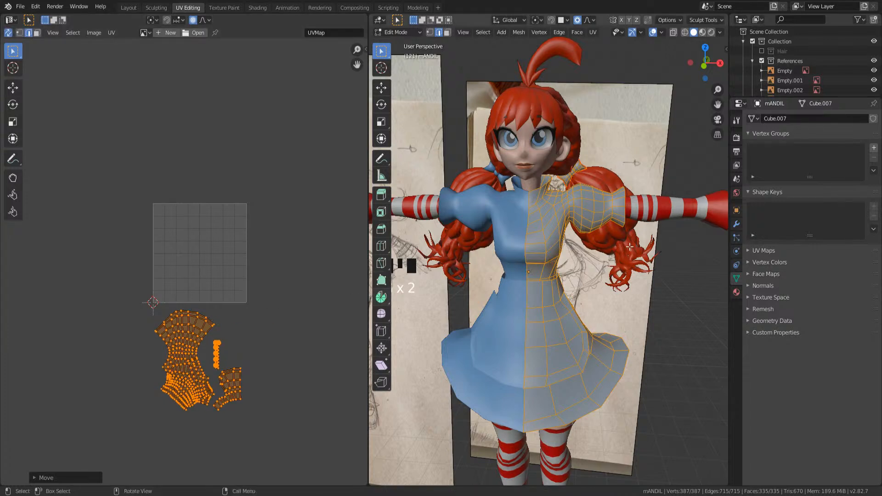
- Switch to editing the striped sleeves and stockings and move all their UV islands past the left edge of the UV square
key("Tab")
left_click(638, 213)
key("Tab")
key("a")
key("g")
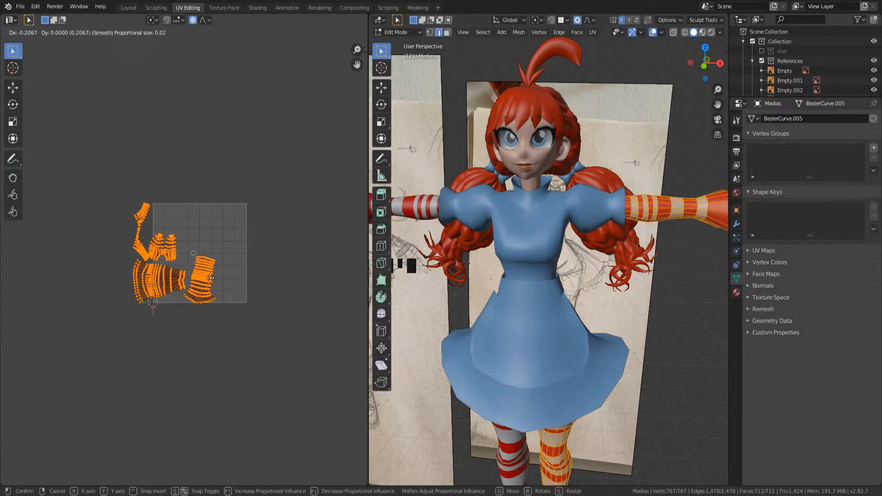
left_click(188, 255)
- Select the braids, the head hair and the tuft on top, and join them into one hair object
key("Tab")
left_click(548, 108)
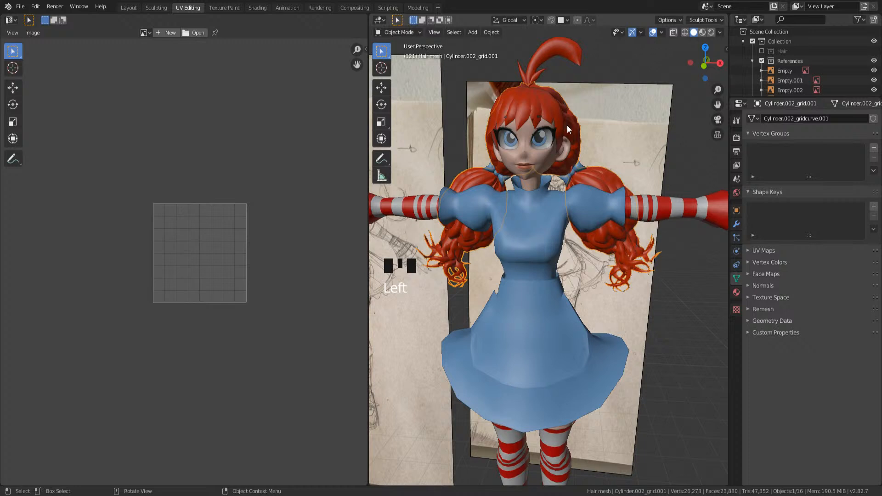
key("Tab")
key("Tab")
left_click(523, 71, "shift")
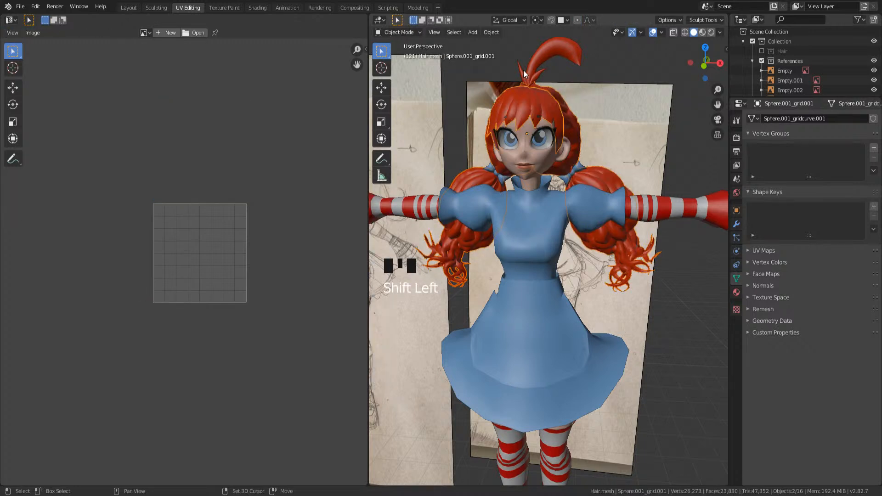
left_click(535, 74, "shift")
left_click(545, 104)
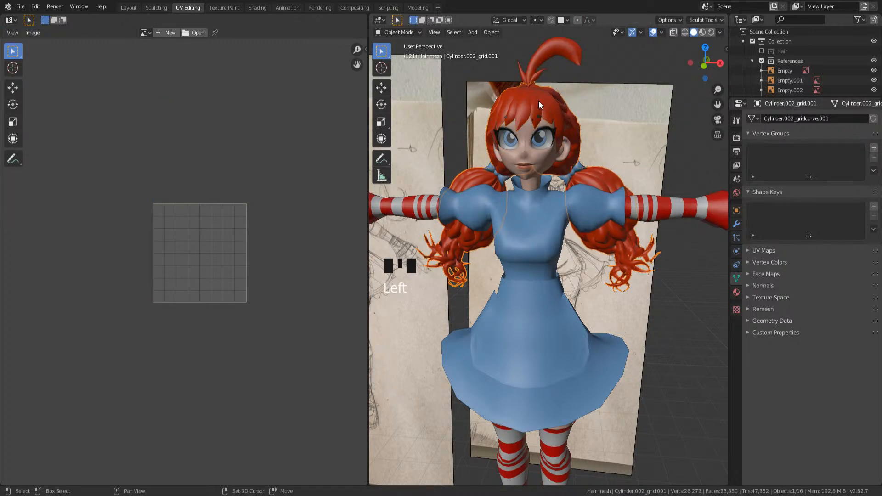
left_click(517, 68, "shift")
left_click(517, 67, "shift")
right_click(518, 66)
left_click(512, 67)
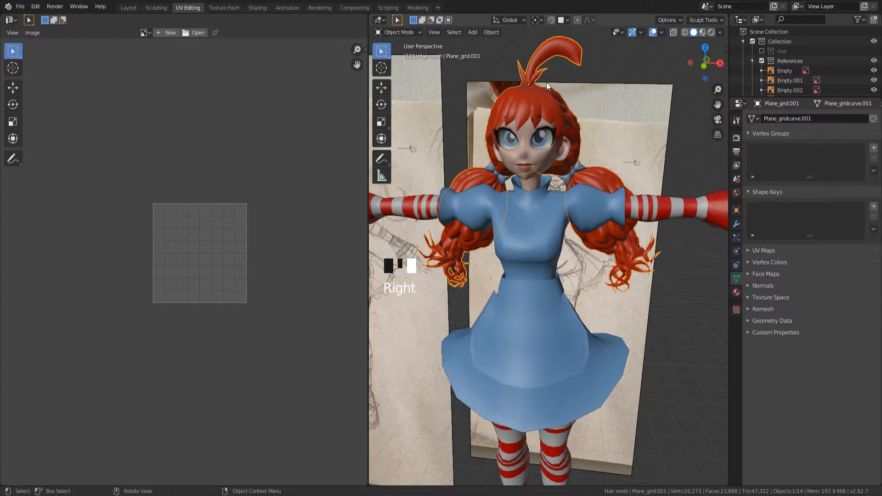
key("Tab")
key("Tab")
- Select the shoe, enter Edit Mode and unwrap its entire mesh
scroll(538, 176, "up", 3)
middle_click_drag(565, 386, 552, 82, "shift")
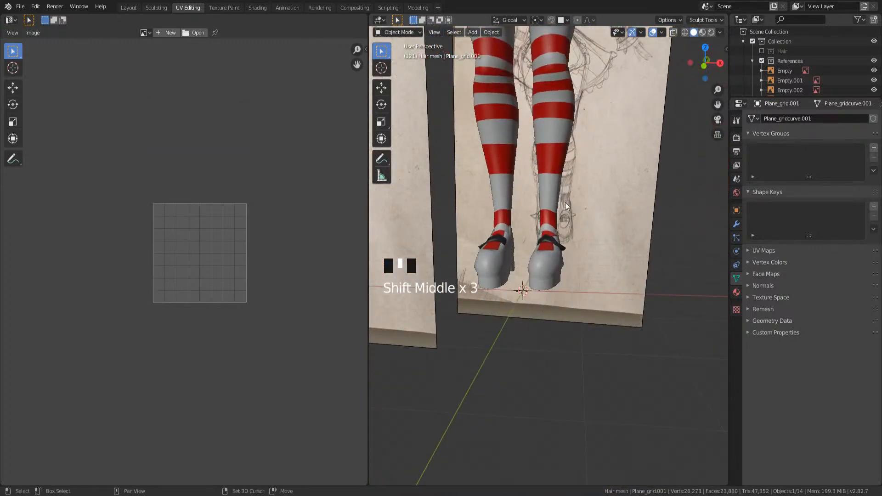
left_click(555, 238)
key("Tab")
key("a")
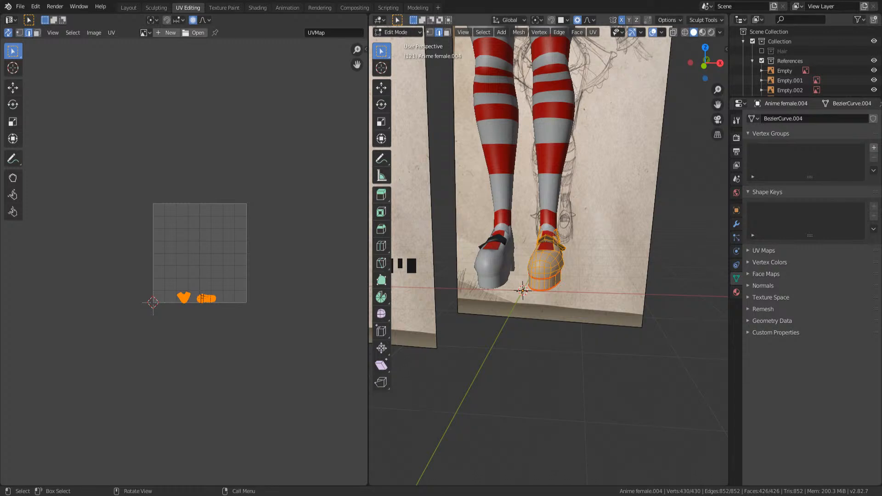
middle_click_drag(524, 285, 562, 271, "shift")
scroll(548, 368, "up", 4)
middle_click_drag(602, 293, 610, 159)
right_click(234, 230)
left_click(234, 228)
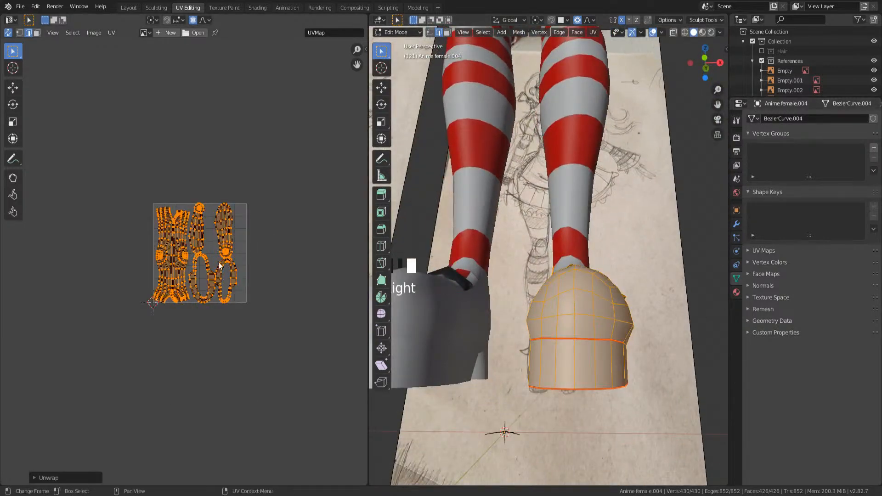
scroll(228, 250, "up", 5)
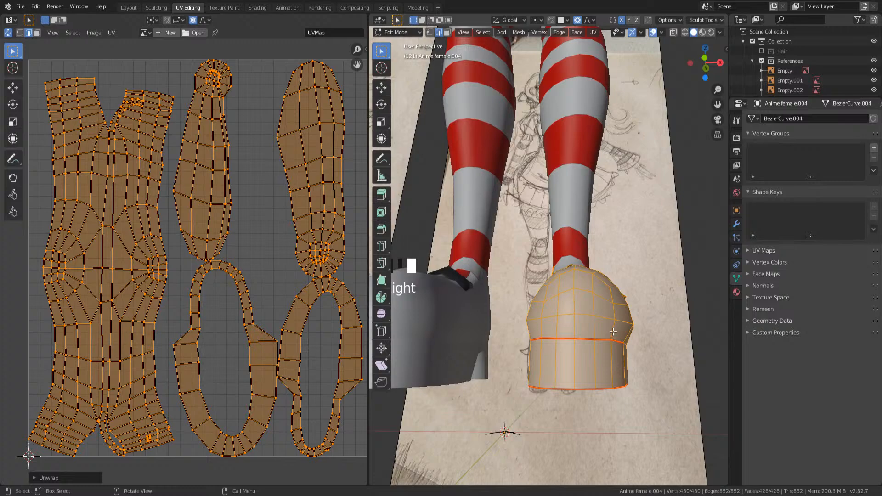
- Select the edge loop around the shoe's strap in wireframe display and mark it as a seam
middle_click_drag(626, 288, 524, 300)
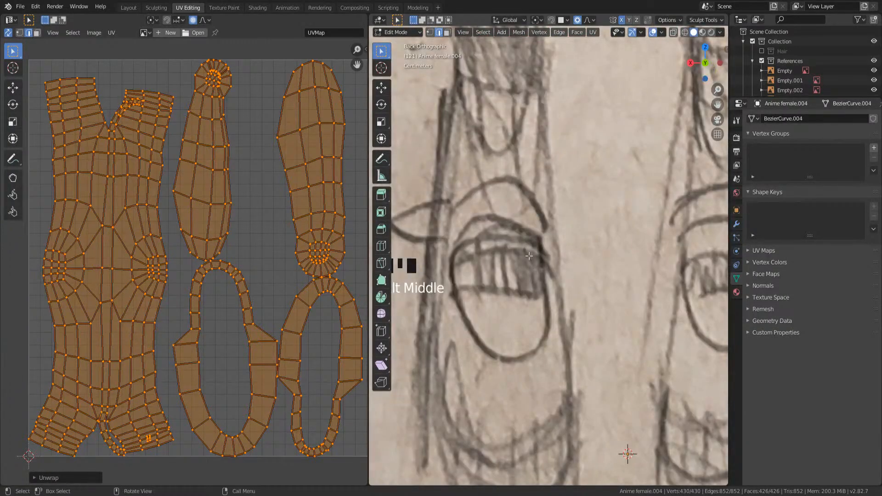
mouse_move(529, 255)
middle_mouse_down()
mouse_move(627, 258)
mouse_move(562, 269)
mouse_move(574, 284)
mouse_move(589, 290)
mouse_move(553, 225)
mouse_move(543, 266)
middle_mouse_up()
left_click(595, 270)
left_click(594, 273, "alt")
scroll(574, 262, "up", 3)
left_click(552, 223, "alt")
key("shift+z")
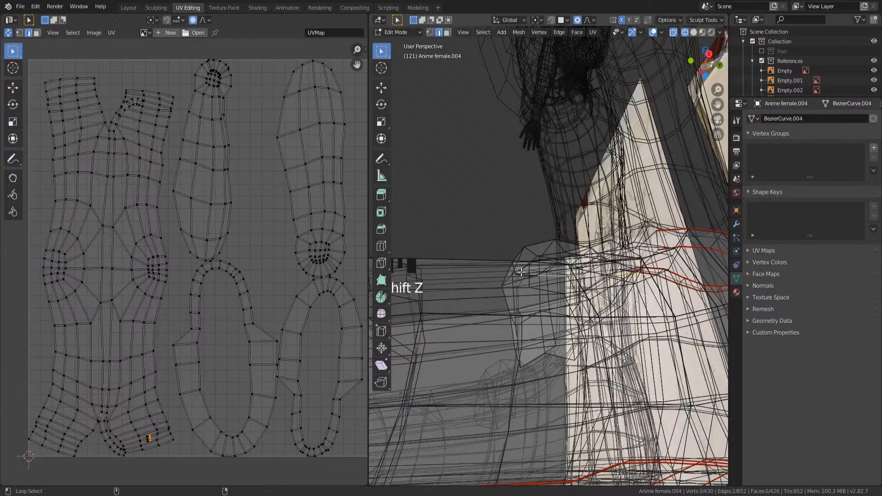
left_click(553, 315, "alt+shift")
middle_click_drag(553, 315, 552, 373)
left_click(551, 322, "alt+shift")
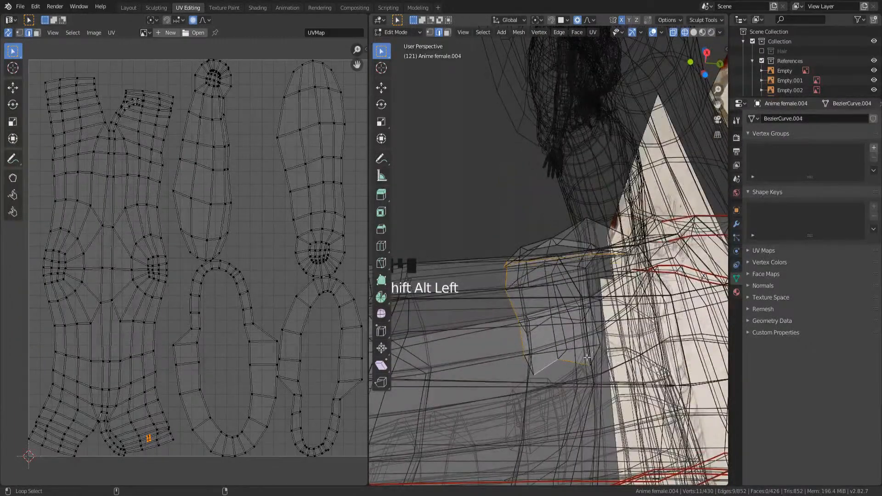
left_click(591, 324, "alt+shift")
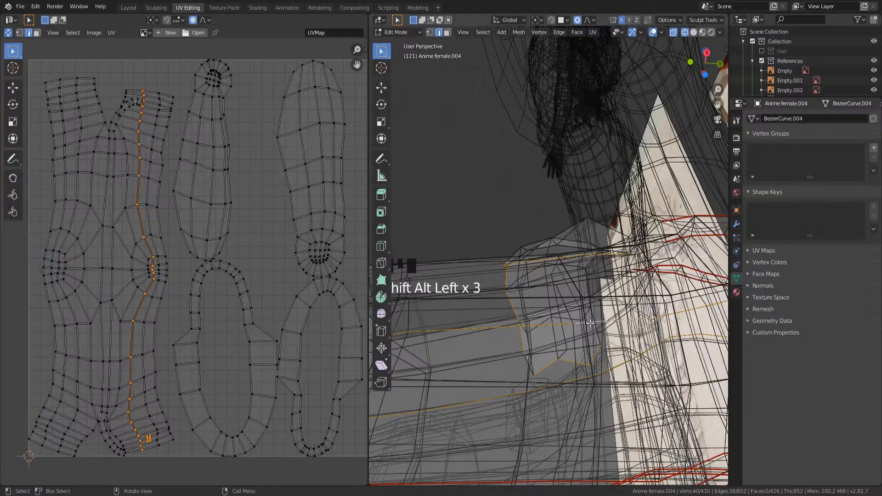
left_click(595, 328, "alt+shift")
middle_click_drag(595, 327, 623, 381)
middle_click_drag(505, 337, 487, 317)
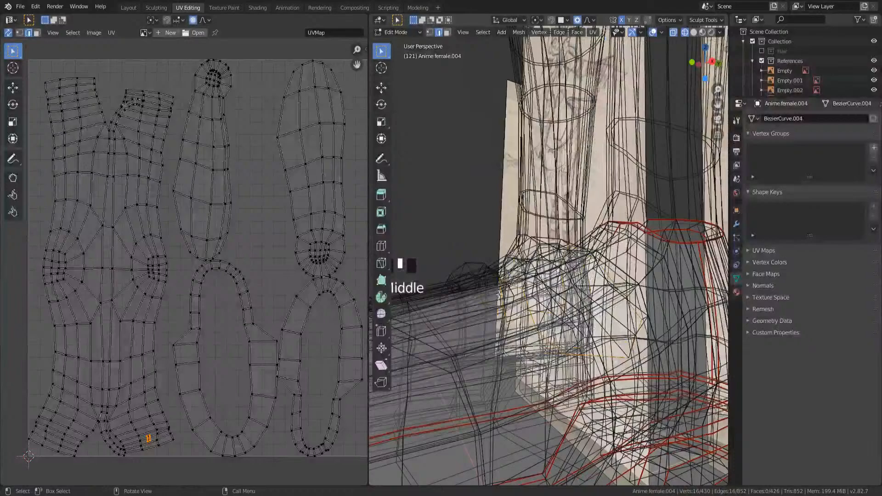
right_click(516, 265)
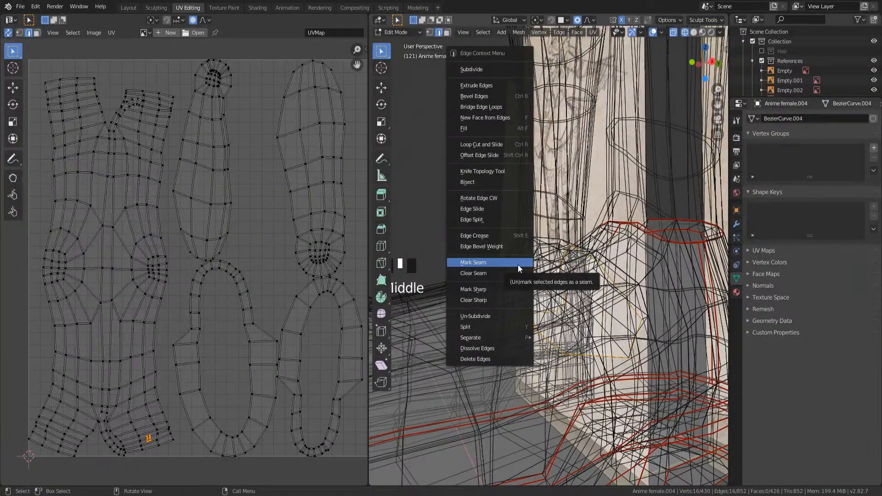
left_click(518, 265)
- Select the linked geometry of the shoe body, without the strap, and clear all its seams
middle_click_drag(593, 283, 617, 282)
middle_click_drag(618, 283, 550, 281, "shift")
left_click(549, 280)
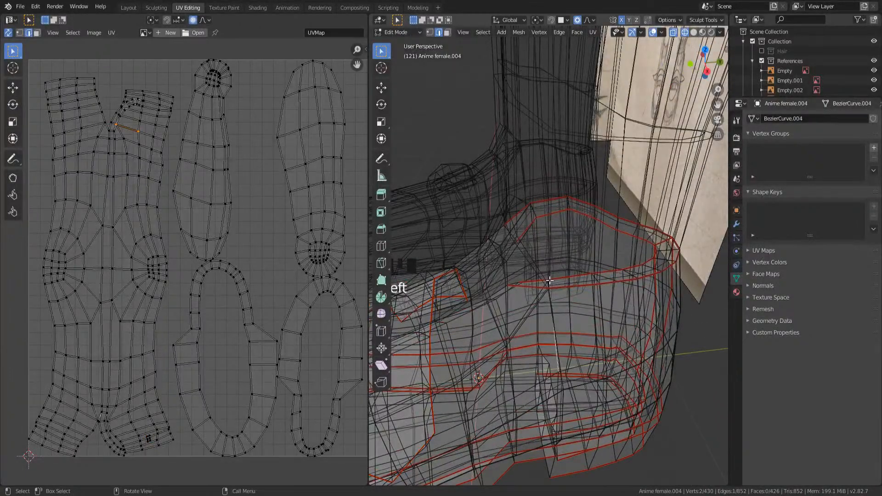
key("ctrl+l")
right_click(550, 280)
left_click(549, 291)
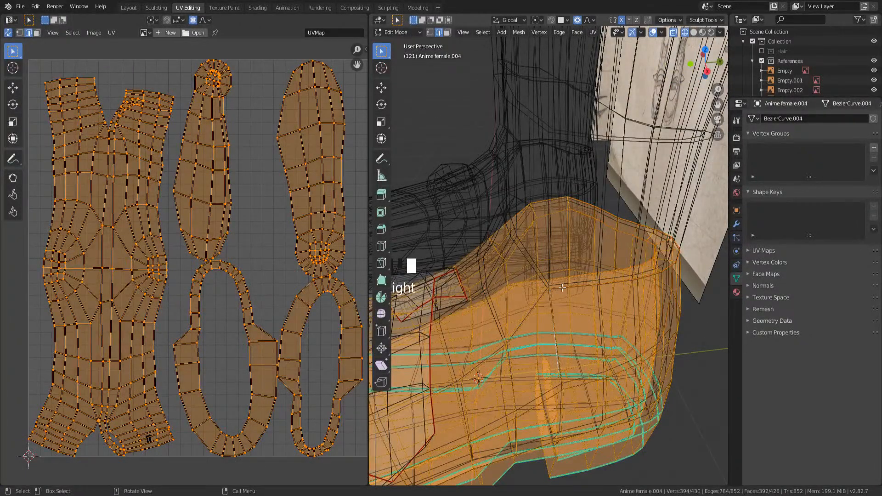
- Select the lengthwise edge loop over the shoe's upper and around its opening in wireframe display, and mark it as a seam
key("shift+z")
mouse_move(562, 298)
middle_mouse_down("shift")
mouse_move(572, 326)
mouse_move(618, 317)
middle_mouse_up("shift")
middle_click_drag(618, 316, 487, 281, "shift")
scroll(525, 271, "up", 2)
key("shift+z")
left_click(485, 282)
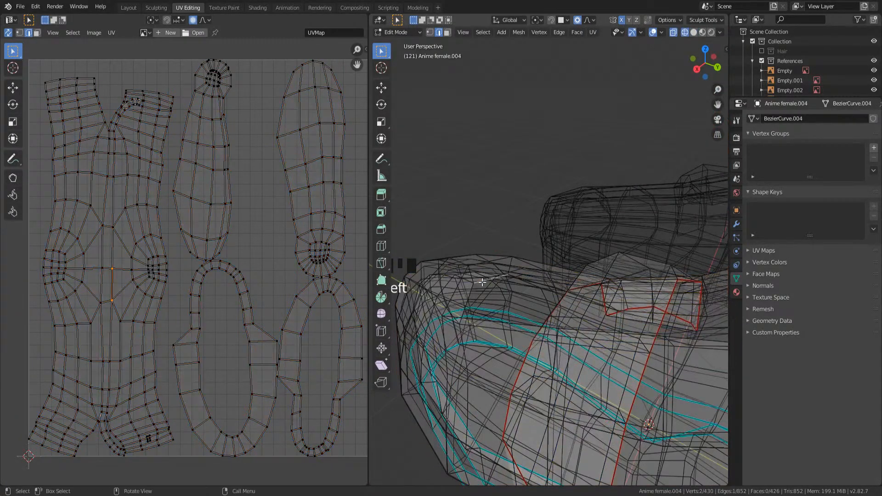
left_click(527, 281, "alt+shift")
middle_click_drag(526, 281, 652, 317)
scroll(557, 324, "down", 2)
middle_click_drag(652, 317, 505, 294, "shift")
scroll(583, 363, "up", 2)
left_click(647, 402, "alt+shift")
left_click(640, 402, "alt+shift")
scroll(505, 294, "up", 3)
left_click(663, 289, "alt+shift")
middle_click_drag(663, 290, 646, 305)
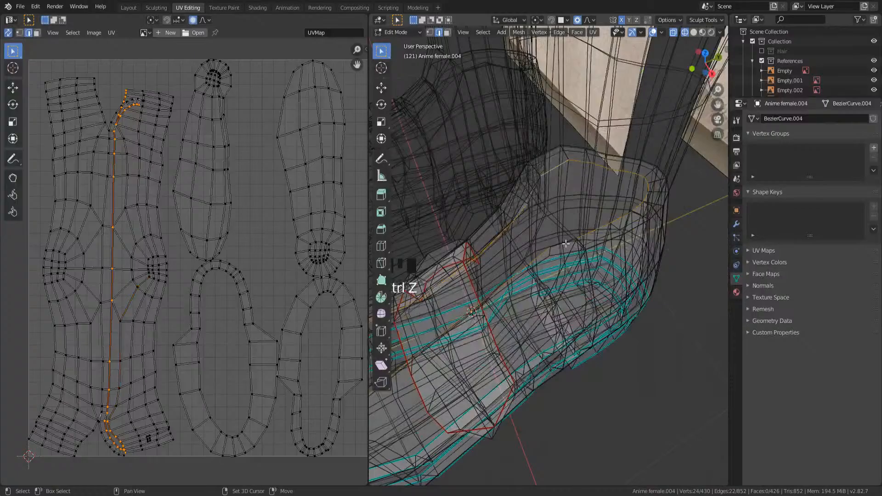
key("z")
left_click(540, 207)
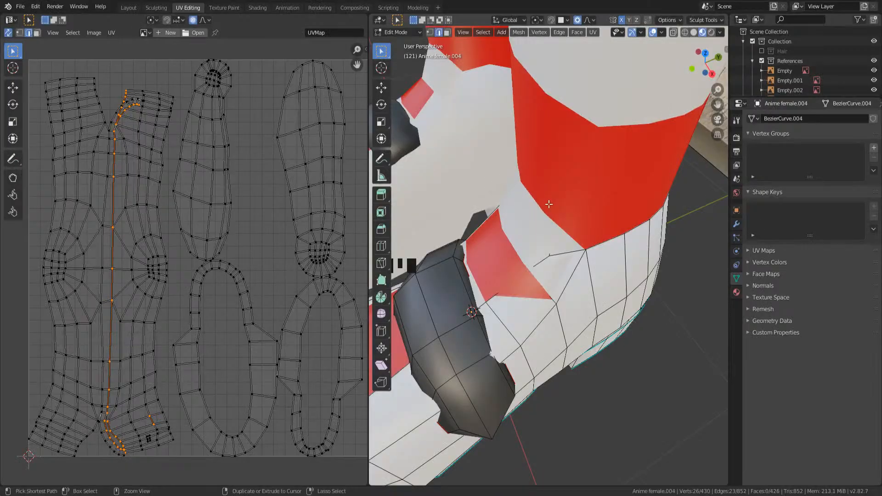
key("shift+z")
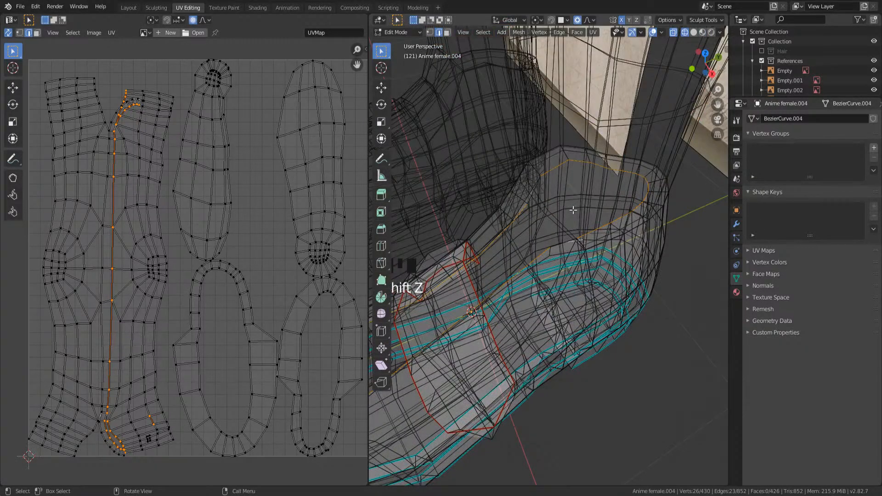
middle_click_drag(573, 210, 466, 278)
scroll(551, 220, "up", 3)
right_click(538, 230)
left_click(535, 217)
- Select the edge loop running down the shoe's heel and along its sole, and mark it as a seam
scroll(548, 228, "down", 3)
middle_click_drag(518, 264, 529, 207)
left_click(512, 245, "alt")
left_click(533, 258, "alt")
right_click(534, 257)
left_click(533, 258)
- Unwrap the entire shoe mesh along the new seams and save the file
middle_click_drag(532, 276, 620, 216, "shift")
key("a")
right_click(266, 200)
left_click(266, 200)
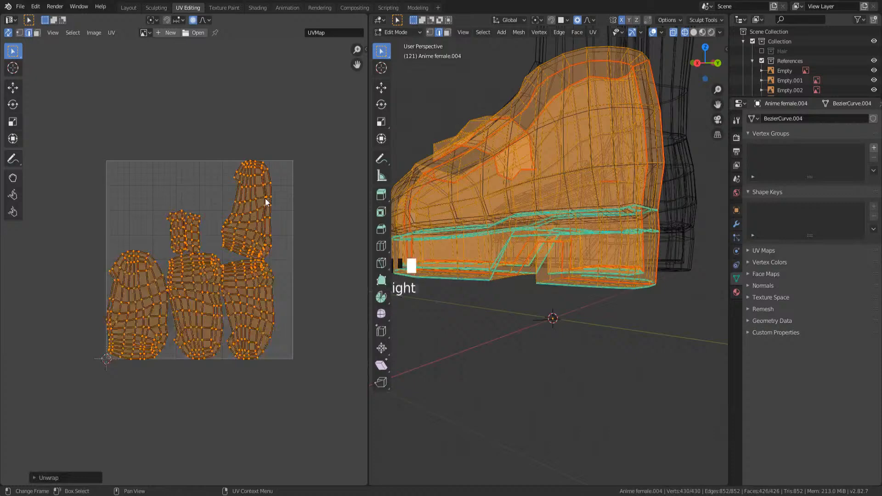
key("Tab")
key("Tab")
left_click(236, 211)
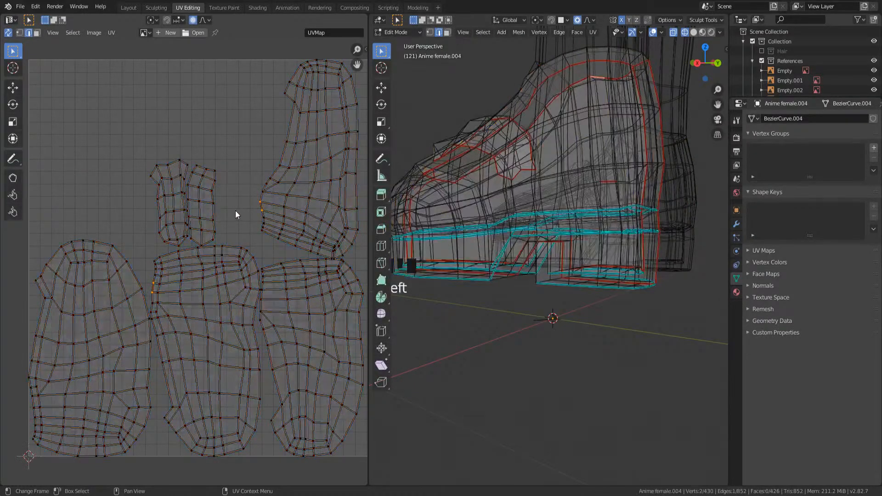
key("ctrl+s")
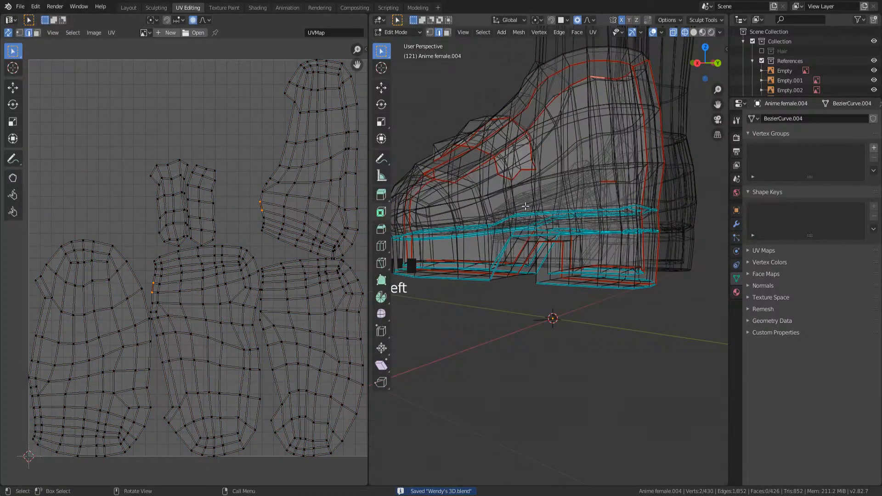
- Return the viewport from wireframe to shaded display and save the file
scroll(551, 192, "down", 3)
middle_click_drag(551, 192, 576, 175)
key("shift+z")
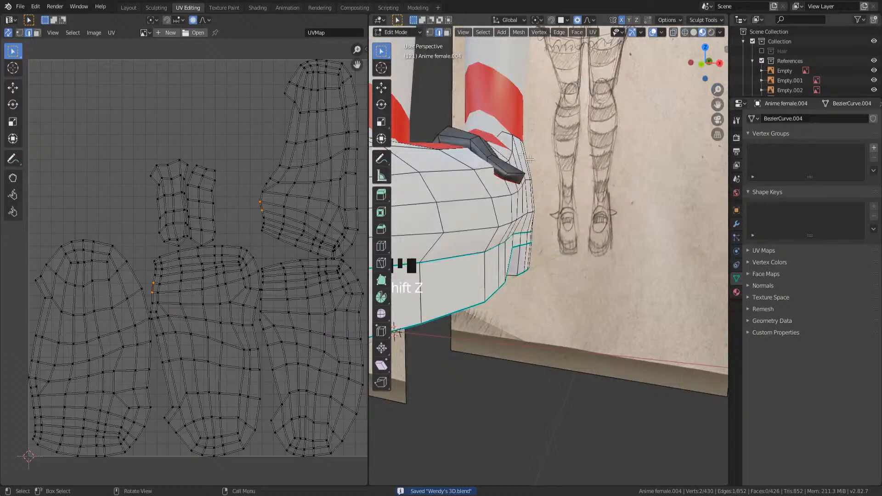
scroll(579, 184, "down", 4)
middle_click_drag(581, 221, 587, 306, "shift")
key("ctrl+s")
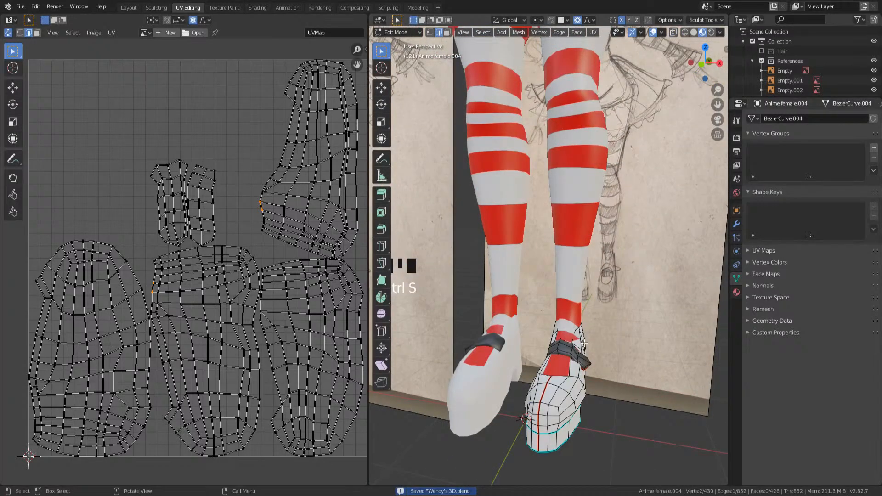
- Leave mesh editing and remove the PURE WHITE and Black material slots from the shoes
key("Tab")
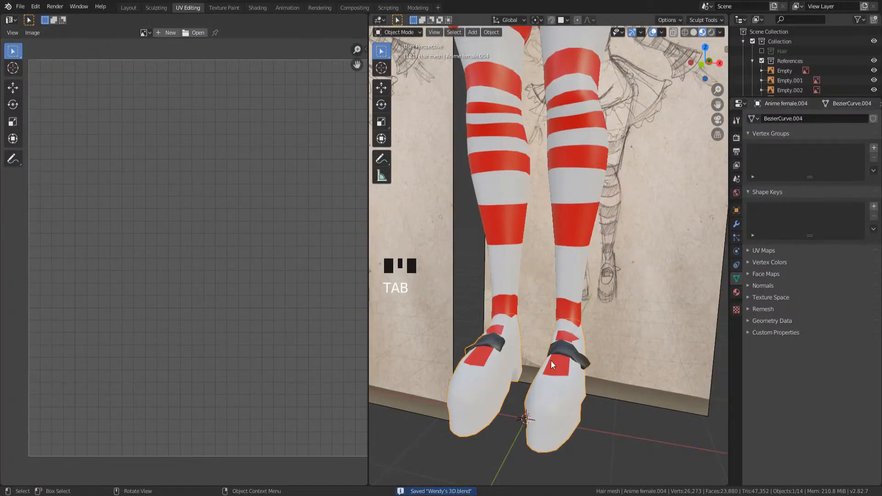
left_click(736, 292)
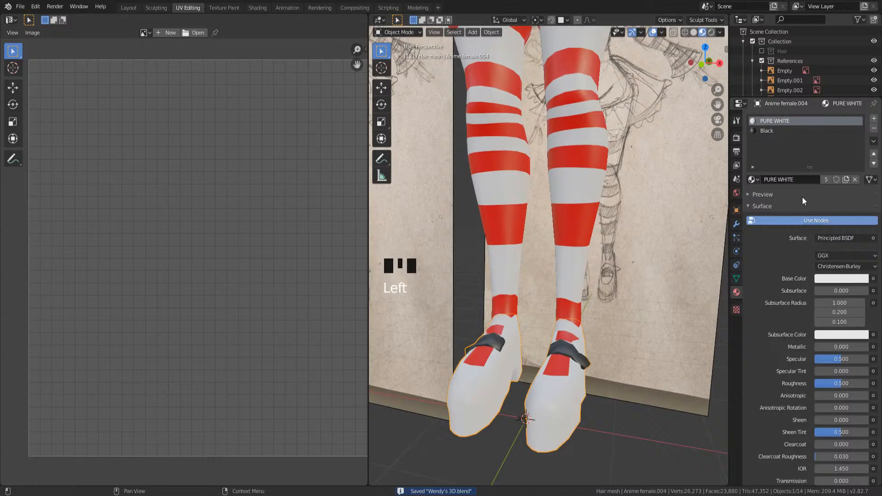
left_click(873, 128)
left_click(873, 128)
left_click(873, 128)
left_click(874, 128)
left_click(566, 392)
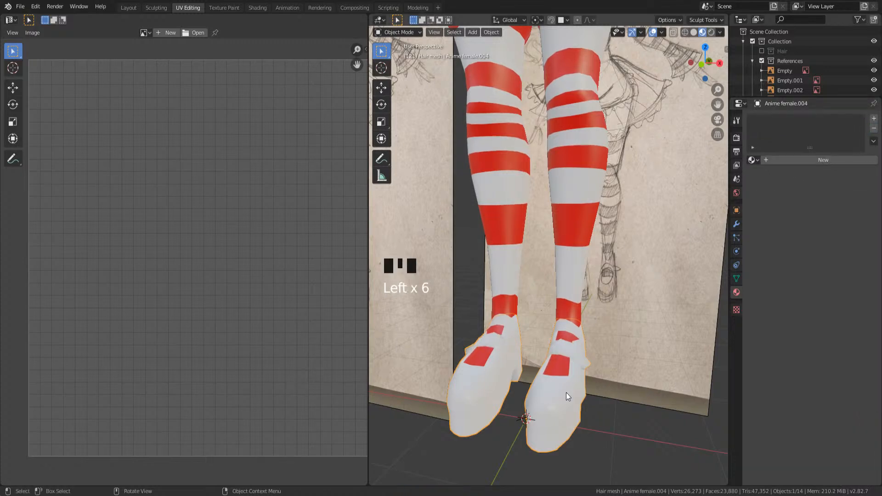
- Check the stockings and the dress from a wider view, looking at each object's materials and UV layout
scroll(582, 164, "down", 3)
middle_click_drag(582, 164, 544, 252, "shift")
left_click(538, 249)
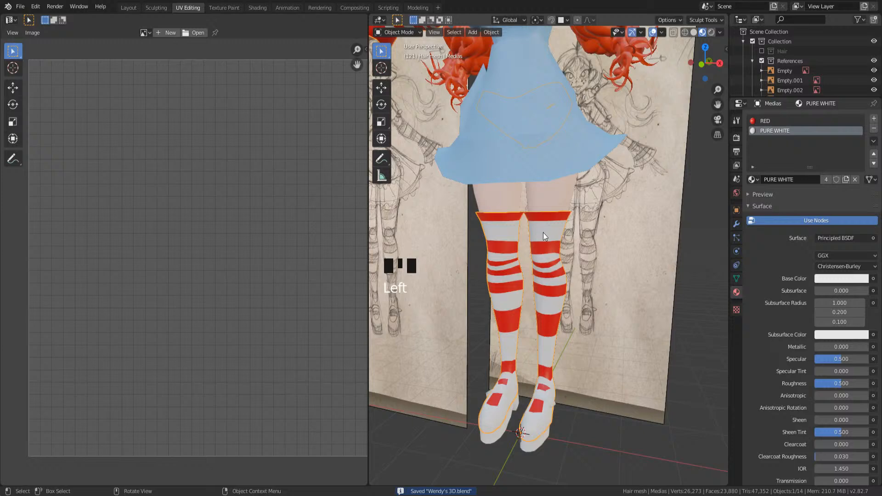
middle_click_drag(552, 222, 518, 287, "shift")
left_click(531, 222)
middle_click_drag(530, 223, 541, 259, "shift")
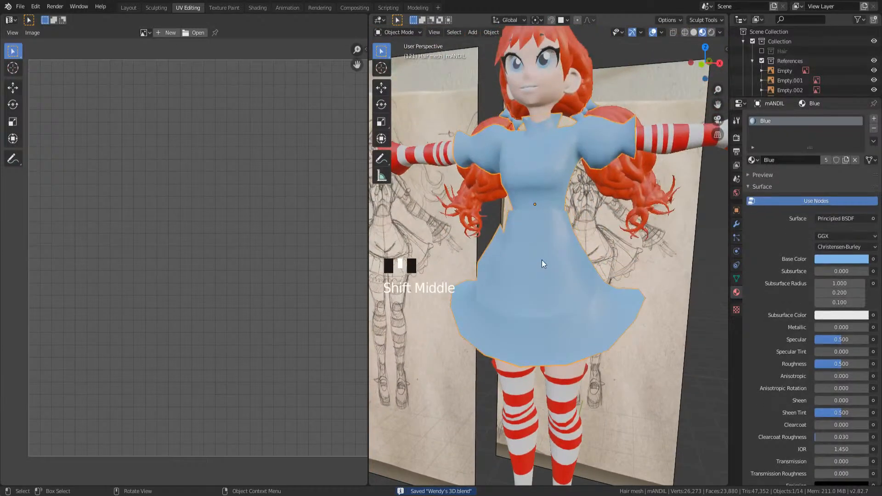
key("Tab")
key("Tab")
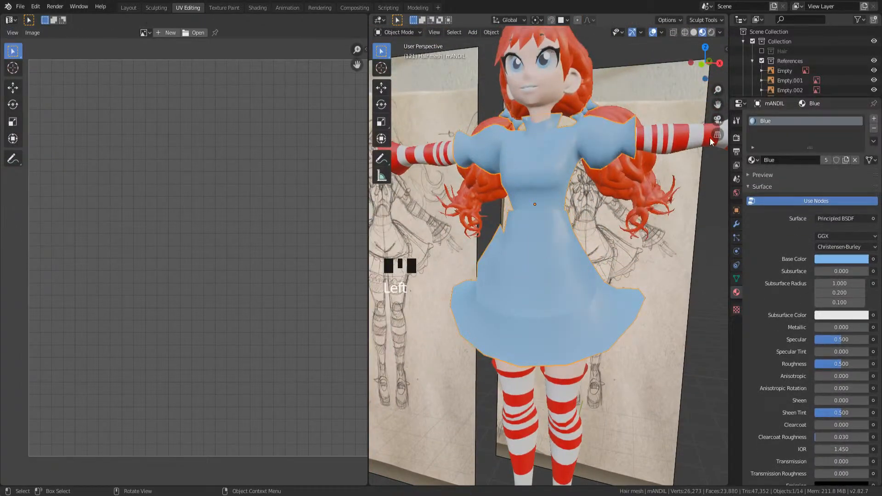
scroll(581, 198, "down", 2)
middle_click_drag(551, 256, 535, 351)
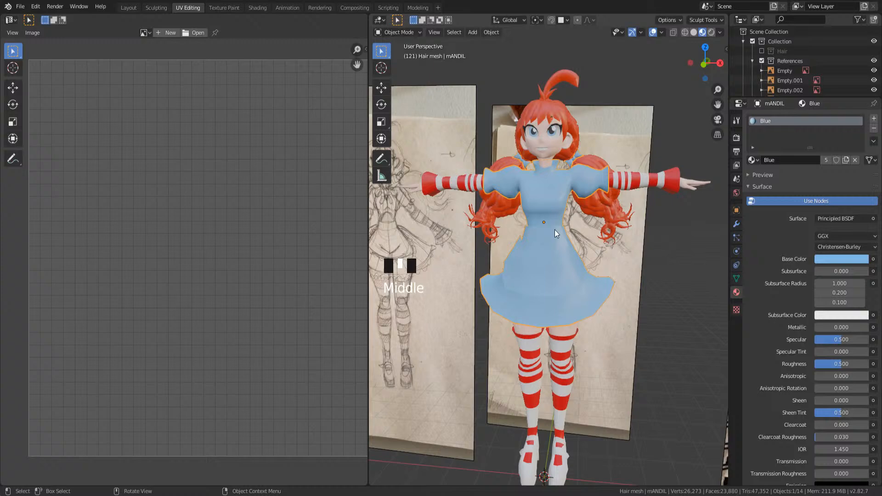
left_click(563, 456)
middle_click_drag(564, 450, 566, 312, "shift")
key("Tab")
key("Tab")
key("alt+z")
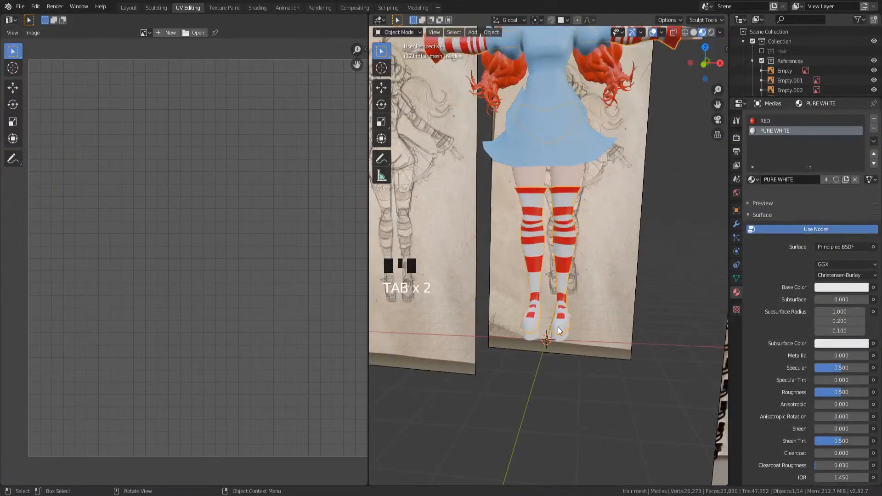
- Select all of the shoe mesh's UV islands and move them outside the UV square, beyond its right edge
left_click(553, 341)
key("Tab")
key("a")
scroll(192, 261, "down", 5)
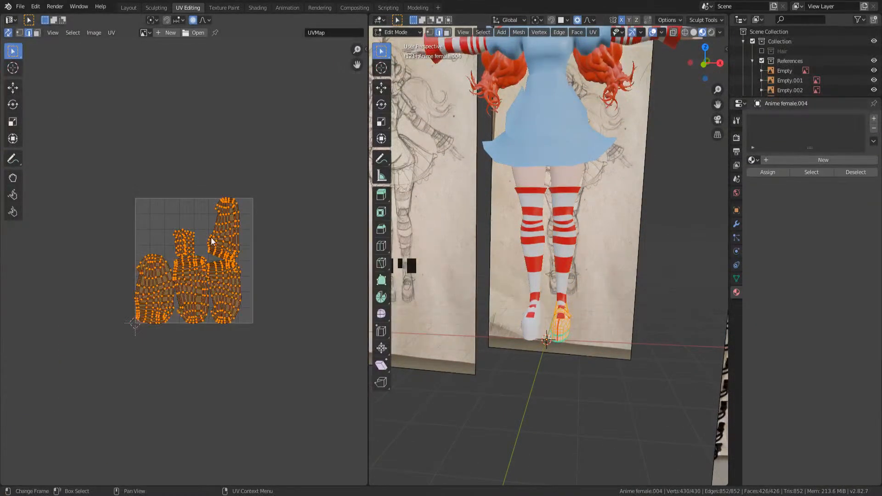
key("g")
left_click(331, 250)
middle_click_drag(627, 118, 620, 187, "shift")
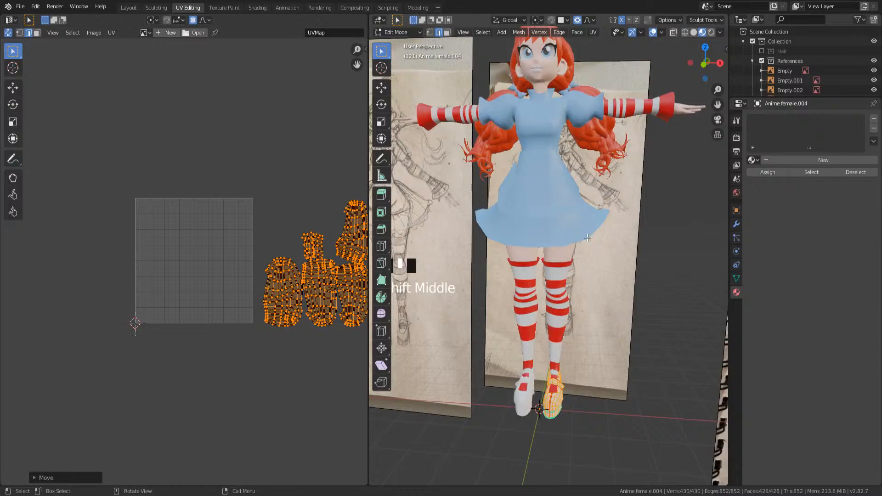
key("Tab")
- Select the body mesh and examine the face and mouth area from close up in wireframe and shaded display
left_click(561, 250)
left_click(561, 250)
middle_click_drag(561, 250, 528, 273, "shift")
scroll(519, 316, "up", 4)
middle_click_drag(519, 316, 549, 183, "shift")
key("shift+z")
middle_click_drag(492, 255, 542, 238)
middle_click_drag(574, 138, 685, 286, "shift")
scroll(519, 229, "up", 2)
mouse_move(519, 230)
middle_mouse_down()
mouse_move(506, 214)
mouse_move(525, 215)
mouse_move(545, 200)
middle_mouse_up()
key("shift+z")
scroll(544, 200, "down", 4)
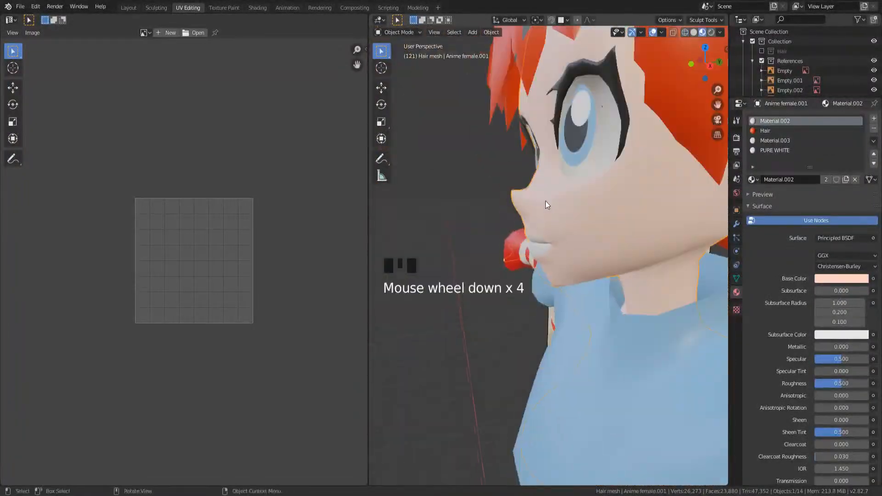
- Save the file and unhide the Girl Lowpoly object, with the References collection collapsed and the outliner enlarged
key("ctrl+s")
key("KP_1")
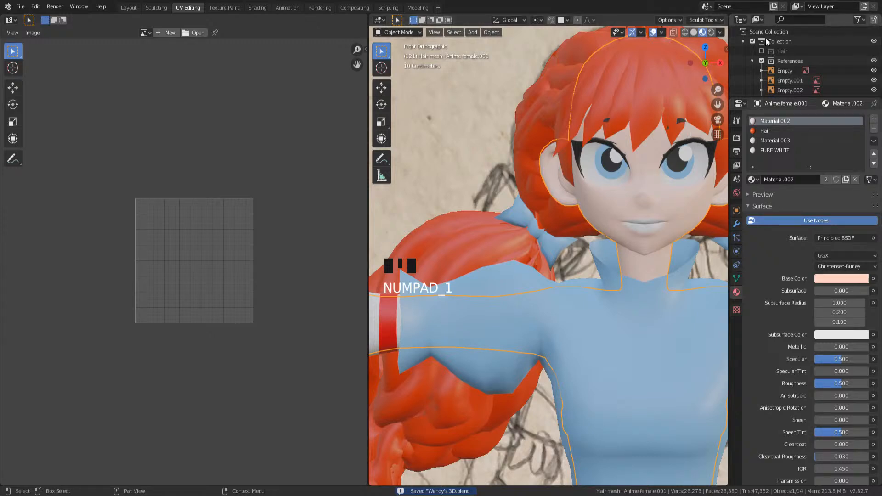
left_click(752, 60)
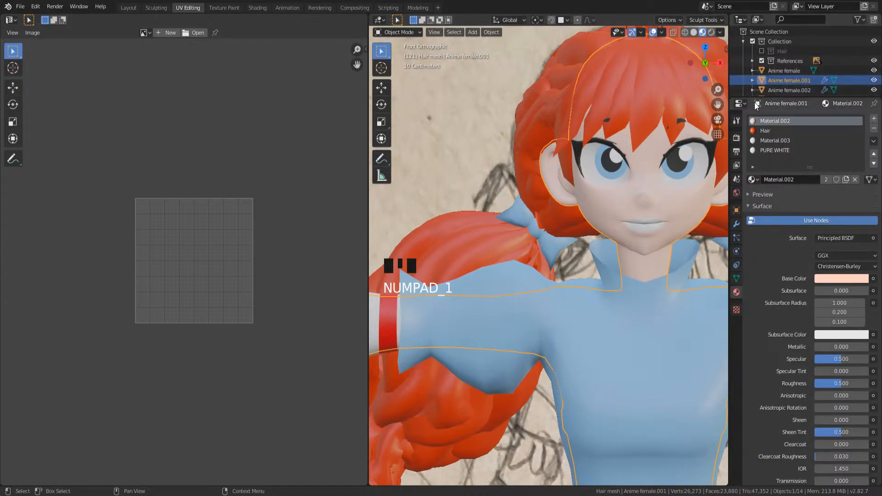
left_click_drag(753, 97, 742, 293)
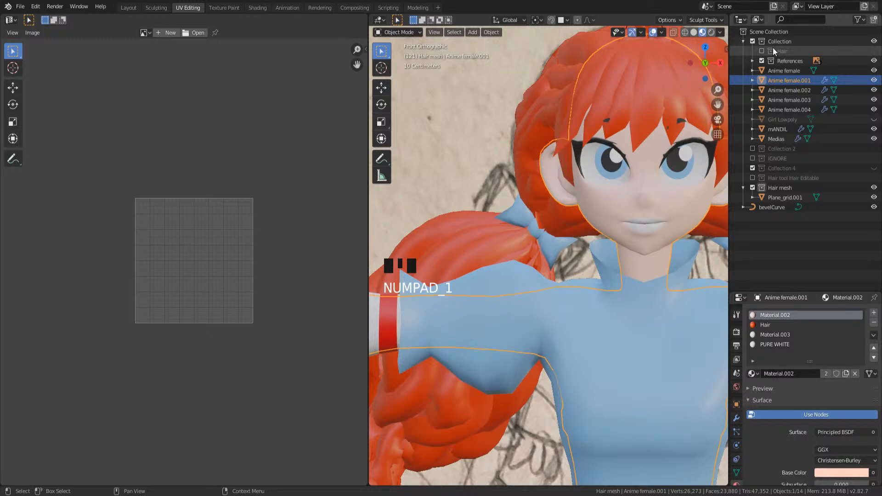
left_click(874, 120)
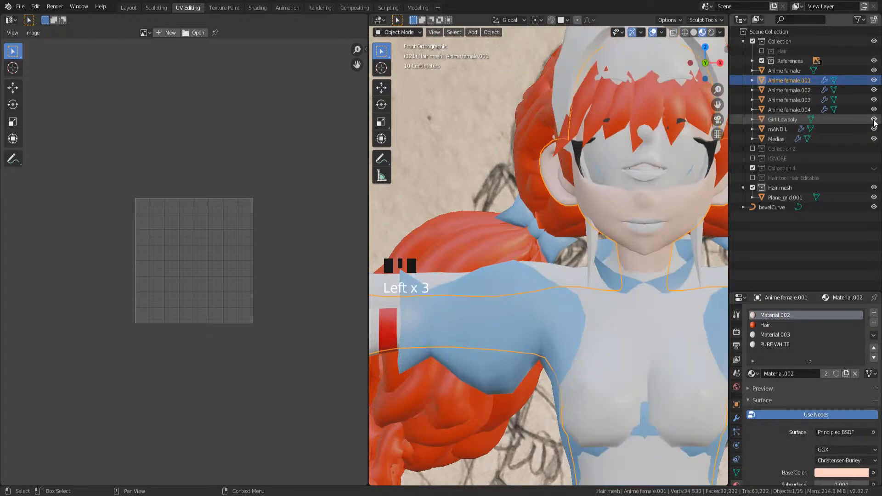
- Select the linked geometry of the upper and lower teeth inside the Girl Lowpoly mesh's mouth
left_click(649, 183)
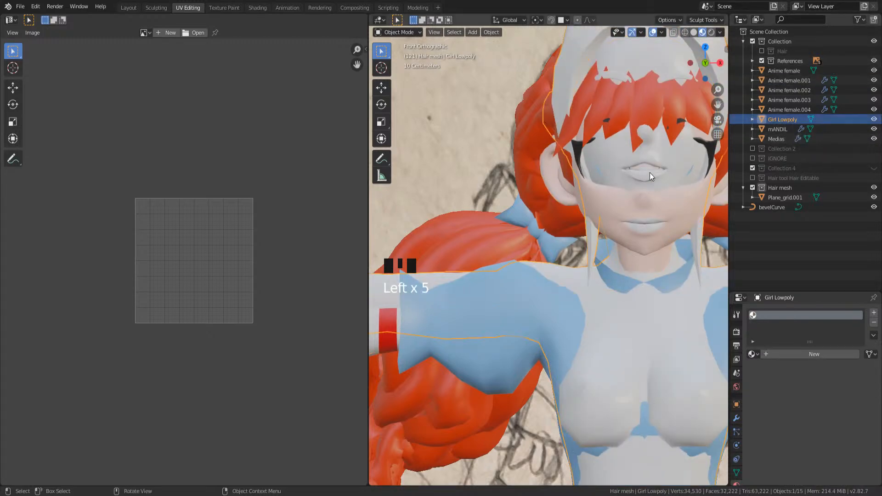
key("Tab")
scroll(649, 174, "up", 4)
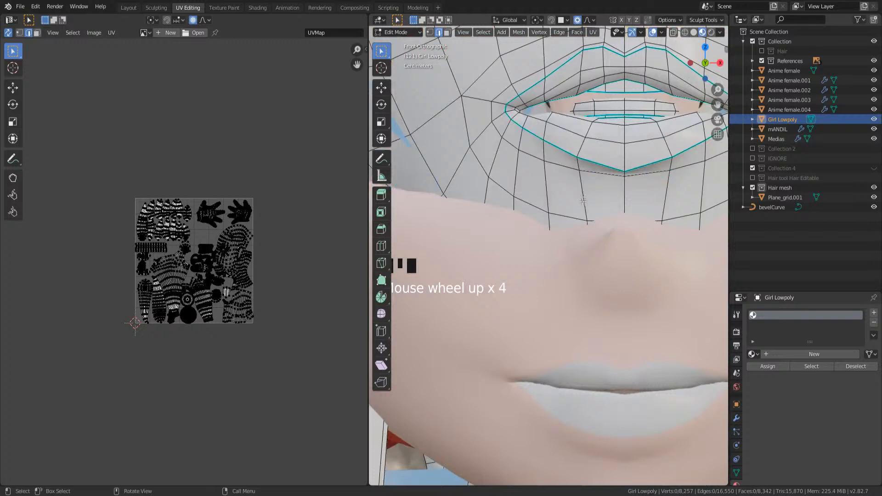
left_click(599, 101)
key("KP_Decimal")
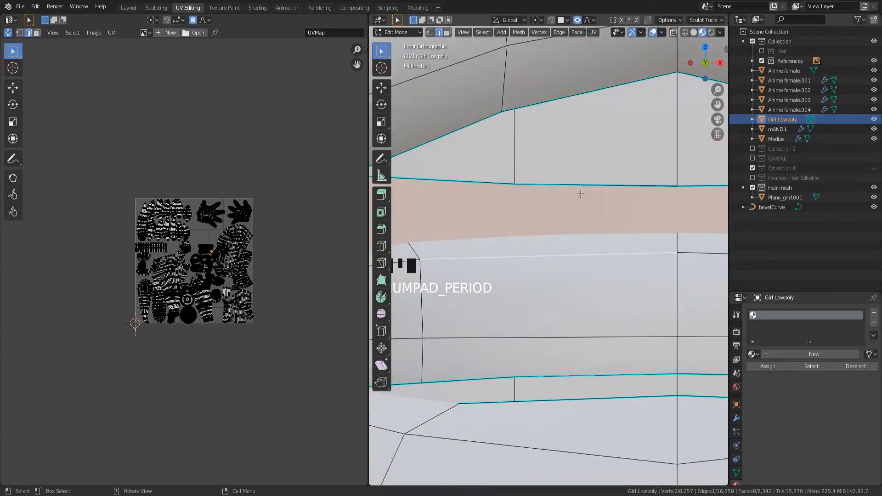
scroll(547, 226, "down", 4)
middle_click_drag(548, 227, 463, 253)
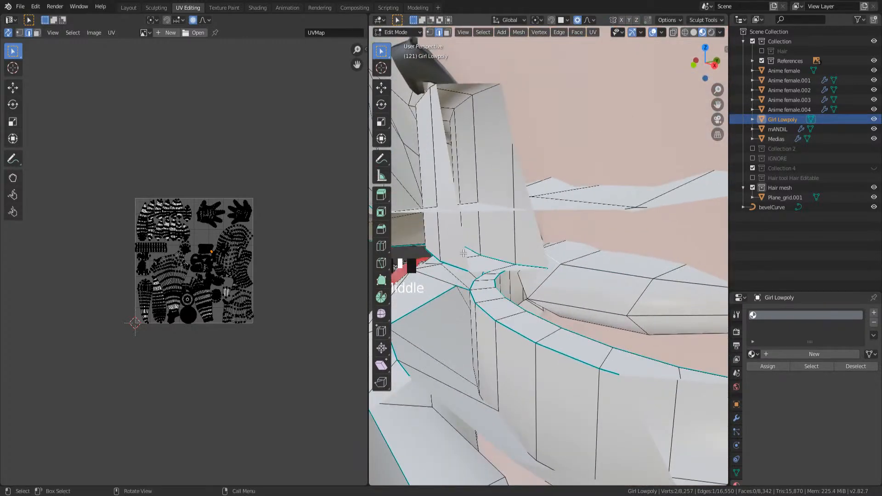
key("l")
key("l")
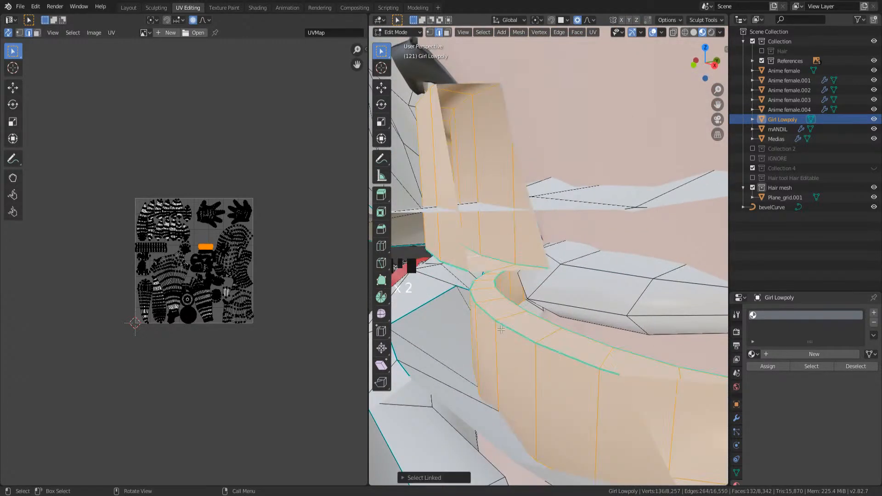
- Duplicate the selected teeth in place and separate the copy into its own object
scroll(555, 293, "down", 4)
right_click(551, 281)
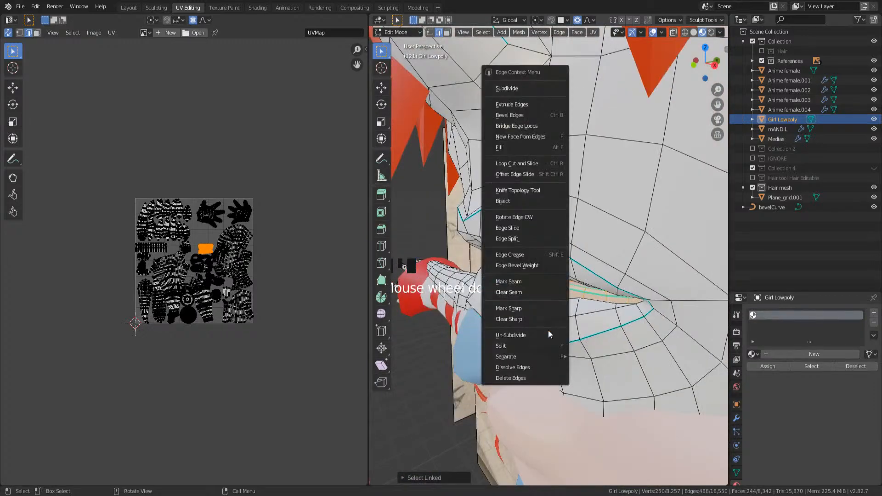
key("shift+d")
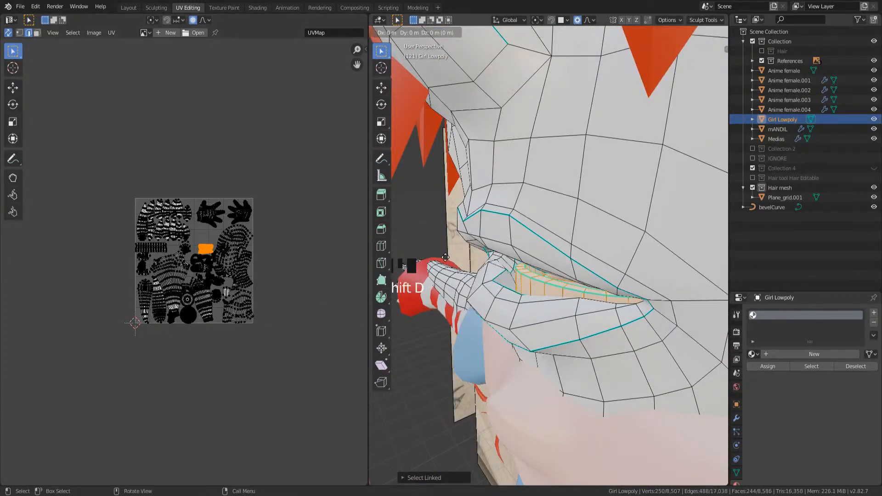
right_click(445, 257)
right_click(445, 324)
mouse_move(445, 329)
left_click(494, 330)
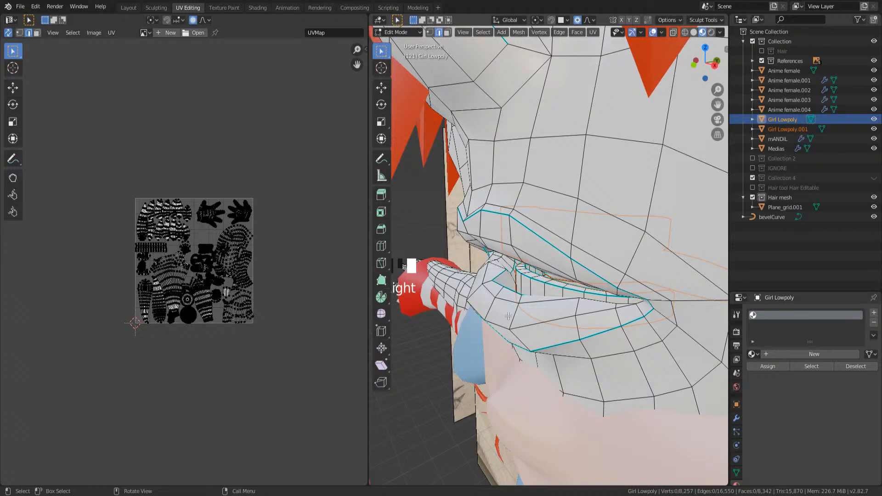
- Select the separated teeth object and move it along the Y axis out in front of the face
scroll(518, 269, "down", 2)
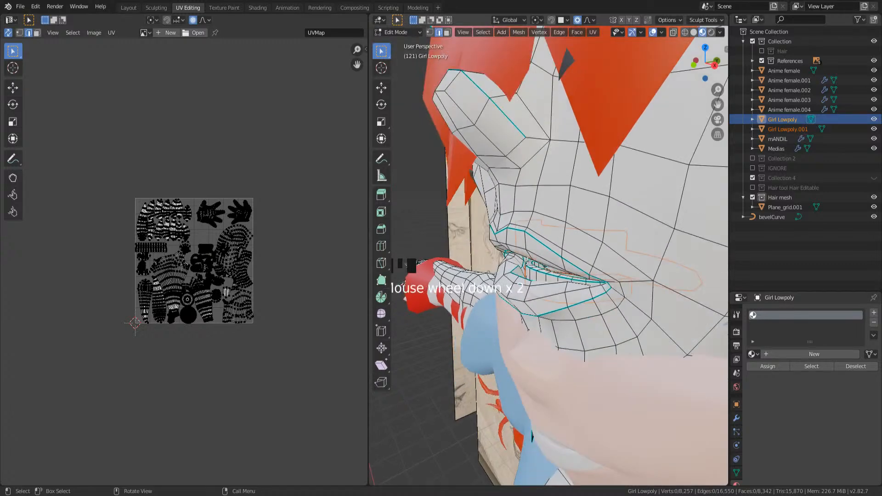
left_click(528, 262)
left_click(531, 269)
key("Tab")
left_click(534, 275)
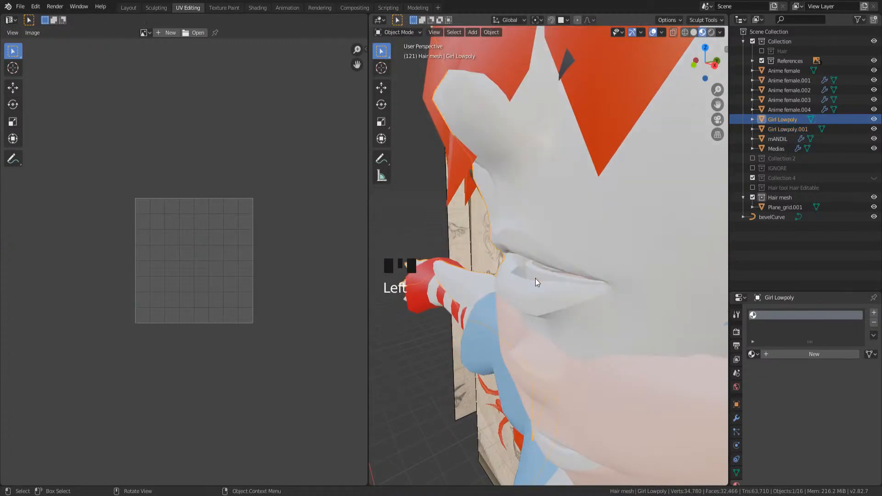
left_click(534, 274)
left_click(533, 273)
left_click(533, 274)
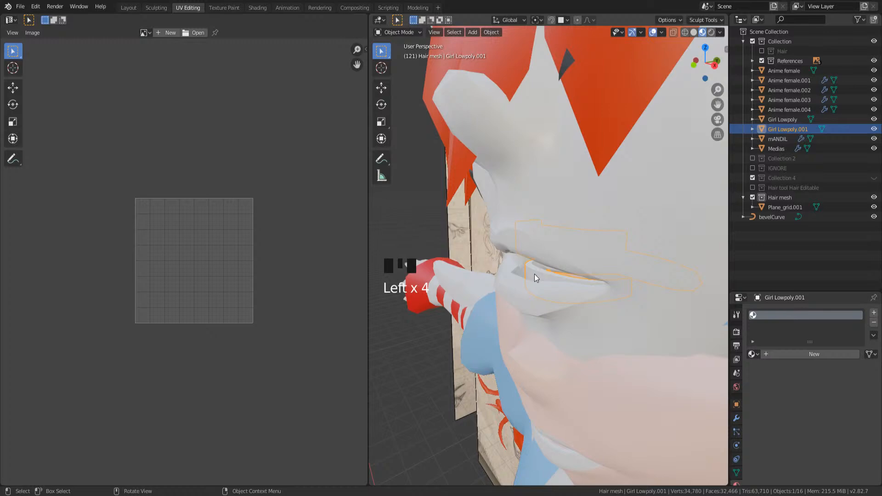
key("g")
key("y")
key("Escape")
scroll(536, 232, "down", 2)
- Hide the Girl Lowpoly object again and select the separated teeth
left_click(866, 117)
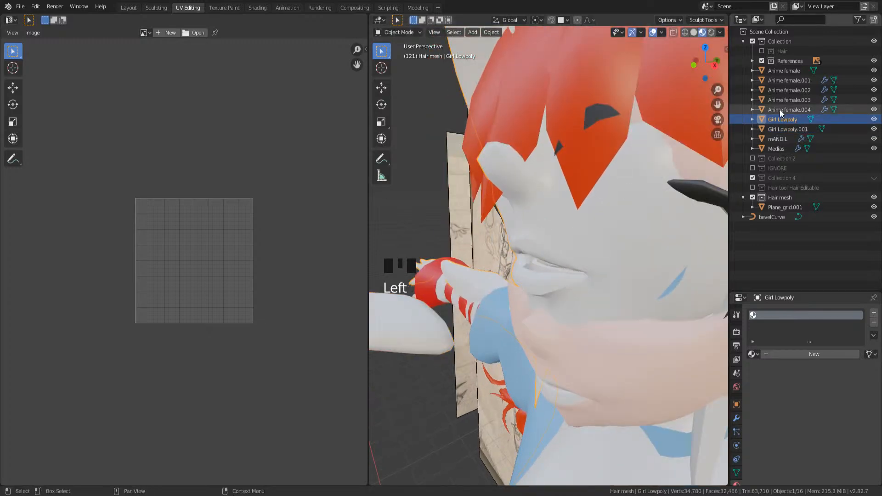
left_click(873, 119)
scroll(458, 321, "down", 4)
left_click(468, 286)
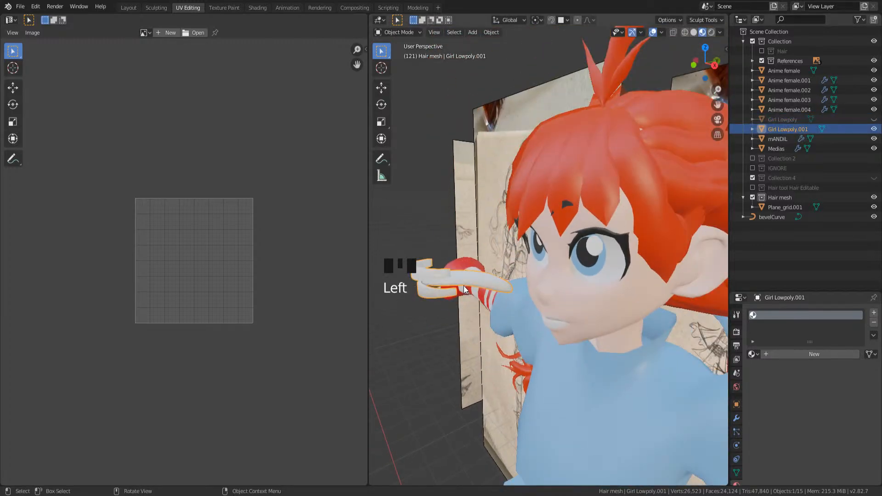
- Box-select the top row of vertices on the upper teeth in front wireframe view and flatten it along the Z axis
key("KP_1")
scroll(509, 284, "up", 2)
key("Tab")
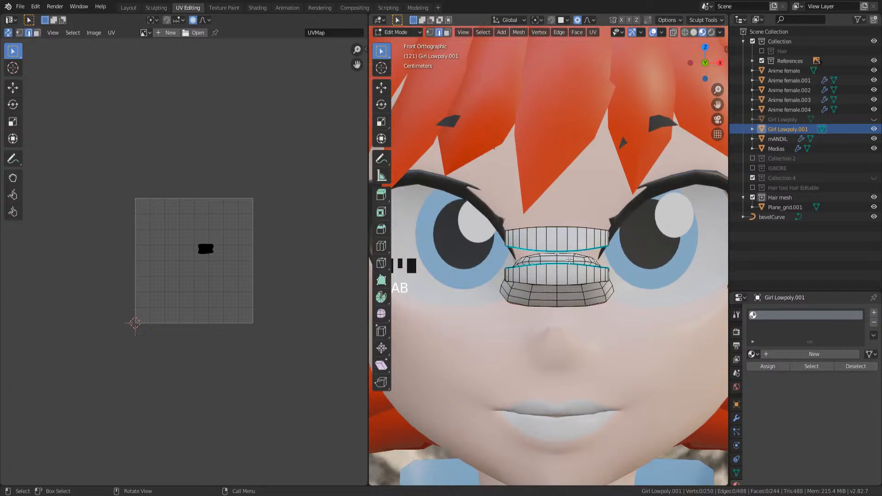
left_click(570, 247)
scroll(568, 246, "up", 2)
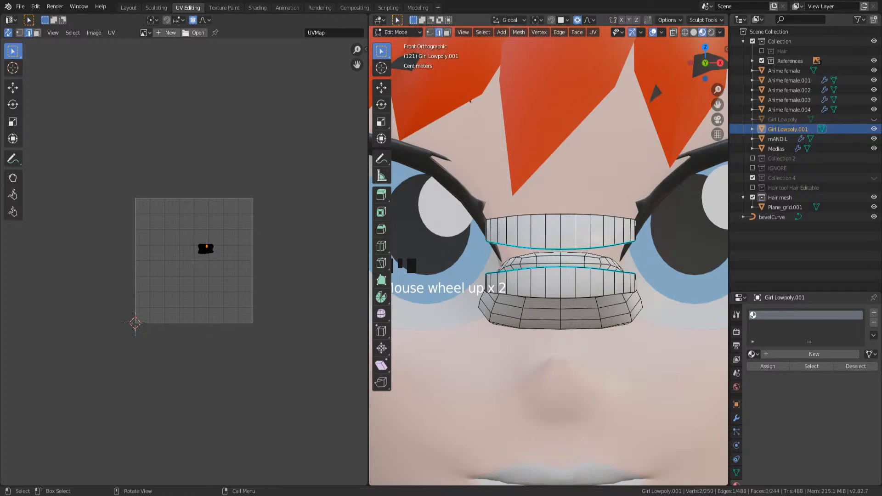
key("alt+z")
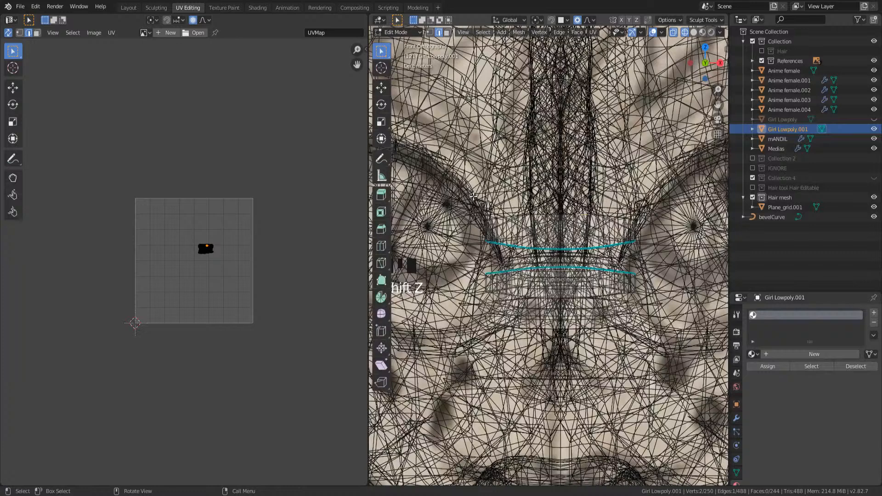
key("1")
key("b")
left_click_drag(462, 189, 636, 232)
key("s")
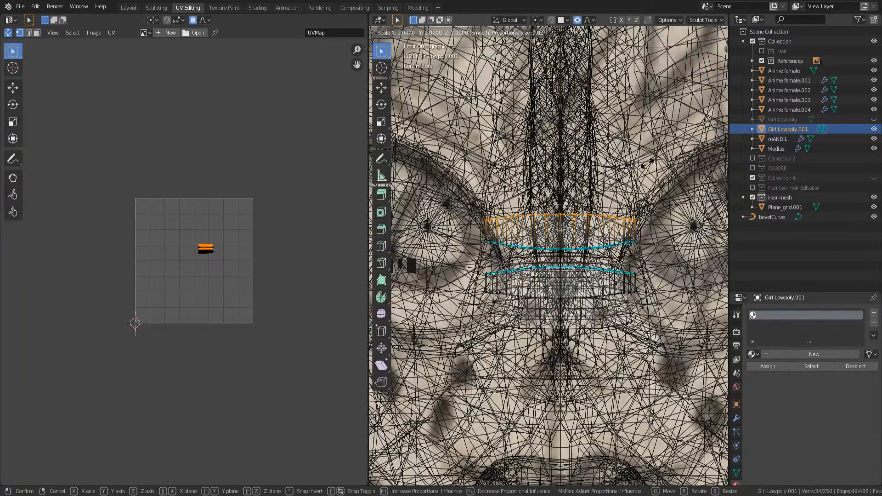
left_click(647, 162)
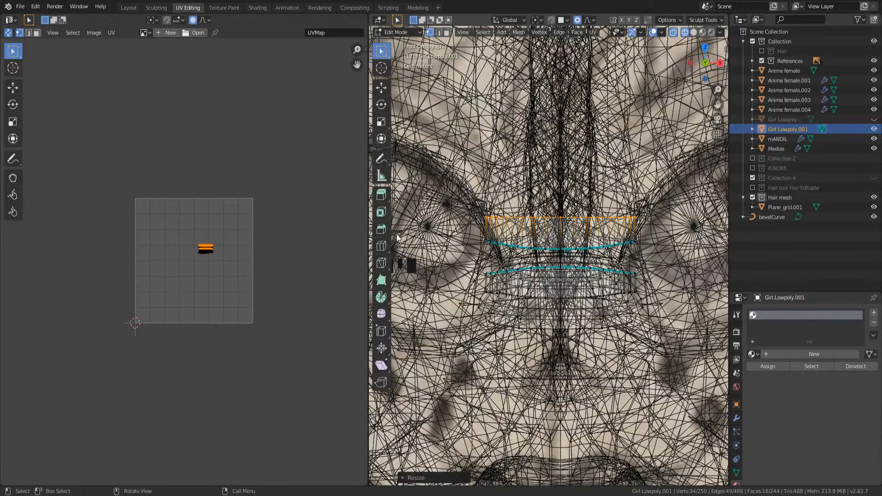
- Select the lower edge row of vertices on the upper teeth and flatten it along the Z axis with a scale of 0
left_click_drag(472, 227, 673, 259)
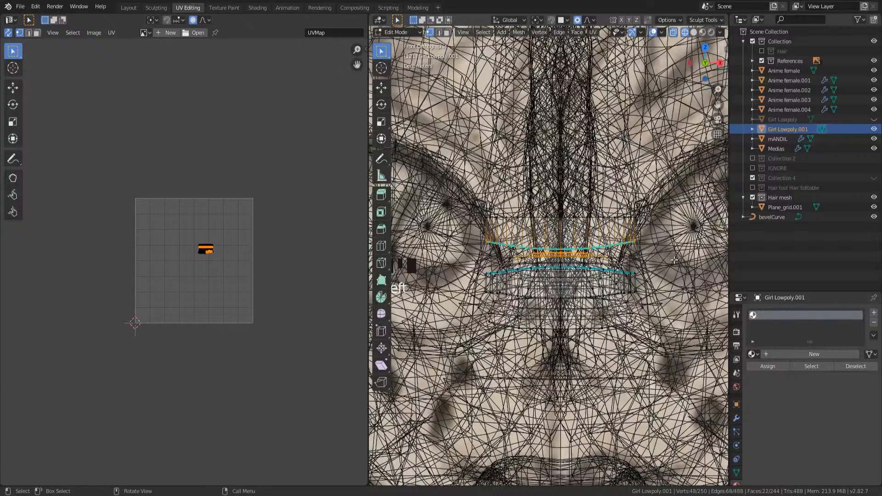
key("s")
key("z")
right_click(674, 260)
scroll(465, 260, "up", 1)
left_click_drag(460, 221, 699, 250)
key("s")
key("z")
key("0")
left_click(702, 245)
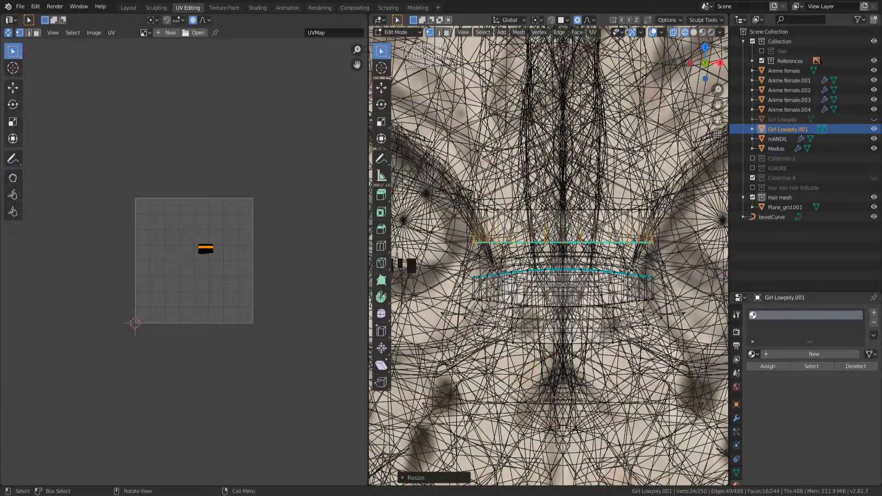
- Select the upper rim of the lower teeth as a face loop and flatten it along the Z axis with a scale of 0
left_click_drag(461, 289, 682, 337)
left_click(526, 271)
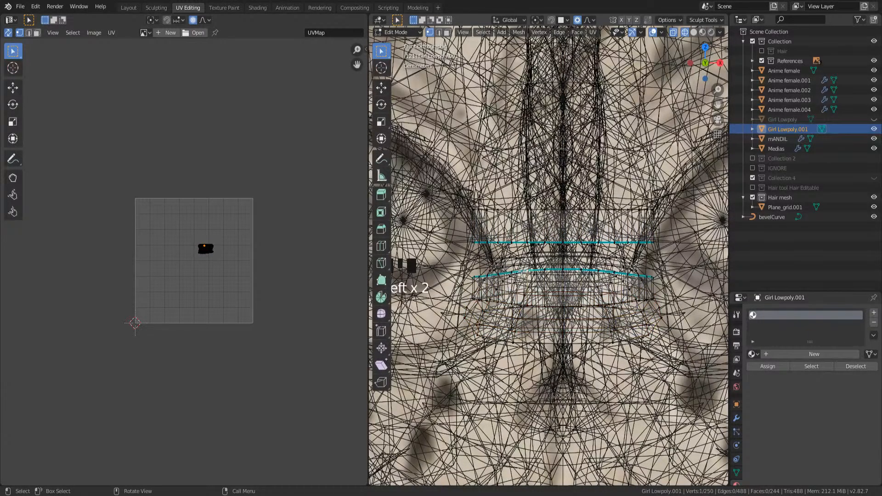
mouse_move(525, 272)
middle_mouse_down()
mouse_move(516, 282)
mouse_move(560, 229)
middle_mouse_up()
key("KP_Decimal")
key("shift+z")
left_click(560, 229)
key("3")
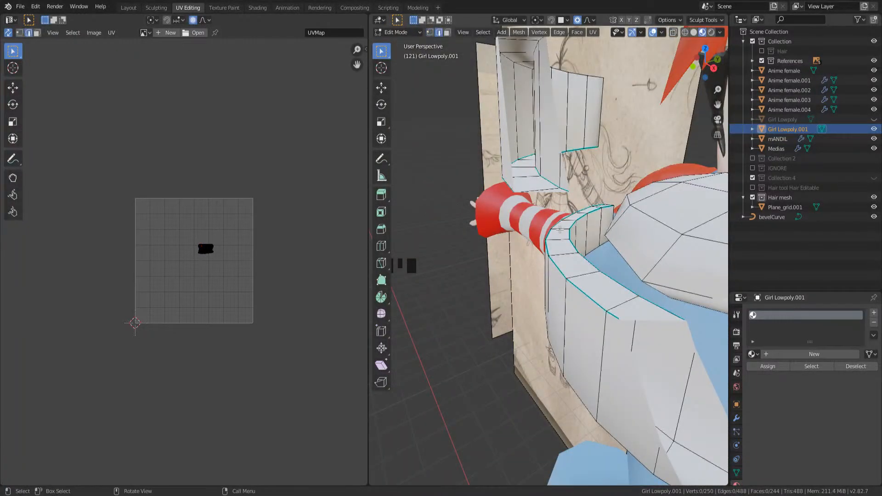
left_click(560, 228, "alt")
scroll(560, 229, "down", 2)
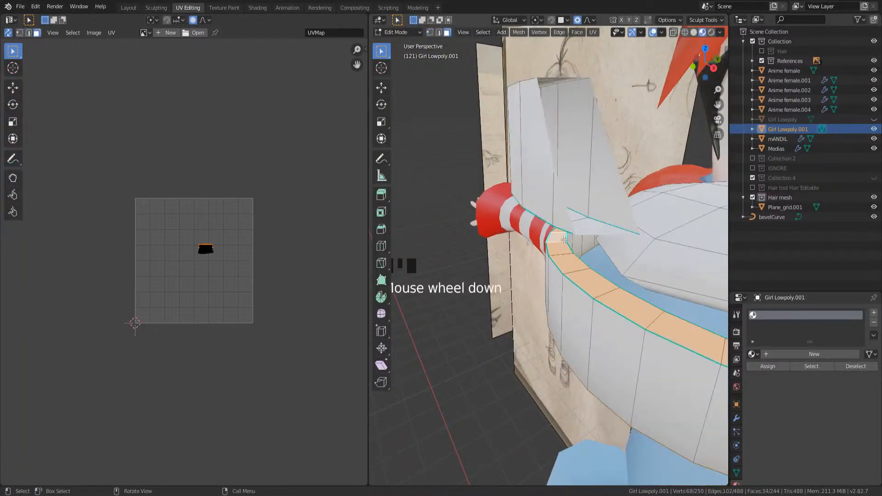
middle_click_drag(560, 228, 611, 206)
key("KP_1")
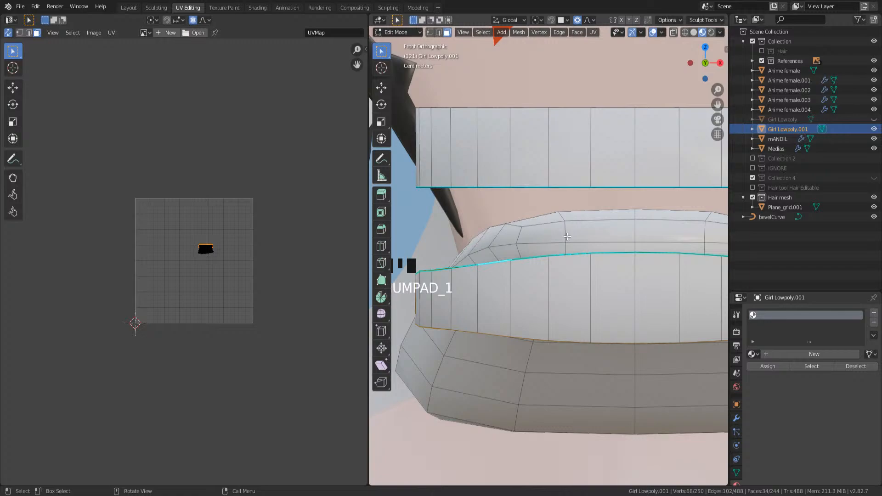
key("shift+z")
scroll(569, 226, "down", 4)
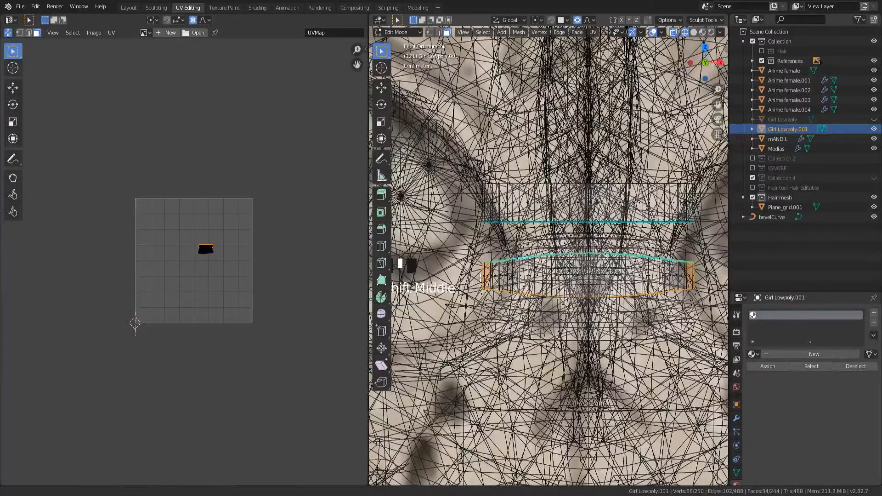
left_click(657, 287, "ctrl")
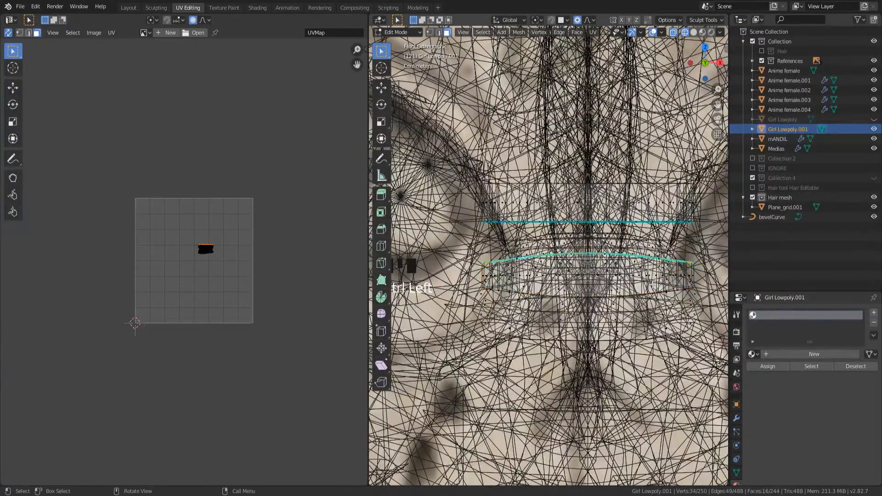
key("s")
key("z")
key("0")
key("Return")
- Select only the bottom rim faces of the lower teeth and flatten them along the Z axis with a scale of 0
middle_click_drag(652, 285, 573, 313)
scroll(576, 321, "up", 2)
left_click(572, 322, "alt+shift")
key("KP_1")
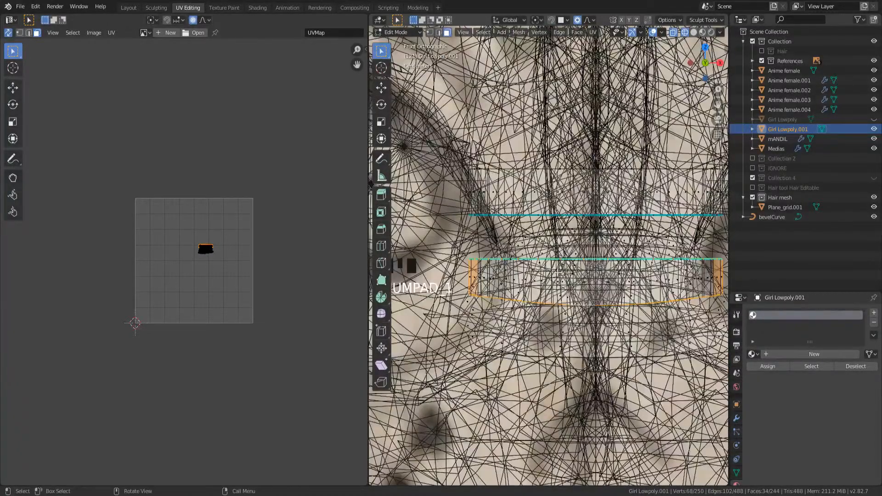
key("b")
left_click_drag(728, 289, 728, 290, "ctrl")
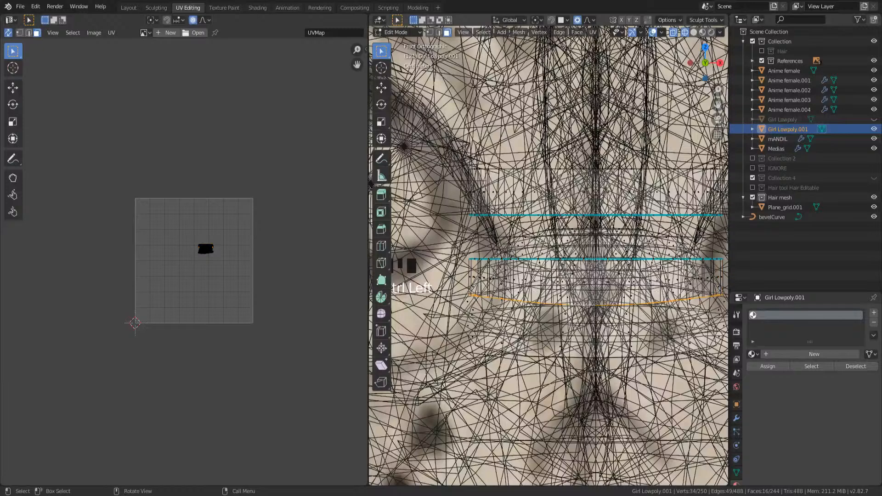
key("s")
key("z")
key("0")
key("Return")
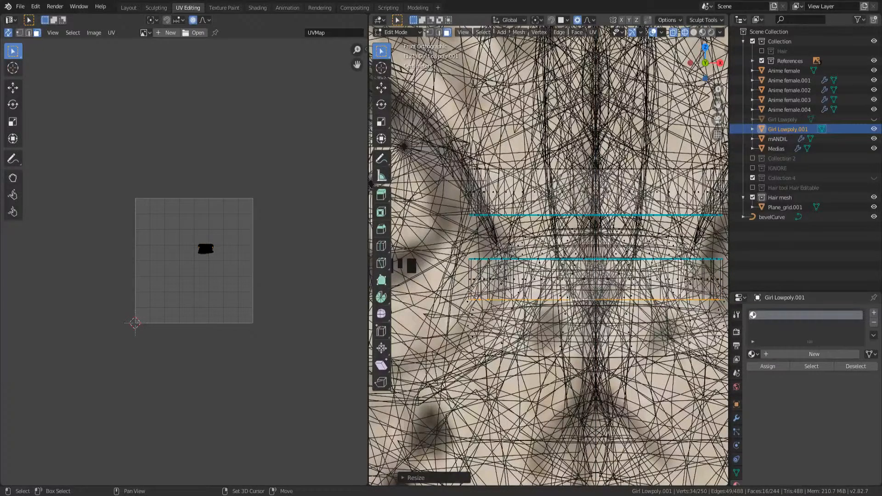
key("shift+s")
key("Escape")
- Return to shaded display in Object Mode and save the file
key("shift+z")
middle_click_drag(648, 273, 588, 267)
key("Tab")
key("ctrl+s")
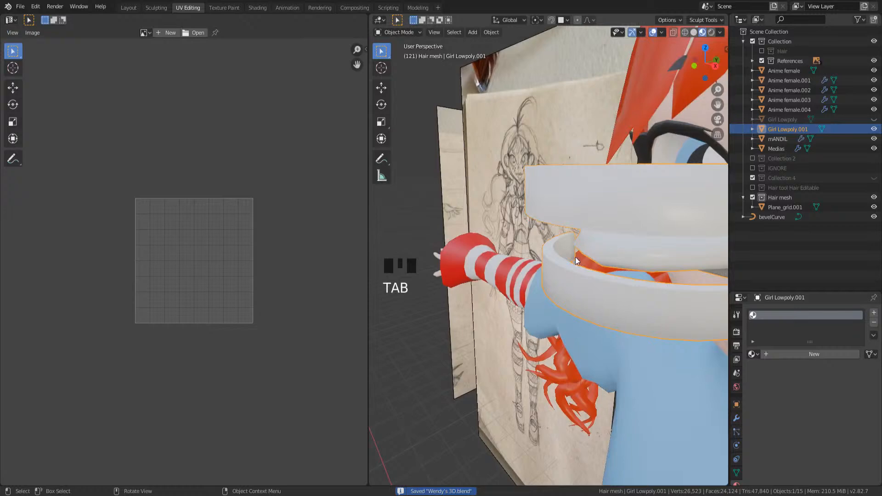
scroll(575, 262, "down", 3)
scroll(576, 258, "down", 5)
middle_click_drag(587, 235, 636, 236)
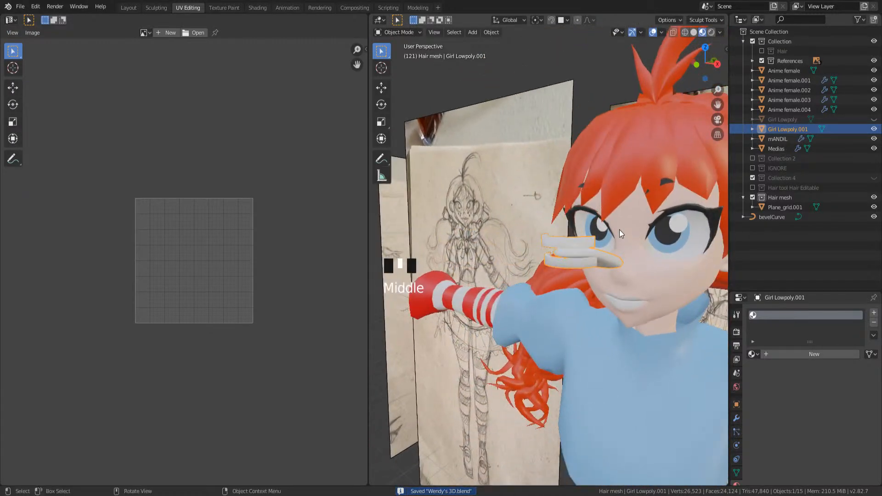
- Duplicate the teeth object, reselect the original and move it back along the Y axis into the head
key("shift+d")
left_click(585, 155)
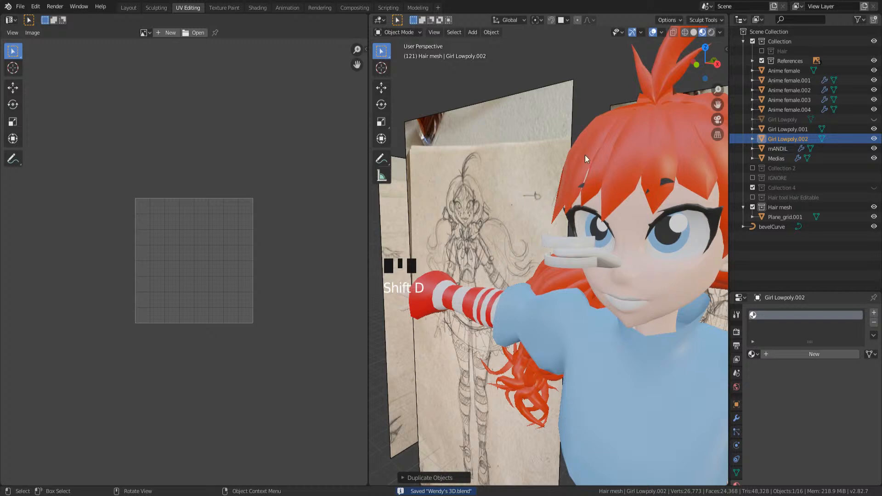
left_click(577, 264)
middle_click_drag(577, 263, 530, 257)
key("g")
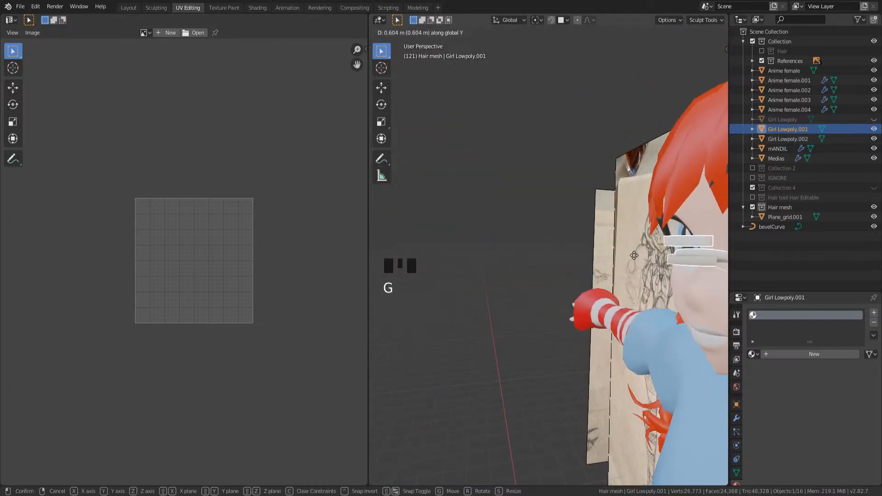
left_click(667, 256)
- Move the teeth object down to the mouth behind the lips in the right orthographic view
key("KP_3")
middle_click_drag(667, 256, 666, 255, "shift")
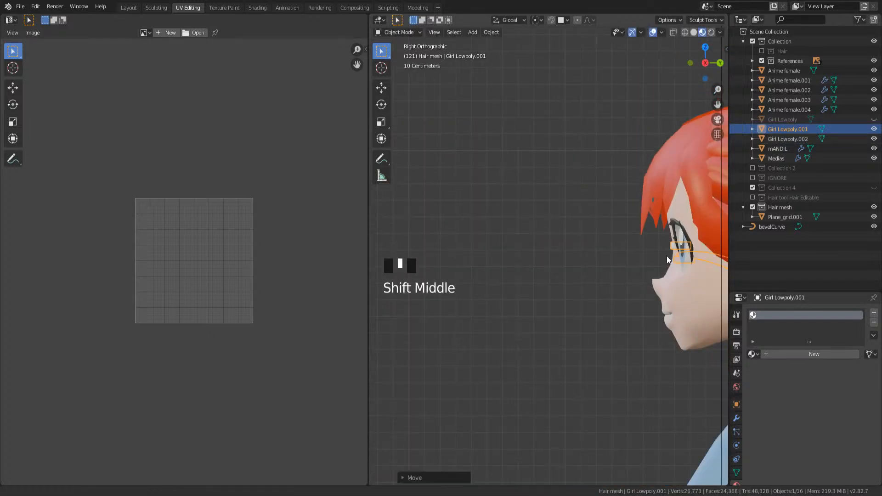
scroll(667, 260, "up", 3)
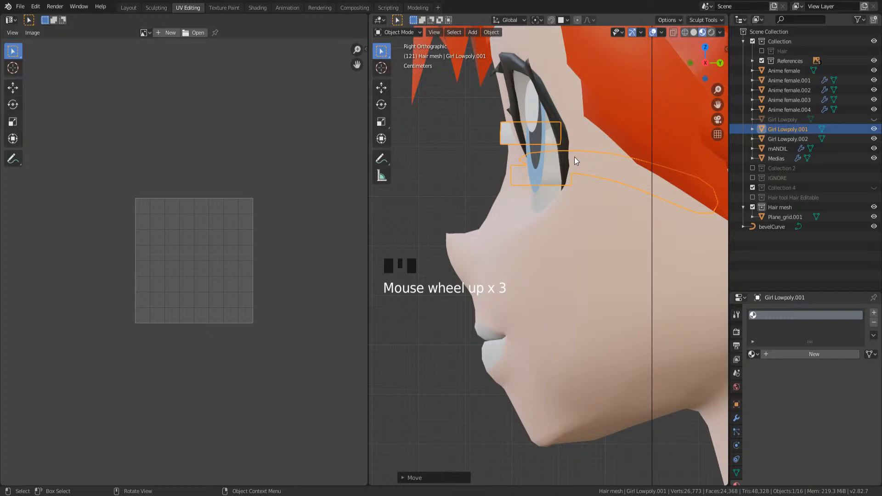
key("g")
left_click(559, 341)
- Select the linked upper teeth in wireframe Edit Mode and move them down and back behind the upper lip
key("shift+z")
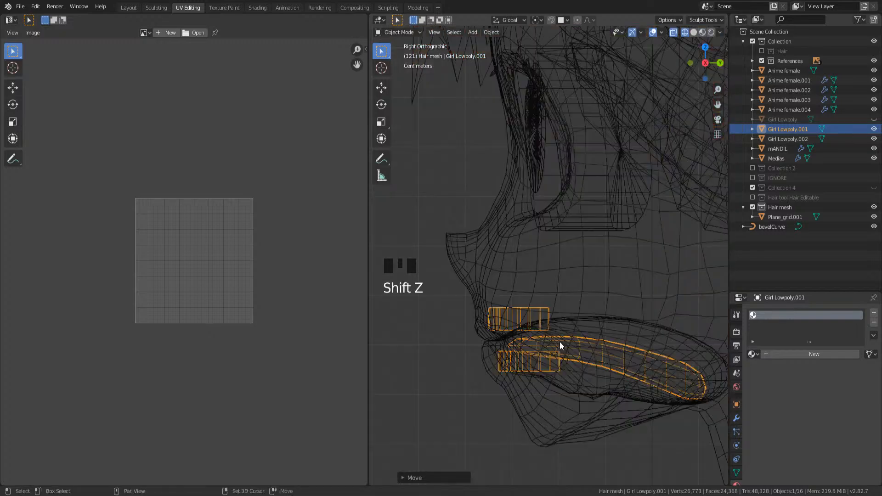
middle_click_drag(559, 341, 536, 326, "shift")
scroll(473, 344, "up", 5)
middle_click_drag(473, 344, 594, 247, "shift")
key("Tab")
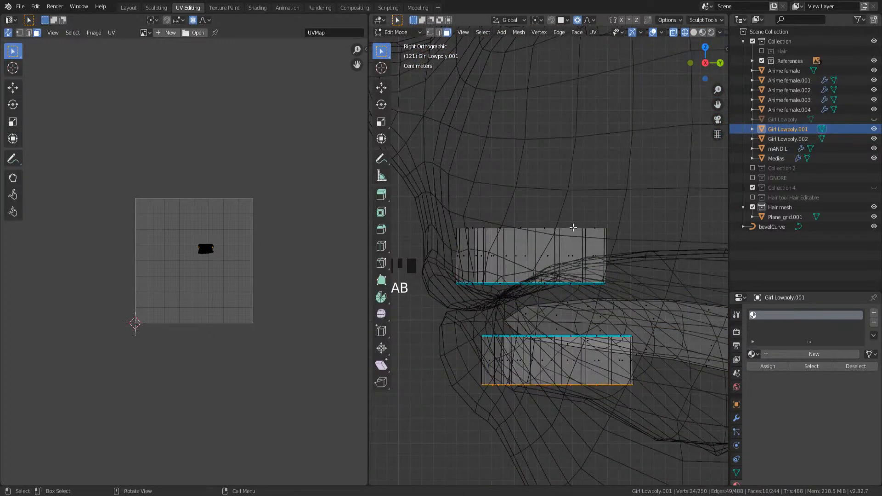
left_click(573, 228)
key("l")
key("g")
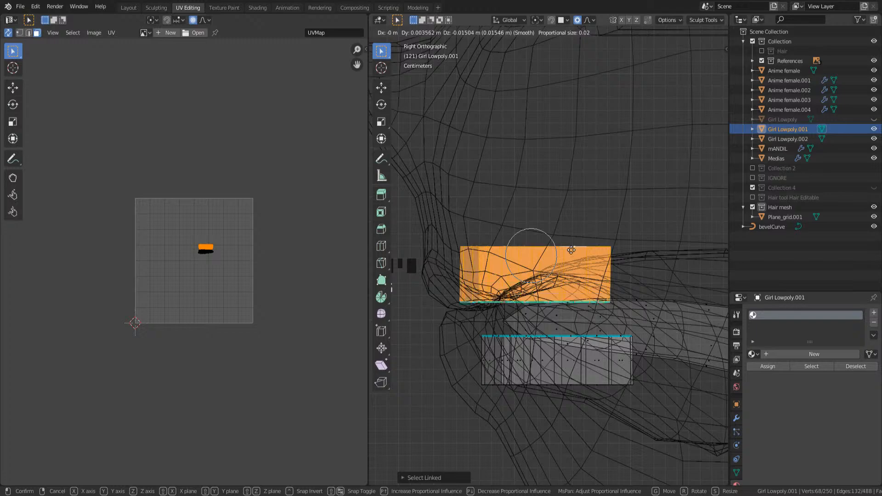
left_click(567, 274)
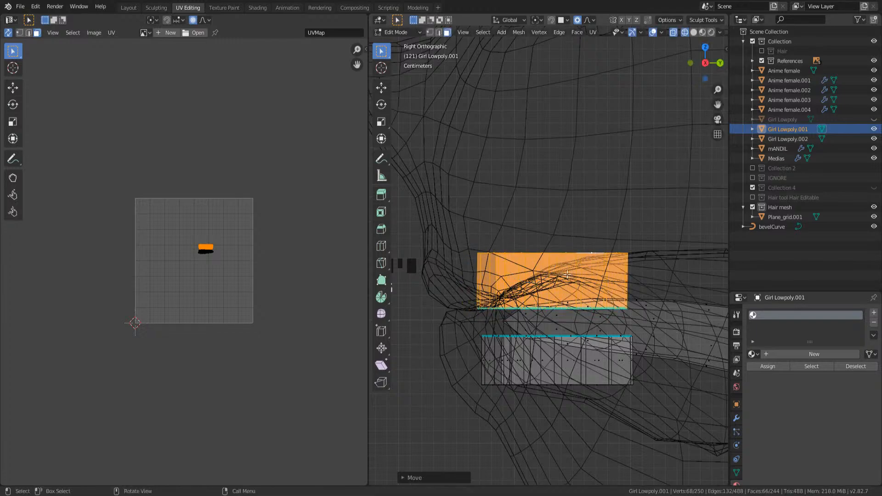
- Select the linked lower teeth, move them up and back behind the lower lip, adjust their position and return to Object Mode
left_click(569, 338)
key("l")
key("g")
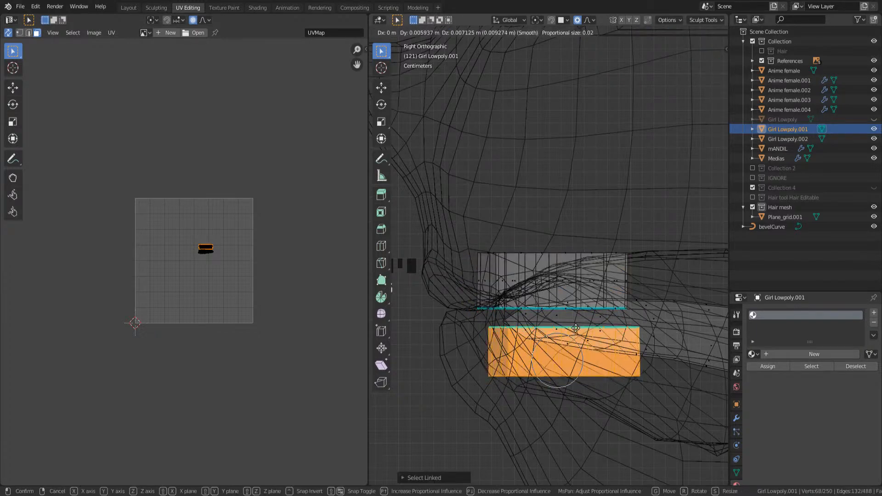
left_click(577, 327)
middle_click_drag(625, 322, 504, 305, "shift")
scroll(524, 261, "down", 2)
middle_click_drag(526, 262, 694, 265, "shift")
key("shift+z")
middle_click_drag(616, 266, 574, 257)
key("g")
left_click(600, 259)
key("Tab")
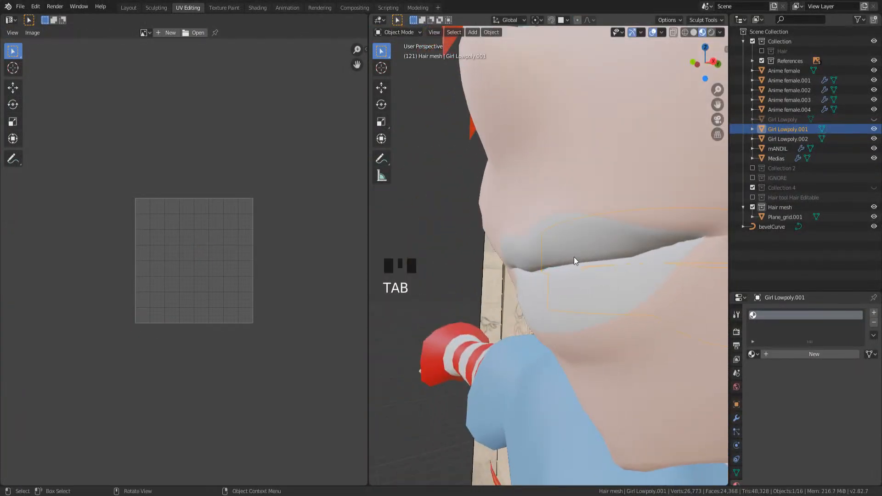
- Edit the head mesh and pull a lower-lip face down with proportional editing to test how the teeth look in the mouth
left_click(553, 236)
key("Tab")
key("ctrl+s")
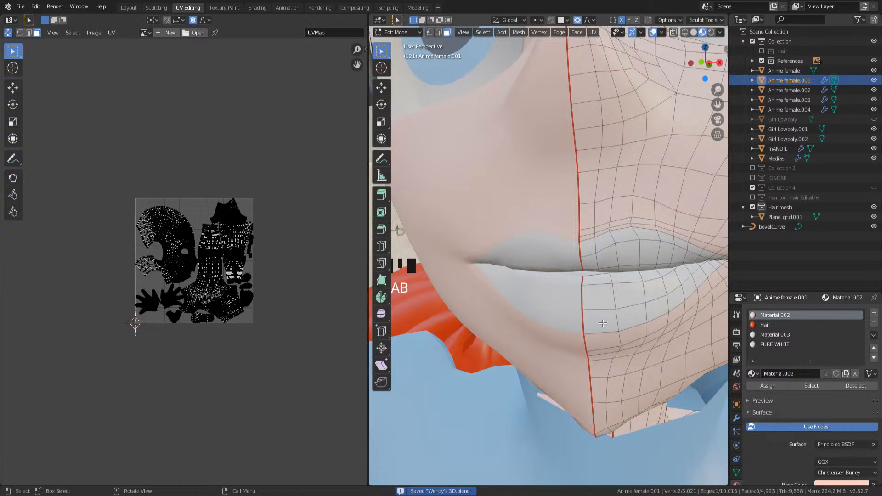
left_click(597, 290)
key("g")
scroll(595, 307, "down", 20)
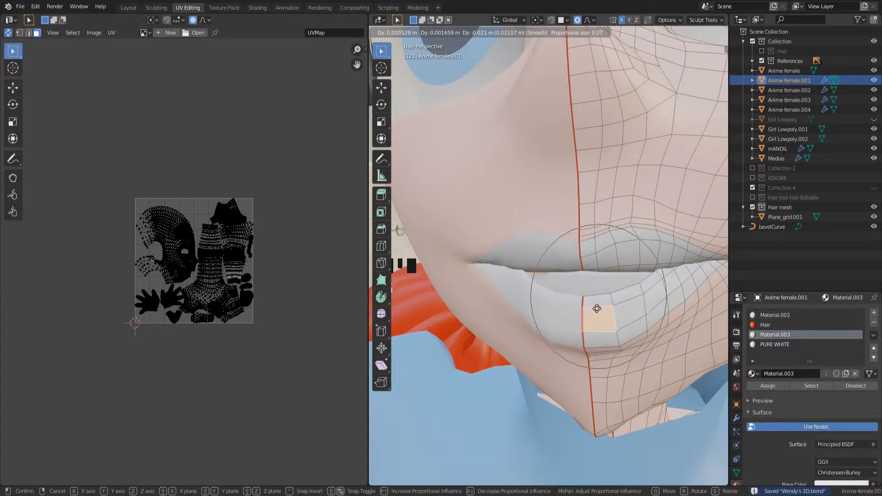
left_click(595, 358)
middle_click_drag(595, 357, 604, 305)
key("KP_1")
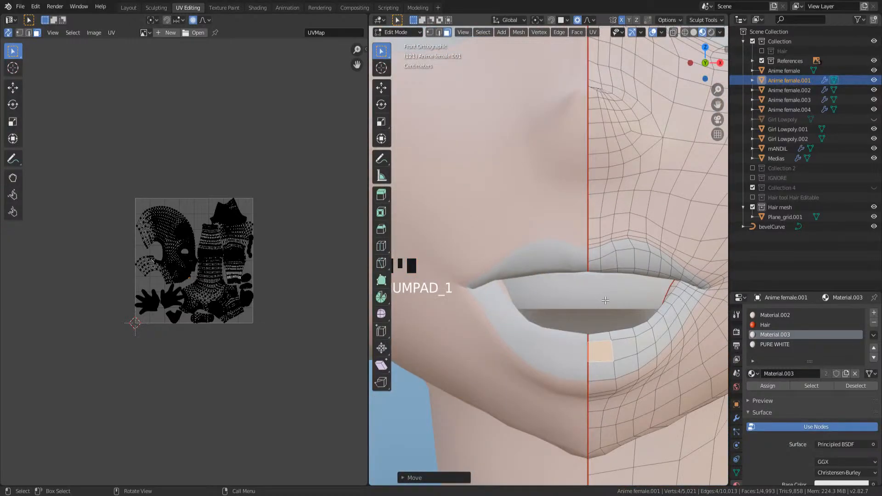
- Undo the lower-lip test move and save the file in Object Mode
key("ctrl+z")
key("ctrl+z")
key("ctrl+z")
key("Tab")
scroll(606, 296, "down", 4)
key("ctrl+s")
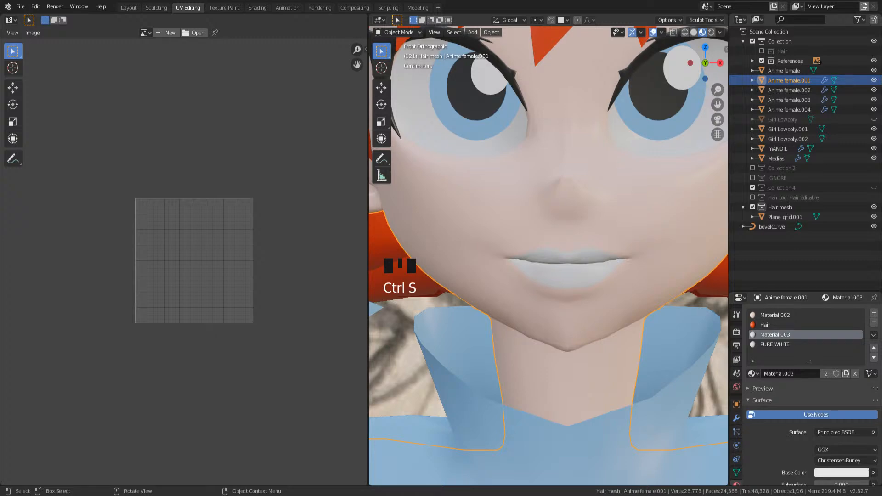
- Examine the face, lips and eyes from several angles, checking the head topology in Edit Mode
scroll(549, 255, "down", 3)
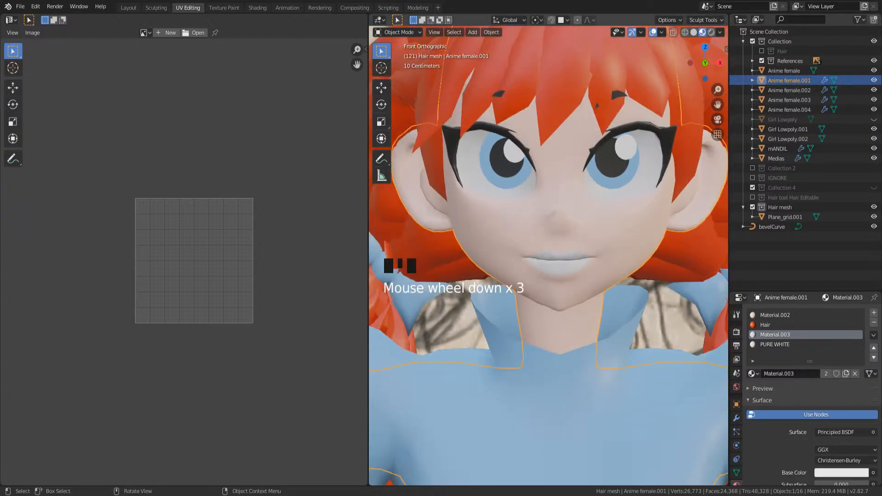
middle_click_drag(548, 255, 574, 230)
left_click(574, 228)
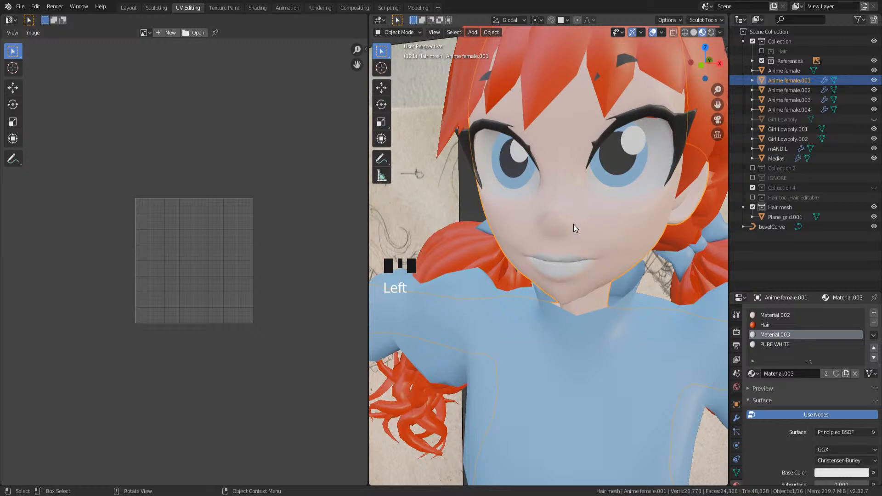
key("Tab")
scroll(580, 219, "up", 3)
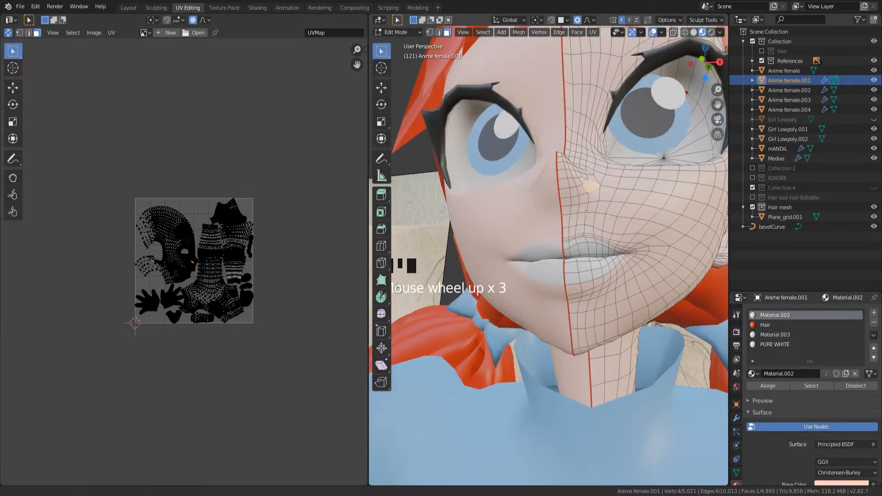
scroll(586, 211, "down", 3)
key("Tab")
left_click(602, 161)
scroll(588, 161, "down", 1)
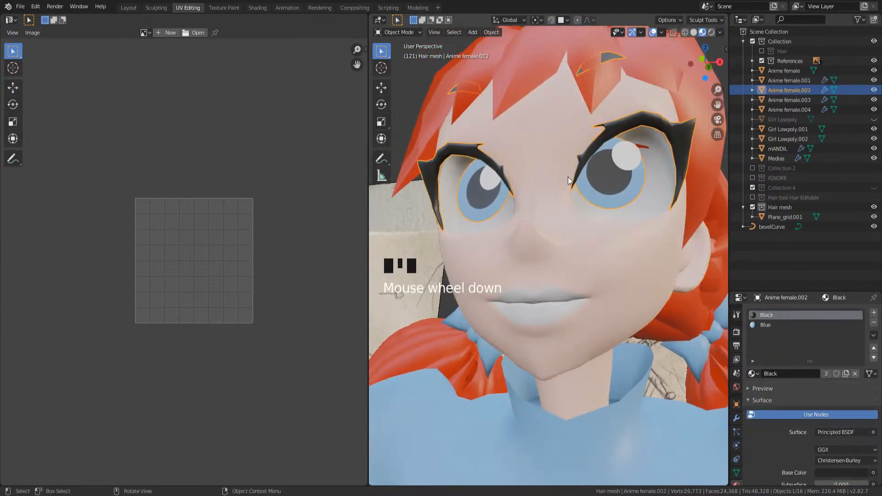
middle_click_drag(568, 178, 567, 209)
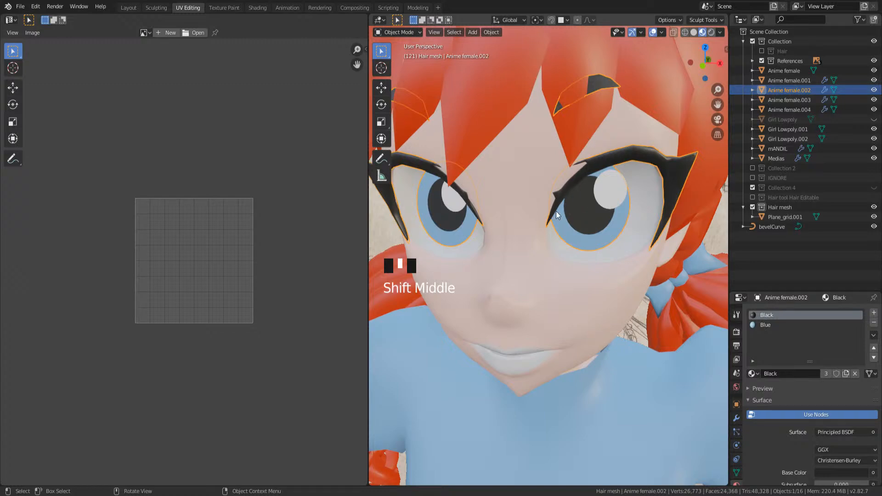
middle_click_drag(555, 210, 551, 195)
- Select all faces of the head and body mesh in Edit Mode and inspect their UV layout up close
left_click(525, 200)
key("Tab")
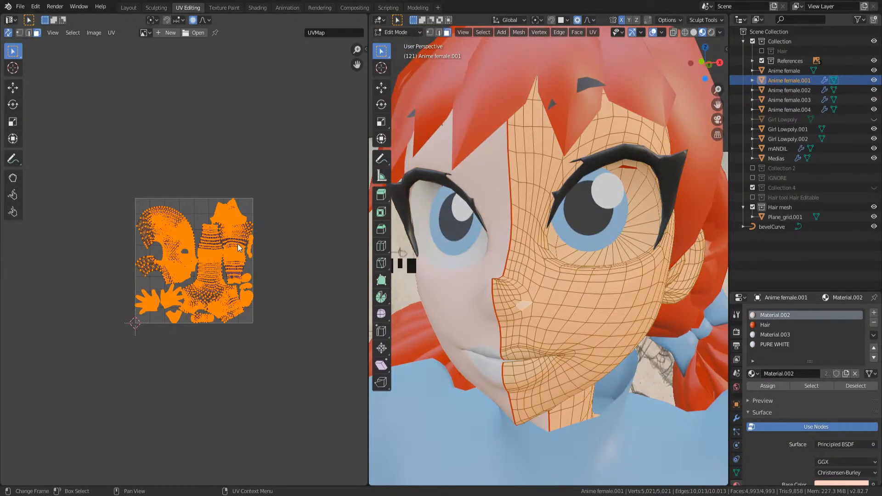
scroll(238, 243, "up", 5)
scroll(230, 252, "up", 1)
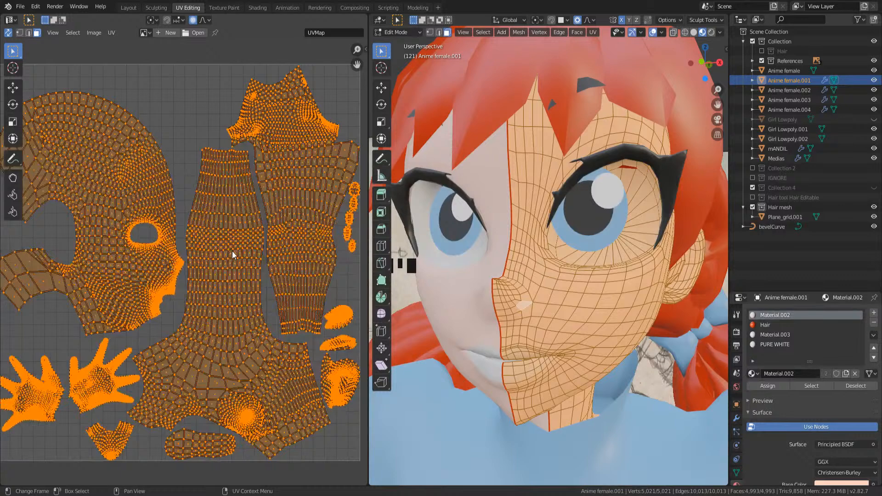
middle_click_drag(233, 251, 245, 201)
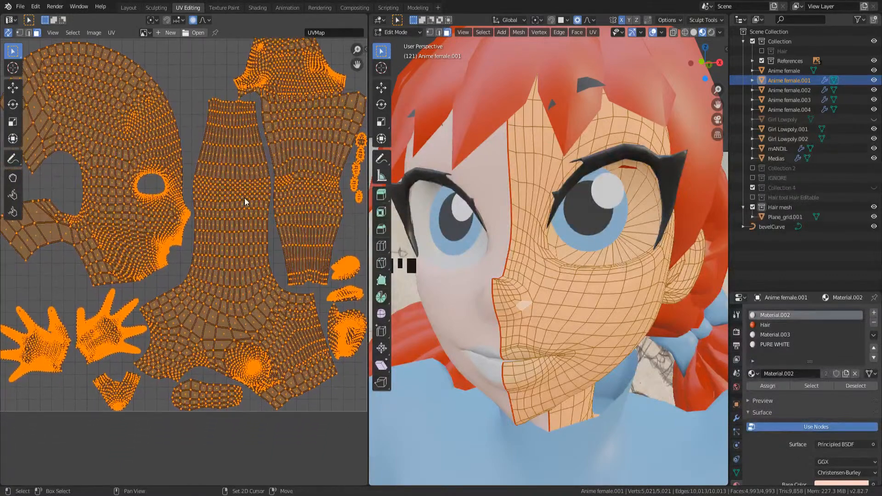
- Save the file and return the head and body mesh to Object Mode
key("ctrl+s")
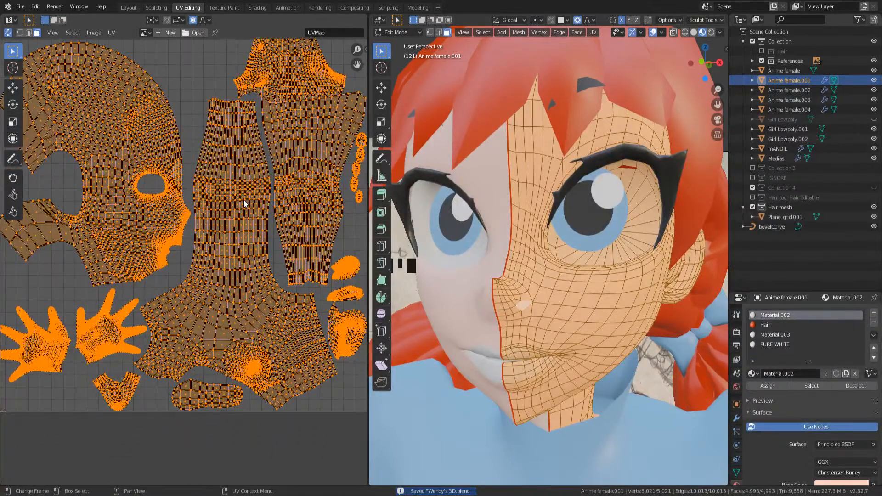
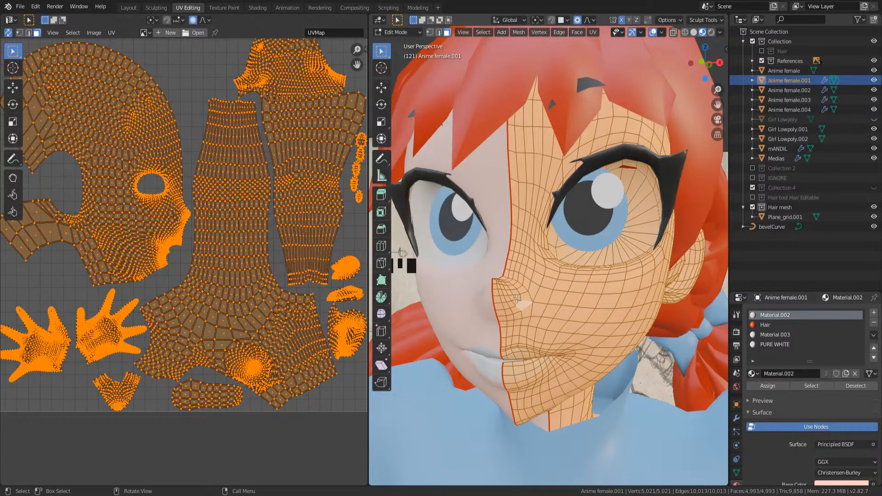
key("Tab")
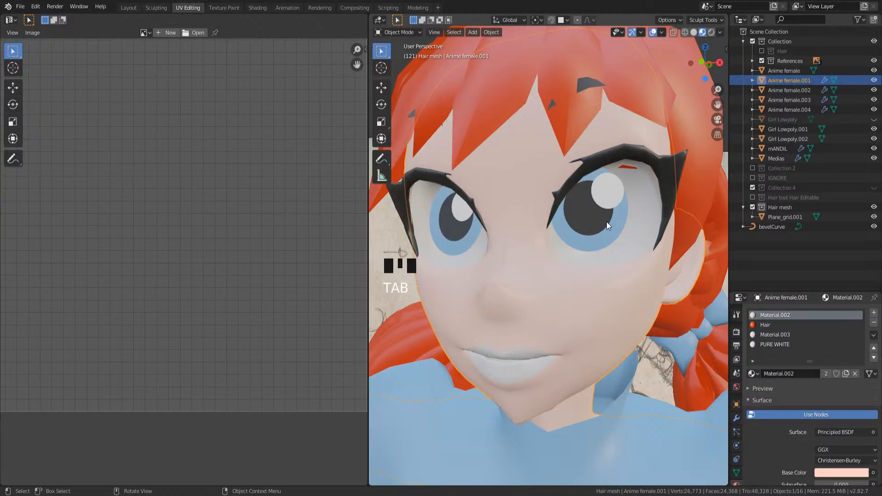
- Inspect the UVs of the iris and eye highlight meshes in Edit Mode
left_click(606, 221)
key("Tab")
key("a")
middle_click_drag(239, 151, 285, 232)
key("Tab")
left_click(601, 187)
key("Tab")
key("Tab")
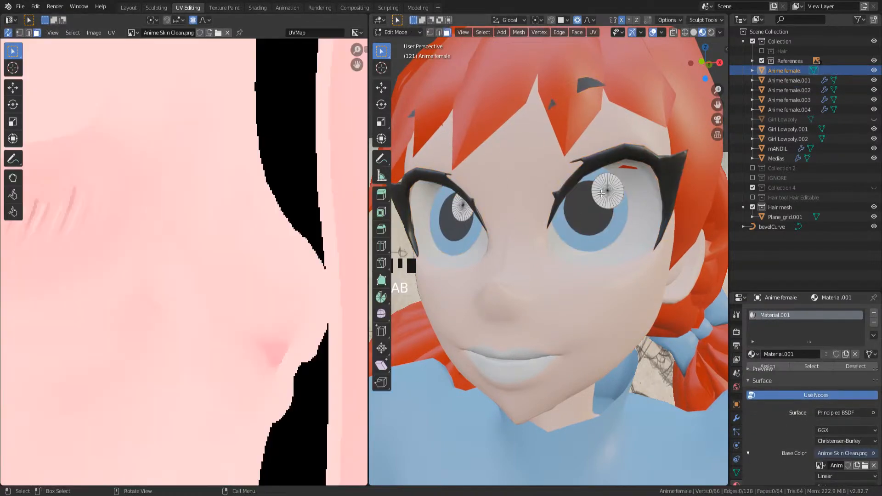
- Select the teeth mesh inside the mouth and inspect its UV layout in Edit Mode
middle_click_drag(527, 360, 552, 263)
left_click(514, 348)
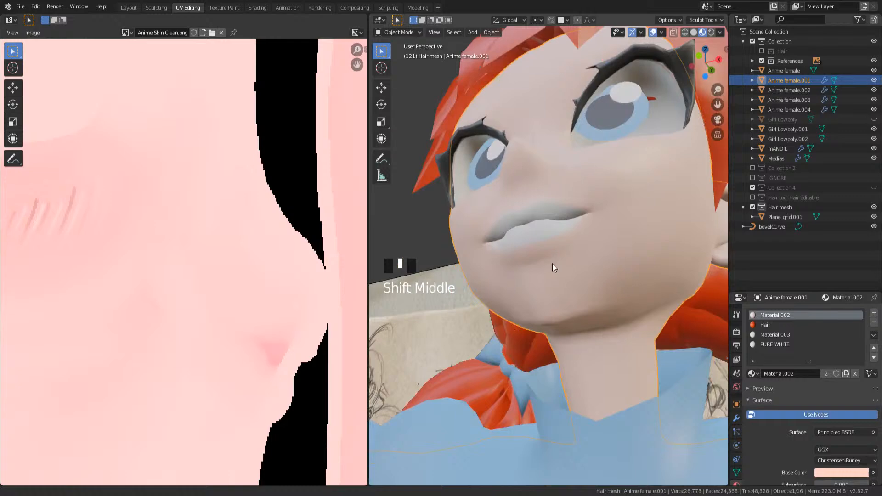
scroll(542, 319, "up", 2)
middle_click_drag(542, 318, 602, 348)
scroll(571, 245, "up", 4)
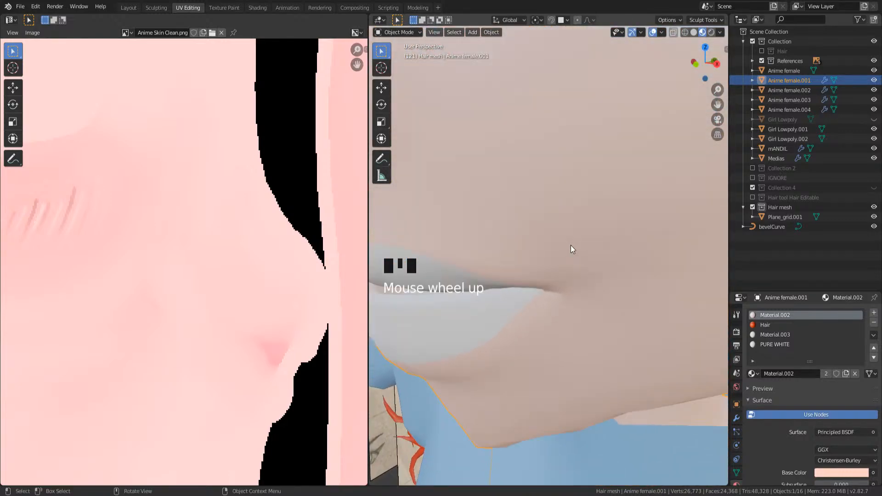
left_click(552, 280)
key("Tab")
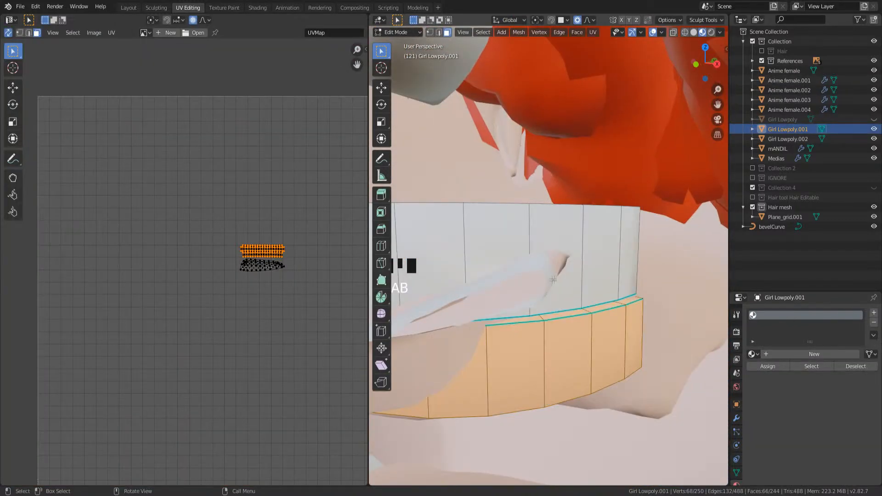
scroll(264, 271, "up", 4)
middle_click_drag(285, 256, 181, 256)
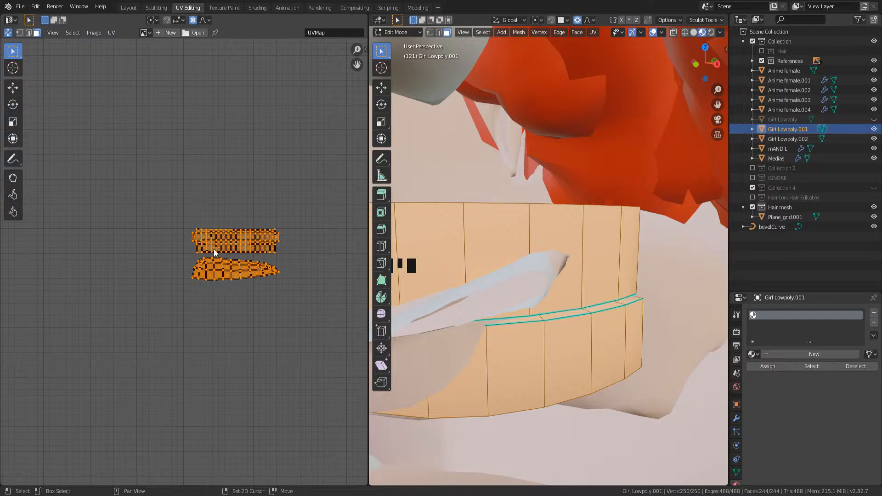
- Select the teeth mesh's upper and lower UV islands in turn to check them, and return to Object Mode
left_click_drag(197, 224, 253, 246)
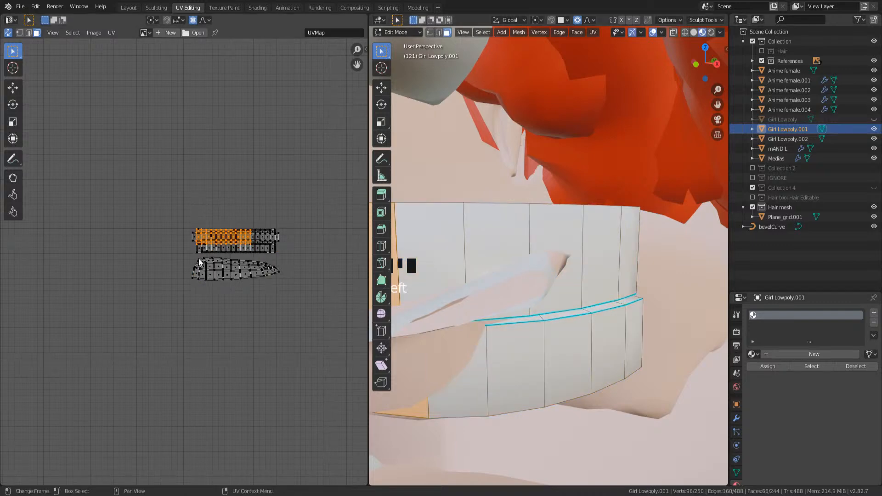
left_click_drag(197, 256, 282, 282)
middle_click_drag(637, 287, 620, 272)
scroll(621, 271, "down", 3)
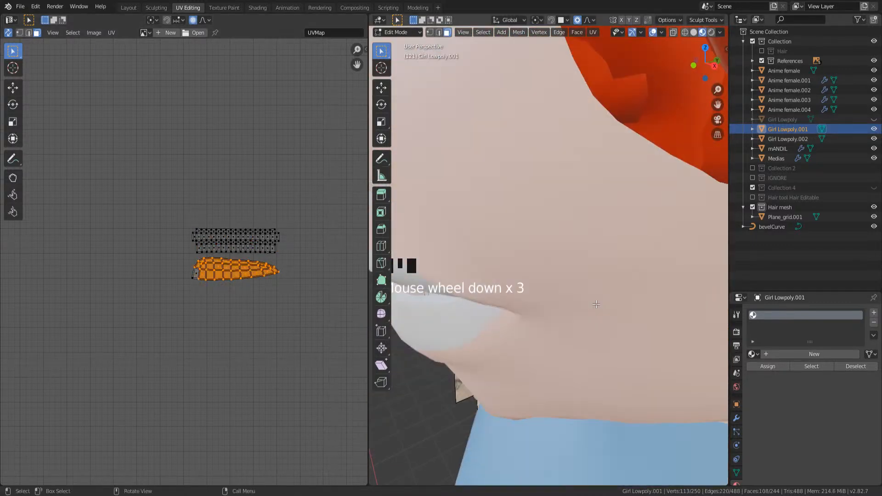
scroll(461, 278, "down", 7)
key("Tab")
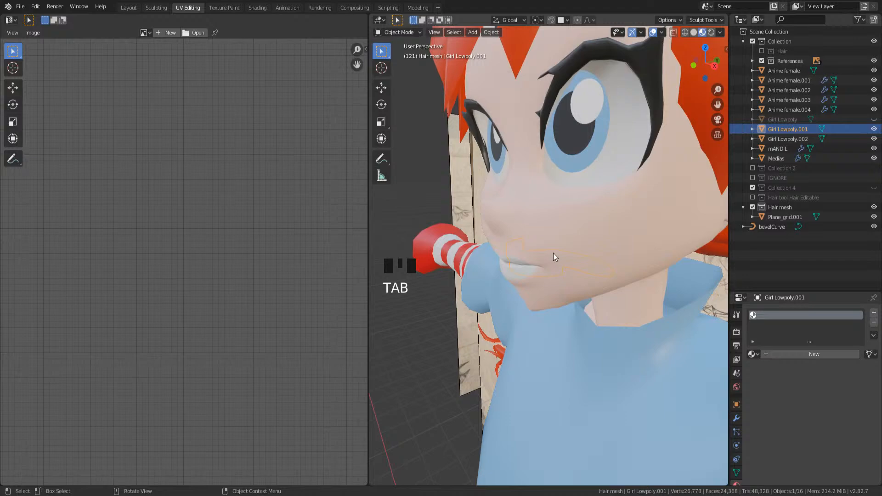
- Add the head and body, iris and eye highlight meshes to the teeth selection and edit them all together
scroll(553, 253, "up", 2)
left_click(562, 145, "shift")
left_click(562, 145, "shift")
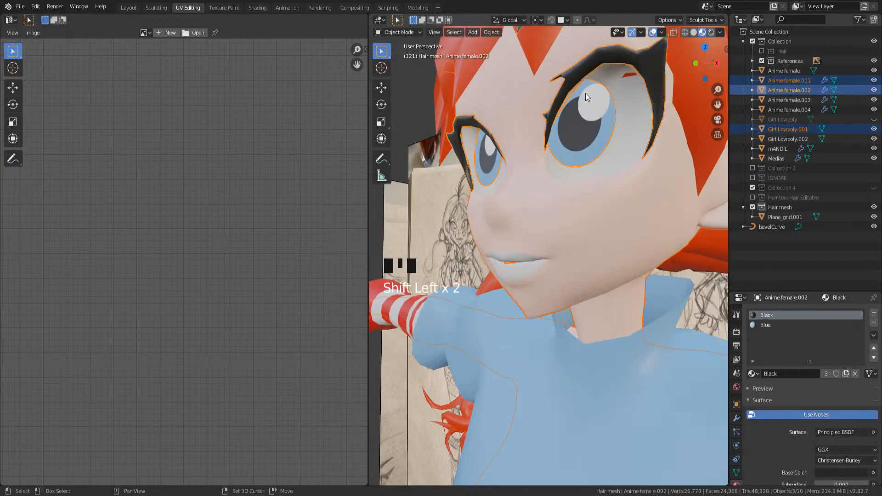
left_click(596, 98, "shift")
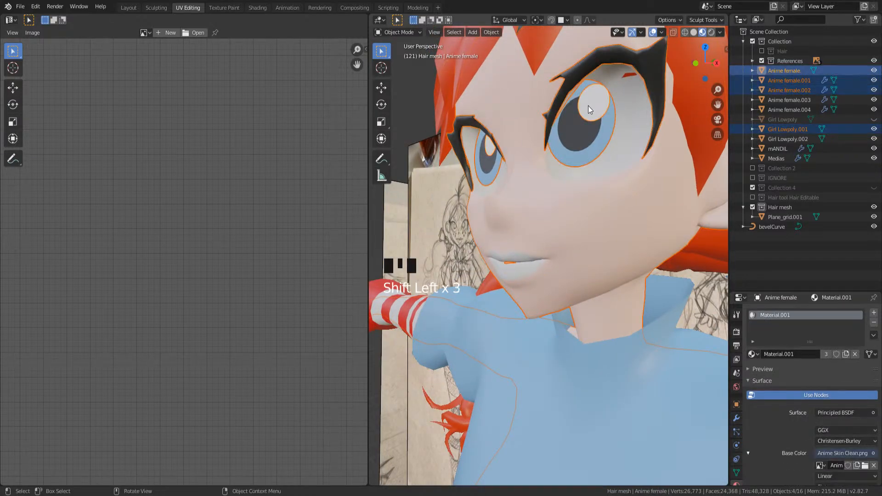
key("Tab")
- Examine the combined UV layout over the Anime Skin Clean.png texture, including the iris and eyelash islands
scroll(507, 211, "down", 5)
middle_click_drag(243, 188, 278, 315)
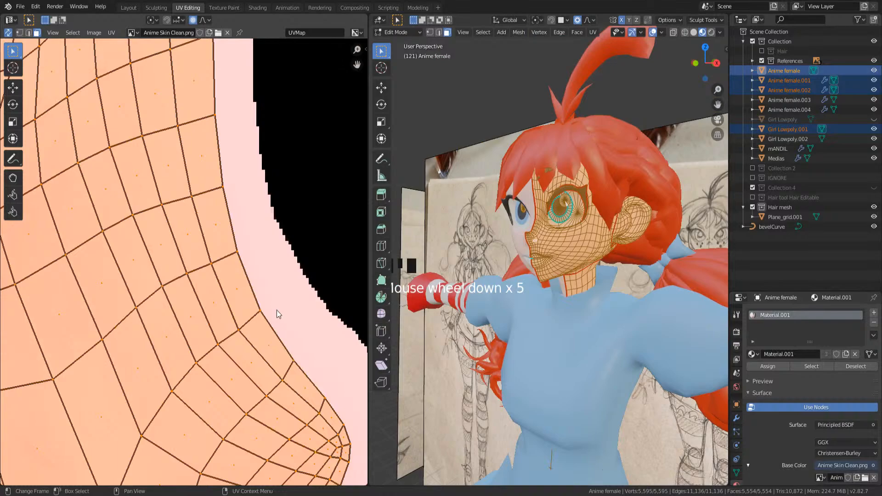
scroll(251, 300, "down", 6)
scroll(251, 301, "down", 1)
middle_click_drag(240, 273, 258, 276)
scroll(243, 239, "up", 2)
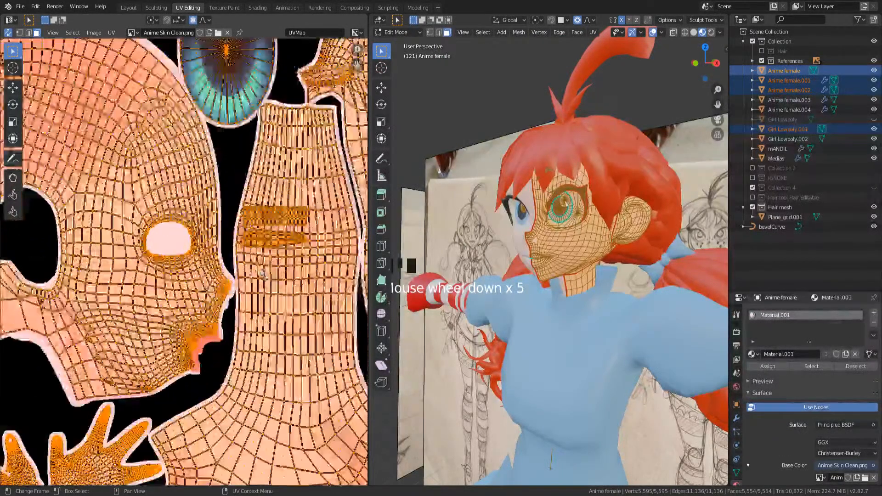
middle_click_drag(219, 177, 226, 330)
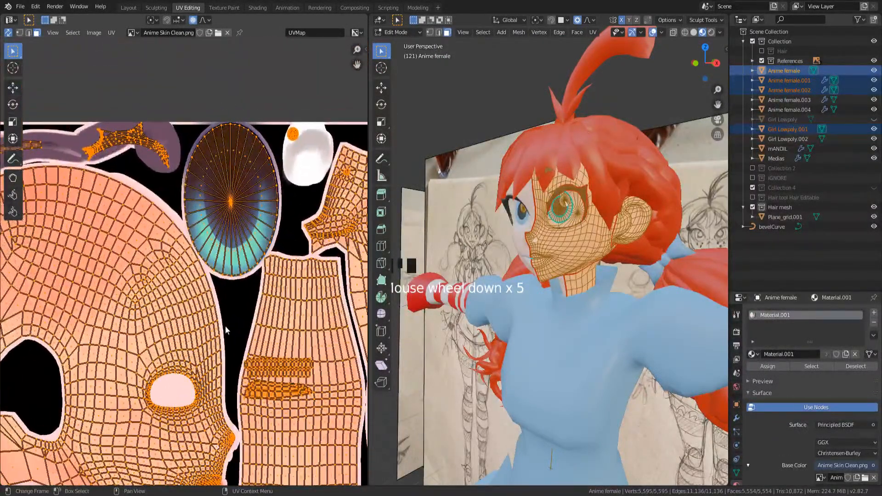
scroll(574, 253, "up", 2)
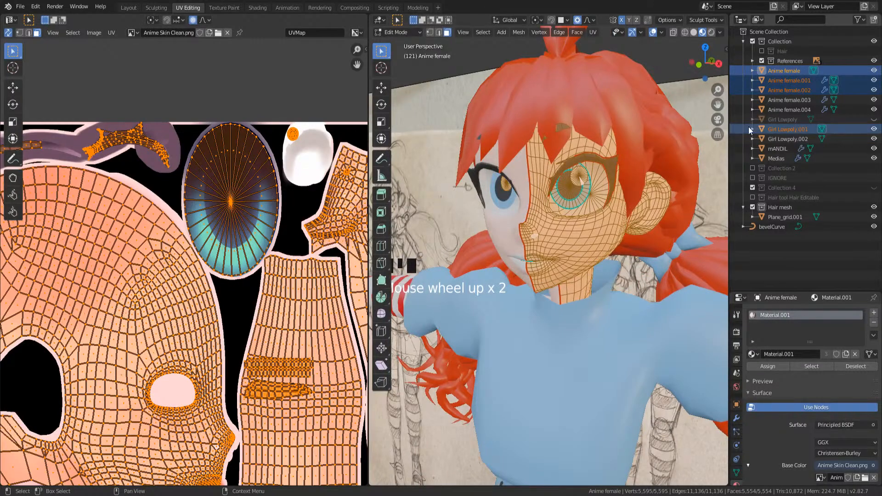
scroll(604, 214, "up", 3)
scroll(220, 232, "up", 6)
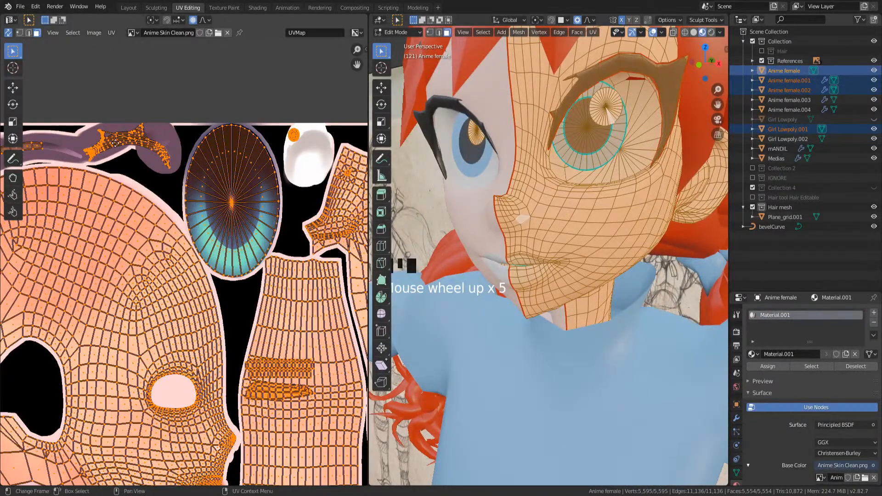
scroll(202, 202, "up", 1)
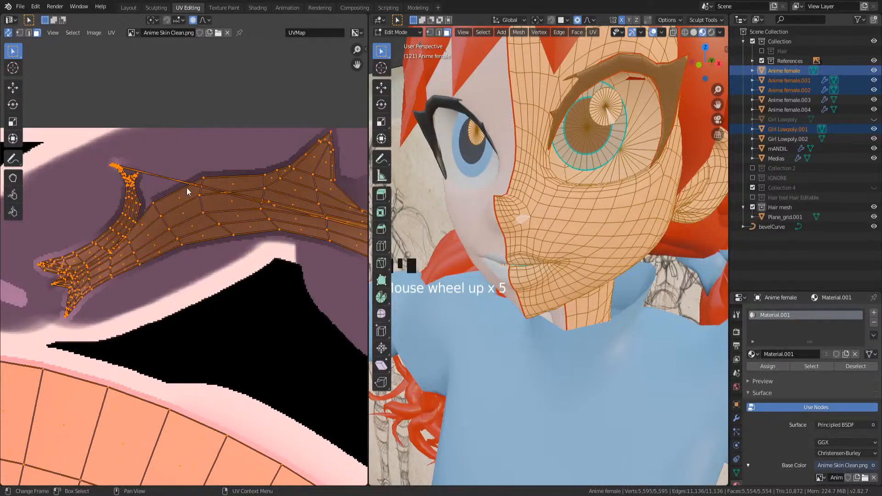
scroll(240, 221, "down", 1)
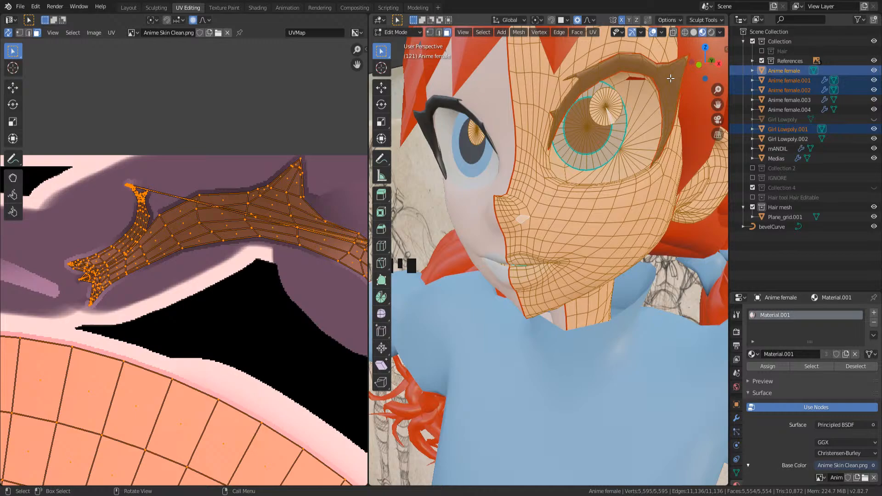
- Review the whole combined UV layout of the face, body, eye and teeth islands beside the character's front view
scroll(594, 220, "down", 5)
middle_click_drag(541, 231, 573, 250)
scroll(186, 260, "down", 4)
middle_click_drag(185, 260, 51, 133)
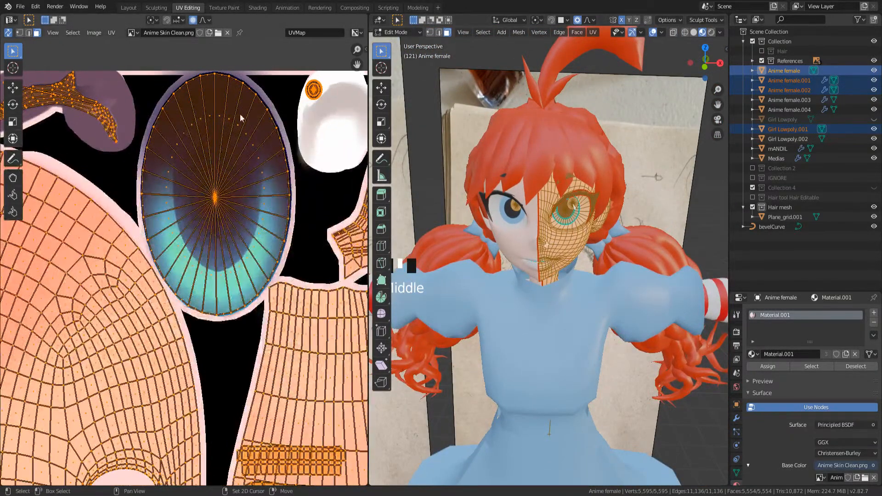
middle_click_drag(241, 118, 223, 156)
scroll(233, 279, "down", 6)
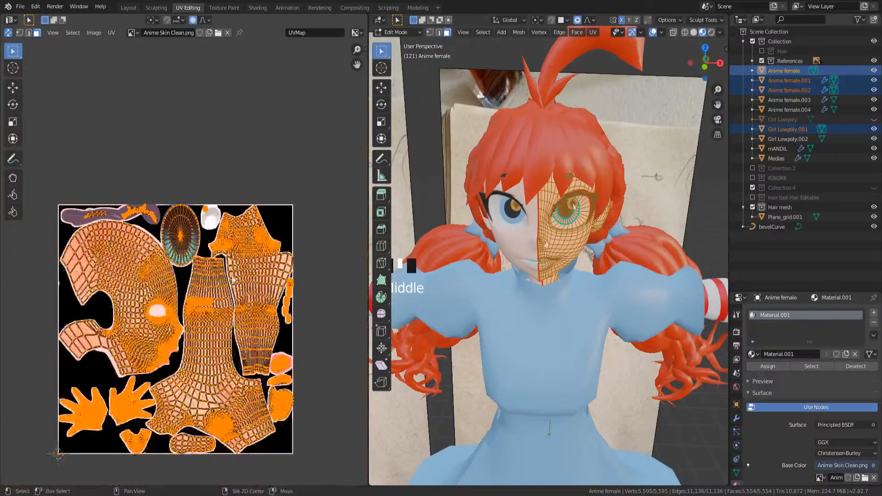
middle_click_drag(233, 279, 275, 193)
scroll(277, 198, "up", 2)
middle_click_drag(288, 243, 222, 248)
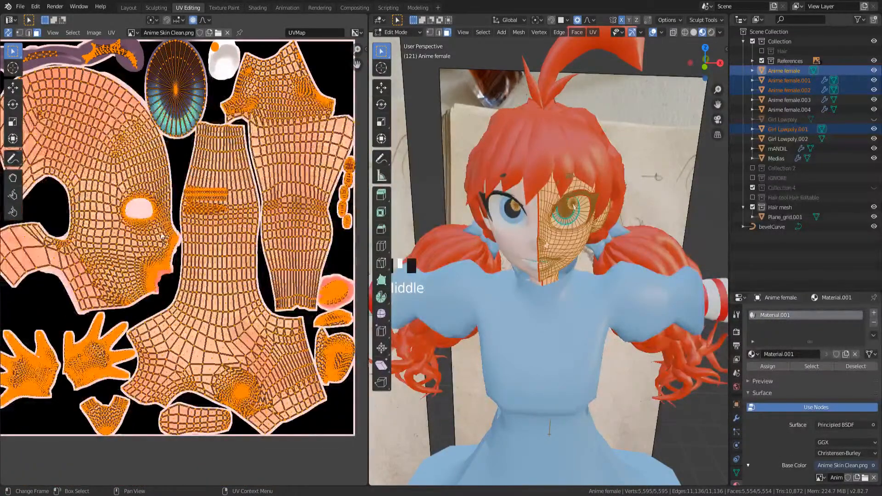
- Compare the iris UV island on the texture with the eye on the model up close
middle_click_drag(563, 232, 524, 230)
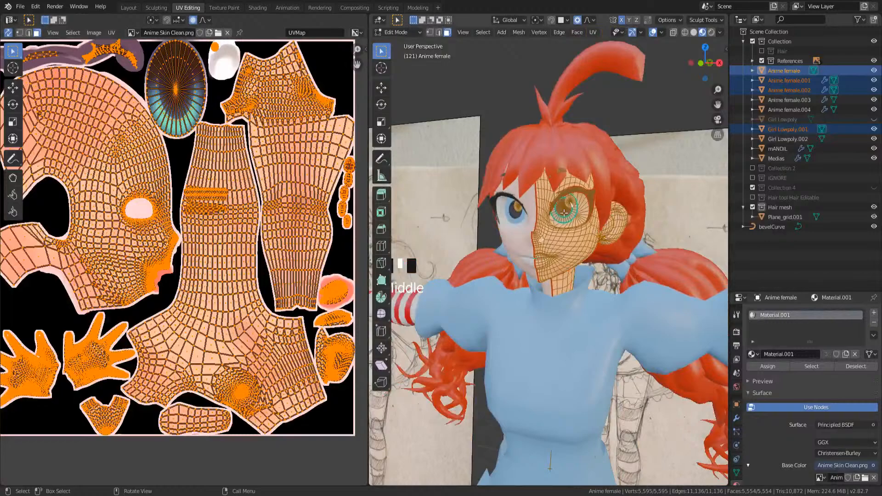
middle_click_drag(127, 166, 180, 264)
scroll(179, 264, "up", 5)
middle_click_drag(312, 147, 171, 313)
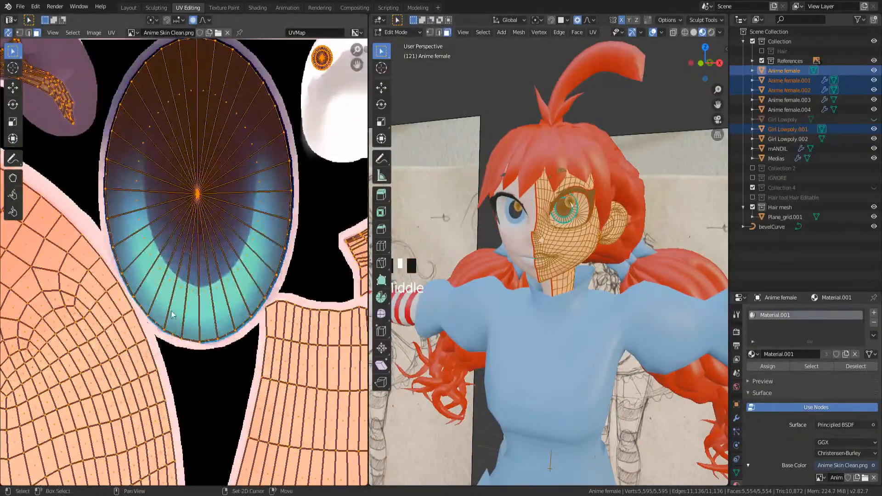
scroll(577, 208, "up", 2)
scroll(578, 208, "up", 3)
middle_click_drag(577, 208, 569, 208, "shift")
- Save the file, return to Object Mode and select only the head and body mesh
key("ctrl+s")
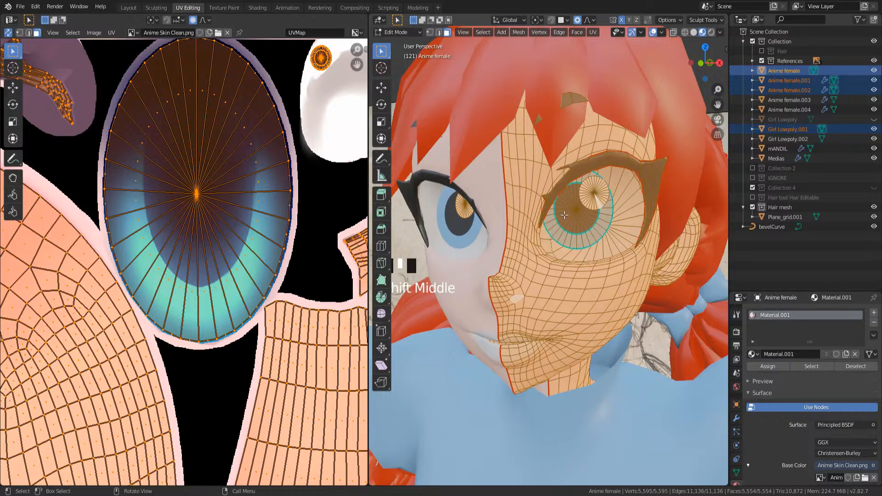
scroll(542, 227, "down", 6)
key("ctrl+s")
scroll(536, 233, "down", 2)
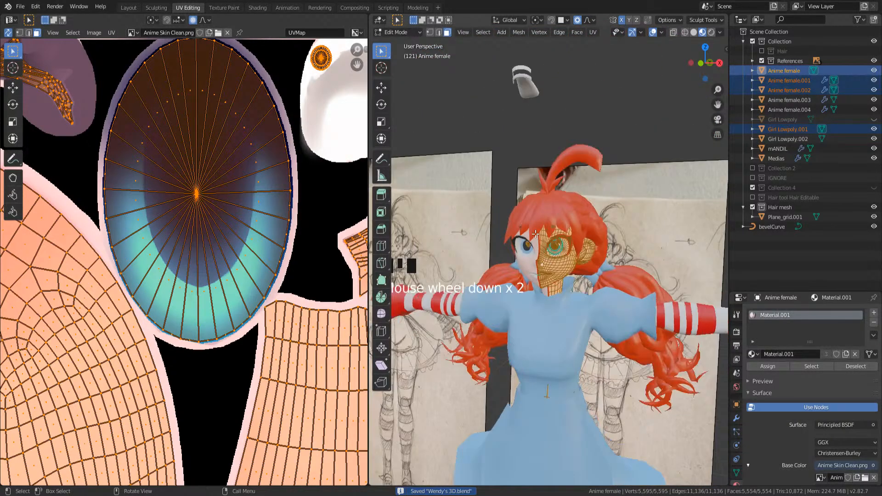
scroll(535, 234, "down", 1)
middle_click_drag(535, 234, 530, 299, "shift")
middle_click_drag(546, 308, 569, 277, "shift")
key("Tab")
left_click(545, 197)
scroll(599, 280, "down", 2)
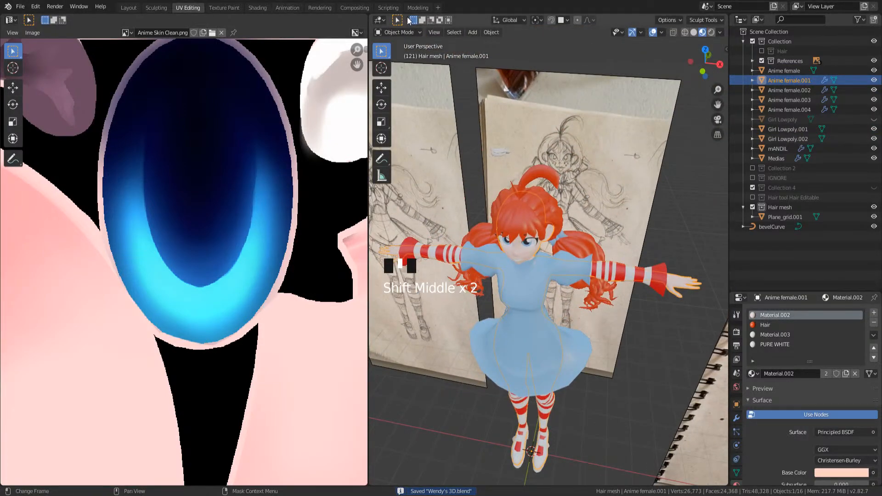
- Switch to the Modeling workspace and check the head and body mesh in Edit Mode
left_click(417, 7)
middle_click_drag(413, 216, 430, 211)
scroll(430, 212, "up", 2)
key("Tab")
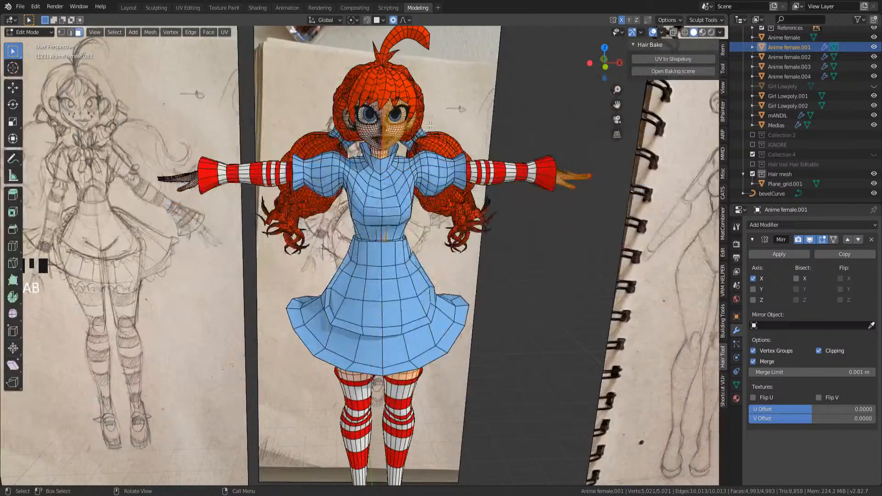
scroll(776, 69, "up", 3)
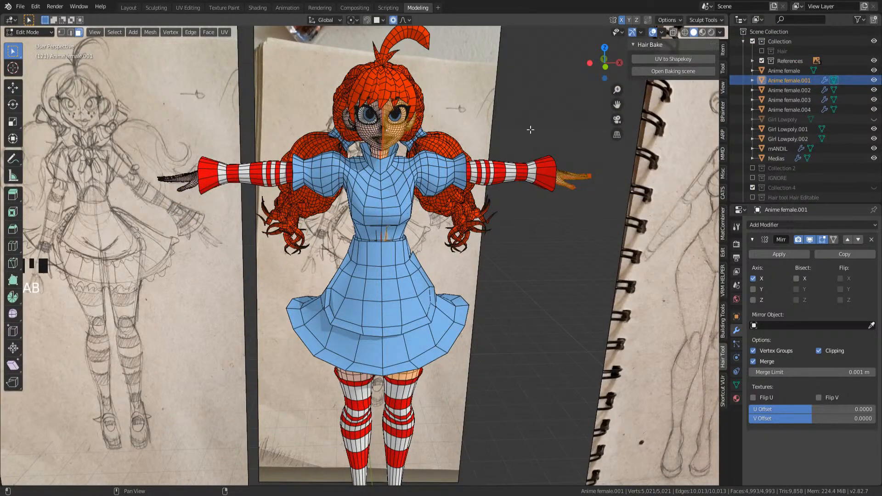
key("Tab")
- Select the character's body, hair and clothing objects from above and move them into a new collection
middle_click_drag(393, 151, 409, 223)
scroll(338, 171, "down", 2)
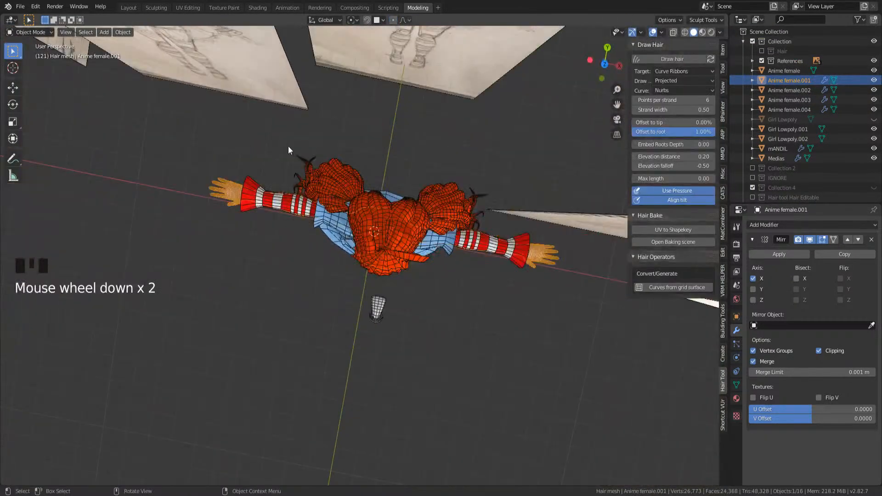
left_click_drag(288, 147, 469, 275)
scroll(811, 186, "down", 3)
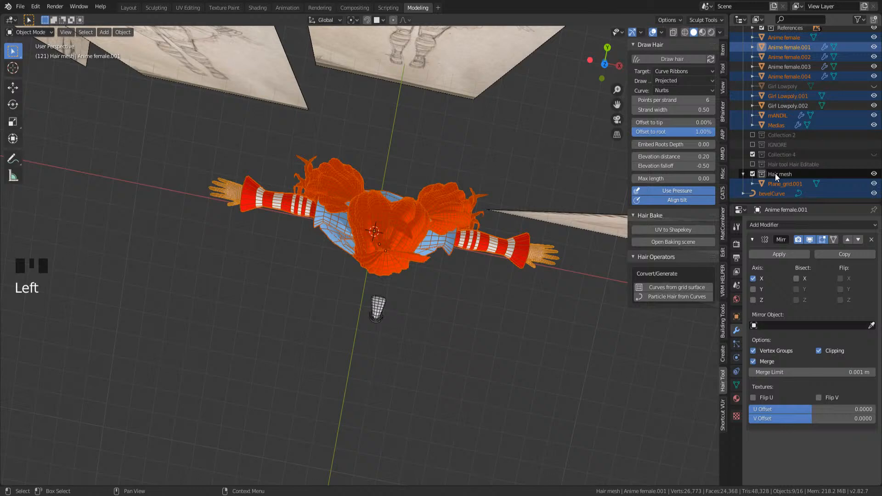
left_click(874, 20)
scroll(778, 174, "down", 1)
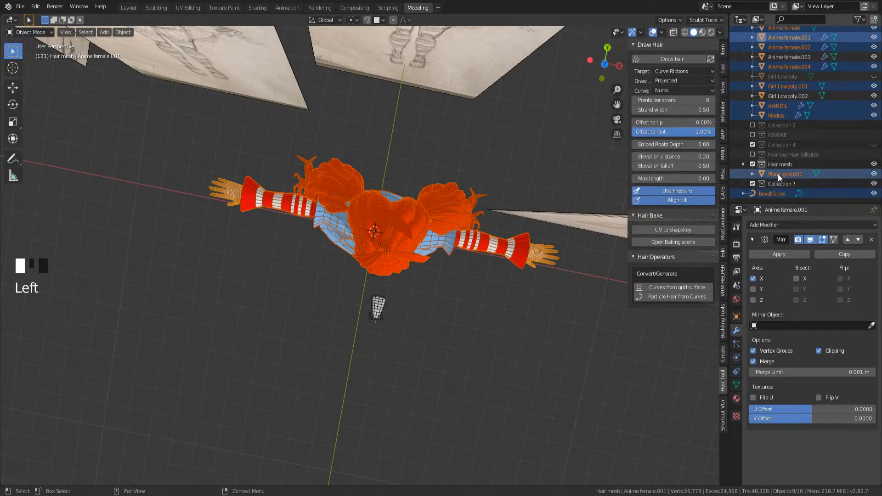
left_click_drag(783, 174, 781, 183)
- Rename the new collection as Wendy Body parts
double_click(781, 149)
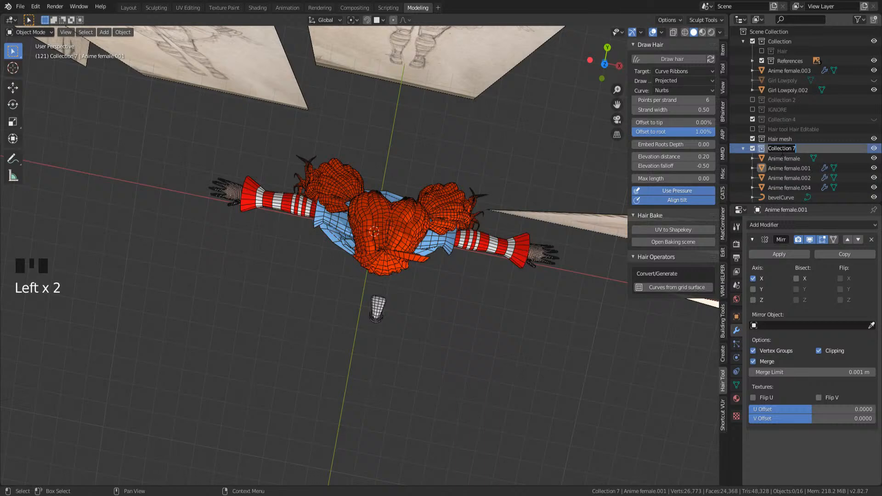
type("Mo")
type("ndy Body parts")
key("Return")
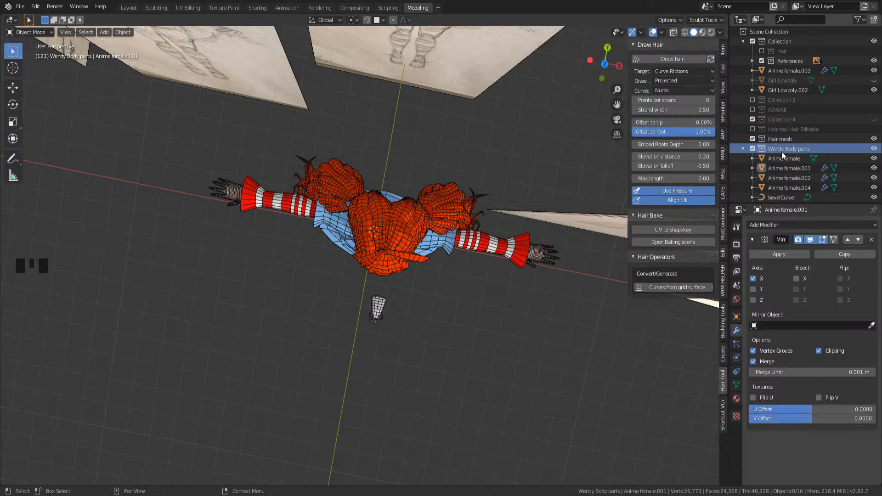
- Duplicate the Wendy Body parts collection with its contents and exclude the original collection from the view layer
right_click(781, 152)
left_click(778, 159)
left_click(744, 148)
left_click(752, 149)
- Rename the excluded original collection as Wendy Body parts Editable and save the file
double_click(793, 148)
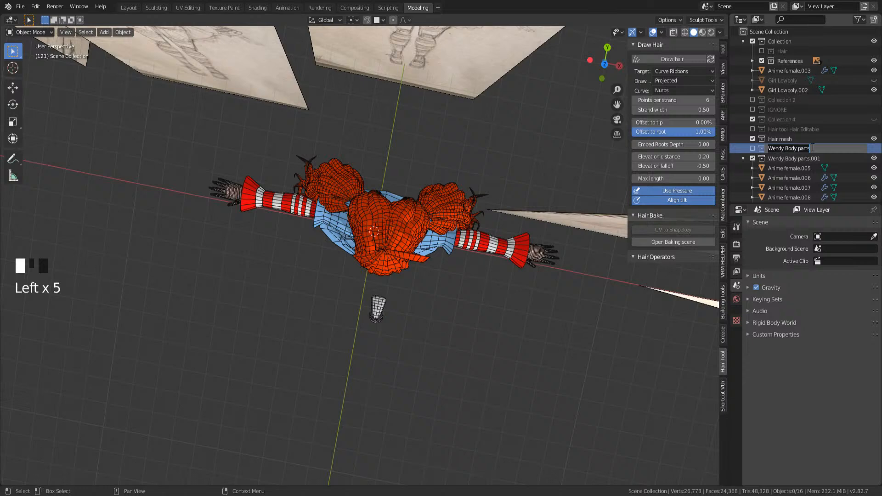
type("Edita")
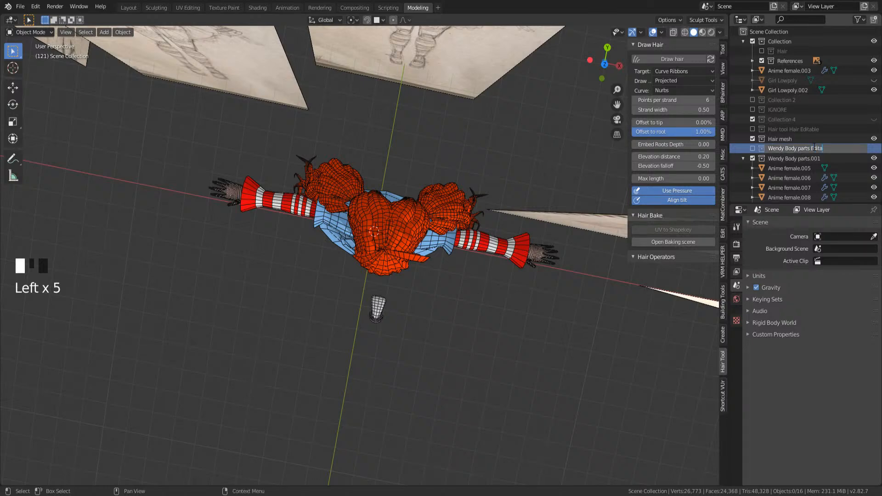
type("ble")
key("Return")
key("ctrl+s")
- Rename the duplicated collection as Wendy Body Joined and save the file
double_click(798, 158)
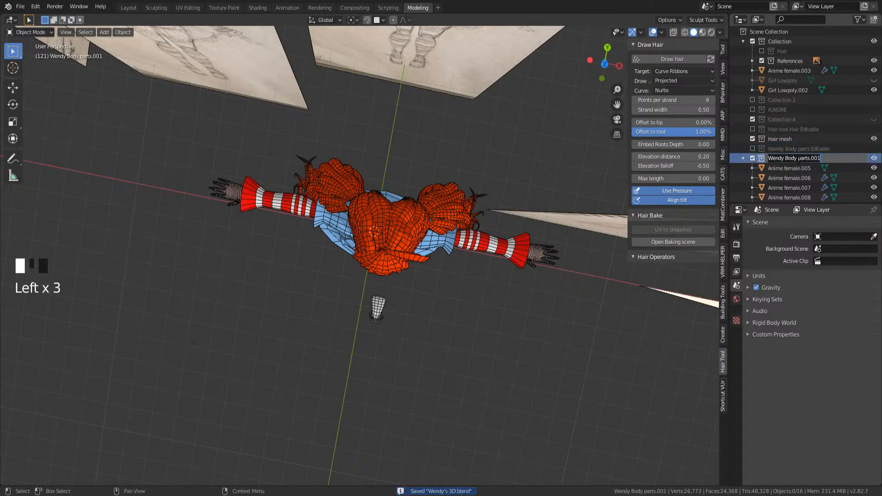
key("Escape")
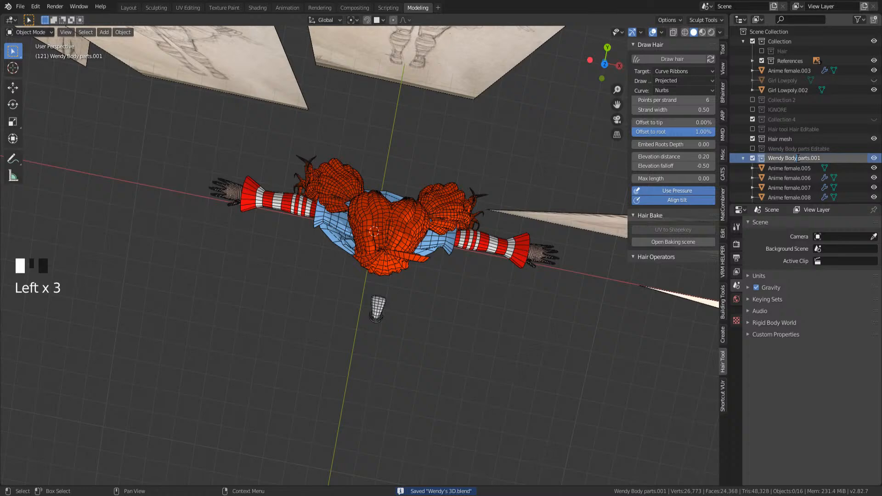
key("BackSpace")
key("BackSpace")
key("BackSpace")
key("BackSpace")
key("BackSpace")
key("BackSpace")
key("BackSpace")
key("BackSpace")
key("BackSpace")
key("BackSpace")
type("Joind")
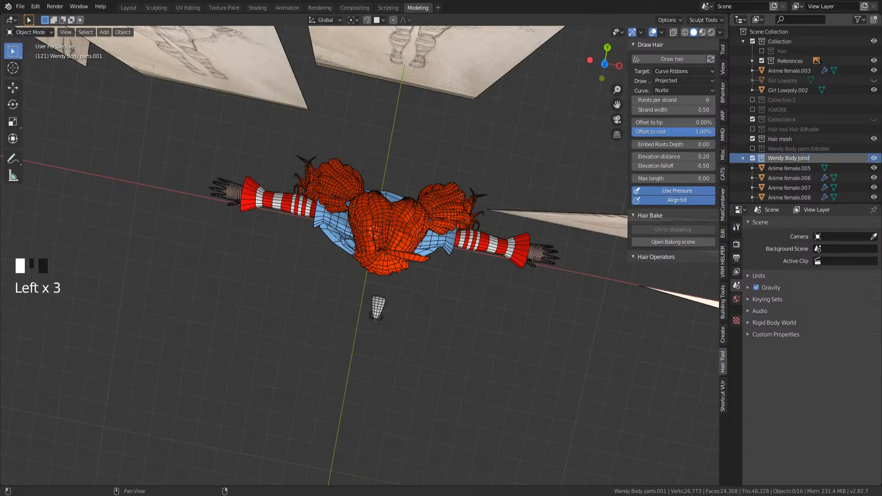
type("d")
key("Return")
key("ctrl+s")
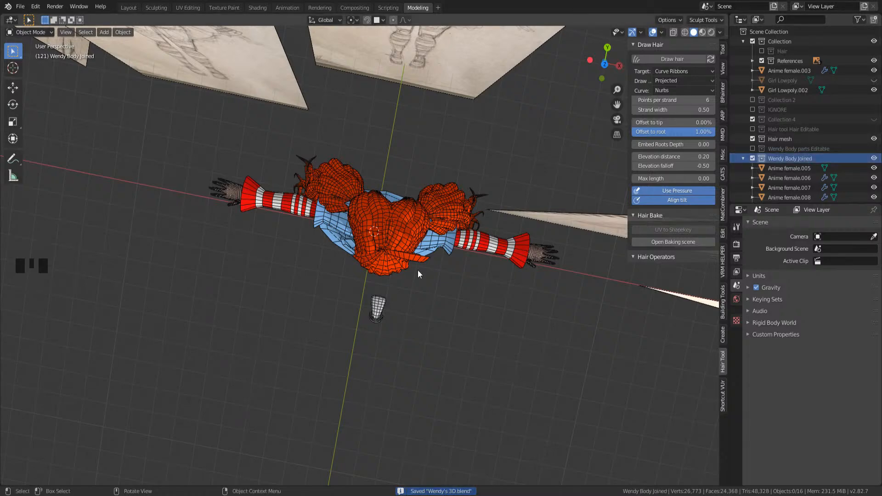
- Delete the stray Girl Lowpoly.002 mesh standing apart from the character
middle_click_drag(404, 229, 305, 78)
scroll(405, 140, "up", 2)
left_click(405, 140)
left_click(287, 70)
key("Delete")
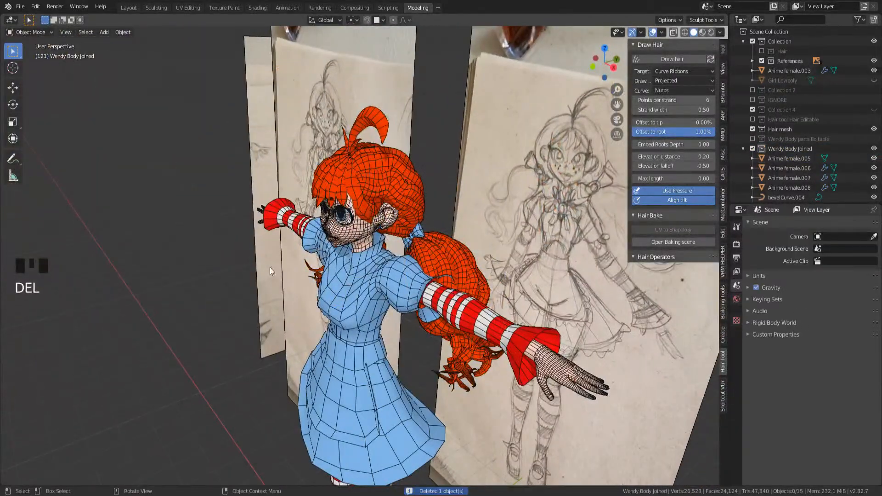
- Select the blue dress, undo a trial move of it and apply its Mirror modifier
middle_click_drag(269, 267, 329, 178)
left_click(411, 284)
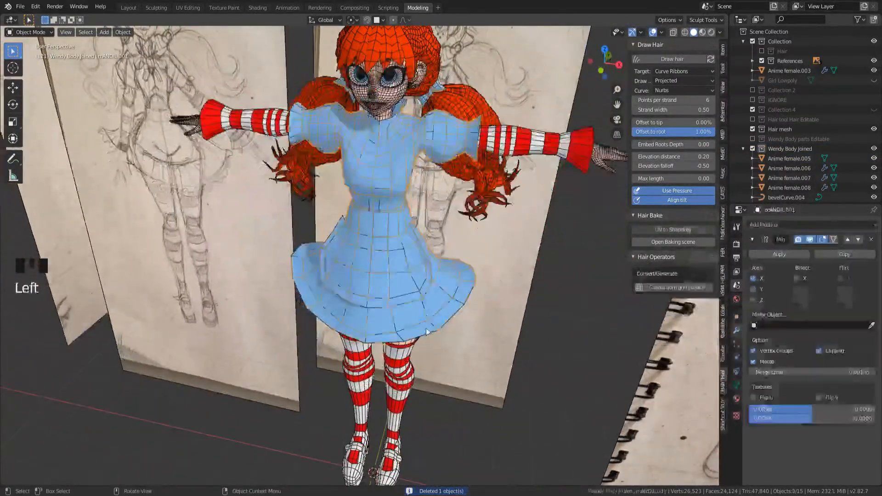
middle_click_drag(412, 287, 413, 329, "shift")
key("g")
left_click(305, 303)
key("ctrl+z")
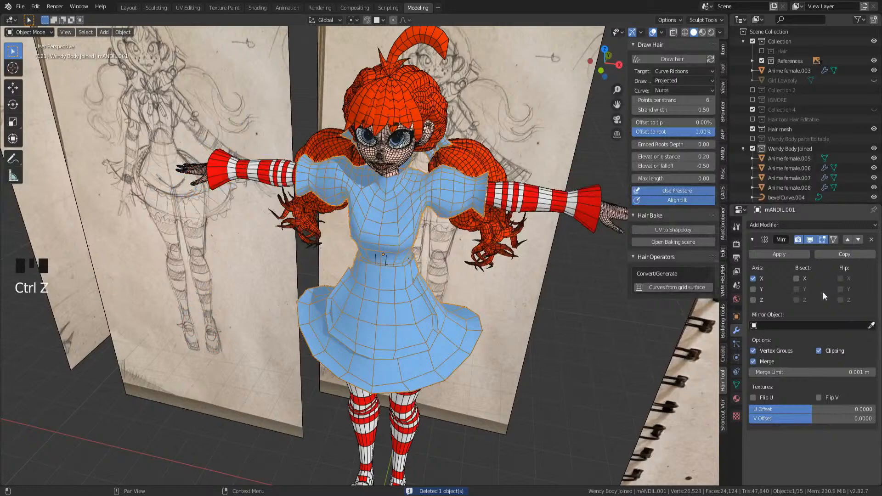
left_click(763, 255)
- Examine the dress's UV layout in the UV Editing workspace, then return to the Modeling workspace
middle_click_drag(414, 229, 423, 234)
left_click(188, 8)
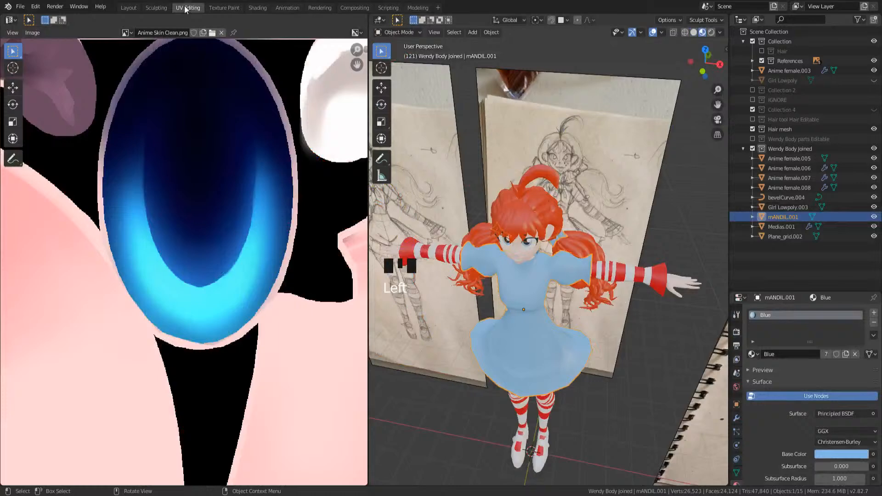
scroll(253, 234, "down", 5)
key("Tab")
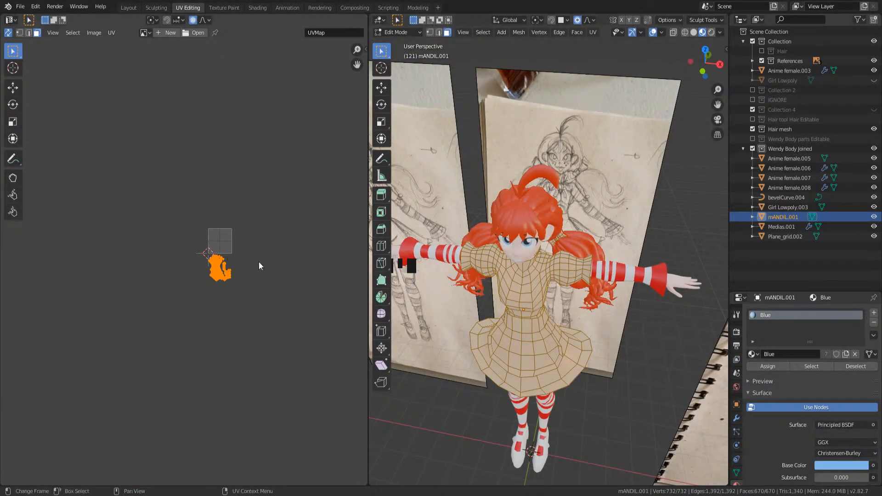
scroll(258, 261, "up", 4)
scroll(299, 289, "up", 6)
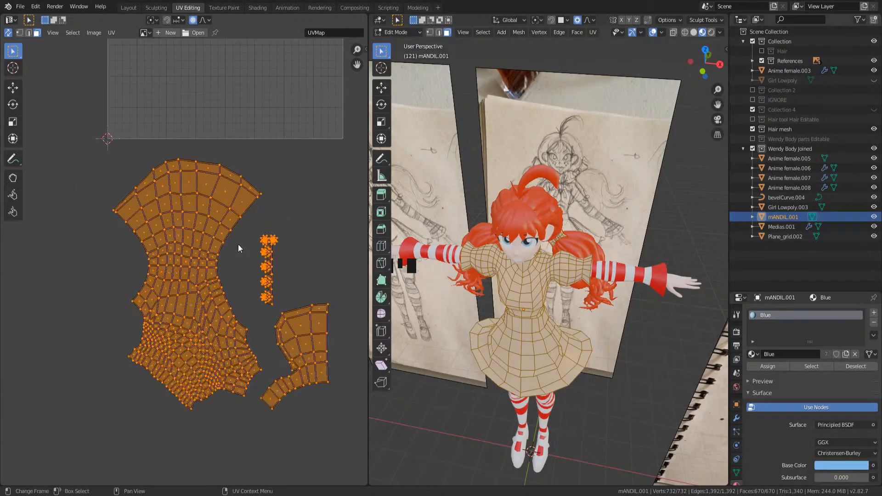
middle_click_drag(302, 228, 169, 185)
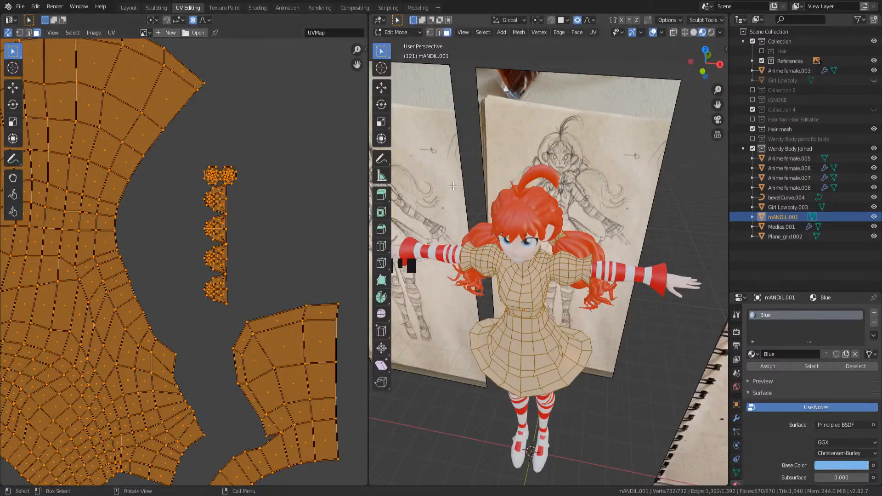
scroll(547, 257, "down", 3)
left_click(164, 8)
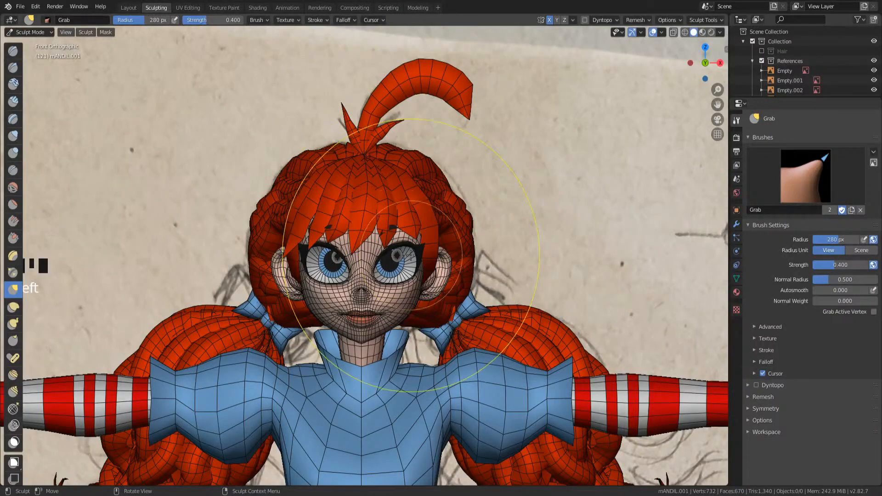
left_click(417, 9)
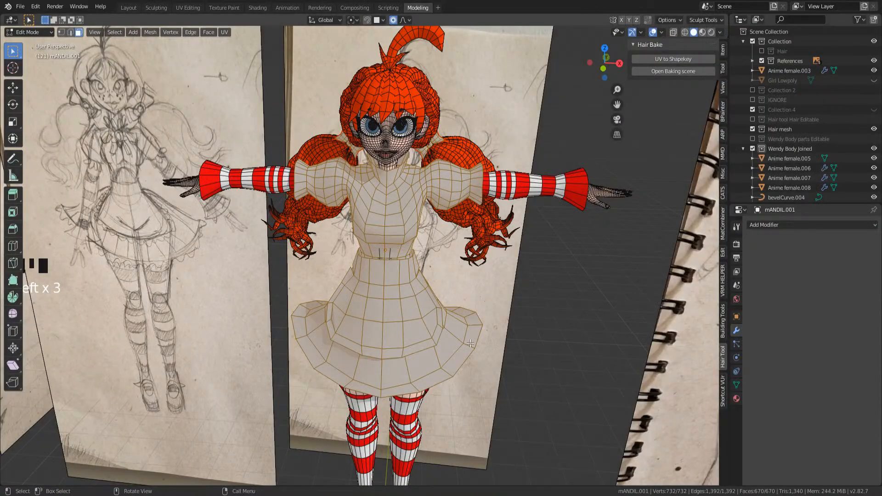
- Return to Object Mode, check the striped sleeves and stockings in Edit Mode and apply their Mirror modifier
middle_click_drag(448, 303, 436, 321)
middle_click_drag(445, 248, 441, 289, "shift")
key("Tab")
left_click(489, 247)
key("Tab")
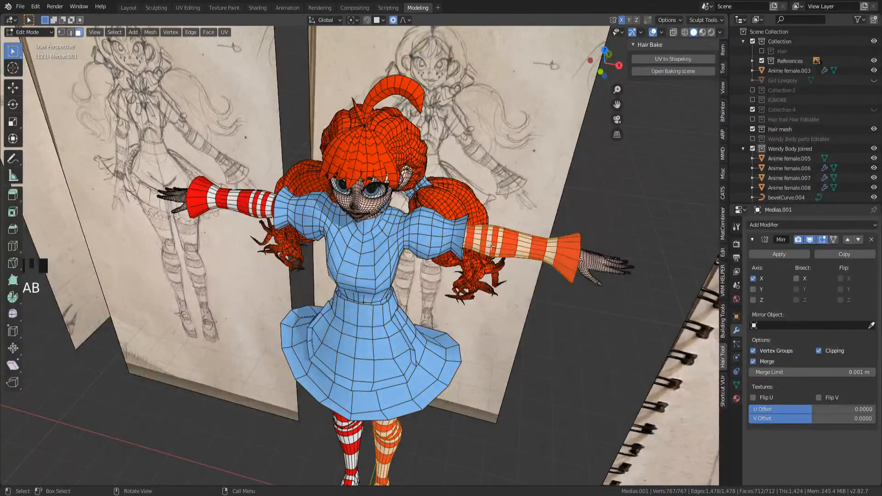
key("Tab")
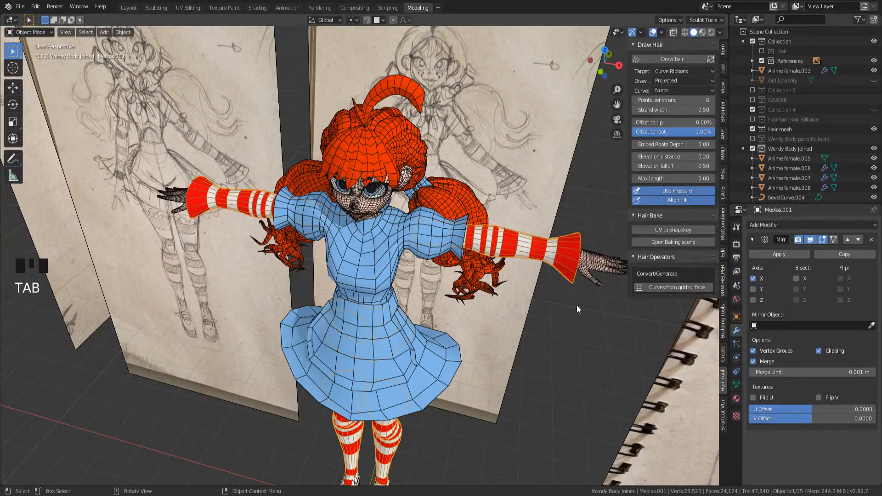
left_click(757, 258)
- Apply the Mirror modifiers of the head and body mesh and of the eye-area mesh Anime female.007
left_click(601, 268)
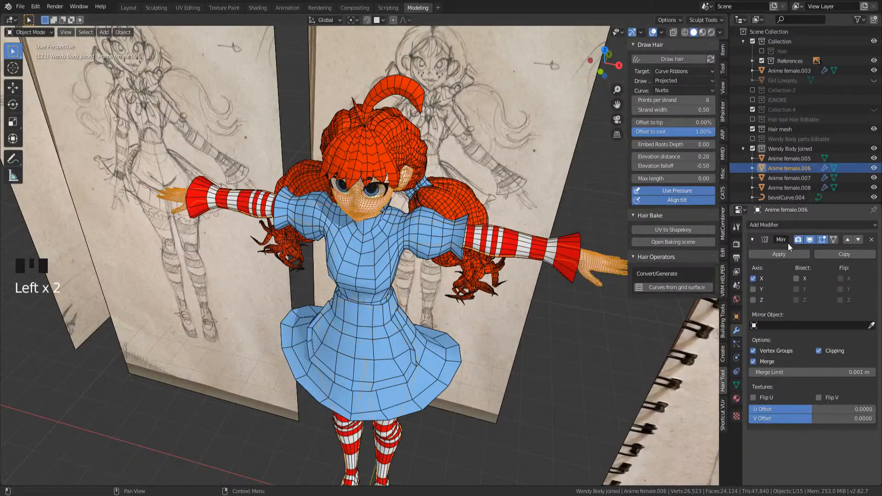
left_click(778, 253)
left_click(412, 220)
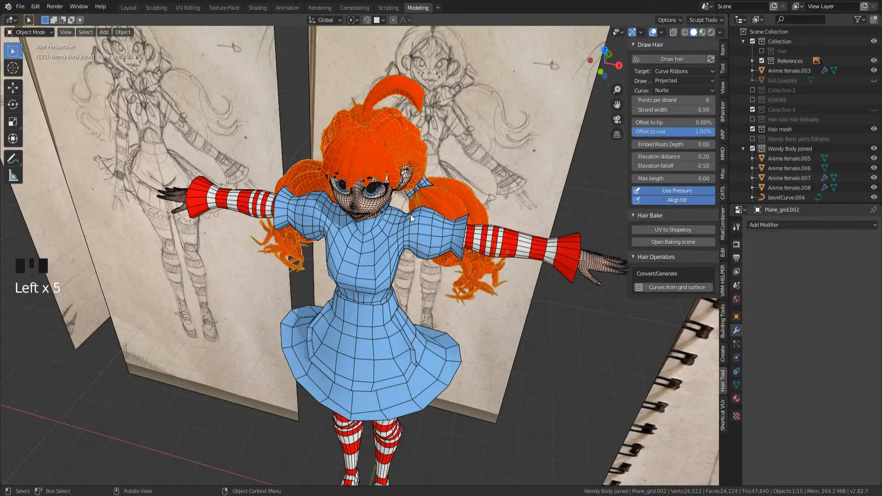
left_click(374, 190)
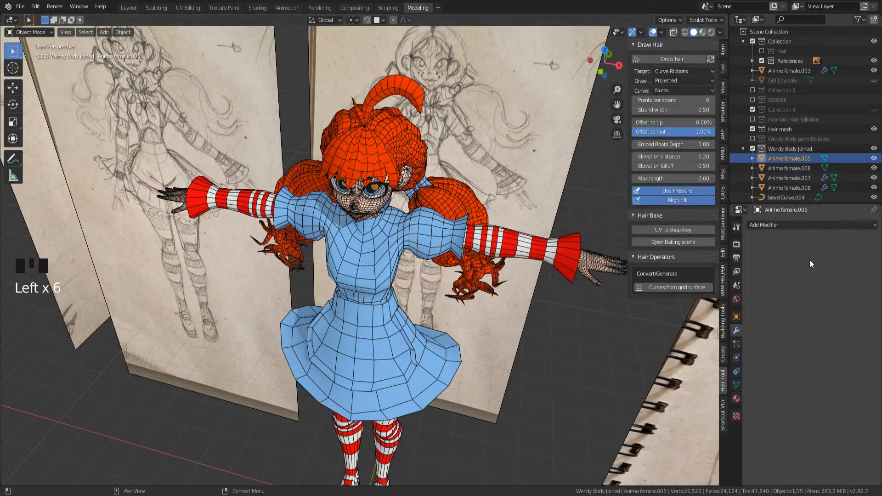
left_click(381, 193)
left_click(776, 255)
- Select the shoes and apply their Mirror modifier
middle_click_drag(413, 322, 453, 138, "shift")
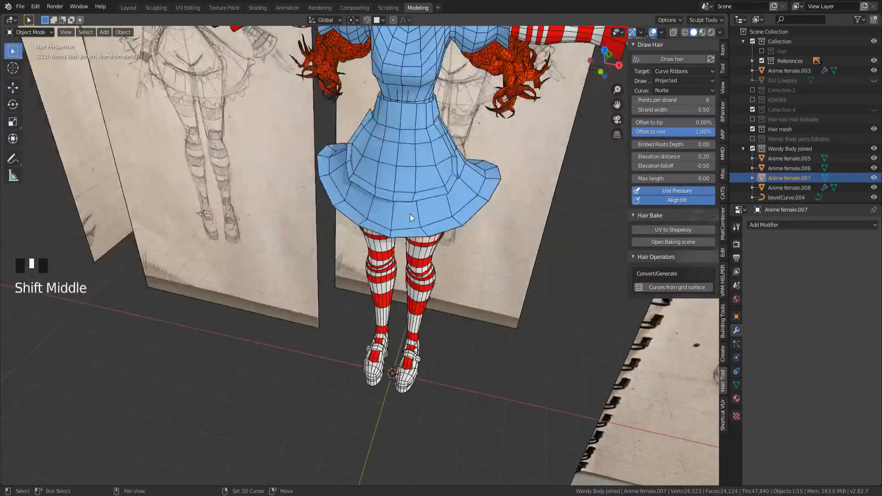
left_click(381, 363)
left_click(788, 255)
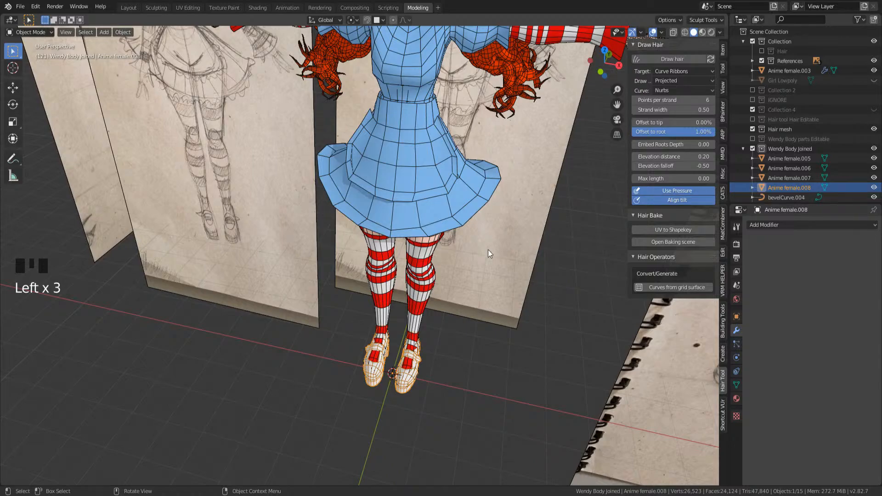
- Select the blue dress to check its modifiers and examine the whole character from several angles
middle_click_drag(427, 182, 398, 330, "shift")
scroll(404, 322, "up", 3)
scroll(397, 331, "down", 4)
middle_click_drag(343, 377, 365, 316)
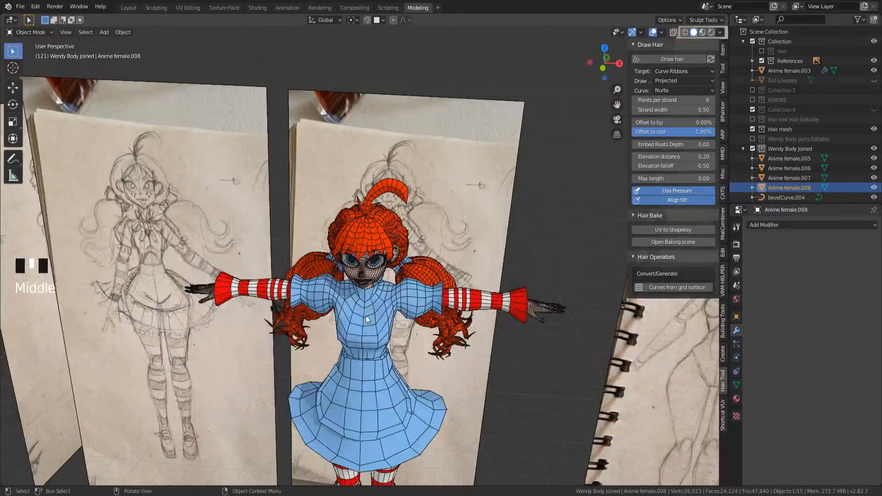
left_click(367, 314)
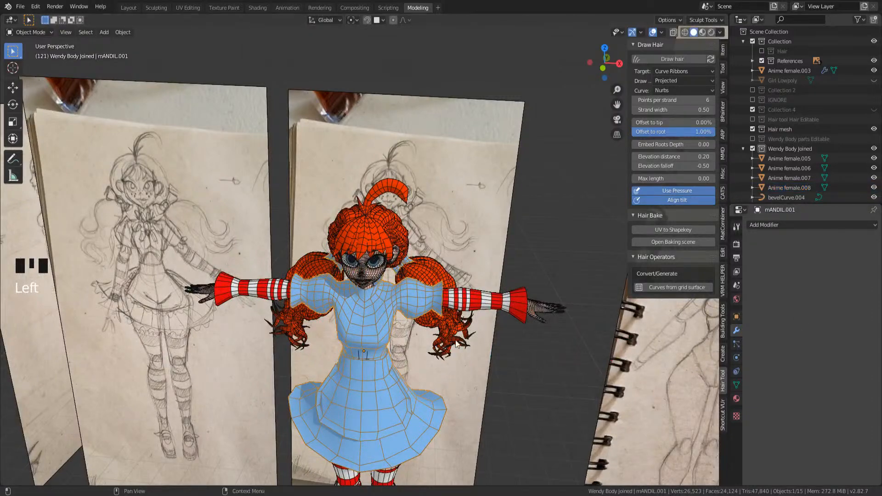
middle_click_drag(639, 359, 429, 216)
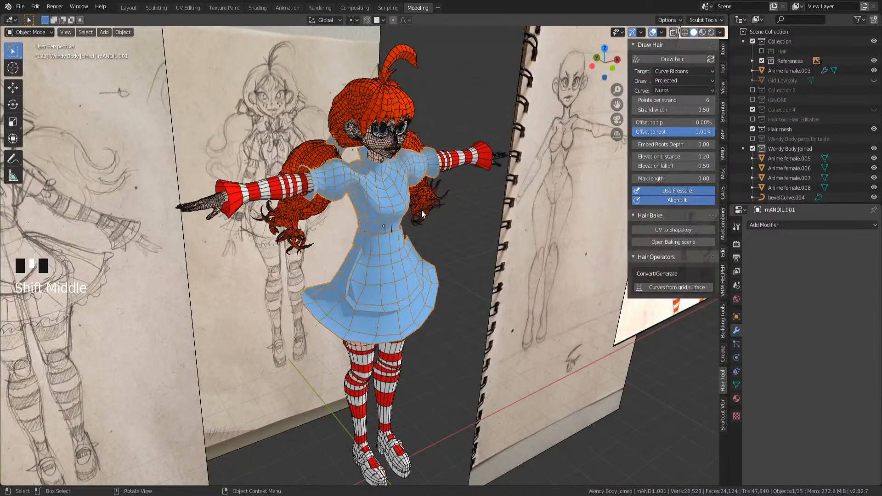
- Select the striped stockings and sleeves object together with the shoes
left_click(269, 183)
scroll(275, 189, "down", 1)
middle_click_drag(389, 343, 368, 259, "shift")
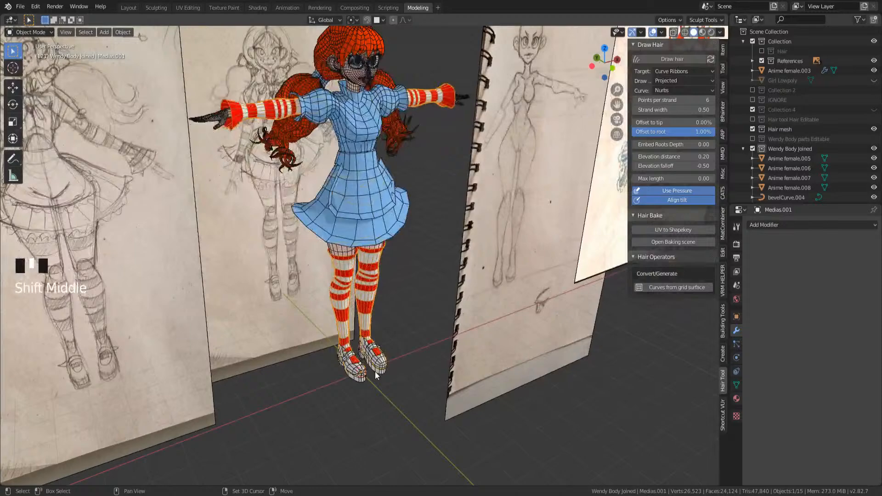
left_click(375, 371, "shift")
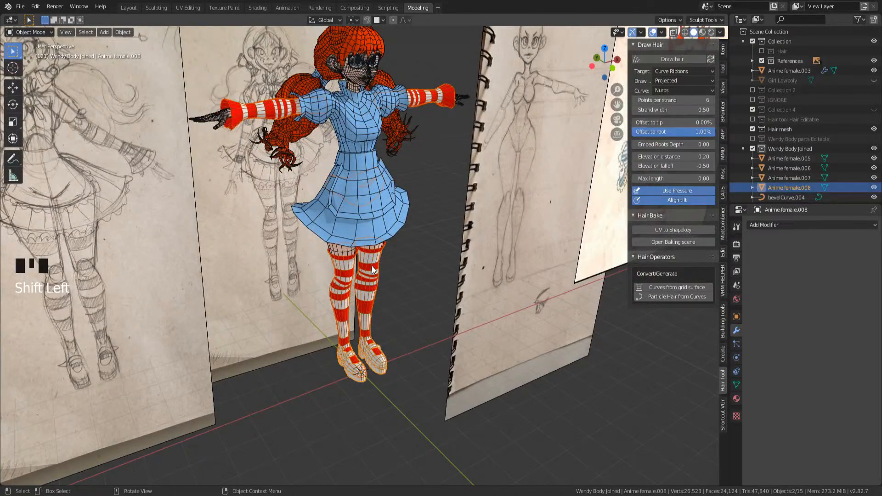
middle_click_drag(396, 285, 371, 323, "shift")
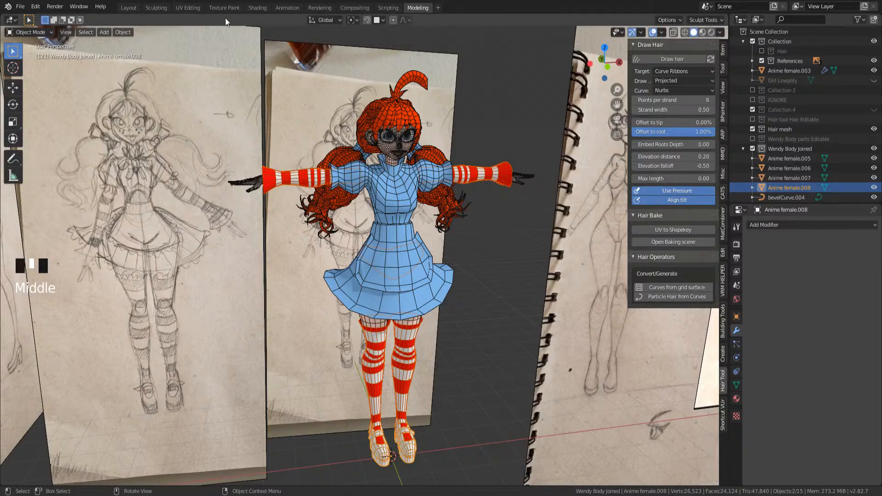
- Switch to the UV Editing workspace and show the UV layout of the striped sleeves and stockings in Edit Mode
left_click(187, 7)
middle_click_drag(505, 244, 572, 260)
scroll(573, 259, "up", 4)
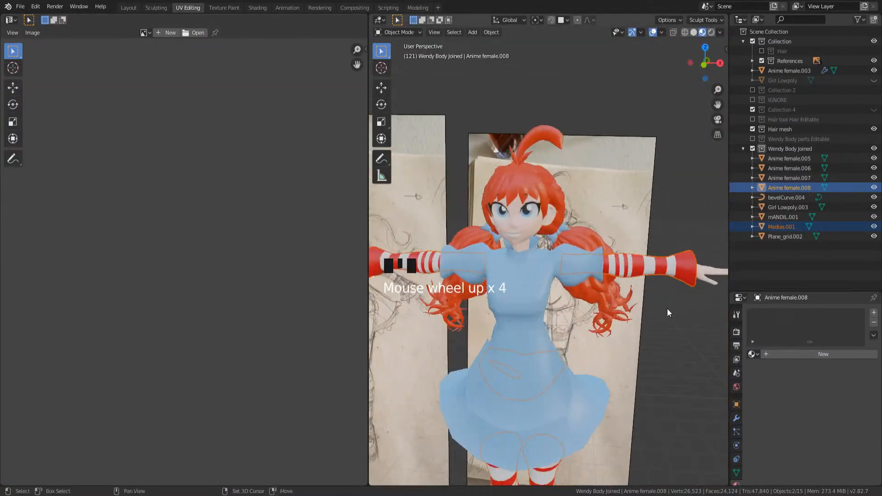
middle_click_drag(667, 307, 585, 259, "shift")
left_click(584, 256)
key("Tab")
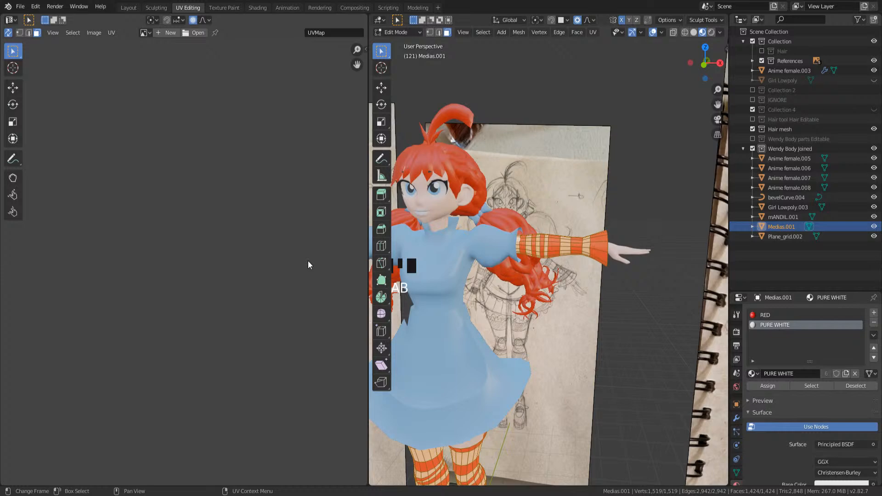
scroll(295, 282, "down", 8)
middle_click_drag(295, 282, 54, 319)
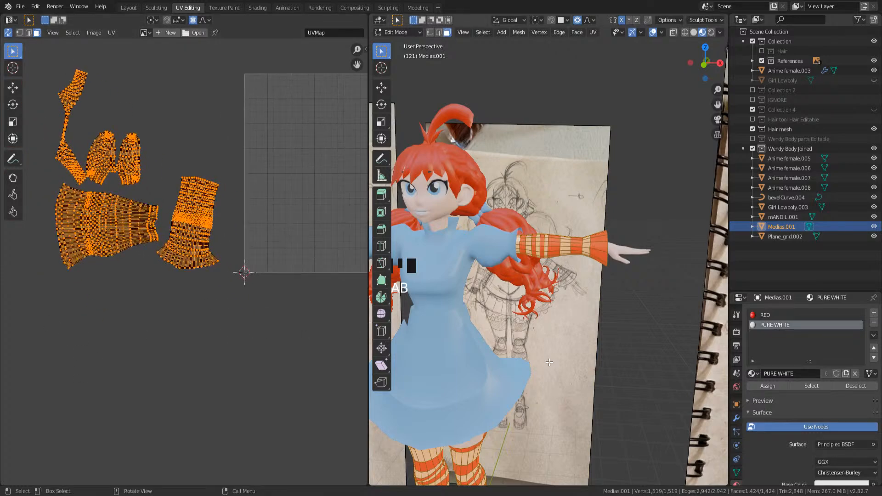
scroll(191, 220, "up", 1)
scroll(542, 341, "down", 3)
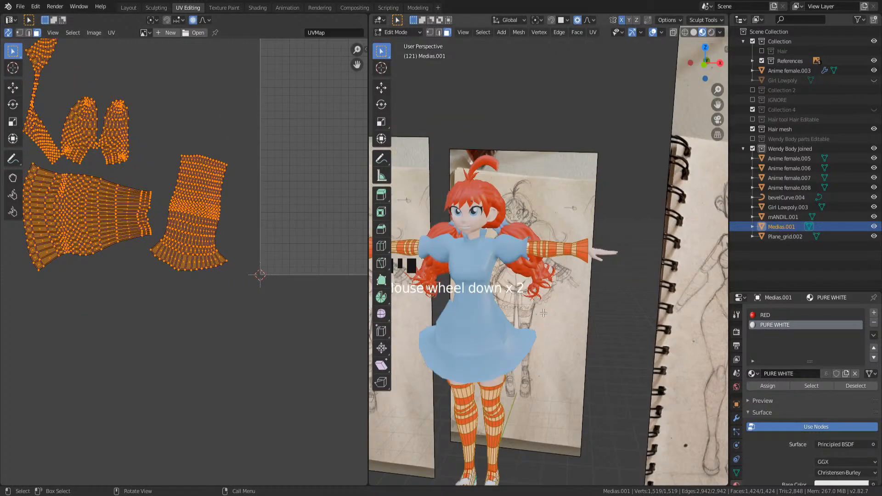
middle_click_drag(541, 342, 607, 296, "shift")
- Undo the earlier changes until the striped sleeves and stockings have their Mirror modifier back
key("ctrl+z")
key("ctrl+z")
key("ctrl+z")
key("ctrl+z")
key("ctrl+z")
key("ctrl+z")
key("ctrl+z")
key("ctrl+z")
key("ctrl+z")
key("ctrl+z")
key("ctrl+z")
key("ctrl+z")
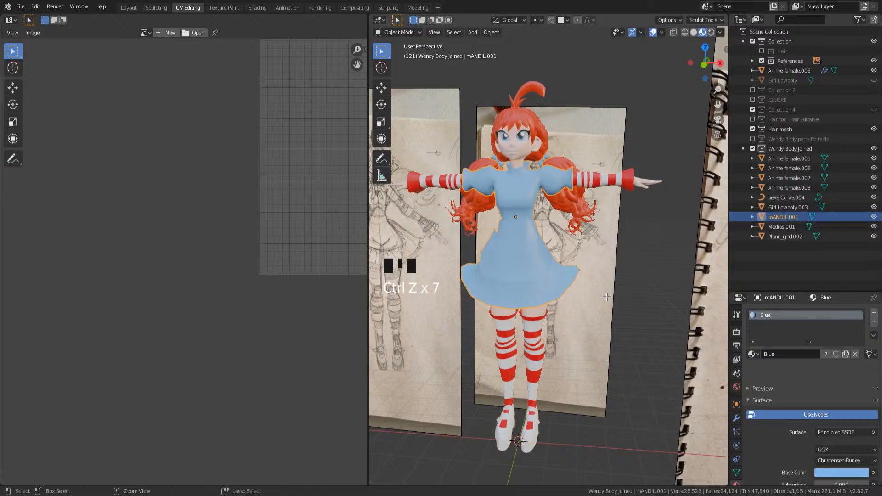
key("ctrl+z")
key("ctrl+z")
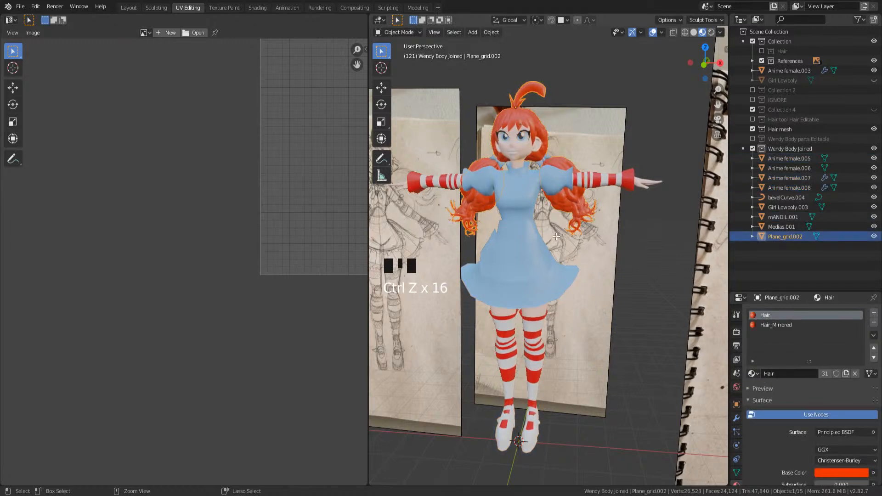
key("ctrl+z")
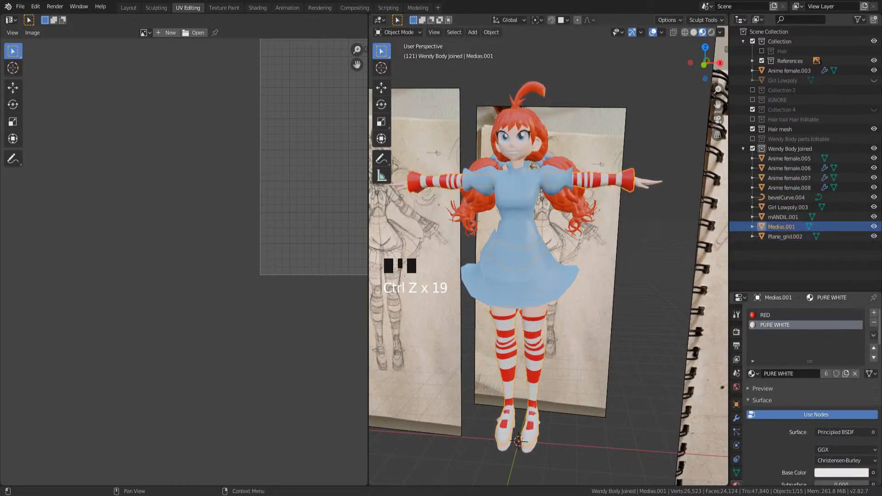
left_click(597, 180)
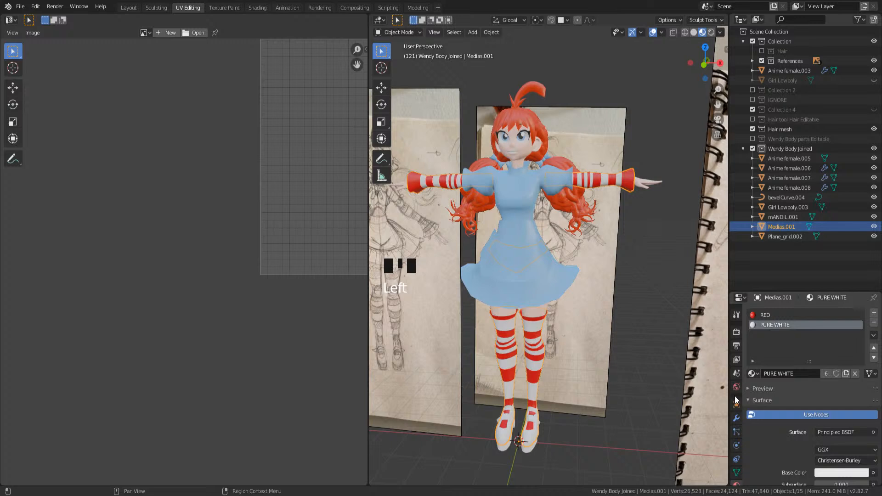
left_click(736, 418)
key("ctrl+z")
key("ctrl+z")
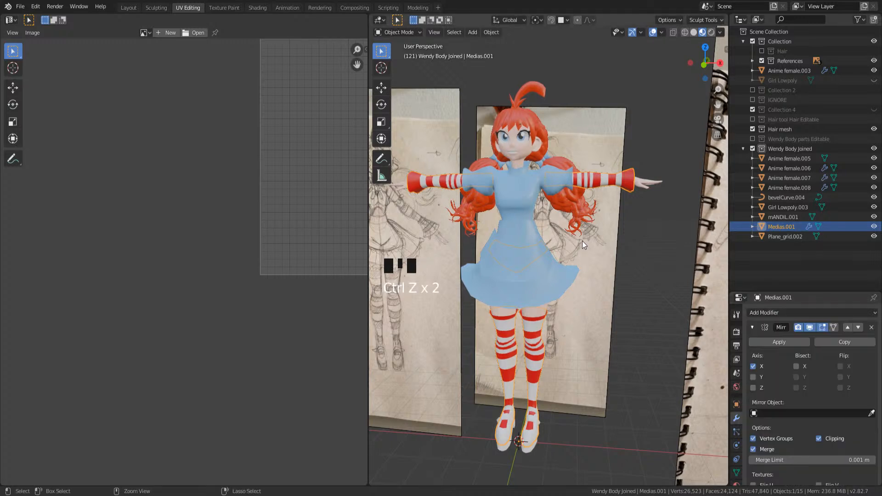
- Enter Edit Mode on the Medias.001 object and select the entire linked striped sleeve
left_click(603, 183)
left_click(601, 181)
left_click(511, 181)
left_click(591, 185)
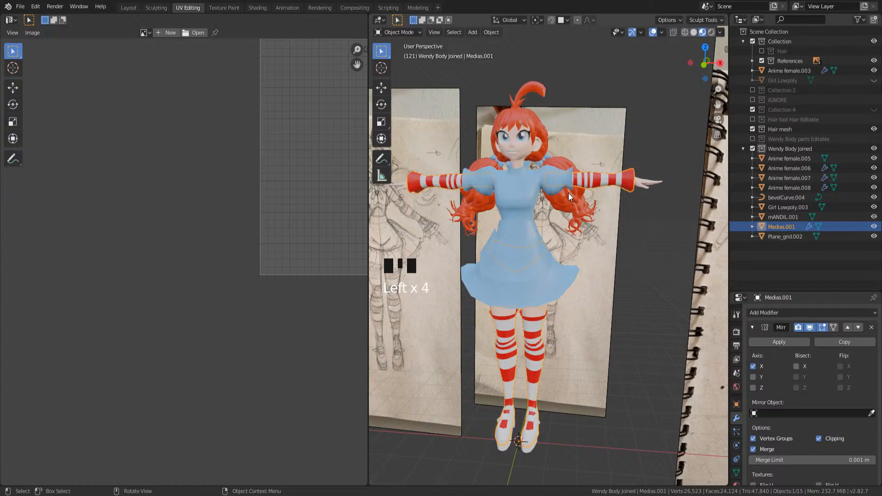
middle_click_drag(568, 193, 579, 202)
key("Tab")
scroll(579, 202, "up", 2)
middle_click_drag(553, 351, 569, 308)
left_click(568, 307)
key("ctrl+l")
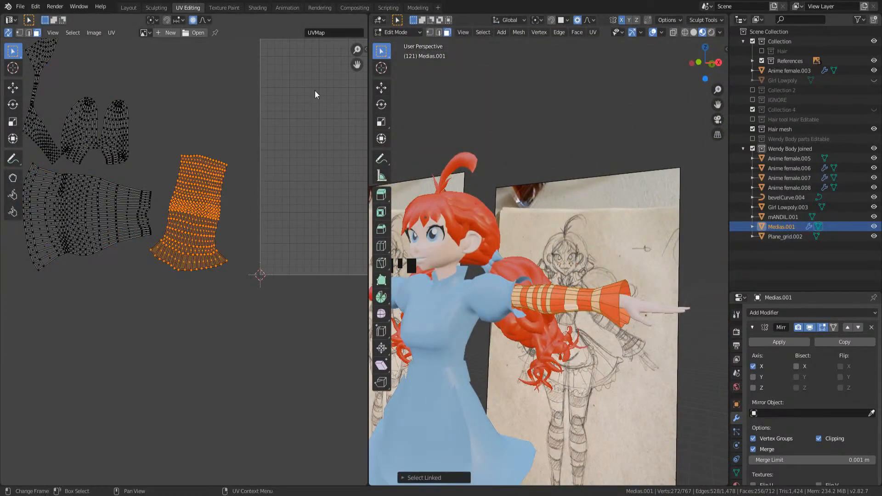
- Try unwrapping the sleeve with Follow Active Quads using the Length Average edge length mode, and undo it
left_click(594, 32)
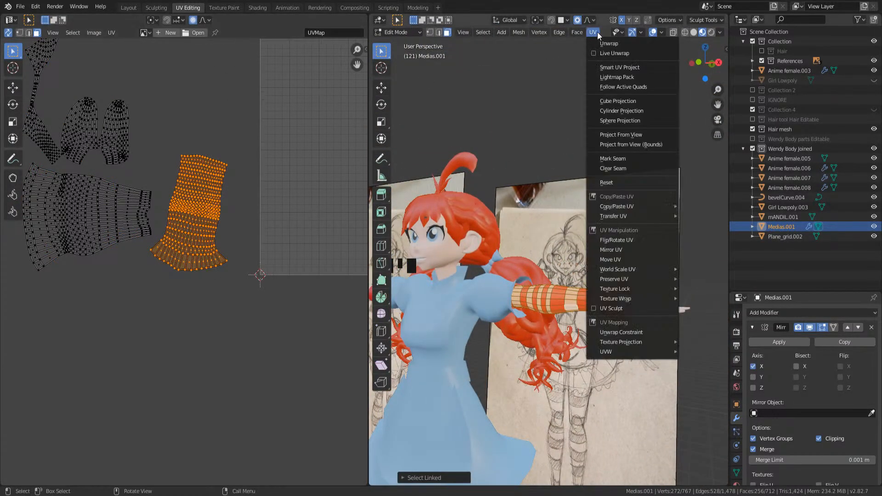
left_click(615, 88)
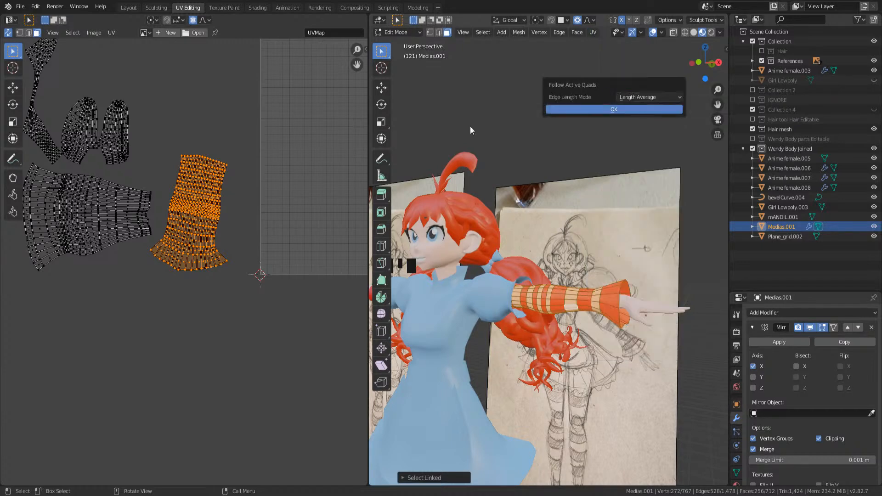
left_click(562, 108)
key("ctrl+z")
left_click(601, 31)
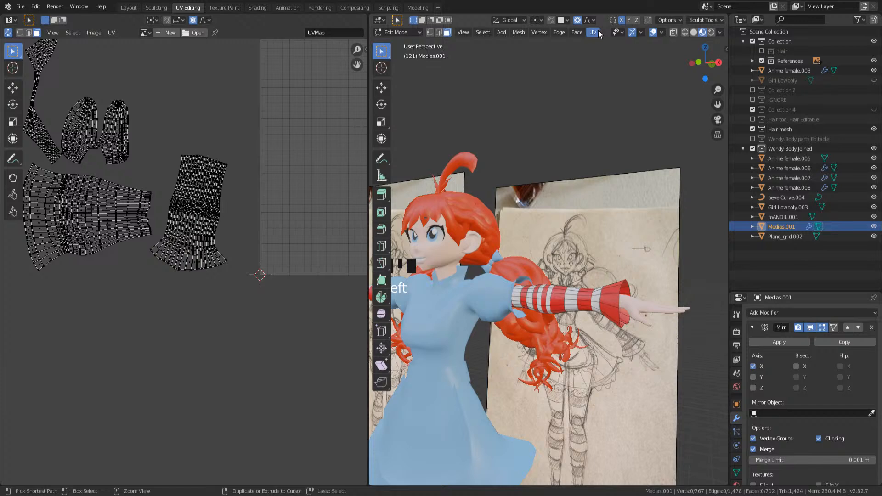
left_click(598, 31)
- Reselect the sleeve's UV island, rotate it upright and move it into the lower-left part of the UV square
key("a")
left_click_drag(252, 131, 167, 335)
key("l")
scroll(200, 249, "up", 4)
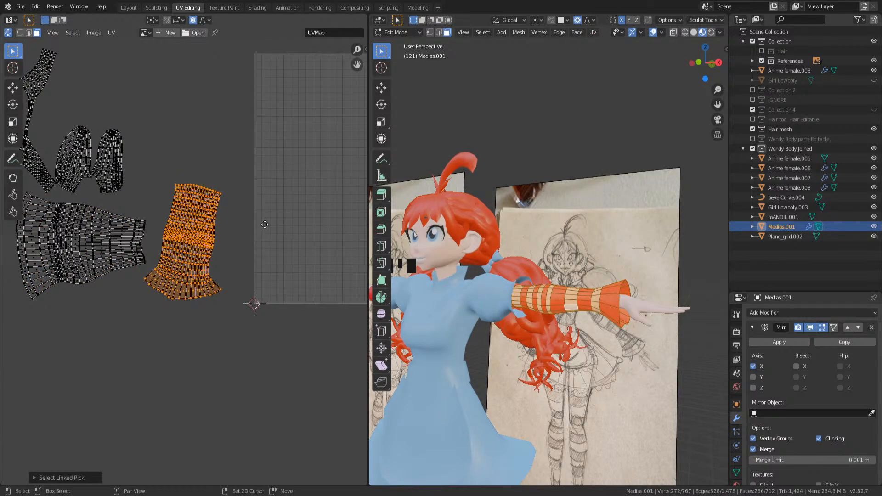
key("r")
left_click(269, 197)
key("g")
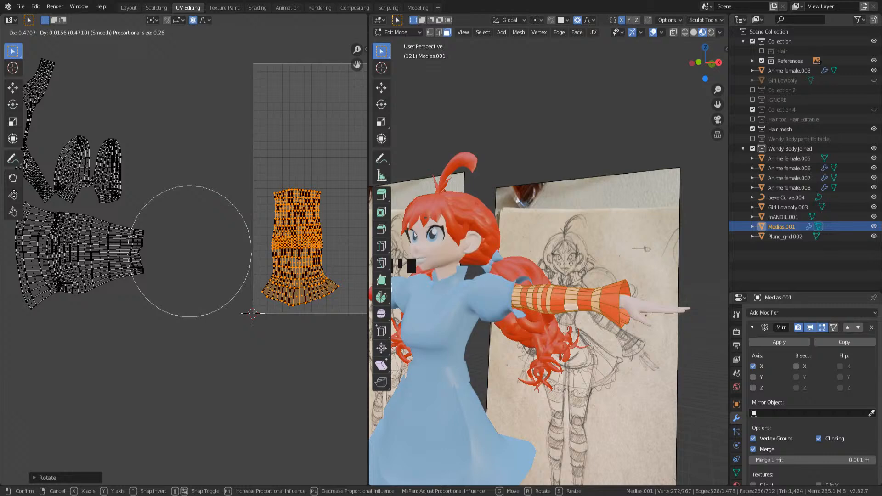
left_click(17, 195)
middle_click_drag(26, 189, 5, 203)
- Try unwrapping the sleeve with Follow Active Quads using the Even edge length mode, and undo it
left_click(592, 32)
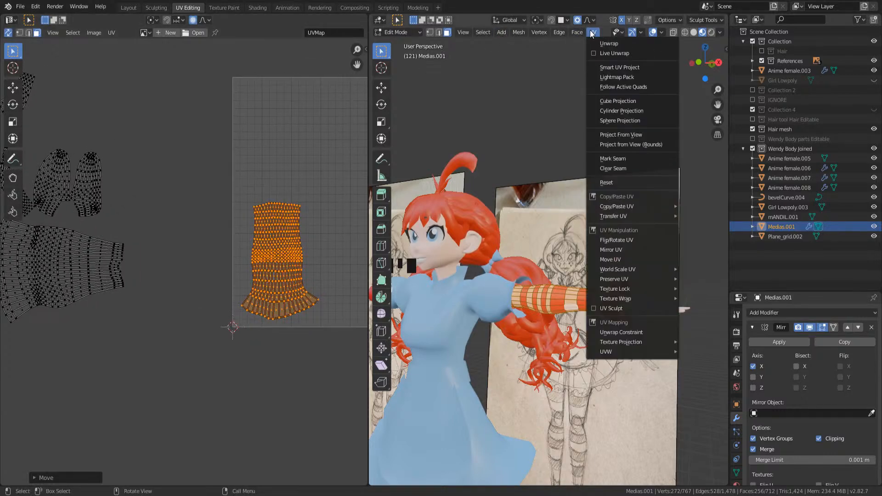
left_click(614, 84)
left_click(648, 96)
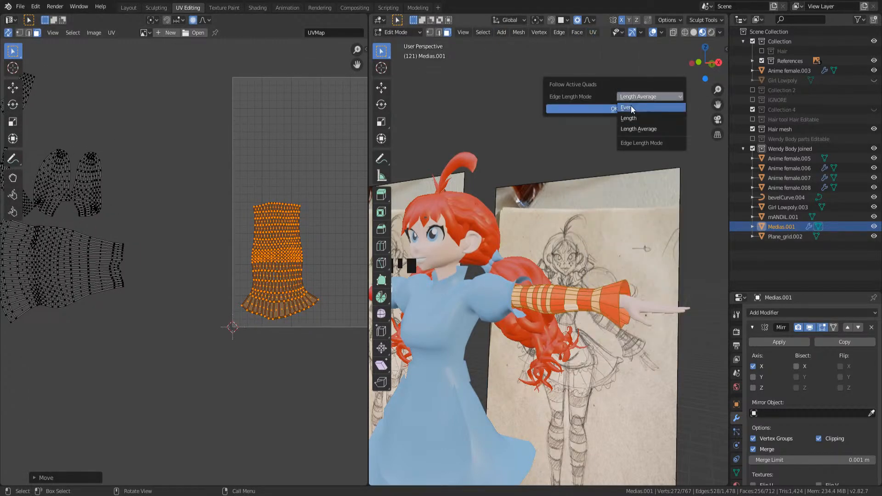
left_click(630, 106)
left_click(590, 109)
scroll(200, 219, "up", 6)
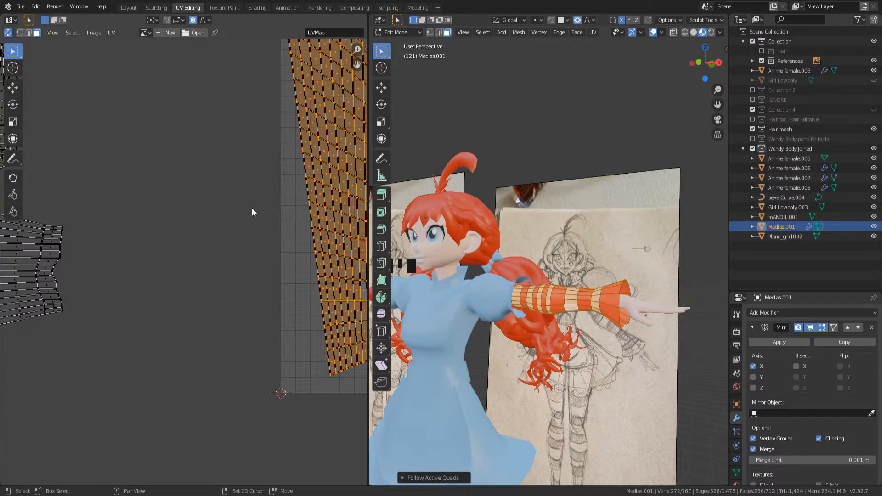
scroll(211, 274, "down", 2)
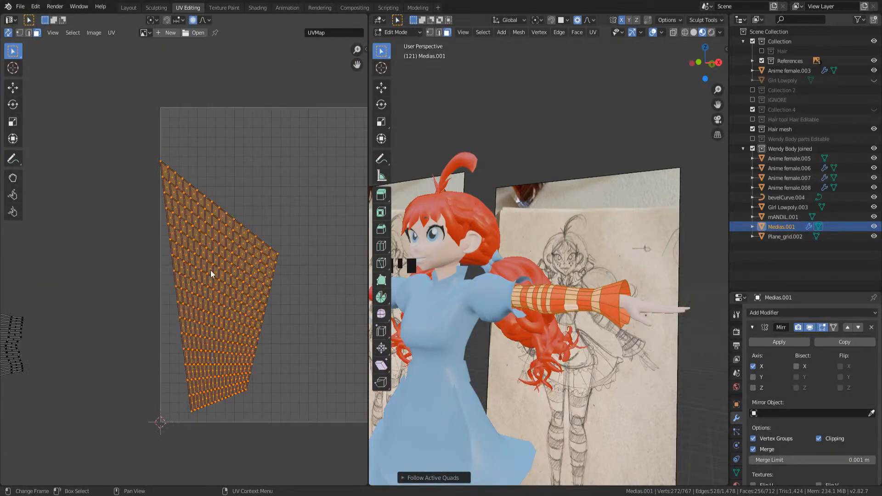
scroll(246, 315, "up", 2)
key("ctrl+z")
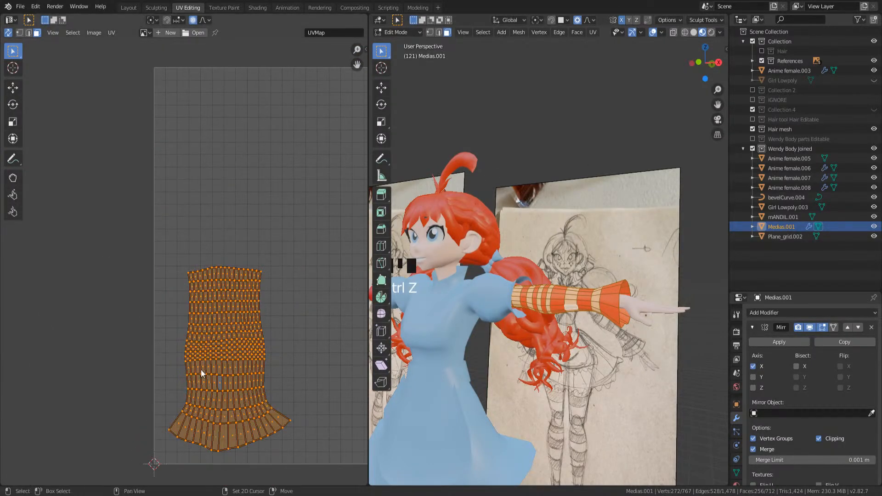
- Try unwrapping the sleeve with Follow Active Quads using the Length edge length mode, and undo it
middle_click_drag(200, 370, 215, 294, "shift")
left_click(661, 32)
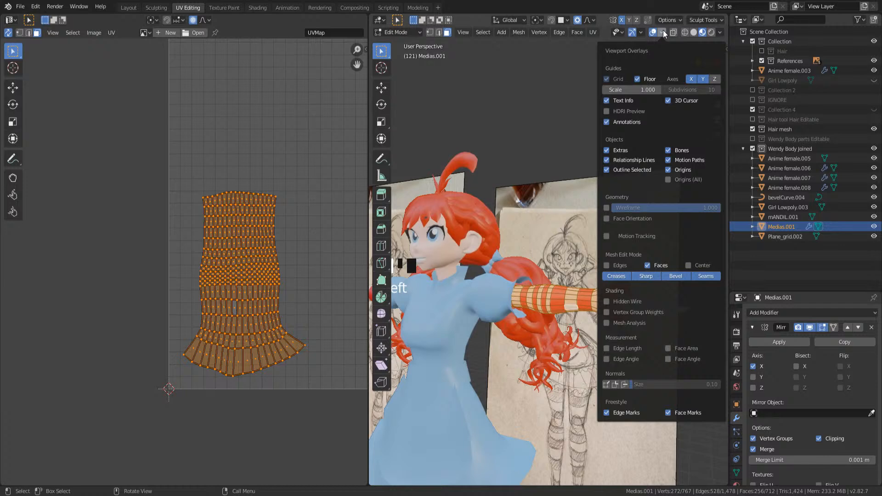
mouse_move(592, 33)
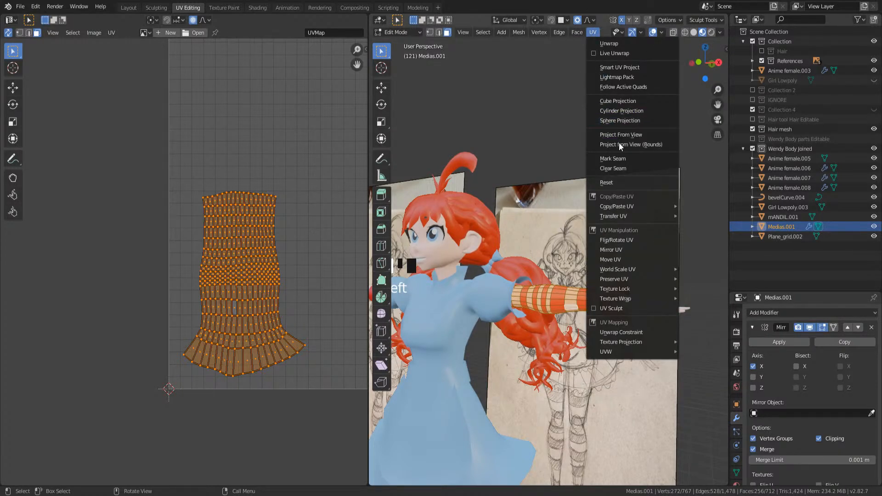
left_click(628, 87)
left_click(645, 101)
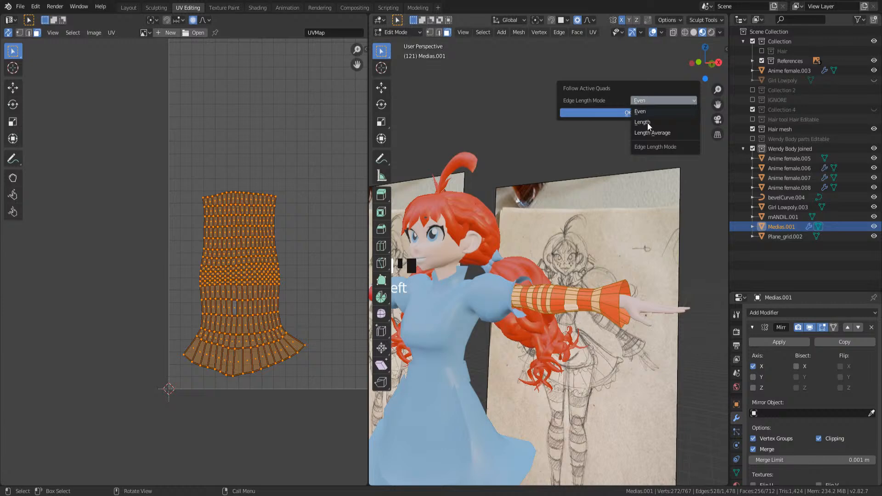
left_click(646, 122)
left_click(638, 113)
key("ctrl+z")
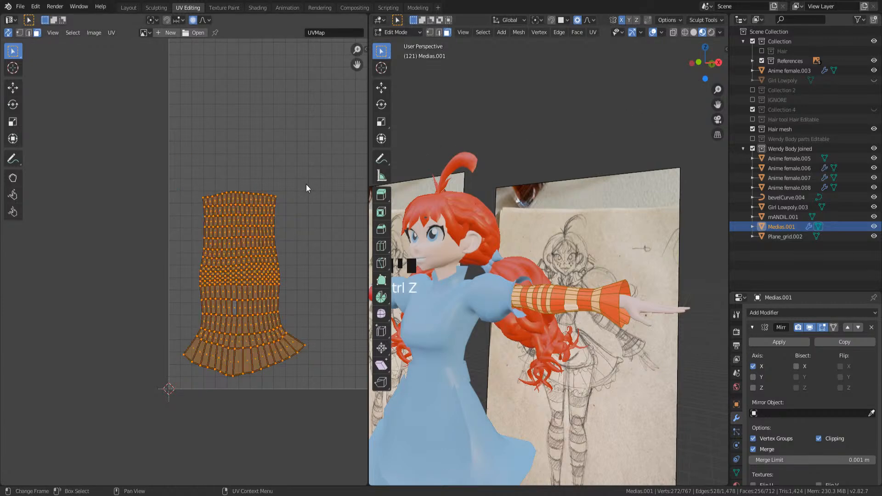
- Reposition the sleeve's UV island with the Move operation and return to Object Mode
scroll(296, 222, "down", 4)
key("a")
left_click_drag(181, 190, 262, 338)
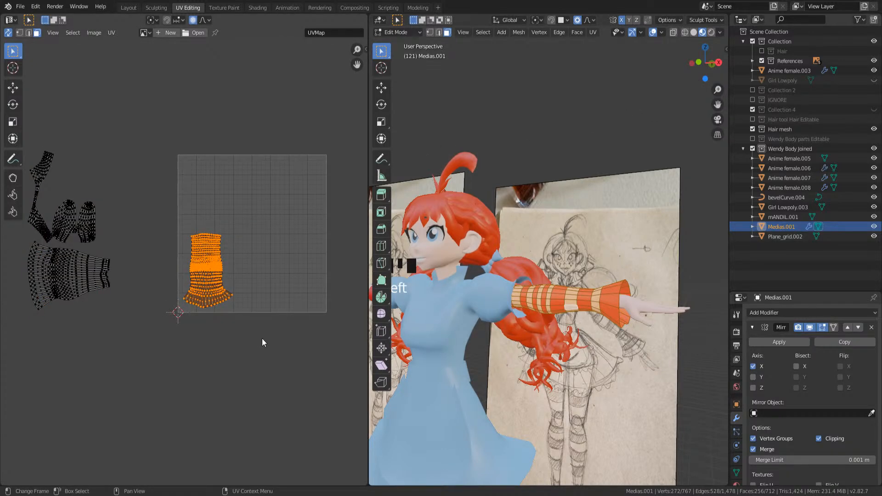
left_click_drag(182, 225, 262, 329)
key("g")
left_click(201, 330)
key("Tab")
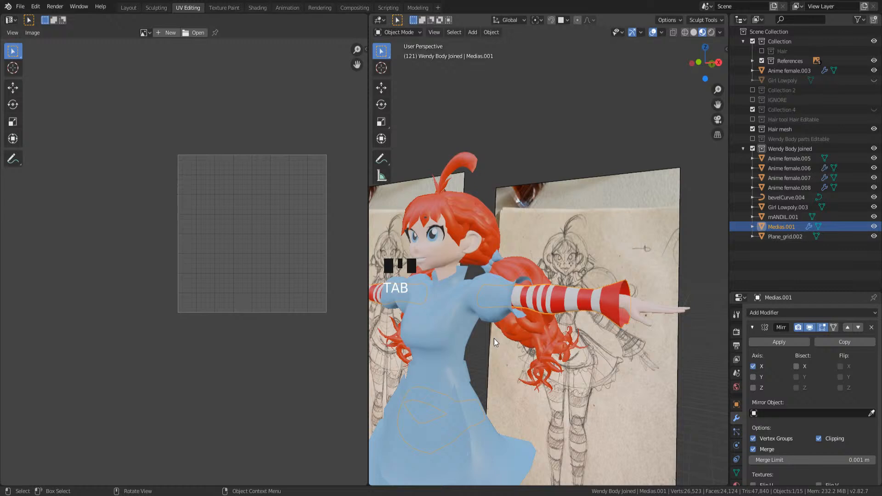
- Apply the Mirror modifier on the sleeves and stockings object Medias.001 and on the skin object Anime female.006
left_click(532, 306)
left_click(781, 227)
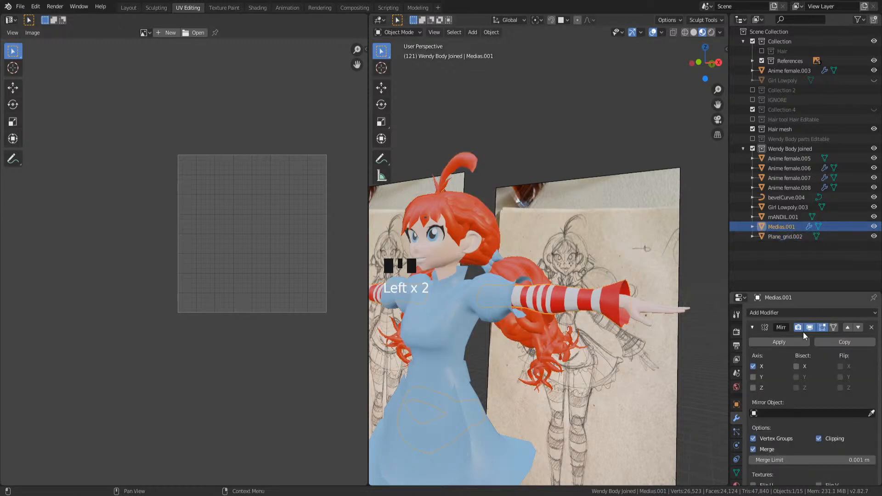
left_click(778, 342)
left_click(514, 302)
left_click(448, 252)
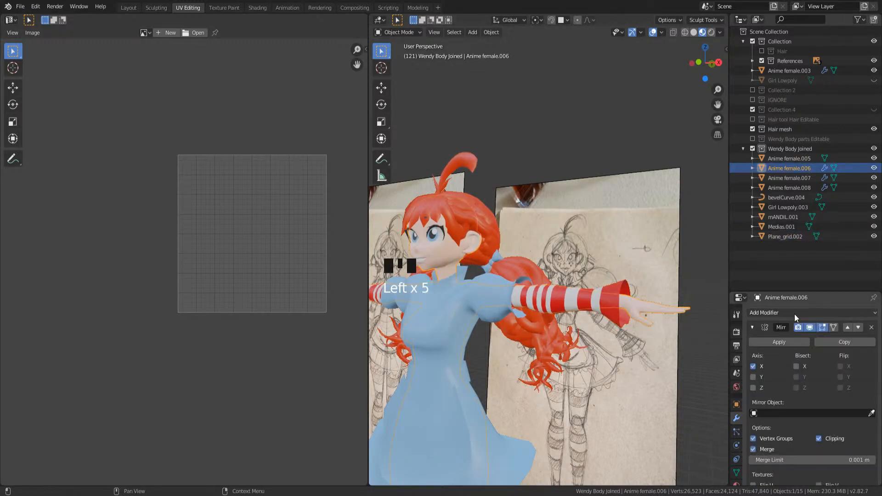
left_click(780, 342)
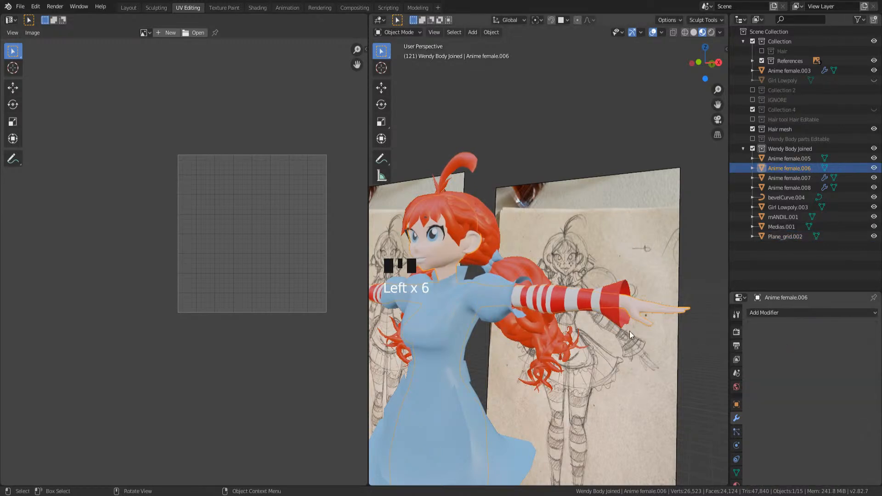
- Apply the Mirror modifier on the eye details object Anime female.007
left_click(437, 238)
left_click(786, 344)
mouse_move(4, 257)
middle_mouse_down()
mouse_move(193, 185)
mouse_move(195, 222)
mouse_move(12, 257)
middle_mouse_up()
middle_click_drag(399, 292, 490, 197, "shift")
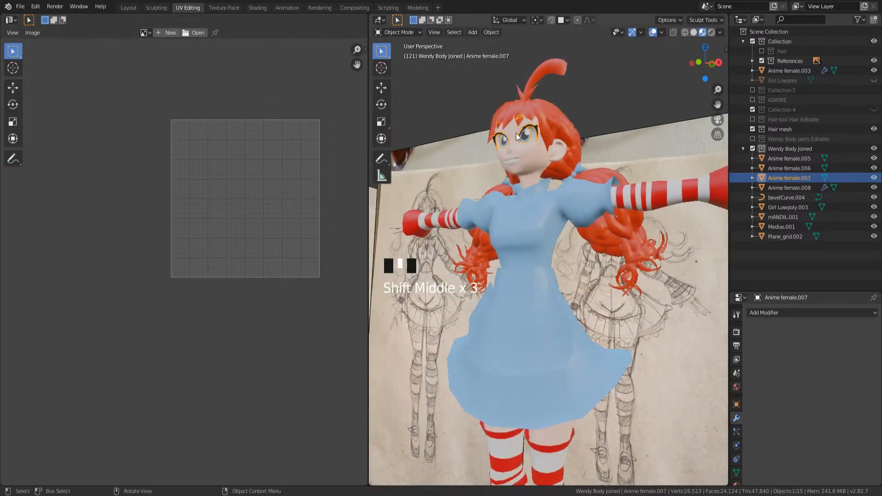
- Apply the Mirror modifier on the shoes object Anime female.008
left_click(541, 179)
scroll(541, 178, "down", 2)
left_click(780, 187)
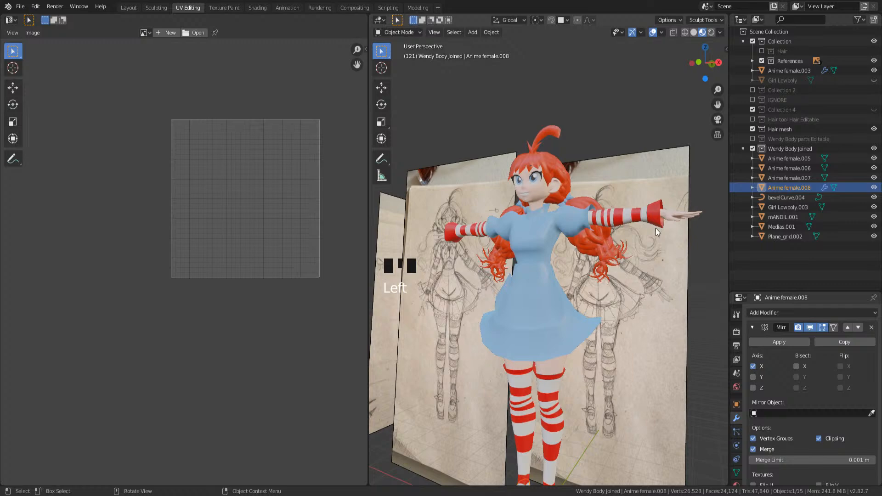
middle_click_drag(655, 227, 539, 158, "shift")
left_click(763, 342)
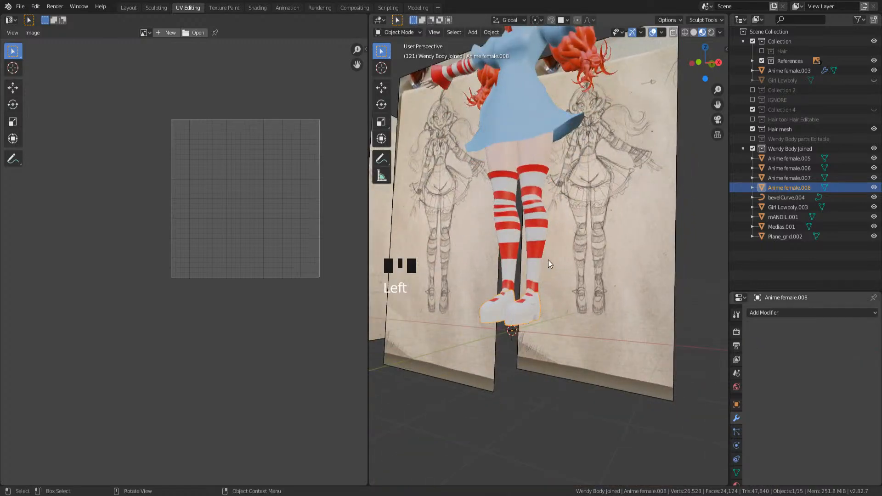
- Join the sleeves and stockings object Medias.001 into the shoes object Anime female.008, and save the file
left_click(531, 252)
left_click(510, 313, "shift")
right_click(517, 279)
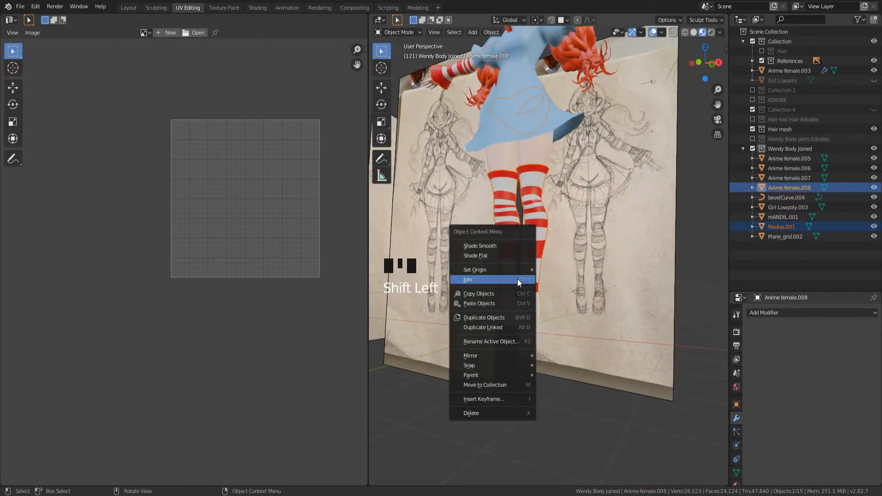
left_click(518, 279)
middle_click_drag(582, 145, 671, 175)
middle_click_drag(476, 309, 562, 323)
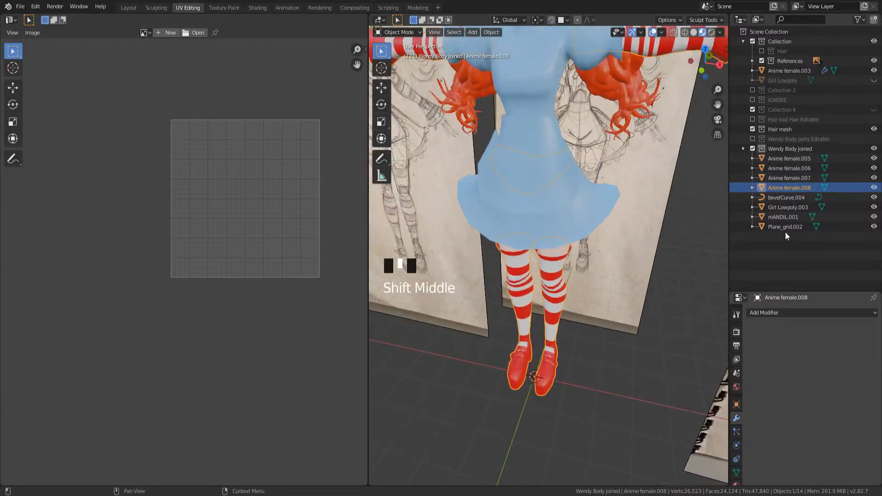
middle_click_drag(505, 372, 497, 280, "shift")
middle_click_drag(497, 280, 539, 275, "shift")
key("ctrl+s")
- Rename the dress object mANDIL.001 as Dress
left_click(550, 315)
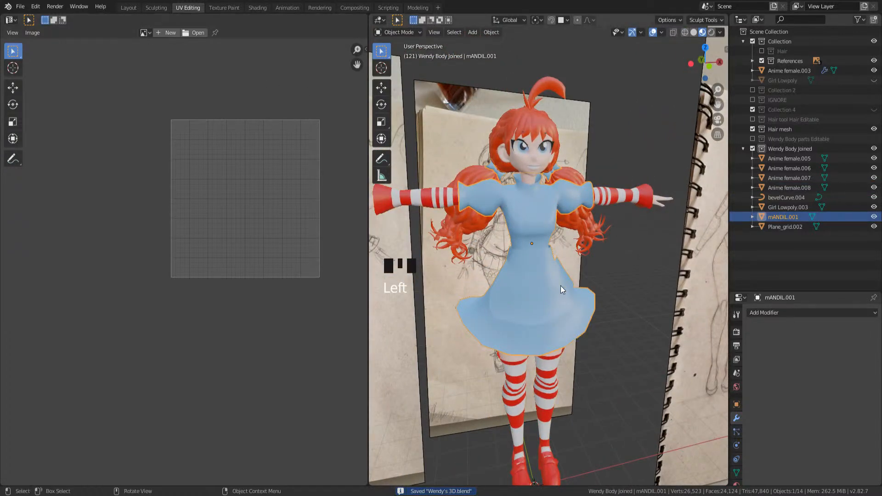
middle_click_drag(561, 285, 543, 273)
scroll(611, 276, "up", 3)
scroll(540, 274, "down", 4)
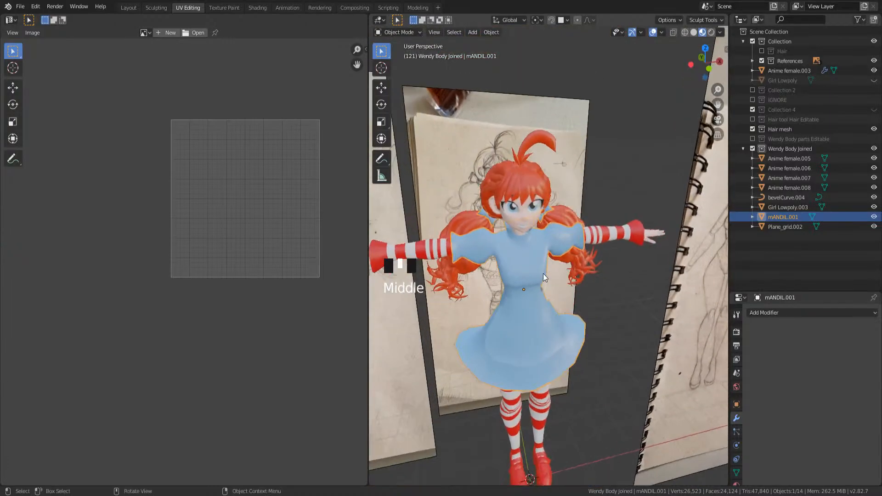
left_click(531, 297)
key("F2")
type("D")
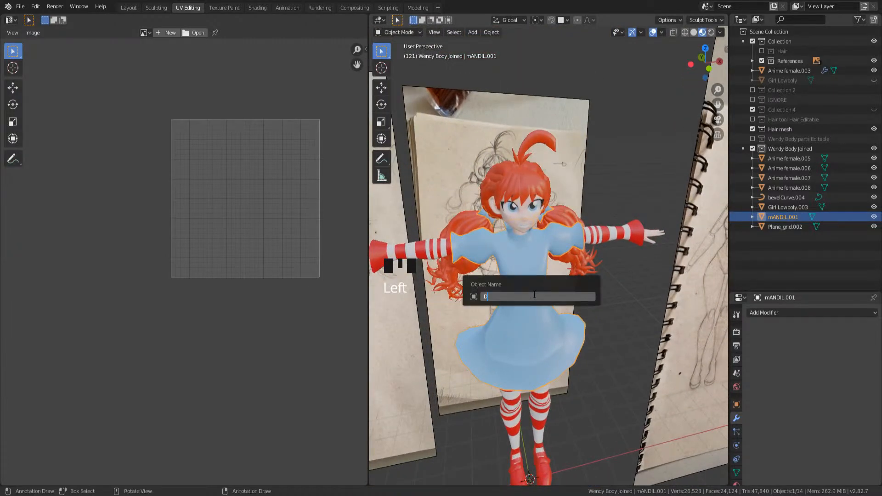
type("ress")
key("Return")
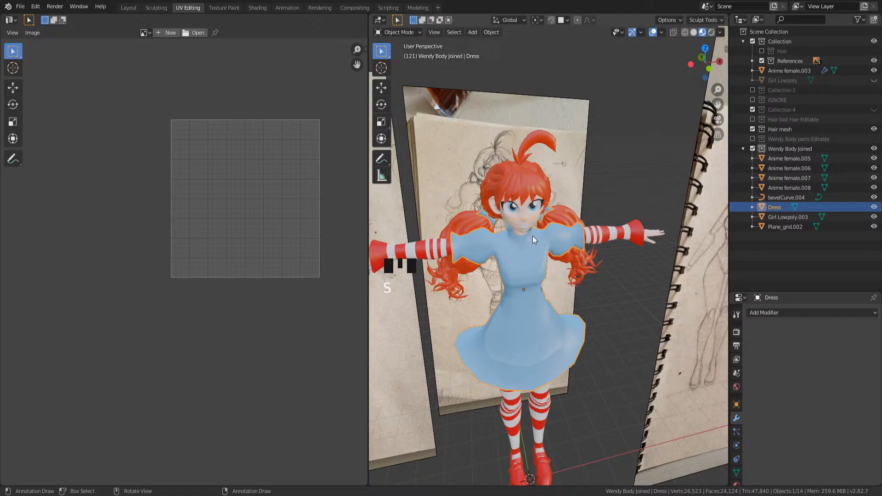
- Rename the skin object Anime female.006 as Body and the hair object Plane_grid.002 as Hair
left_click(522, 225)
key("F2")
type("Body")
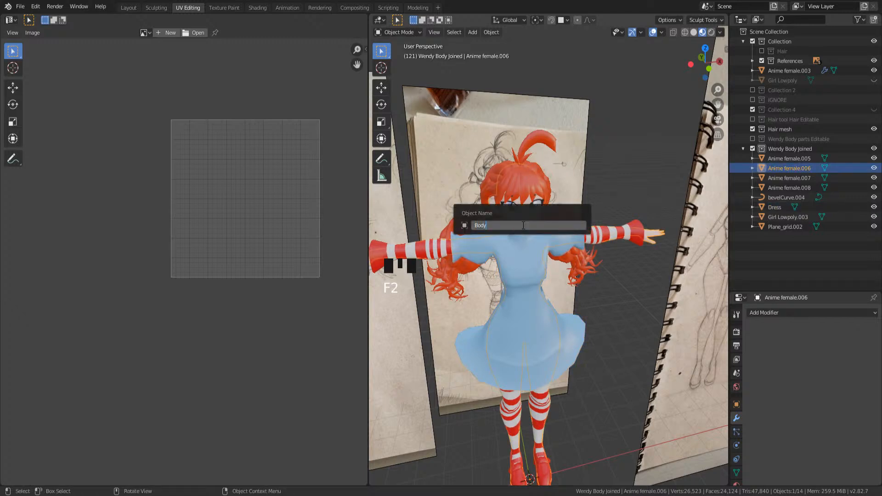
key("Return")
left_click(544, 176)
key("F2")
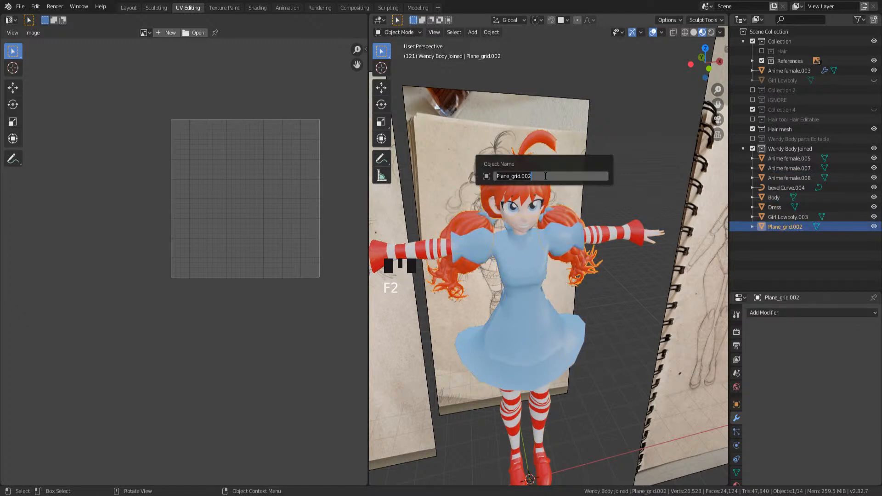
type("Hair")
key("Return")
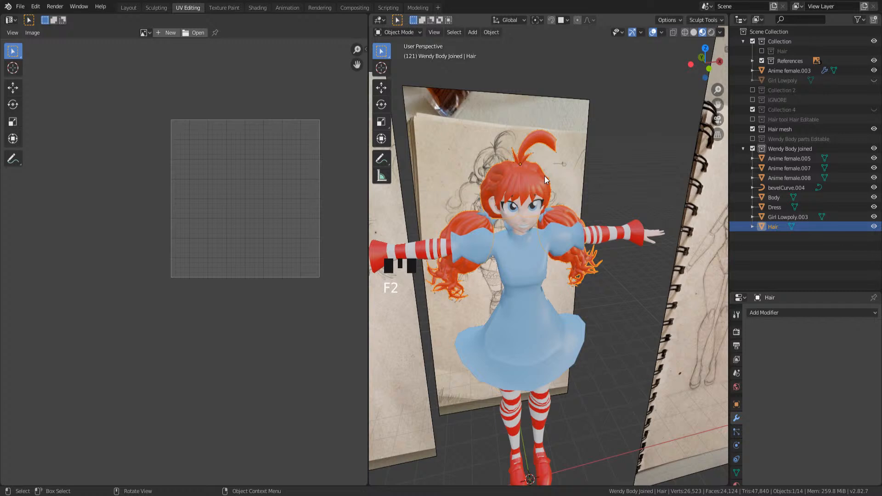
- Rename the joined sleeves, stockings and shoes object Anime female.008 as Stokings
left_click(623, 236)
key("F2")
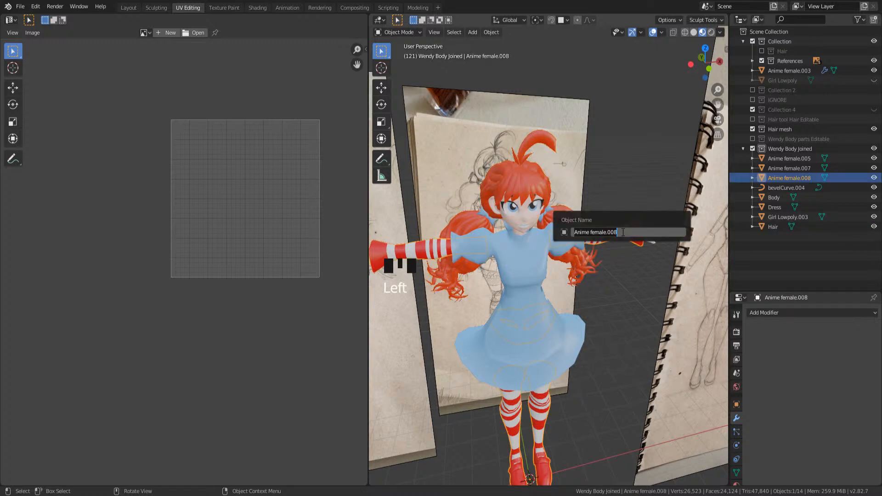
type("Stokings")
key("Return")
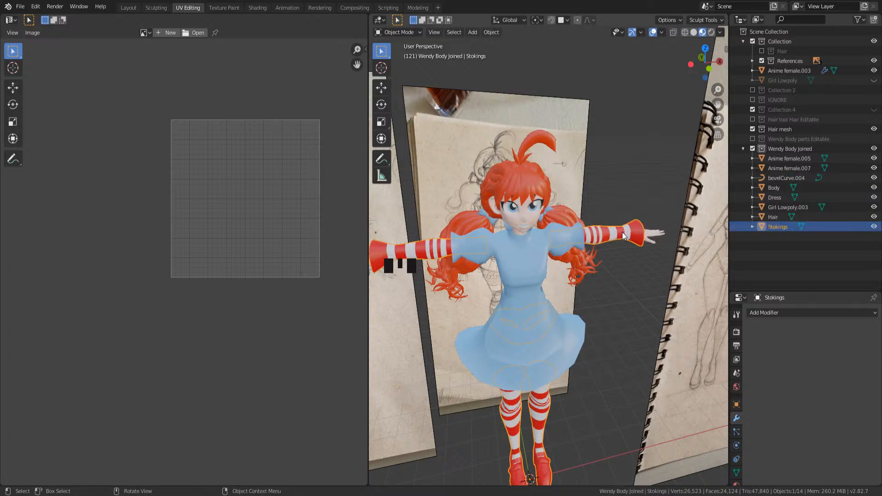
- Join the eye details object Anime female.007 into the Body object
left_click(777, 167)
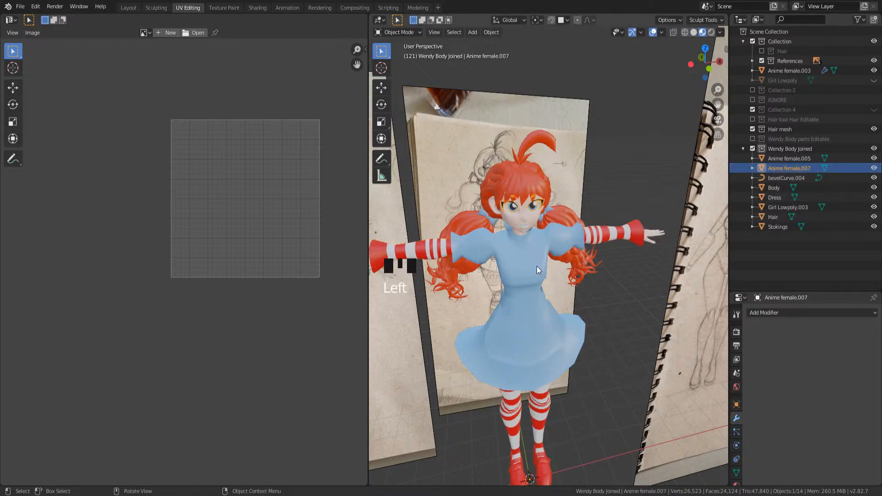
scroll(525, 207, "up", 3)
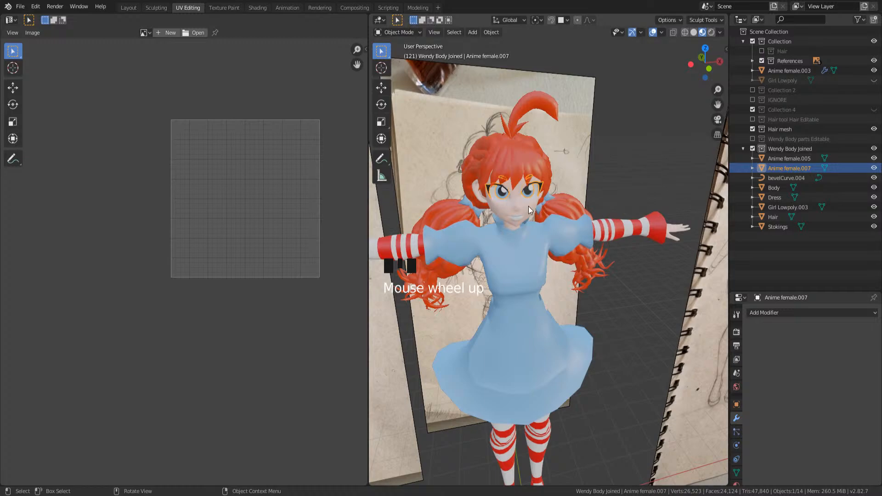
middle_click_drag(527, 207, 551, 299, "shift")
left_click(564, 299, "shift")
right_click(556, 296)
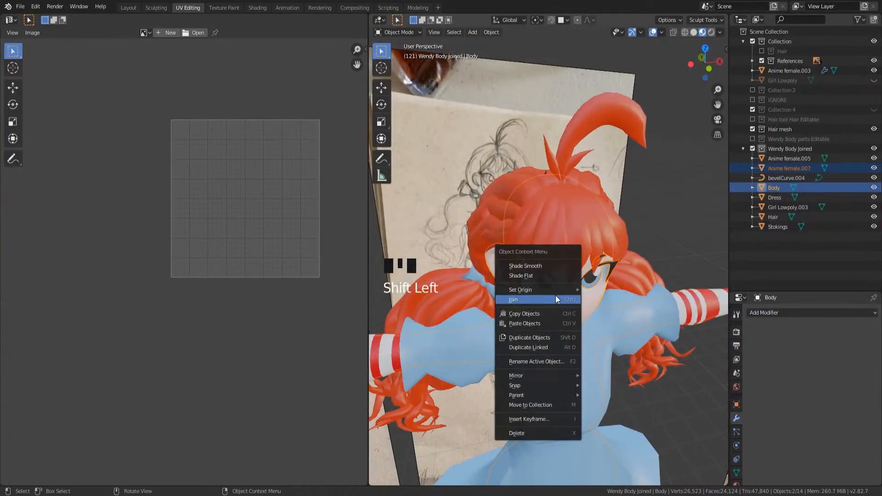
right_click(565, 303)
- Join the Body object into the mouth object Girl Lowpoly.003, using wireframe display to pick it, and restore the shaded display
key("shift+z")
left_click(570, 318)
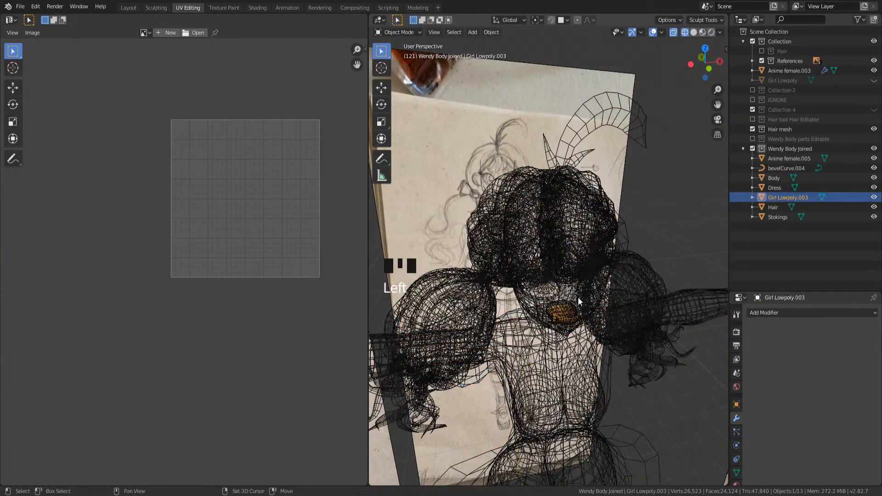
left_click(568, 317, "shift")
middle_click_drag(569, 317, 606, 290)
scroll(553, 288, "up", 3)
left_click(609, 290)
left_click(609, 290)
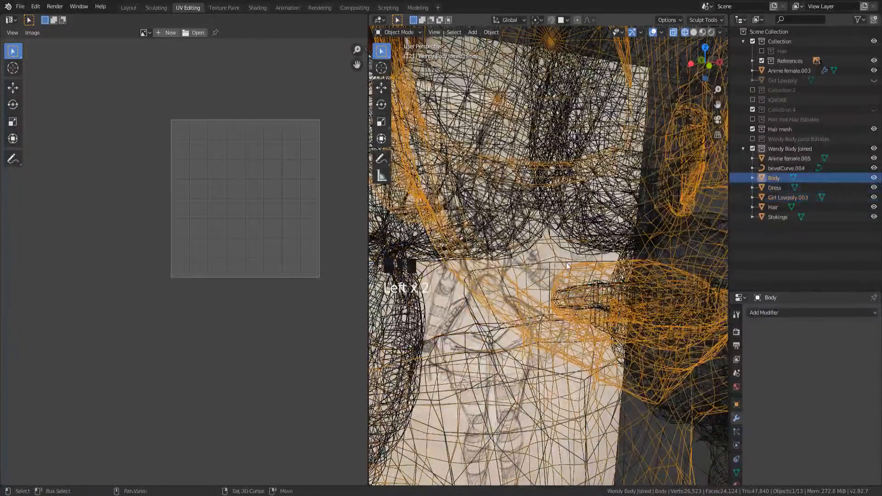
left_click(580, 292, "shift")
right_click(579, 239)
left_click(580, 239)
scroll(577, 241, "down", 3)
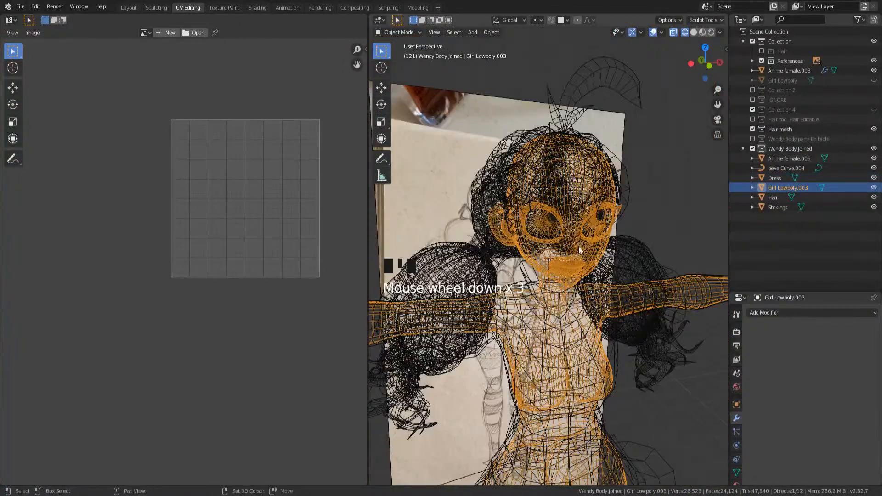
key("shift+z")
- Rename the joined object Girl Lowpoly.003 as Body
key("F2")
type("B")
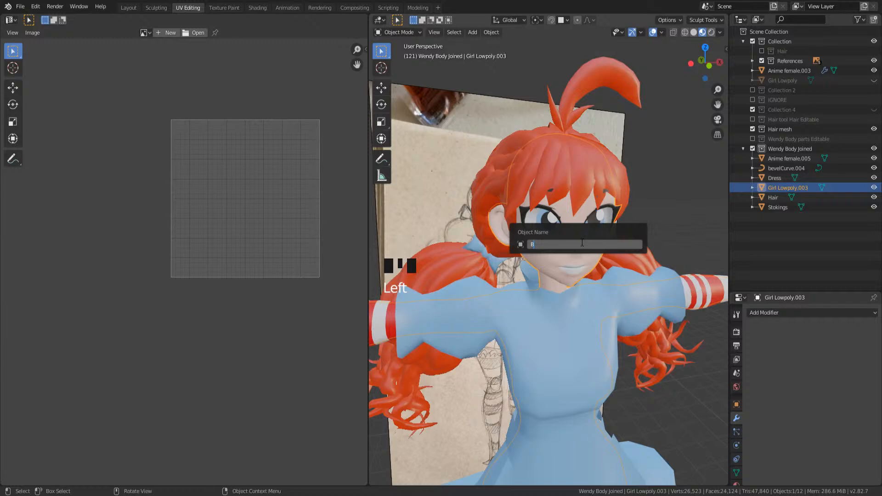
type("ody")
key("Return")
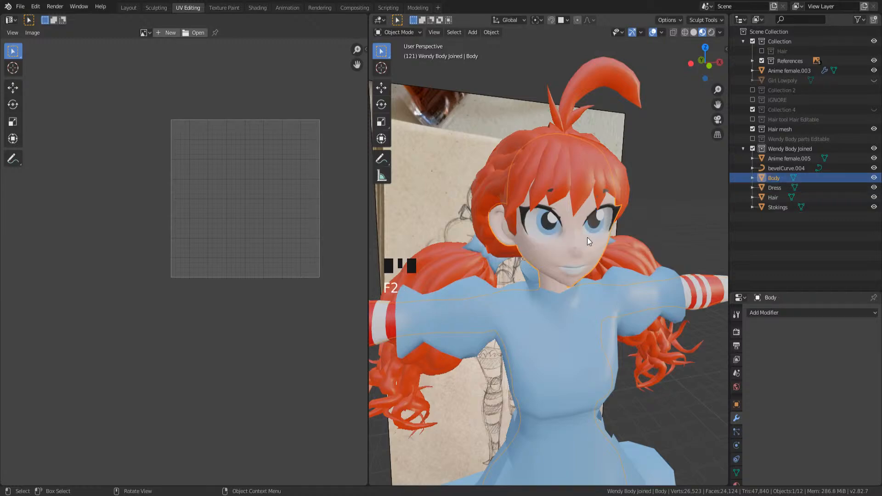
- Move the leftover curve bevelCurve.004 away from the character and delete it
scroll(587, 238, "down", 3)
left_click(784, 168)
scroll(585, 211, "down", 3)
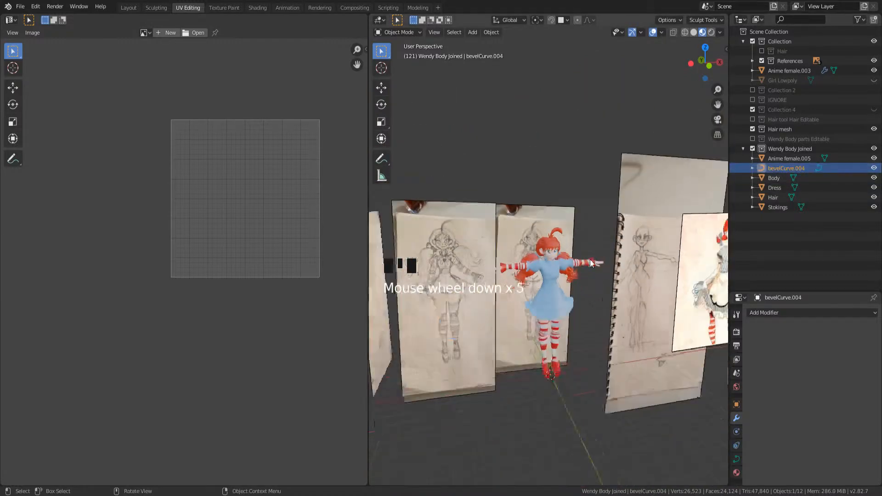
key("g")
left_click(585, 211)
scroll(585, 212, "up", 2)
scroll(585, 212, "up", 3)
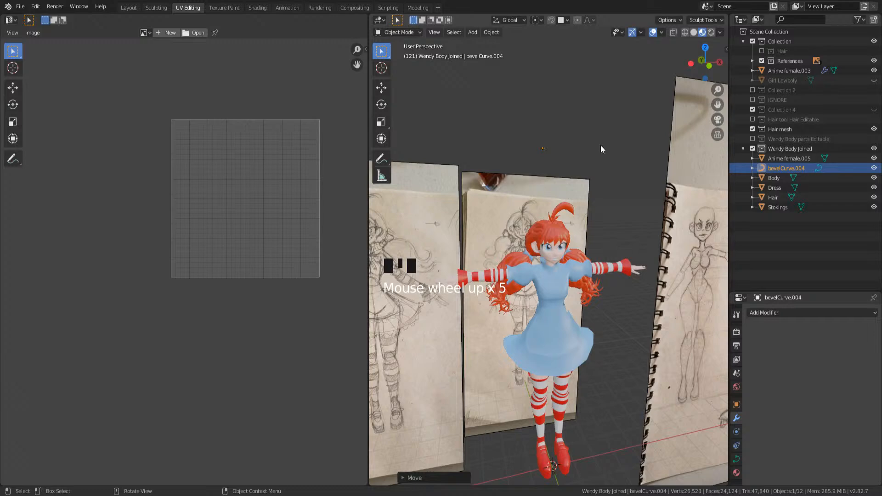
left_click(544, 146)
key("Delete")
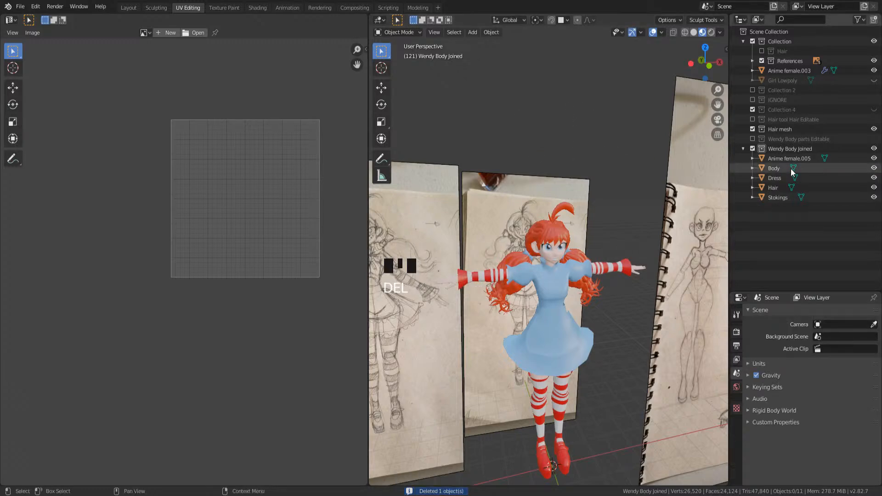
- Try moving the object Anime female.005 to identify it, and undo the move
left_click(780, 159)
key("g")
left_click(600, 229)
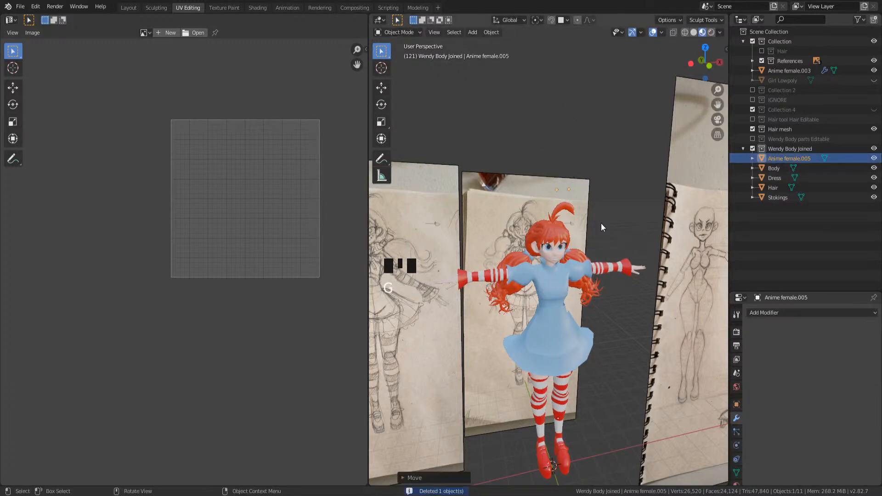
key("ctrl+z")
- Join the eye highlights object Anime female.005 into the Body object and save the file
scroll(586, 250, "up", 10)
left_click(648, 171, "shift")
right_click(649, 171)
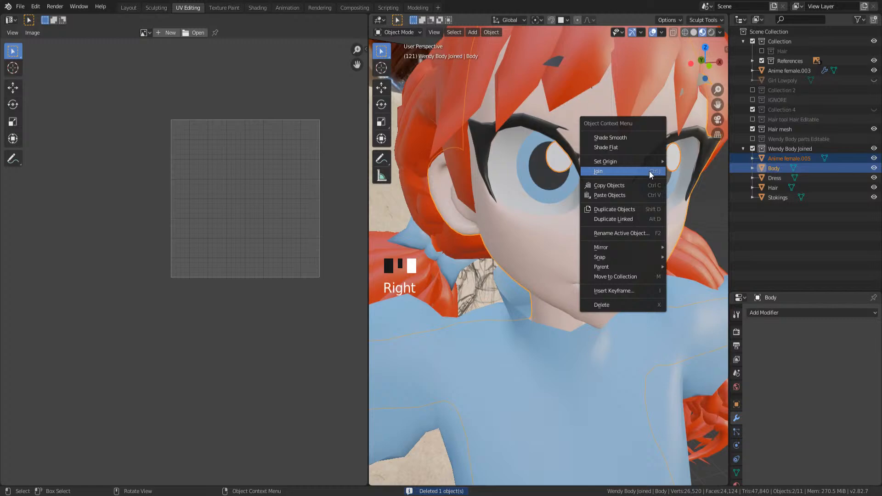
left_click(632, 172)
scroll(596, 266, "down", 6)
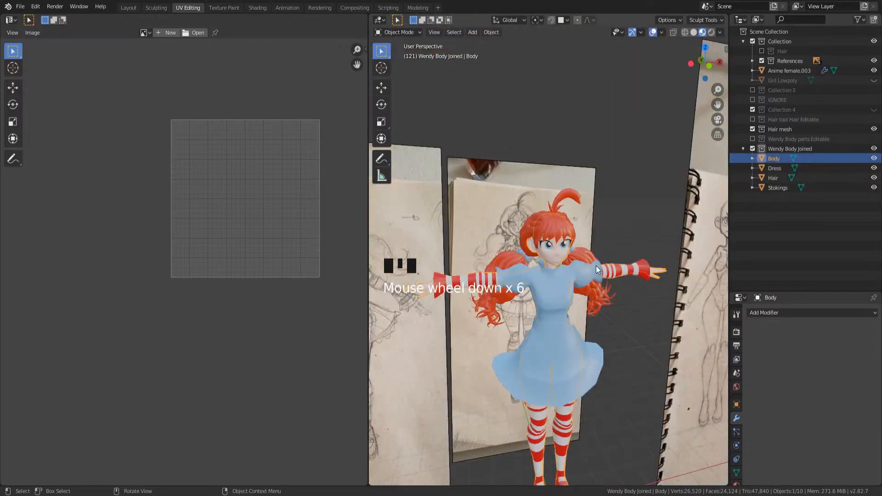
scroll(553, 258, "up", 4)
key("ctrl+s")
- Check the separate body, hair, dress and stockings objects by selecting them one after another, and save the file
left_click(558, 228)
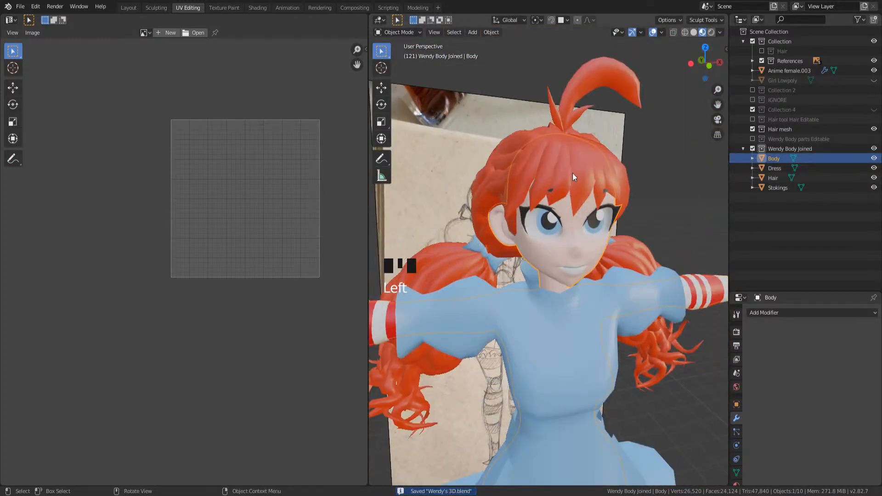
left_click(572, 172)
left_click(566, 356)
scroll(565, 356, "down", 5)
middle_click_drag(566, 356, 593, 333, "shift")
scroll(591, 316, "up", 2)
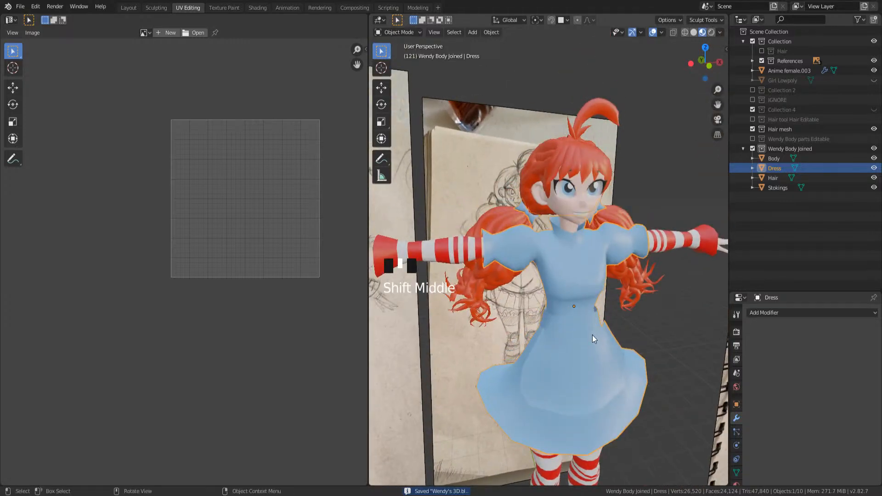
left_click(669, 240)
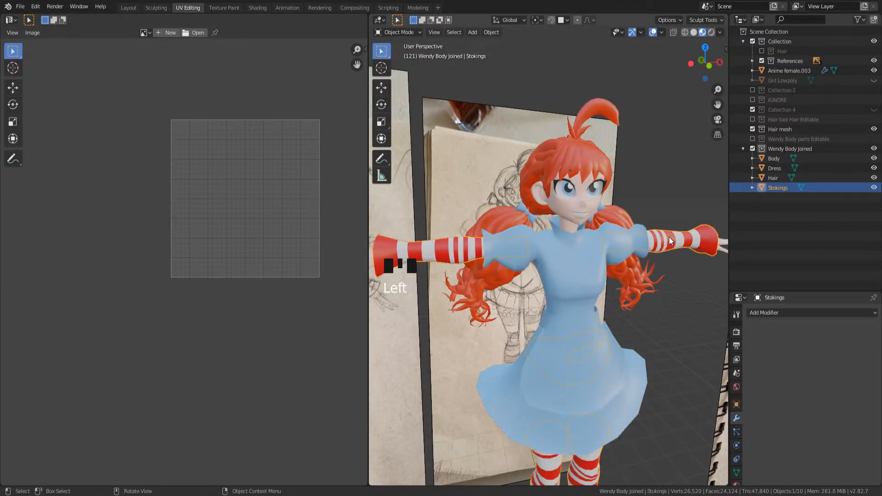
scroll(629, 308, "down", 2)
middle_click_drag(629, 308, 591, 308, "shift")
left_click(569, 249)
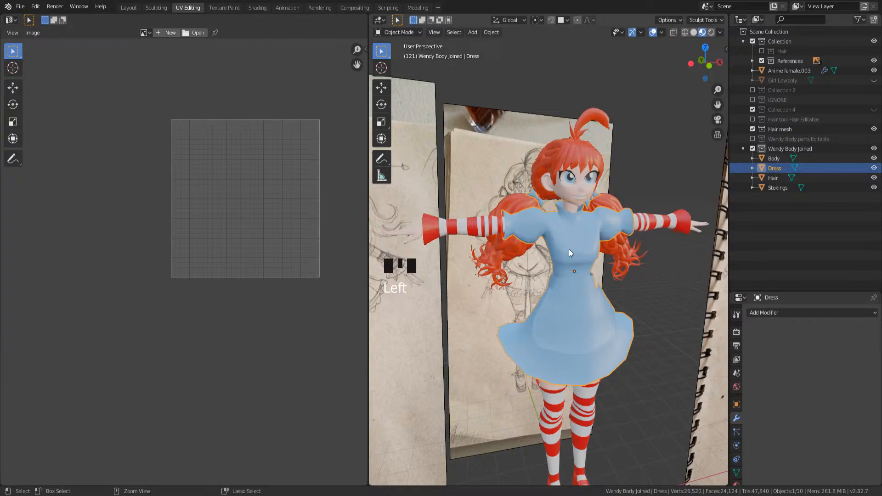
key("ctrl+s")
left_click(640, 224)
- Open the Dress object in Edit Mode and move all its UV islands up into the UV square
left_click(608, 221)
scroll(572, 252, "up", 3)
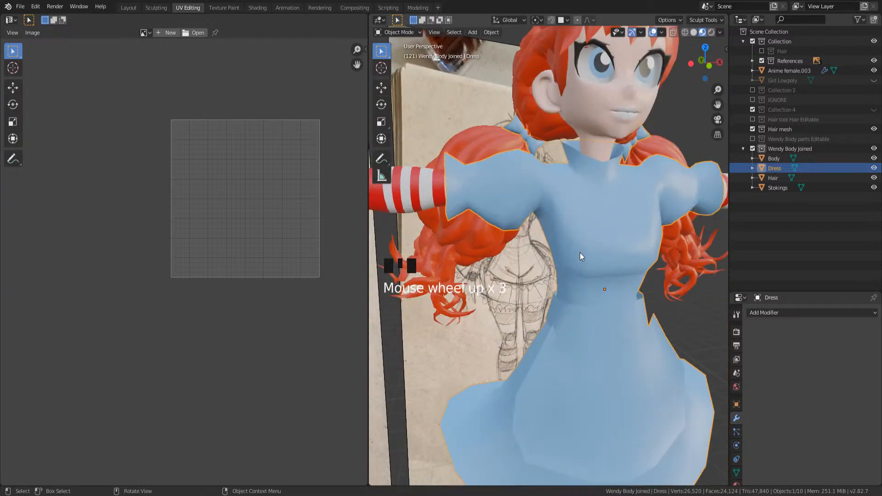
key("Tab")
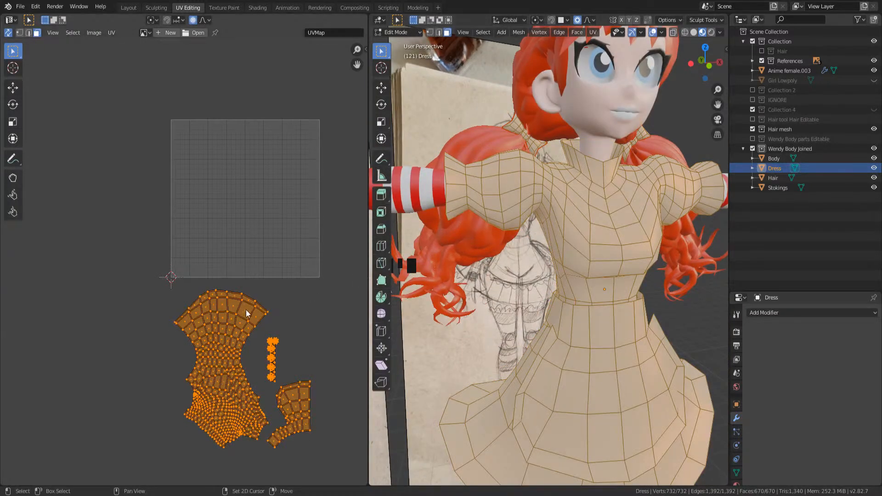
key("KP_Decimal")
scroll(210, 290, "down", 2)
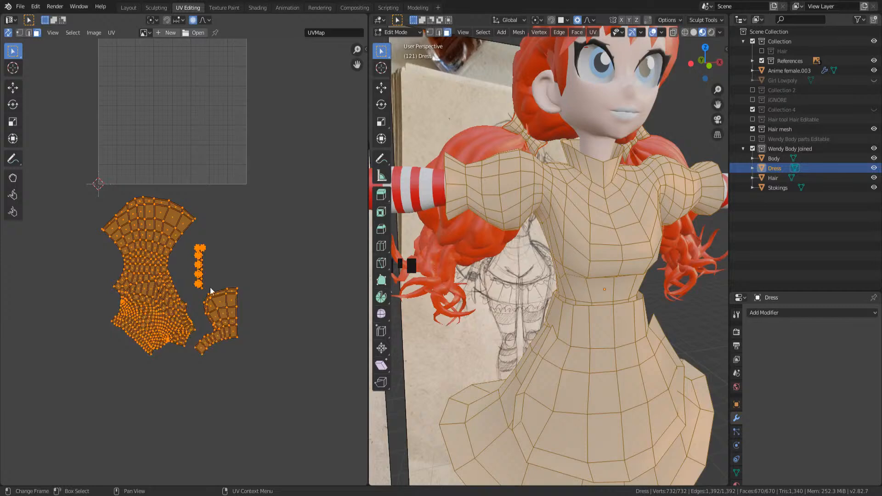
left_click_drag(67, 171, 302, 417)
key("g")
left_click(229, 138)
middle_click_drag(230, 136, 236, 273)
scroll(236, 245, "up", 1)
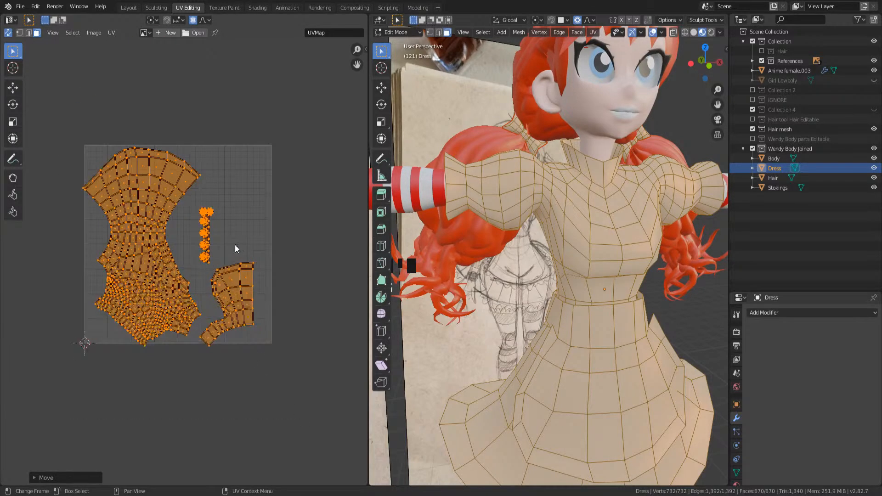
- Nudge all the Dress UV islands so they sit inside the UV square
scroll(235, 244, "up", 2)
middle_click_drag(197, 225, 214, 236)
key("g")
left_click(225, 256)
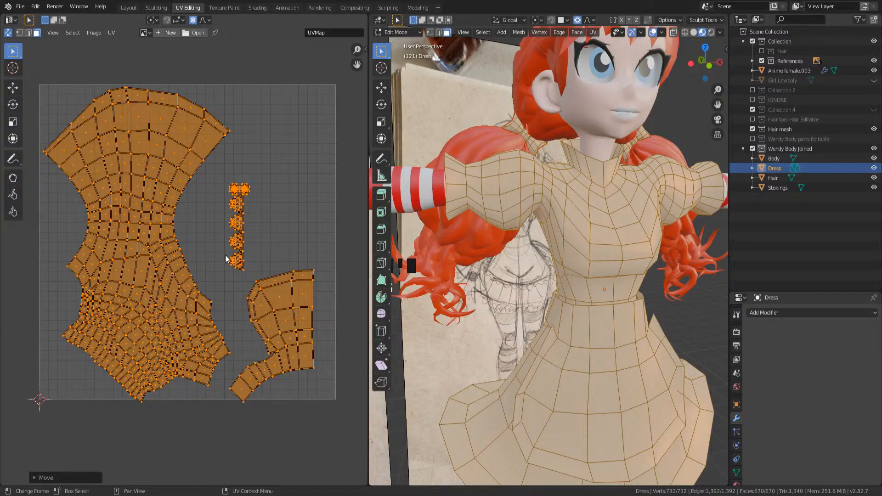
key("g")
left_click(177, 183)
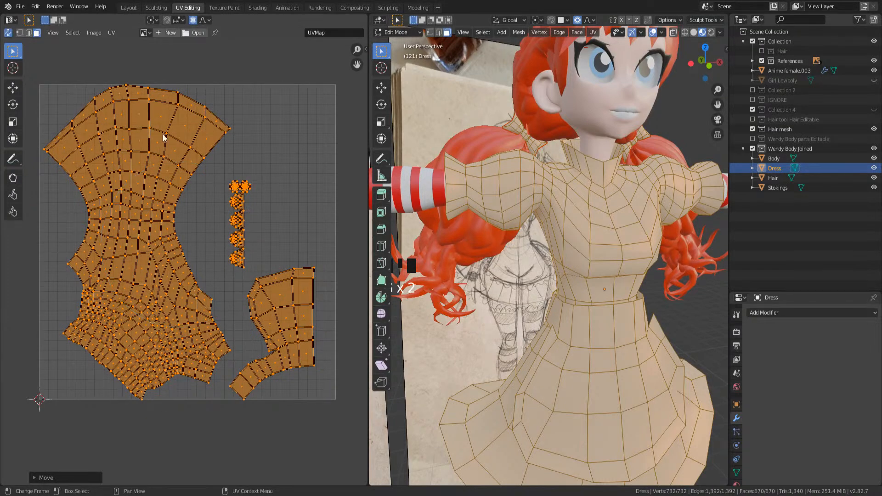
- Select the whole apron UV island and move it slightly up, away from the square's lower edge
left_click_drag(238, 277, 342, 427)
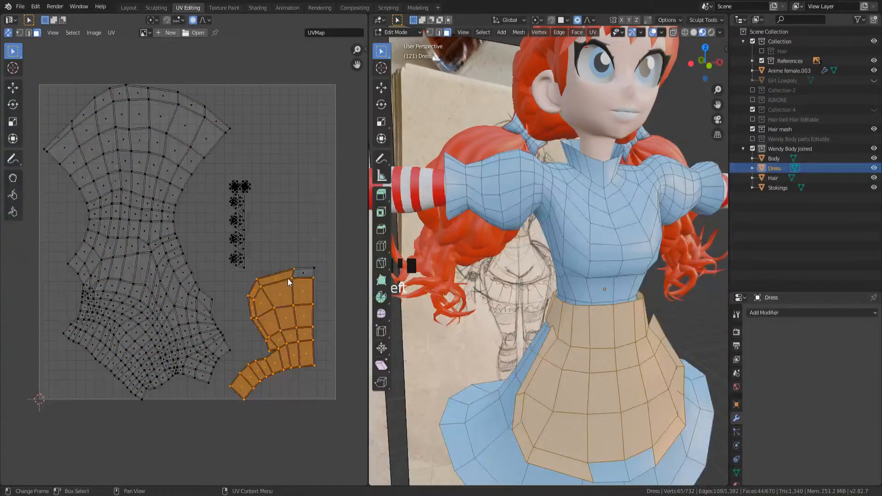
key("l")
key("g")
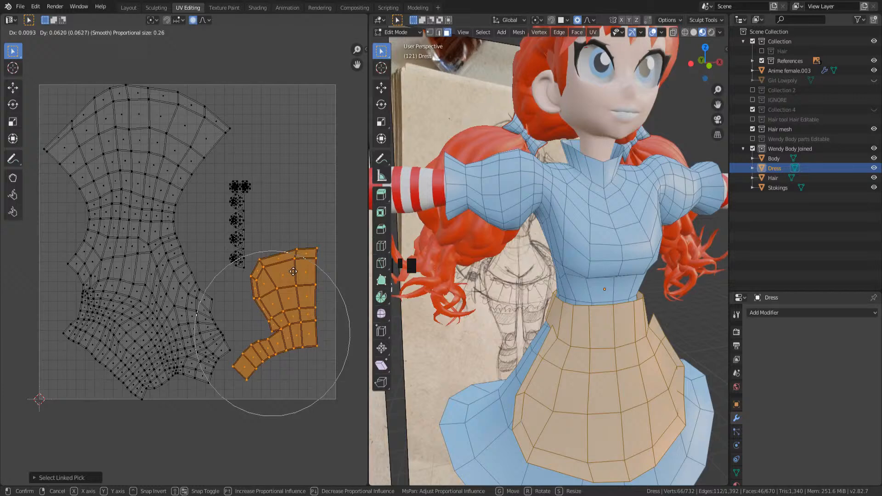
left_click(289, 279)
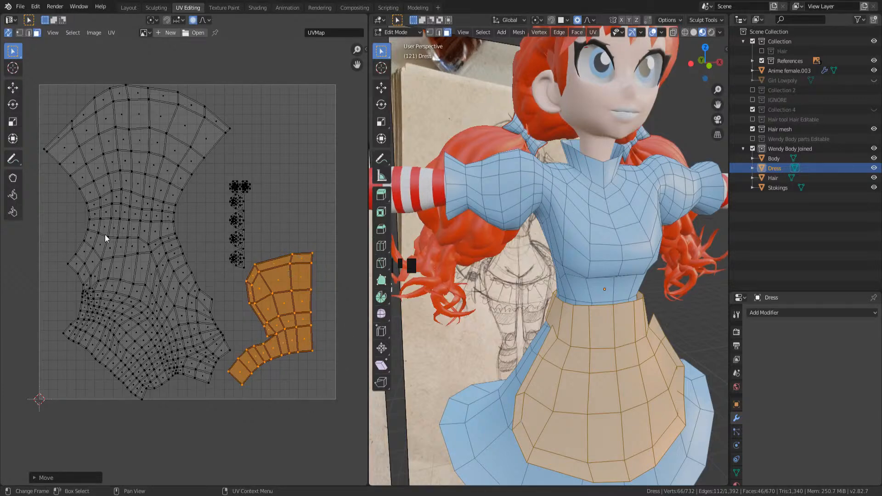
- Switch to edge selection and compare the waist edge loops in the UV layout with those on the dress mesh
left_click(96, 226)
key("2")
left_click(127, 219, "alt")
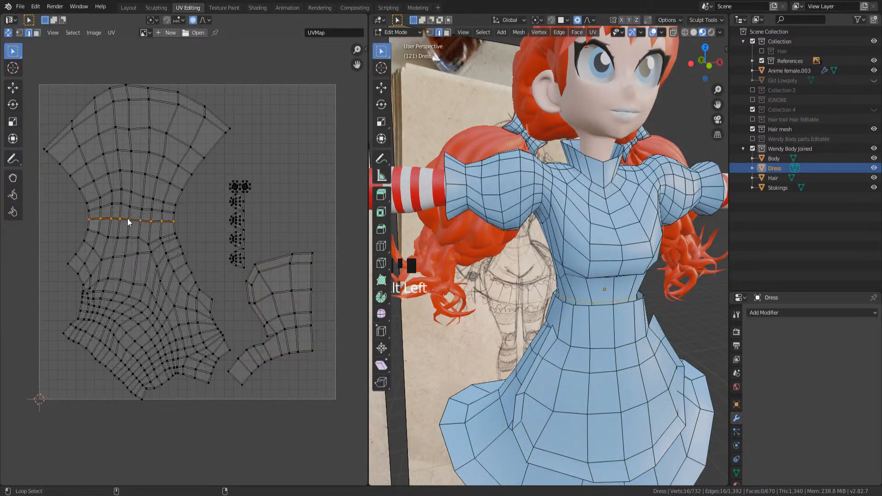
middle_click_drag(574, 281, 606, 306)
left_click(629, 300, "alt")
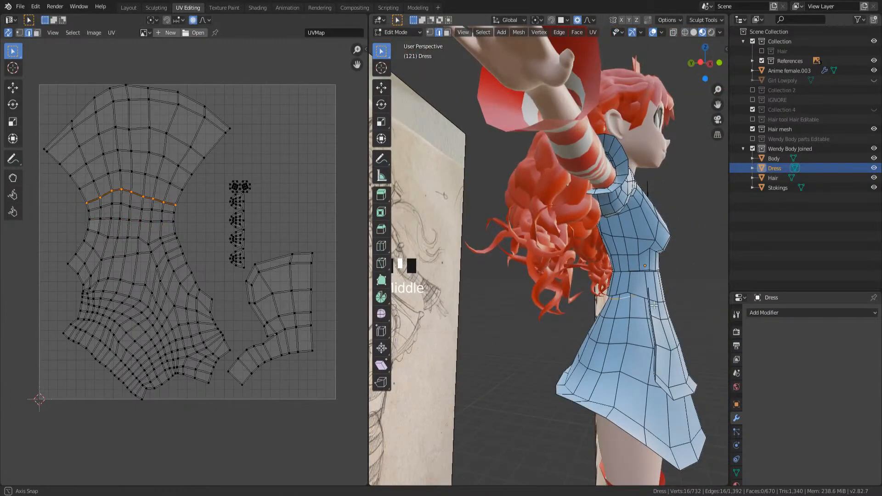
left_click(148, 209, "alt")
middle_click_drag(565, 271, 514, 271)
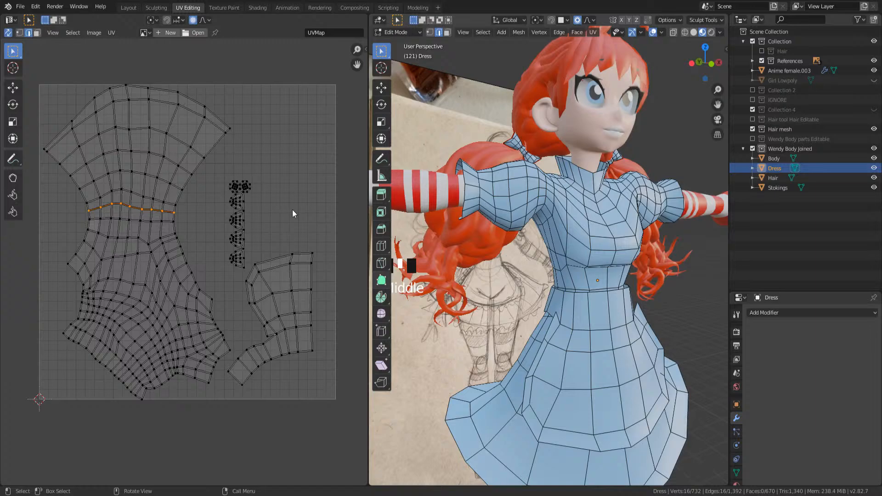
- Check where the sleeve, collar and hem edge loops of the dress lie in the UV layout, and save the file
middle_click_drag(684, 265, 437, 224)
left_click(431, 190, "alt")
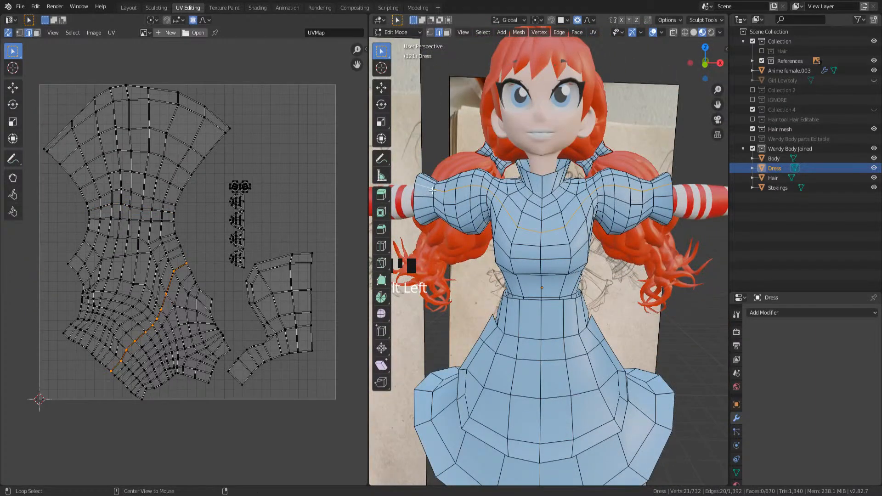
left_click(433, 193, "alt")
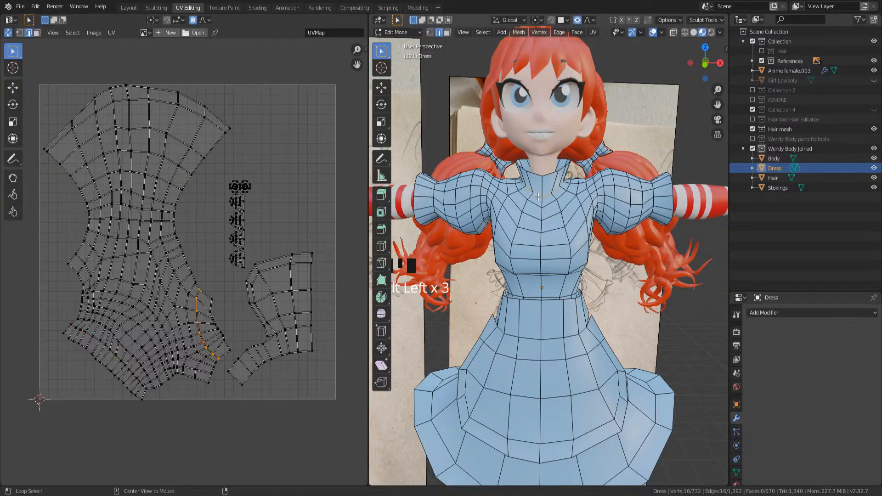
middle_click_drag(558, 327, 573, 255, "shift")
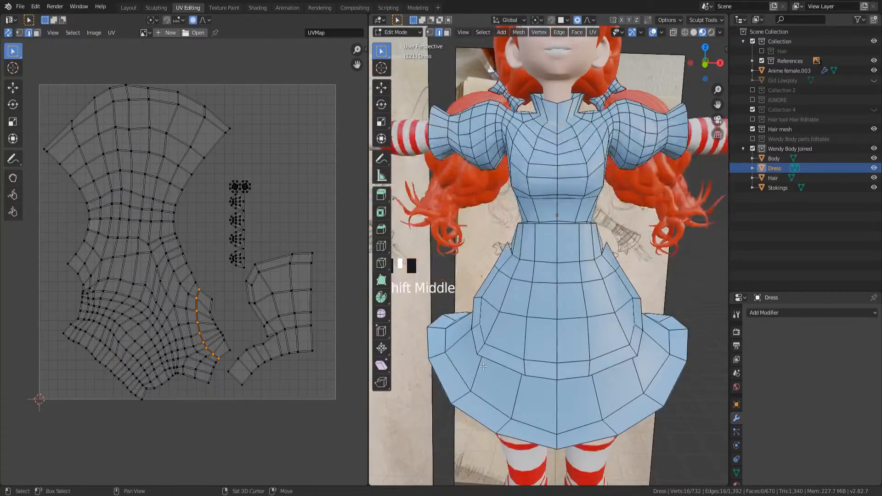
left_click(458, 373, "alt")
key("ctrl+s")
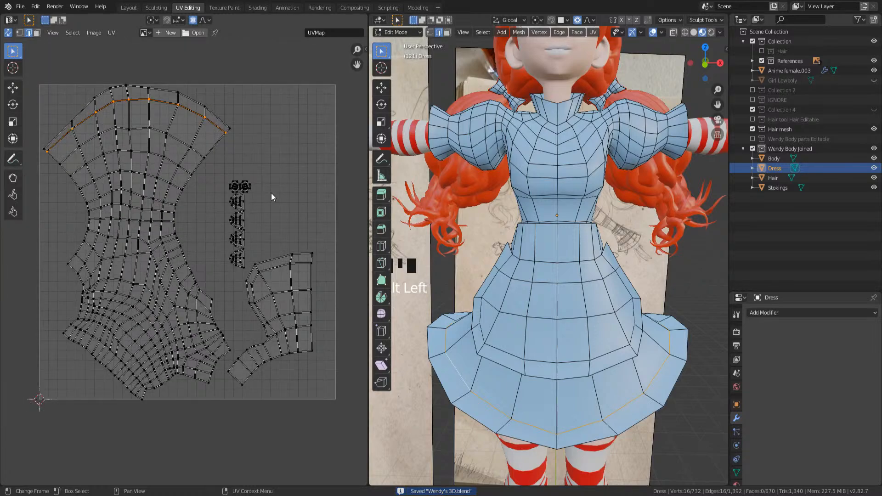
- Return the Dress object to Object Mode and save the file
scroll(574, 239, "down", 5)
mouse_move(556, 239)
middle_mouse_down()
mouse_move(528, 243)
mouse_move(551, 247)
mouse_move(545, 237)
mouse_move(551, 253)
middle_mouse_up()
key("Tab")
key("ctrl+s")
key("Tab")
middle_click_drag(594, 289, 573, 276)
middle_click_drag(573, 277, 572, 228, "shift")
left_click(537, 206)
key("Tab")
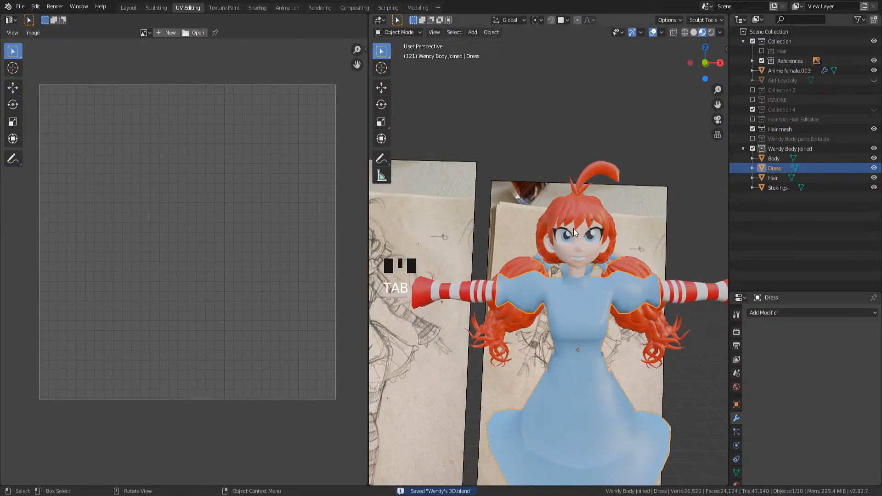
- Select the Hair object, inspect the full character from the front, and save the file
left_click(571, 227)
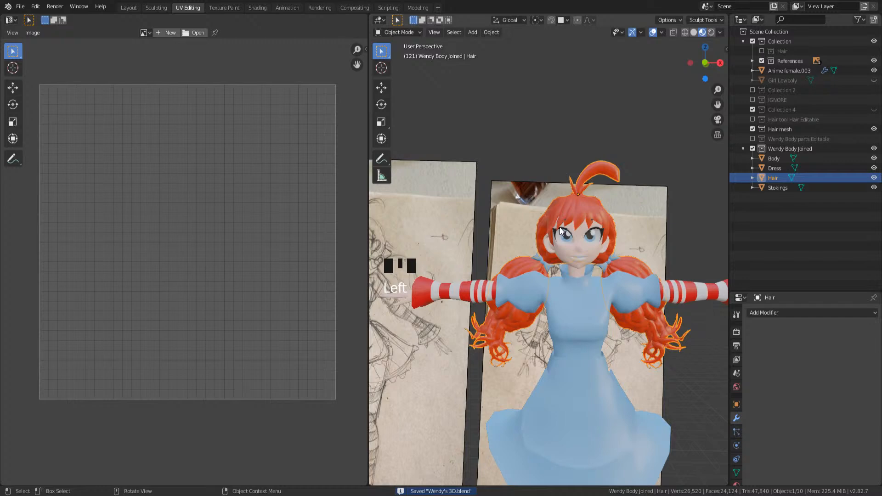
middle_click_drag(571, 286, 574, 232)
scroll(571, 271, "up", 2)
key("KP_1")
key("ctrl+s")
scroll(574, 233, "down", 2)
middle_click_drag(556, 277, 571, 232, "shift")
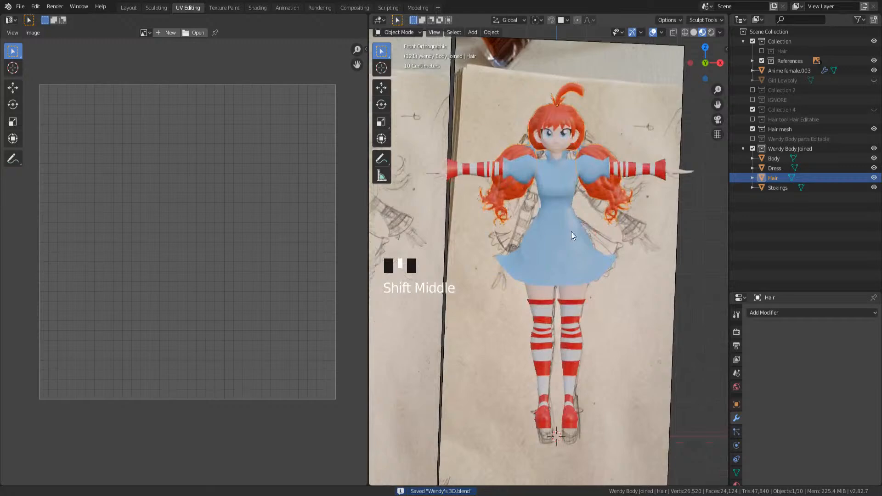
- Check the Dress and Body objects by selecting them in turn, view the character from the front, and save the file
left_click(554, 266)
mouse_move(554, 266)
middle_mouse_down()
mouse_move(569, 243)
mouse_move(550, 279)
middle_mouse_up()
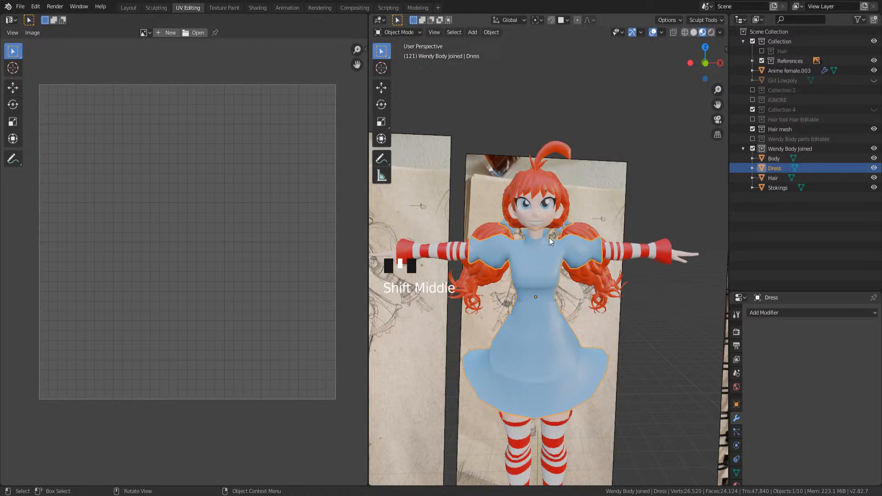
left_click(532, 213)
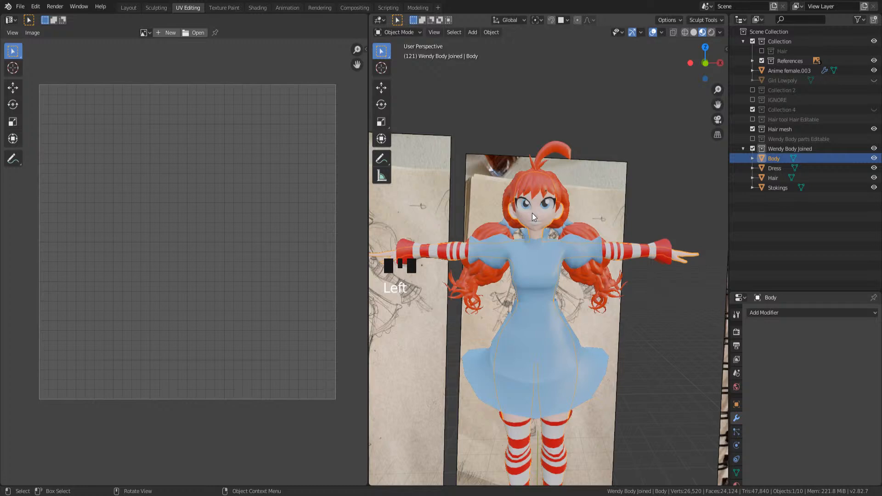
scroll(542, 220, "down", 2)
scroll(554, 225, "up", 3)
middle_click_drag(555, 225, 657, 258, "shift")
key("KP_1")
scroll(644, 257, "down", 1)
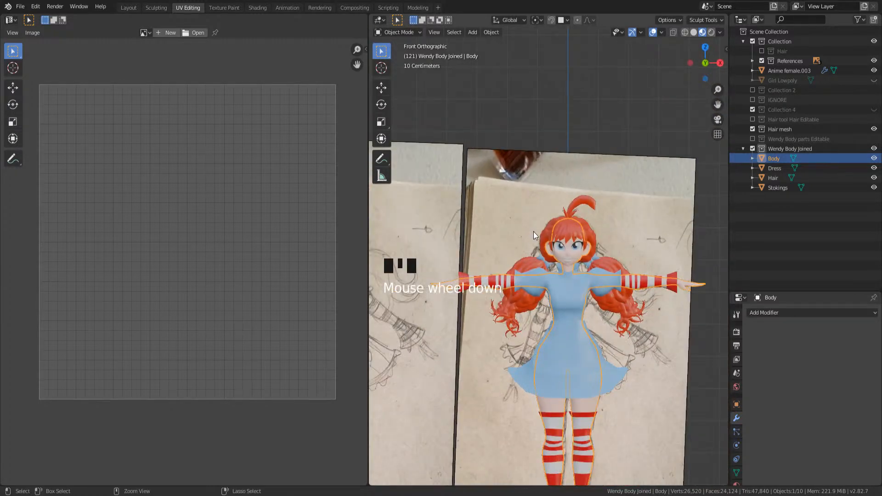
key("ctrl+s")
- Hide the Dress and Hair objects so only the body and stockings show, and save the file
left_click(774, 168)
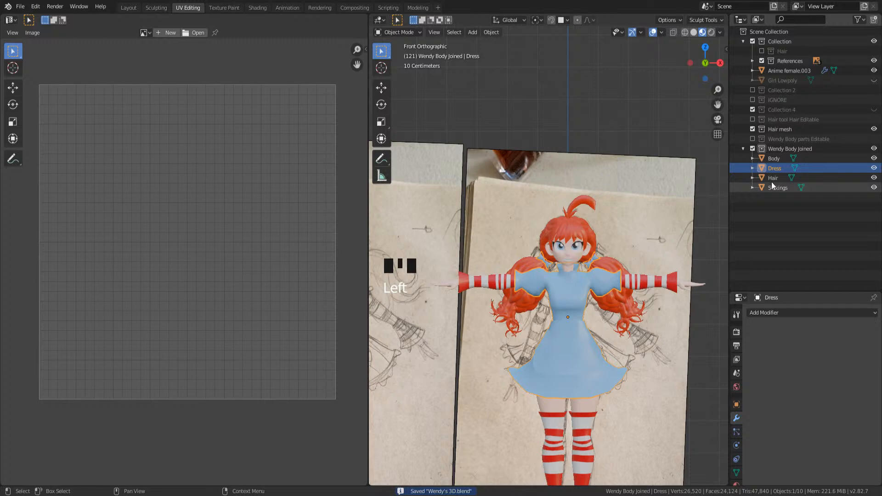
left_click(873, 168)
middle_click_drag(599, 294, 542, 284, "shift")
scroll(530, 238, "up", 3)
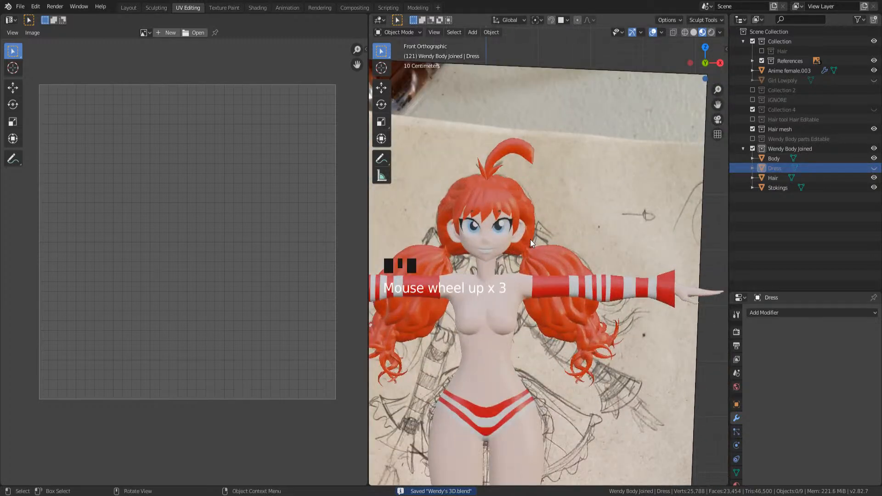
middle_click_drag(530, 239, 544, 275)
left_click(773, 178)
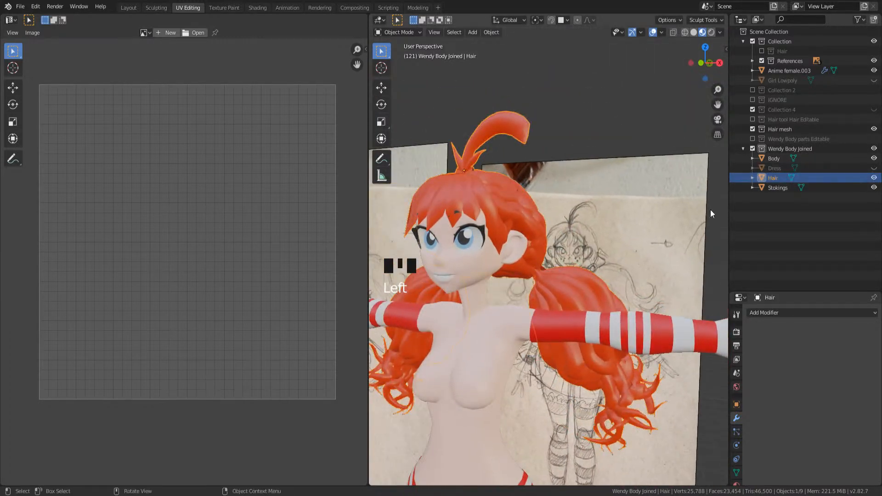
left_click(873, 177)
scroll(499, 310, "down", 3)
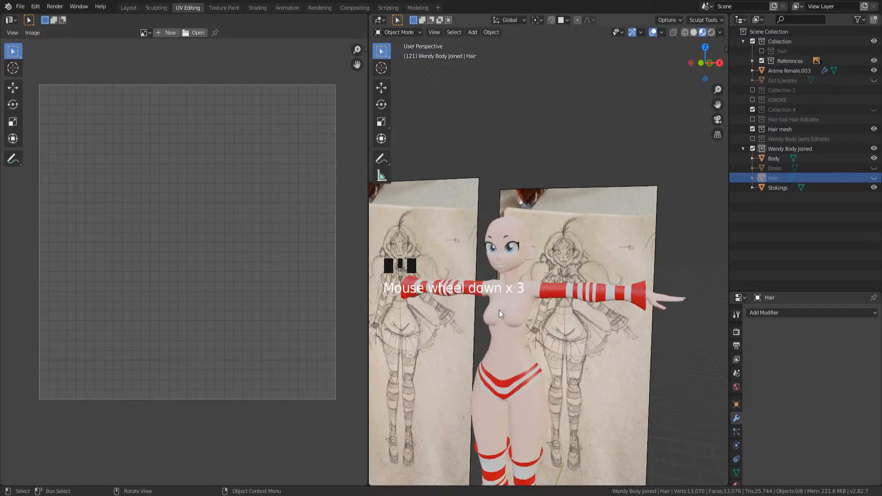
middle_click_drag(499, 310, 508, 327)
key("ctrl+s")
key("KP_1")
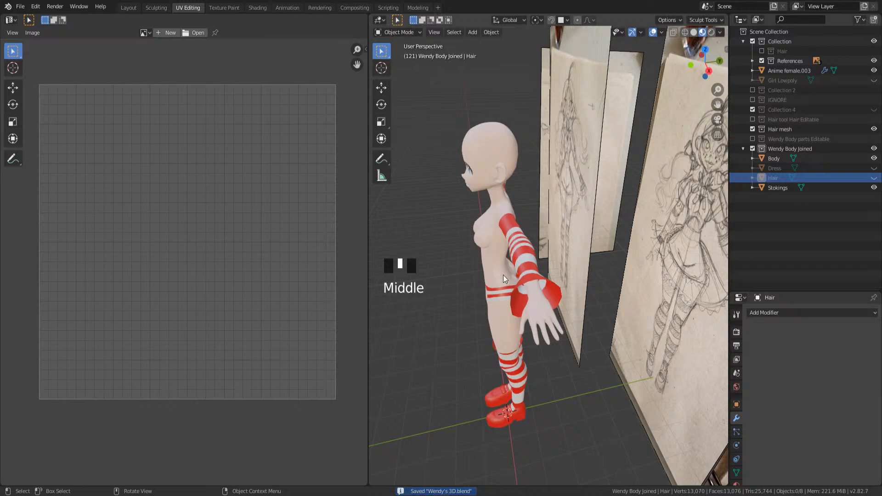
- Select the Body and Stokings objects together and view them from the front
key("KP_1")
scroll(506, 266, "down", 2)
left_click(571, 207)
middle_click_drag(571, 207, 559, 290)
left_click_drag(518, 260, 602, 352)
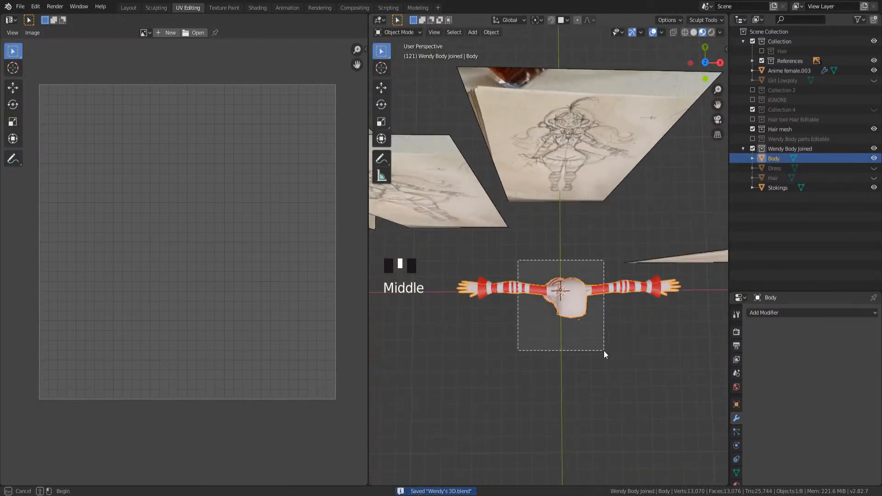
middle_click_drag(602, 353, 626, 327)
key("KP_1")
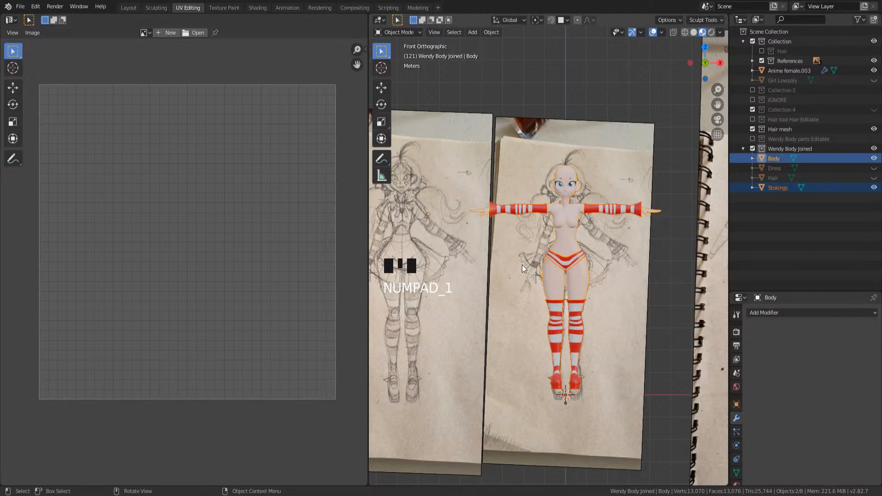
- Export only the selected objects in FBX format under the file name Wendy's 3DMixamo.fbx
left_click(20, 7)
mouse_move(48, 147)
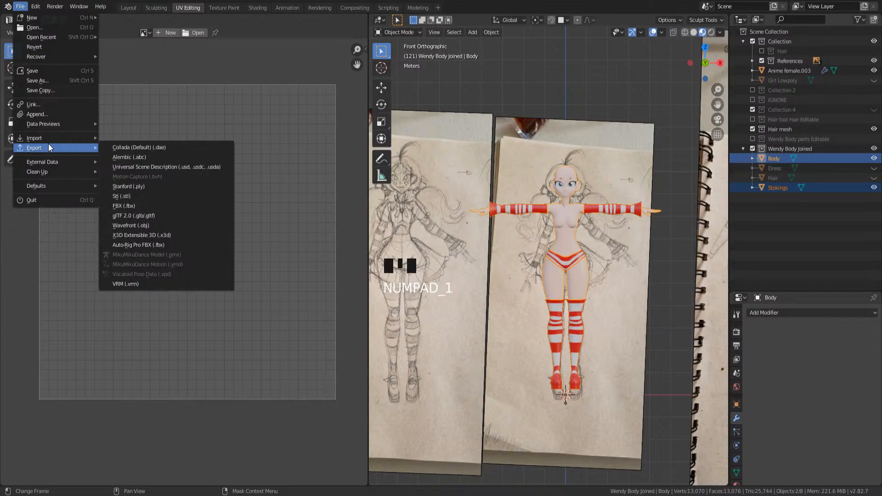
left_click(138, 205)
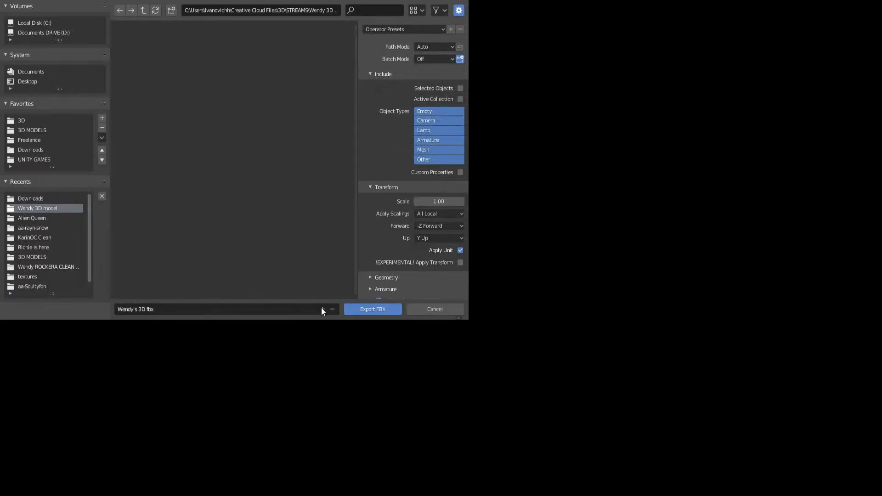
left_click(269, 310)
left_click(146, 309)
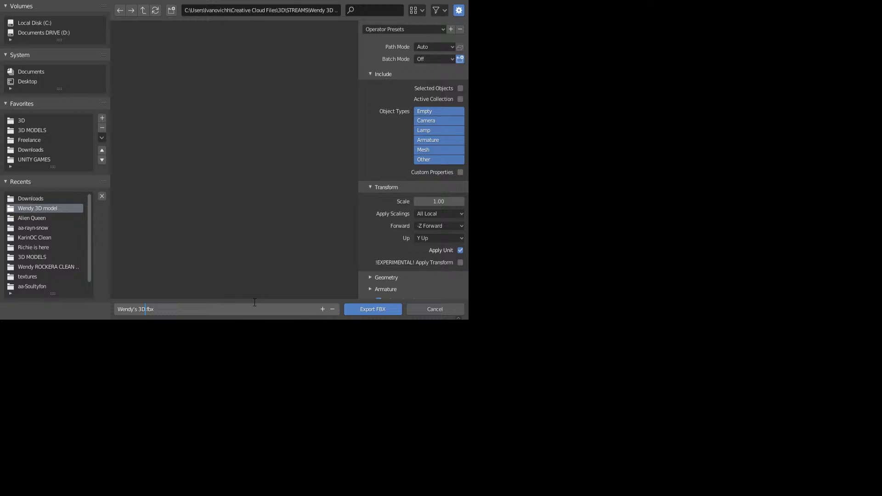
type("Mixamo")
left_click(460, 88)
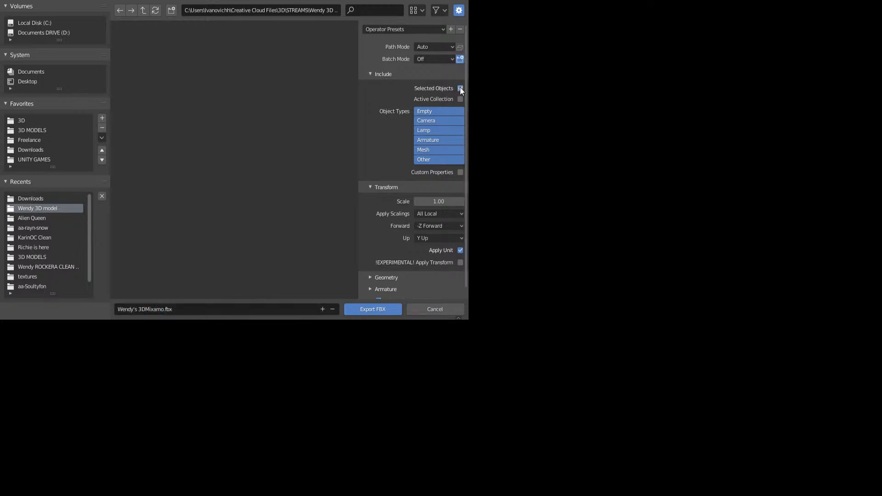
left_click(374, 309)
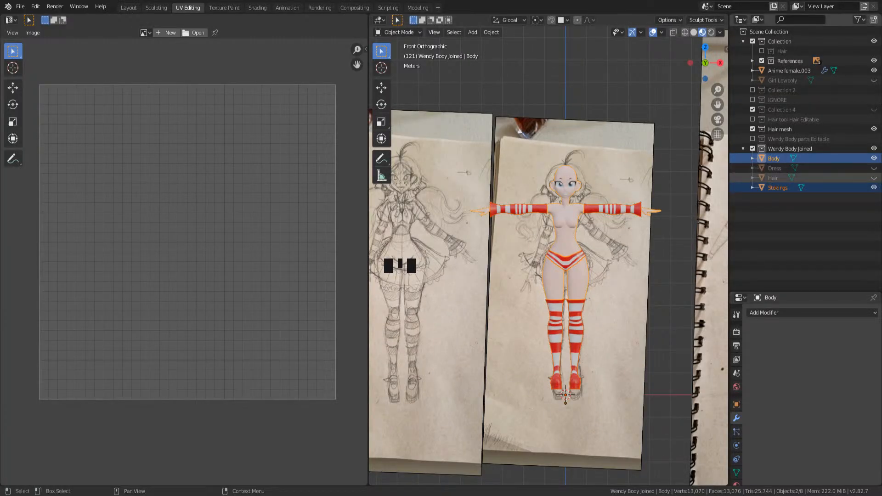
- Unhide the Dress and Hair objects, inspect the complete character, and save the file
left_click_drag(873, 168, 873, 177)
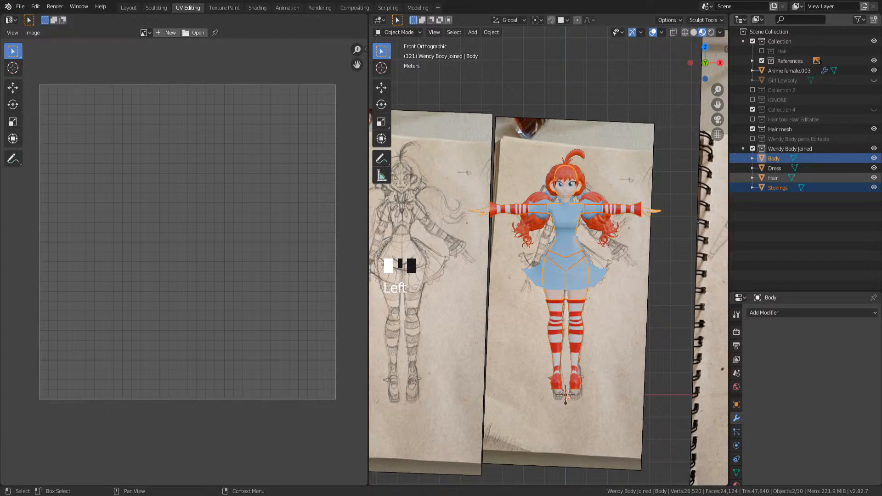
left_click_drag(874, 168, 875, 182)
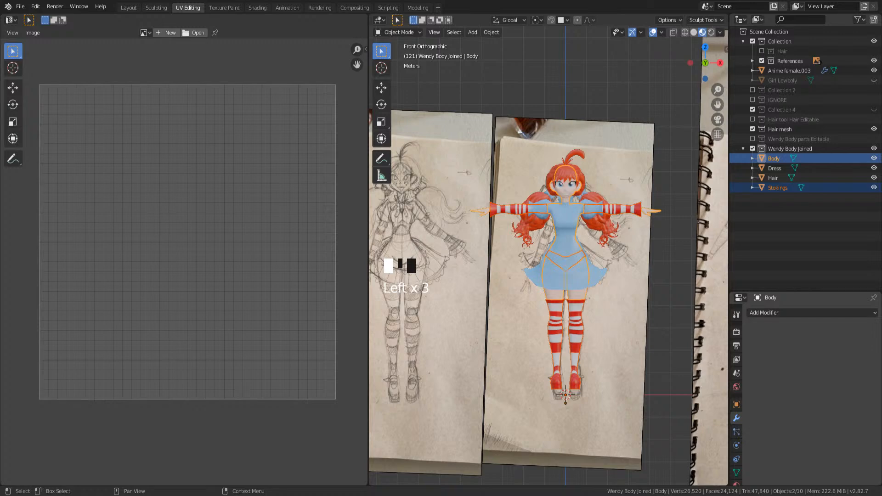
middle_click_drag(560, 238, 550, 190)
scroll(597, 229, "up", 3)
scroll(554, 194, "up", 3)
middle_click_drag(632, 200, 649, 219)
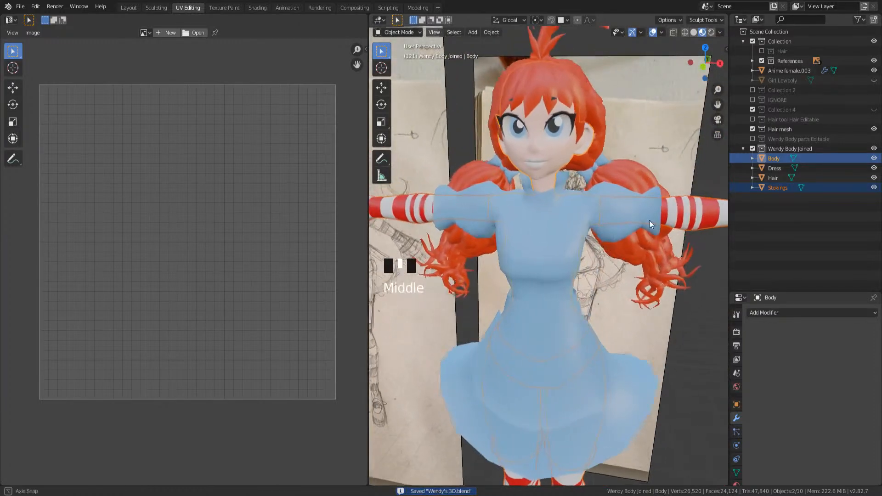
scroll(652, 219, "down", 2)
- Select the Stokings object and open its material settings
left_click(660, 228)
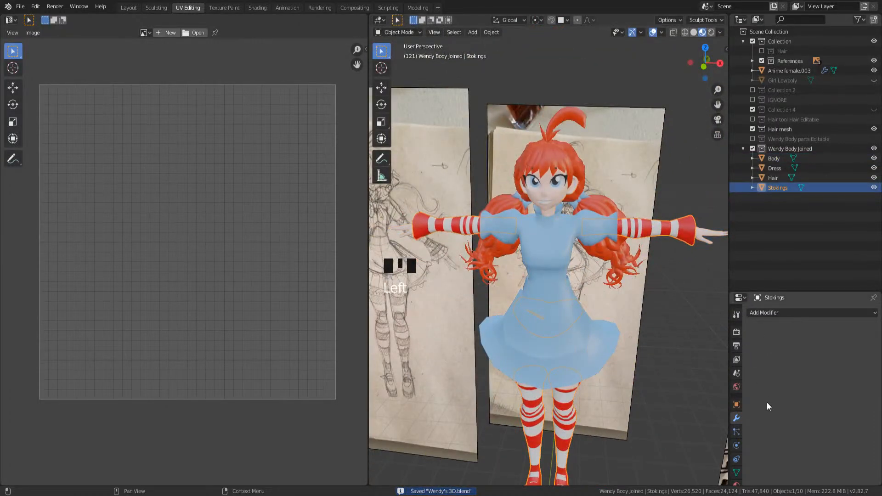
scroll(737, 463, "down", 2)
left_click(736, 457)
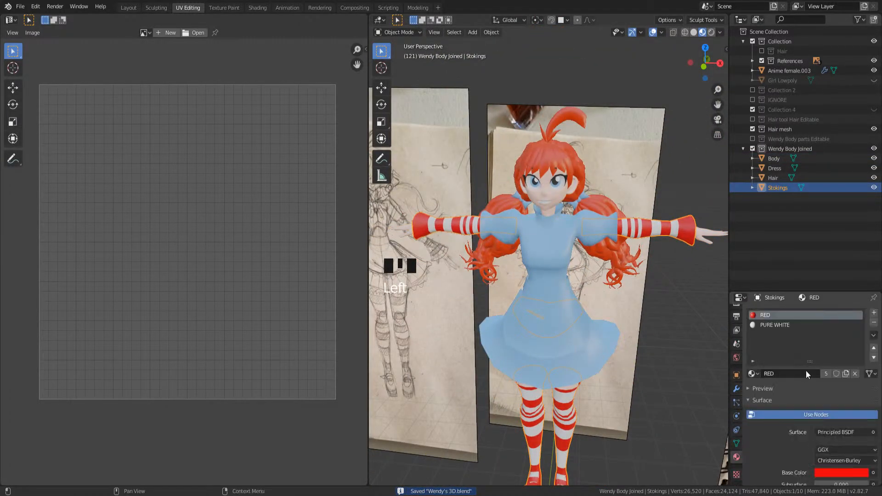
- Remove all material slots from the Stokings object and select the Dress object for comparison
left_click(875, 323)
left_click(874, 323)
left_click(874, 324)
left_click(586, 304)
left_click(583, 307)
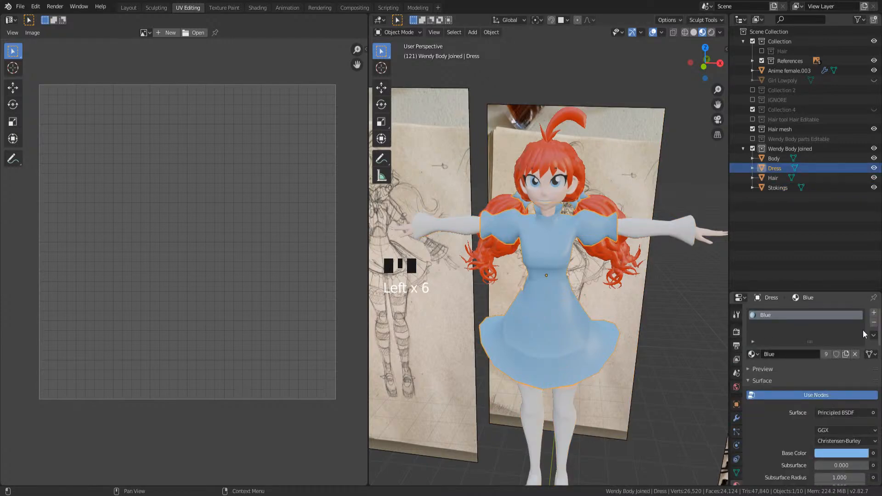
- Add a new material to the Stokings object and name it Sleaves
left_click(624, 222)
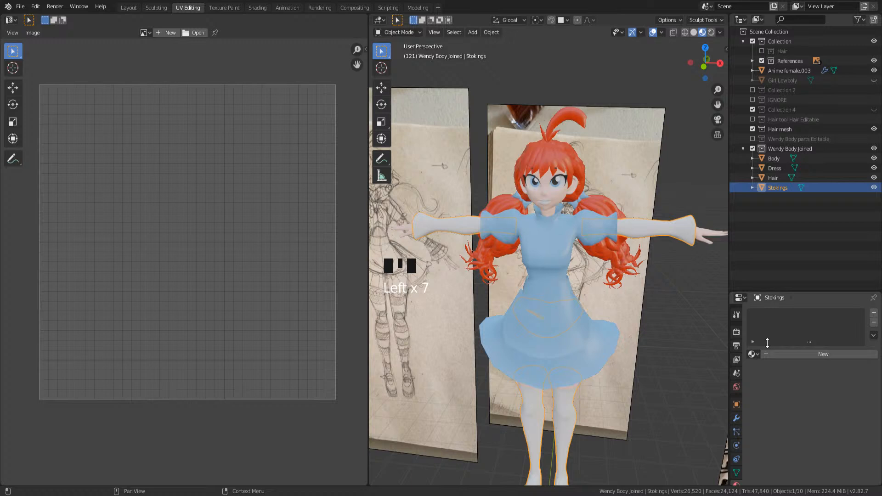
left_click(873, 312)
left_click(809, 356)
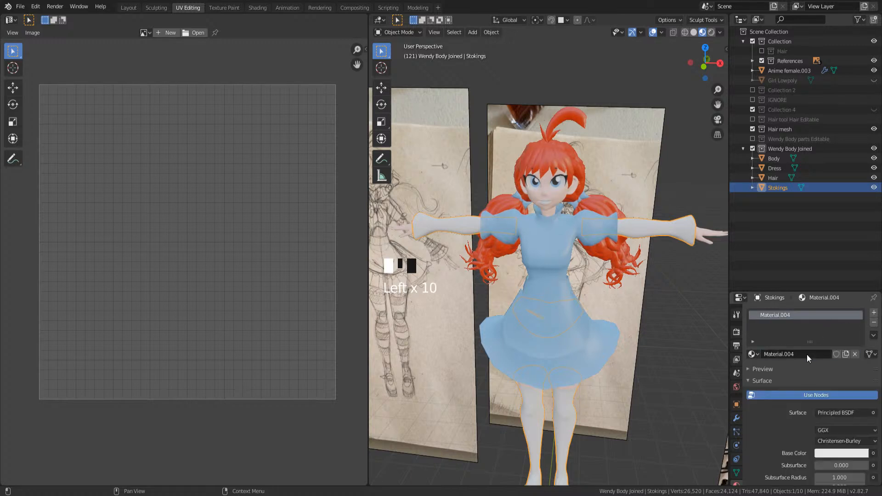
left_click(793, 354)
type("Sleav")
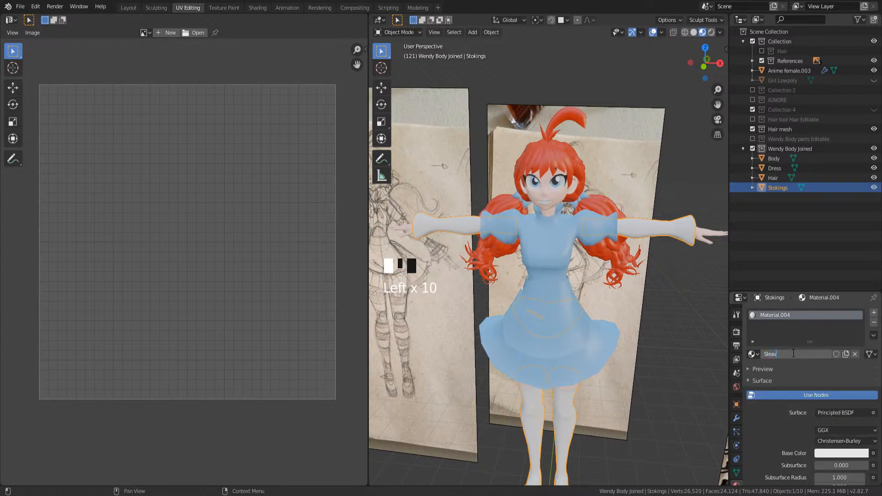
type("es")
left_click(792, 354)
- Rename the Dress object's blue material to Dress and save the file
left_click(516, 315)
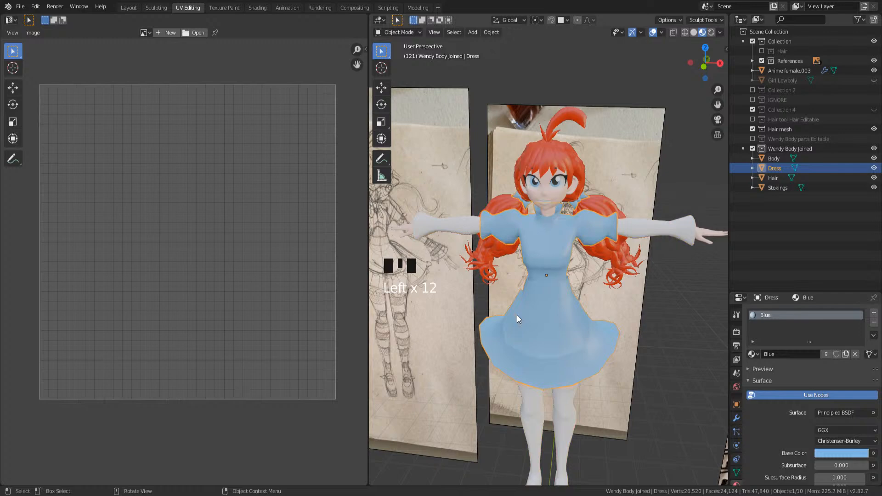
left_click(771, 353)
type("Dre")
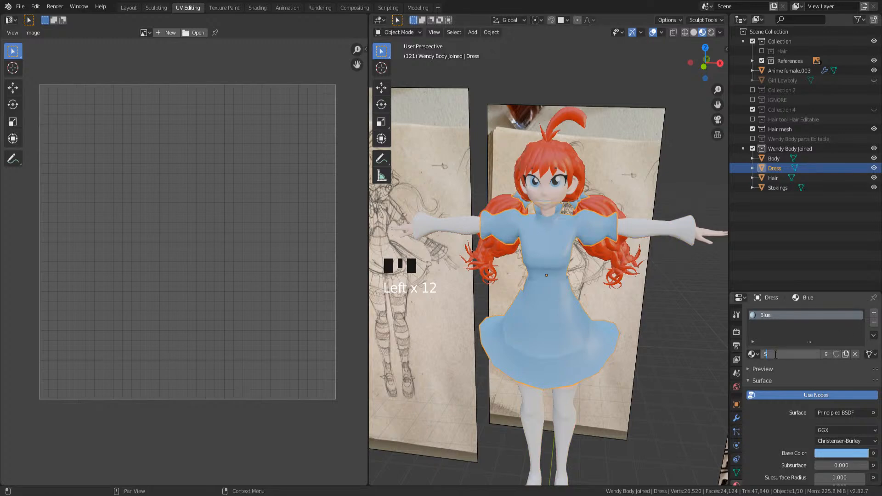
type("ss")
key("Return")
key("ctrl+s")
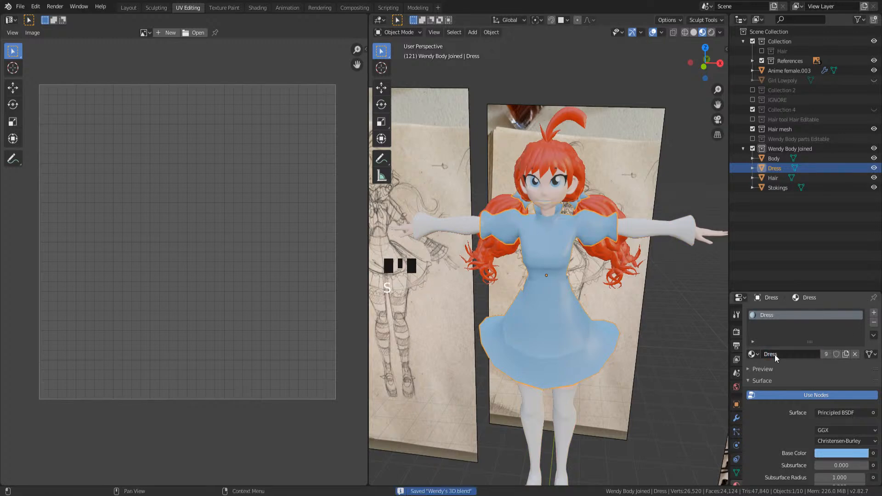
- Select the Body object and remove all of its existing material slots
left_click(562, 194)
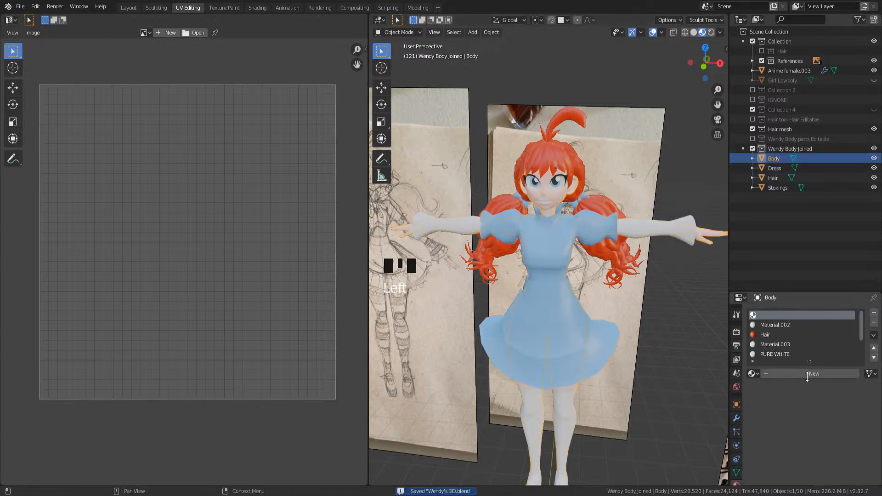
double_click(873, 324)
double_click(873, 323)
double_click(874, 323)
double_click(873, 323)
left_click(873, 323)
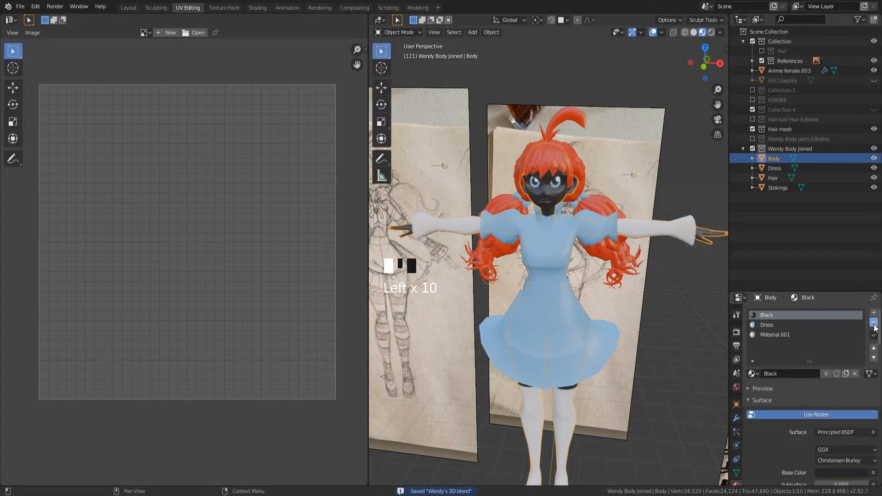
double_click(873, 323)
left_click(873, 323)
- Give the Body object a new material named Body and check it in the list of available materials
left_click(775, 353)
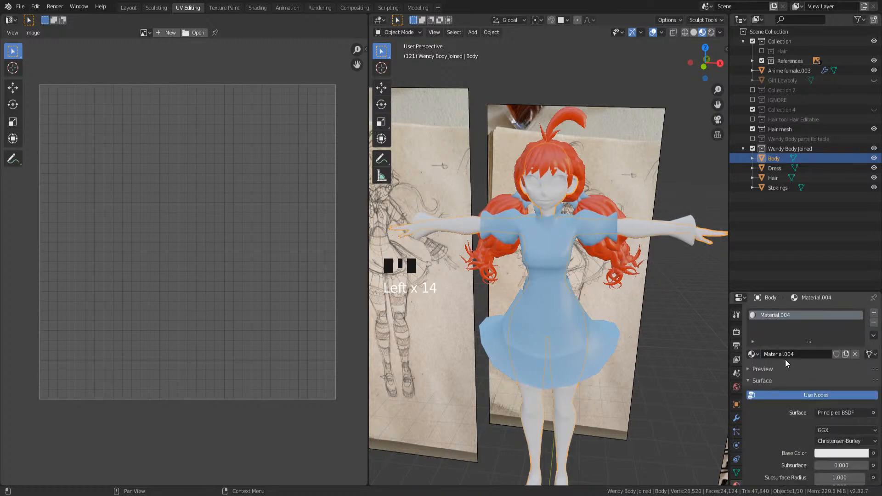
type("Body")
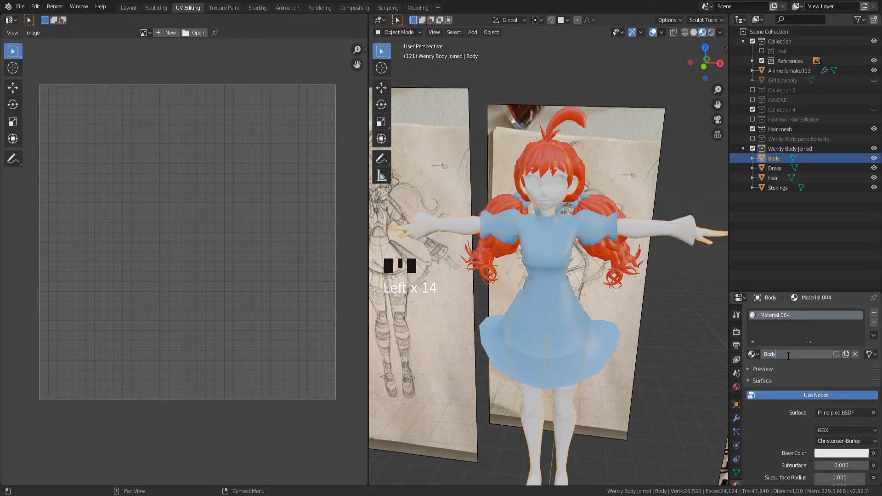
left_click(787, 355)
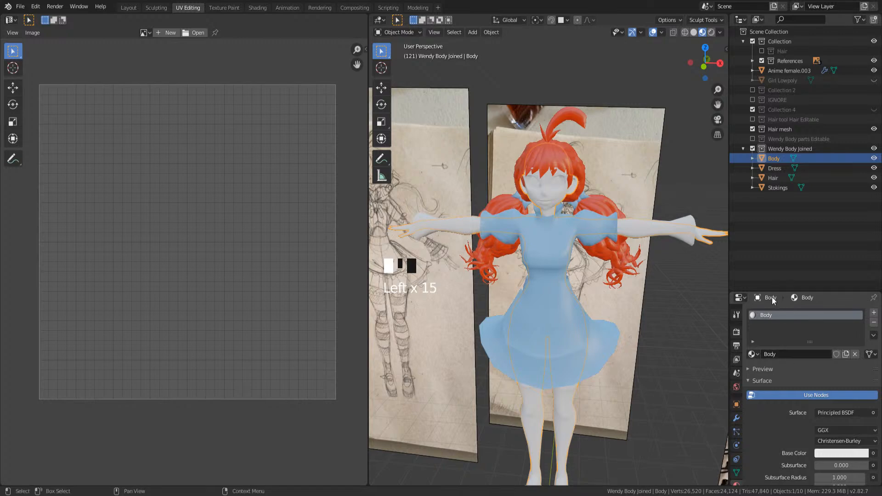
left_click(751, 354)
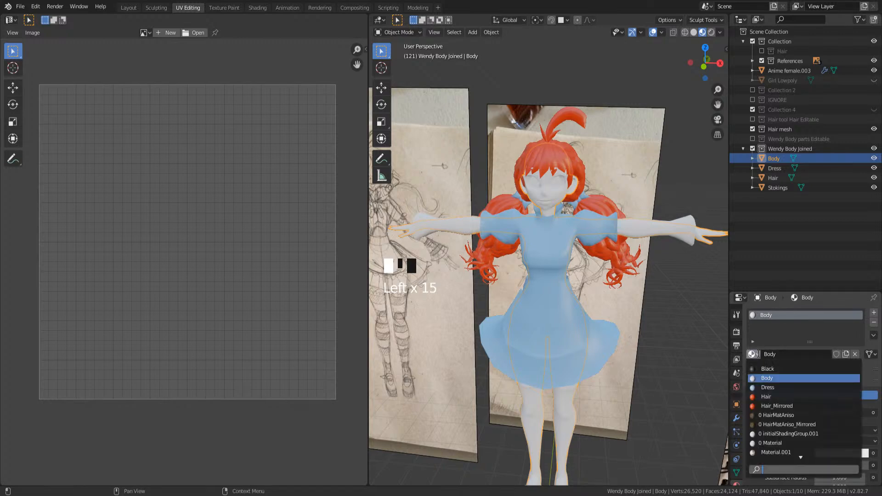
left_click(588, 234)
- Remove the Hair_Mirrored material slot from the Hair object, keeping only the Hair material
left_click(566, 187)
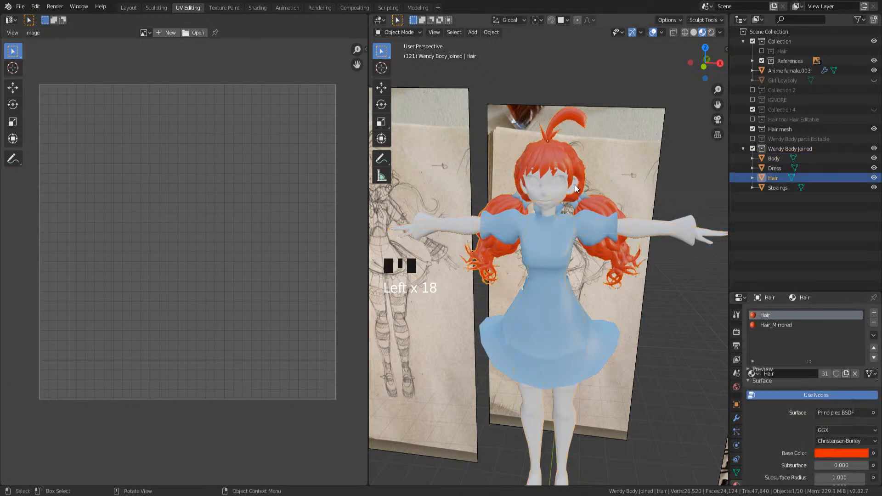
left_click(826, 324)
left_click(874, 322)
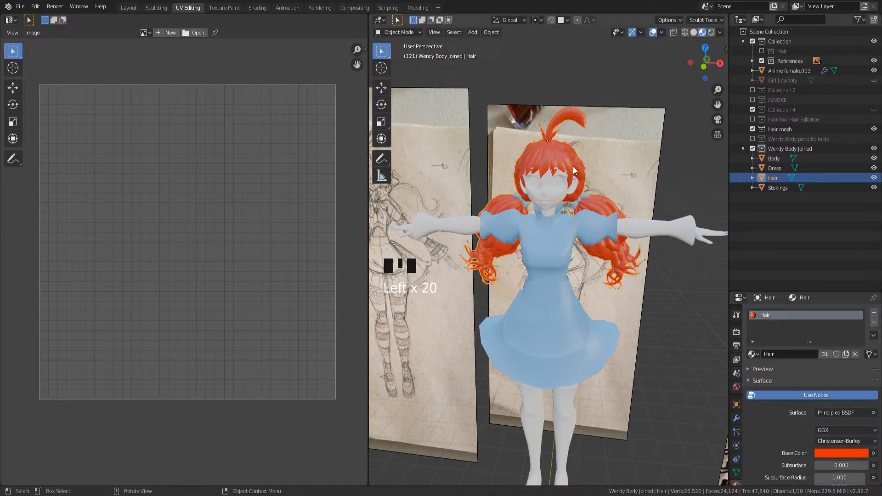
- Check the material assigned to each of the Body, Dress, Hair and Stokings objects
left_click(568, 229)
left_click(577, 396)
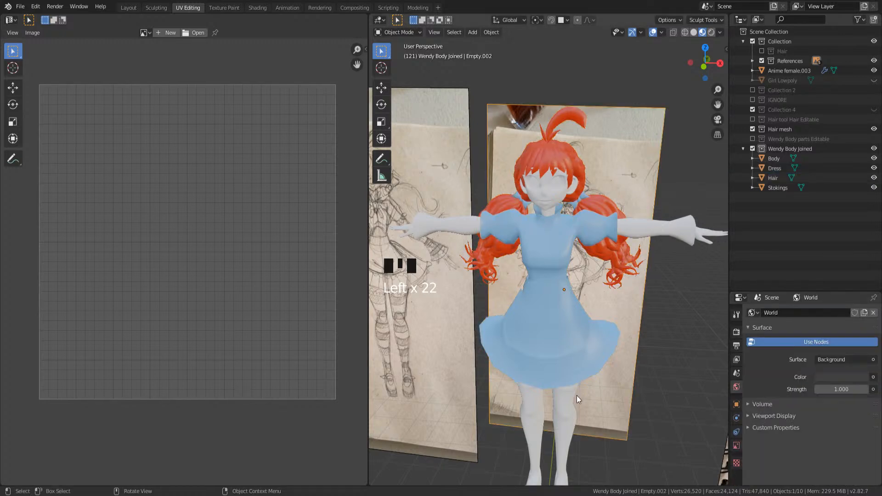
middle_click_drag(576, 396, 572, 322, "shift")
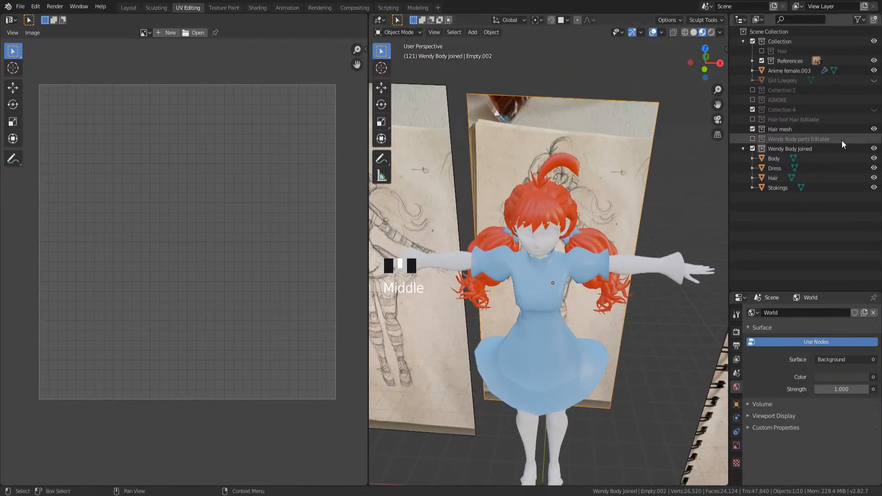
left_click(776, 162)
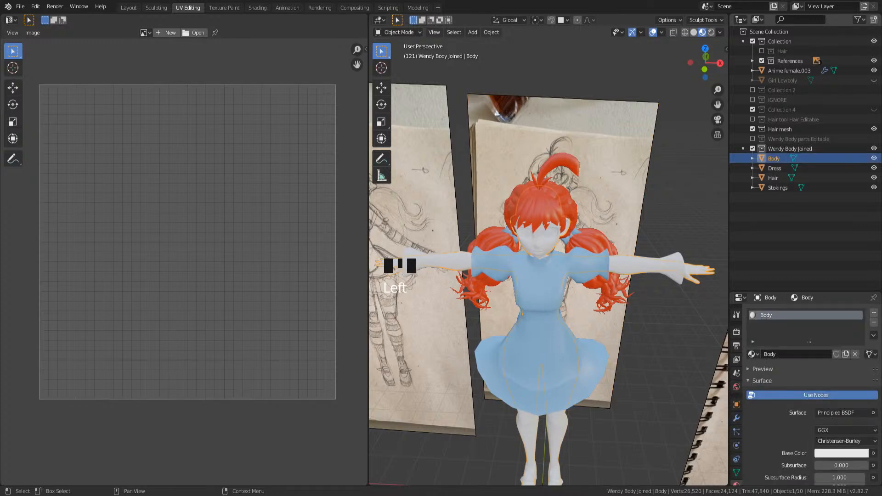
left_click(782, 168)
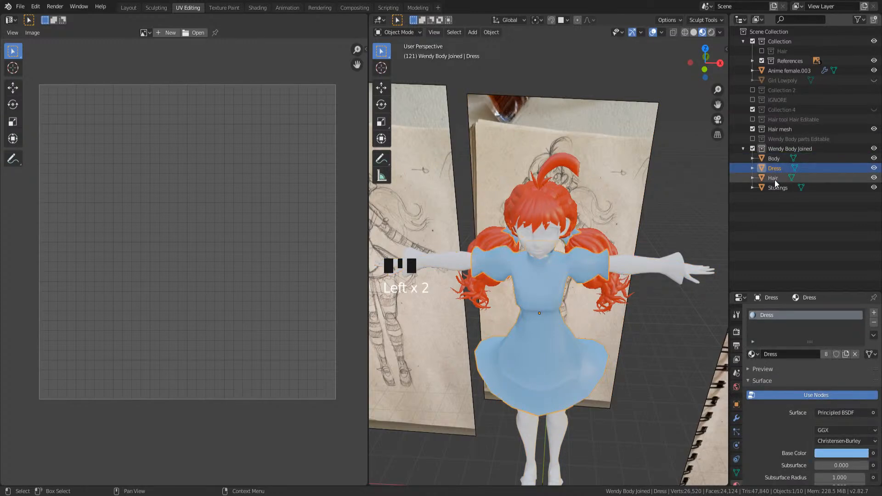
left_click(775, 179)
left_click(775, 187)
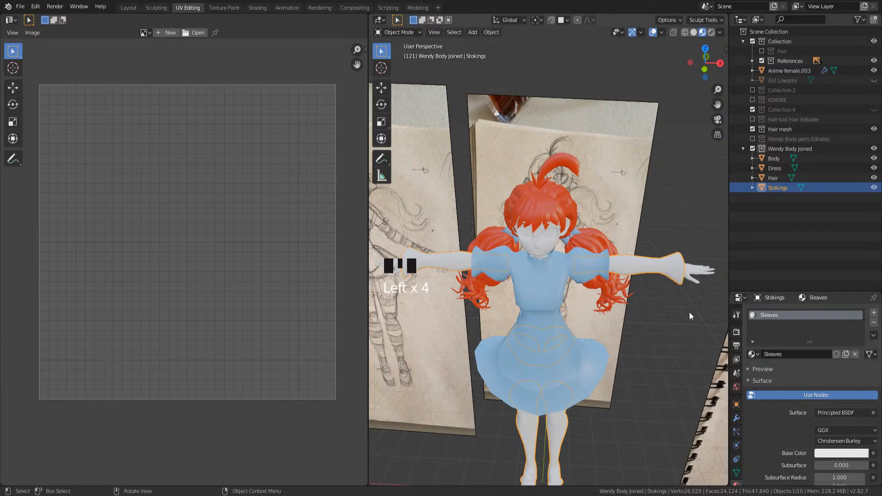
- Rename the Stokings object to Sleves and save the file
left_click(777, 188)
key("F2")
type("S")
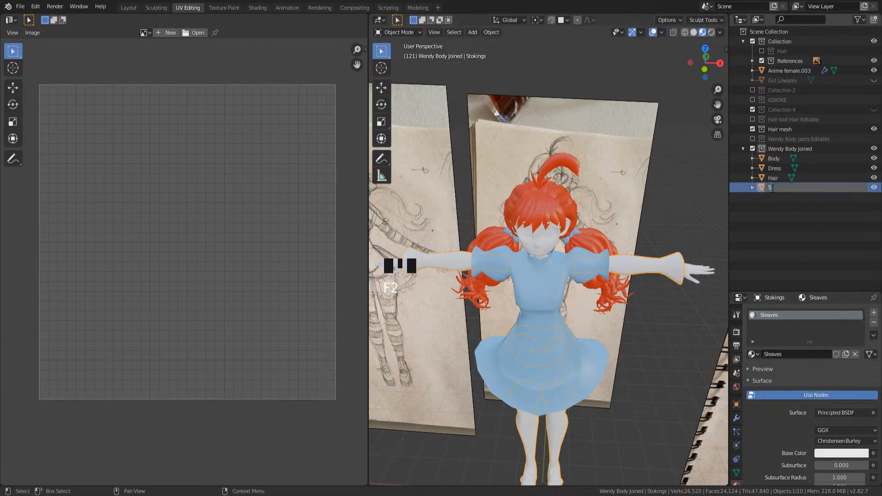
type("leves")
key("Return")
key("ctrl+s")
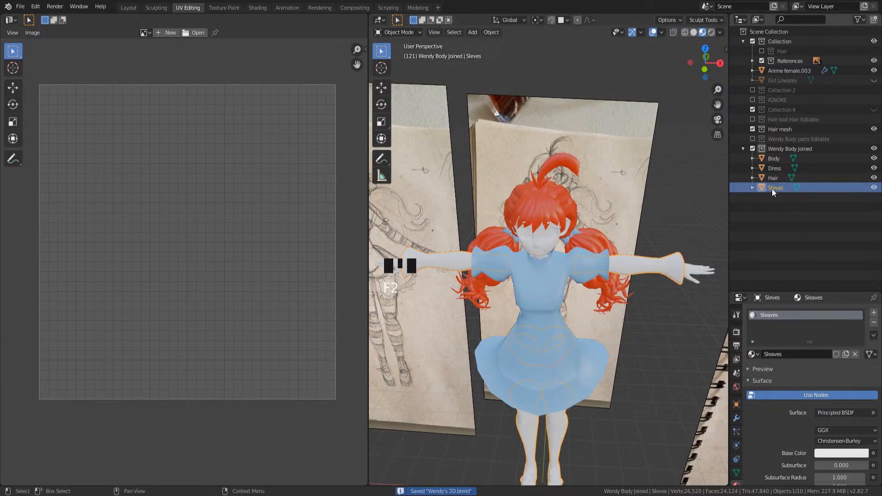
- Review the Dress, Hair and Body objects on the full character and save the file
middle_click_drag(647, 281, 626, 271)
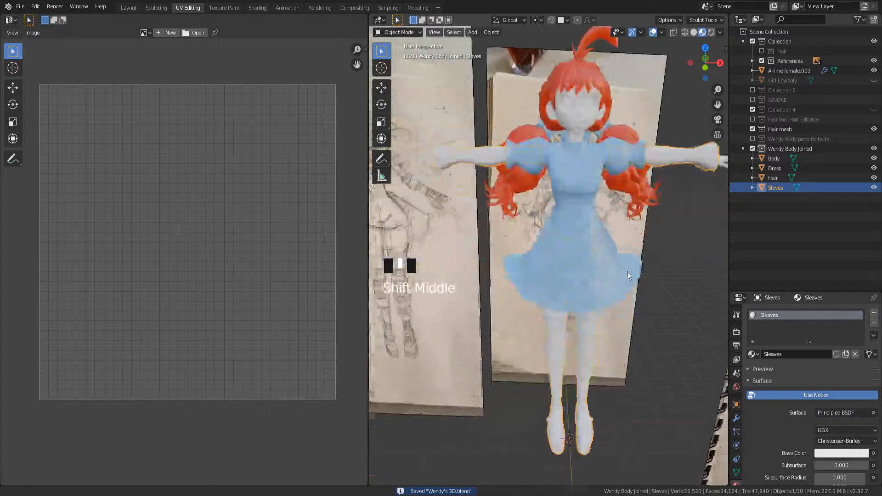
scroll(592, 343, "down", 2)
scroll(579, 373, "up", 1)
left_click(564, 214)
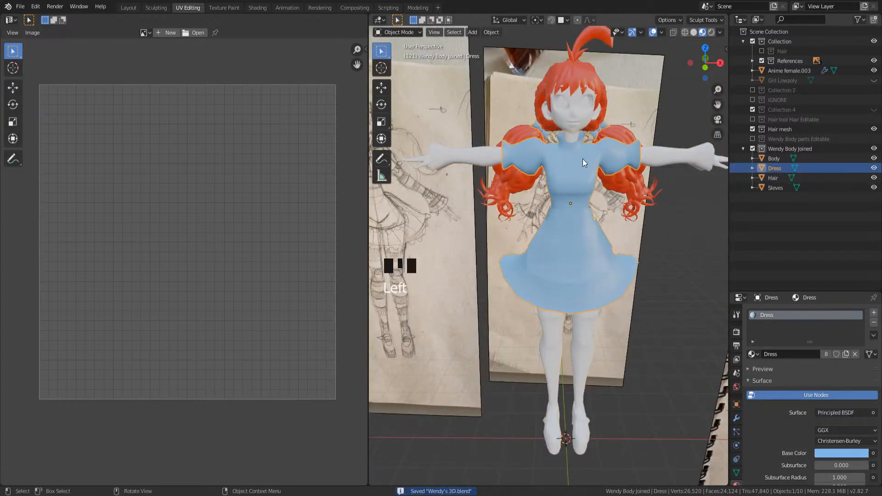
middle_click_drag(582, 159, 596, 255, "shift")
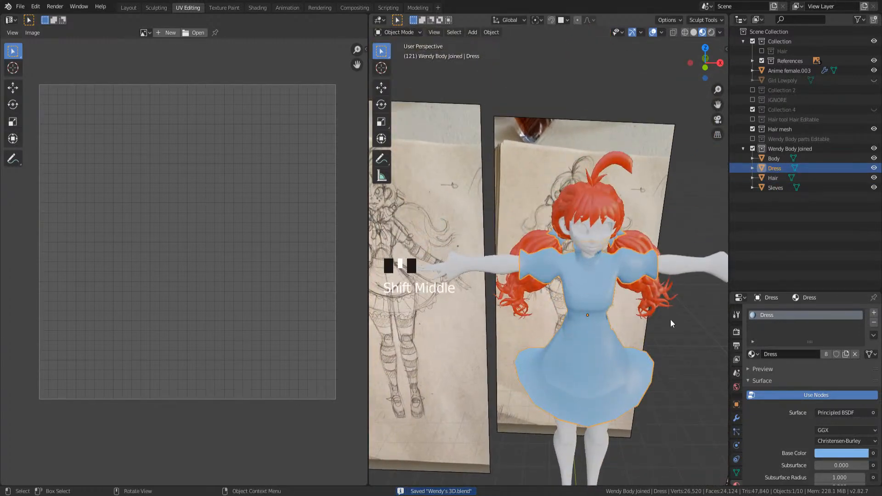
middle_click_drag(671, 319, 602, 299)
left_click(589, 189)
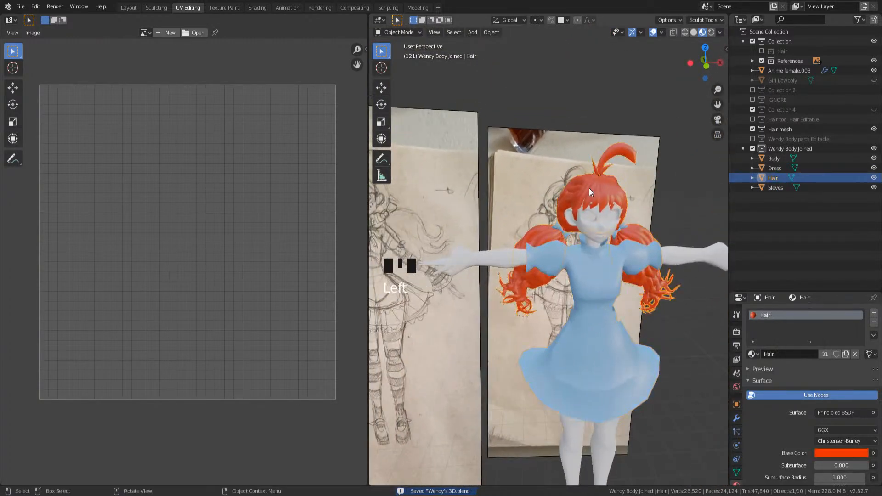
left_click(604, 220)
key("ctrl+s")
scroll(585, 242, "down", 2)
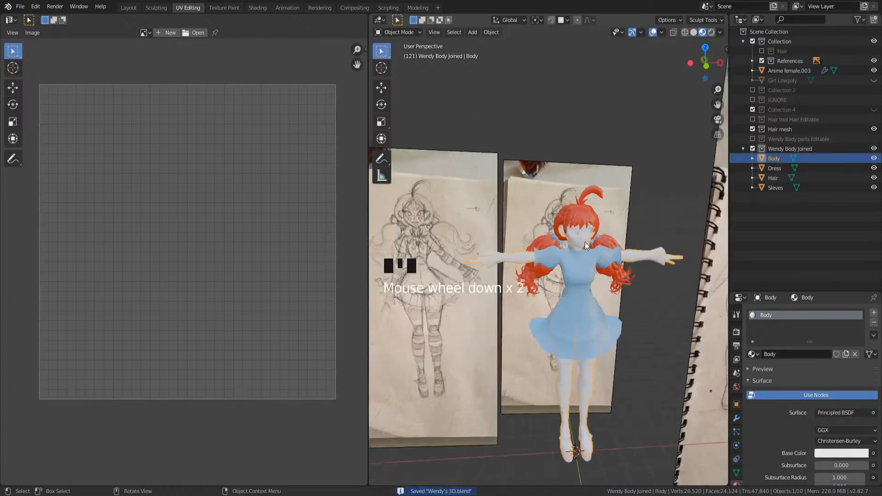
- Try moving the Body object out of the clothing in front view, and undo the move
scroll(582, 252, "up", 6)
middle_click_drag(583, 249, 626, 228)
key("KP_1")
scroll(582, 223, "down", 3)
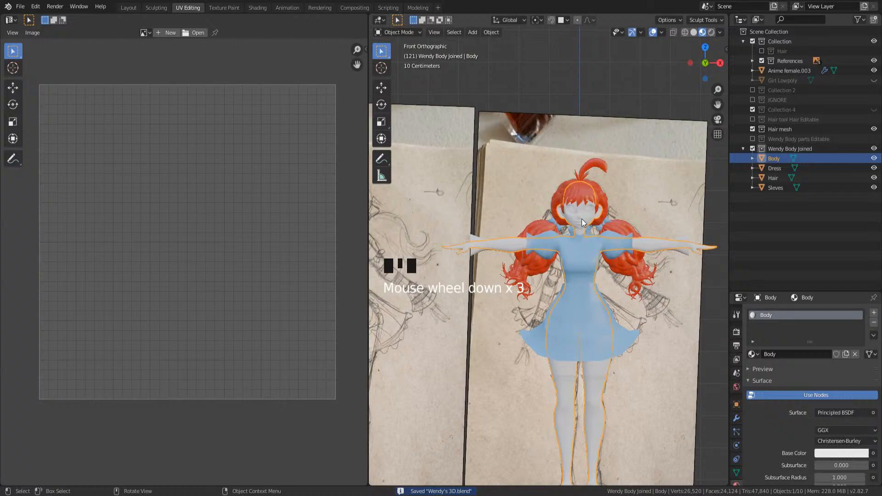
key("g")
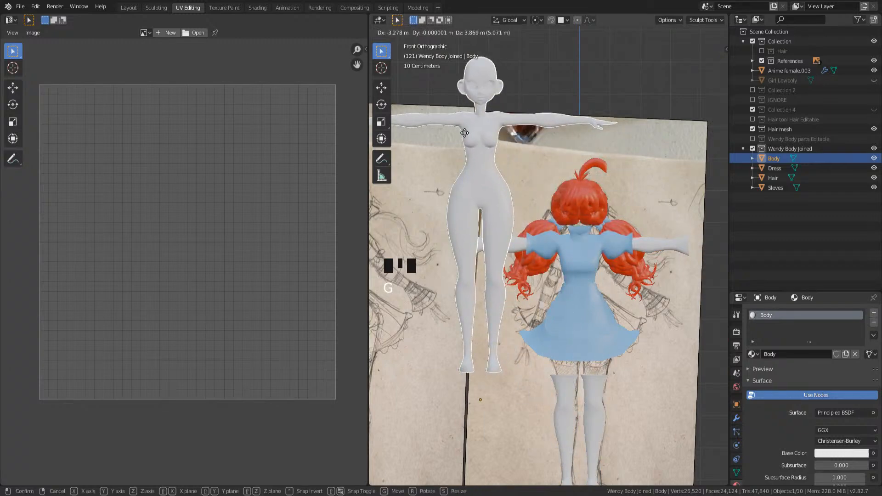
left_click(464, 133)
key("ctrl+z")
- Save the file and inspect how the body and clothing meshes overlap in wireframe from the front
middle_click_drag(624, 171, 554, 309, "shift")
key("ctrl+s")
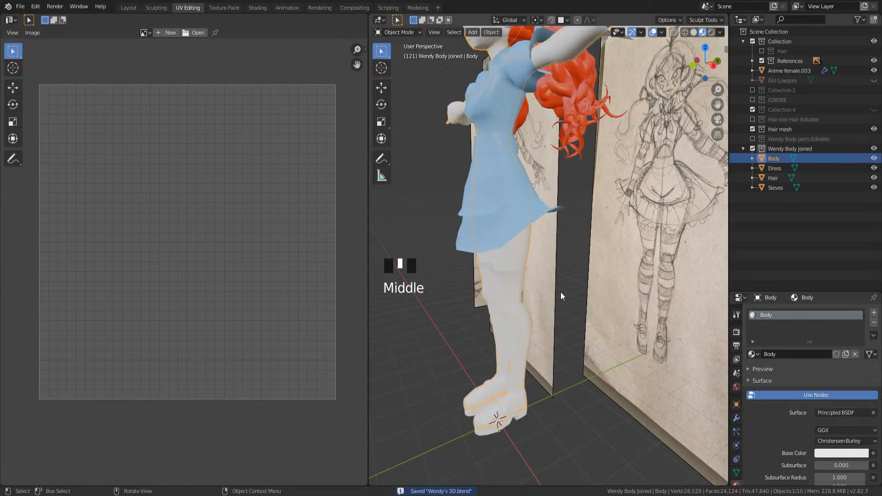
key("KP_1")
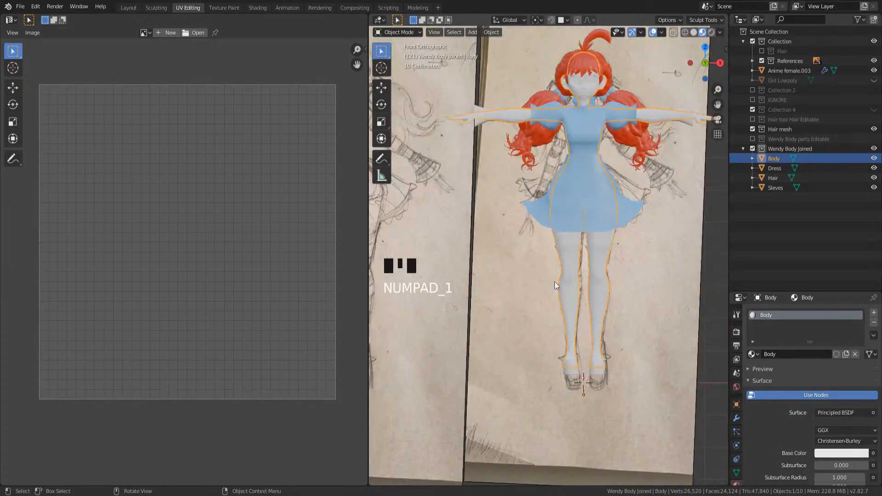
scroll(567, 220, "up", 4)
key("shift+z")
middle_click_drag(597, 321, 597, 327, "shift")
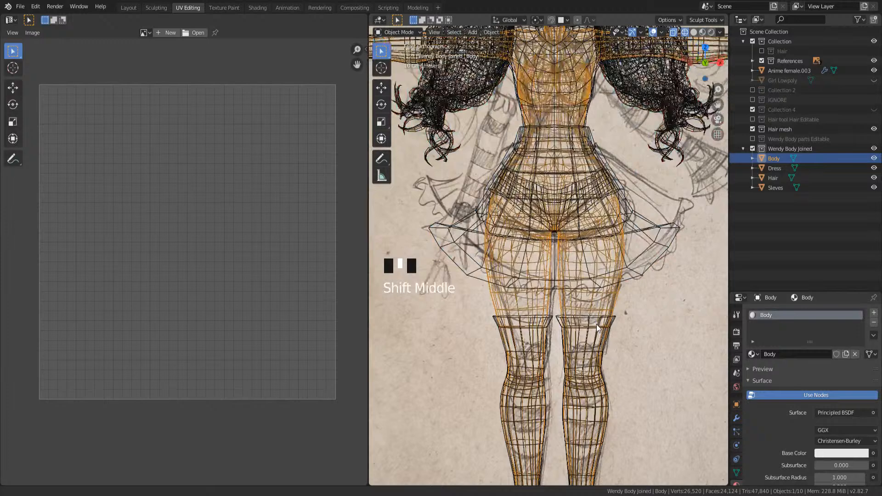
scroll(597, 327, "down", 2, "shift")
scroll(597, 327, "down", 3)
key("shift+z")
middle_click_drag(569, 180, 541, 202, "shift")
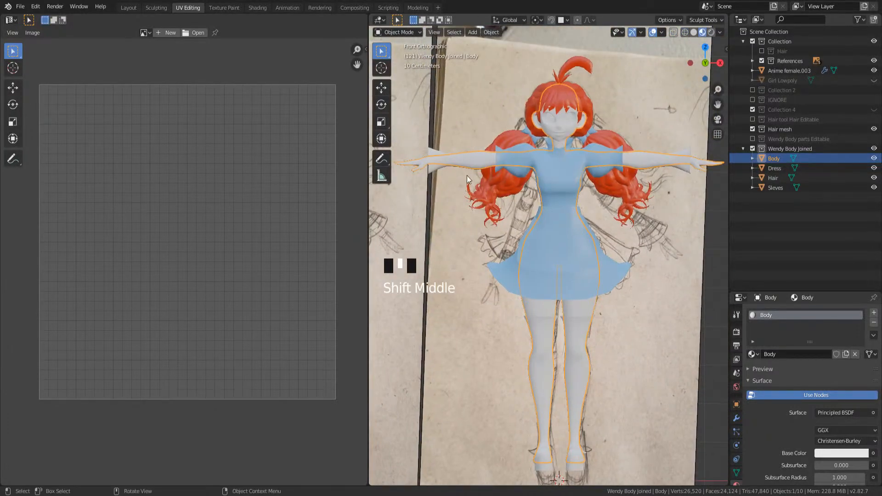
- Select the Sleves object in front view and save the file
left_click(579, 182)
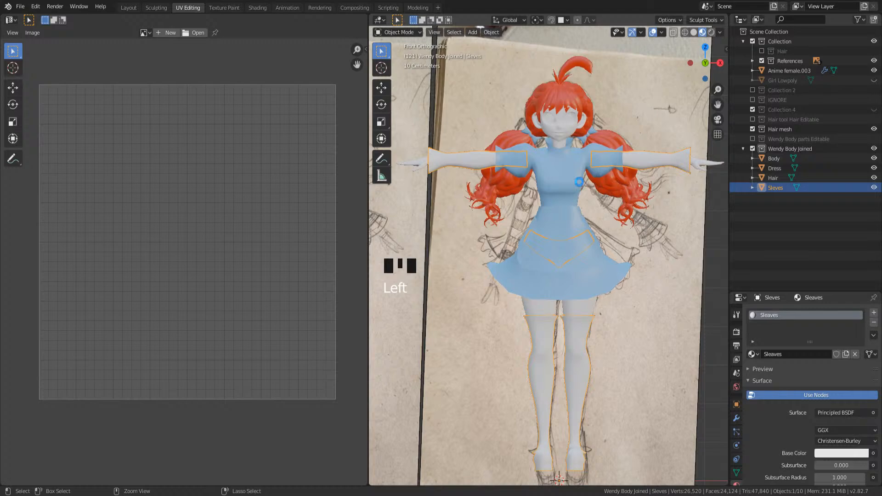
key("ctrl+s")
scroll(580, 179, "up", 3)
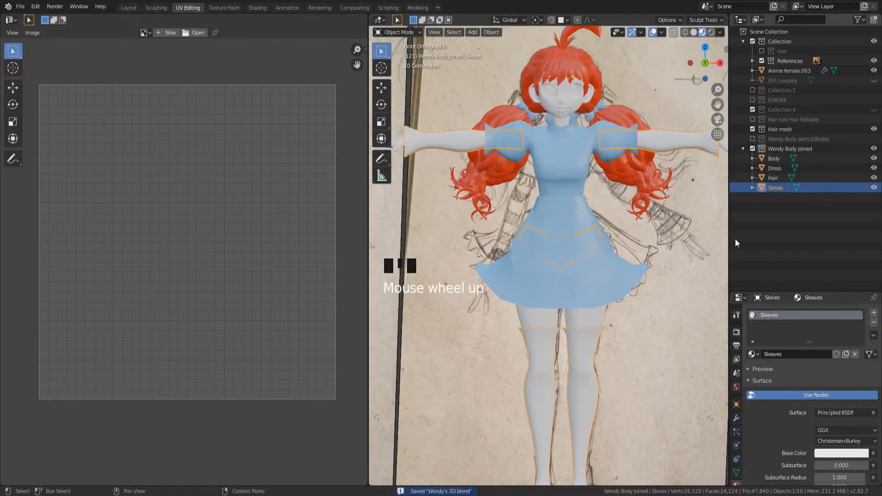
- Select the Body, Dress, Hair and Sleves objects together and save the file
middle_click_drag(560, 159, 542, 321)
left_click_drag(444, 254, 607, 406)
middle_click_drag(597, 387, 584, 348)
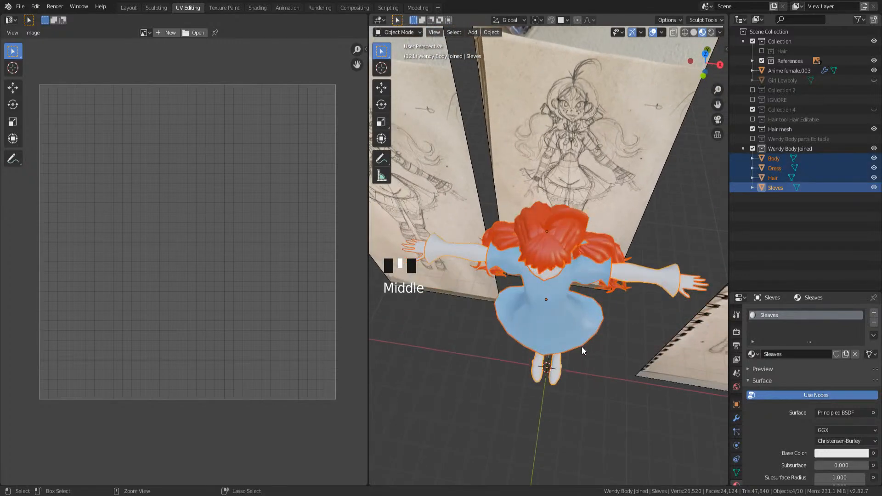
key("ctrl+s")
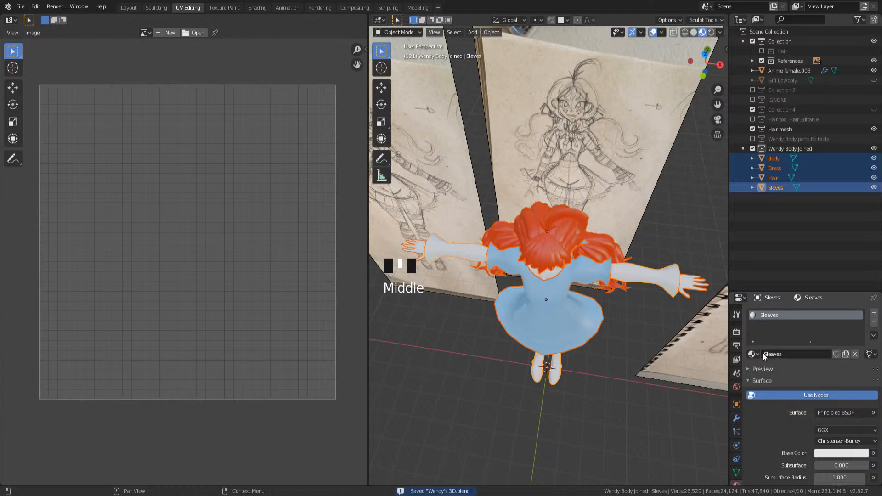
- Reselect the four character objects from a top-down view and save the file again
left_click(561, 357)
left_click(558, 338)
middle_click_drag(538, 294, 503, 287)
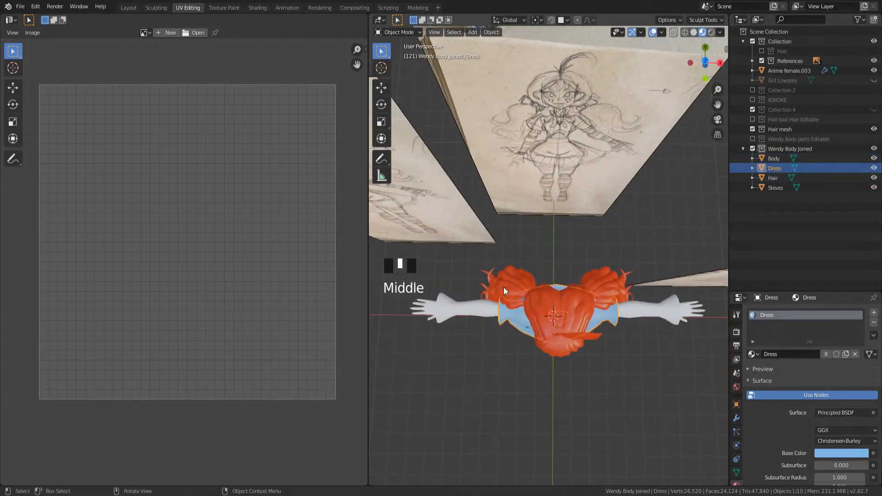
left_click_drag(496, 281, 585, 366)
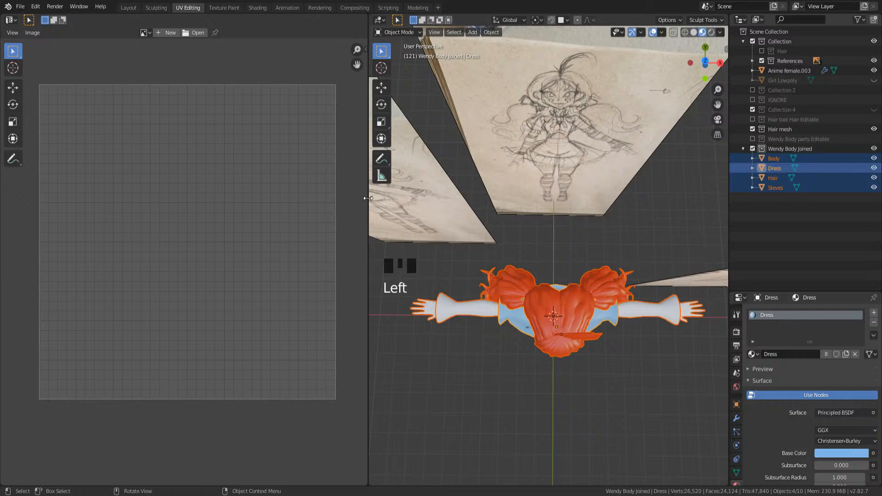
left_click(21, 6)
left_click(37, 71)
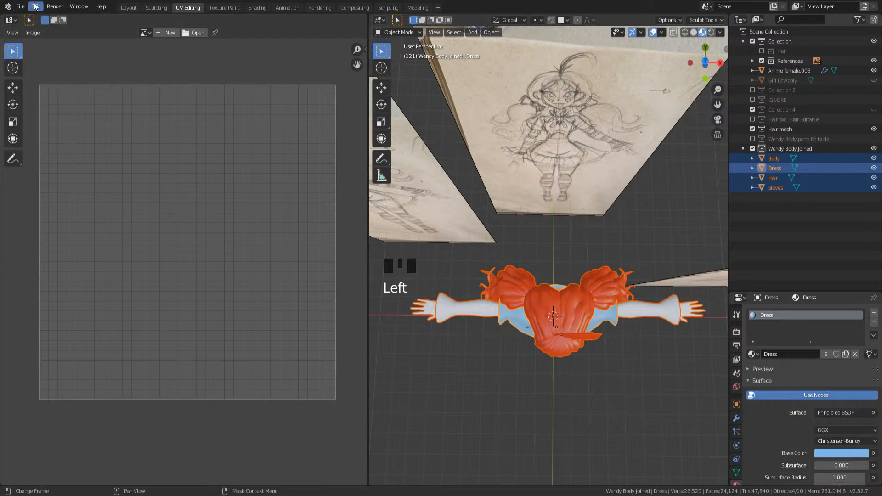
left_click(19, 8)
middle_click_drag(561, 408, 589, 298)
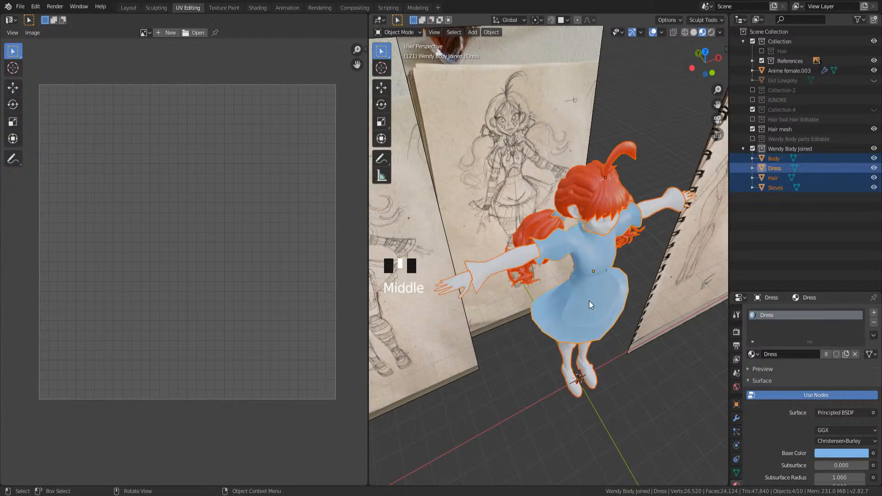
left_click(20, 7)
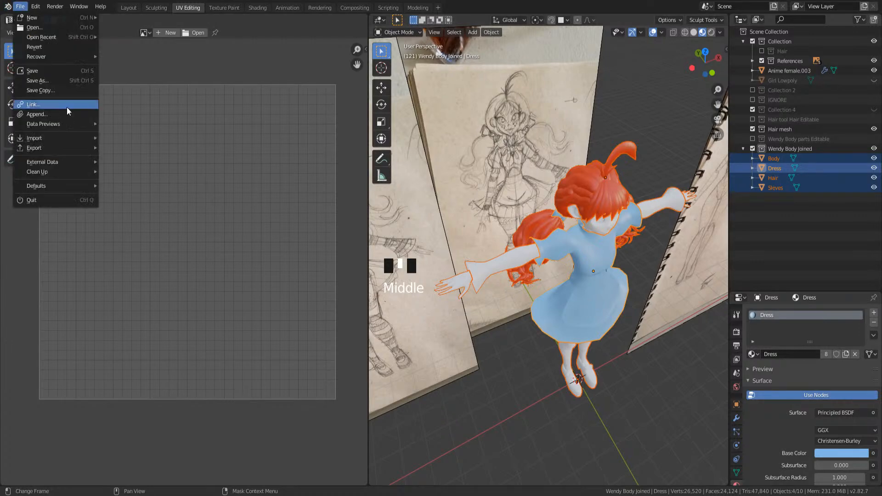
left_click(38, 81)
left_click(171, 307)
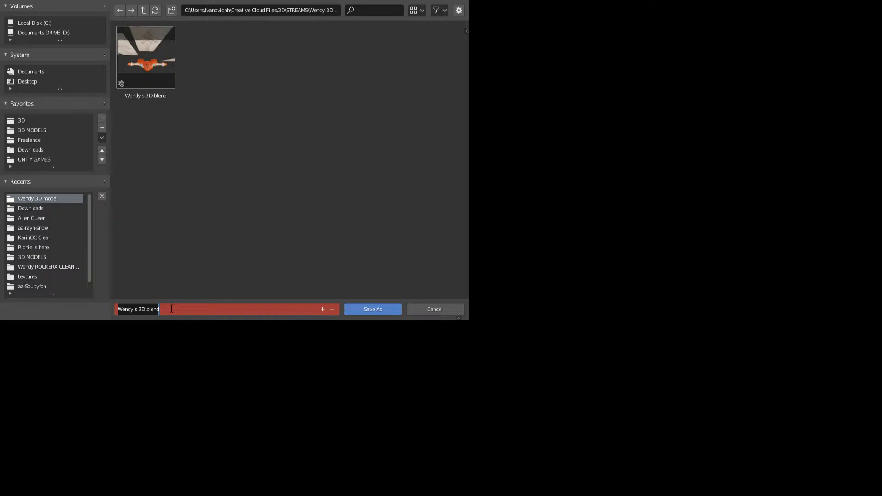
key("Escape")
key("Escape")
- Export the selected character objects as an FBX file named Wendy's 3D_Substance.fbx
left_click(25, 7)
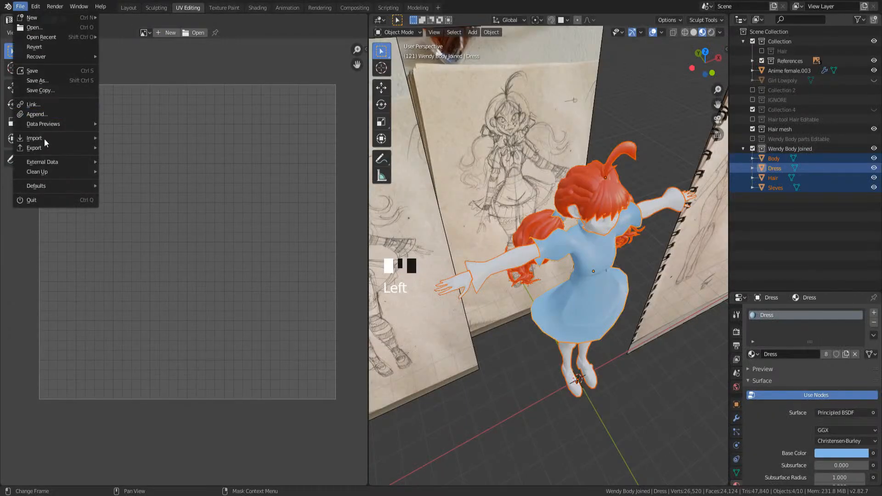
mouse_move(45, 147)
left_click(174, 205)
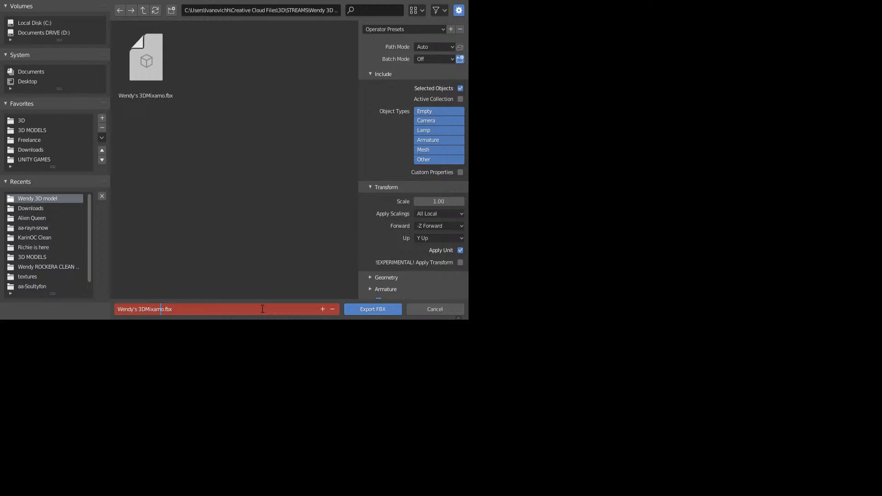
key("BackSpace")
key("BackSpace")
key("BackSpace")
key("BackSpace")
key("BackSpace")
key("BackSpace")
type("7Subv")
key("BackSpace")
type("stance")
key("Return")
left_click(361, 311)
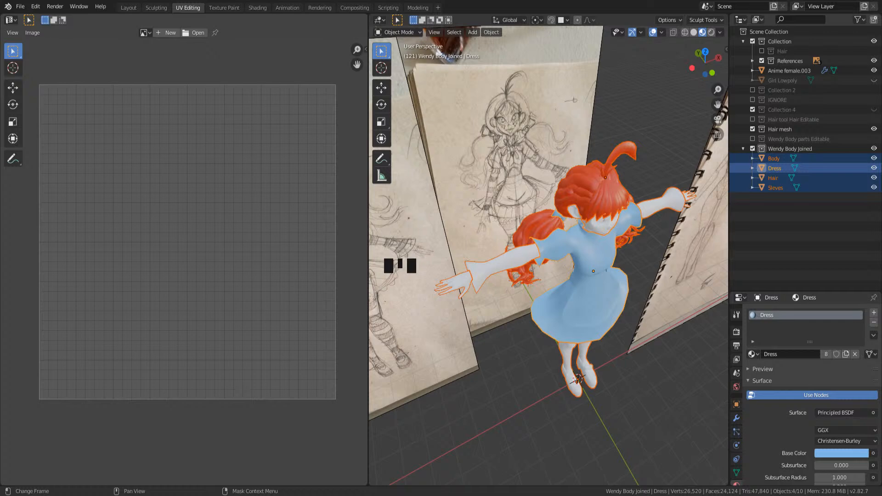
left_click_drag(368, 103, 368, 104)
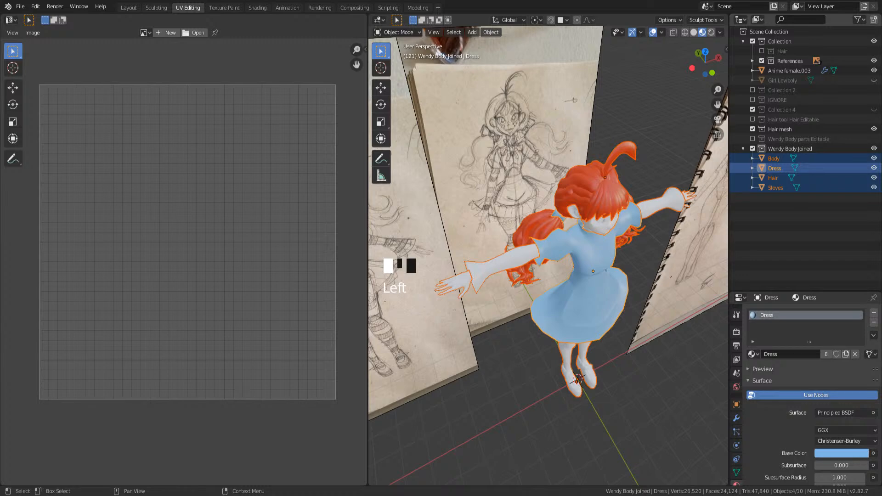
- Exclude the Wendy Body Joined collection and import Wendy's 3DMixamo.fbx from the Downloads folder
left_click(750, 148)
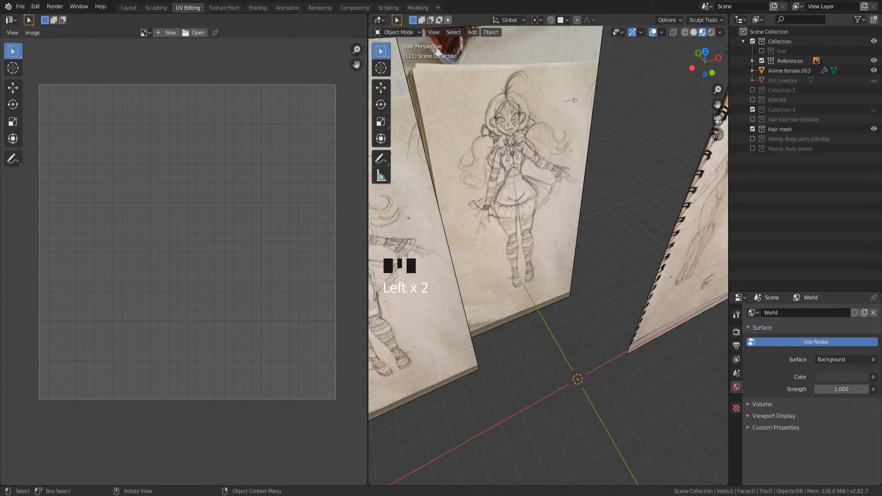
left_click(20, 6)
mouse_move(43, 137)
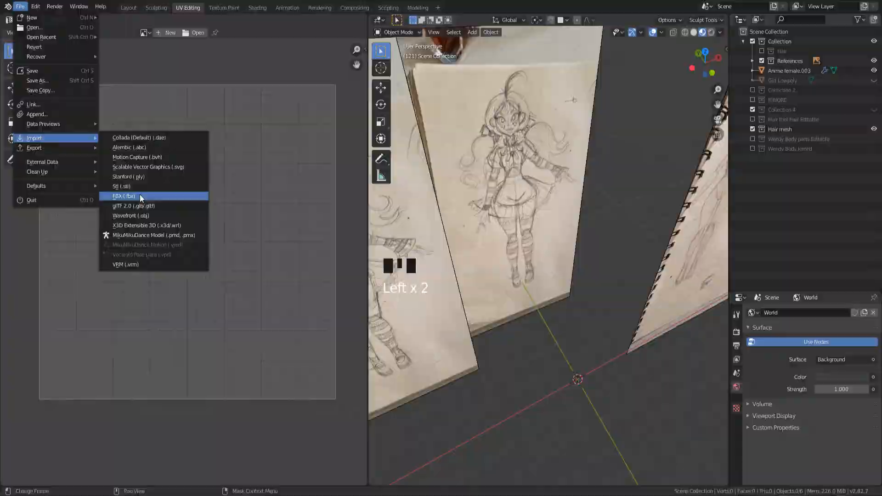
left_click(140, 196)
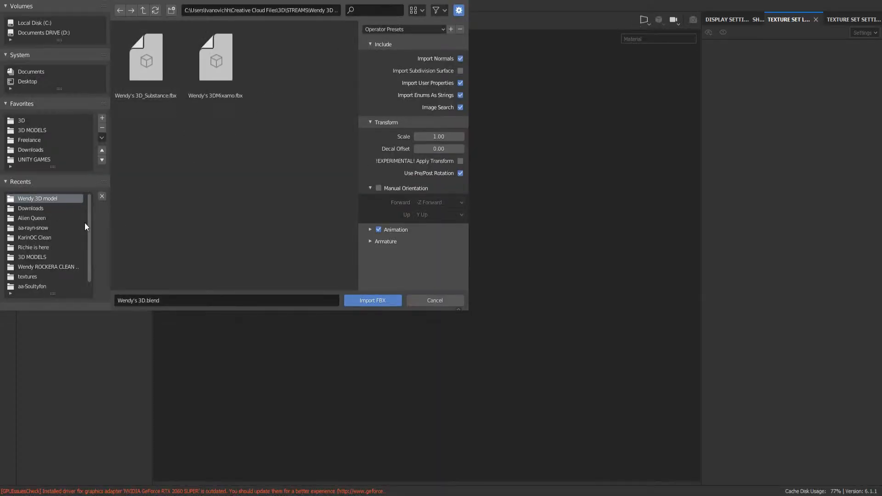
left_click(27, 151)
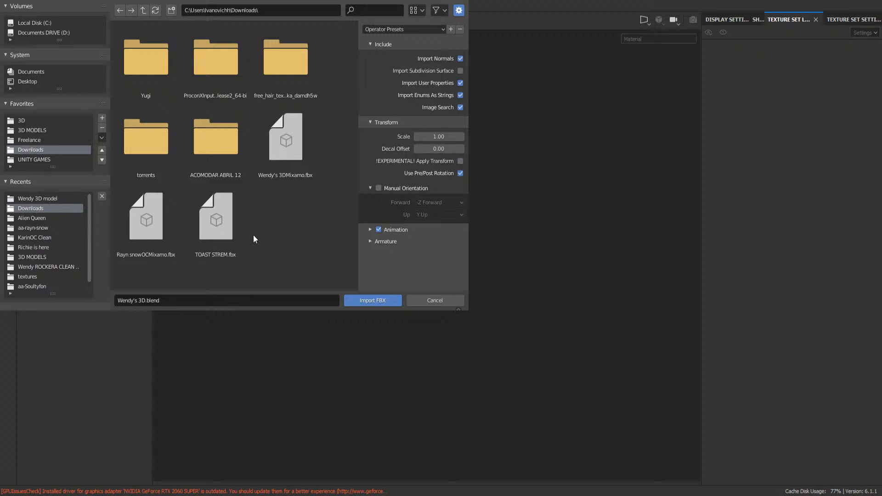
left_click(288, 158)
key("Return")
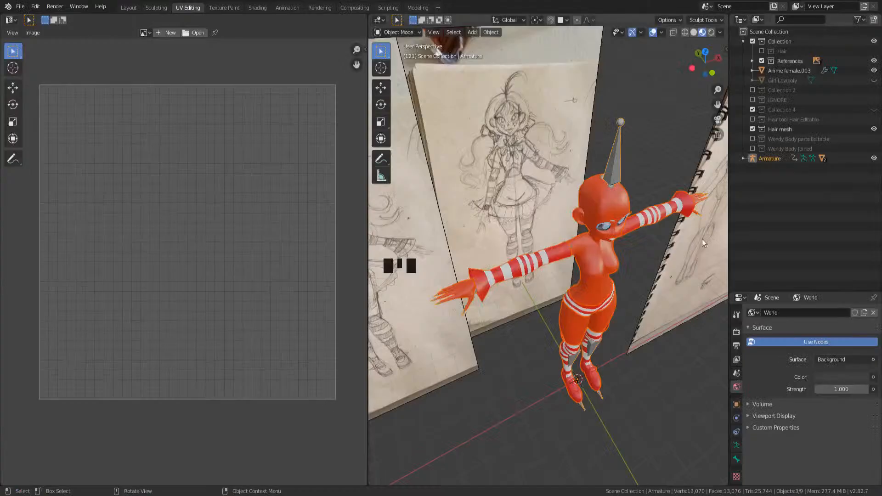
- Run the CATS Fix Model operation on the imported Mixamo armature
mouse_move(701, 239)
middle_mouse_down()
mouse_move(629, 236)
mouse_move(613, 225)
mouse_move(614, 306)
middle_mouse_up()
key("Up")
key("KP_1")
scroll(612, 285, "up", 2)
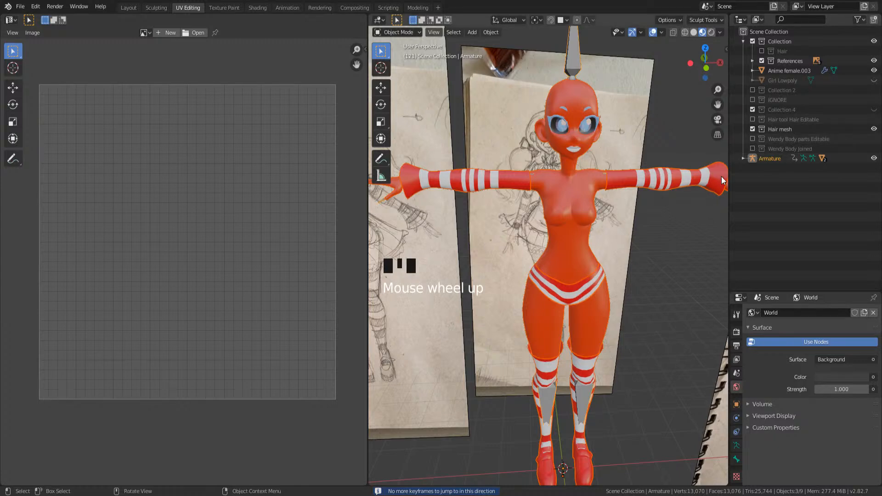
key("n")
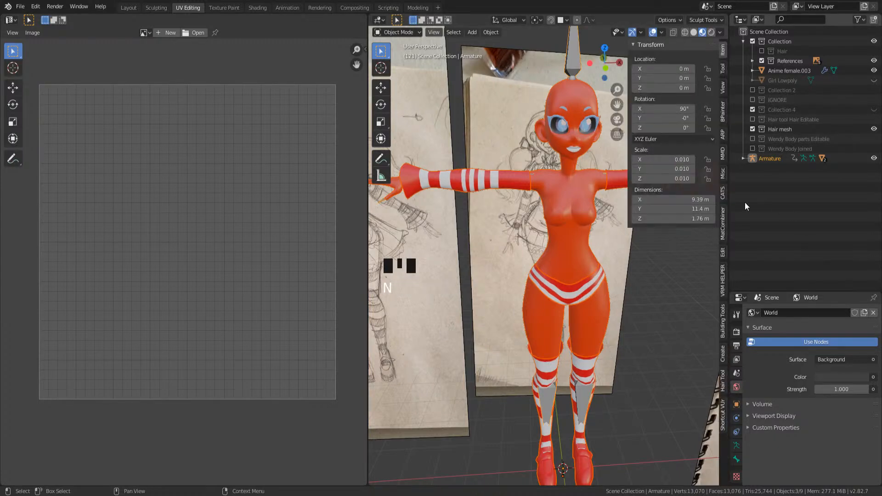
left_click(722, 192)
left_click(645, 81)
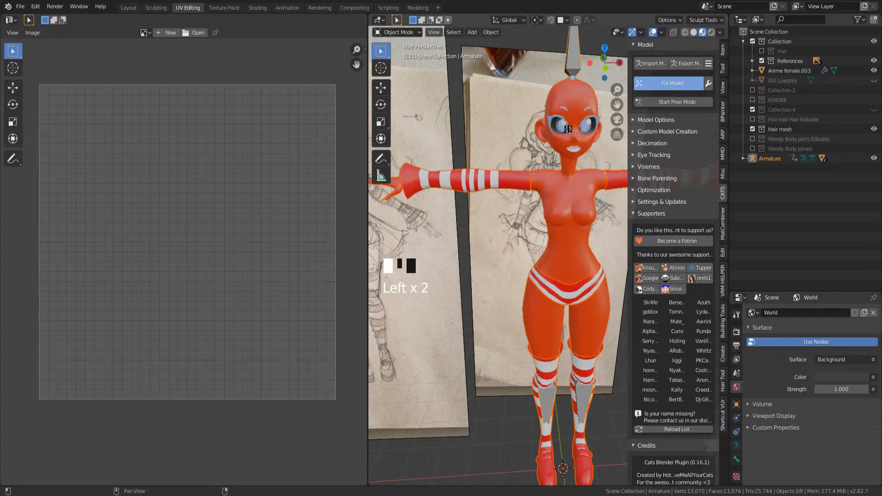
middle_click_drag(568, 130, 585, 167)
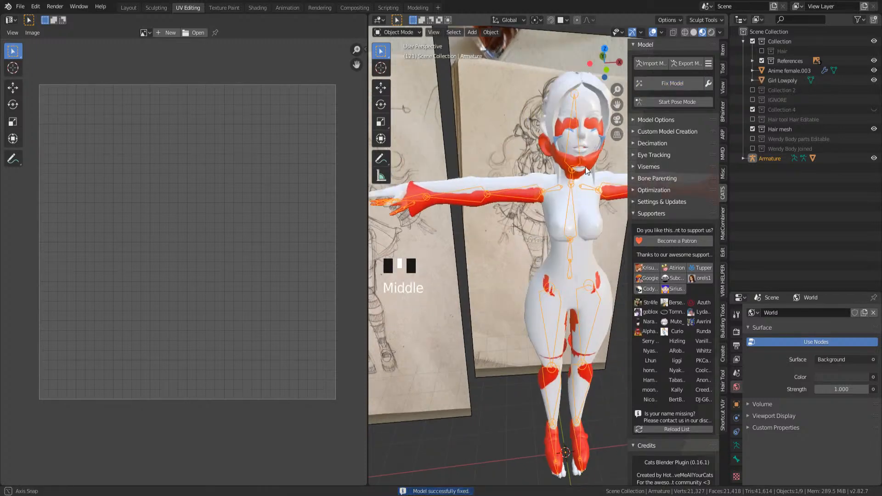
- Hide the Girl Lowpoly and Anime female.003 objects so only the imported rigged body shows
left_click(588, 100)
left_click(873, 80)
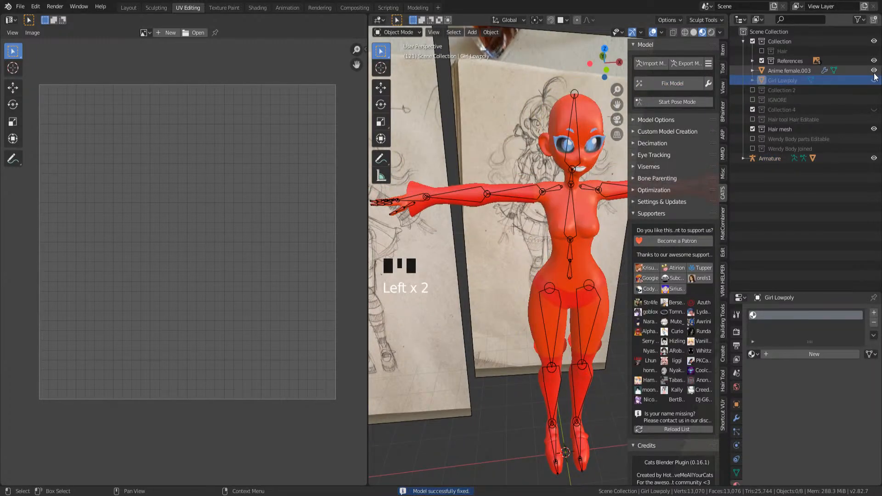
left_click(873, 70)
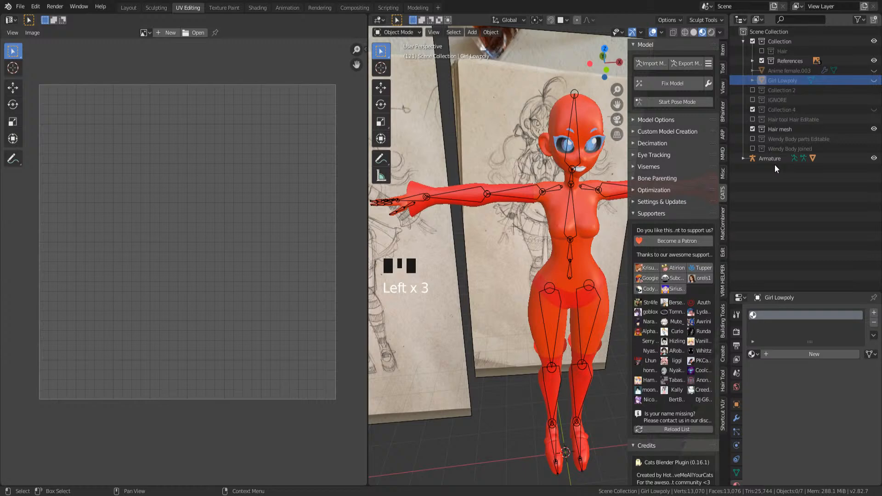
- Remove every material slot from the Body mesh of the imported armature
left_click(756, 156)
middle_click_drag(542, 277, 629, 330)
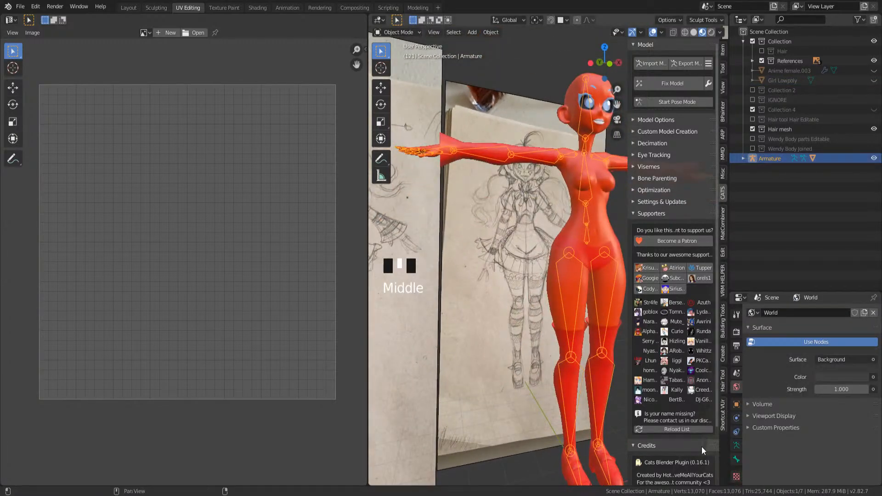
left_click(737, 314)
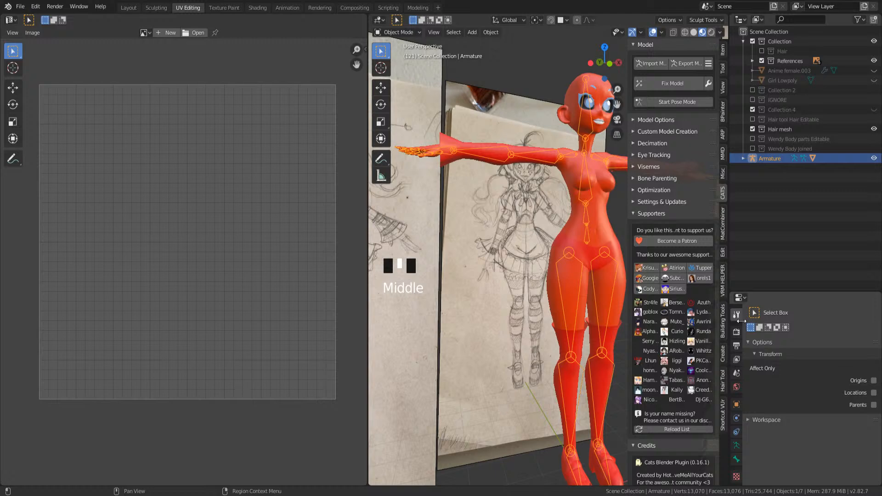
left_click(736, 477)
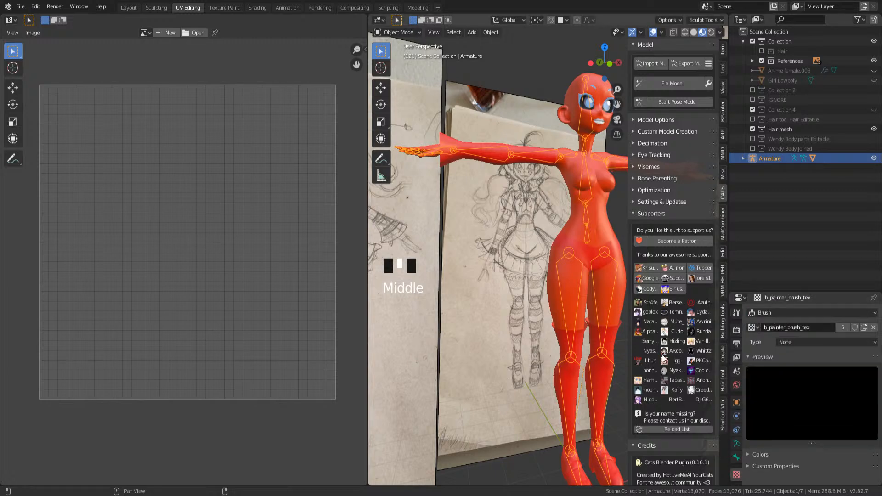
left_click(565, 317)
scroll(735, 469, "down", 1)
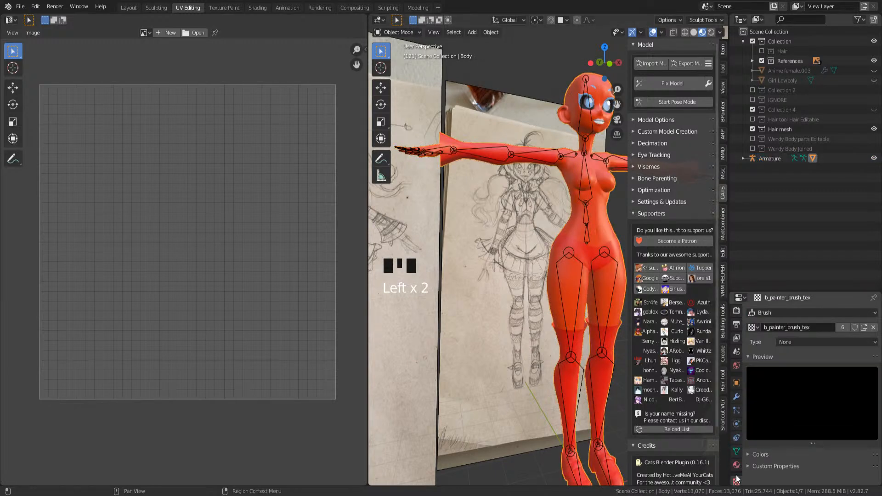
left_click(735, 469)
scroll(794, 356, "down", 2)
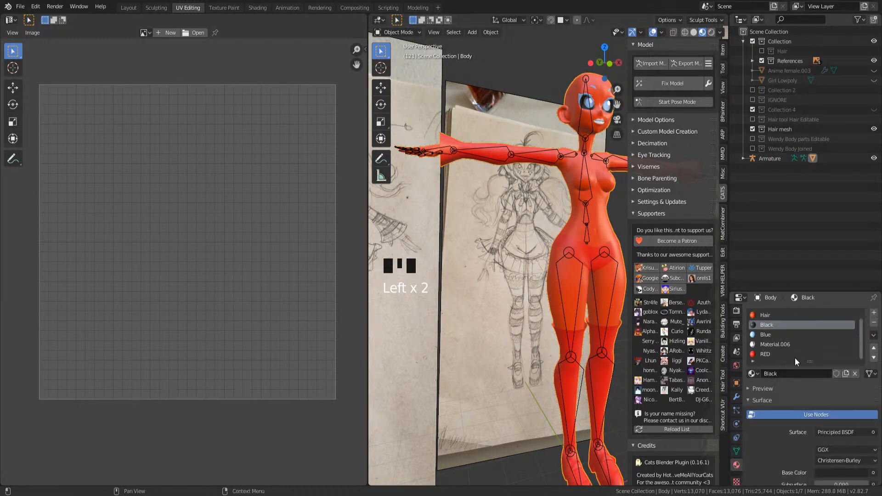
left_click(875, 322)
left_click(874, 322)
left_click(874, 323)
left_click(874, 323)
left_click(874, 323)
left_click(874, 323)
left_click(874, 323)
left_click(874, 322)
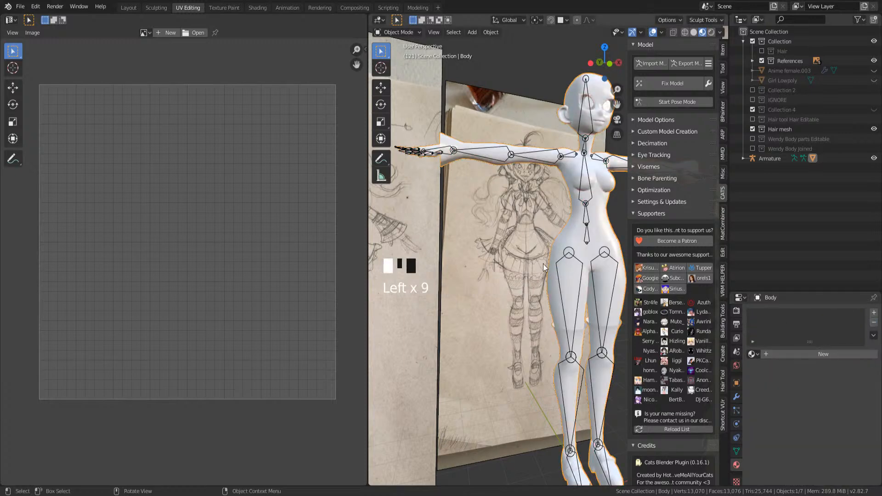
- Re-enable the Wendy Body Joined collection, duplicate it with its objects, and exclude the original
middle_click_drag(542, 263, 527, 291)
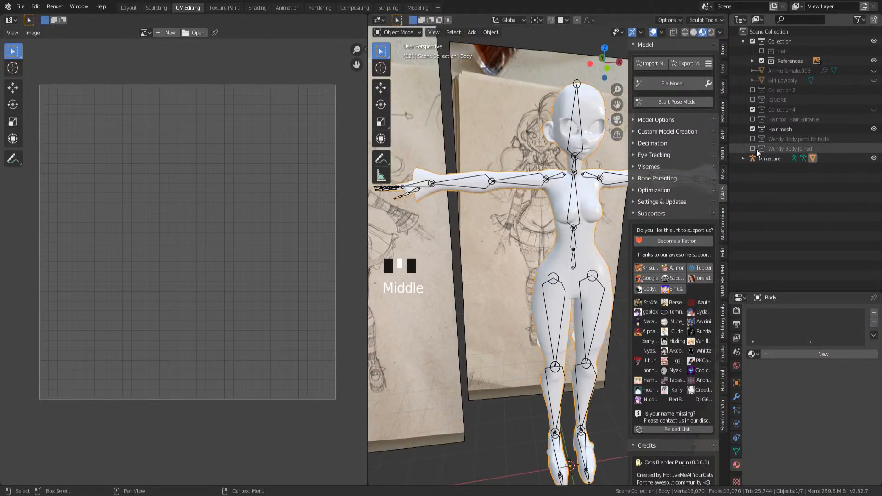
left_click(753, 149)
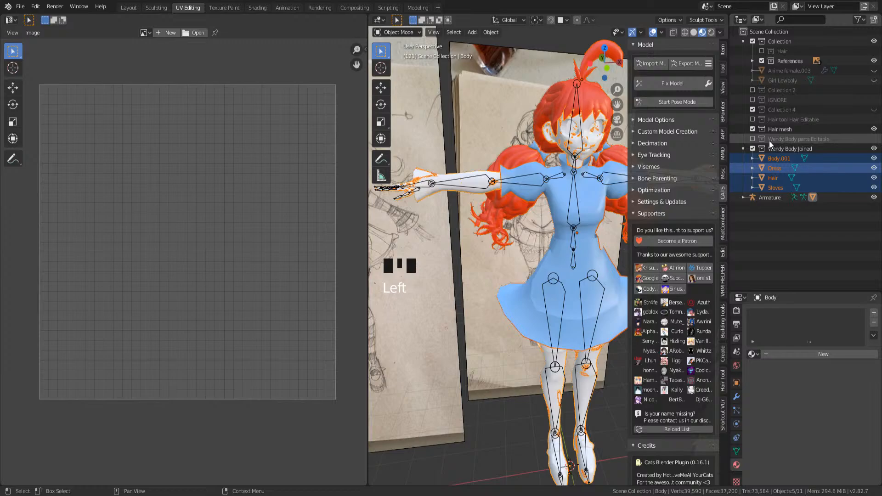
right_click(772, 148)
left_click(759, 150)
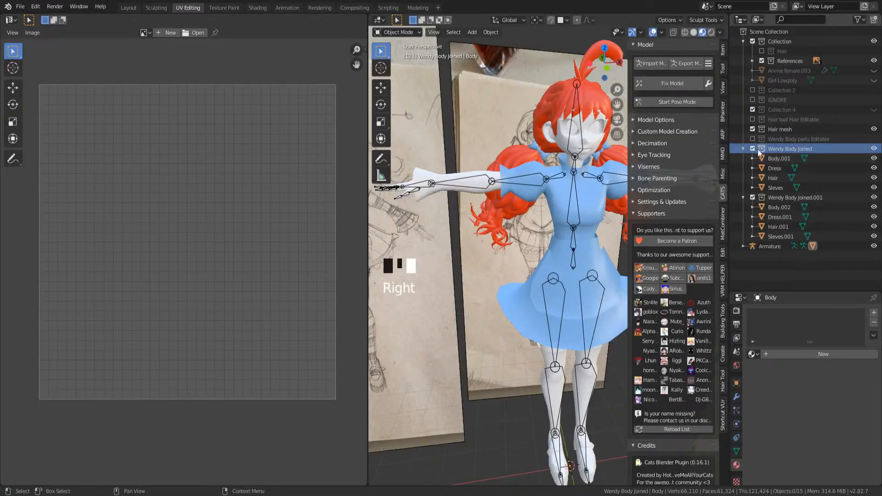
- Move the Armature into the Wendy Body Joined.001 collection and hide Body.002 and Sleves.001
left_click_drag(770, 208, 769, 160)
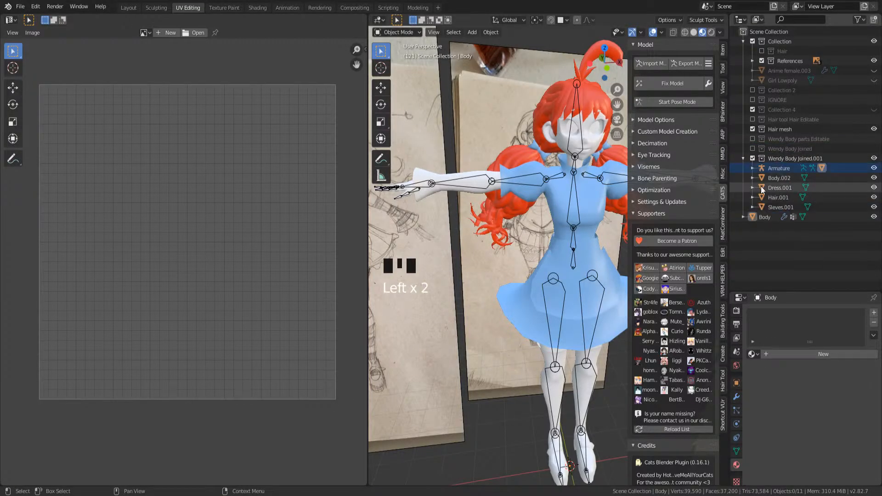
left_click(873, 177)
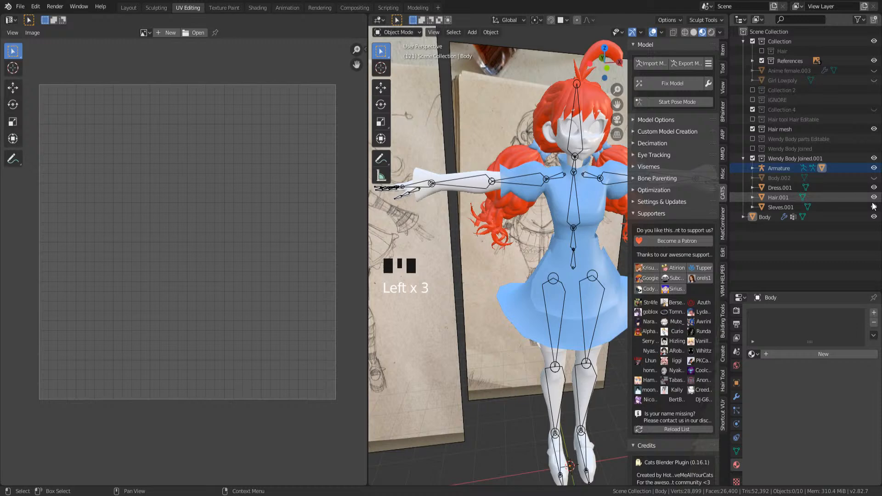
left_click(874, 207)
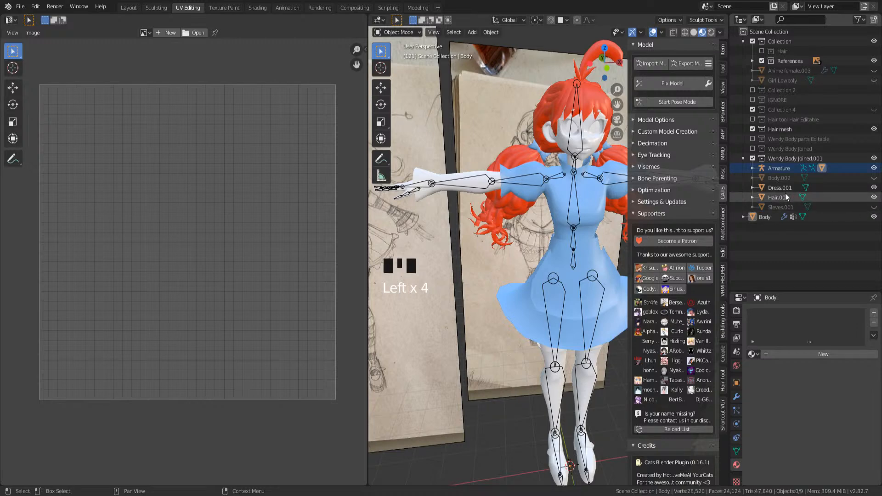
- Hide Body.002 and Sleves.001, keep the rigged Body visible, and move it into the Wendy Body Joined.001 collection
left_click(753, 159)
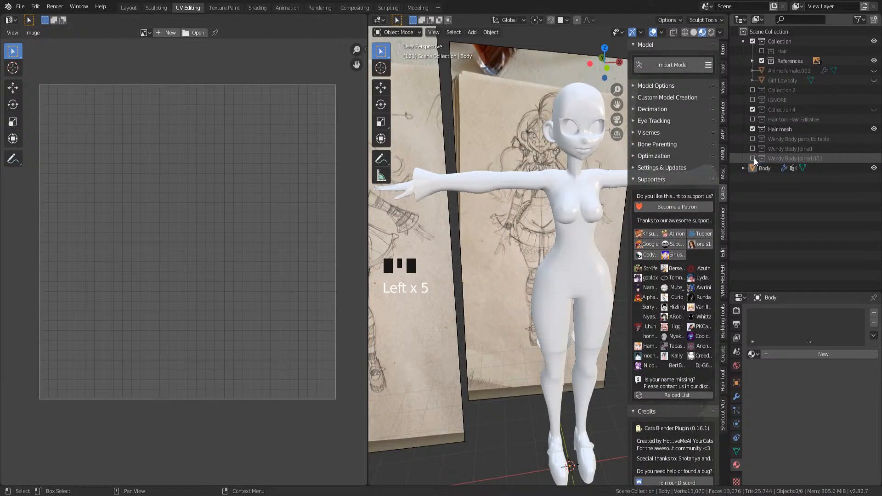
left_click(752, 159)
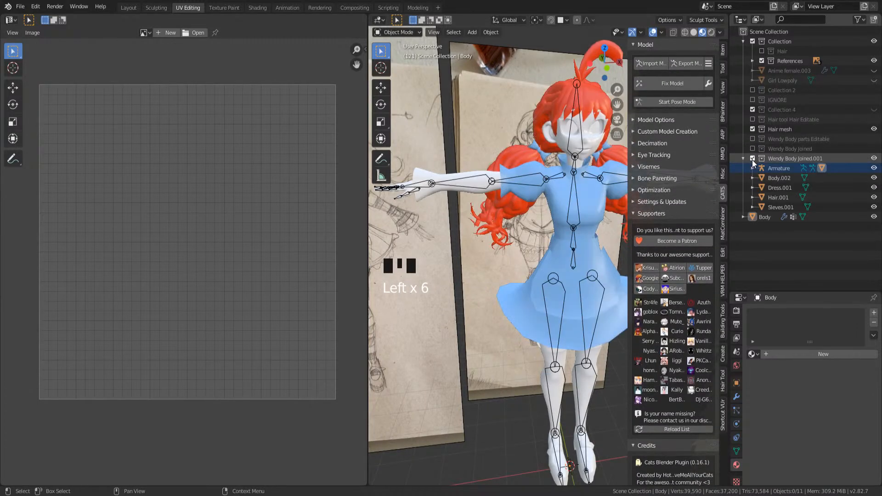
left_click(763, 217)
left_click(874, 216)
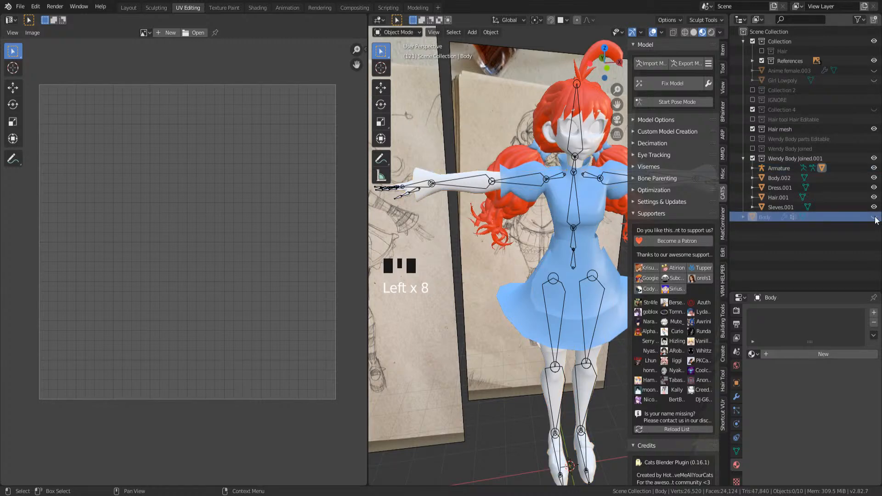
left_click(874, 207)
left_click(874, 178)
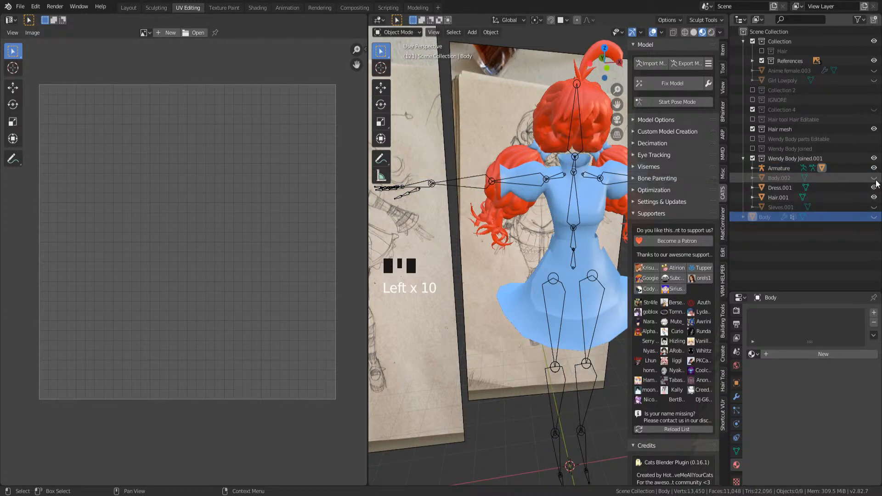
left_click(873, 217)
left_click_drag(769, 219, 768, 163)
- Delete the hidden Body.002 and Sleves.001 objects from the Wendy Body Joined.001 collection
left_click(772, 179)
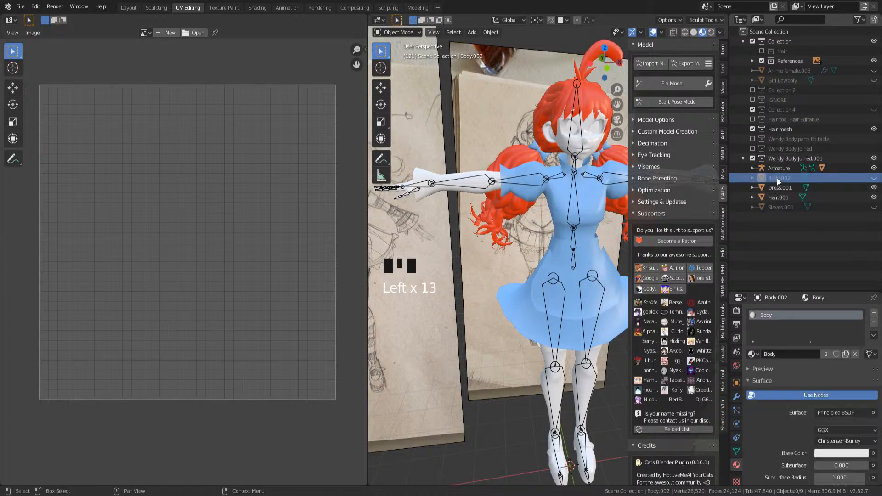
key("Delete")
left_click(776, 209, "ctrl")
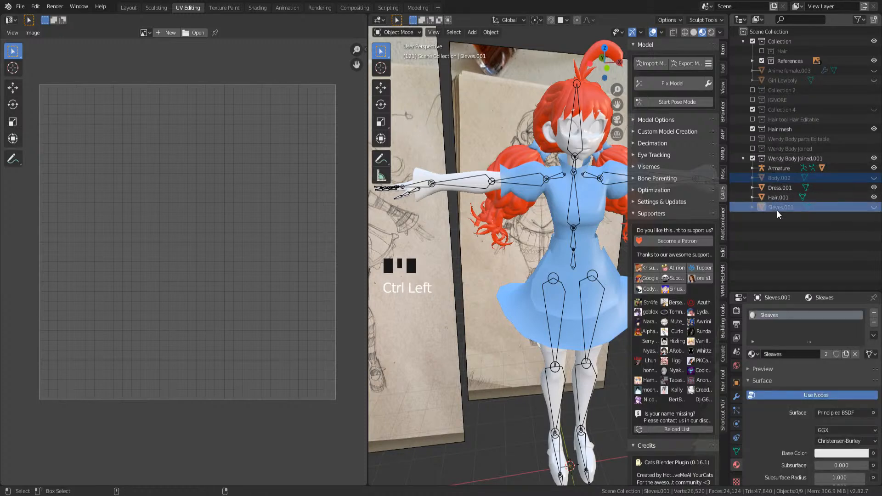
right_click(778, 208)
left_click(762, 232)
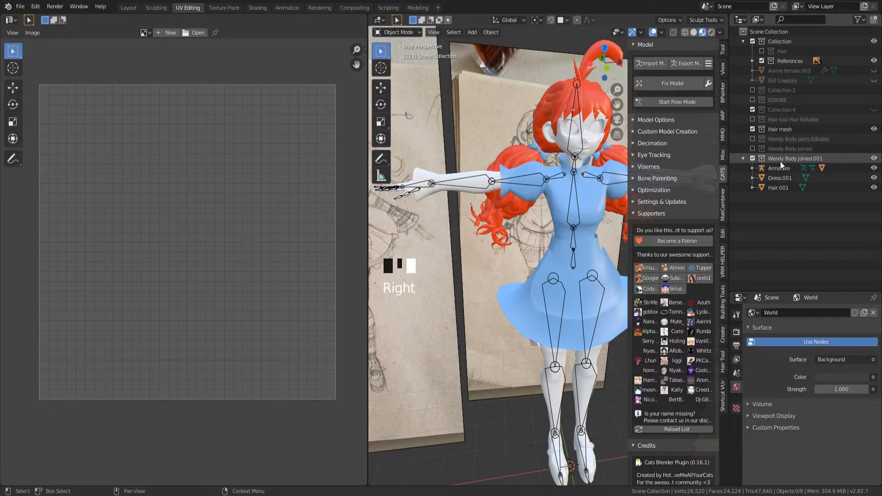
- Open the Dress.001 mesh for editing in the Modeling workspace and save the file
left_click(770, 177)
middle_click_drag(561, 186, 573, 182)
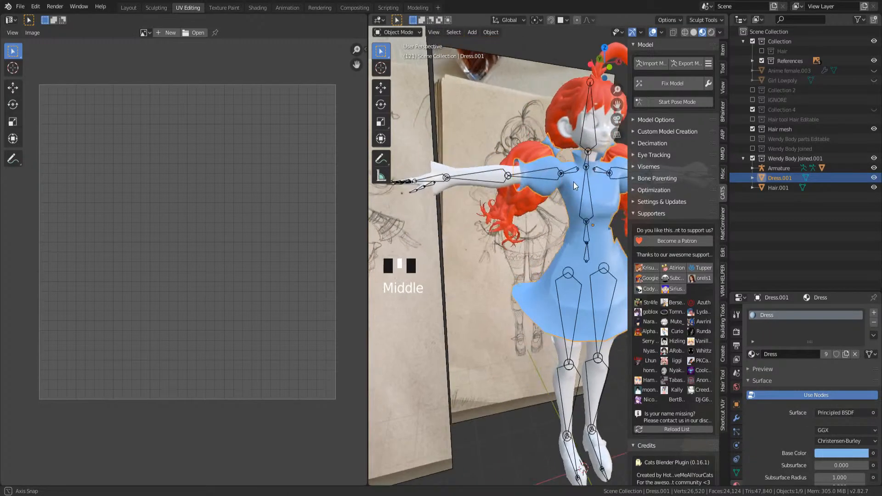
key("KP_1")
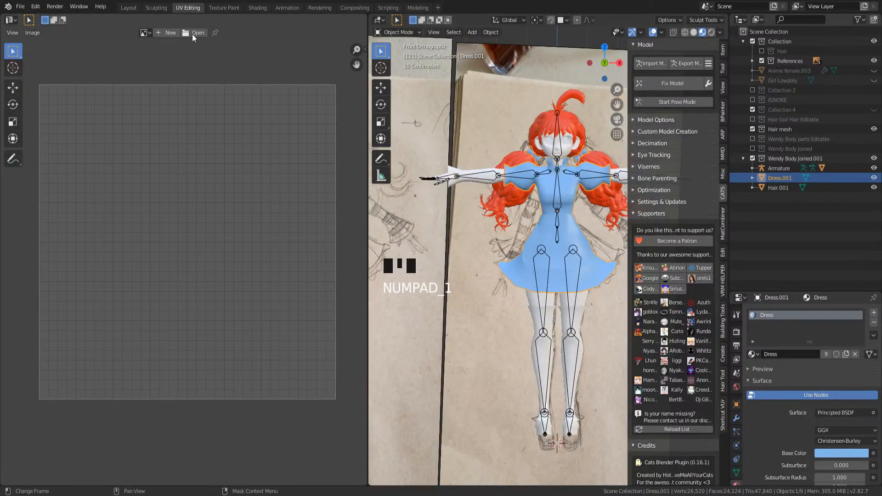
left_click(418, 8)
scroll(382, 208, "up", 3)
key("Tab")
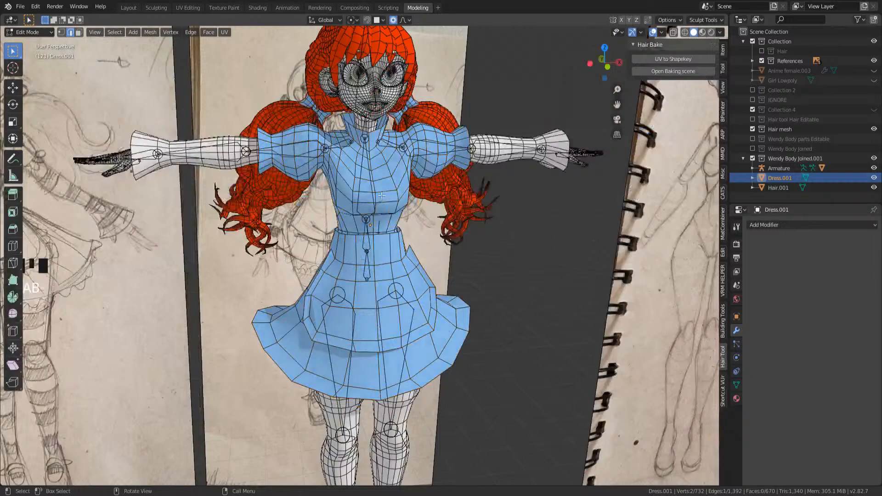
middle_click_drag(382, 193, 354, 205)
key("ctrl+s")
middle_click_drag(355, 147, 404, 153)
middle_click_drag(397, 156, 381, 216, "shift")
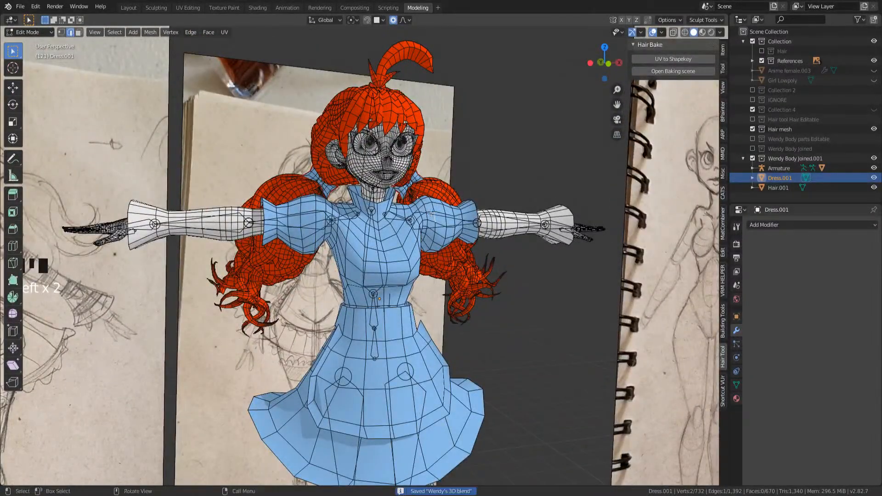
- Leave mesh editing, examine how the dress and body fit around the armature from several sides, and save the file
middle_click_drag(434, 217, 337, 166)
key("Tab")
left_click(337, 166)
middle_click_drag(374, 190, 396, 278)
left_click(376, 256)
middle_click_drag(441, 294, 458, 224, "shift")
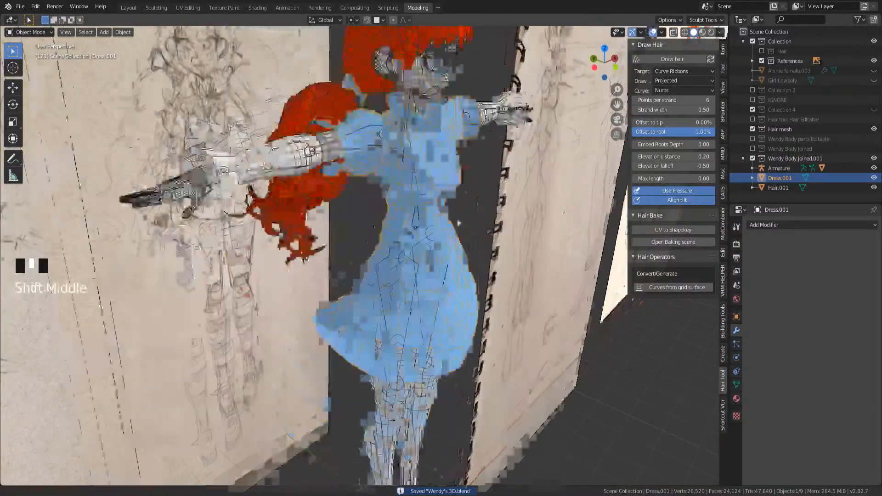
middle_click_drag(459, 258, 464, 228)
middle_click_drag(407, 207, 423, 289, "shift")
scroll(427, 276, "up", 2)
middle_click_drag(434, 258, 363, 165)
key("ctrl+s")
- Rotate the armature's right and left upper-arm bones down to the character's sides in Pose Mode, the left by about 78°
left_click(321, 160)
key("ctrl+Tab")
left_click(332, 167)
key("r")
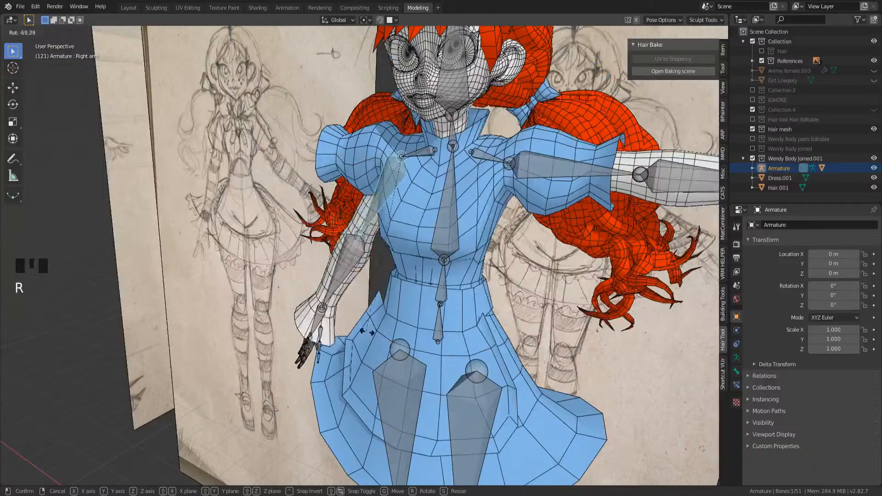
left_click(366, 332)
middle_click_drag(409, 374, 524, 253)
left_click(563, 178)
key("r")
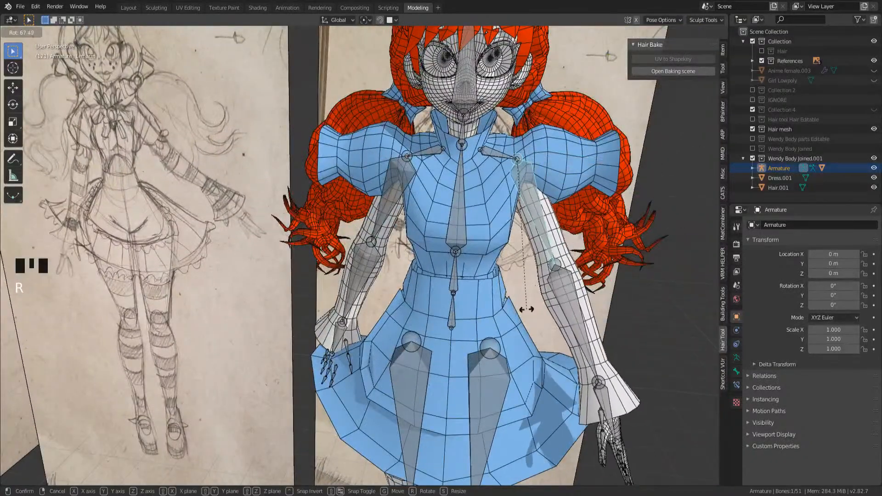
left_click(505, 317)
- Undo the rotations of both arm bones
middle_click_drag(500, 320, 395, 238)
scroll(395, 238, "up", 2)
key("KP_1")
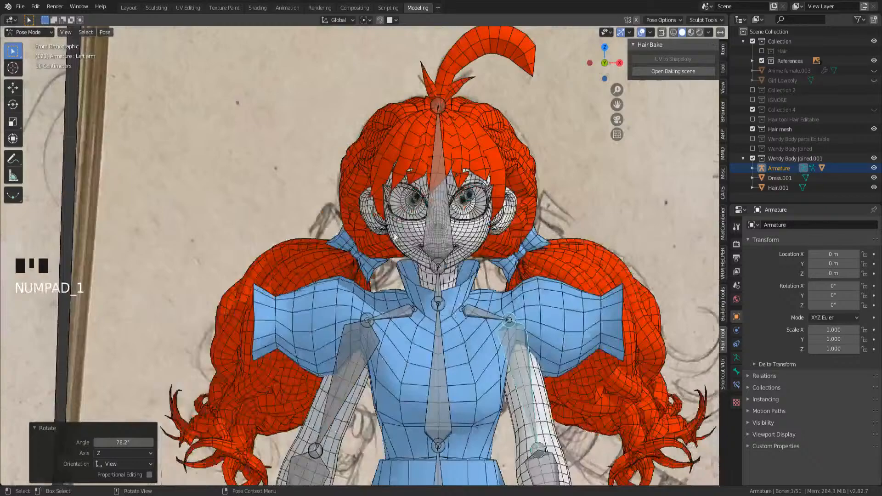
scroll(459, 158, "up", 2)
key("ctrl+z")
key("ctrl+z")
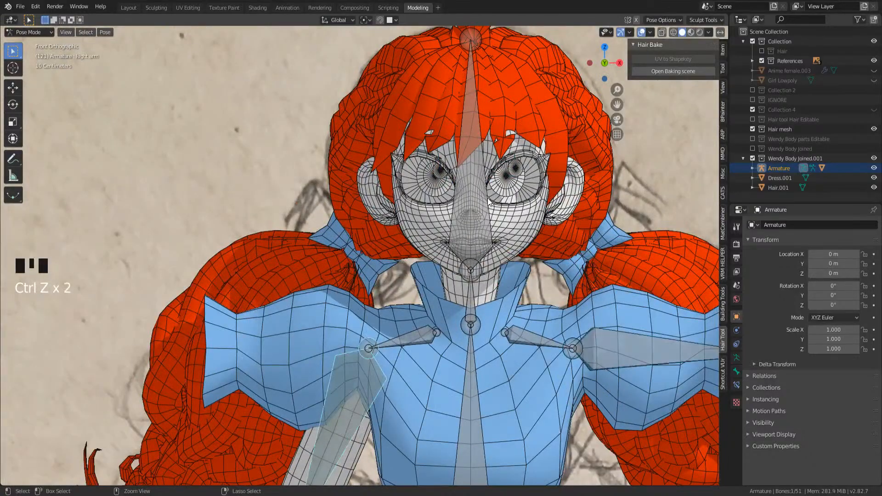
key("ctrl+z")
- Save the file and examine the armature's bones around the head and torso in Edit Mode
scroll(489, 204, "down", 3)
key("ctrl+s")
key("Tab")
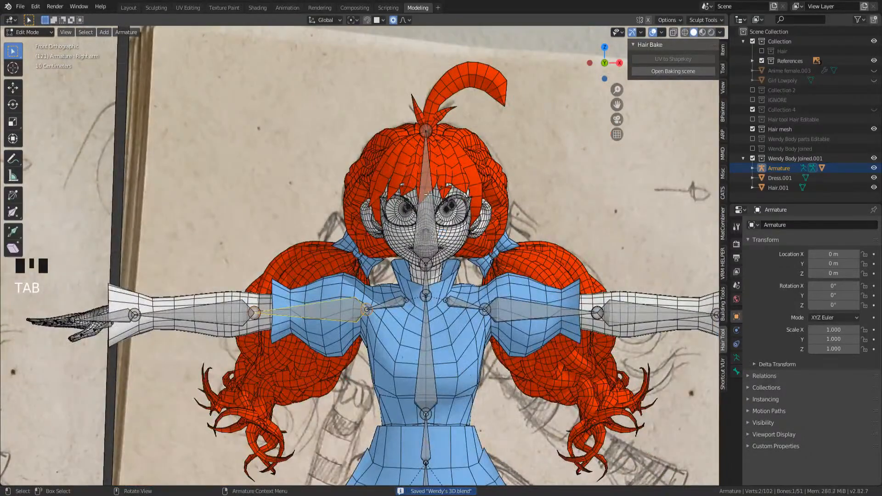
middle_click_drag(428, 194, 478, 202)
key("KP_1")
scroll(443, 182, "up", 4)
middle_click_drag(443, 179, 394, 192)
scroll(394, 193, "down", 2)
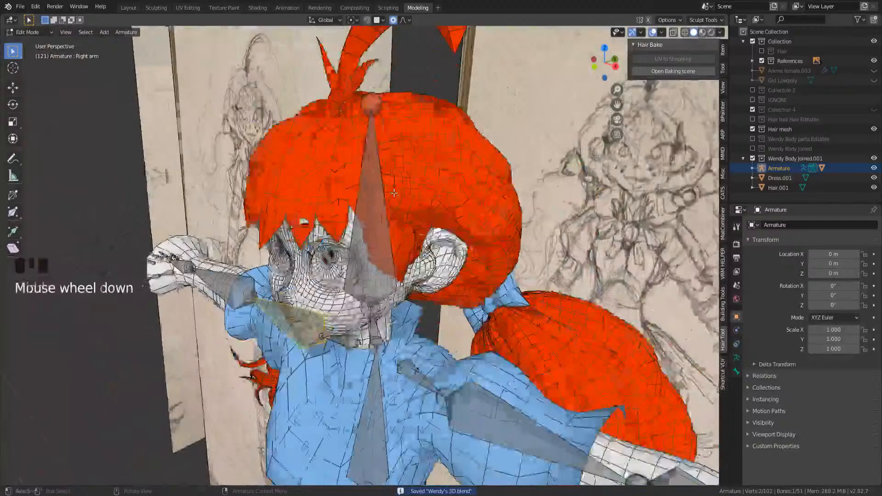
scroll(394, 188, "down", 1)
middle_click_drag(398, 99, 455, 101)
key("KP_1")
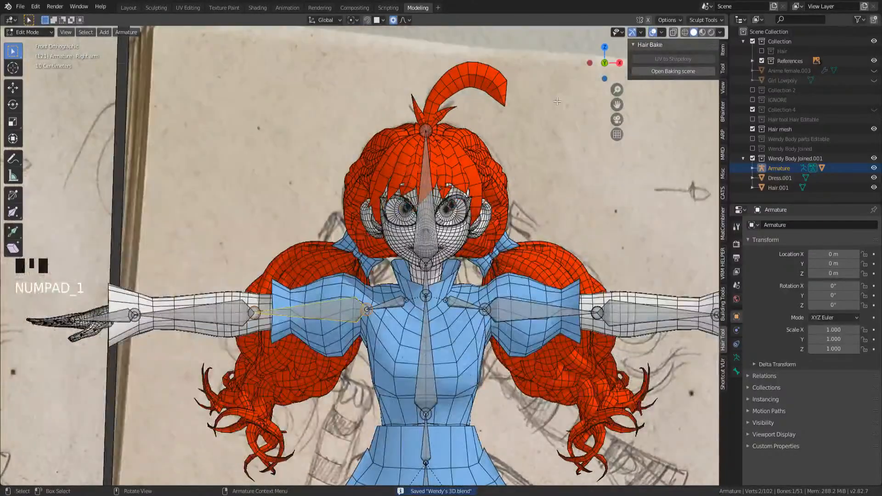
middle_click_drag(394, 334, 365, 251, "shift")
middle_click_drag(486, 338, 483, 220, "shift")
middle_click_drag(432, 386, 418, 287, "shift")
middle_click_drag(501, 296, 437, 247)
scroll(436, 247, "down", 3)
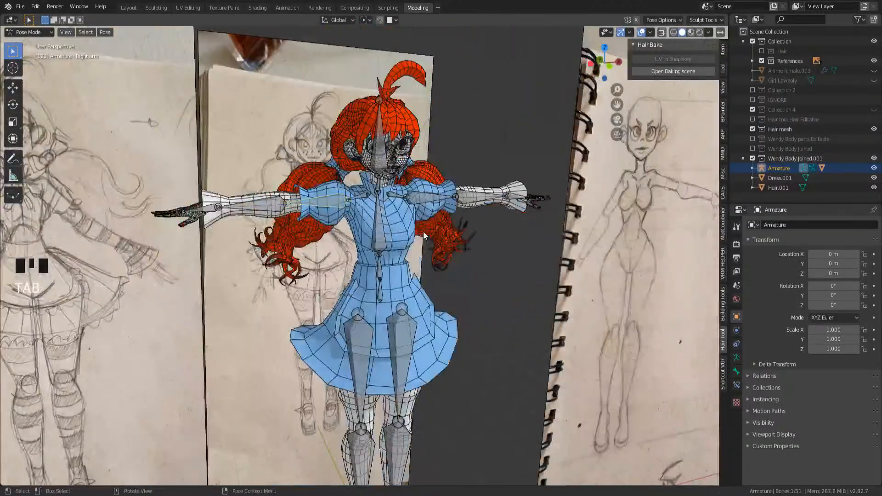
- Switch the armature back to Object Mode and select the rigged Body mesh
key("Tab")
left_click(377, 169)
key("Tab")
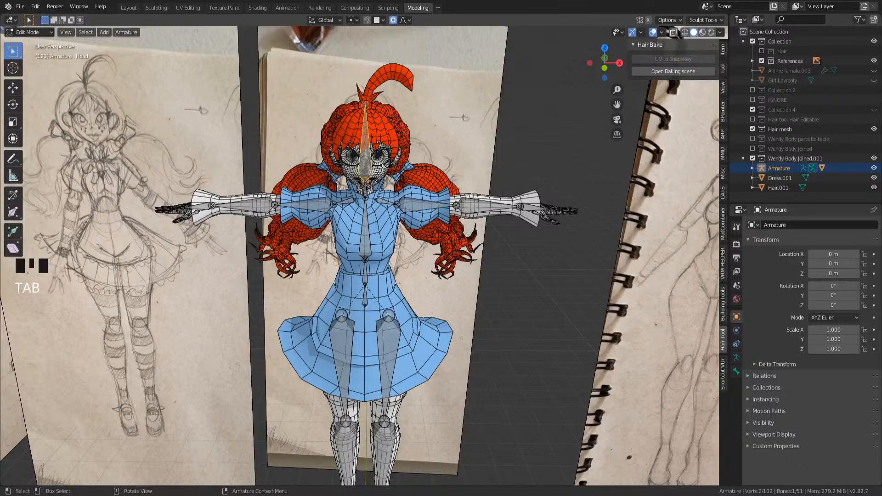
left_click(35, 32)
left_click(34, 43)
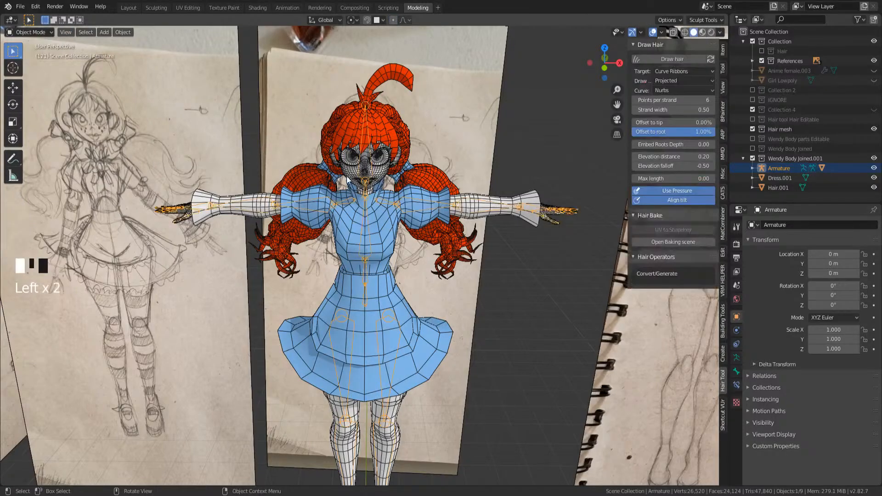
left_click(367, 177)
scroll(401, 177, "up", 1)
middle_click_drag(403, 176, 383, 203, "shift")
scroll(409, 214, "up", 2)
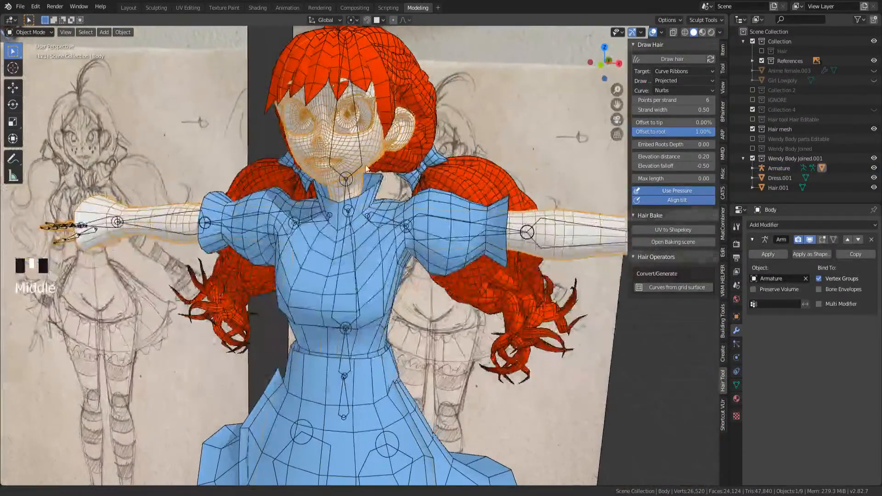
middle_click_drag(184, 230, 207, 258, "shift")
middle_click_drag(150, 290, 385, 235, "shift")
- Select the linked geometry of both sleeves, the underwear and both stockings in the Body mesh
key("Tab")
left_click(231, 197)
key("l")
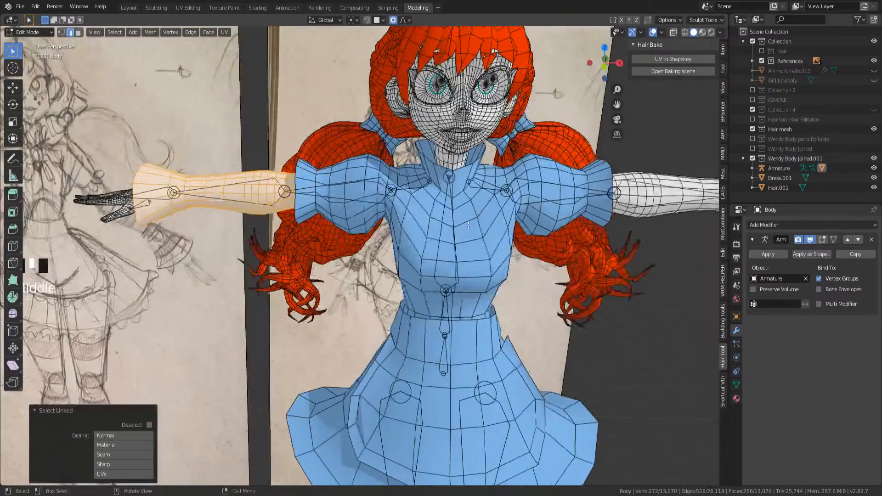
middle_click_drag(669, 180, 473, 187)
key("l")
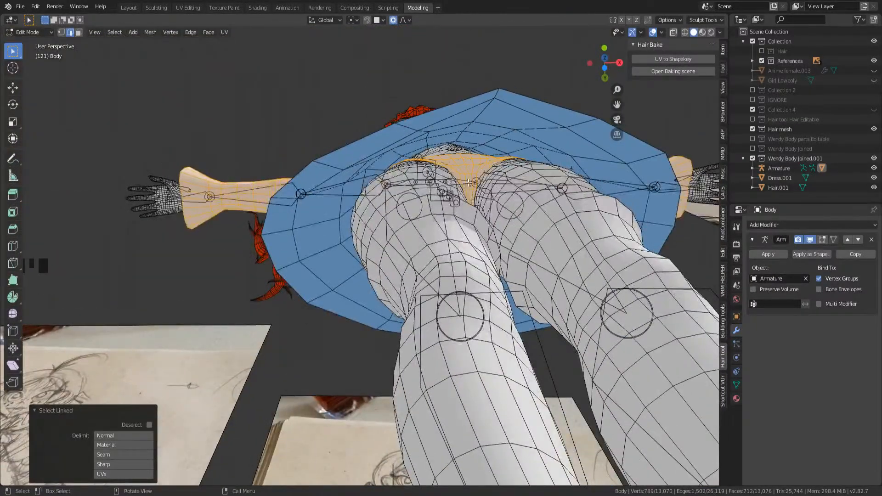
scroll(470, 193, "down", 3)
key("l")
key("l")
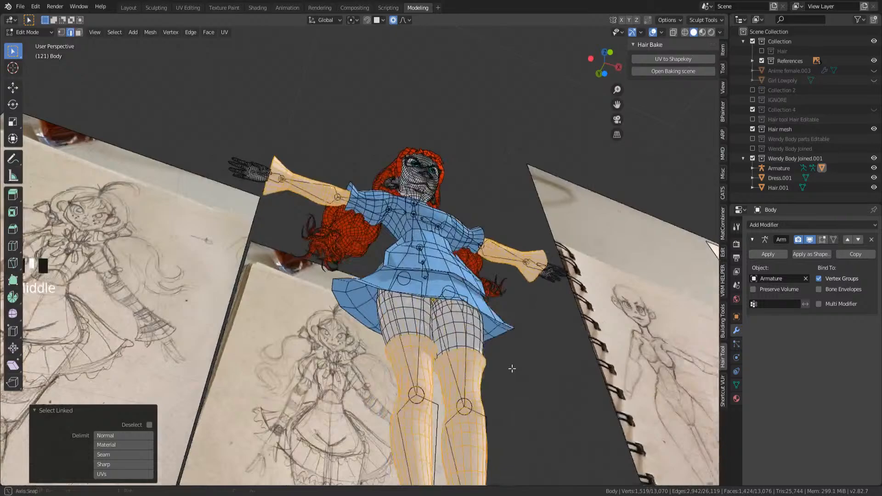
- Add the linked geometry of both shoes and their separate ankle detail to the Body mesh selection
middle_click_drag(462, 281, 545, 335)
scroll(517, 413, "up", 2)
middle_click_drag(516, 422, 511, 381)
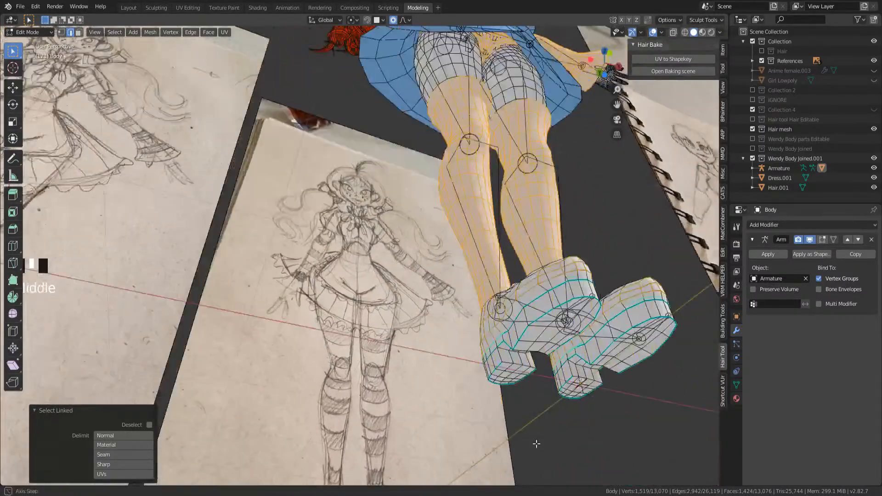
key("l")
key("l")
middle_click_drag(581, 385, 459, 415)
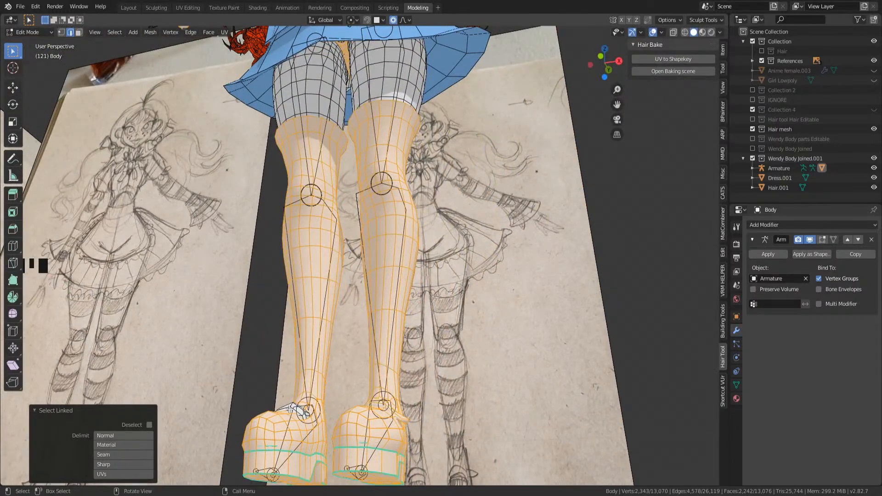
key("l")
middle_click_drag(352, 372, 365, 403)
key("KP_1")
scroll(436, 177, "down", 2)
middle_click_drag(435, 176, 439, 185, "shift")
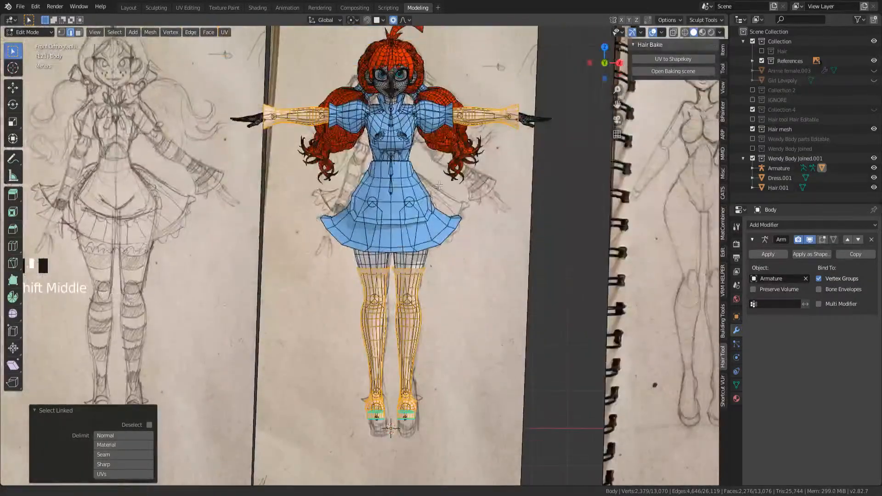
scroll(438, 185, "up", 1)
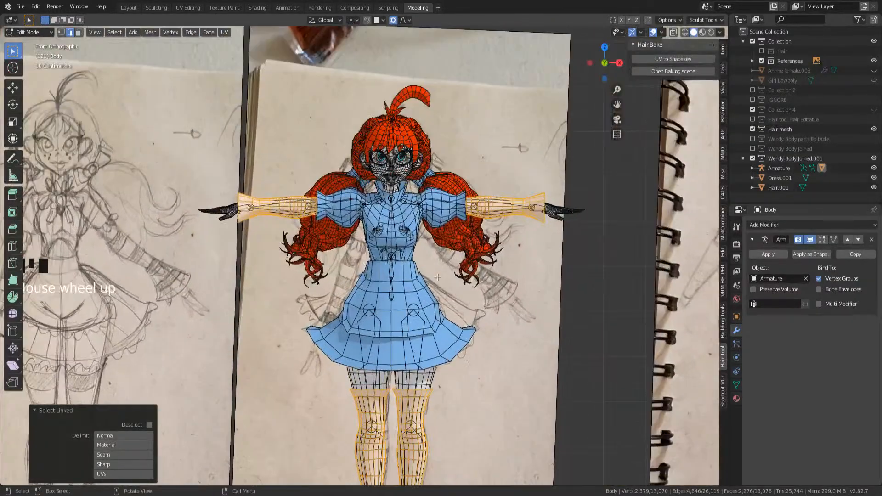
- Give the Body mesh the existing Sleaves material and assign it to the selected clothing parts
left_click(737, 399)
left_click(754, 267)
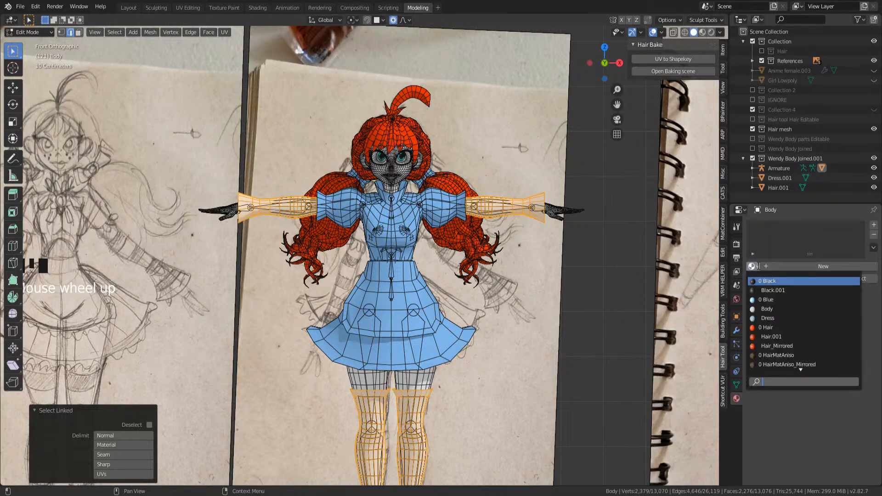
scroll(781, 361, "down", 10)
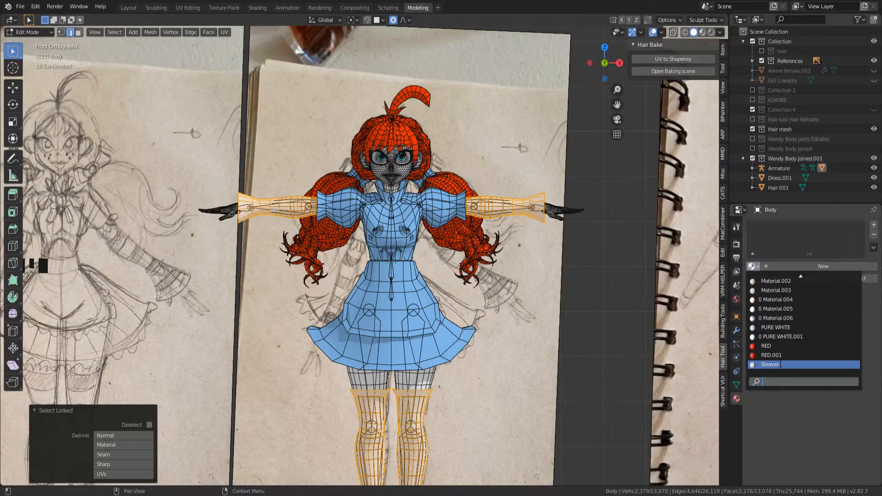
left_click(780, 364)
left_click(775, 275)
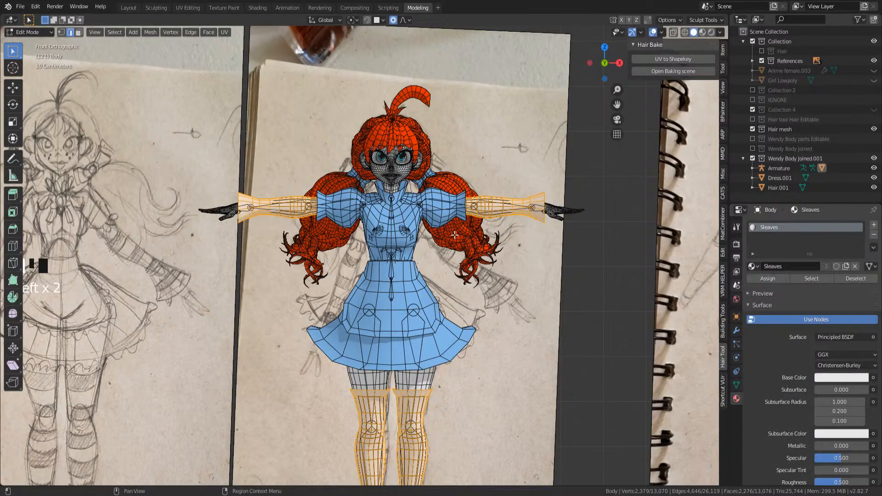
- Invert the Body mesh selection, assign the existing Body material to it in a second material slot, and save the file
key("ctrl+i")
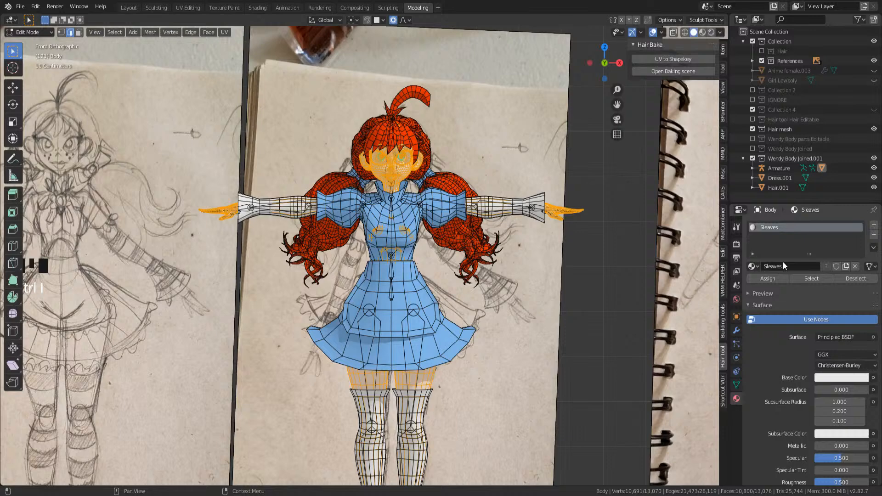
left_click(874, 225)
left_click(752, 286)
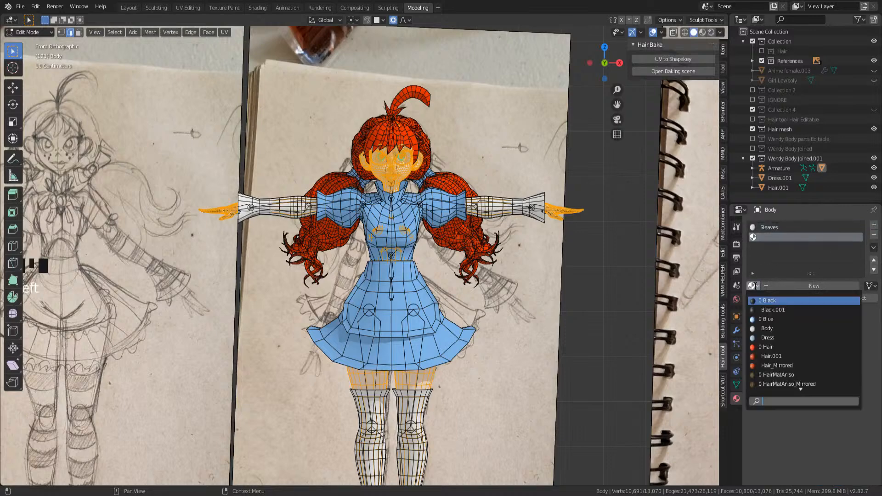
left_click(763, 328)
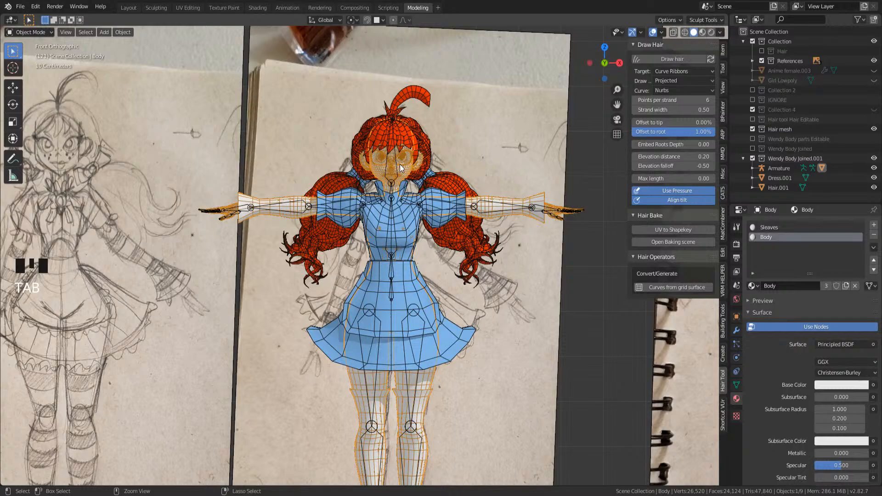
middle_click_drag(403, 172, 479, 265)
key("ctrl+s")
key("Tab")
- Select the armature, body, dress and hair together in Object Mode and show them in front view
left_click(481, 266)
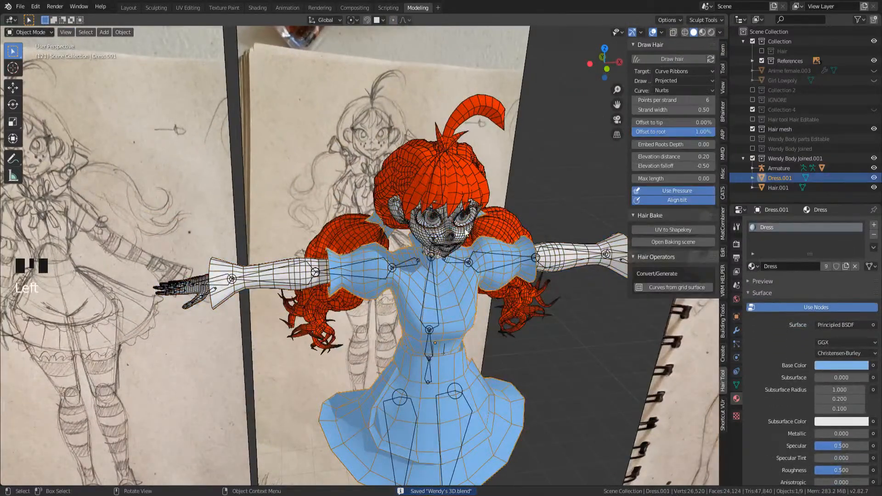
left_click(463, 228)
left_click(464, 305)
middle_click_drag(464, 305, 468, 260)
left_click_drag(484, 184, 536, 313)
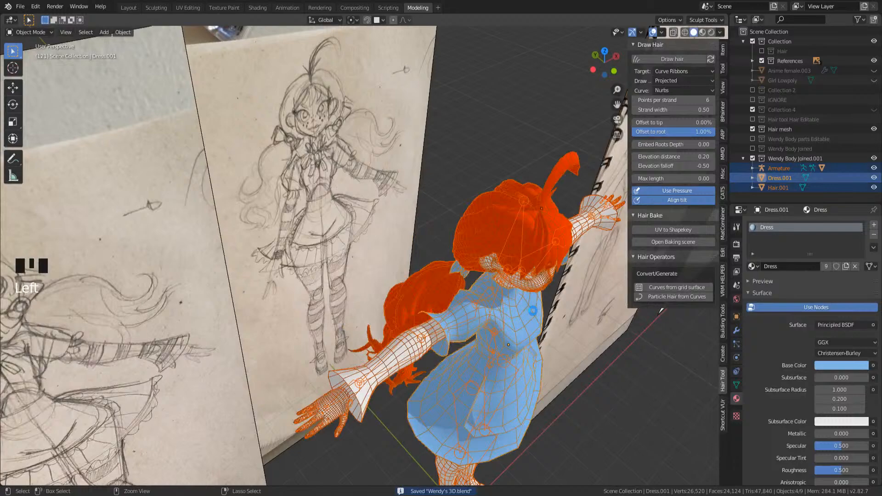
middle_click_drag(536, 313, 509, 295)
left_click(496, 186, "ctrl")
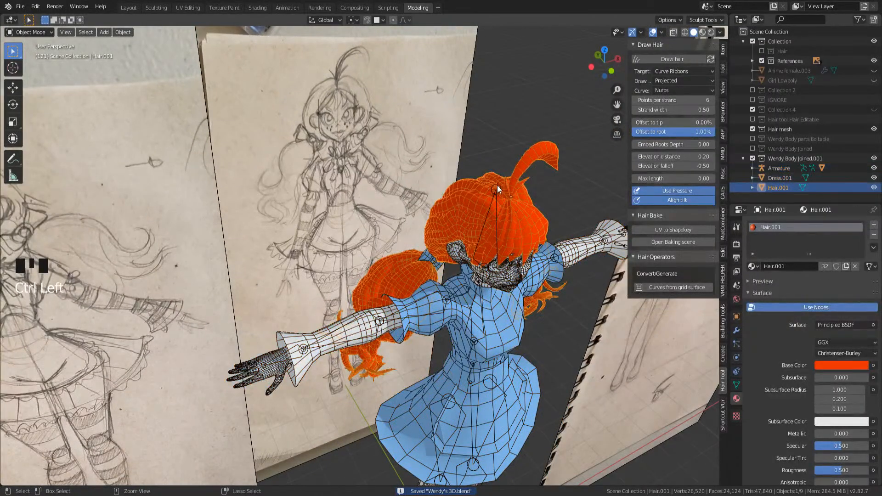
left_click_drag(519, 246, 517, 252)
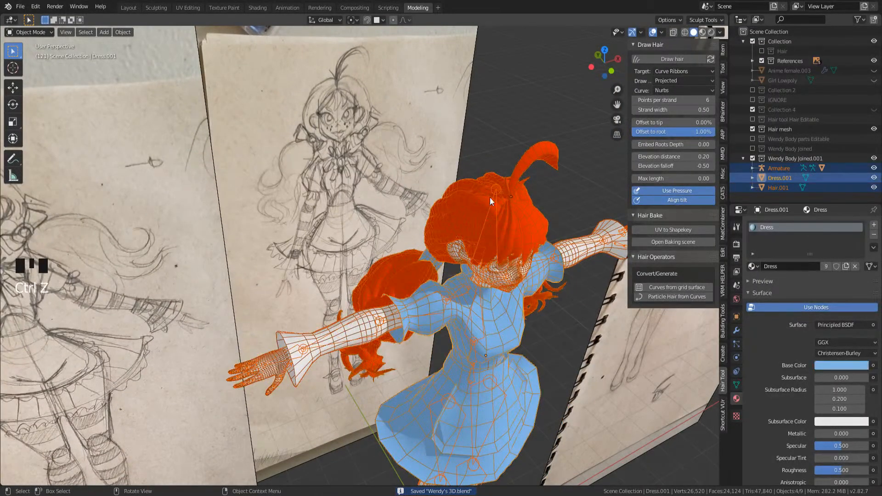
key("KP_1")
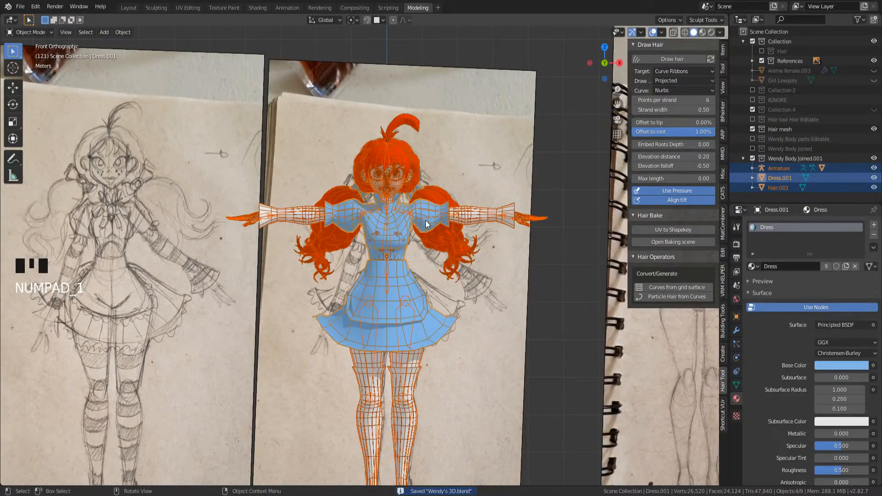
- Export the selected objects as FBX, overwriting Wendy's 3D_Substance.fbx, with only Armature and Mesh as object types
left_click(19, 6)
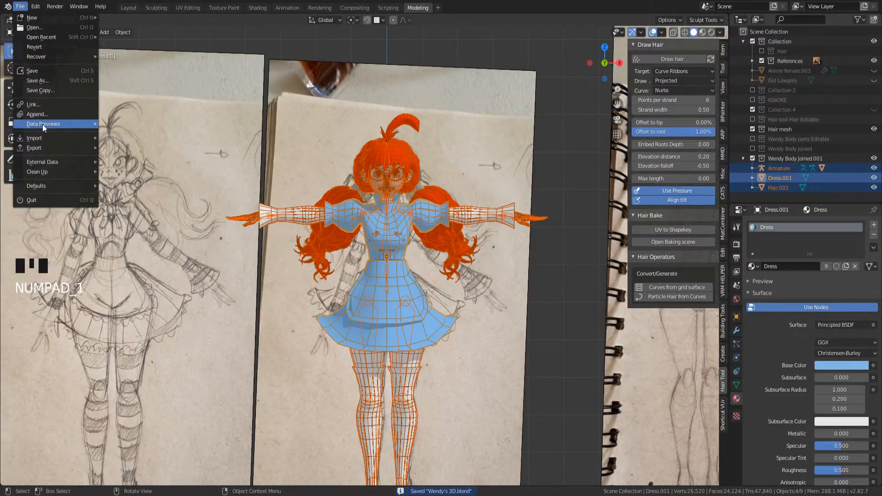
mouse_move(40, 147)
left_click(145, 208)
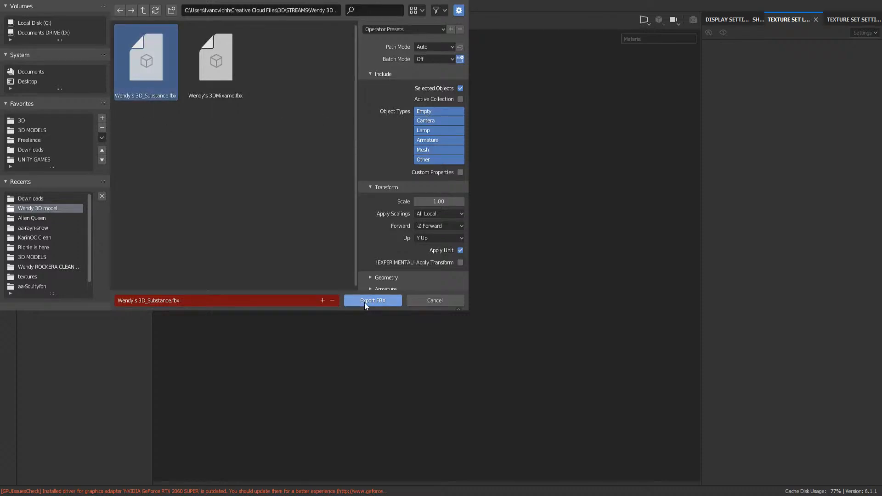
left_click(428, 140)
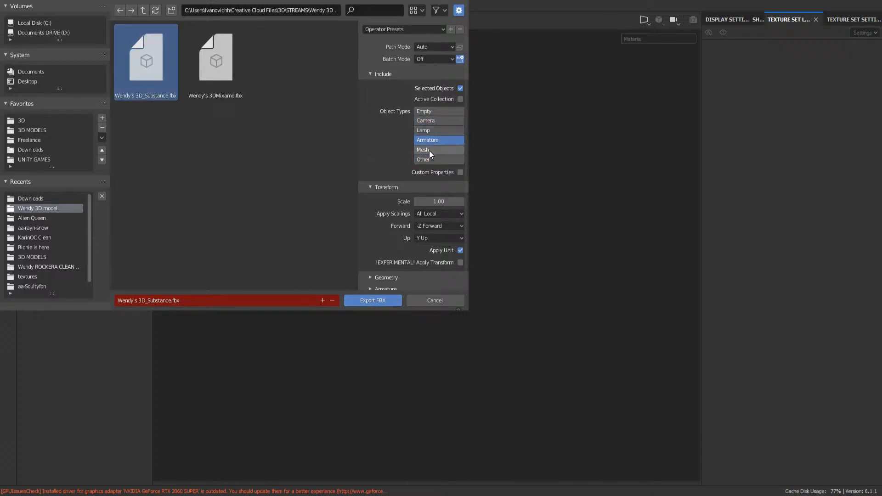
left_click(429, 150)
left_click(379, 301)
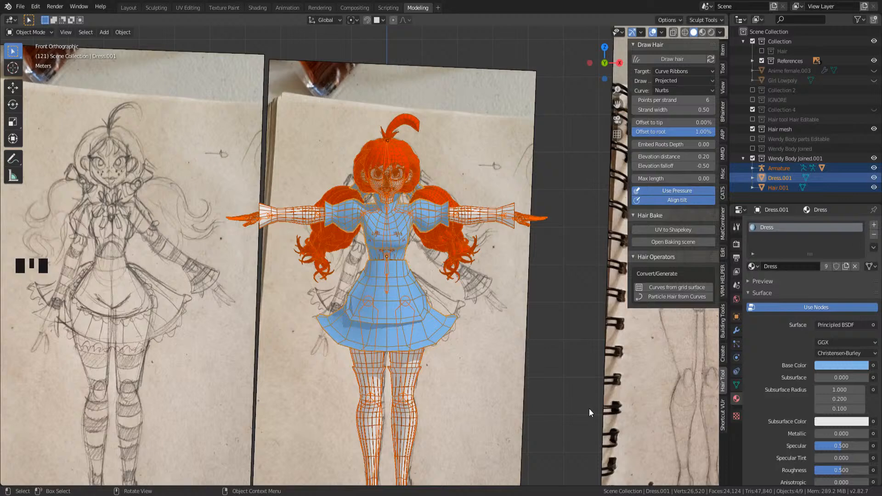
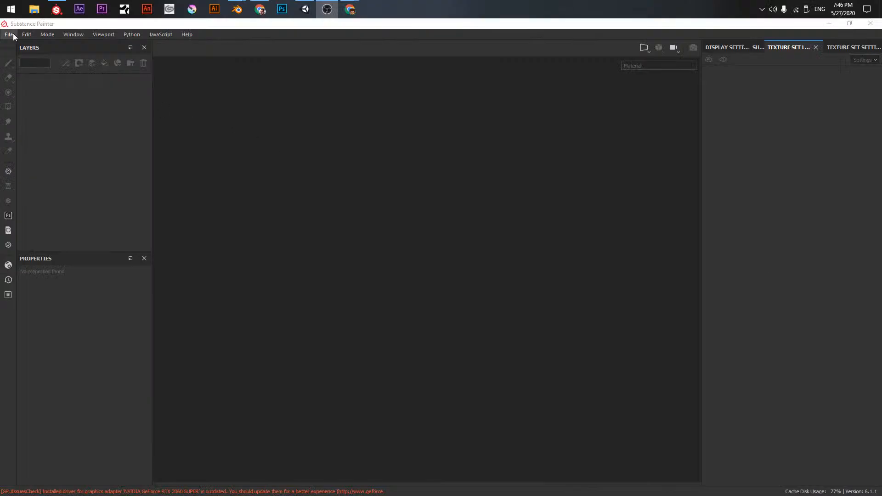
- In Substance Painter, create a new project from Wendy's 3D_Substance.fbx in the STREAMS > Wendy 3D model folder
left_click(9, 34)
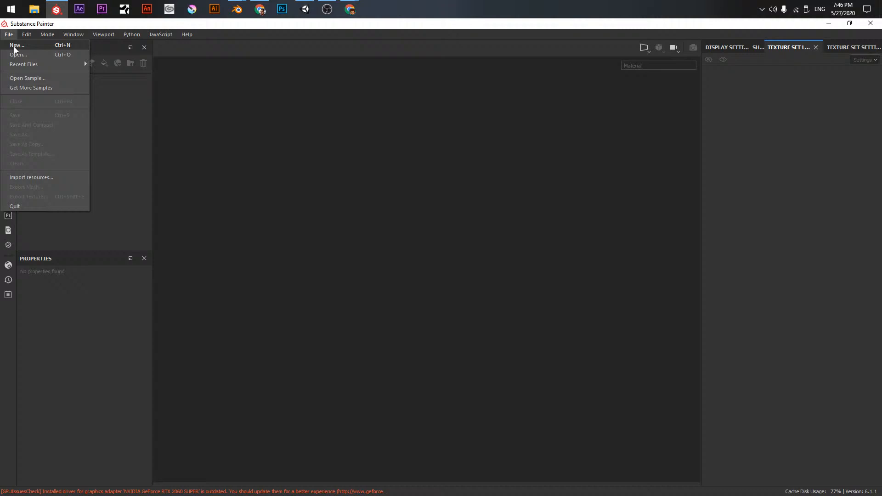
left_click(12, 48)
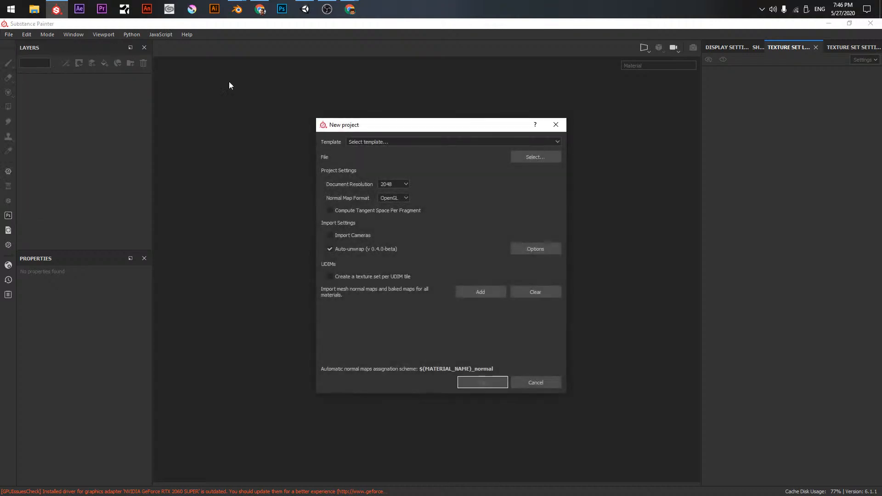
left_click(528, 158)
left_click(510, 153)
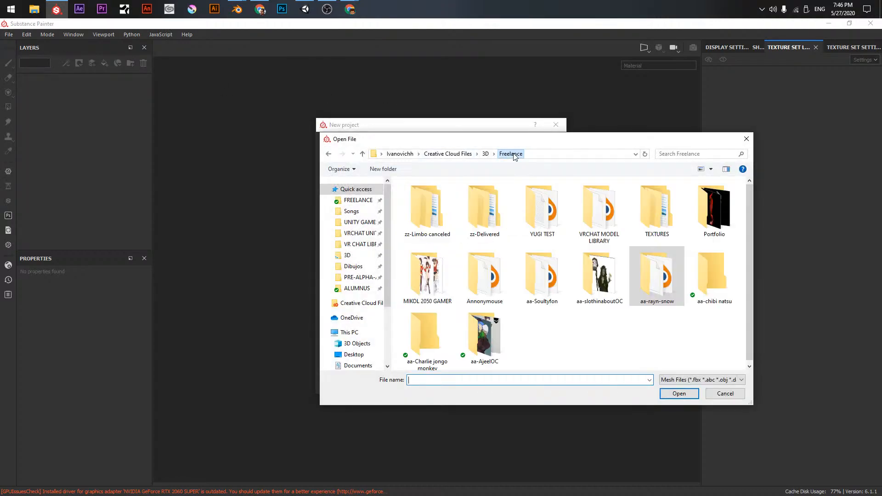
left_click(485, 154)
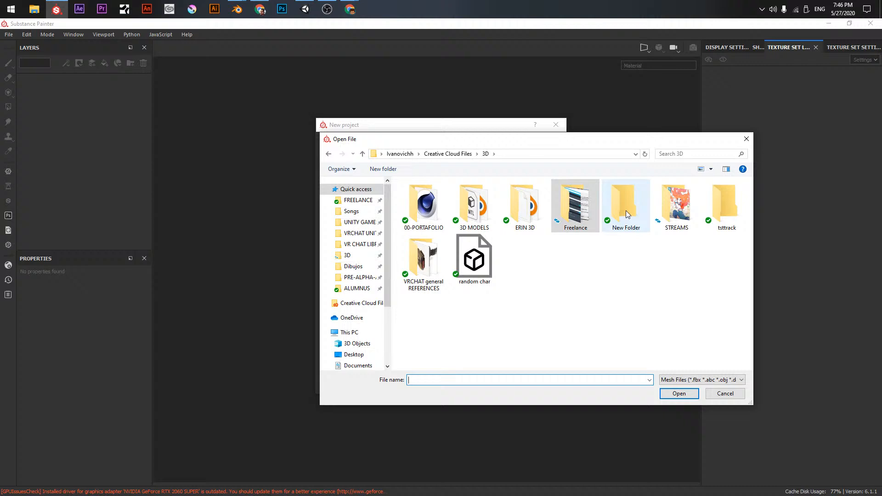
double_click(664, 211)
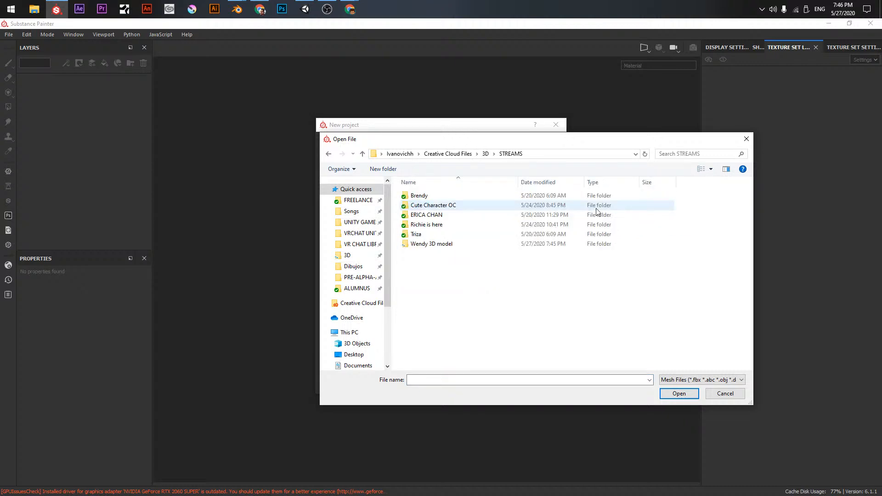
double_click(443, 242)
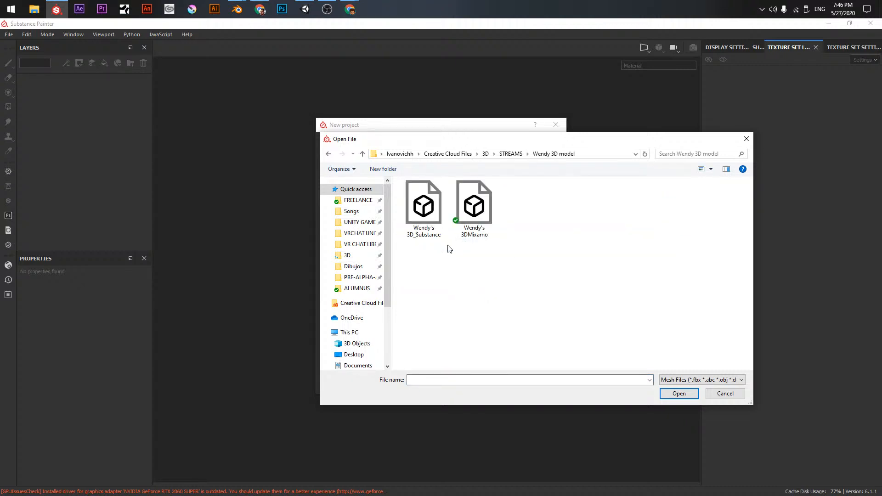
double_click(418, 207)
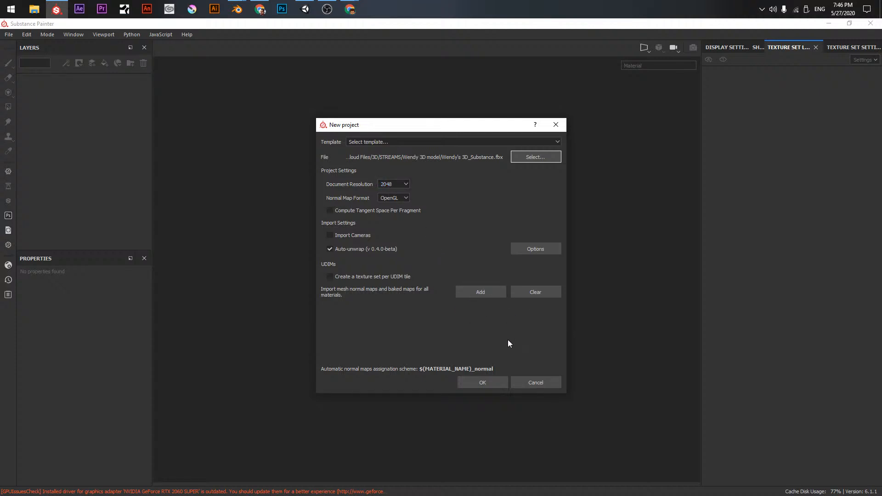
left_click(486, 387)
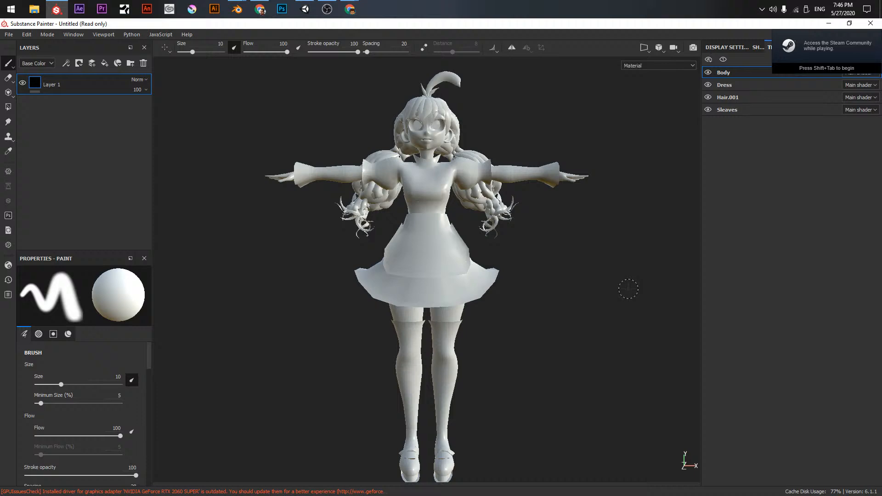
- Hide the Hair.001, Dress, Body and Sleaves texture sets one after another to check the geometry each one covers
left_click(746, 88)
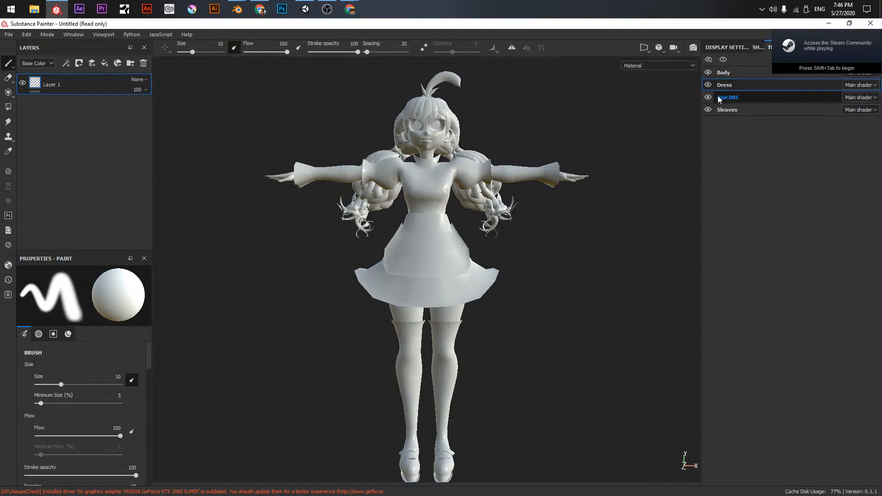
left_click(716, 97)
left_click(709, 98)
left_click(708, 85)
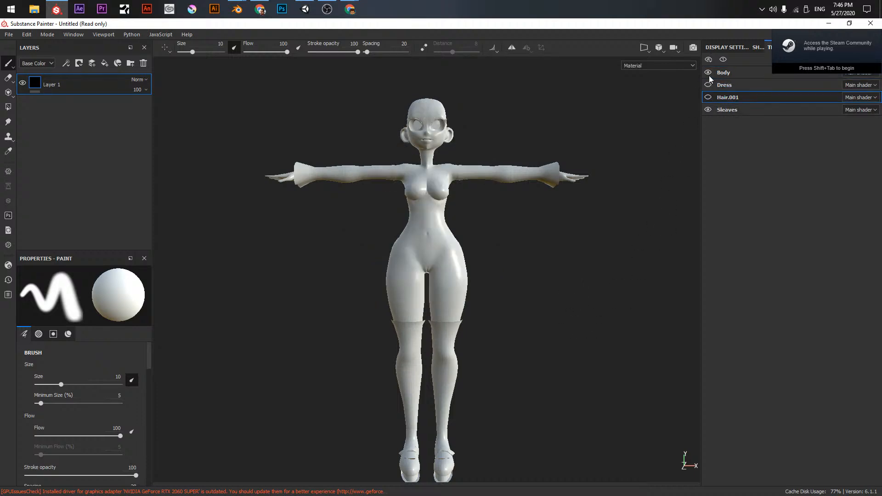
left_click(709, 73)
left_click(708, 85)
left_click(708, 109)
left_click(708, 85)
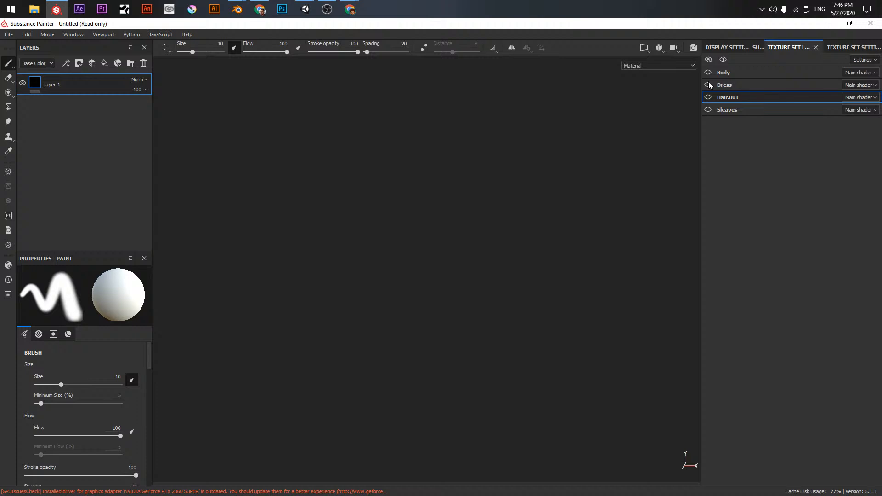
- Show the Body texture set alone to examine its mesh, and restore the visibility of the other three sets
left_click(707, 73)
left_click(707, 73)
left_click(708, 73)
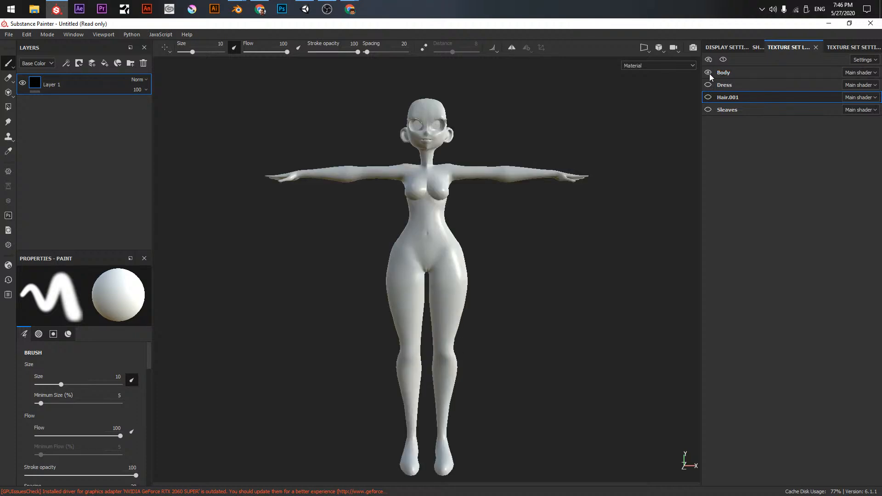
left_click(707, 85)
left_click(707, 109)
left_click(707, 98)
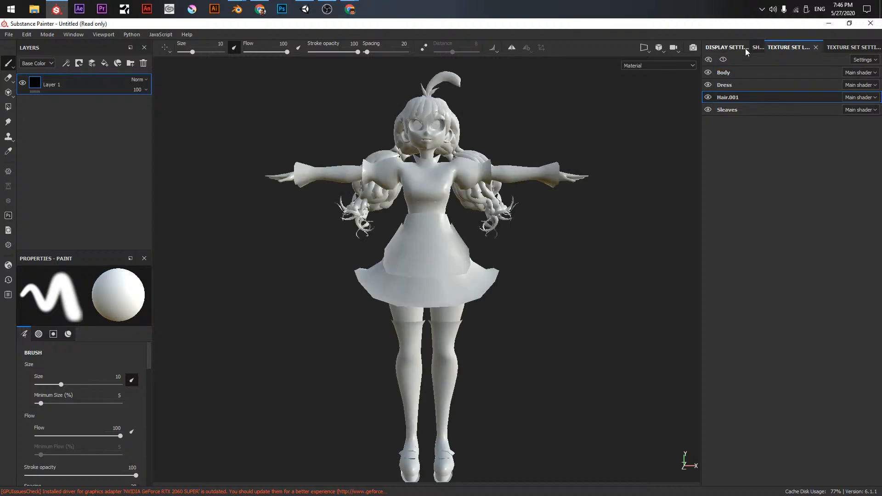
- Check the neighbouring panel, return to the texture set list, and widen its docked area
left_click(761, 47)
left_click(784, 48)
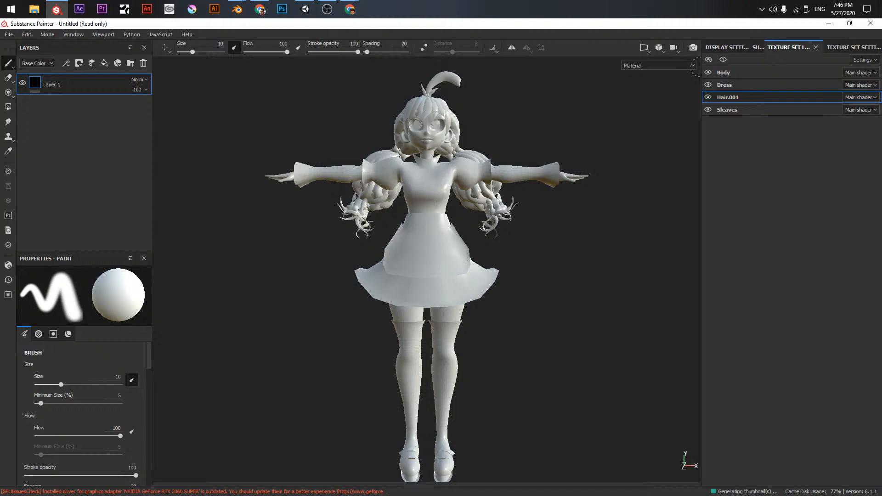
left_click_drag(701, 67, 627, 66)
- Save the project under the name Wendy Texture Stream in the TEXTURES folder
left_click(9, 35)
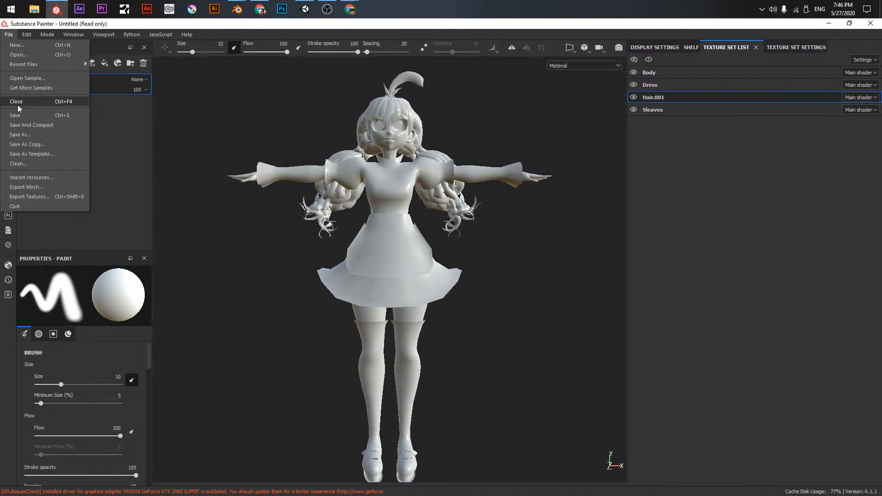
left_click(20, 135)
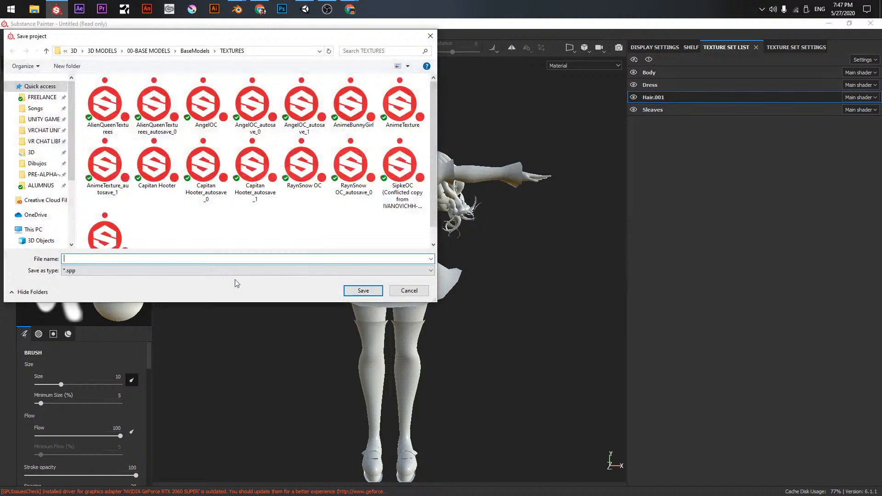
type("Wendy Te")
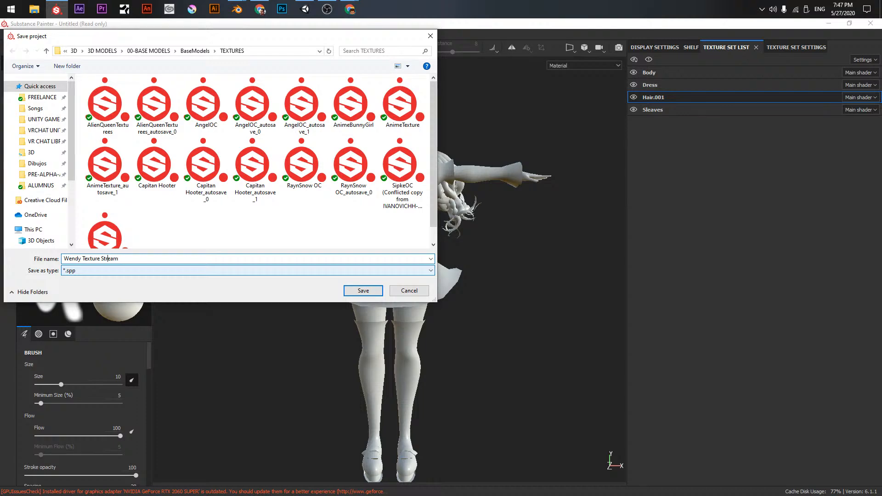
type("xture Stream")
key("Return")
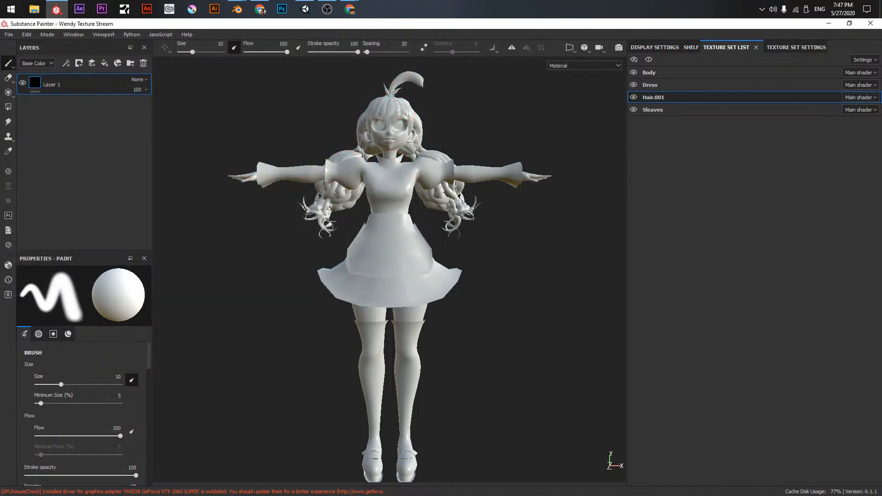
key("alt+Tab")
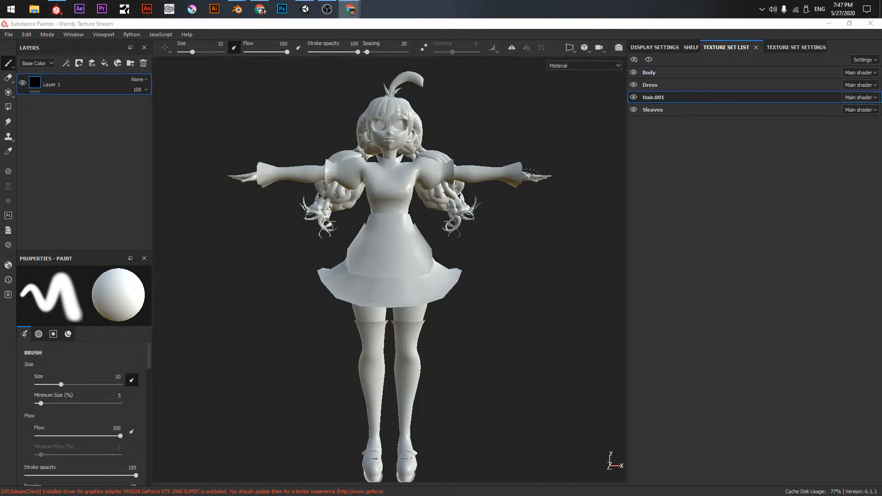
mouse_move(530, 176)
left_mouse_down("alt")
mouse_move(553, 289)
mouse_move(519, 285)
mouse_move(542, 362)
left_mouse_up("alt")
scroll(541, 362, "up", 3)
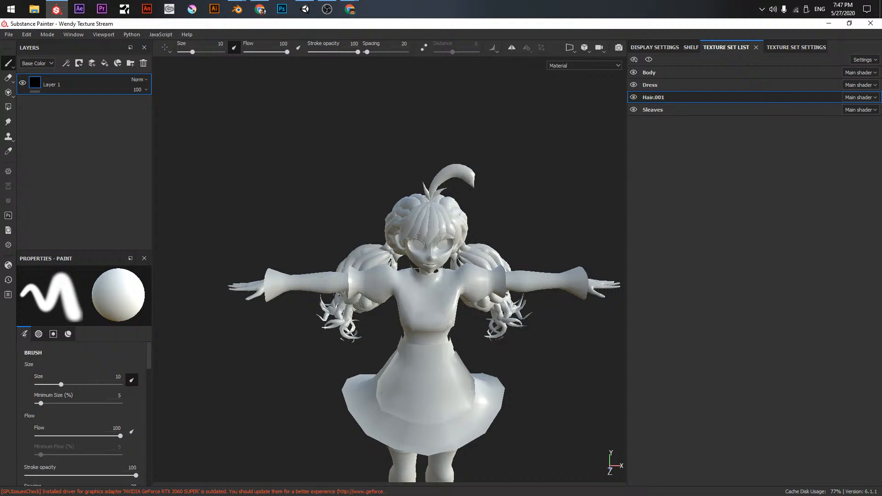
mouse_move(881, 75)
left_mouse_down()
mouse_move(766, 110)
mouse_move(738, 95)
left_mouse_up()
left_click_drag(774, 141, 881, 151)
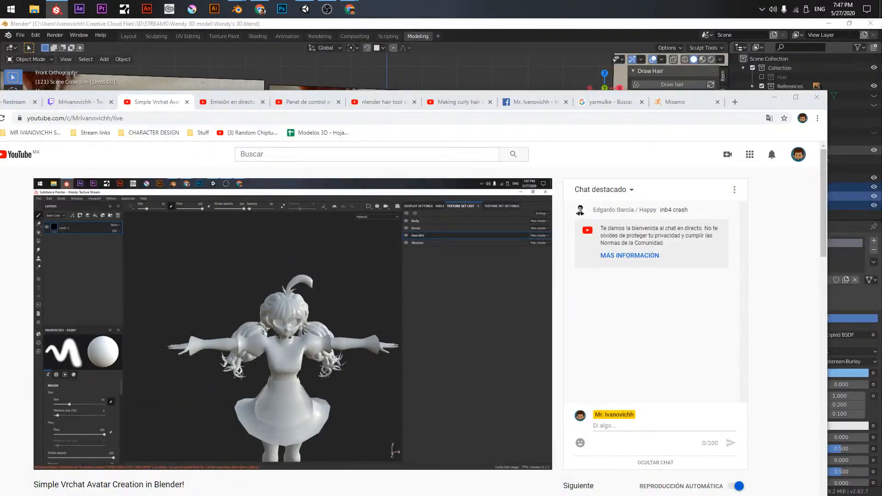
left_click_drag(754, 101, 797, 1)
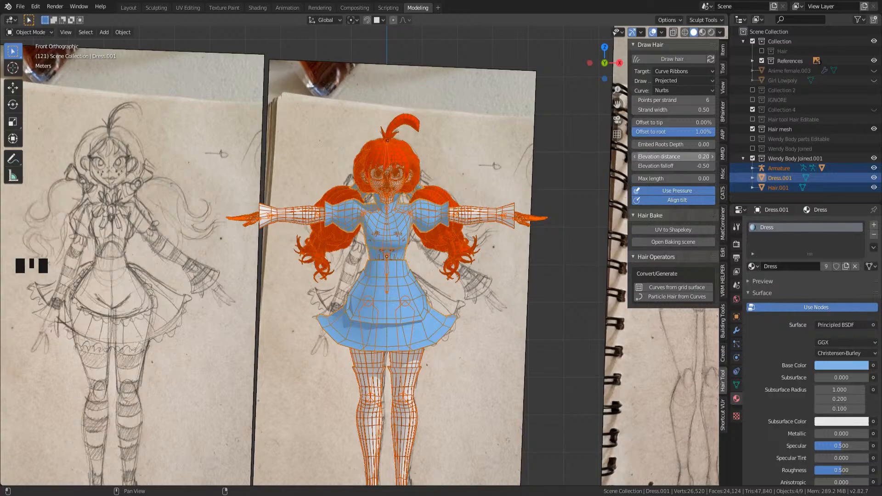
- Switch to the UV Editing workspace, enter Edit Mode on the character and select all geometry to show every UV layout
middle_click_drag(418, 145, 448, 172)
middle_click_drag(441, 183, 470, 131, "shift")
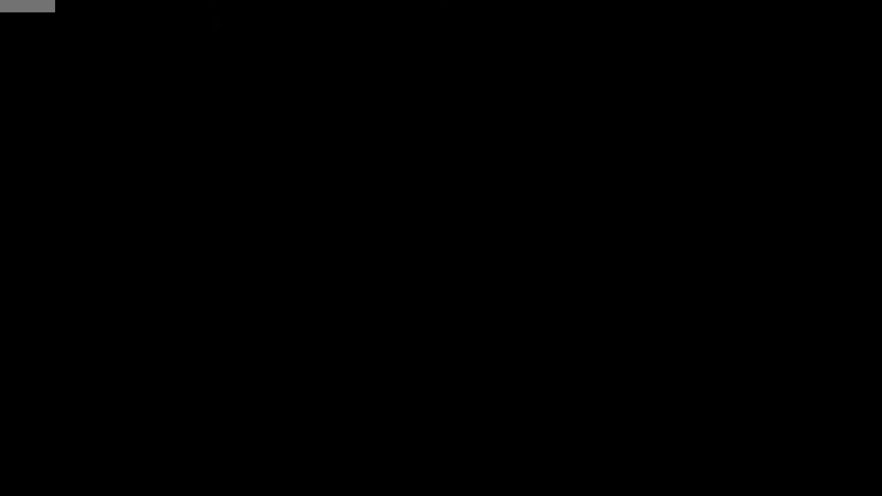
left_click(188, 7)
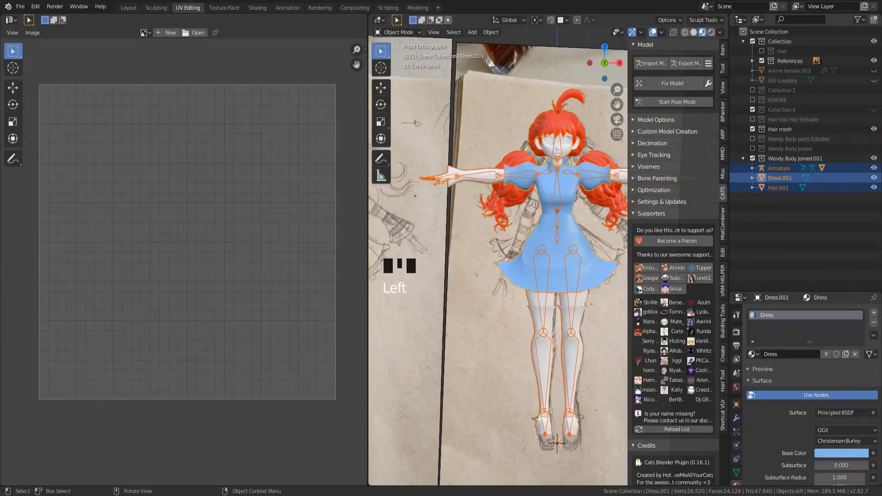
middle_click_drag(389, 246, 492, 237)
key("Tab")
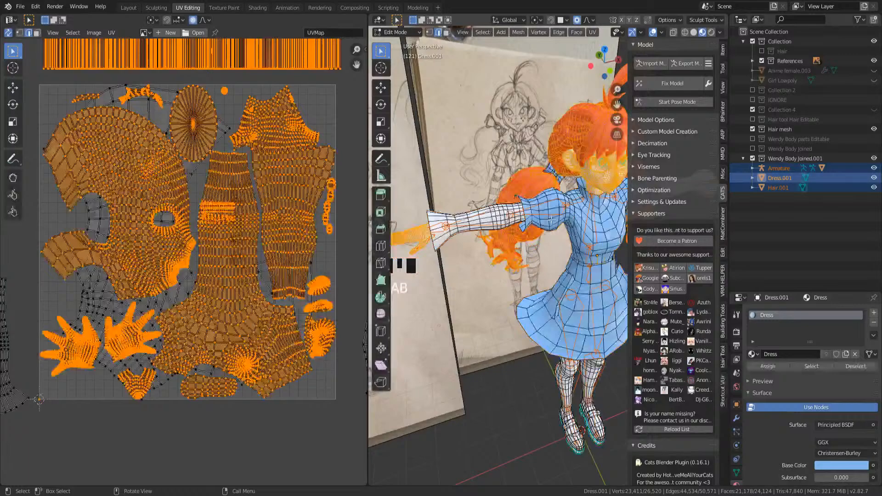
middle_click_drag(550, 221, 535, 295, "shift")
key("a")
scroll(259, 165, "down", 2)
middle_click_drag(260, 165, 256, 217)
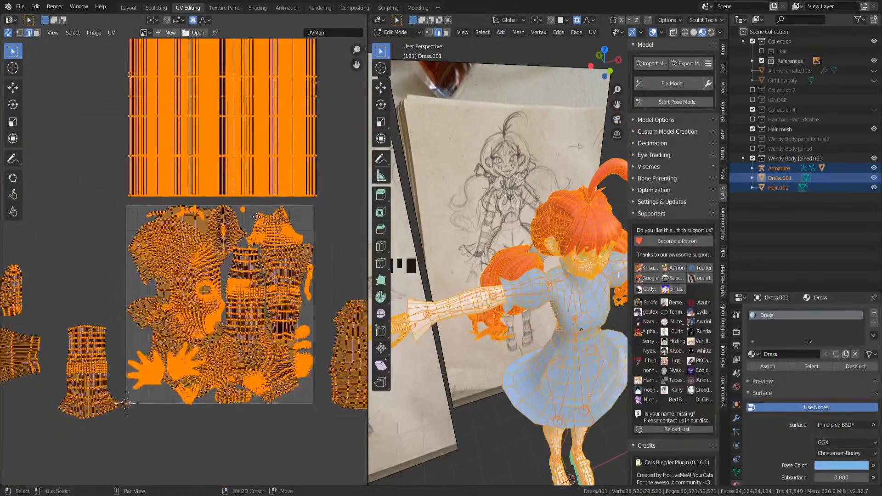
scroll(221, 183, "down", 1)
middle_click_drag(181, 131, 171, 164)
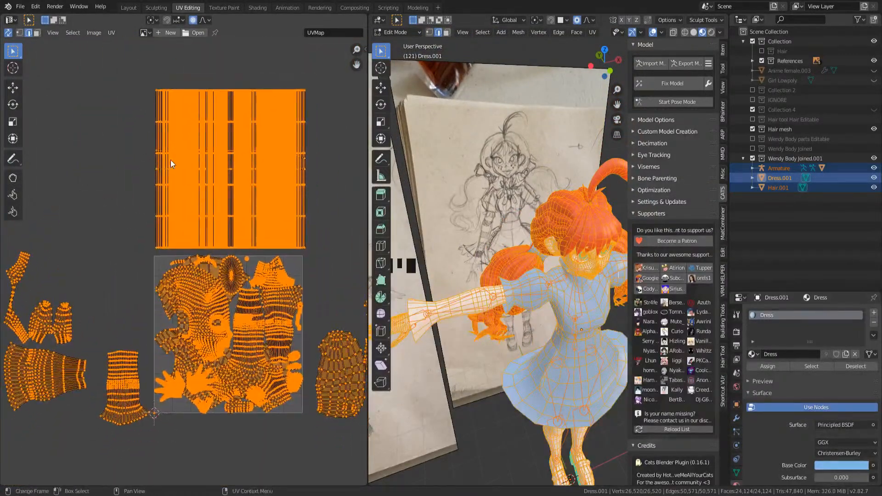
- Select all hair geometry through its UV block above the tile and turn off UV sync selection to isolate the hair UVs
left_click(569, 223)
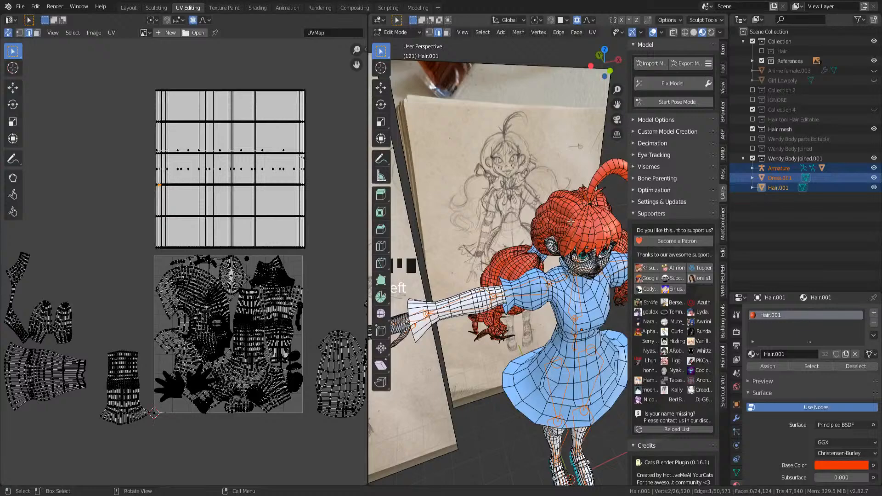
key("ctrl+l")
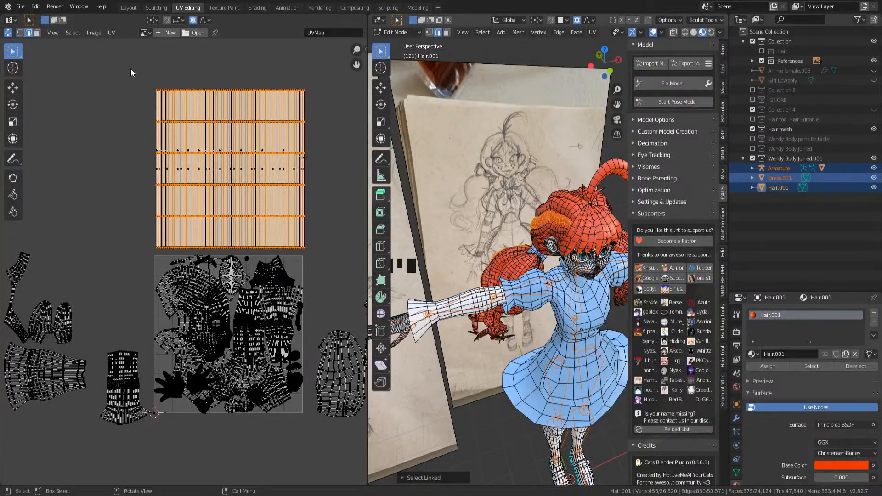
left_click_drag(131, 72, 349, 261)
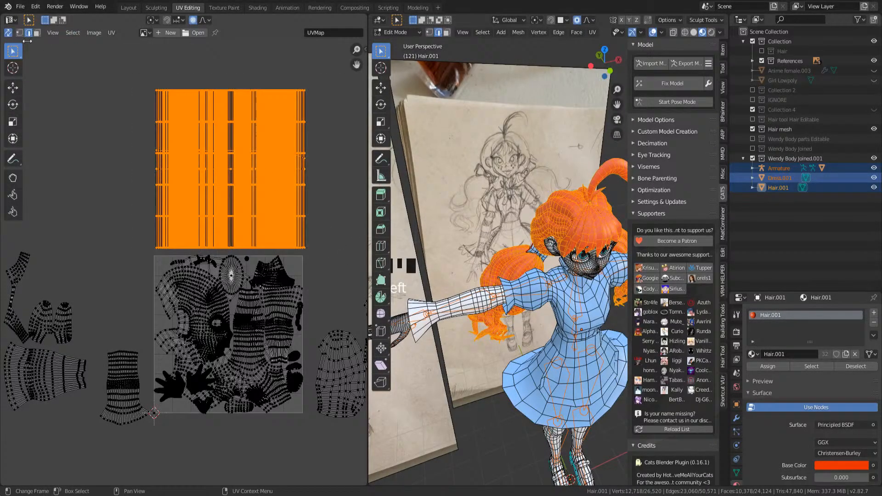
left_click(8, 33)
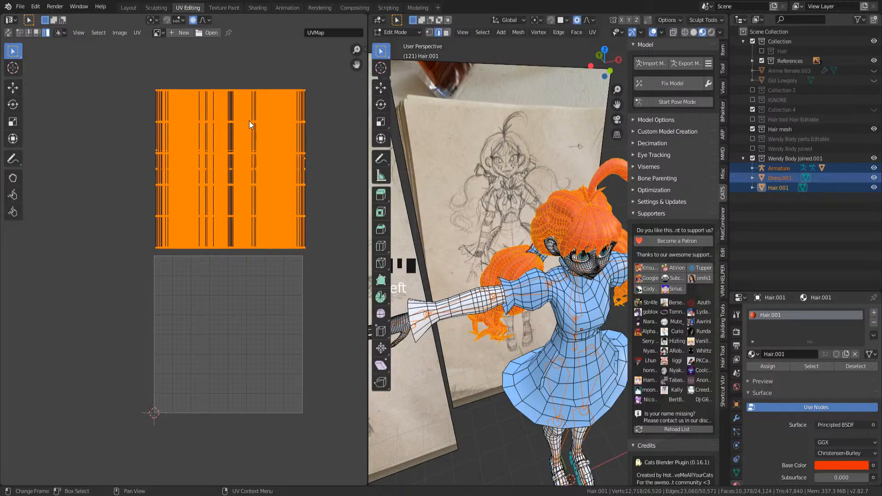
- Move the hair UVs down onto the UV tile and scale them slightly to fit inside it
key("g")
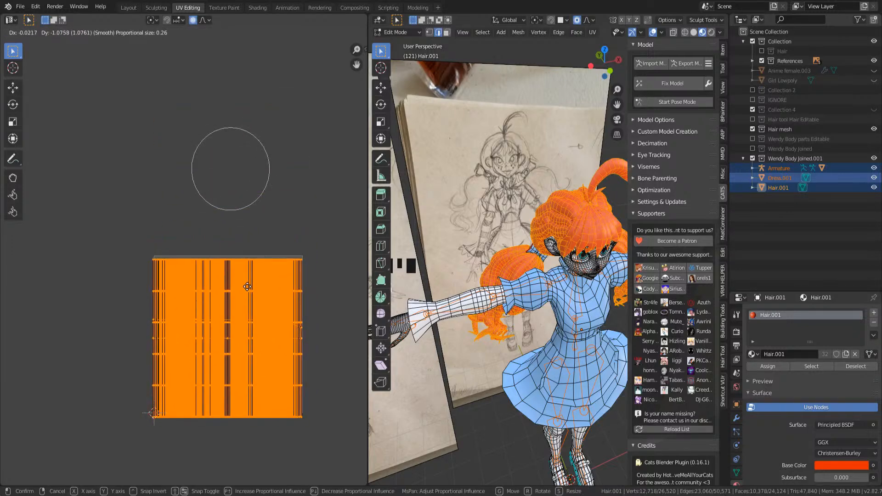
left_click(257, 287)
scroll(268, 289, "up", 1)
key("s")
left_click(275, 217)
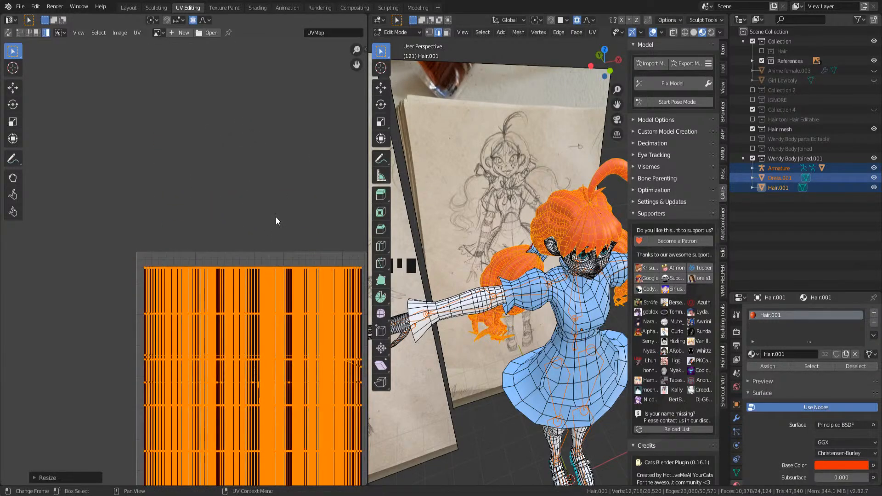
middle_click_drag(275, 218, 183, 153)
- Select linked geometry on the ponytail curls, the top hair strand and a fringe strand to examine each one's UV layout
middle_click_drag(512, 289, 551, 251)
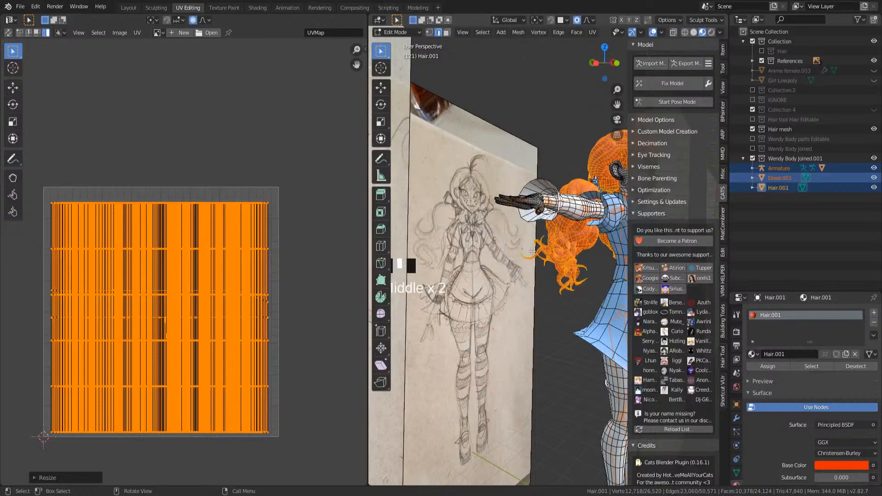
left_click_drag(524, 242, 589, 293)
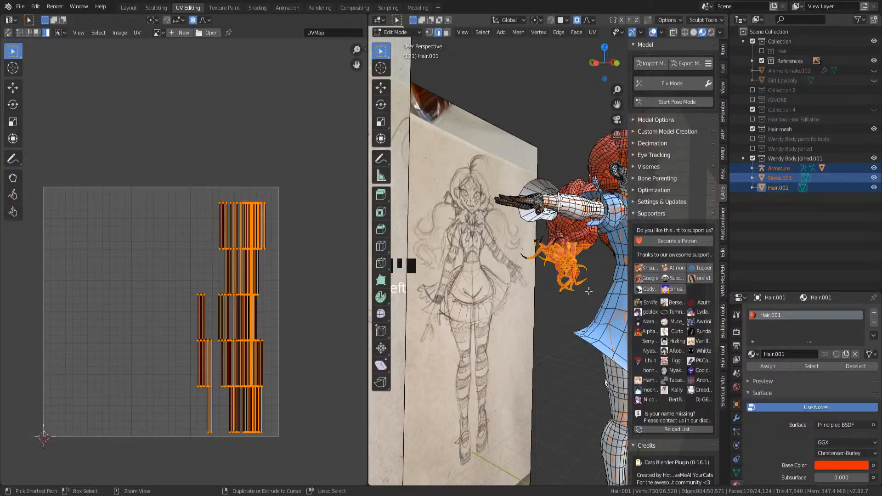
key("ctrl+l")
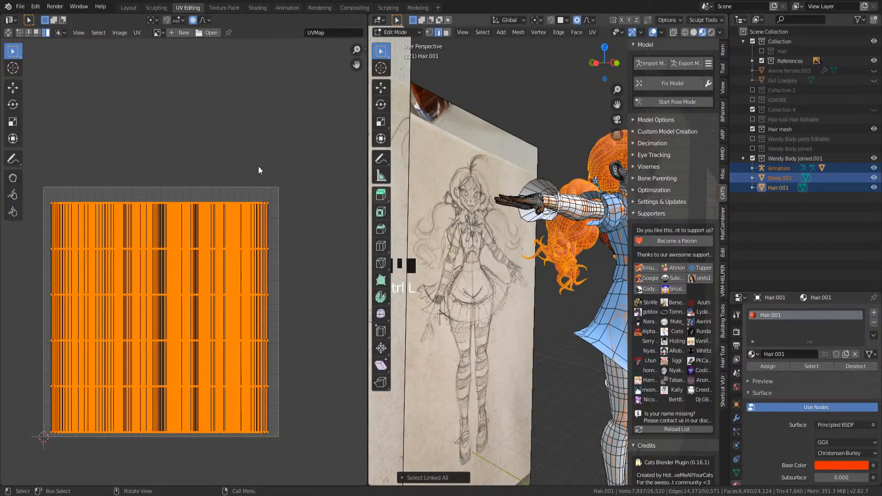
middle_click_drag(596, 227, 561, 196)
left_click(561, 196)
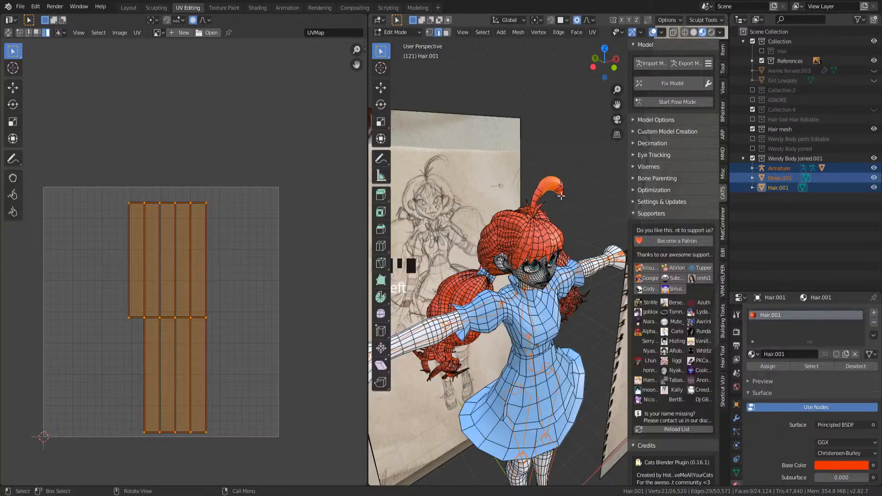
key("ctrl+l")
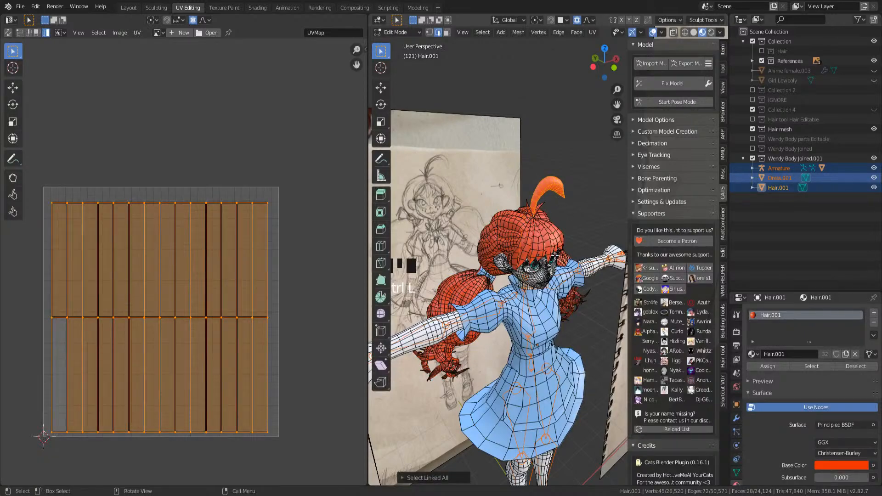
left_click(547, 237)
key("ctrl+l")
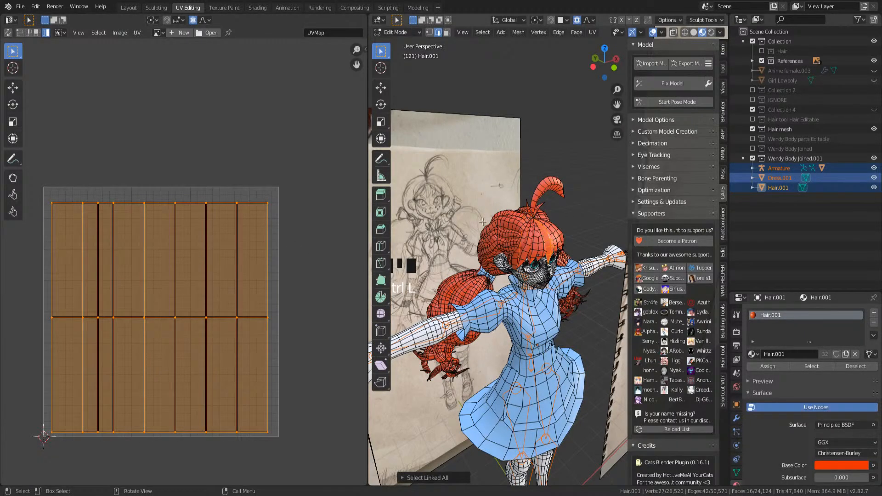
left_click(538, 189)
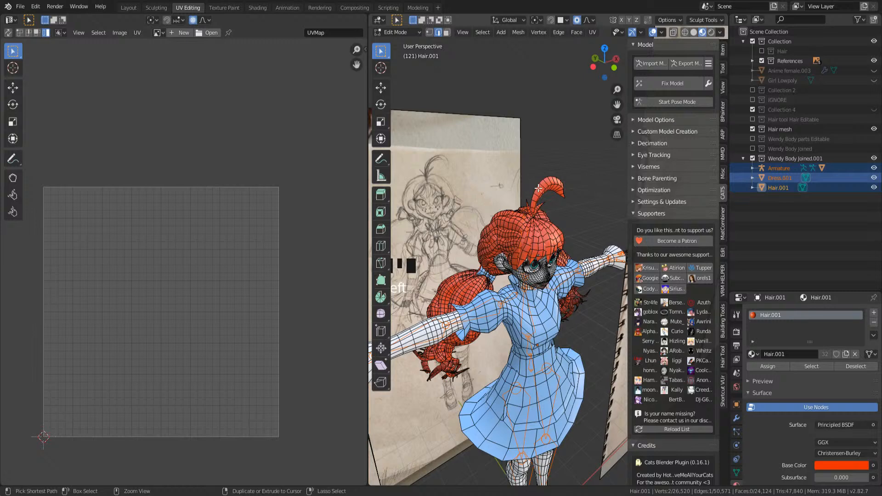
key("ctrl+l")
middle_click_drag(512, 243, 470, 226)
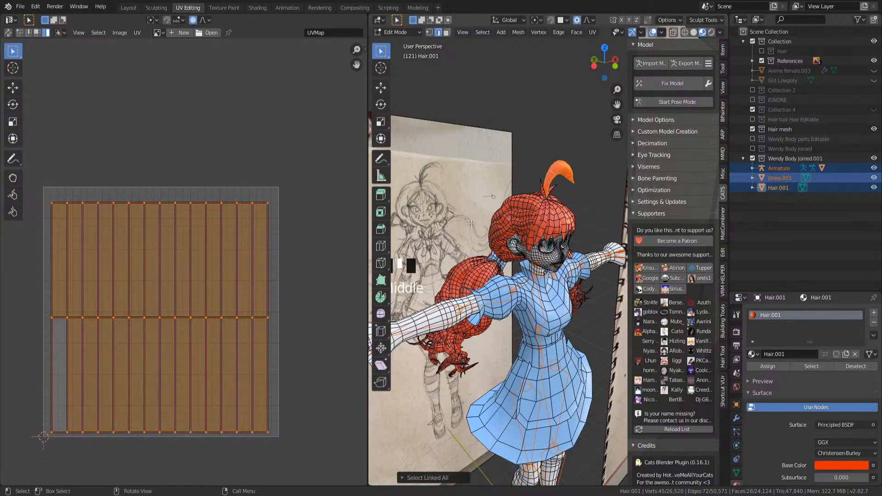
- Select all geometry of the character in Edit Mode to show the hair, body and dress UVs together
key("Tab")
key("Tab")
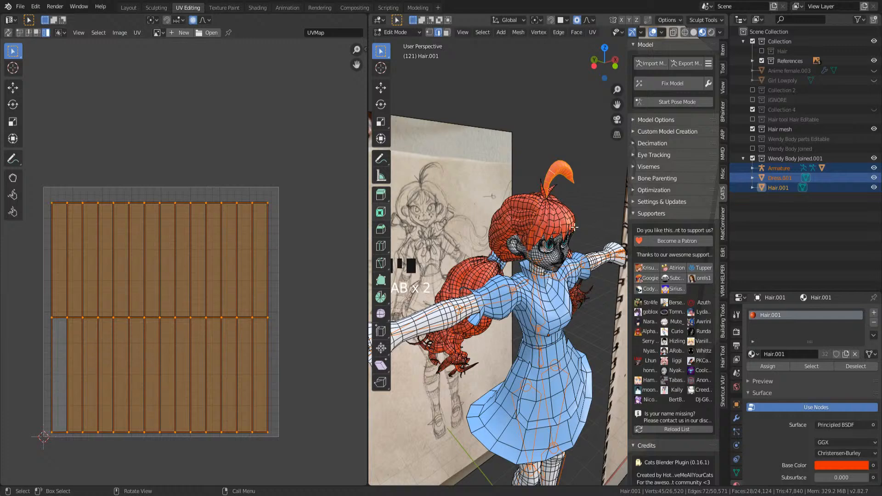
key("a")
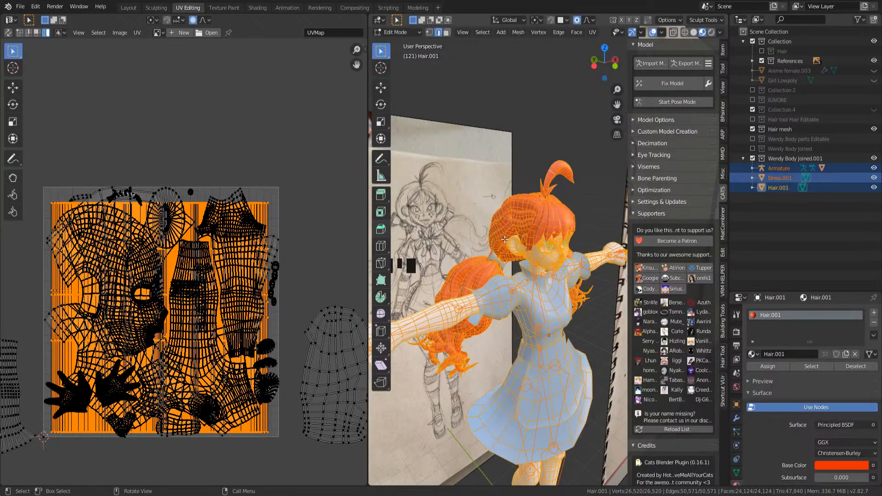
middle_click_drag(481, 266, 516, 202)
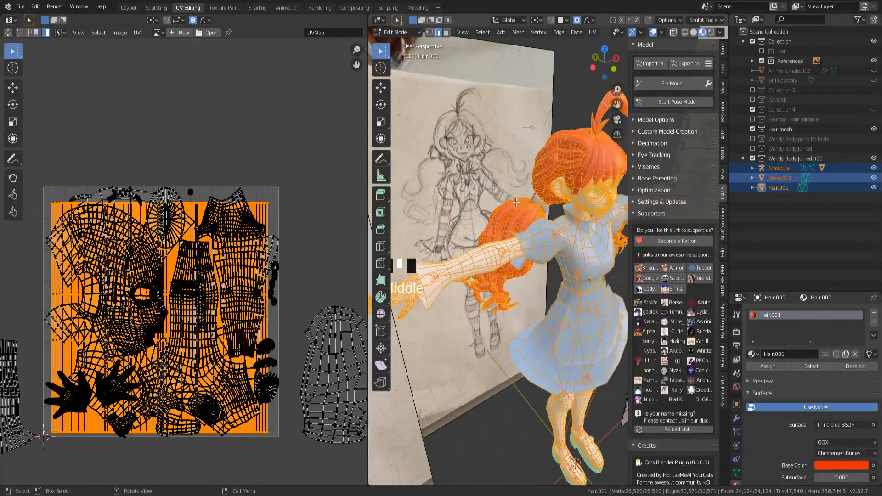
key("Tab")
scroll(532, 209, "up", 2)
key("Tab")
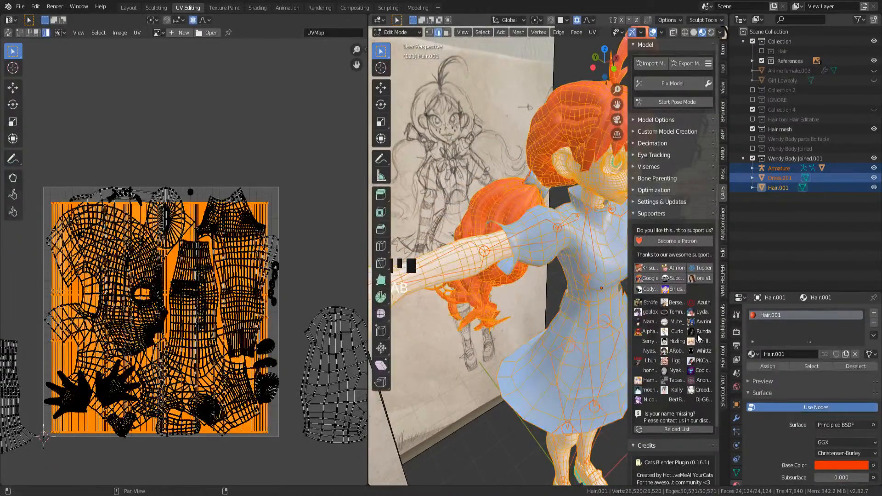
- Assign an Image Texture to the Hair.001 material's base color and start creating a new image for it
scroll(769, 384, "down", 4)
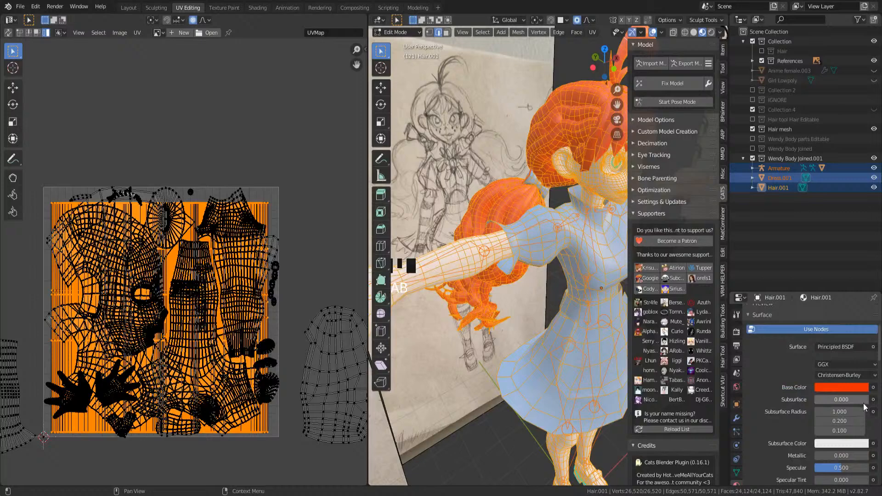
left_click(872, 387)
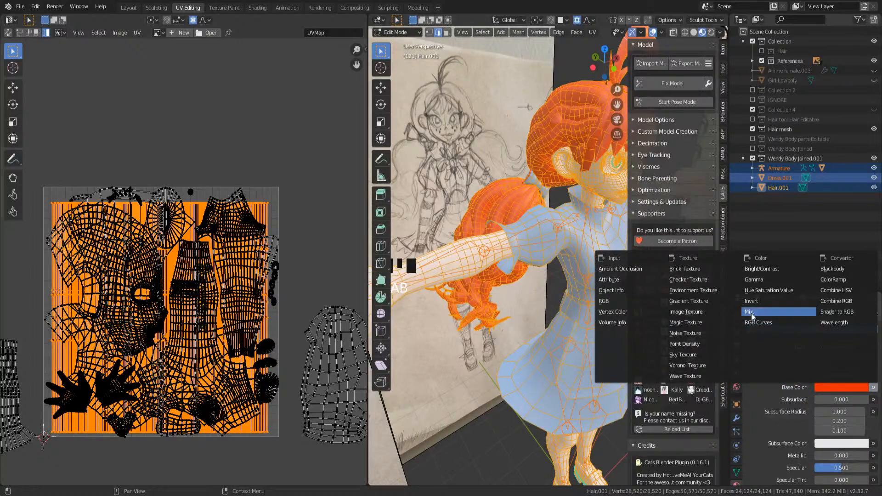
left_click(720, 310)
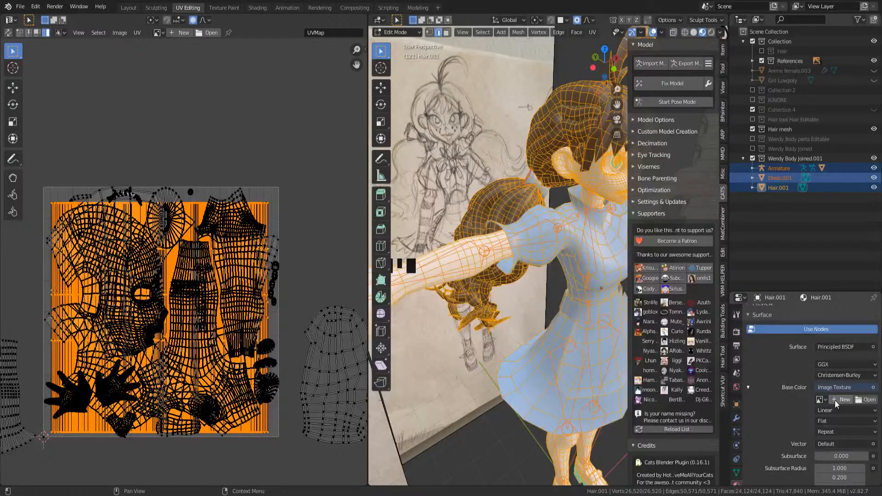
left_click(820, 399)
left_click(841, 400)
- Set the new image's width and height to 2048 px
left_click(839, 404)
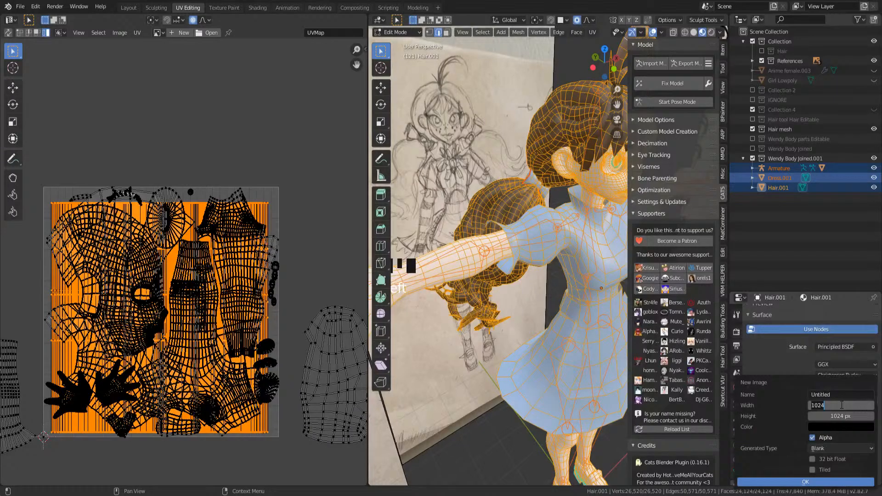
type("2048")
key("Tab")
type("2048")
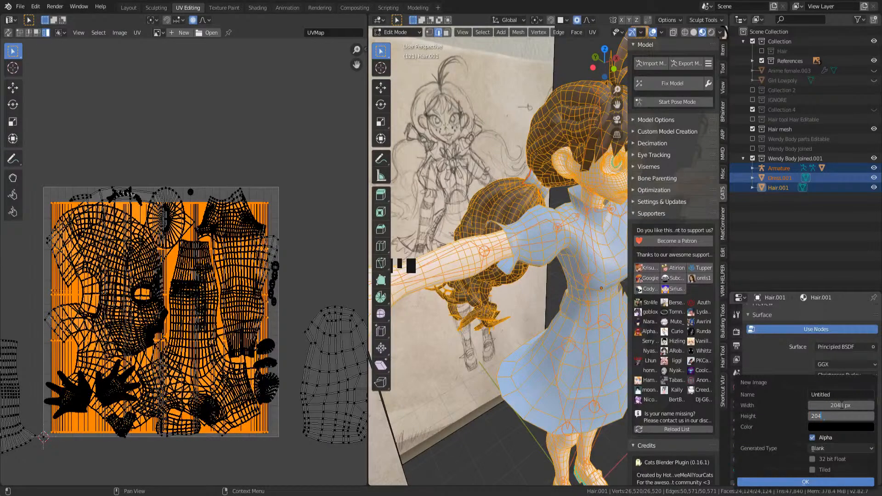
key("Tab")
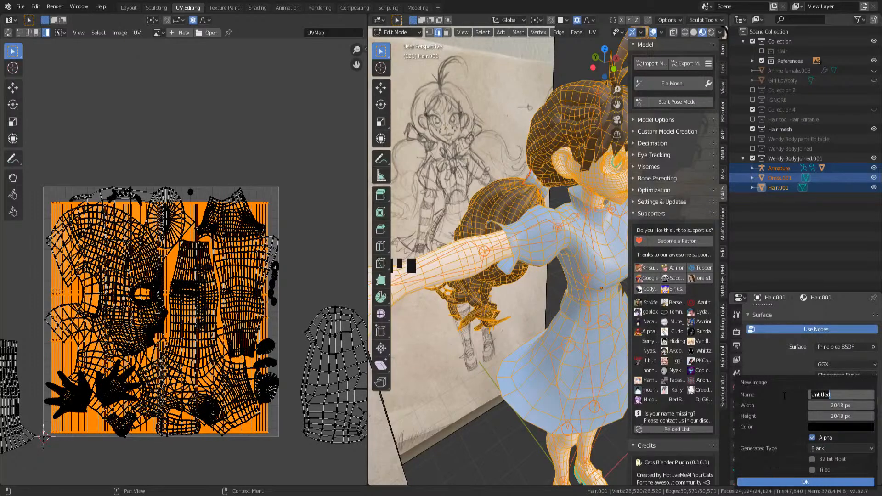
- Name the new image 00-TESTCARD, set its generated type to Color Grid and create it
type("HAI")
key("BackSpace")
key("BackSpace")
key("BackSpace")
type("T")
type("00_")
left_click(821, 448)
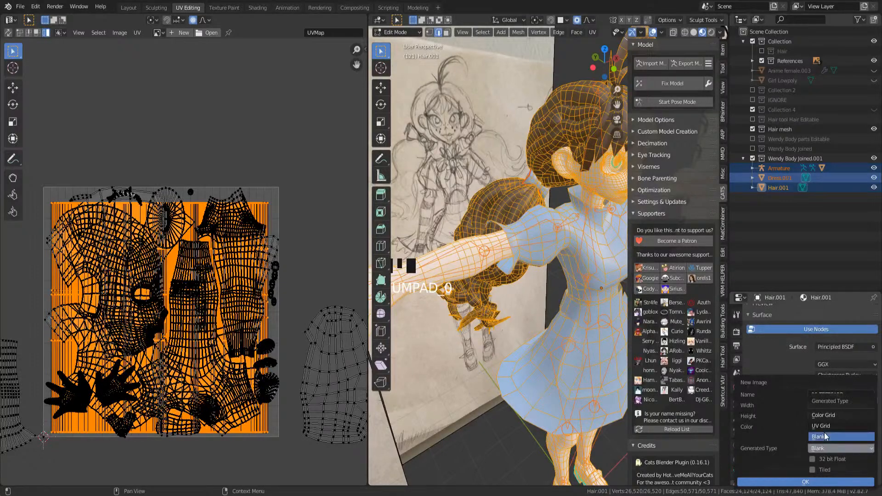
left_click(823, 415)
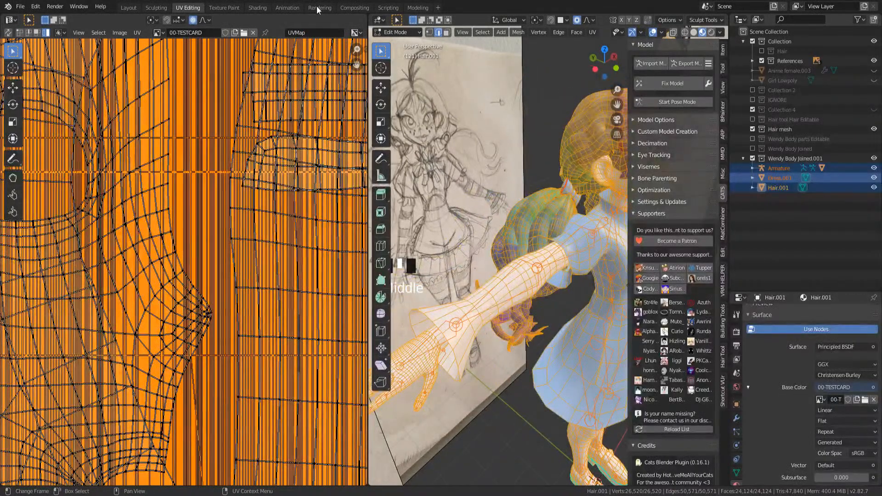
- Hide the viewport sidebar and examine the color grid on the hair from several angles and behind the UV layout
scroll(546, 131, "down", 5)
middle_click_drag(553, 131, 448, 210, "shift")
scroll(448, 210, "up", 3)
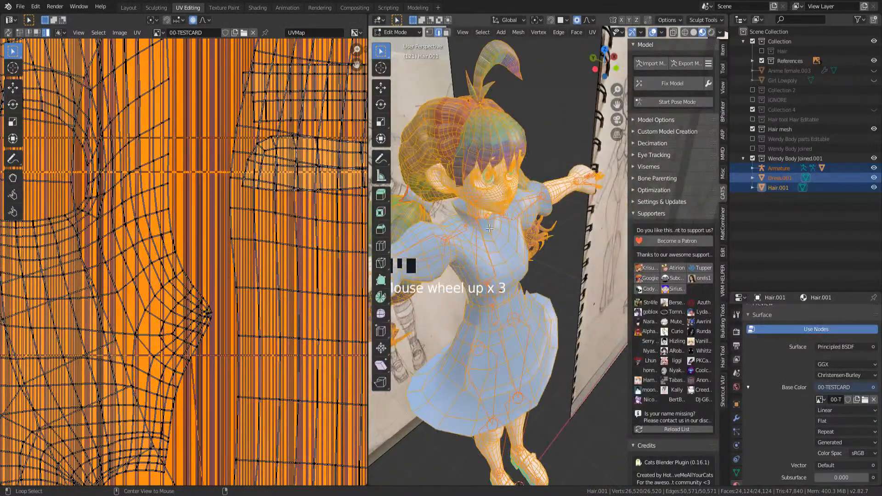
key("n")
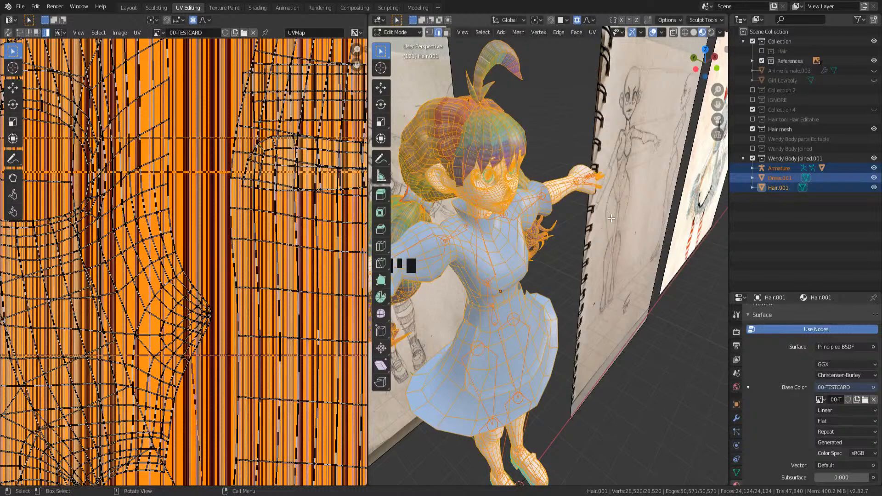
middle_click_drag(523, 220, 616, 239)
scroll(579, 194, "up", 4)
scroll(583, 246, "down", 2)
scroll(582, 239, "up", 3)
scroll(620, 203, "down", 2)
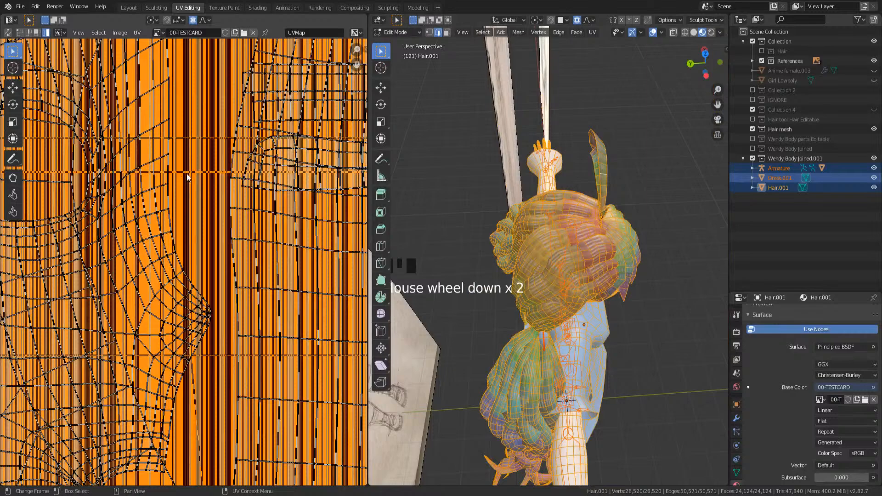
scroll(291, 99, "down", 5)
scroll(554, 220, "up", 2)
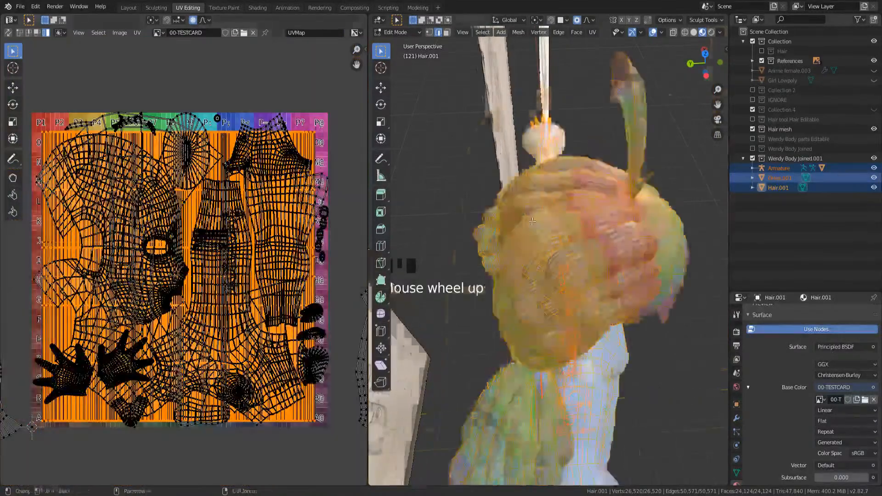
- Try scaling the selected UVs up uniformly in the UV editor, and undo that scaling
mouse_move(554, 220)
middle_mouse_down()
mouse_move(565, 216)
mouse_move(554, 220)
middle_mouse_up()
scroll(555, 220, "up", 2)
scroll(554, 220, "down", 3)
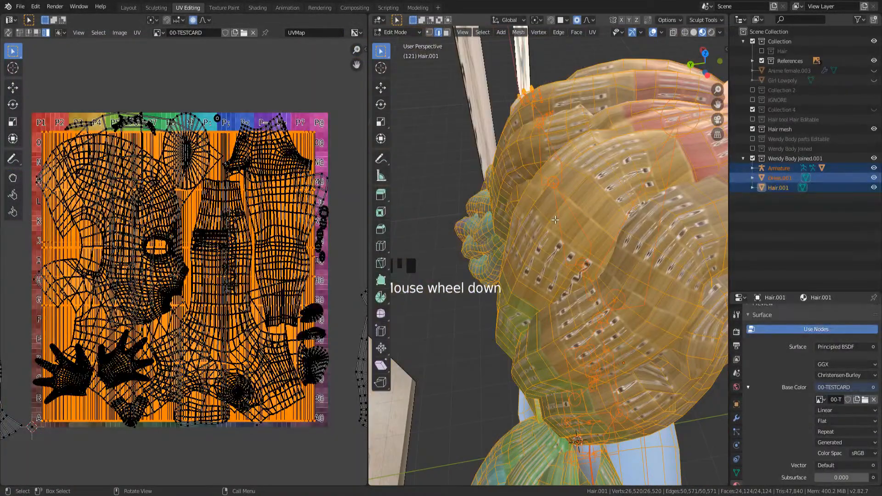
key("s")
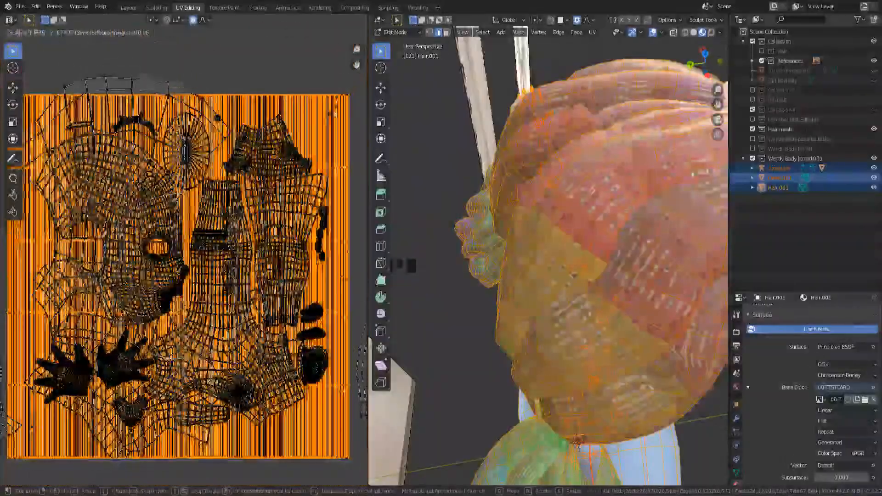
left_click(289, 89)
key("ctrl+z")
- Try stretching the selected UVs about 4.2 times along the X axis and rotating them twice, first by a quarter turn
key("s")
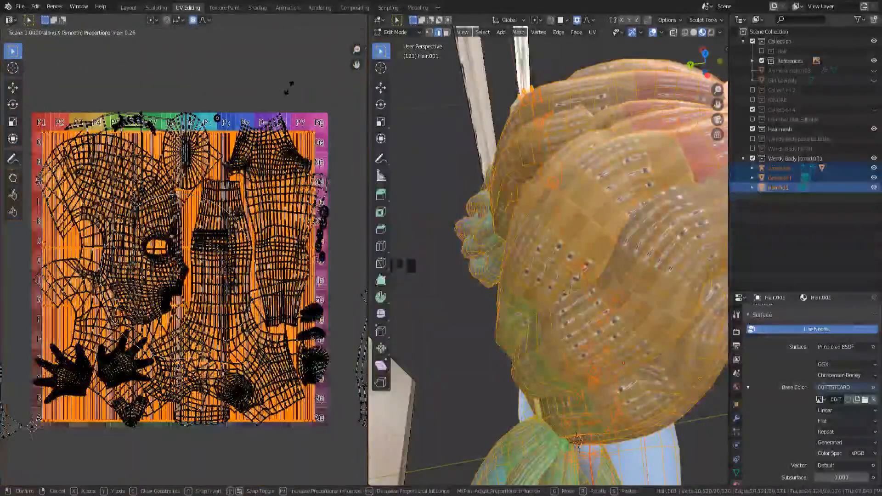
key("x")
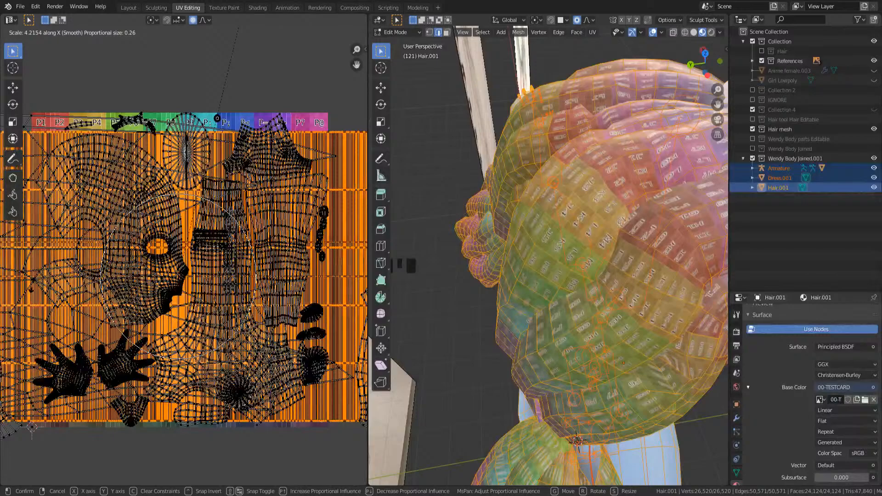
left_click(216, 118)
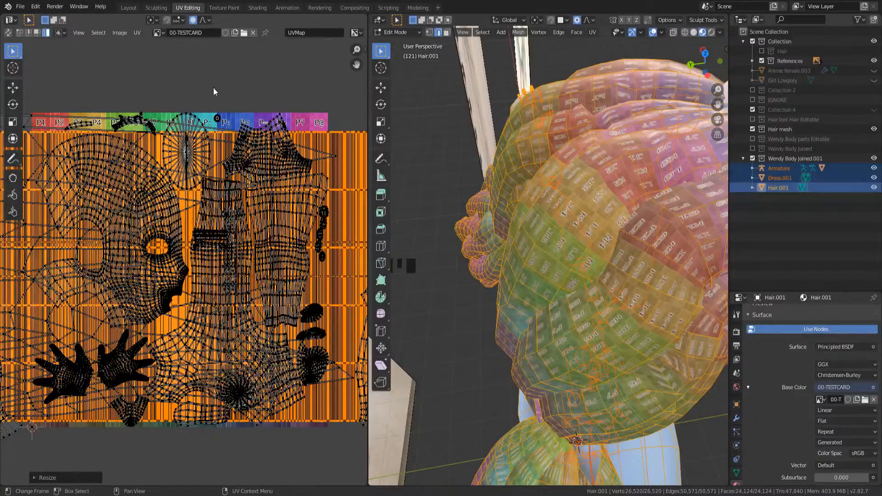
key("r")
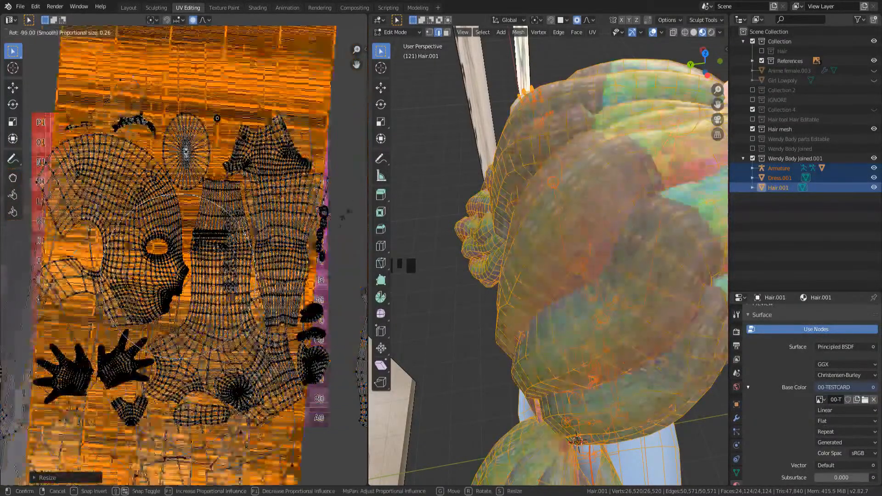
left_click(340, 227)
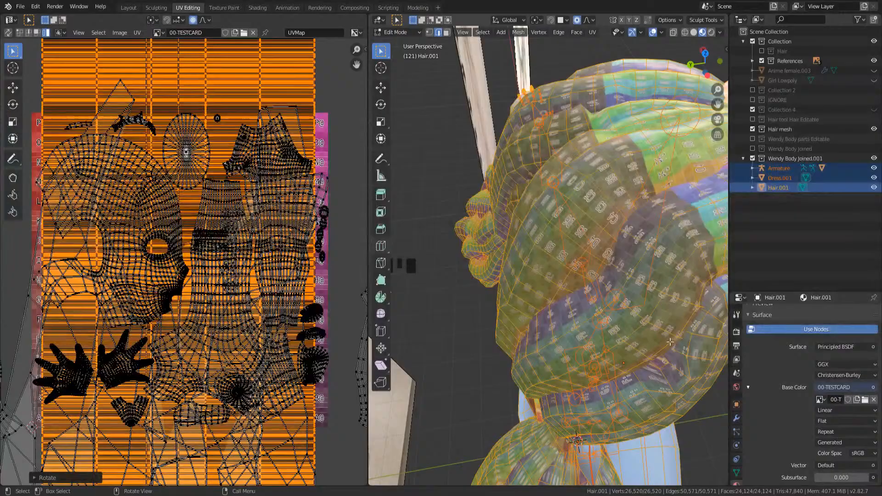
key("r")
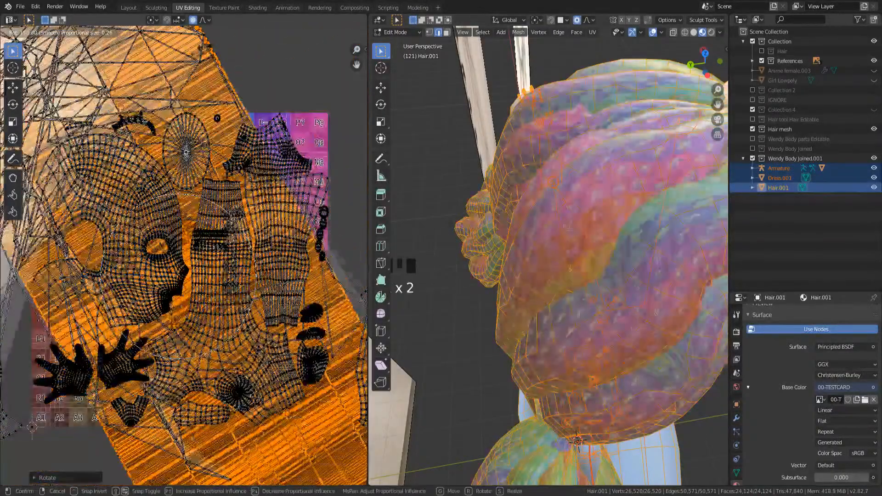
left_click(191, 68)
- Undo the UV rotations and the stretch along the X axis
key("ctrl+z")
key("ctrl+z")
key("ctrl+z")
key("ctrl+z")
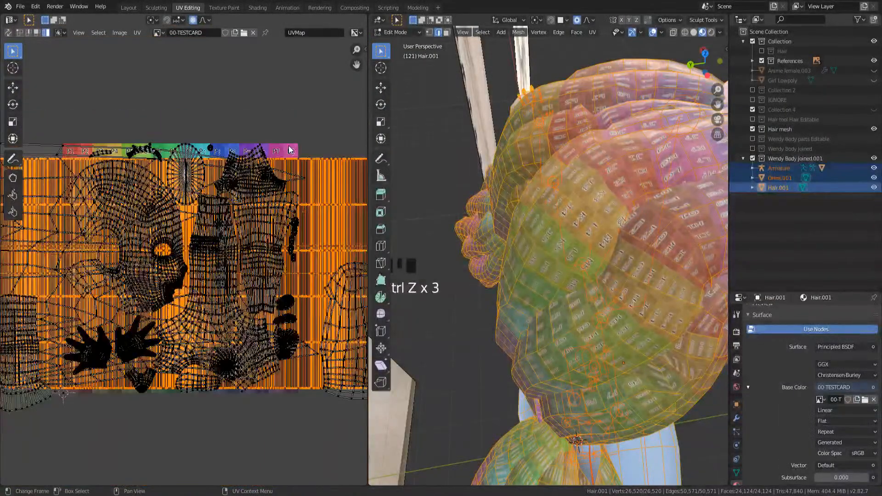
key("ctrl+z")
- Leave multi-object editing, select only the Hair.001 object and reopen it in Edit Mode
scroll(574, 175, "down", 8)
middle_click_drag(606, 183, 524, 263)
scroll(538, 155, "up", 2, "shift")
key("Tab")
scroll(514, 164, "up", 3)
left_click(526, 237)
key("Tab")
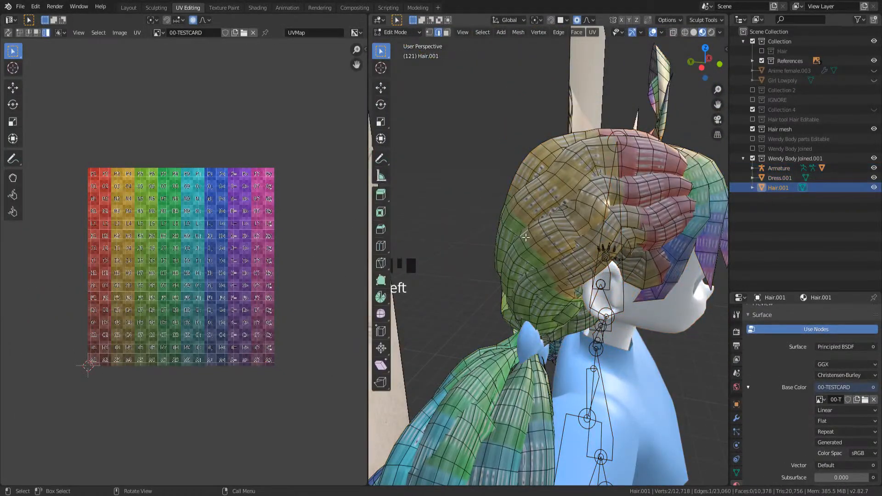
- Select one linked hair strand on the side of the head and look through the selection criteria for similar edges
key("l")
left_click(483, 32)
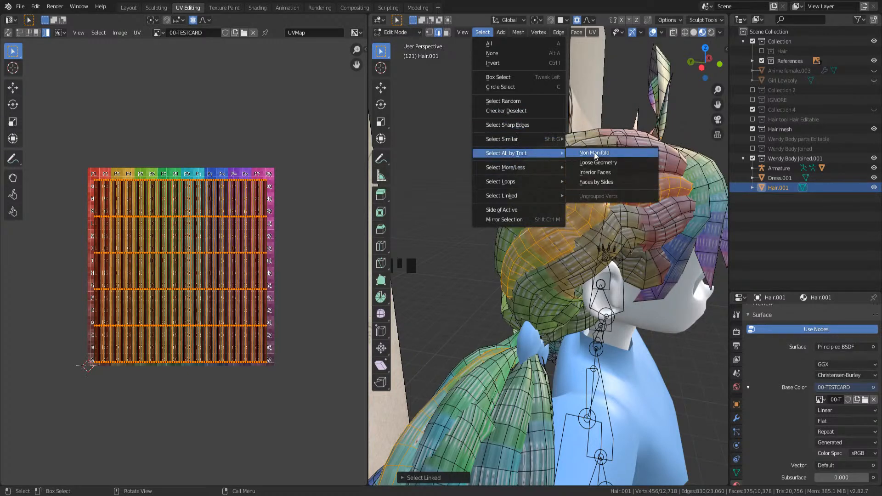
mouse_move(516, 140)
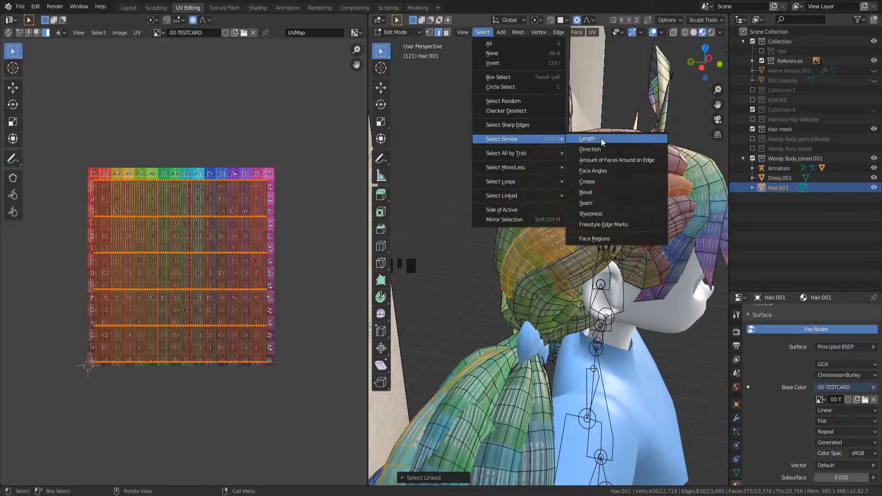
left_click(594, 204)
middle_click_drag(508, 260, 499, 263)
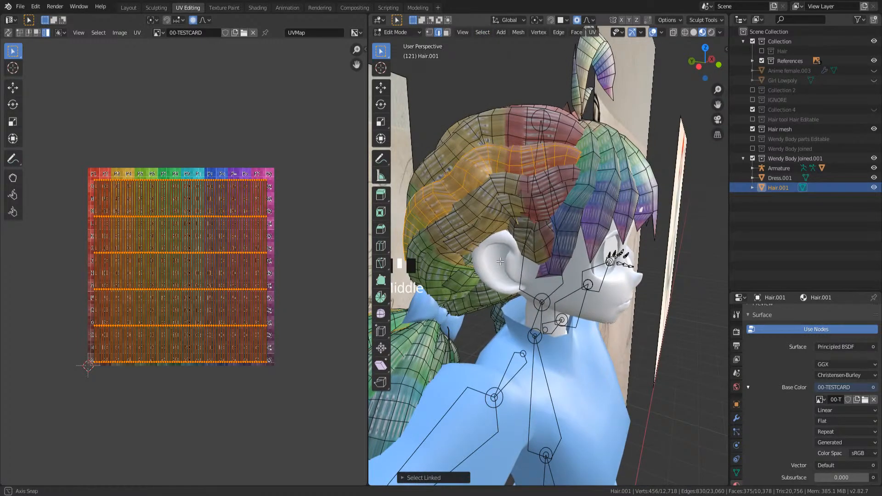
middle_click(504, 258)
middle_click_drag(595, 100, 498, 138)
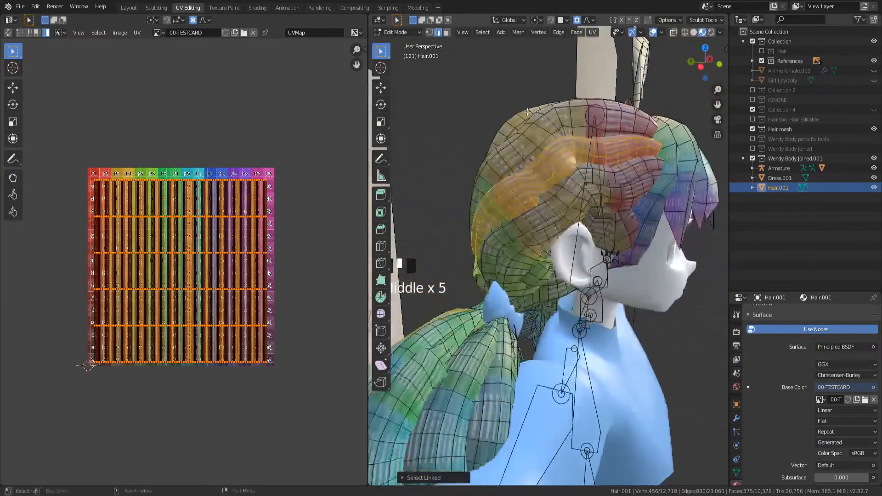
- Box-select the hair geometry at the nape in wireframe display, then restore the textured display
key("shift+z")
left_click_drag(455, 231, 512, 340)
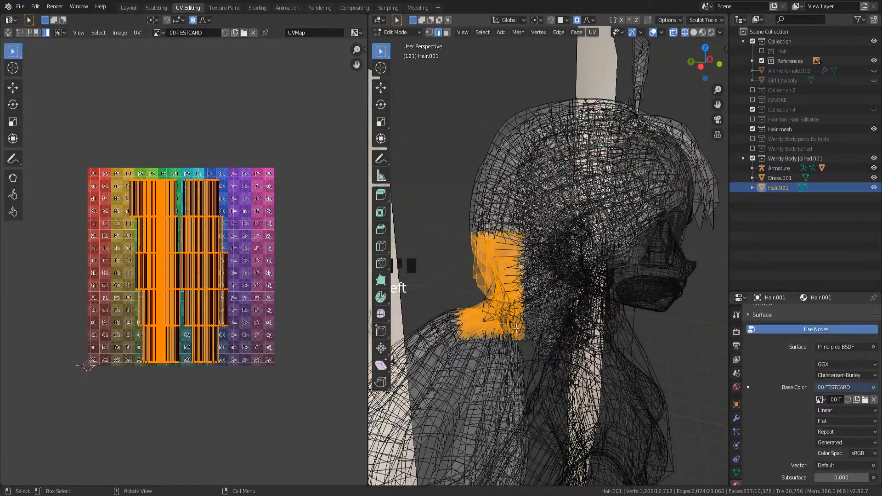
middle_click_drag(500, 307, 498, 299)
key("shift+z")
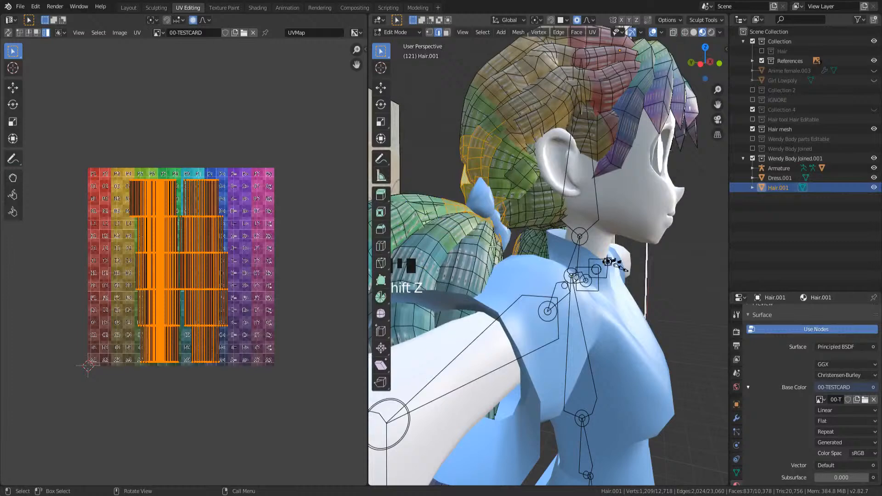
- Reselect Hair.001 in Object Mode and reopen it in Edit Mode with its entire mesh selected
middle_click_drag(493, 247, 540, 214)
key("Tab")
left_click(544, 196)
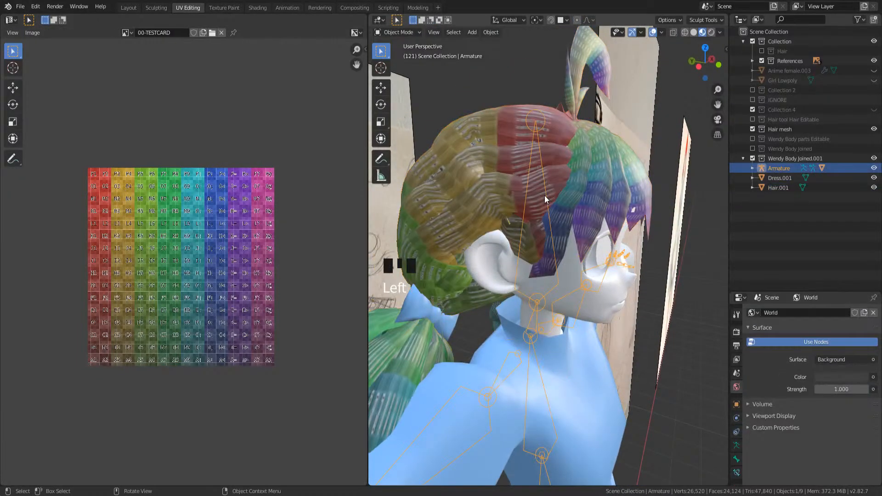
left_click(505, 164)
key("Tab")
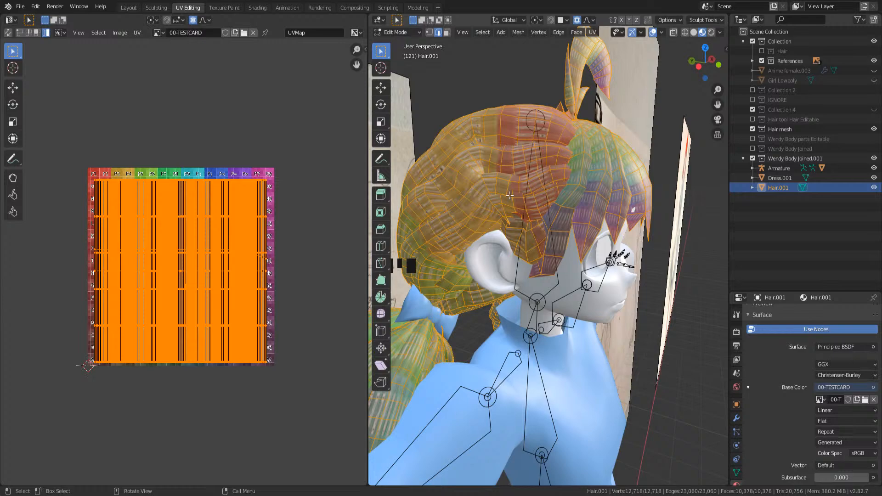
- Stretch all hair UVs along the X axis well beyond the width of the test card
middle_click_drag(510, 196, 346, 200)
key("s")
key("x")
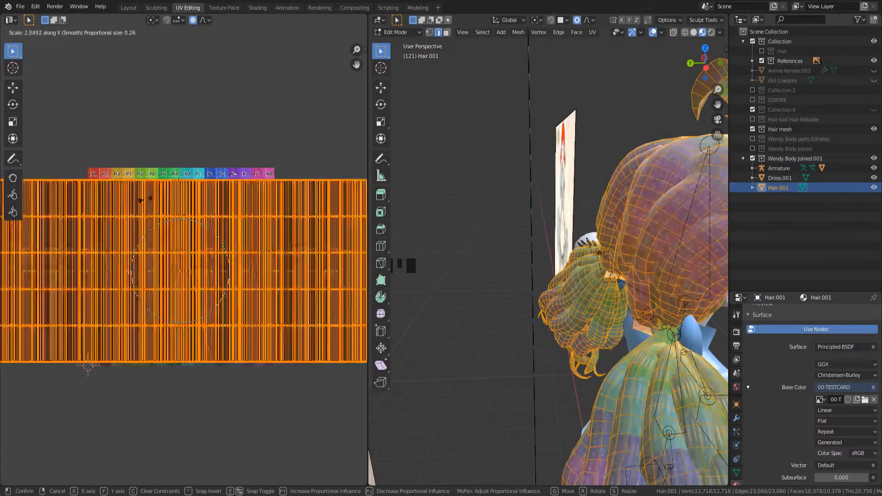
left_click(356, 199)
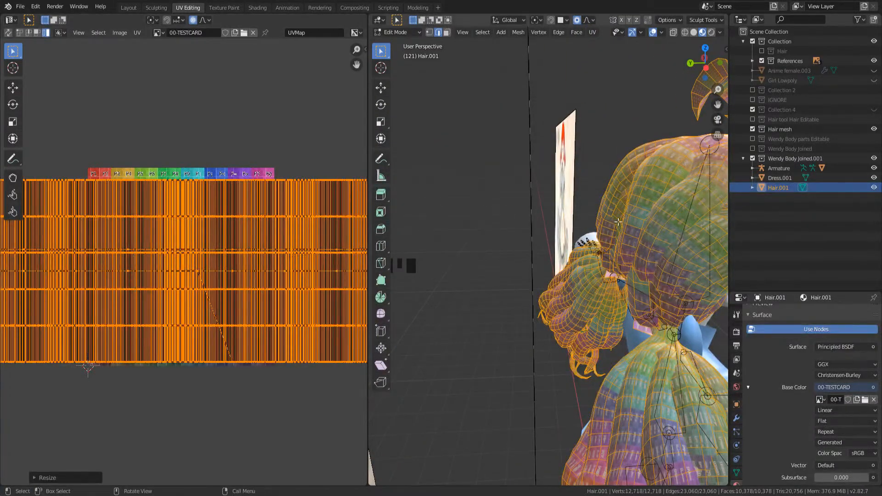
- Rotate all hair UVs by 90 degrees in the UV editor
scroll(612, 228, "up", 3)
middle_click_drag(611, 228, 580, 227, "shift")
scroll(556, 227, "down", 4)
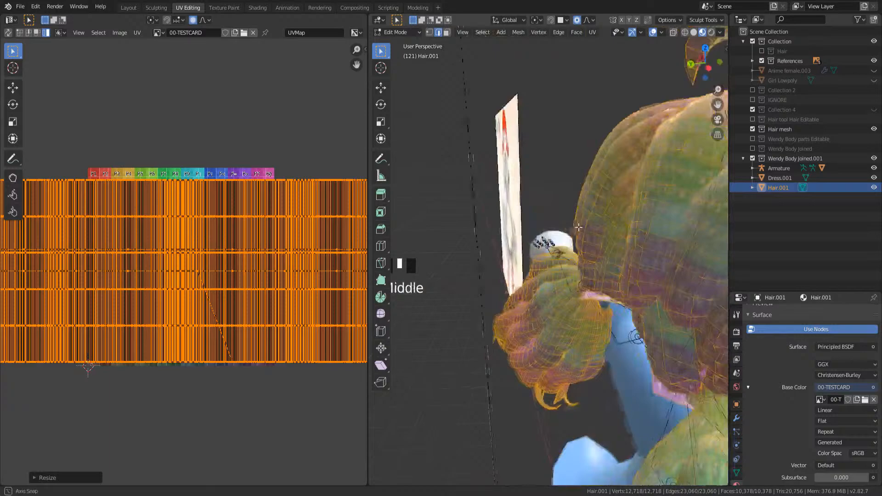
key("r")
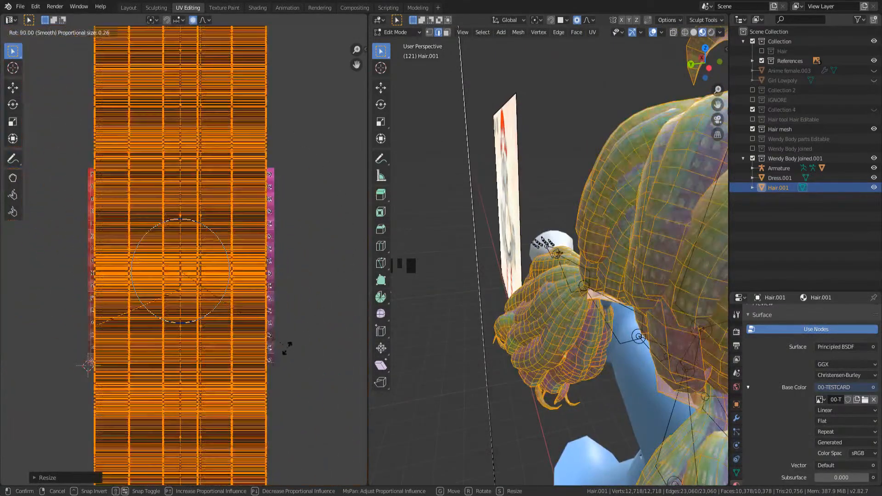
left_click(451, 298)
- Examine the test card's grid on the top knot and hair strands from behind and close up
scroll(580, 240, "up", 1)
middle_click_drag(628, 252, 415, 344, "shift")
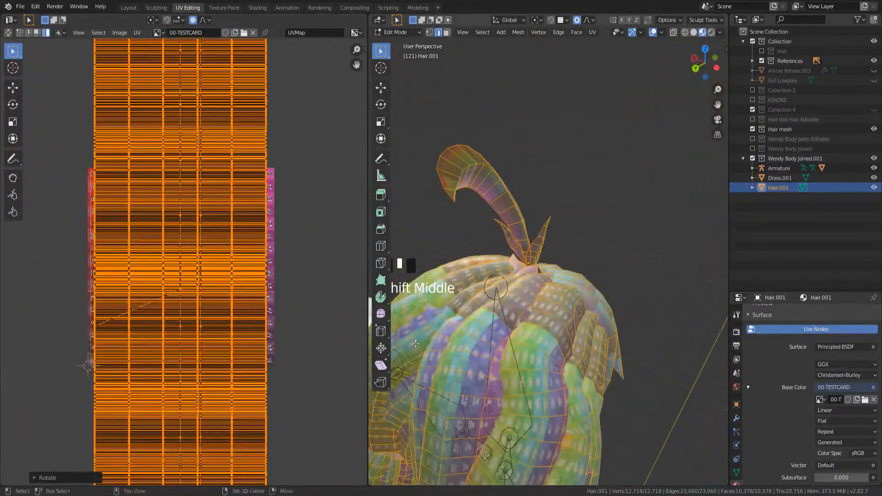
middle_click_drag(492, 204, 413, 216)
middle_click_drag(436, 257, 622, 210, "shift")
scroll(533, 252, "up", 6)
scroll(621, 210, "down", 1)
scroll(514, 260, "up", 3)
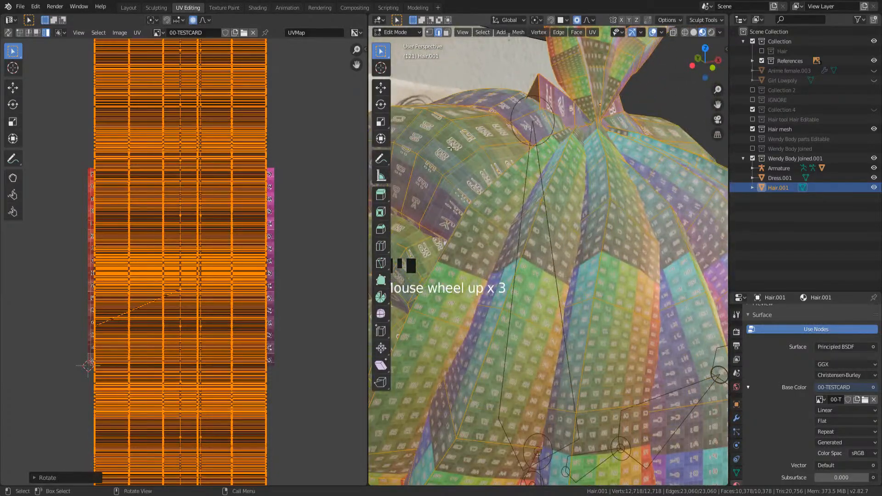
- Examine how the test texture sits across the front hair strands and the ponytail
middle_click_drag(570, 286, 577, 218, "shift")
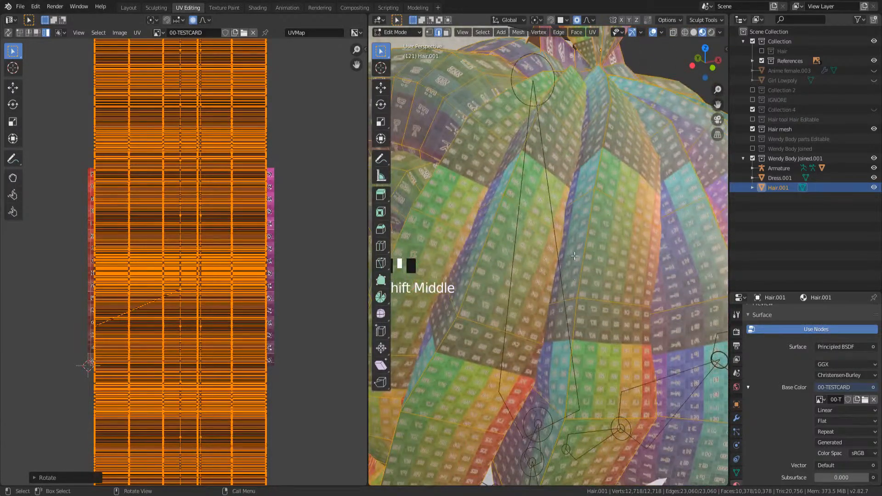
middle_click_drag(547, 345, 437, 407, "shift")
scroll(549, 254, "up", 1)
scroll(548, 254, "up", 2)
scroll(548, 253, "down", 1)
scroll(524, 111, "down", 4)
middle_click_drag(524, 111, 551, 226, "shift")
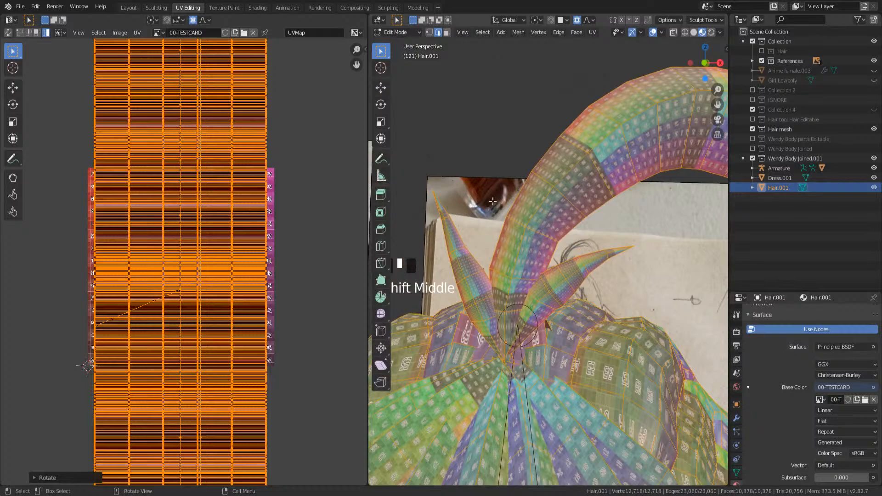
- Scale all hair UVs down to the test card's height and move them over its red and yellow columns
key("s")
left_click(203, 229)
scroll(203, 229, "up", 3)
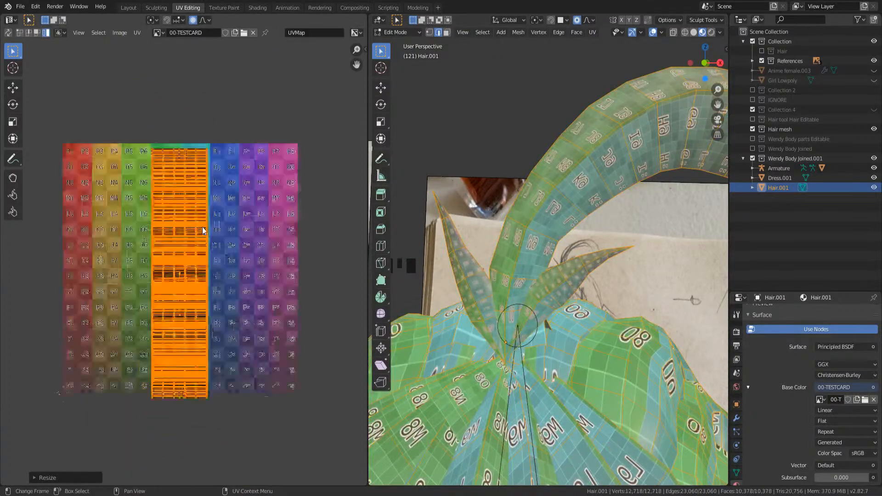
scroll(204, 230, "up", 1)
key("g")
left_click(101, 220)
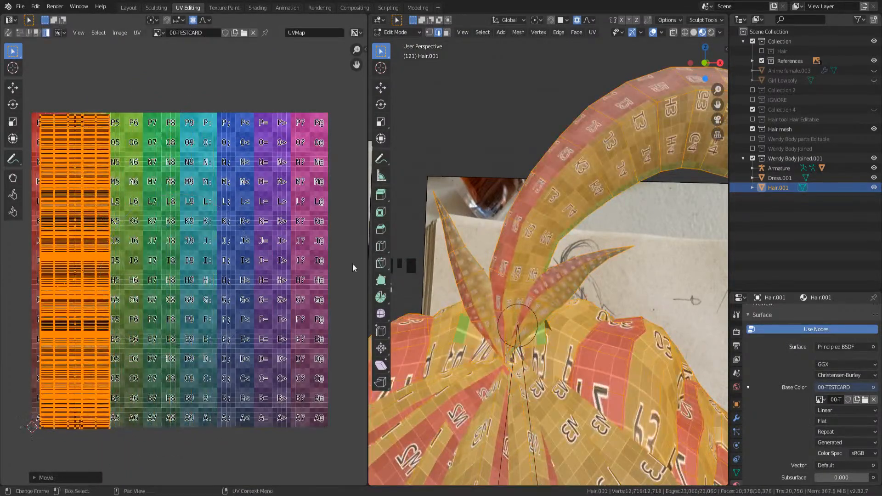
- Select all linked strands of the front bangs and mirror their UVs along X
scroll(542, 285, "down", 2)
middle_click_drag(549, 291, 591, 202, "shift")
middle_click_drag(590, 202, 684, 184, "shift")
middle_click_drag(634, 207, 538, 216, "shift")
middle_click_drag(524, 225, 489, 294, "shift")
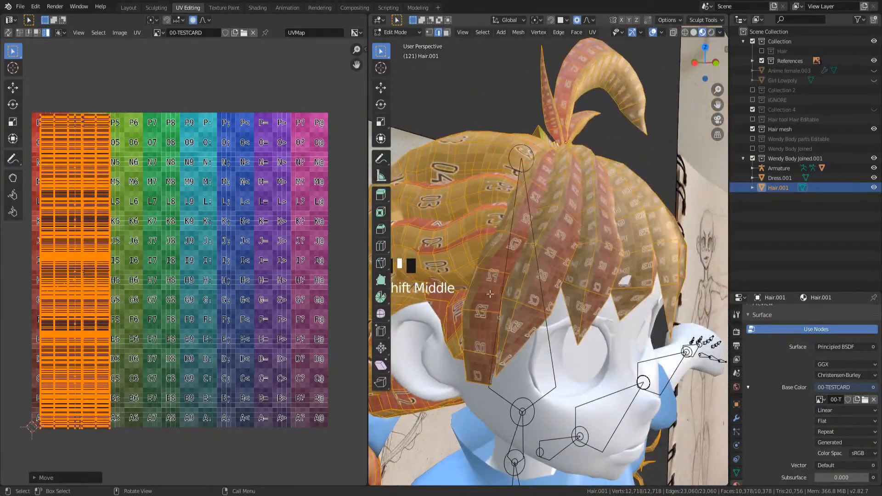
left_click(481, 301)
key("l")
key("l")
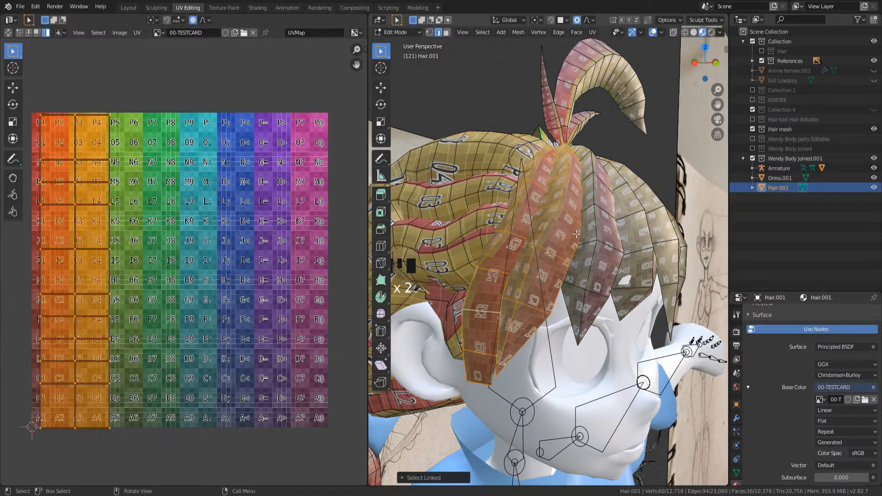
key("l")
middle_click_drag(595, 231, 561, 250)
key("l")
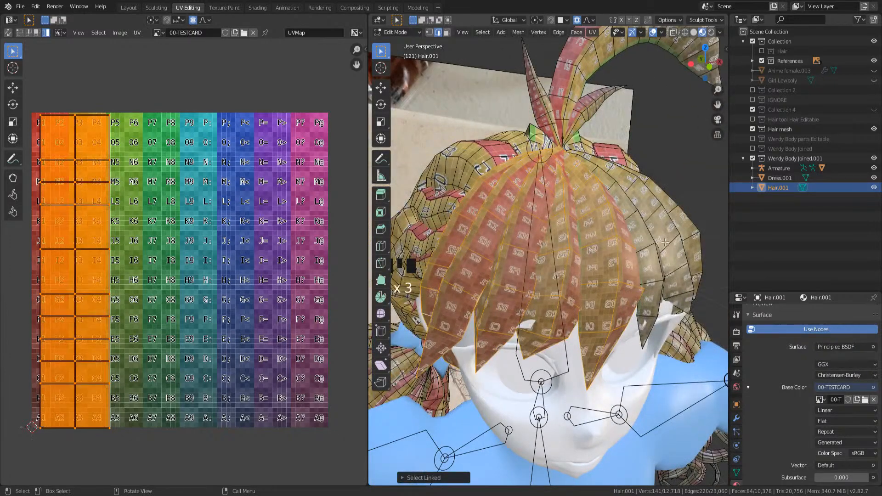
middle_click_drag(665, 242, 621, 252)
key("l")
key("l")
middle_click_drag(672, 238, 633, 241)
right_click(117, 201)
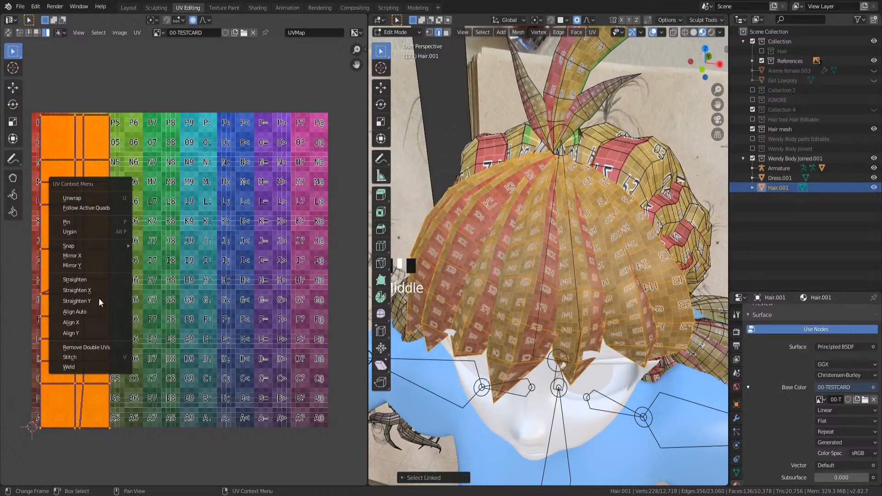
left_click(92, 256)
- Select the ponytail and the two small tufts beside it and mirror their UVs along Y
mouse_move(560, 251)
middle_mouse_down()
mouse_move(584, 247)
mouse_move(568, 239)
middle_mouse_up()
scroll(568, 239, "up", 1)
middle_click_drag(564, 110, 523, 326, "shift")
scroll(560, 187, "up", 2)
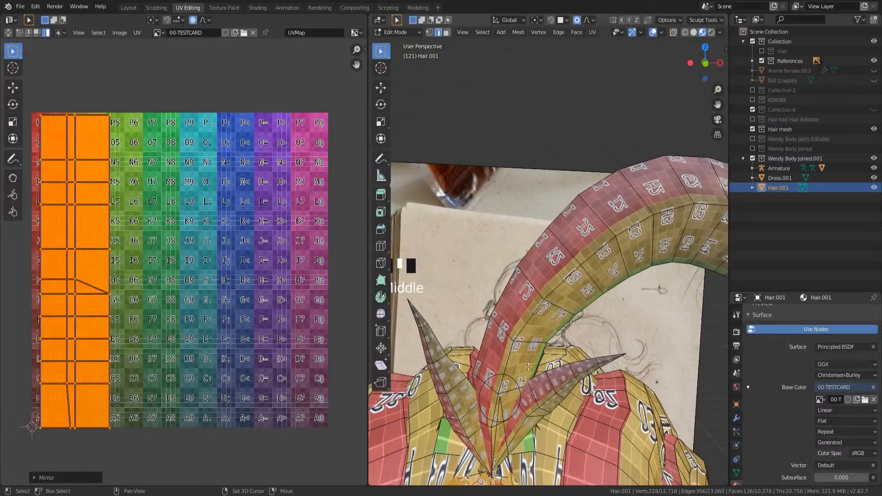
middle_click_drag(528, 366, 532, 327, "shift")
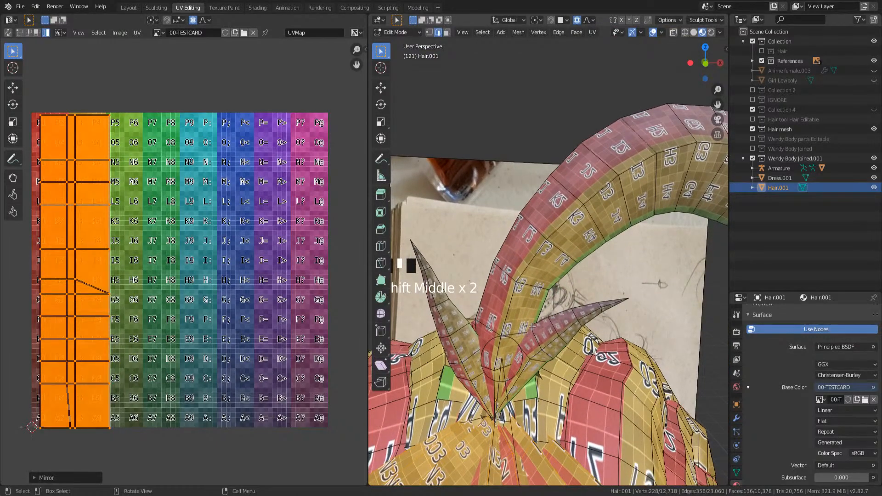
left_click(448, 333)
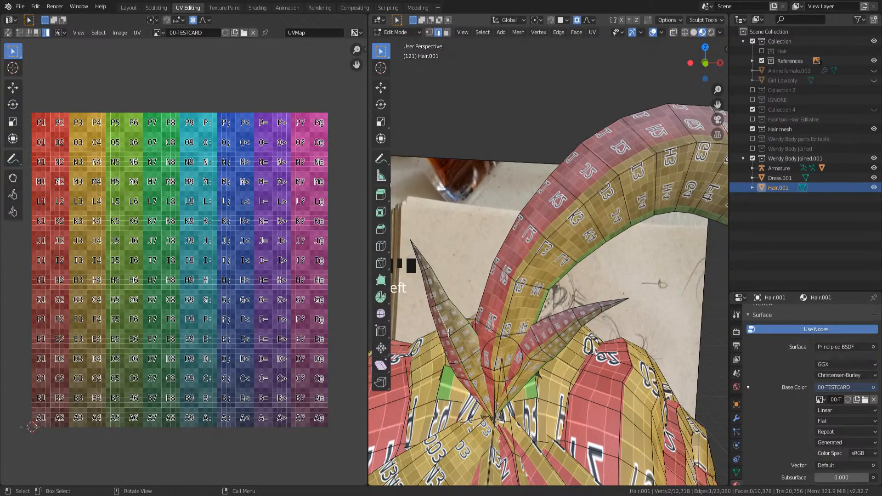
key("l")
key("l")
key("l")
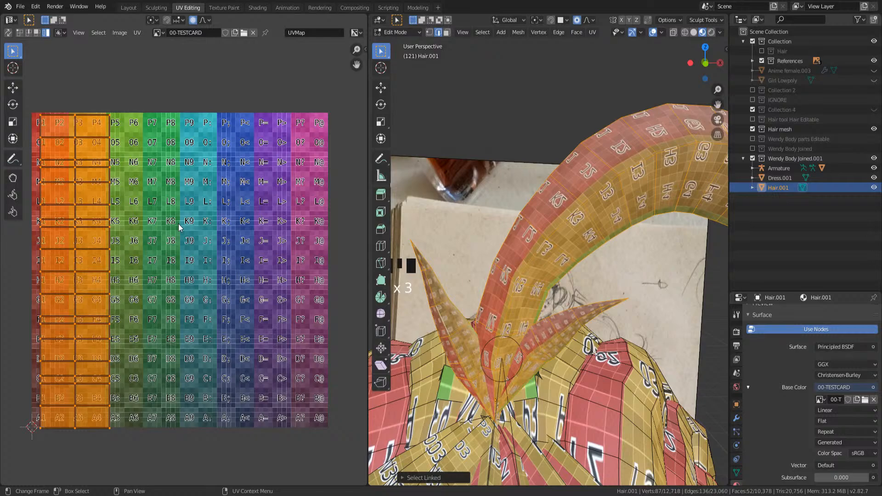
right_click(177, 225)
left_click(173, 232)
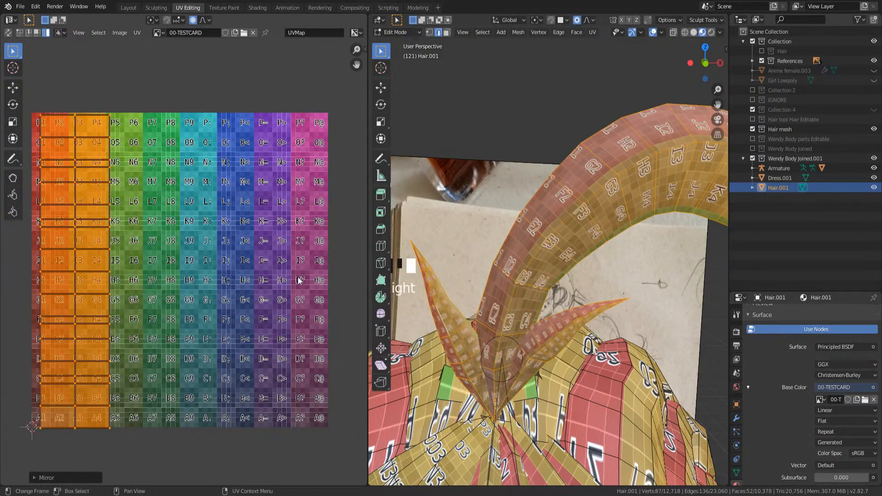
- Inspect the texture direction on the ponytail, bangs and back hair from several sides
scroll(503, 308, "down", 4)
middle_click_drag(503, 312, 641, 281)
middle_click_drag(551, 321, 581, 206, "shift")
middle_click_drag(618, 252, 613, 234)
middle_click_drag(551, 183, 558, 244, "shift")
middle_click_drag(422, 169, 544, 188)
middle_click_drag(544, 177, 630, 202, "shift")
middle_click_drag(583, 251, 500, 242)
middle_click_drag(564, 151, 580, 183, "shift")
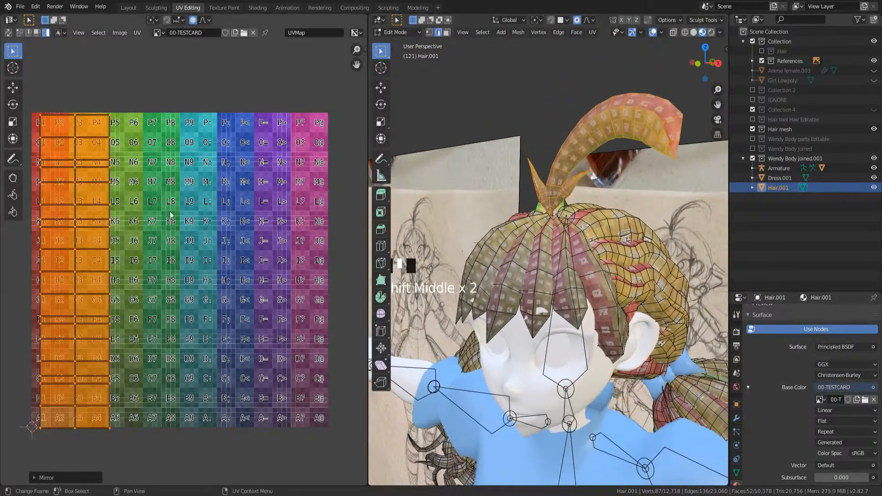
key("s")
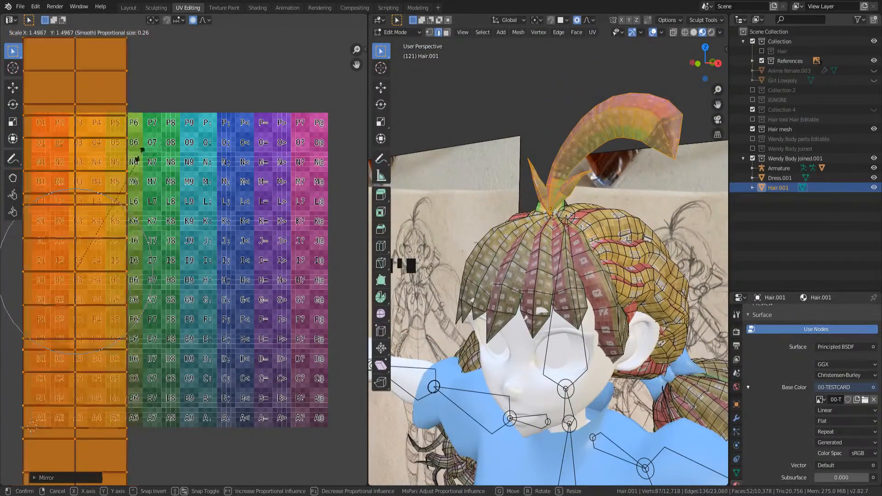
left_click(83, 212)
key("ctrl+z")
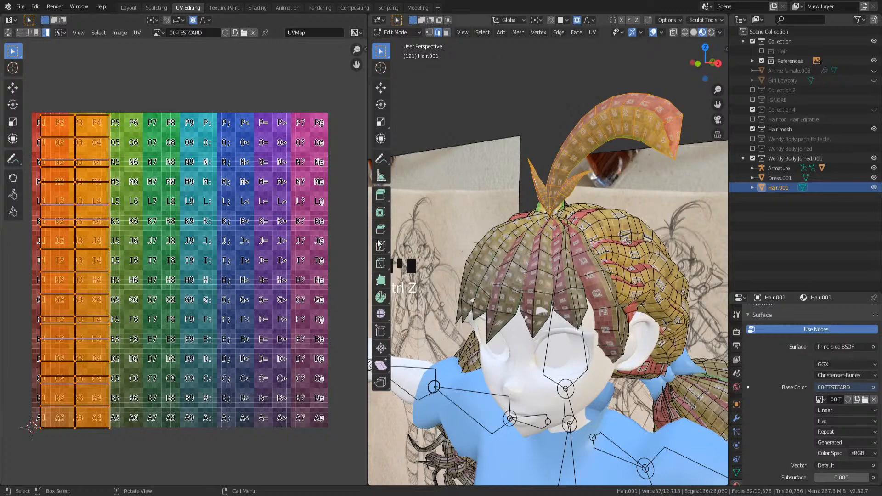
- Move the ponytail and tuft UVs about 0.34 along X onto the green and teal columns
key("g")
key("x")
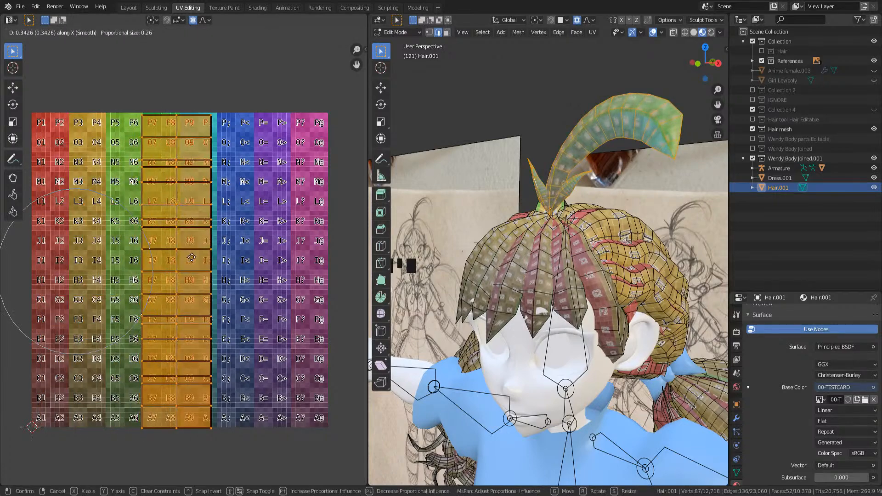
left_click(194, 260)
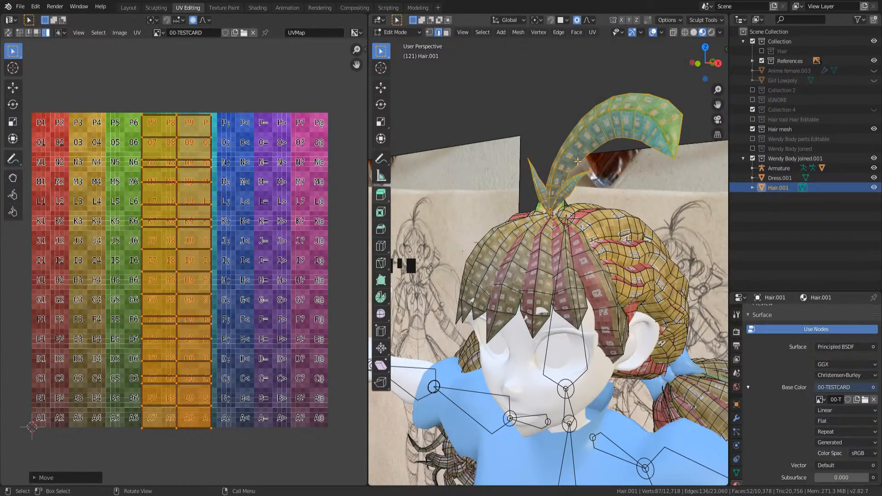
- Select only the two small tufts, scale their UVs down and move them beside the ponytail's lower UV area
scroll(547, 198, "up", 2)
key("alt+a")
key("l")
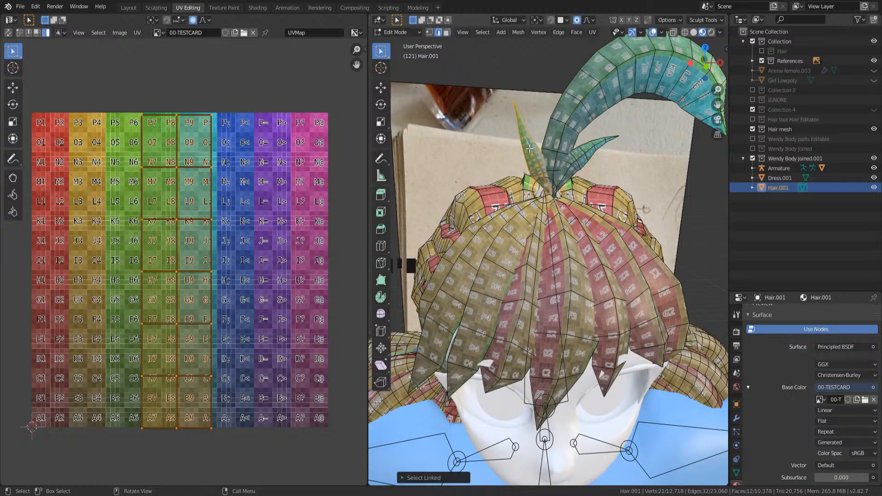
key("l")
key("s")
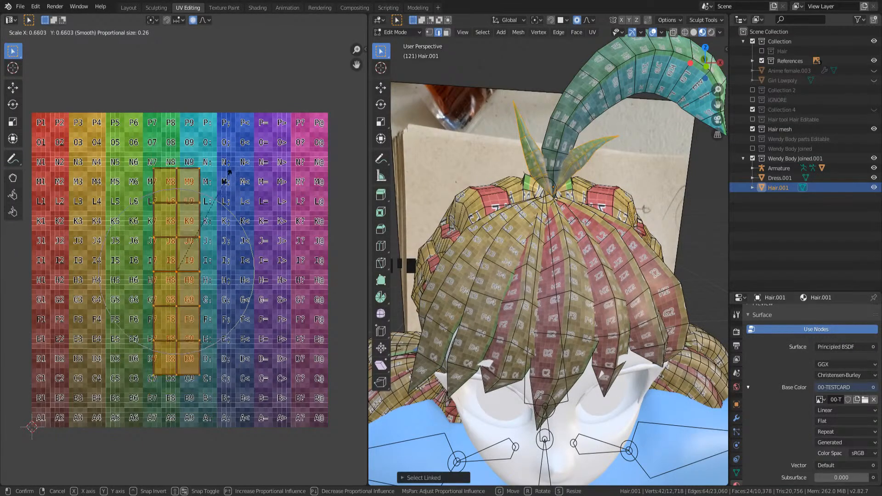
left_click(205, 222)
key("g")
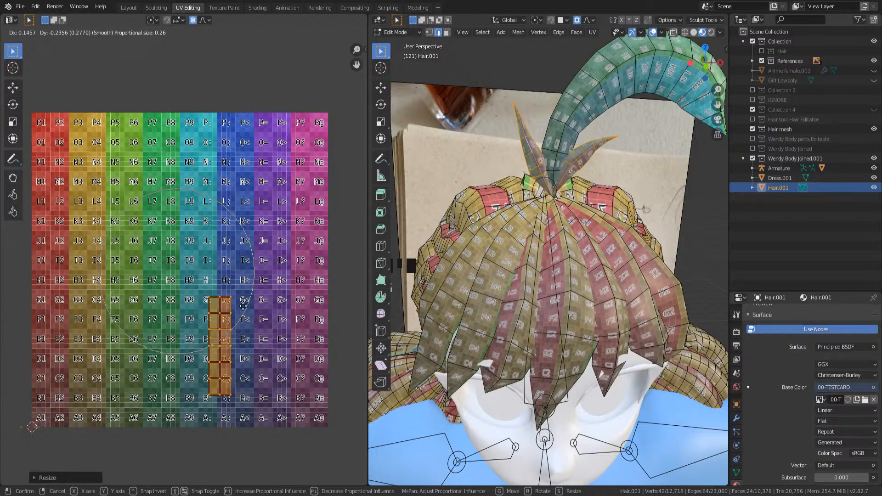
left_click(243, 307)
- Move the UVs of all front bangs strands onto the purple and pink columns and scale them to about 0.54
middle_click_drag(469, 271, 461, 287)
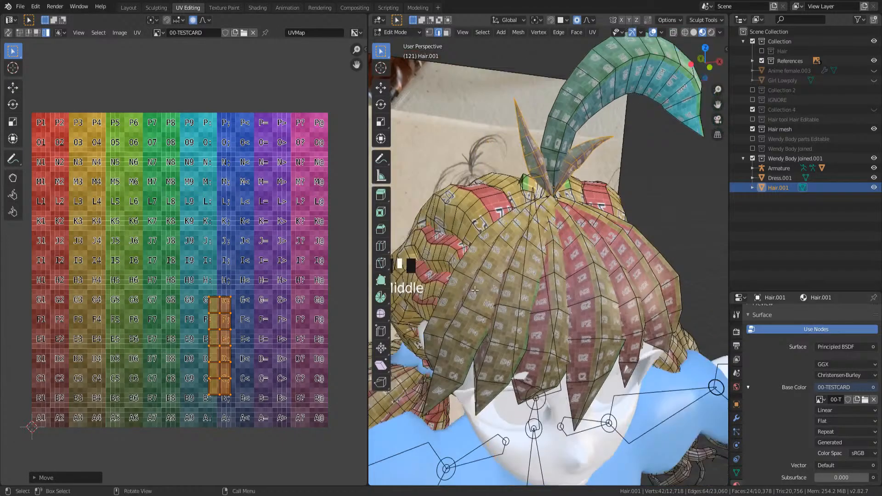
left_click(461, 287)
key("l")
key("l")
key("l")
key("l")
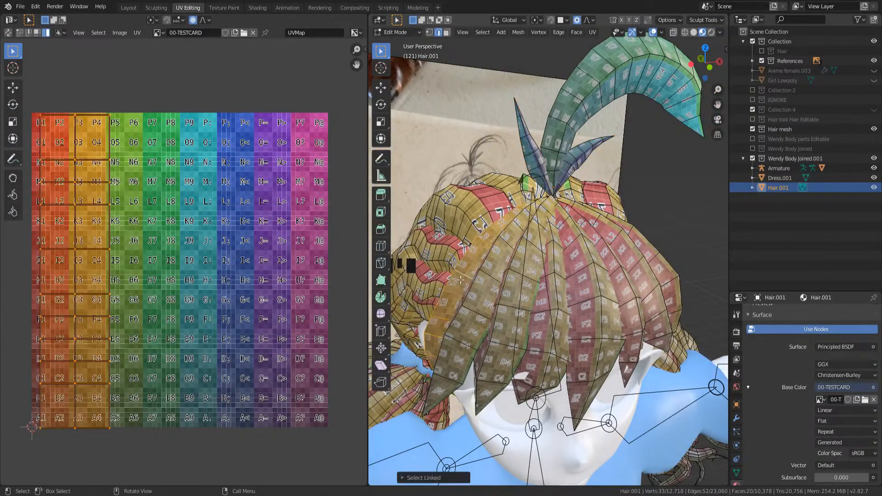
key("l")
key("l")
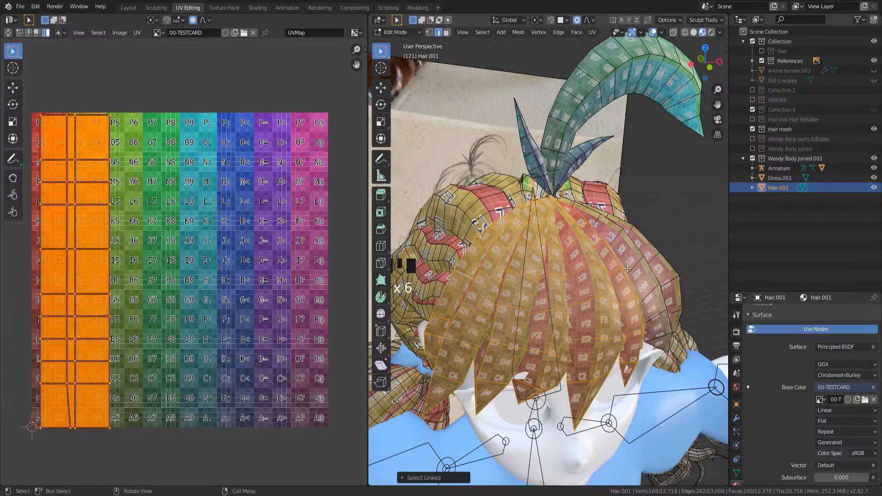
middle_click_drag(632, 278, 441, 273)
key("l")
key("l")
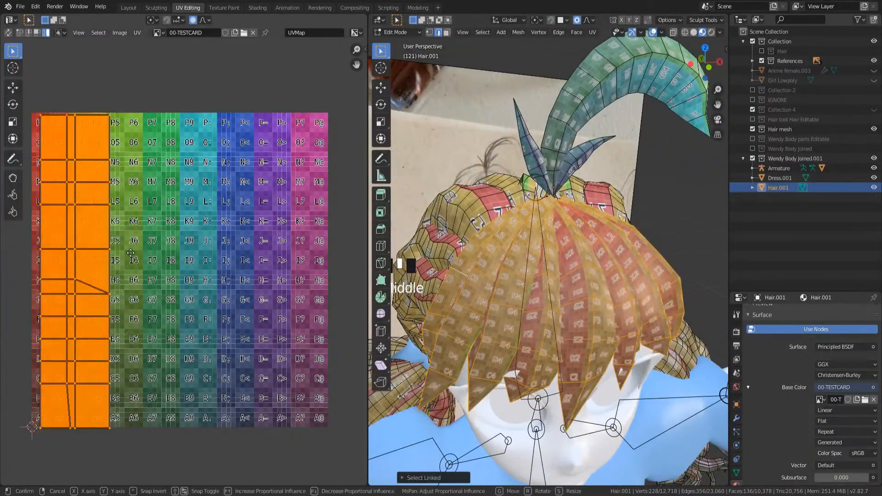
key("g")
left_click(345, 280)
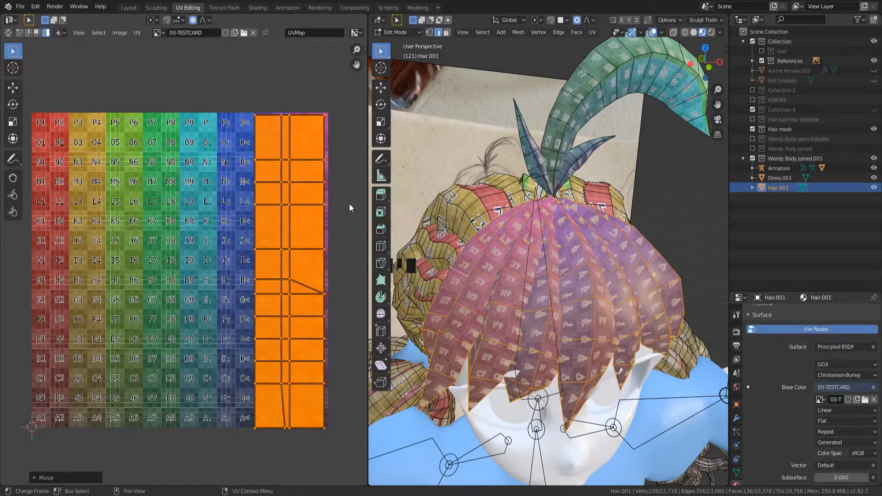
key("s")
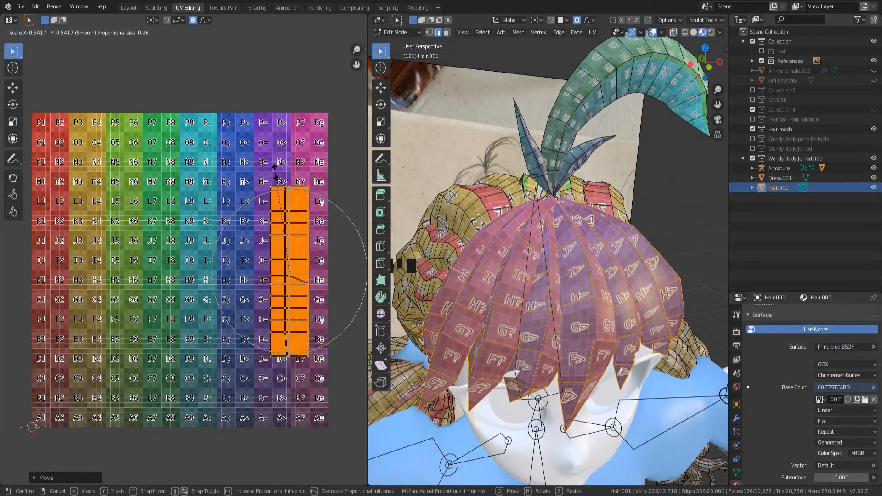
left_click(279, 172)
- Check the hair's texture colours from the side in Object Mode
middle_click_drag(494, 237, 515, 206)
scroll(517, 204, "down", 3)
key("Tab")
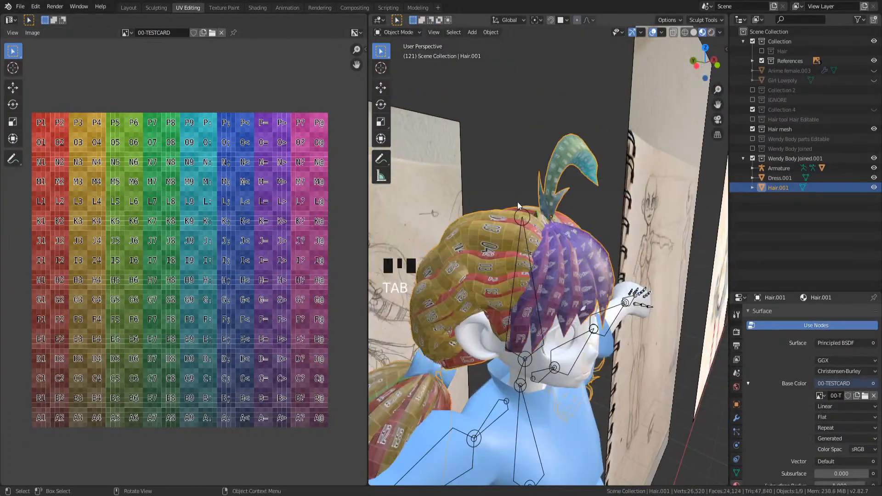
key("a")
key("Tab")
key("Tab")
left_click(498, 231)
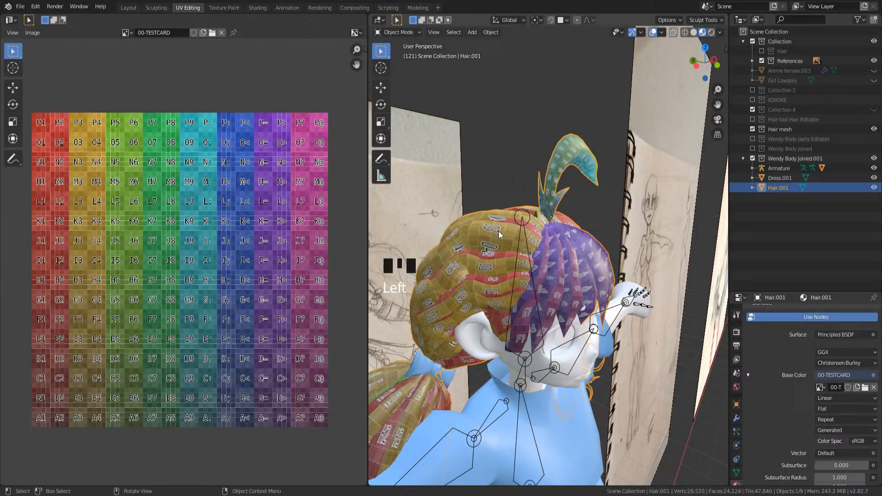
- Move the small tufts' UV island onto the first blue column, resting on the test card's bottom edge
key("Tab")
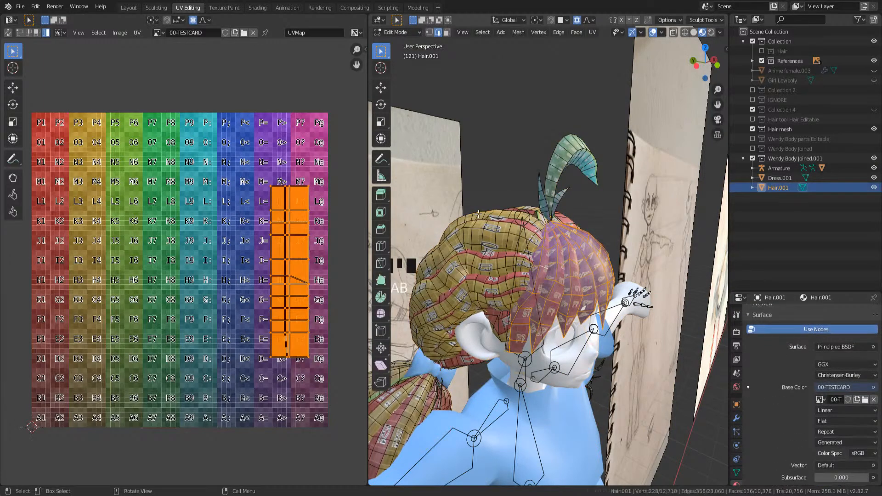
scroll(245, 257, "up", 2)
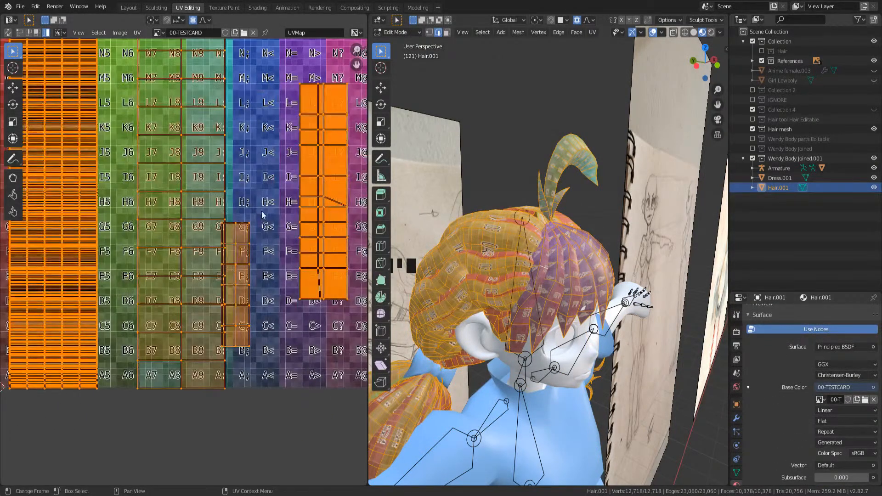
left_click(245, 264)
key("ctrl+l")
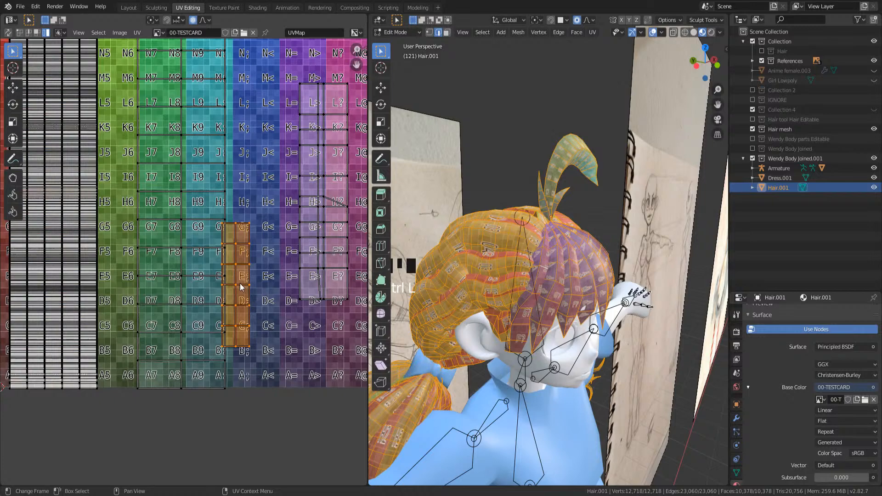
key("g")
left_click(252, 319)
- Select the ponytail's linked UV island on the green columns and scale it down to about two-thirds of its size
middle_click_drag(252, 221, 243, 272)
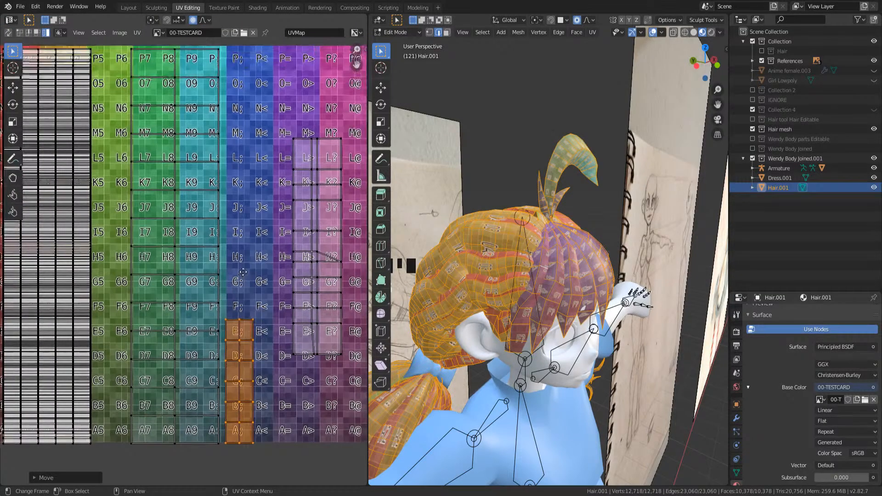
scroll(243, 272, "down", 1)
scroll(142, 113, "down", 1)
left_click(166, 176)
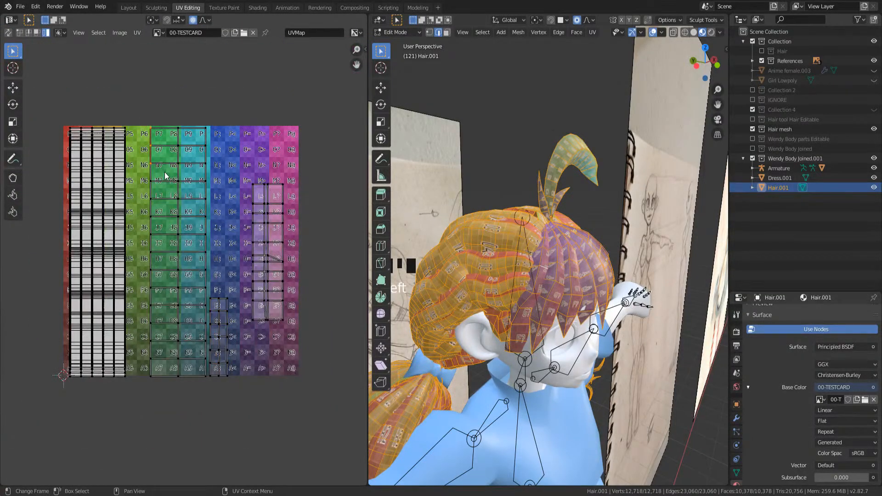
key("ctrl+l")
key("s")
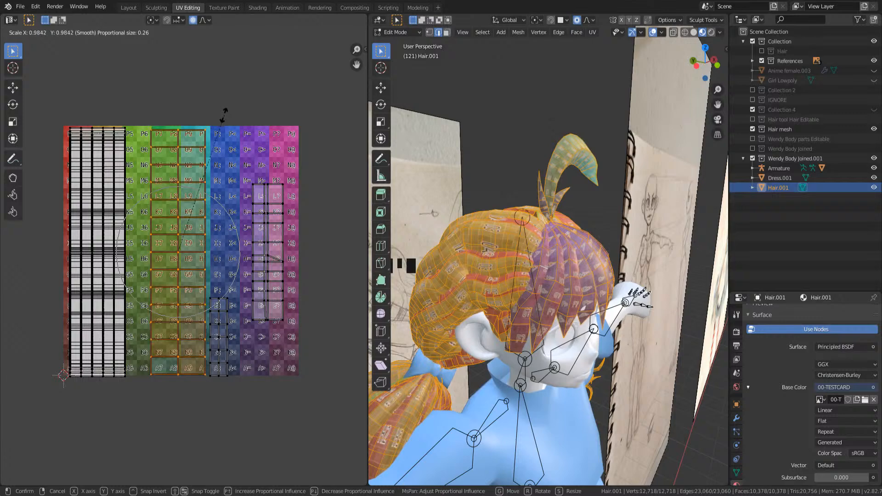
left_click(410, 178)
scroll(410, 178, "up", 2)
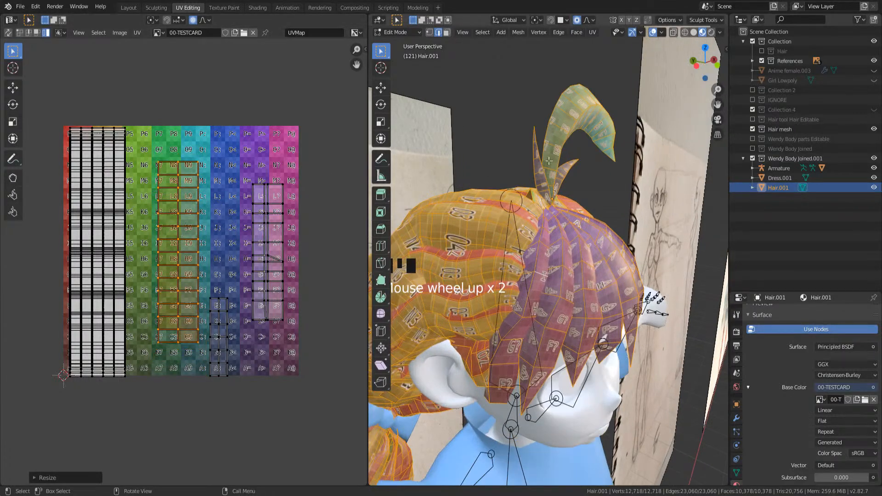
middle_click_drag(410, 177, 415, 209)
key("s")
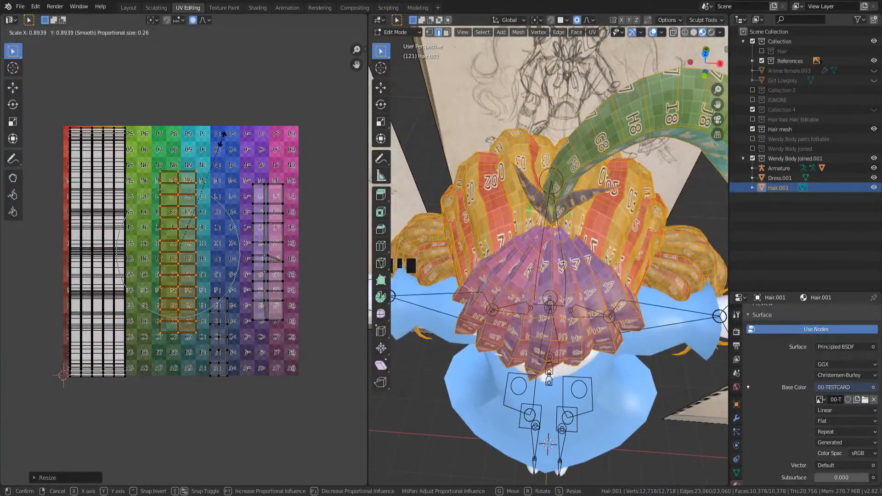
left_click(224, 140)
- Move the ponytail's UV island down to the test card's bottom edge, directly beside the small tufts' island
middle_click_drag(224, 141, 232, 97)
mouse_move(540, 218)
middle_mouse_down()
mouse_move(545, 186)
mouse_move(545, 202)
middle_mouse_up()
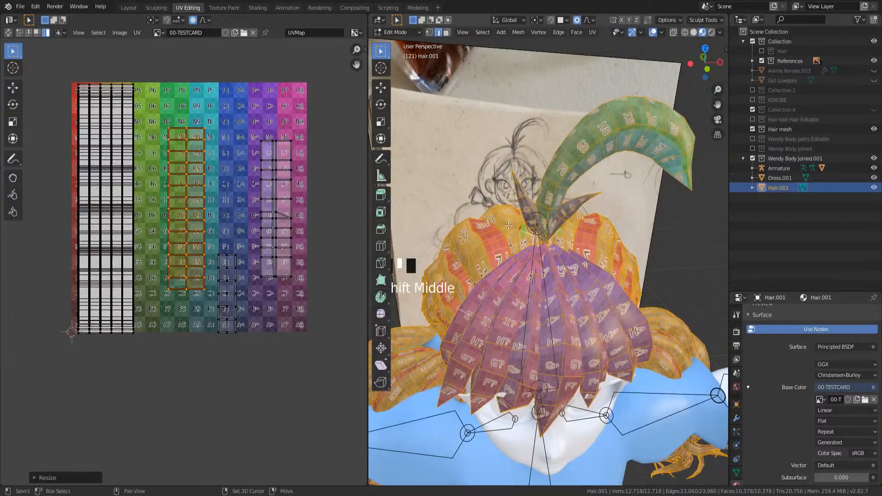
key("h")
key("alt+h")
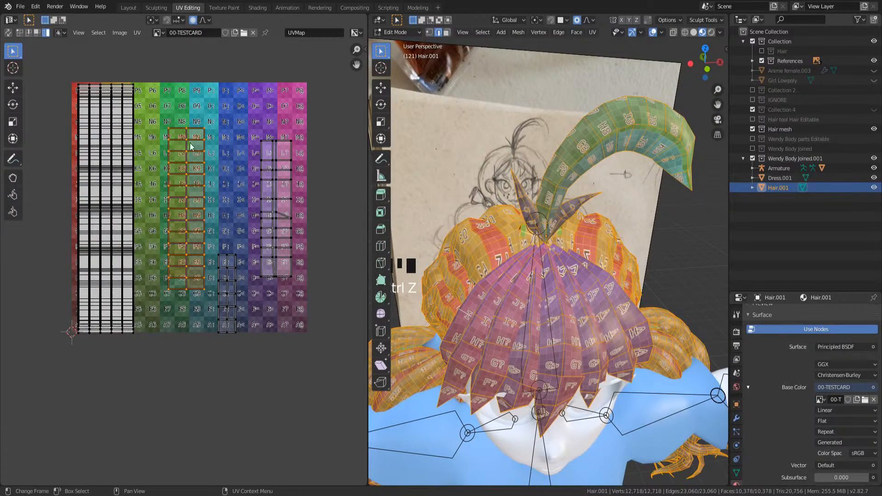
key("g")
left_click(202, 189)
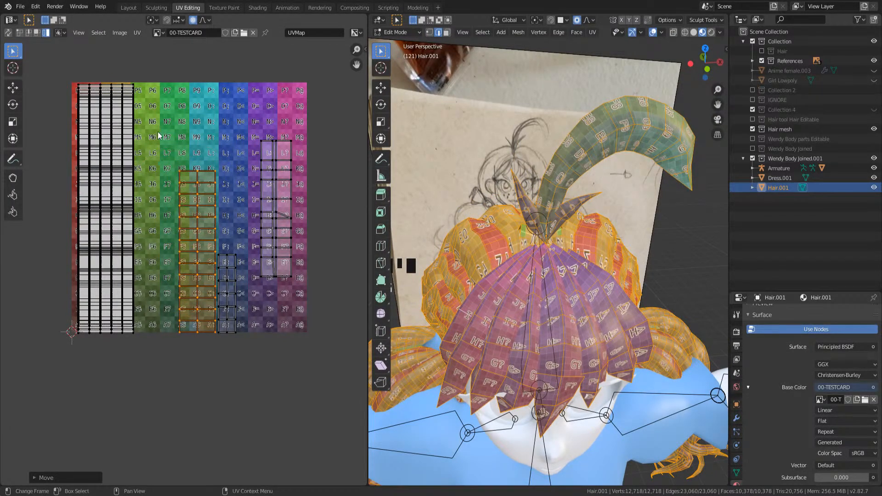
- Move the ponytail and small tufts' UV islands together onto the green columns right beside the back hair's UVs
left_click_drag(158, 135, 246, 373)
key("g")
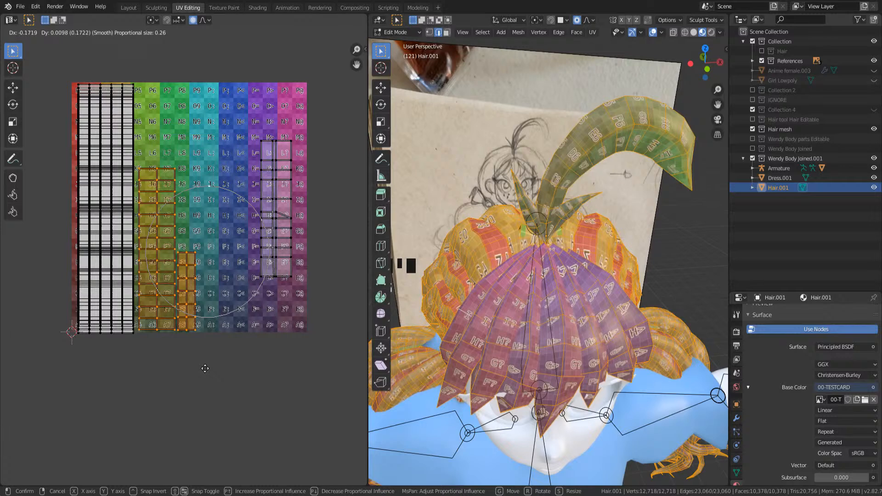
key("Escape")
- Move the bangs' UV island from the purple and pink columns to the upper green and cyan columns, above the tufts' island
left_click_drag(231, 85, 345, 301)
key("g")
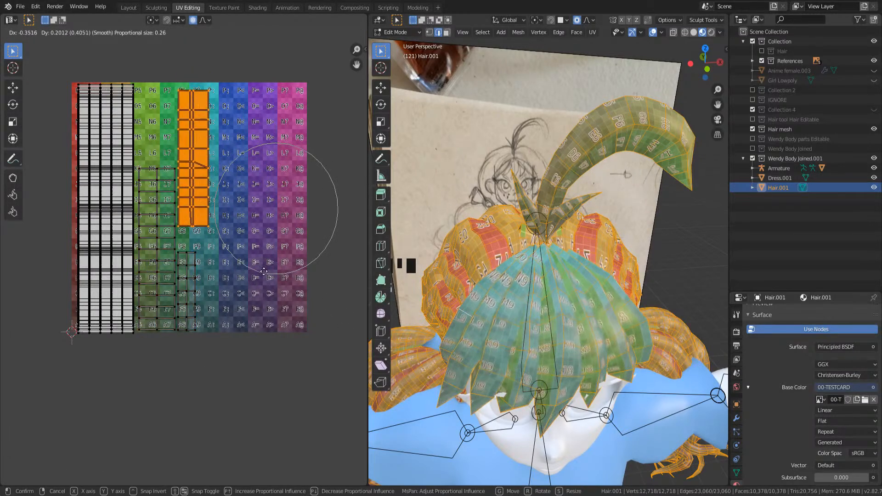
left_click(264, 271)
- Check the hair's new texture colours in Object Mode and save the file
middle_click_drag(582, 223, 604, 205)
key("Tab")
scroll(518, 254, "down", 4)
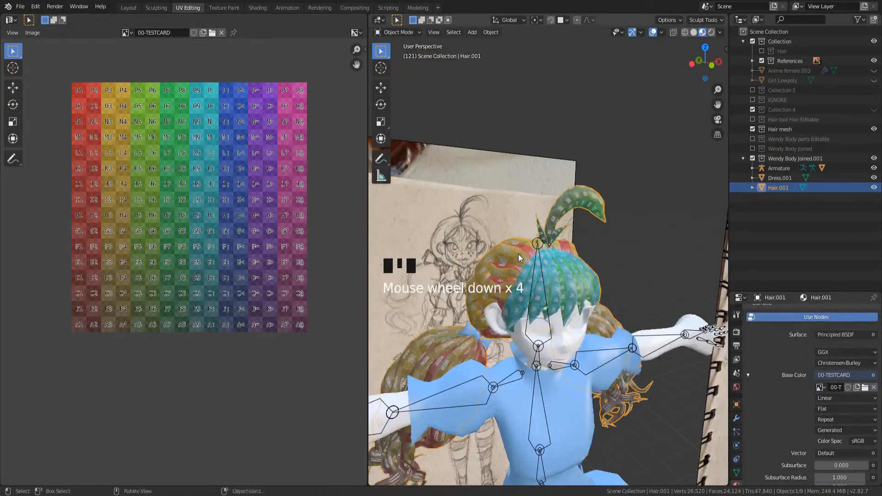
middle_click_drag(518, 254, 555, 321)
key("ctrl+s")
- Open the Body mesh in Edit Mode with everything selected to bring up its full UV layout
left_click(565, 338)
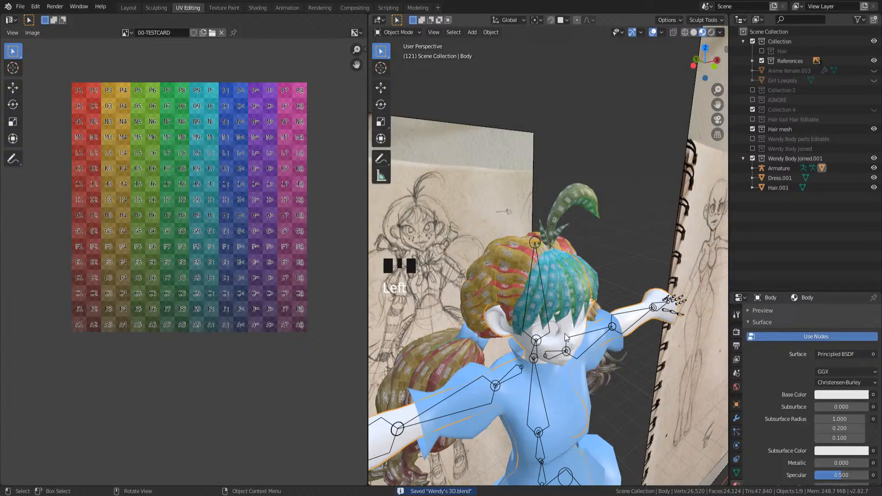
key("Tab")
key("a")
scroll(188, 255, "up", 7)
middle_click_drag(198, 142, 179, 311)
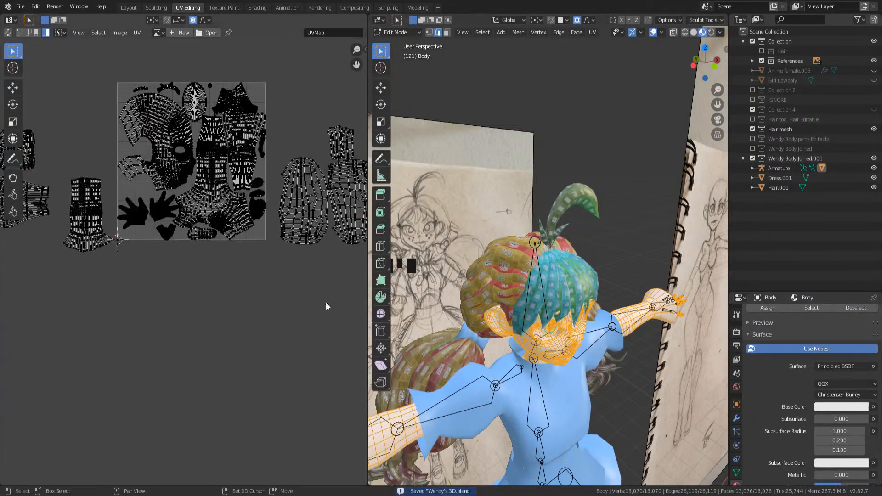
middle_click_drag(182, 156, 197, 198)
middle_click_drag(290, 193, 220, 204)
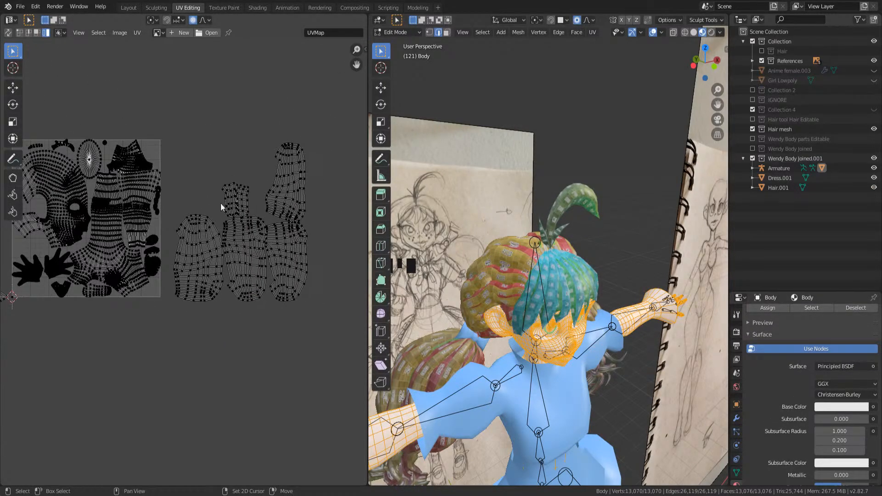
- Examine the body's UV islands lying outside the UV tile and compare them with the character's full figure
scroll(221, 203, "up", 1)
middle_click_drag(275, 228, 281, 206)
left_click_drag(237, 100, 331, 292)
scroll(547, 293, "down", 3)
middle_click_drag(547, 321, 549, 179, "shift")
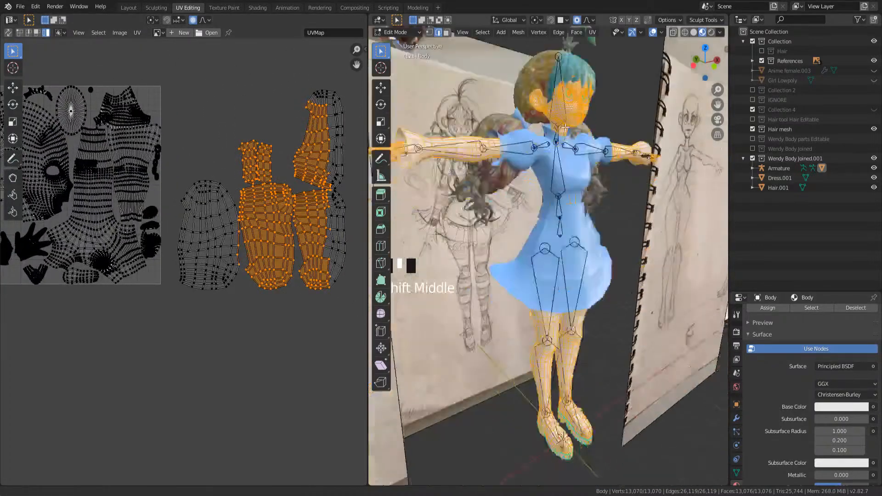
middle_click_drag(561, 265, 546, 210, "shift")
key("Tab")
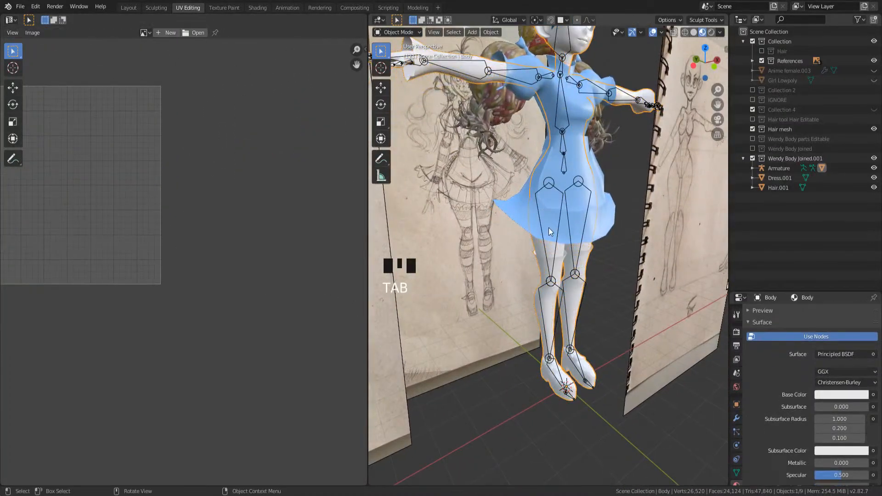
double_click(549, 258)
left_click(539, 255)
key("Tab")
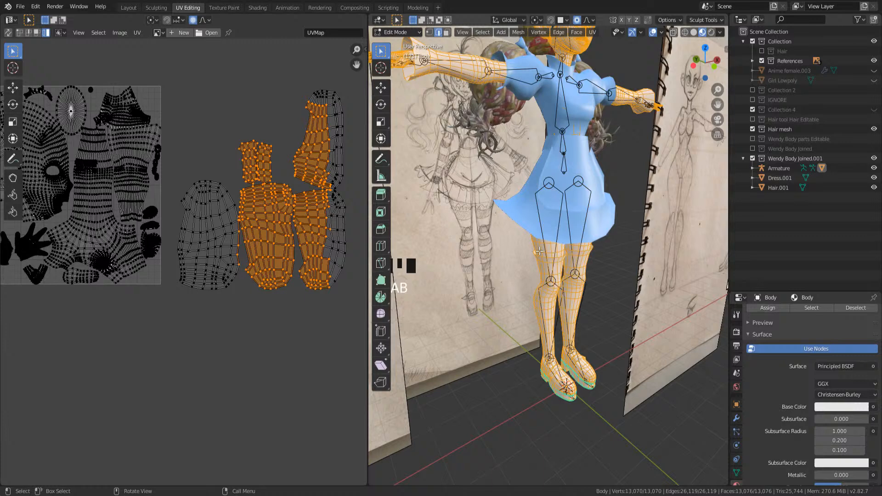
middle_click_drag(463, 115, 486, 201, "shift")
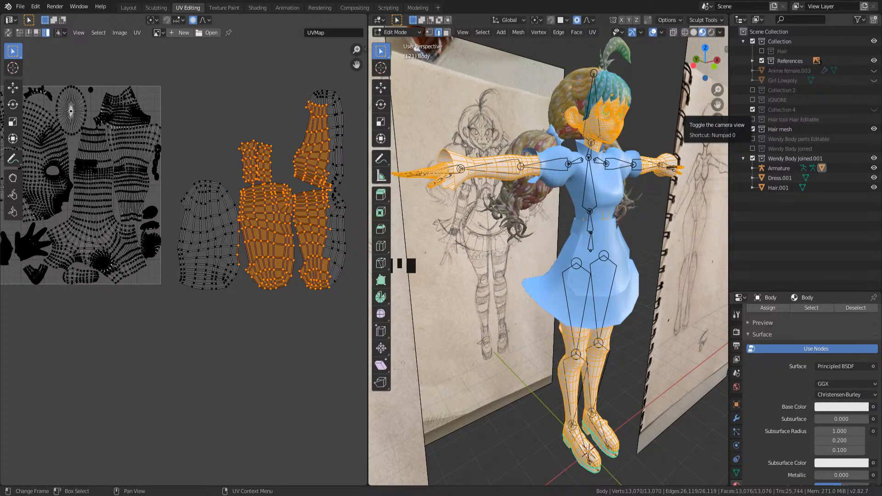
- Try to select only the two small UV islands that overlap the long central body island
middle_click_drag(528, 152, 540, 152)
middle_click_drag(275, 162, 57, 210)
middle_click_drag(175, 179, 83, 189)
scroll(257, 179, "up", 3)
middle_click_drag(178, 215, 183, 233)
scroll(209, 222, "up", 2)
scroll(210, 223, "up", 2)
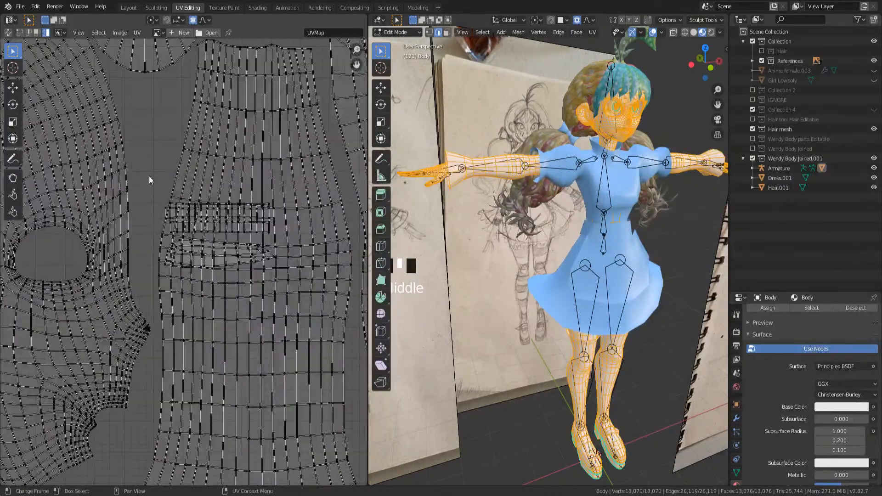
left_click_drag(148, 177, 278, 295)
key("ctrl+l")
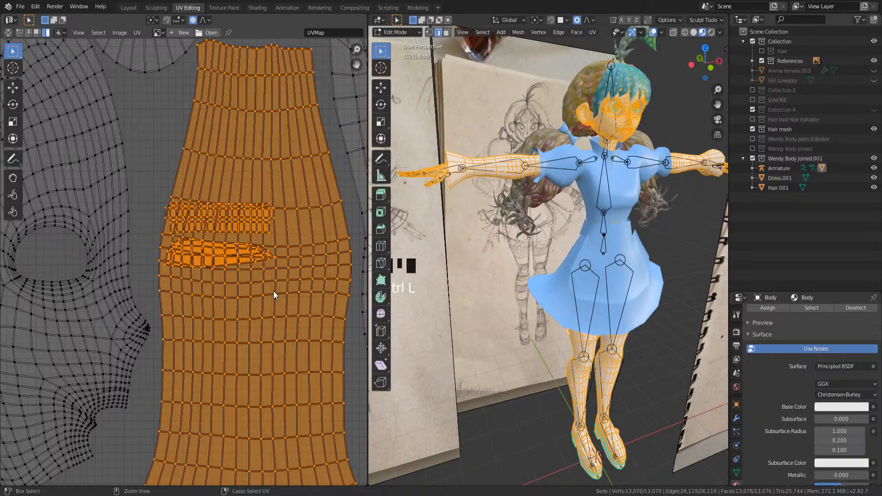
key("shift+l")
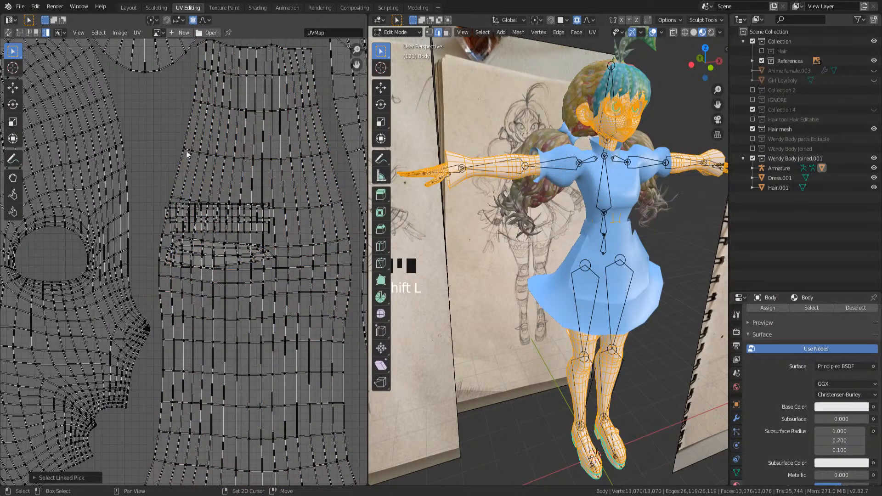
scroll(186, 151, "down", 3)
scroll(211, 222, "up", 4)
key("ctrl+z")
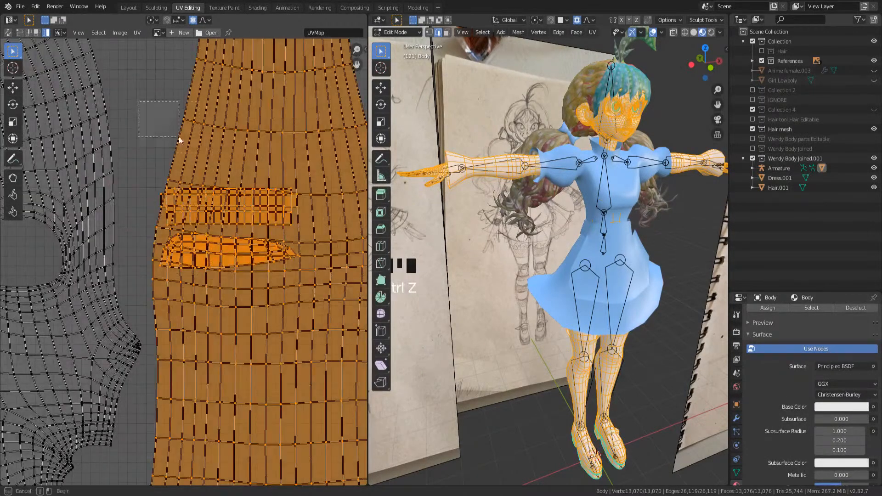
- Select the two small UV islands overlapping the central body island and move them into the empty space above the hands
left_click_drag(180, 141, 162, 161)
scroll(121, 134, "up", 3)
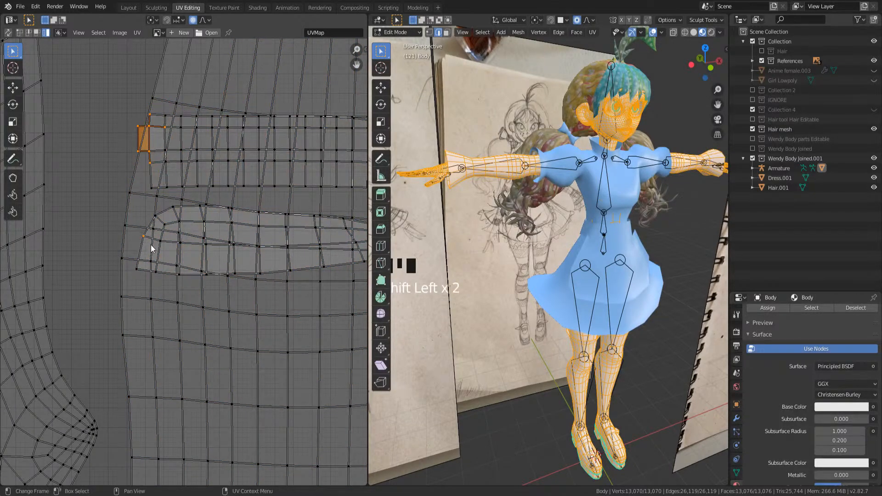
key("ctrl+l")
scroll(153, 250, "down", 7)
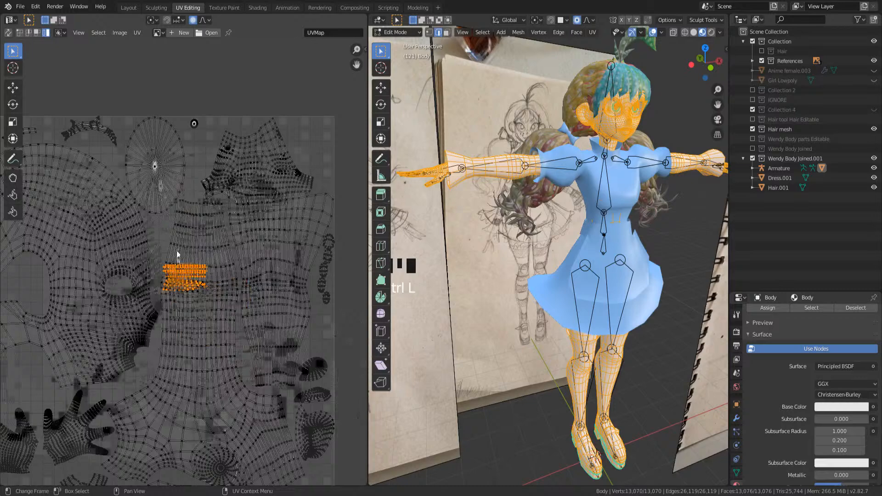
scroll(177, 253, "down", 2)
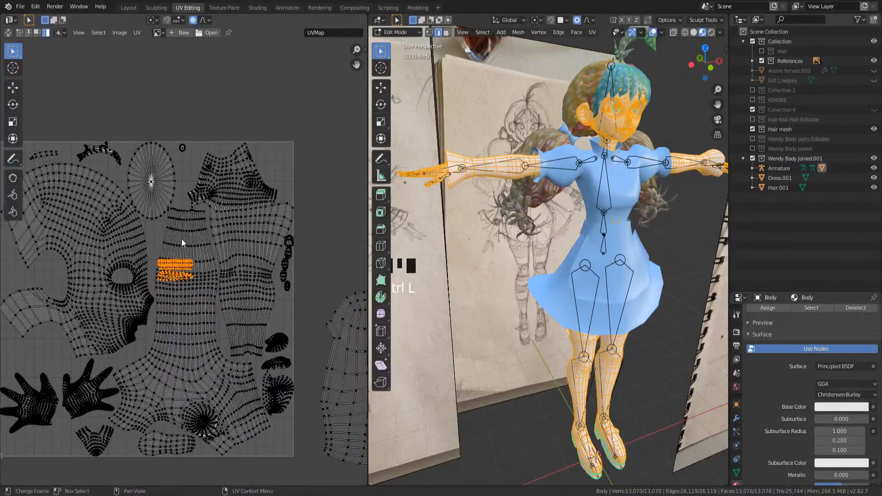
middle_click_drag(183, 242, 259, 299)
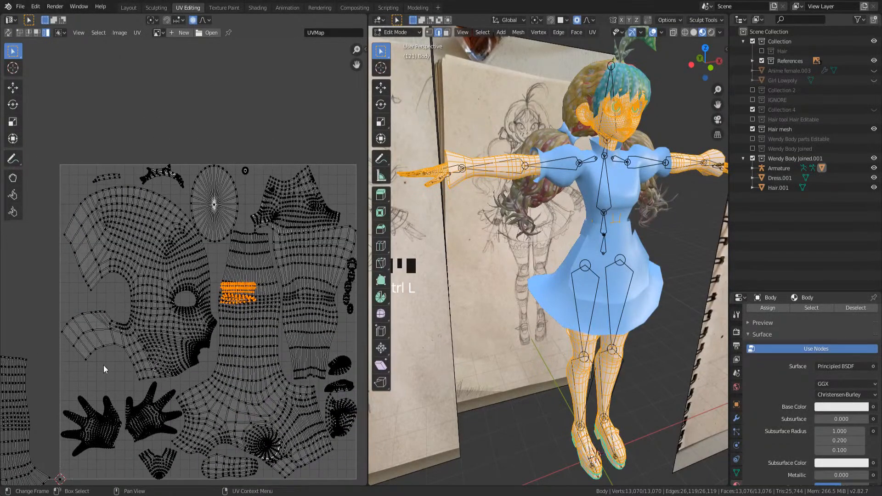
key("g")
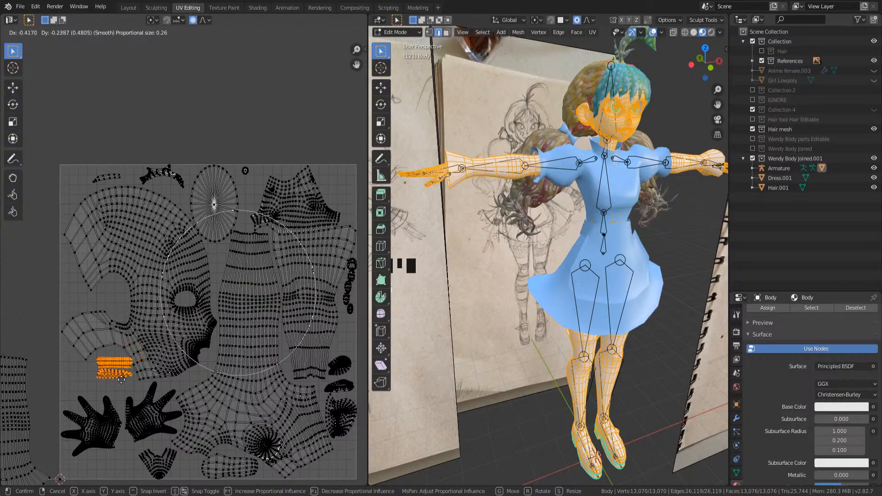
left_click(118, 384)
- Try rescaling the two small UV islands in the space above the hands, and undo the resize
key("s")
left_click(122, 379)
scroll(147, 361, "up", 6)
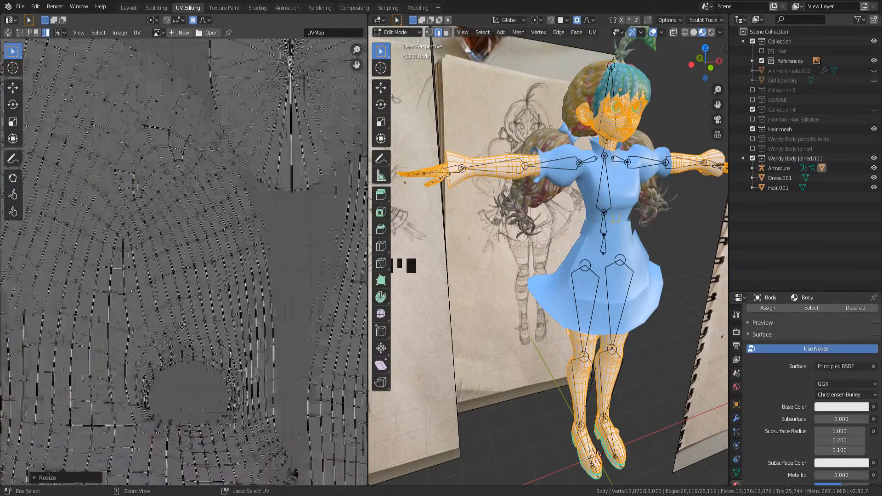
scroll(139, 399, "down", 4)
middle_click_drag(135, 364, 274, 237)
key("ctrl+z")
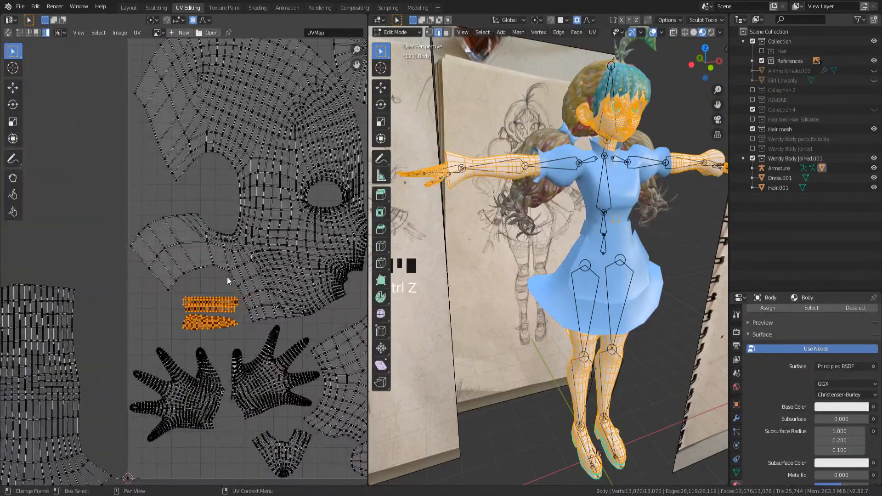
- Enlarge the two small UV islands slightly and position them in the gap between the head's UVs and the hands
key("g")
left_click(222, 280)
key("s")
left_click(239, 272)
key("g")
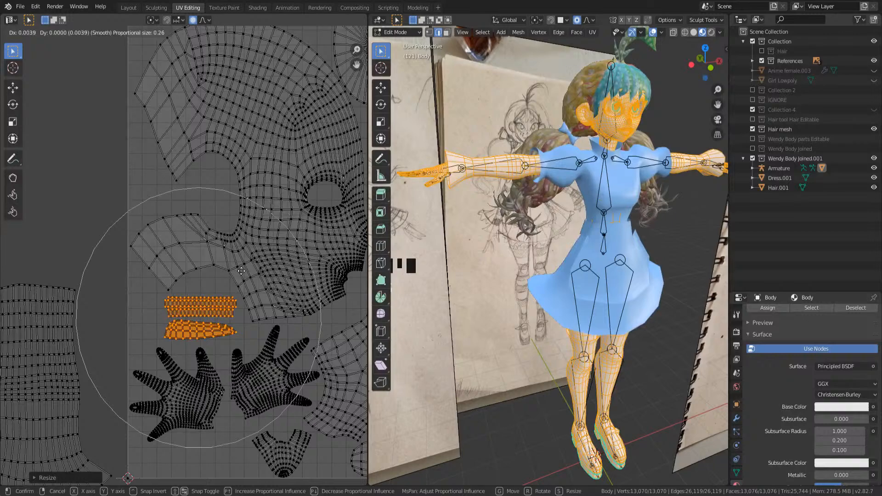
left_click(247, 276)
key("g")
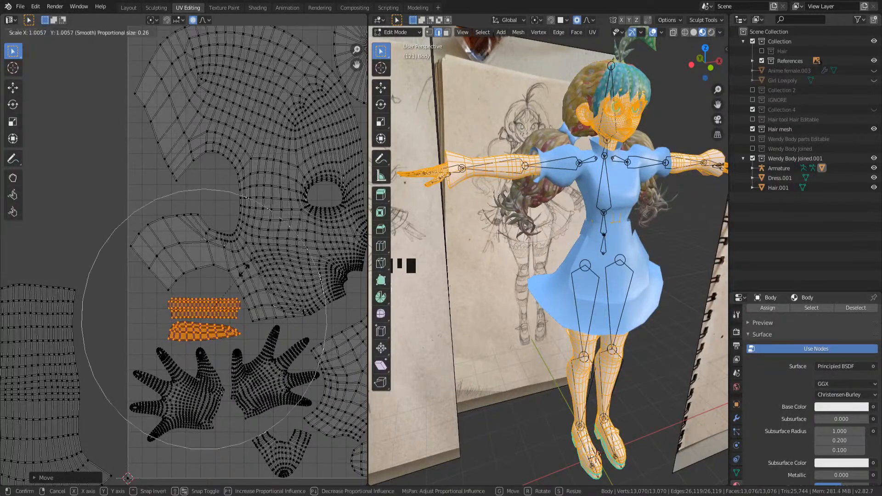
left_click(239, 273)
- Save the file and look over the body's rearranged UV layout
scroll(238, 274, "down", 3)
key("Tab")
key("Tab")
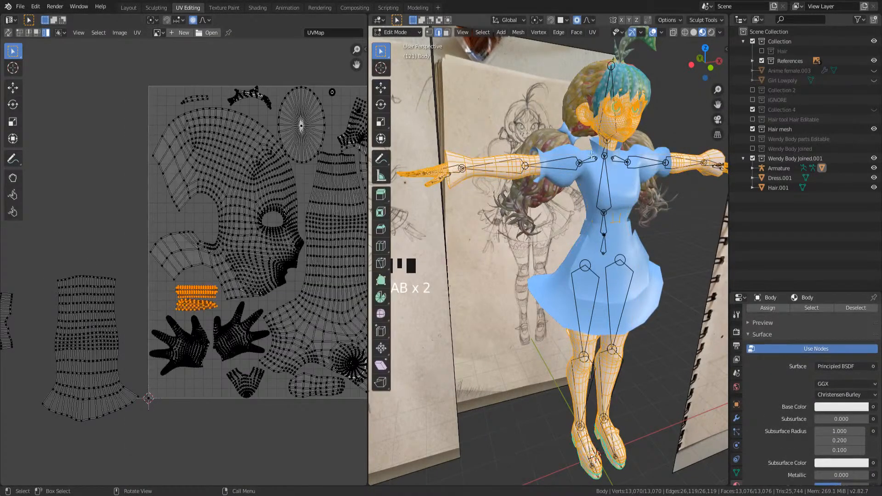
scroll(309, 115, "up", 1)
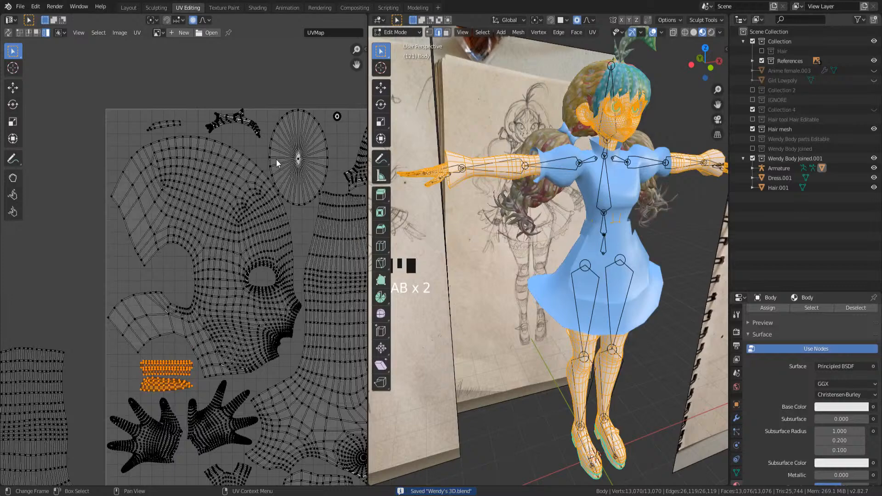
scroll(261, 147, "up", 3)
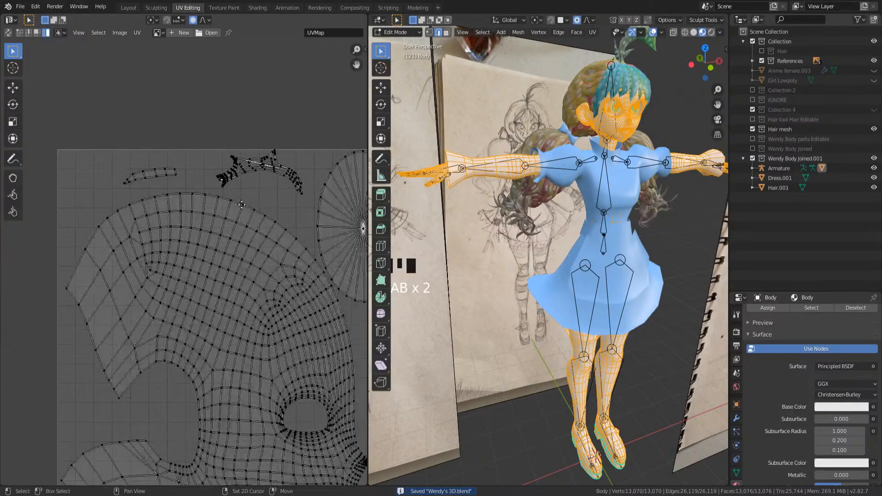
scroll(241, 336, "down", 5)
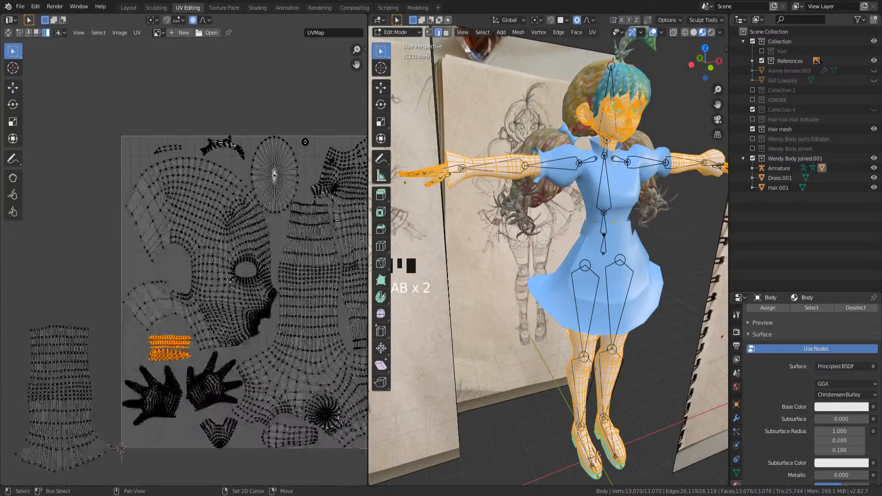
- Move the UV islands outside the far side of the UV square to the area below the rounded islands on the opposite side
key("KP_1")
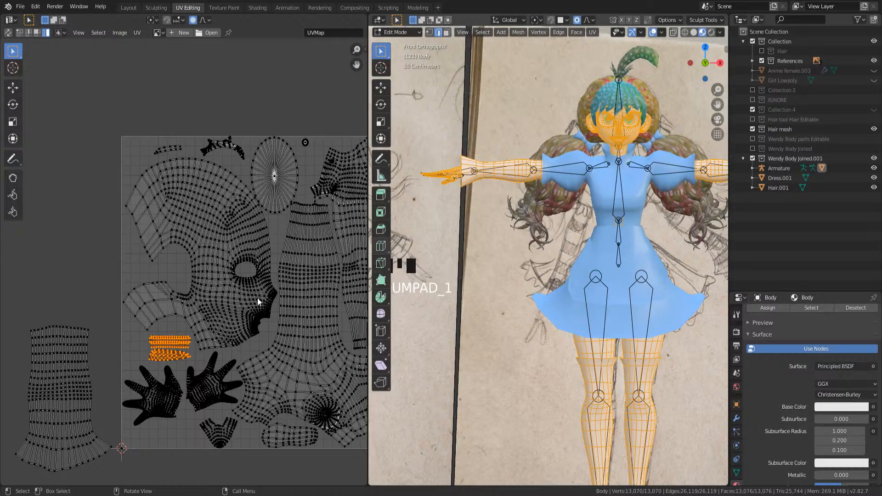
middle_click_drag(71, 342, 216, 272)
scroll(217, 273, "down", 2)
left_click_drag(33, 95, 248, 400)
middle_click_drag(208, 270, 92, 285)
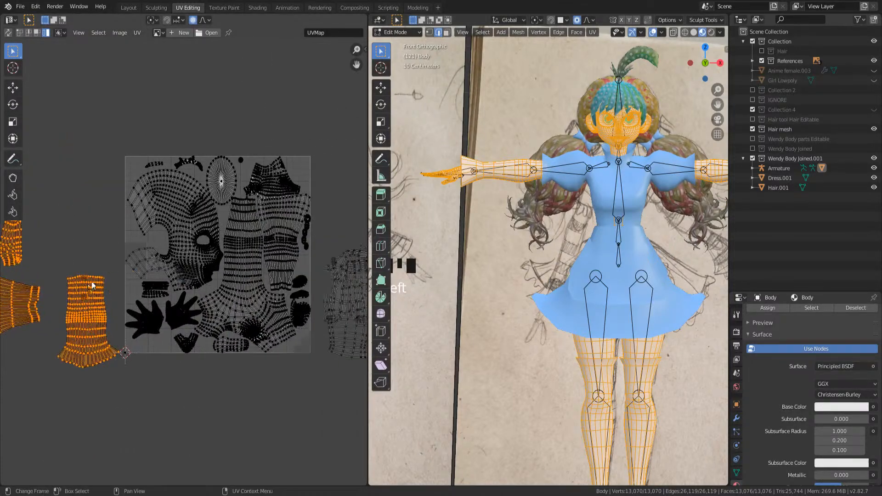
scroll(92, 285, "down", 3)
key("g")
left_click(281, 289)
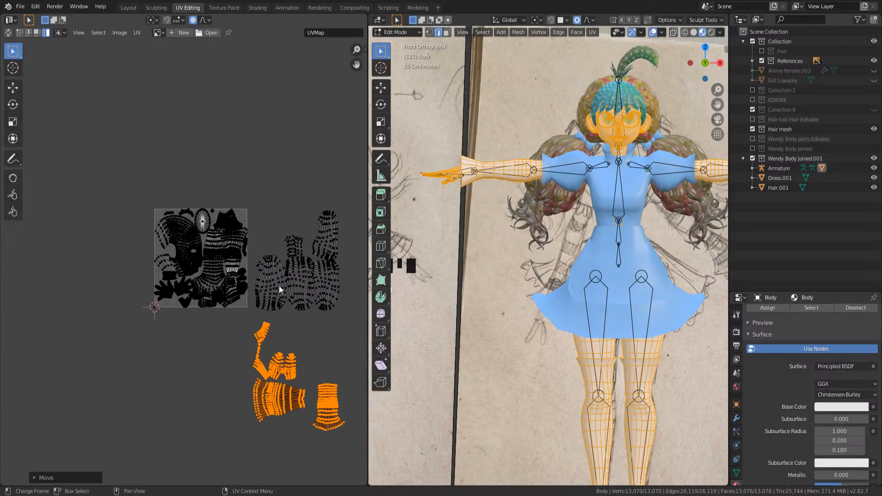
- Select the group of rounded islands beside the UV square and move it down next to the other outside islands
middle_click_drag(279, 287, 183, 251)
scroll(183, 252, "up", 4)
middle_click_drag(312, 246, 318, 290)
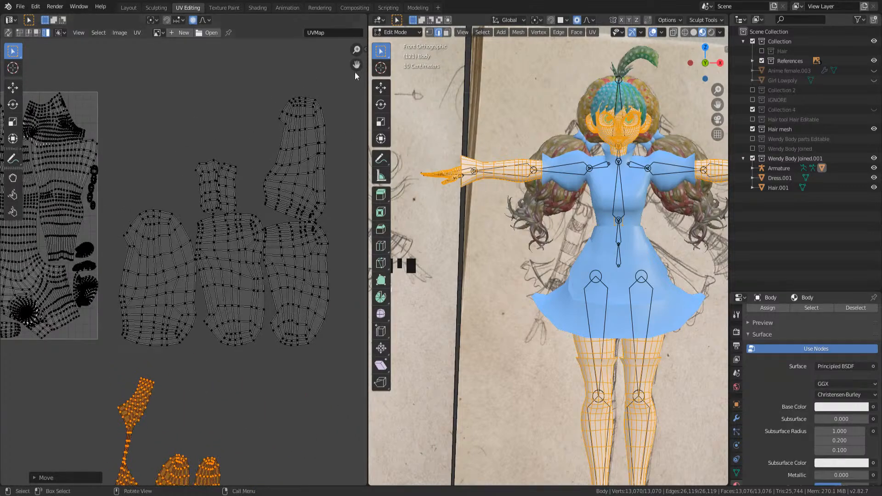
middle_click_drag(355, 73, 344, 129)
left_click_drag(355, 97, 106, 411)
middle_click_drag(157, 399, 199, 237, "shift")
key("g")
left_click(256, 338)
- Shrink the rounded island group, place it beside the two sole-shaped islands, and rotate it about a quarter turn
middle_click_drag(256, 338, 217, 299, "shift")
key("s")
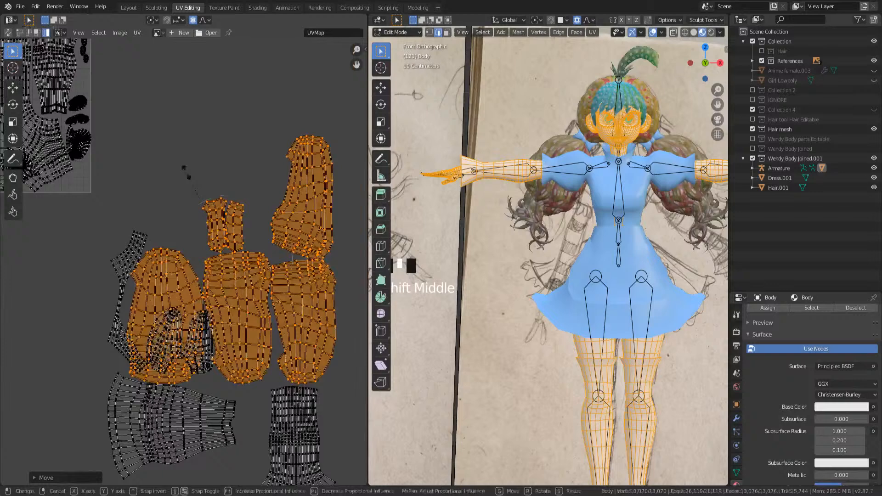
left_click(208, 211)
key("g")
left_click(281, 276)
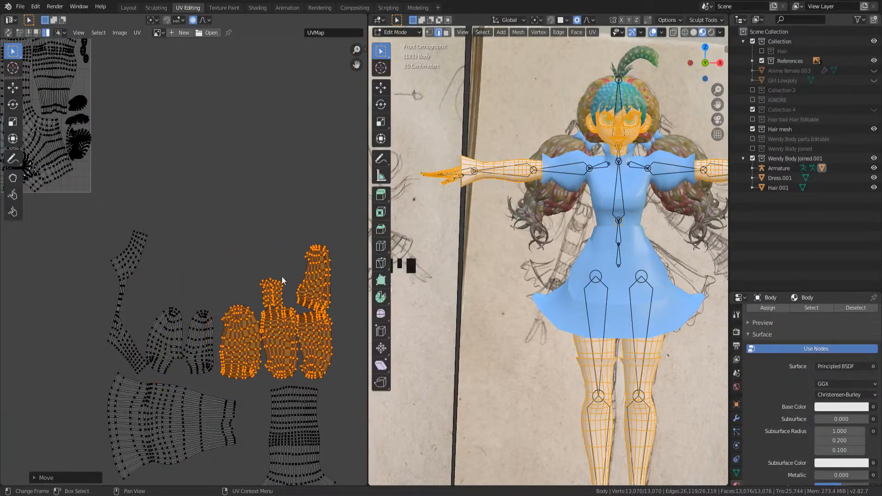
key("r")
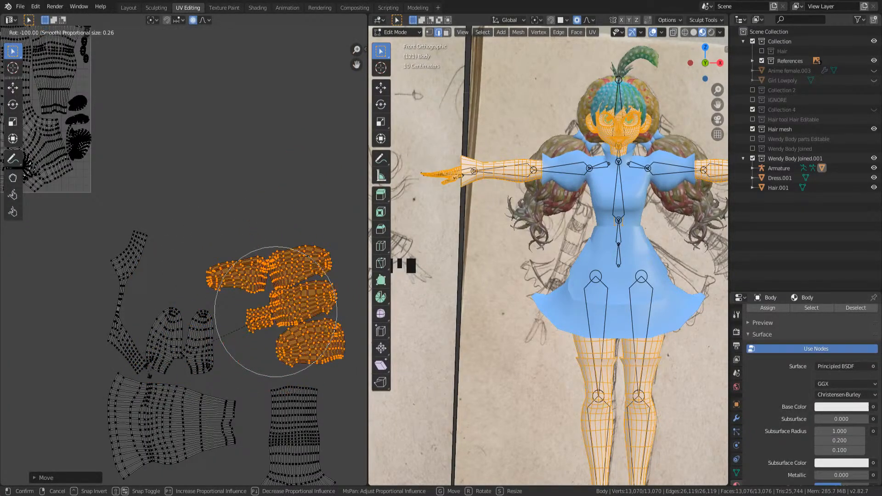
left_click(174, 337)
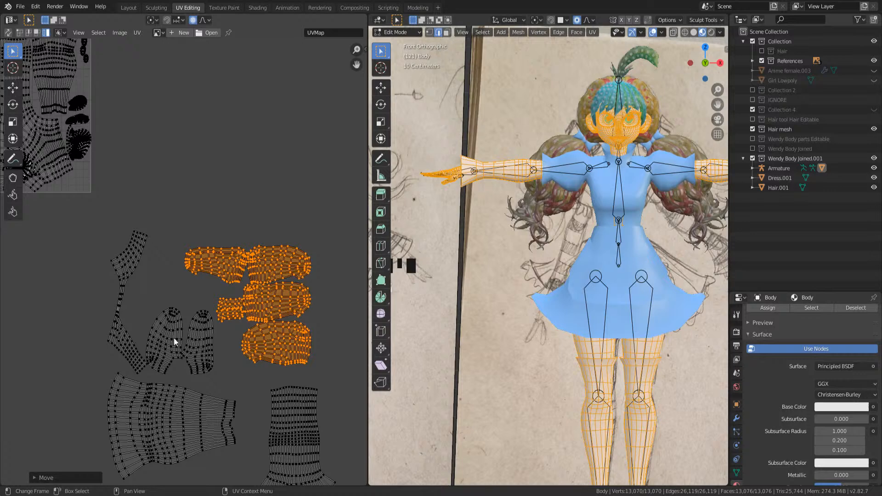
- Select the two small linked islands in the rotated group and move them into the gap above the two sole-shaped islands
scroll(277, 362, "up", 5)
left_click_drag(319, 443, 326, 443)
key("ctrl+l")
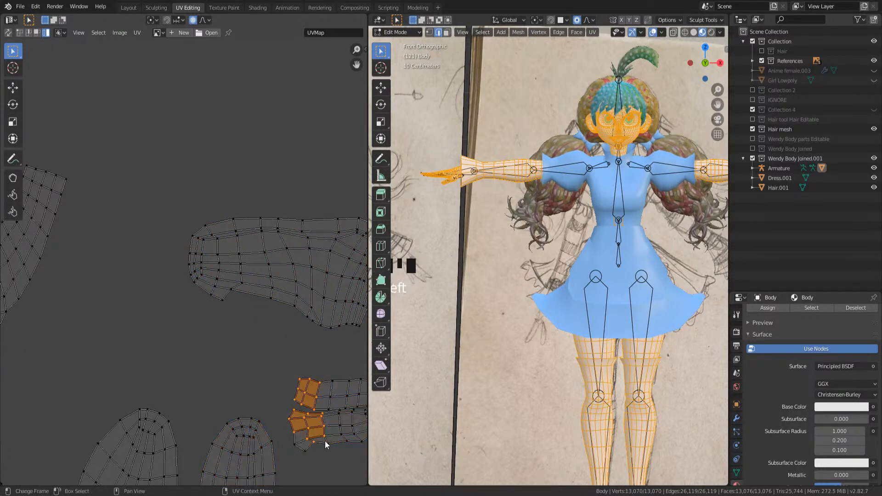
key("ctrl+l")
scroll(324, 439, "down", 4)
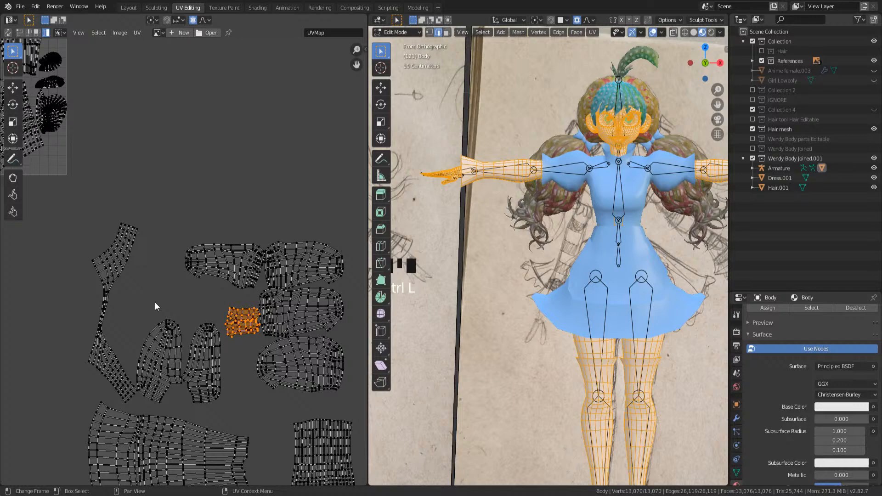
key("g")
left_click(185, 299)
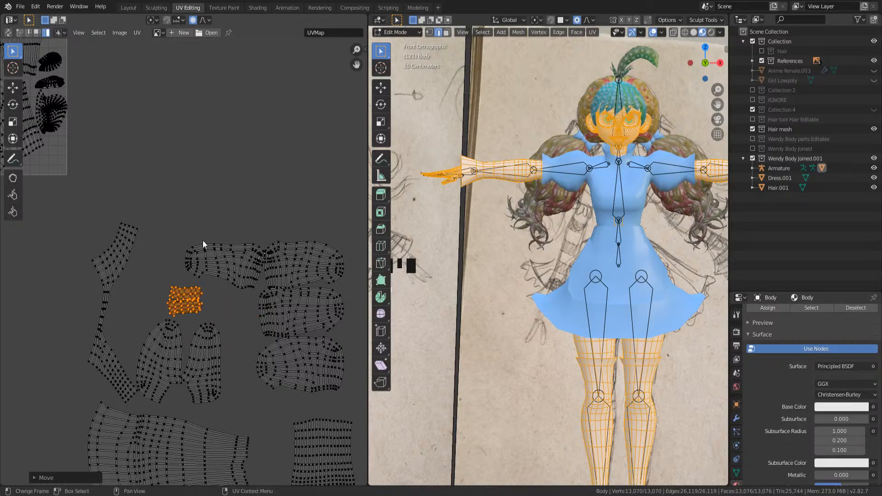
- Select all the islands outside the UV square and move them up alongside it
scroll(250, 252, "down", 2)
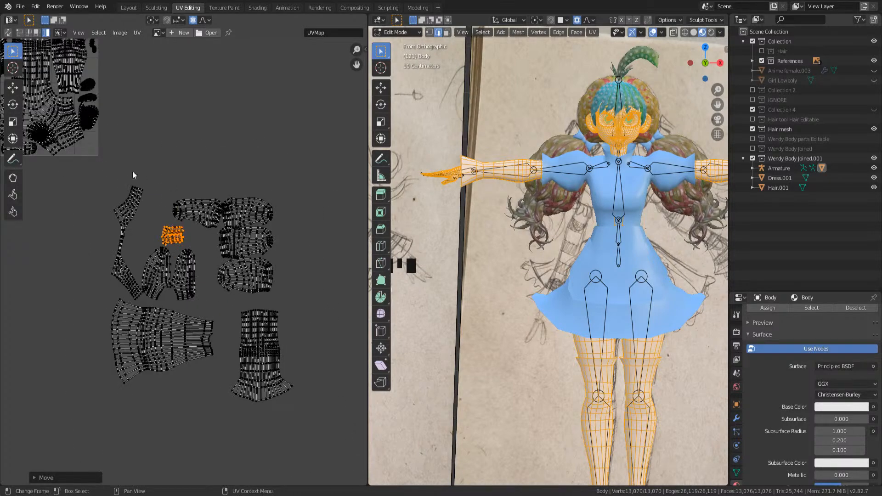
left_click_drag(100, 173, 334, 462)
key("g")
left_click(238, 156)
middle_click_drag(238, 157, 270, 331)
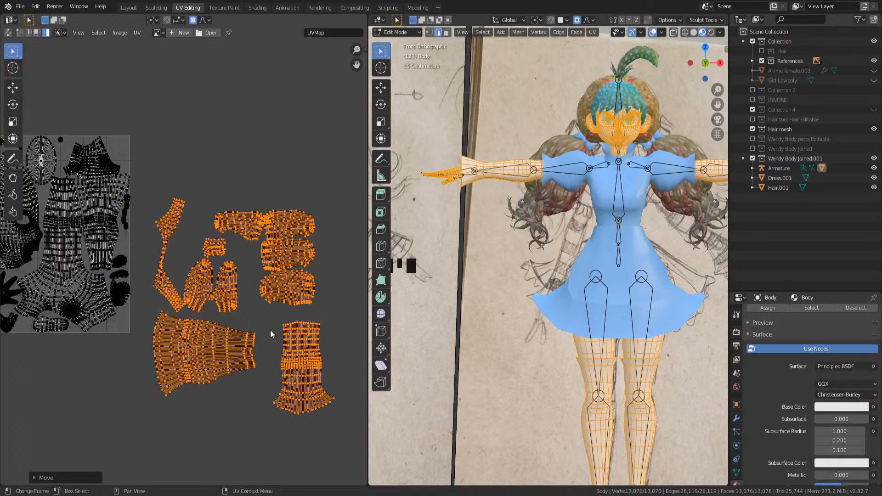
key("g")
left_click(260, 269)
scroll(258, 265, "up", 1)
middle_click_drag(253, 240, 247, 290)
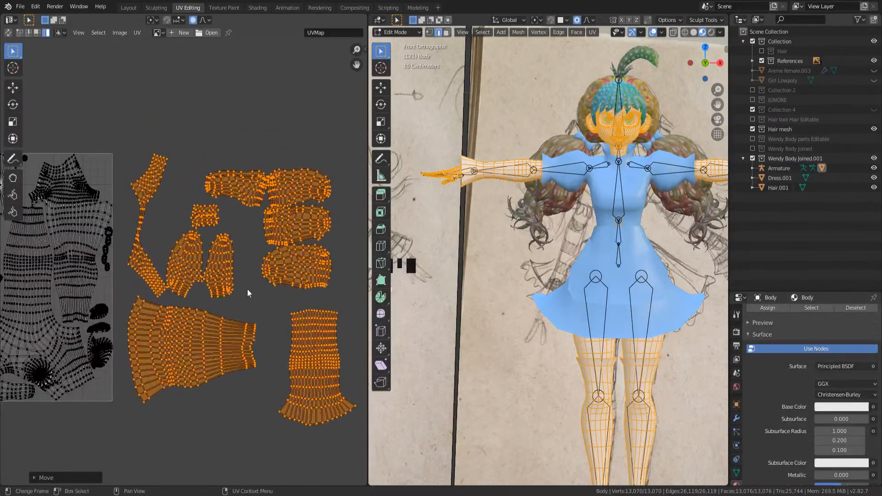
- Move the small pair and two sole-shaped islands below the wide fan-shaped island, and shift the rounded group slightly away from the UV square
left_click_drag(217, 284, 216, 283)
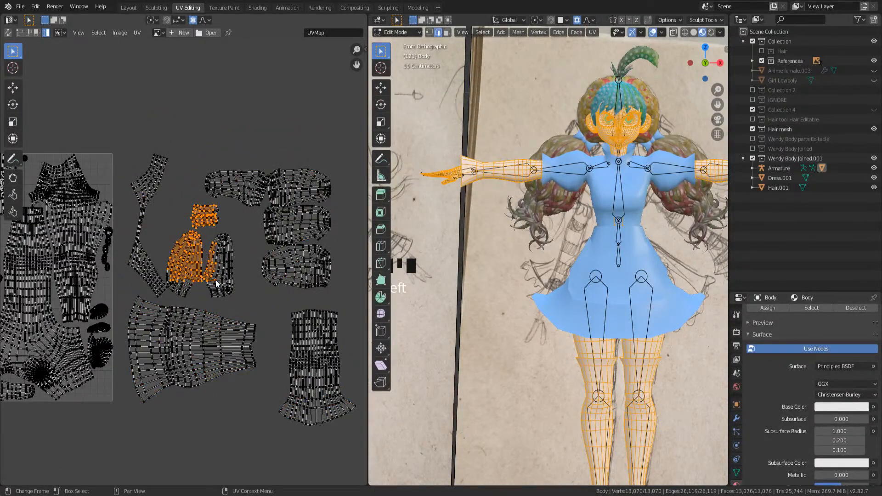
key("g")
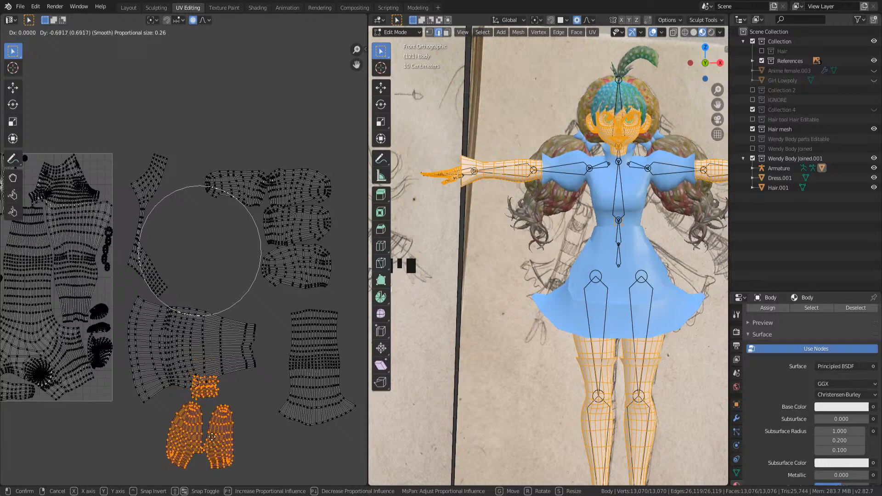
left_click(225, 462)
left_click_drag(205, 146, 335, 292)
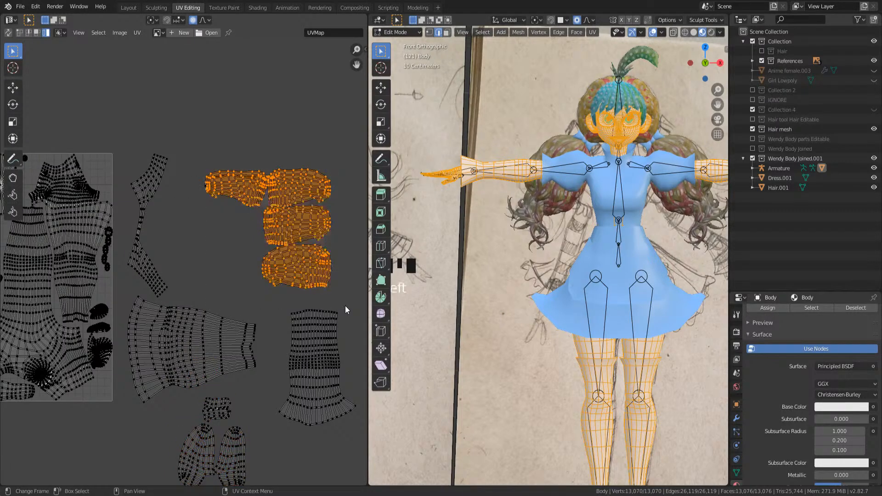
key("g")
left_click(359, 305)
- Rotate the narrow flared island by -90 degrees and move it into the space above the wide fan-shaped island
left_click_drag(284, 300, 370, 446)
key("ctrl+l")
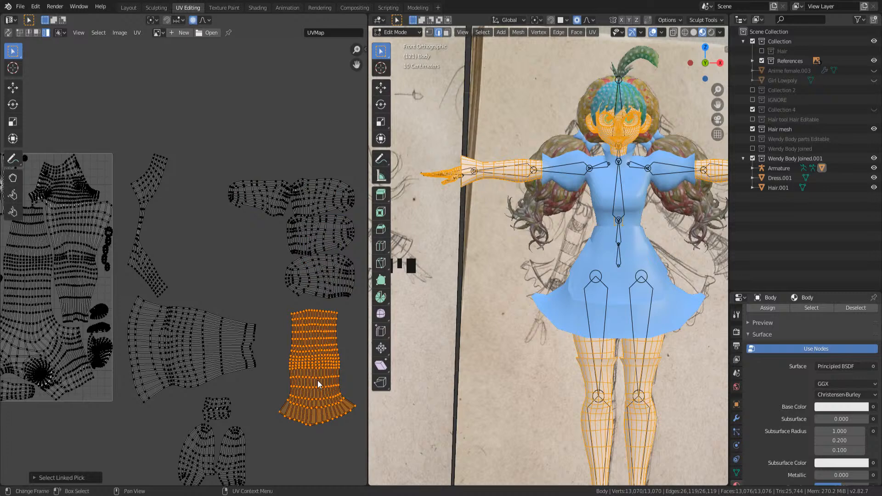
key("r")
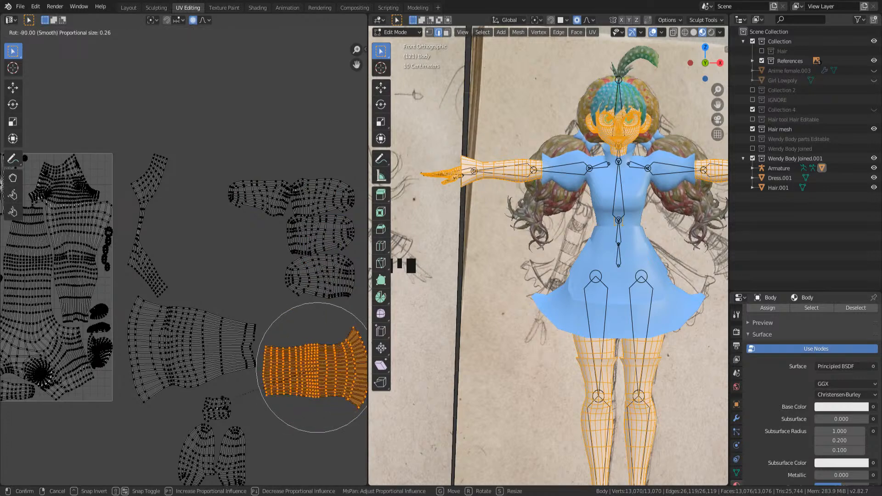
left_click(309, 389)
key("g")
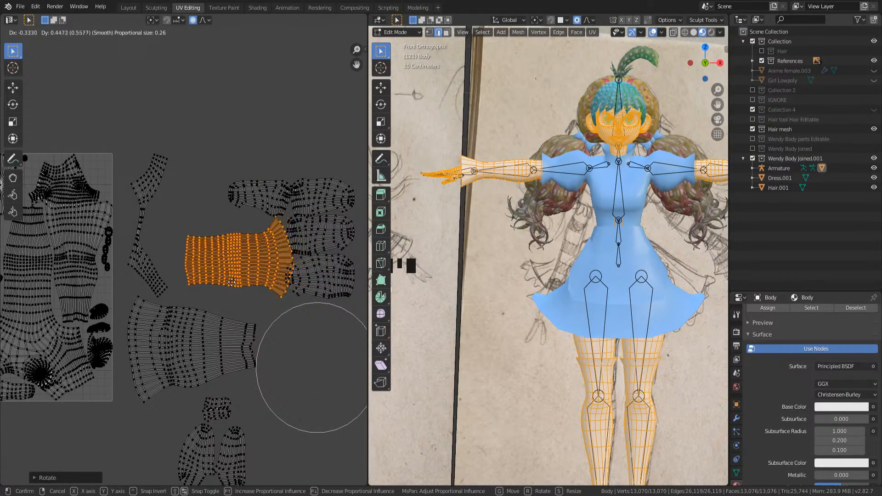
left_click(223, 303)
- Fine-tune the narrow flared island's position and angle so it nests against the wide fan-shaped island's upper edge
scroll(223, 304, "up", 2)
key("g")
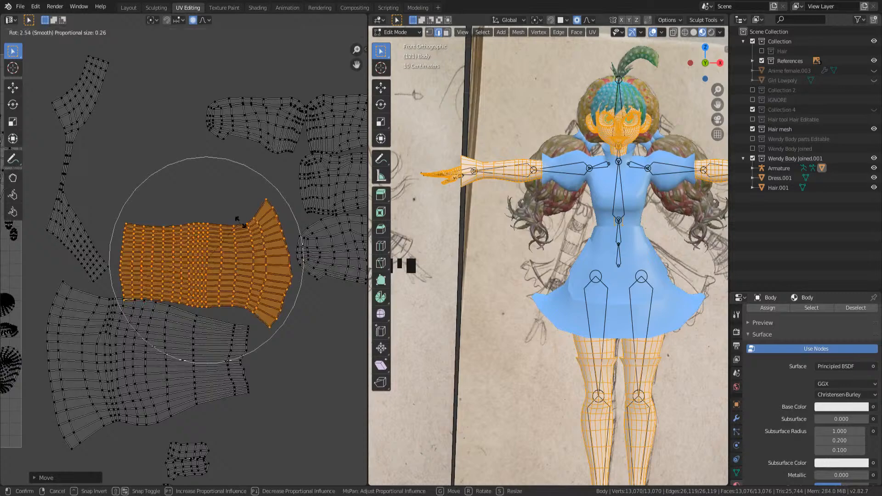
left_click(241, 225)
key("g")
left_click(244, 225)
key("r")
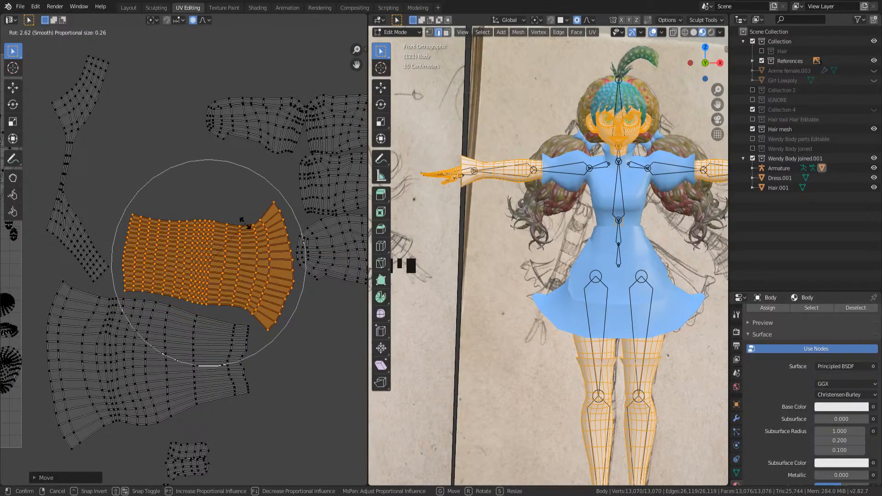
left_click(251, 229)
middle_click_drag(295, 290, 234, 258, "shift")
middle_click_drag(202, 203, 312, 202, "shift")
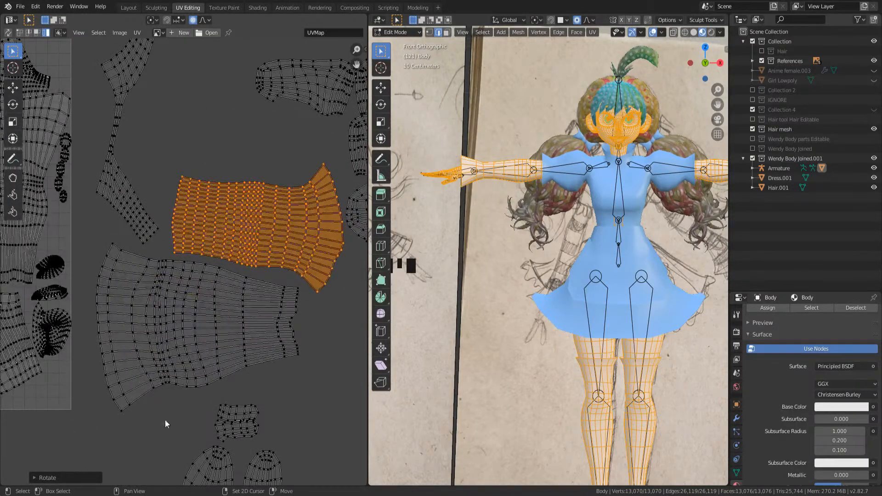
- Move the two small islands to the narrow end of the fan-shaped island and enlarge them slightly
middle_click_drag(223, 399, 206, 339, "shift")
left_click_drag(238, 382, 241, 383)
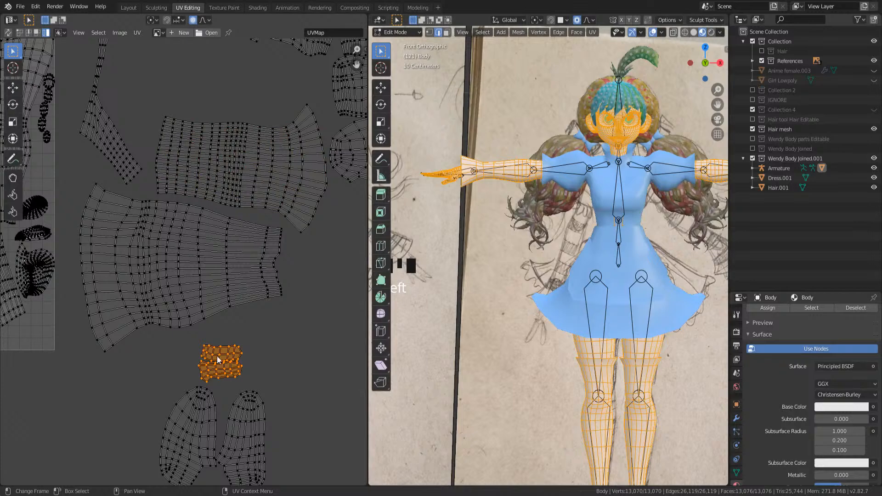
key("g")
left_click(317, 260)
key("s")
left_click(327, 262)
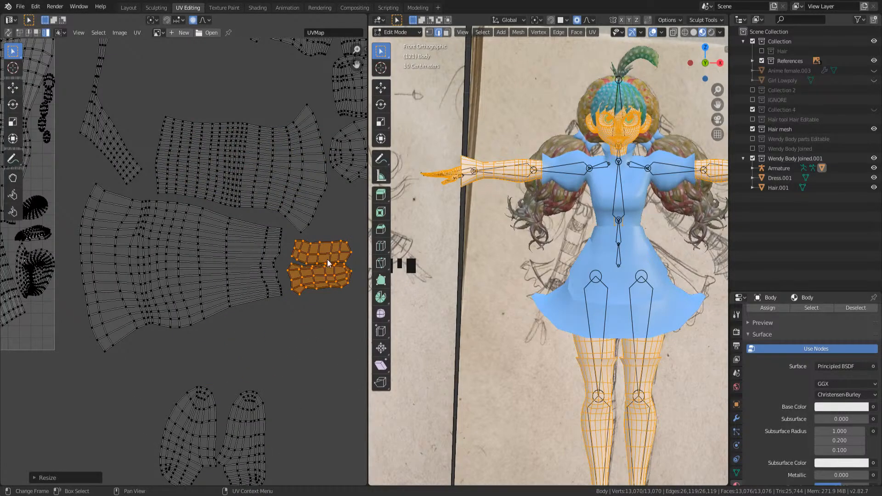
key("g")
left_click(323, 260)
- Move the two sole-shaped islands into the space below the rounded group and rotate them to fit
scroll(170, 394, "down", 2)
left_click_drag(157, 334, 286, 448)
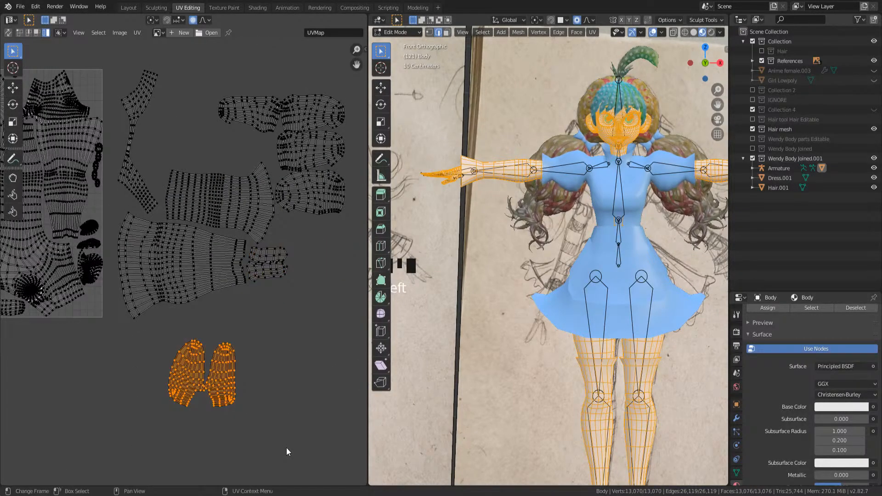
key("g")
left_click(20, 321)
middle_click_drag(220, 258, 126, 267)
scroll(126, 266, "up", 3)
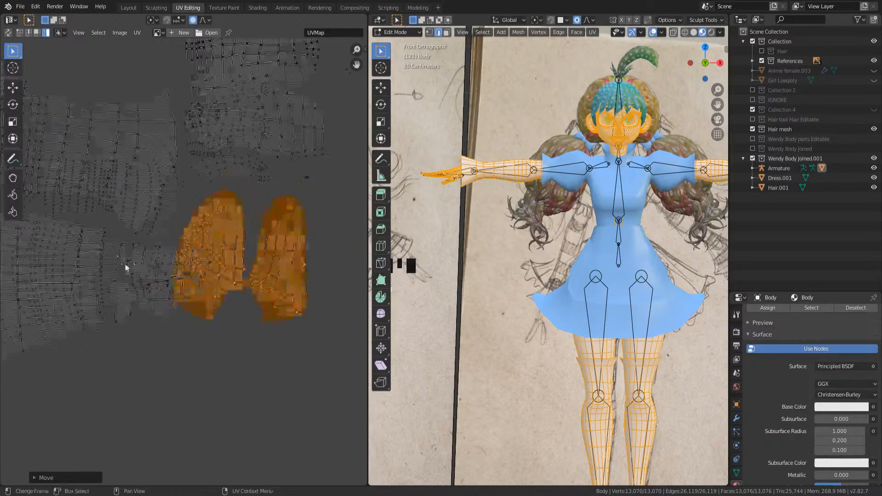
key("r")
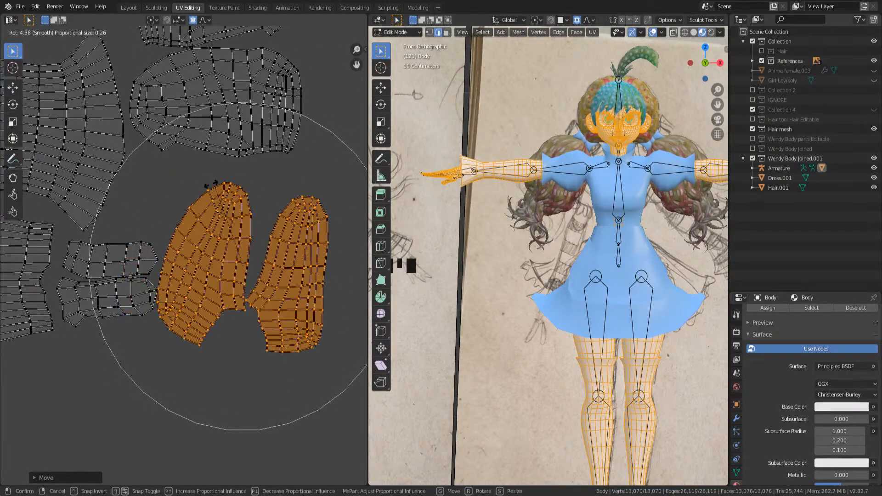
left_click(246, 195)
- Flip the outer sole-shaped island vertically, then rotate and move it snugly against its neighbour
left_click_drag(251, 197, 279, 227)
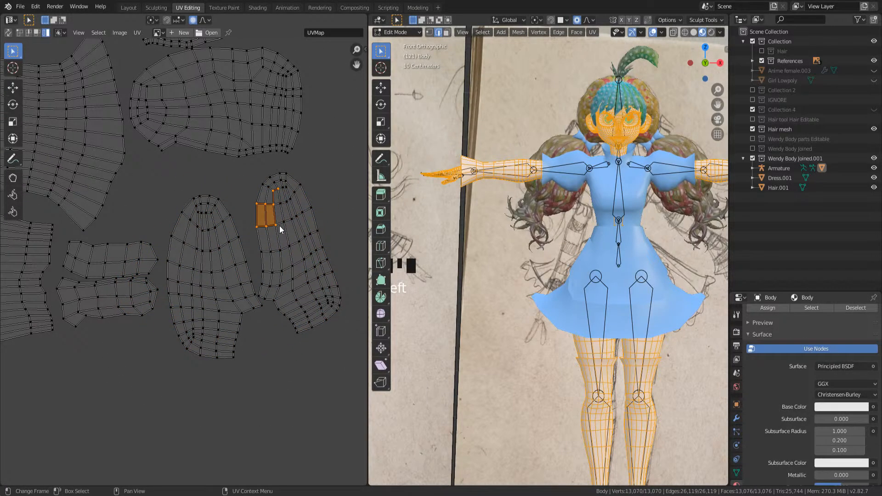
key("ctrl+l")
right_click(271, 217)
left_click(270, 217)
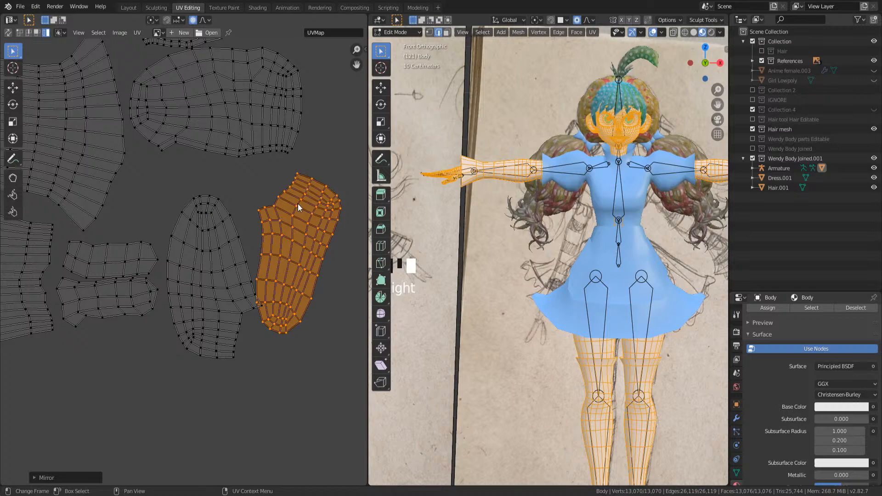
key("r")
left_click(258, 186)
key("g")
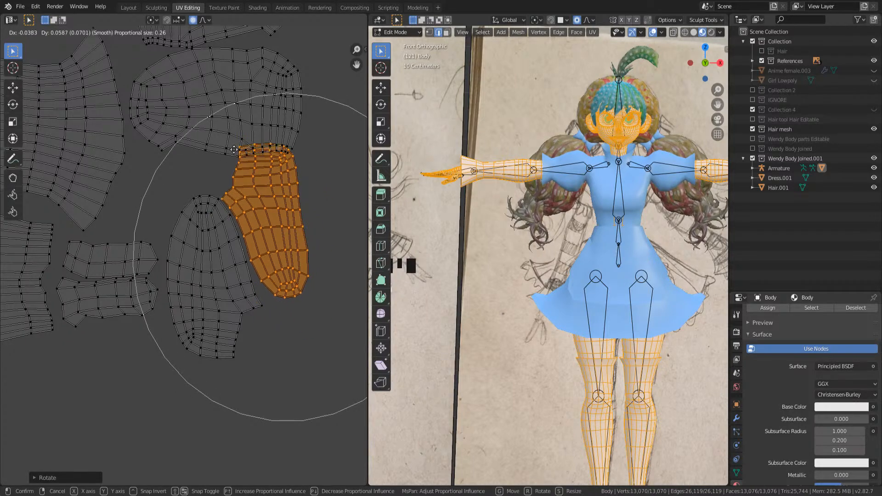
left_click(227, 144)
- Try mirroring the lowest rounded island along X above the flipped sole-shaped island, and undo it
middle_click_drag(228, 205, 227, 257)
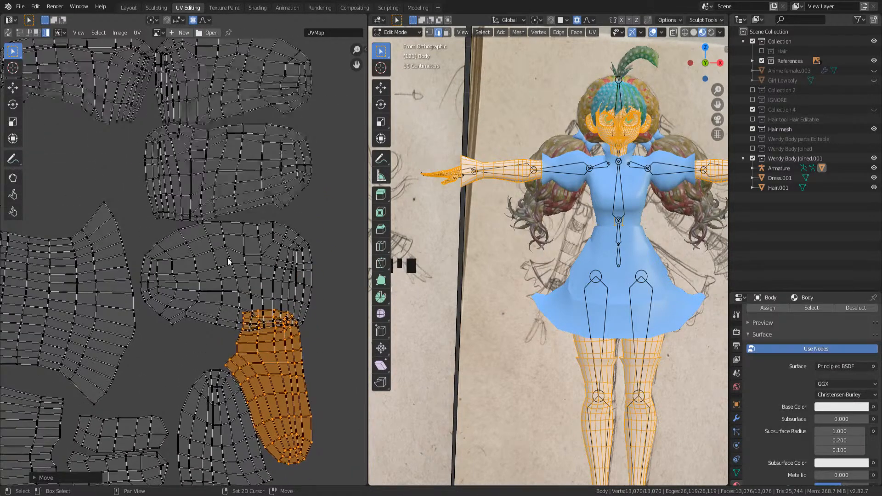
left_click_drag(188, 244, 259, 285)
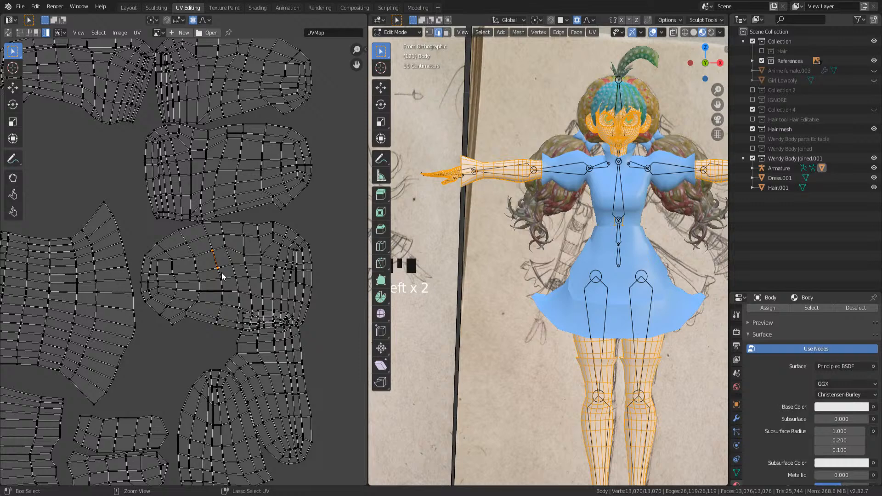
key("ctrl+l")
right_click(242, 223)
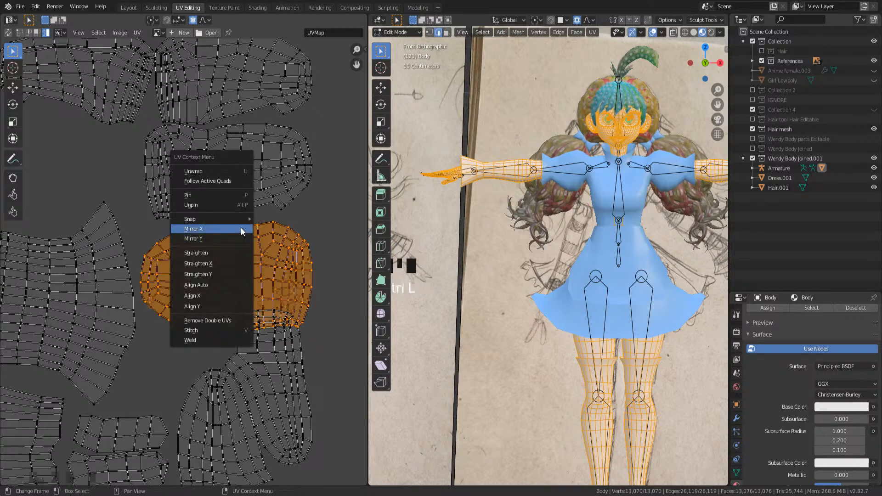
left_click(241, 229)
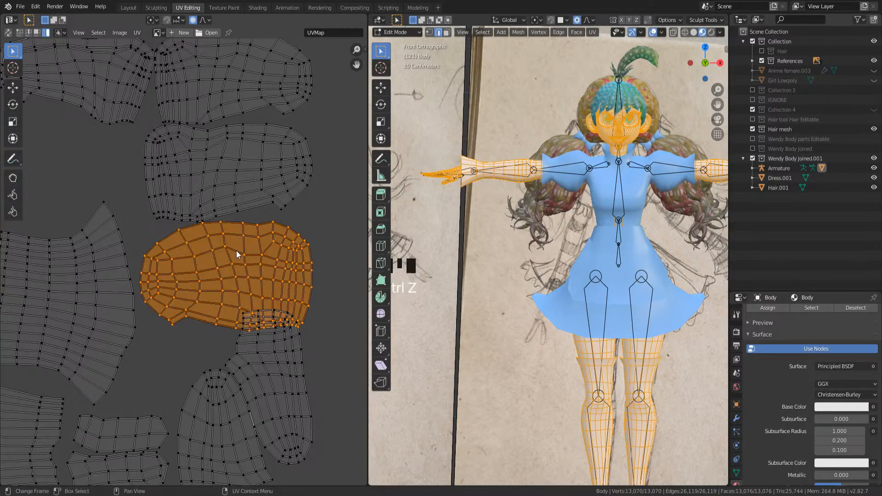
- Flip the lowest rounded island vertically, then move and rotate it to fit beneath the rounded island above
right_click(236, 250)
left_click(234, 256)
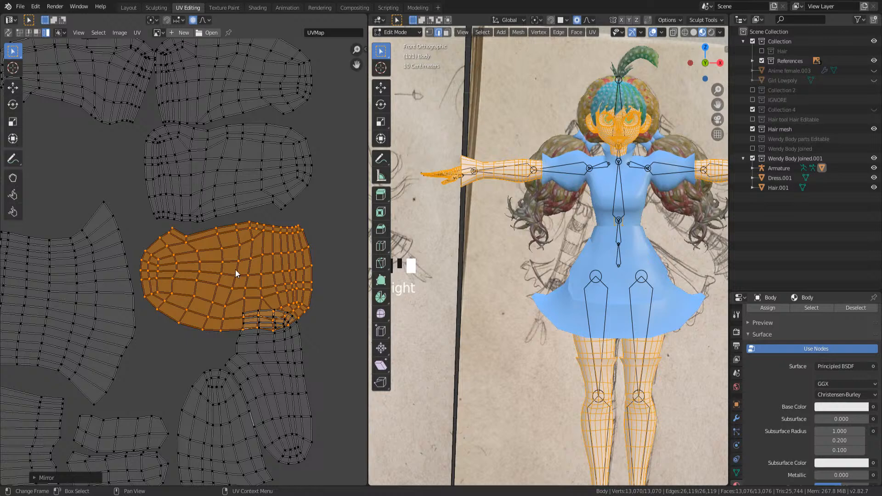
key("g")
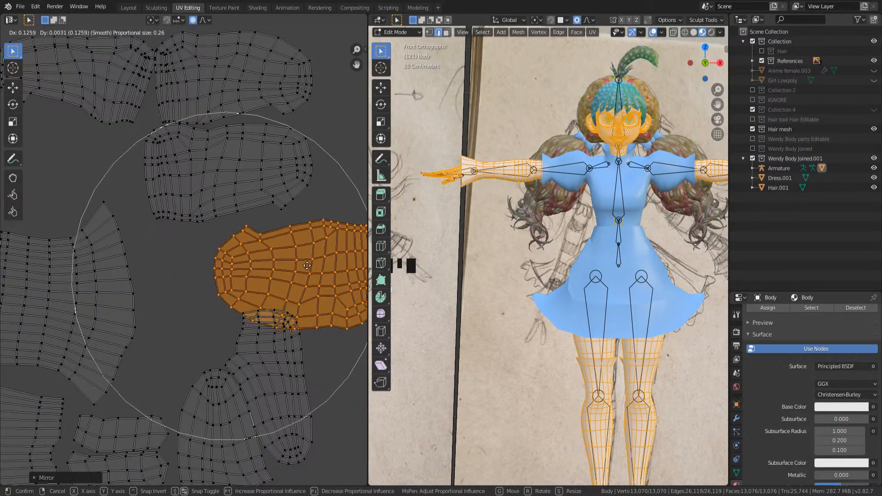
left_click(261, 266)
key("r")
left_click(275, 222)
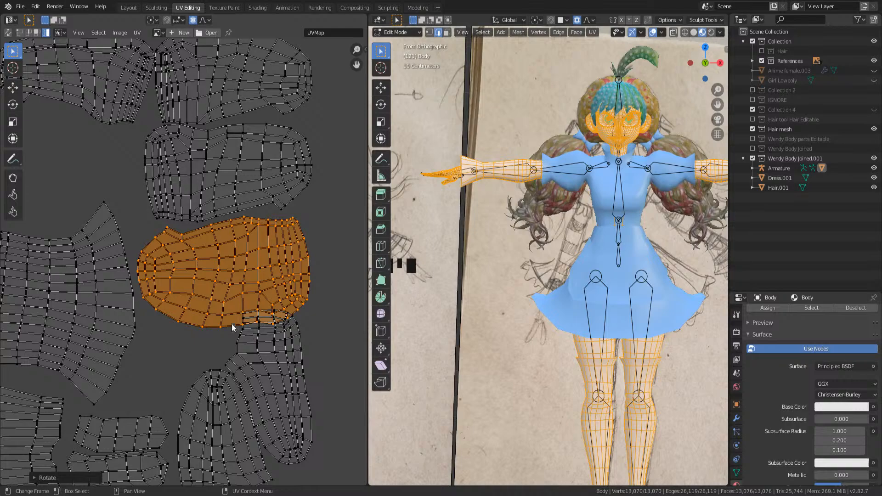
- Select the island beside the uppermost rounded island and move it down above the upper fan-shaped island
scroll(232, 327, "down", 2)
middle_click_drag(193, 206, 301, 322)
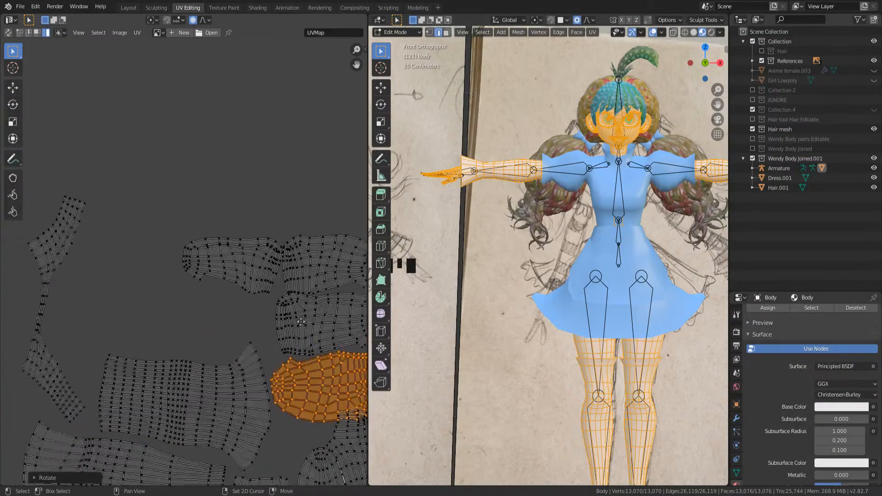
left_click_drag(188, 202, 235, 281)
key("ctrl+l")
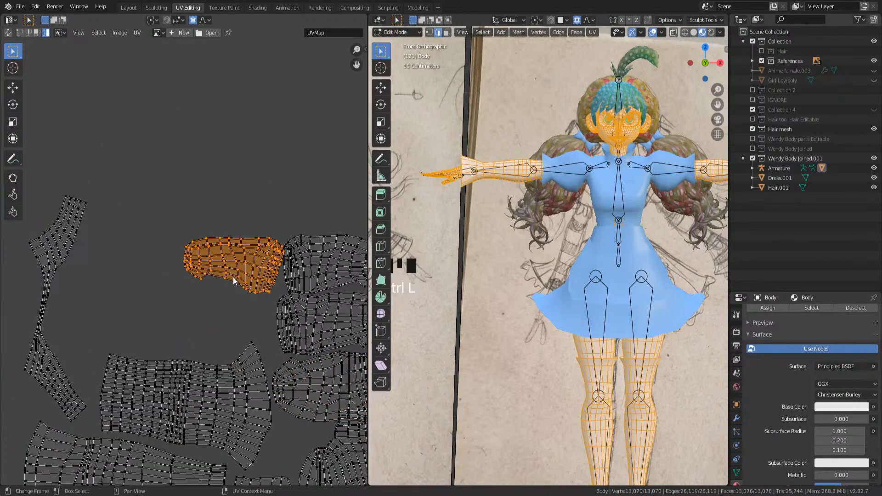
scroll(234, 277, "down", 3)
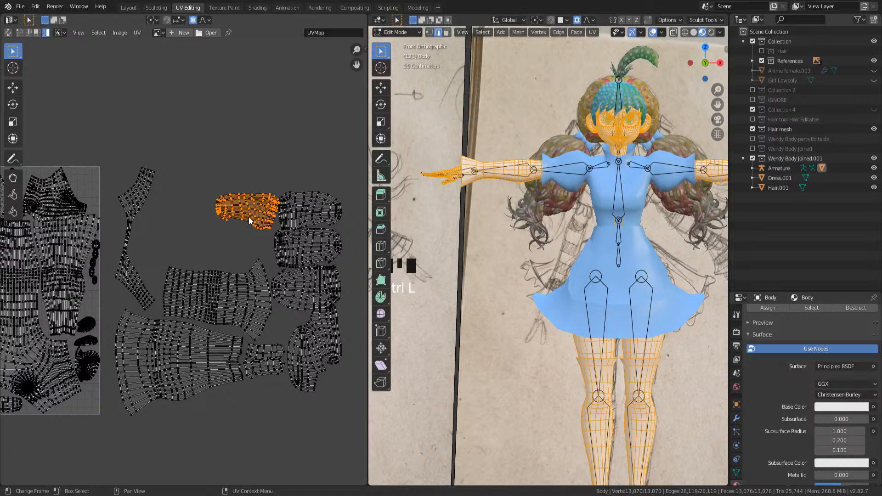
key("g")
left_click(223, 256)
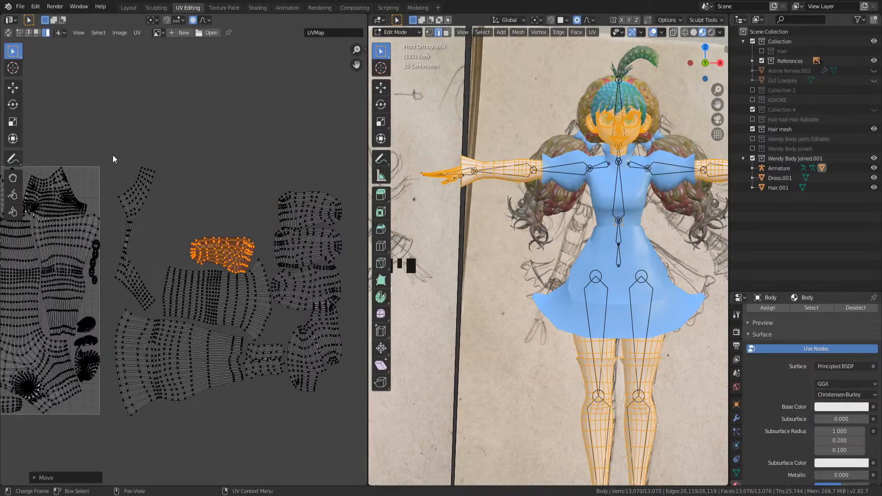
- Rotate the long thin-waisted island to roughly horizontal, place it above the freshly moved island, and enlarge it slightly
left_click_drag(112, 155, 159, 209)
key("ctrl+l")
key("r")
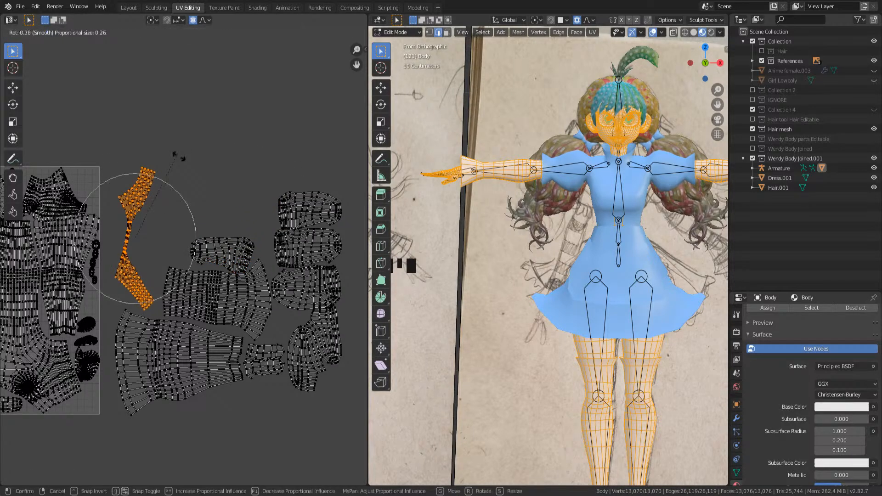
left_click(195, 252)
key("g")
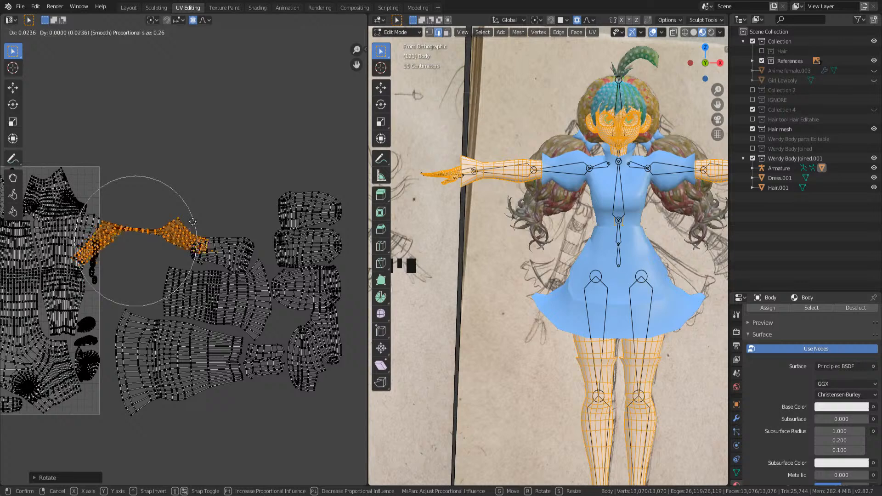
left_click(239, 193)
key("r")
left_click(229, 178)
key("s")
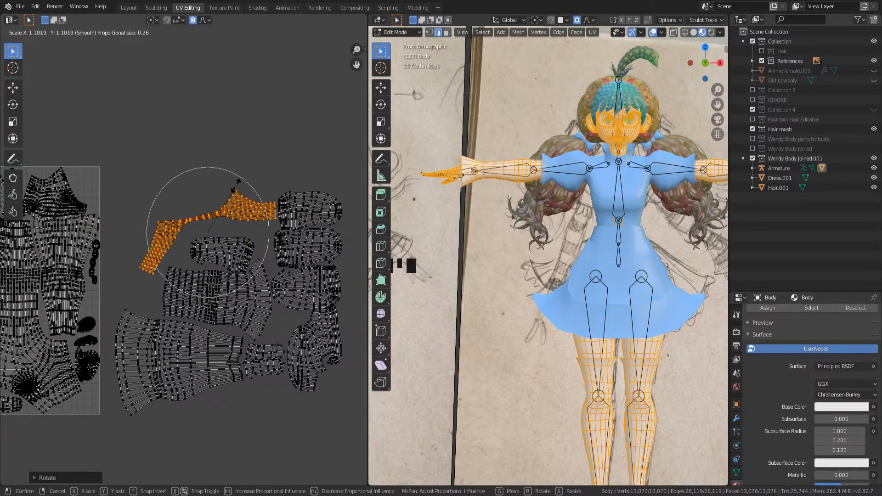
left_click(240, 180)
- Nudge the thin-waisted island into the gap beside the rounded group without overlaps, and save the file
key("g")
left_click(216, 200)
key("g")
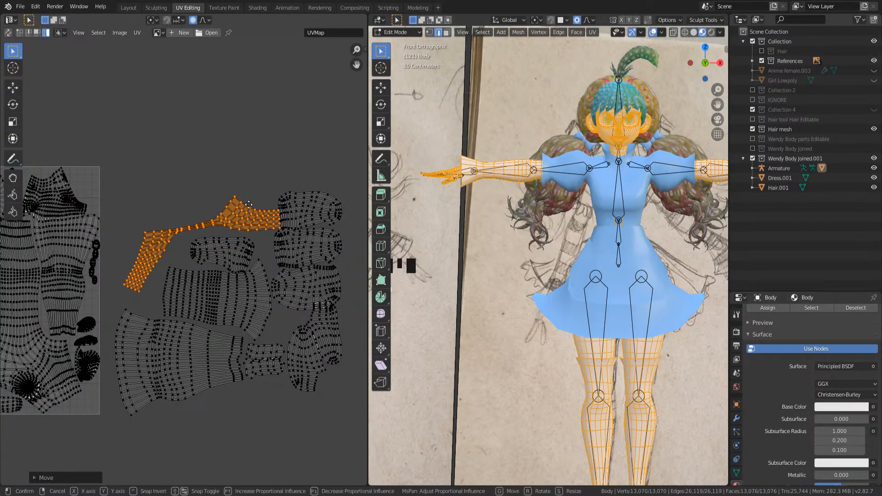
left_click(237, 207)
scroll(219, 215, "up", 3)
middle_click_drag(218, 215, 215, 226, "shift")
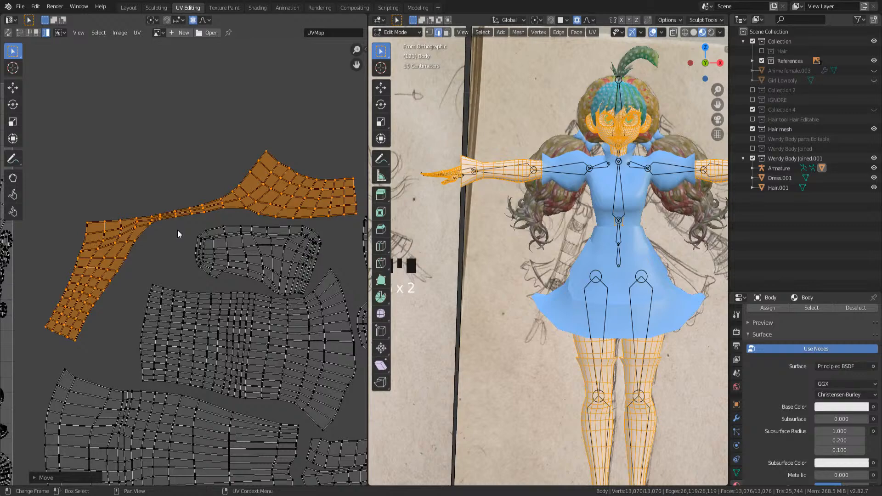
scroll(166, 218, "up", 3)
scroll(167, 210, "down", 6)
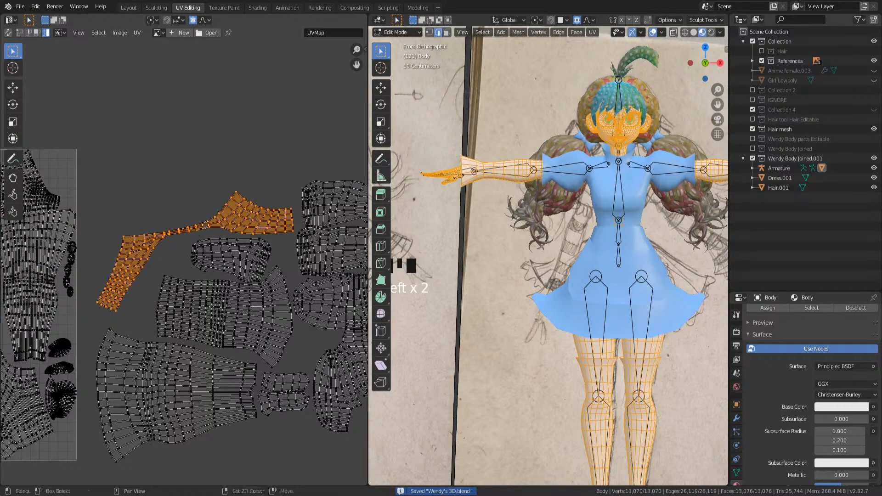
key("ctrl+s")
- Select all islands outside the UV square and move them together upward to fit within the square's height
scroll(126, 218, "down", 2)
left_click_drag(144, 214, 361, 455)
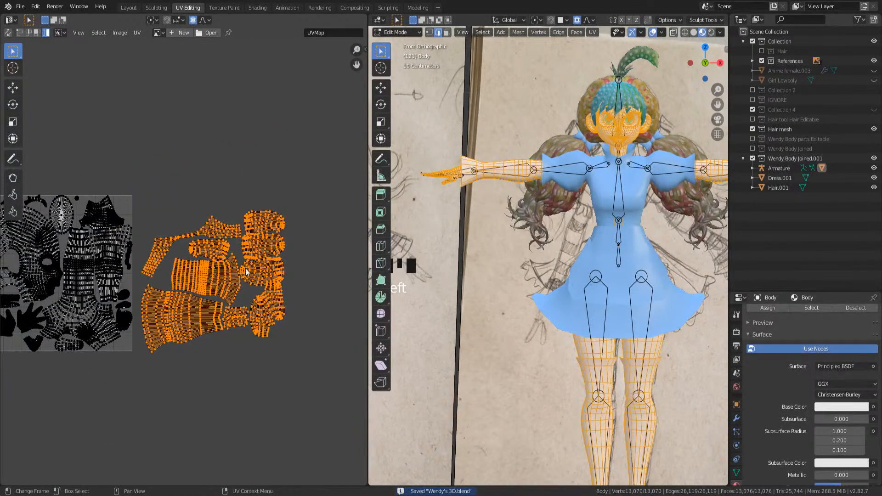
scroll(184, 266, "up", 1)
key("g")
left_click(226, 253)
middle_click_drag(220, 270, 284, 297, "shift")
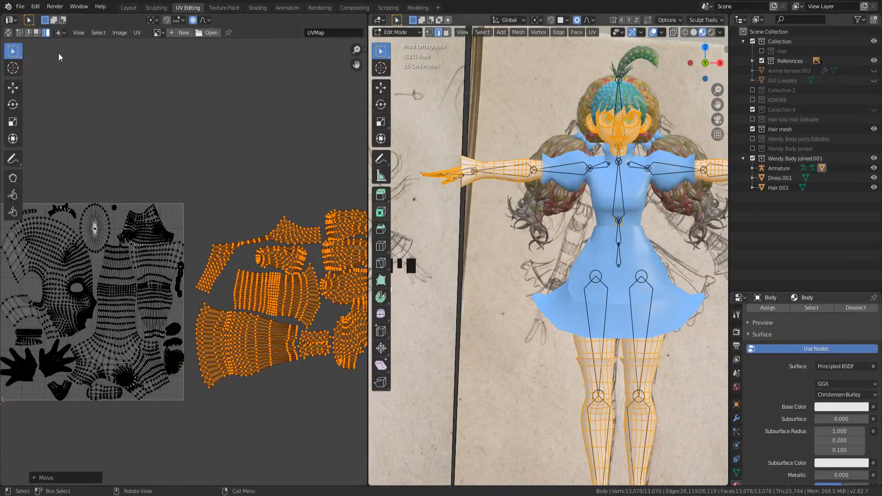
- Turn on UV sync selection in face mode and select all faces of the islands outside the UV square
left_click(8, 32)
left_click(36, 33)
middle_click_drag(222, 223, 175, 208)
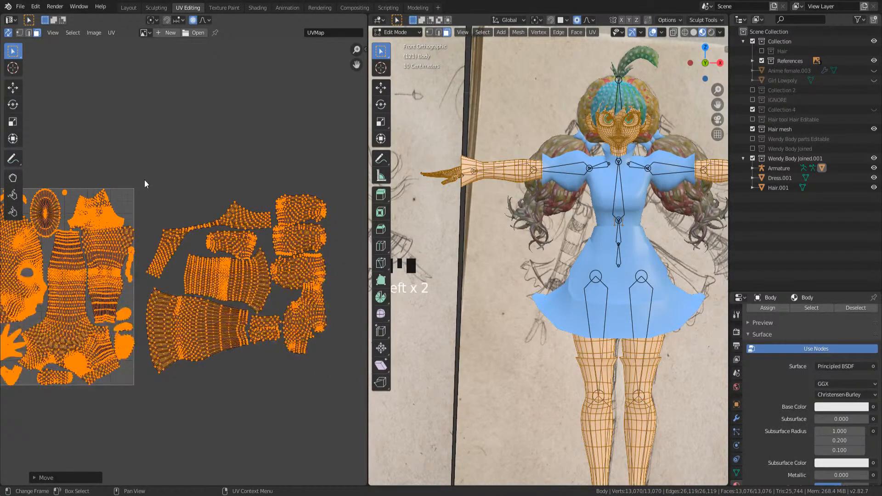
left_click_drag(138, 171, 366, 465)
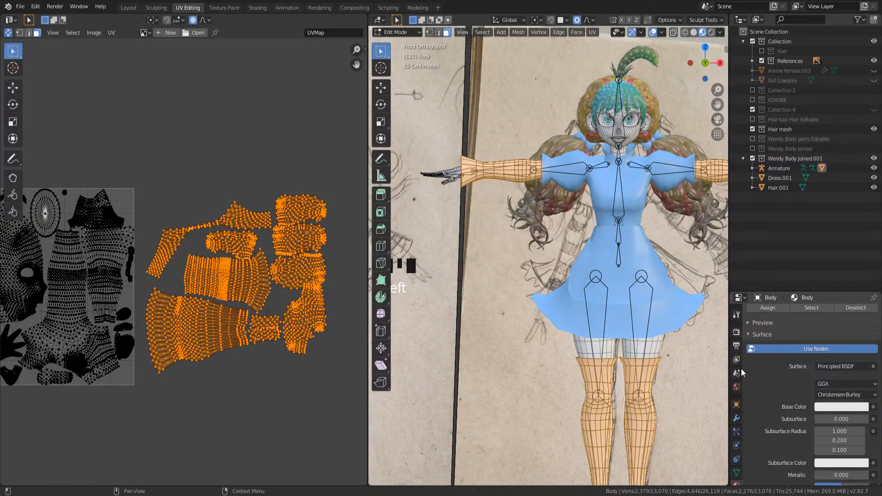
- Assign the Sleaves material to the selected faces, then invert the selection and assign the Body material to the rest
scroll(758, 387, "up", 4)
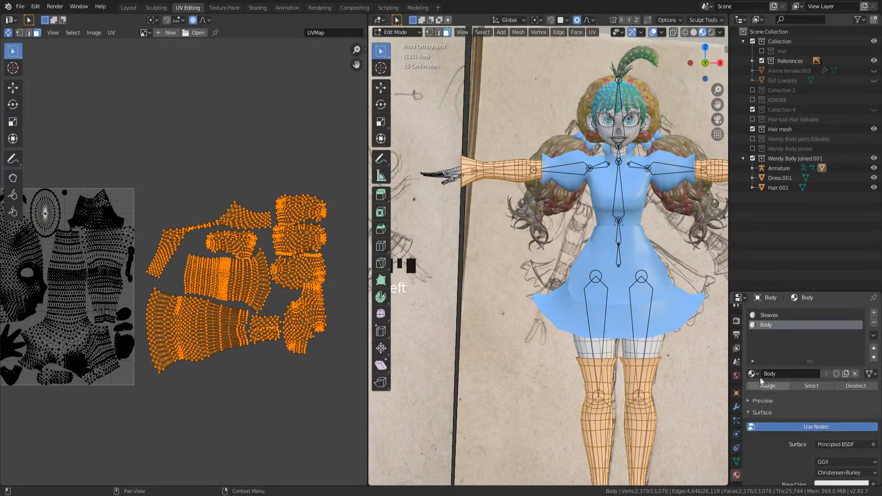
left_click(770, 317)
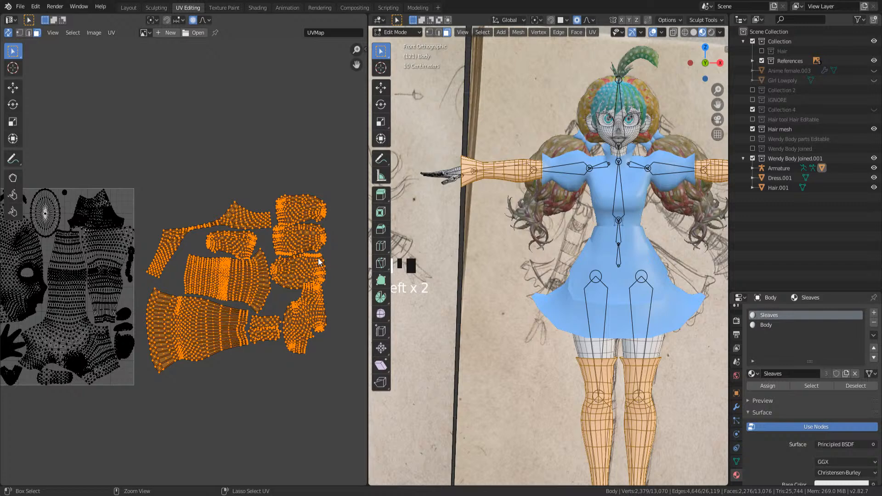
key("ctrl+i")
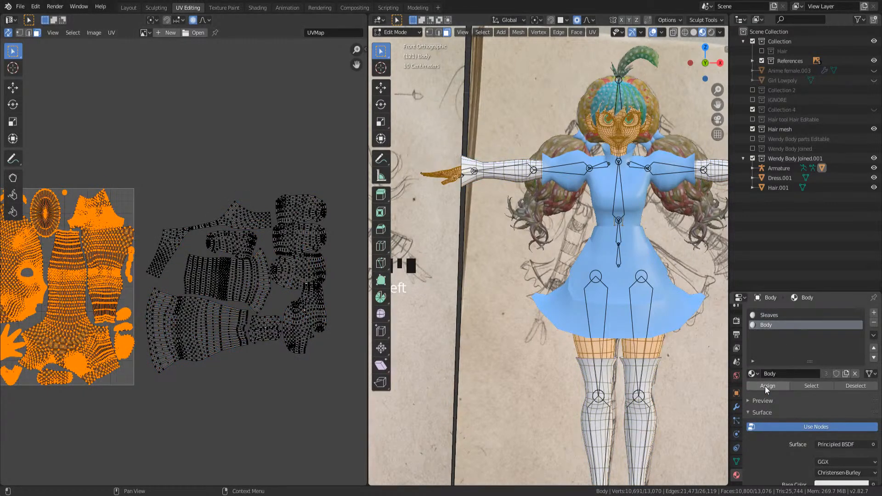
left_click(764, 386)
- Reselect the outside islands and move them along X by about -1.06 so they sit inside the UV square
scroll(787, 409, "down", 3)
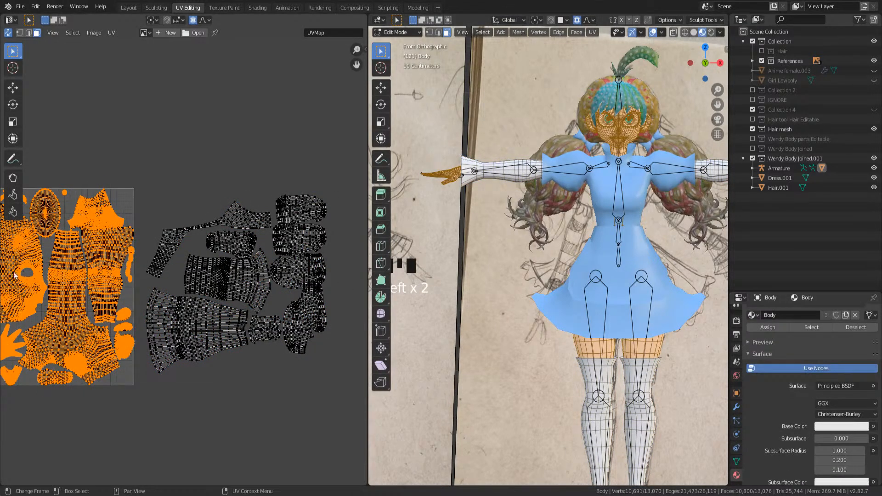
left_click_drag(145, 174, 363, 464)
middle_click_drag(273, 333, 284, 341)
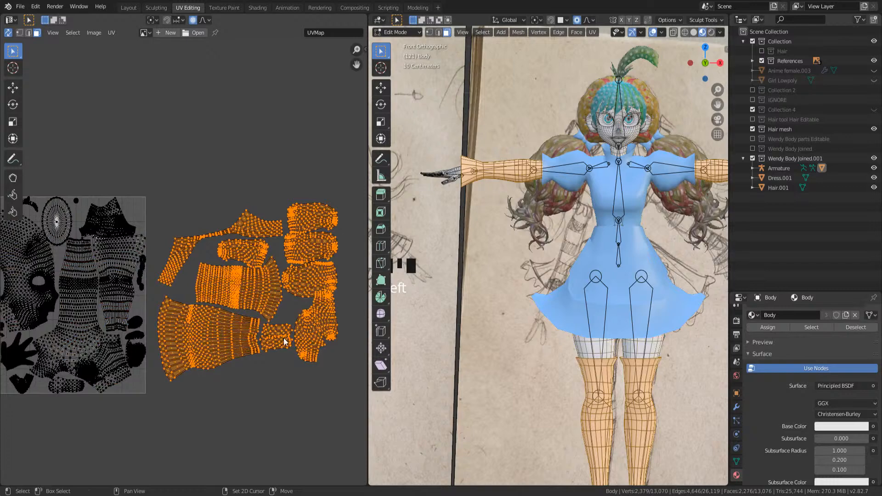
middle_click_drag(244, 301, 342, 323)
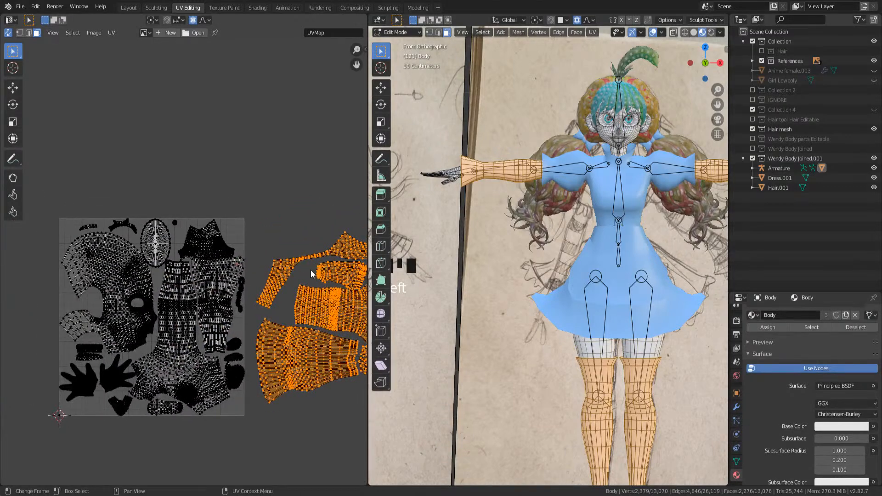
key("g")
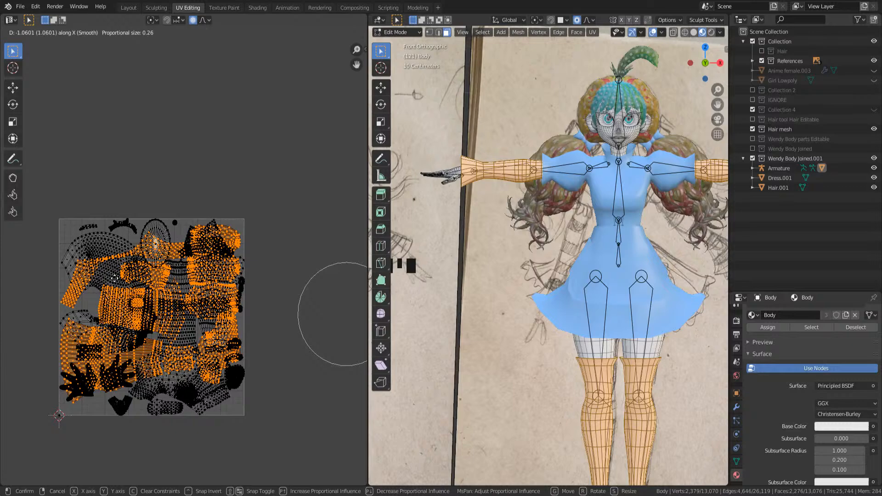
left_click(115, 278)
middle_click_drag(115, 278, 160, 280)
scroll(154, 275, "up", 2)
middle_click_drag(225, 235, 182, 263)
scroll(182, 262, "up", 2)
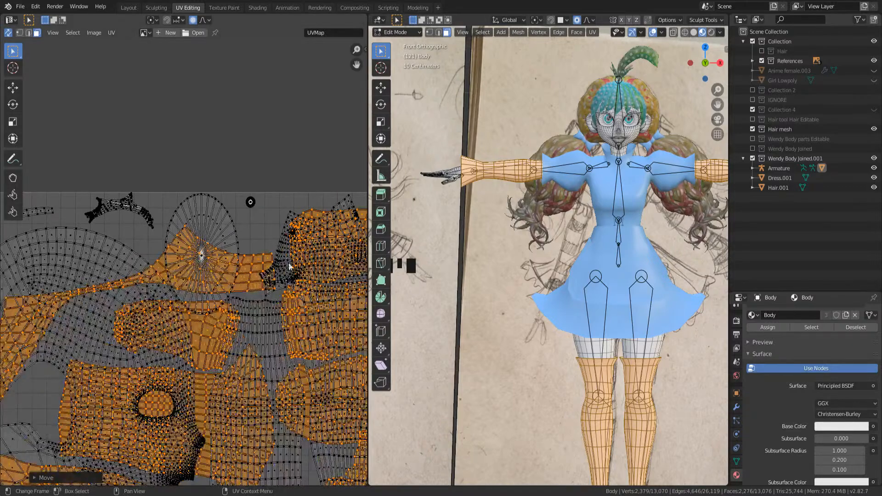
key("Tab")
left_click(501, 175)
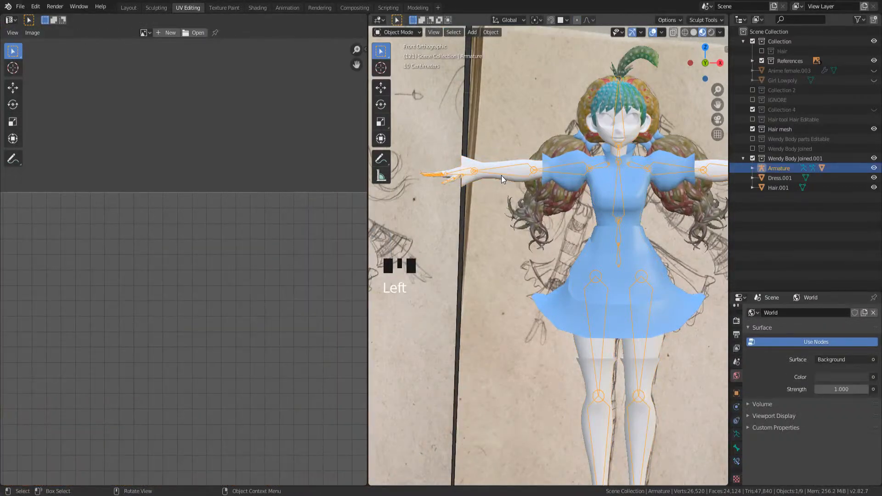
key("Tab")
key("Tab")
left_click(491, 176)
key("Tab")
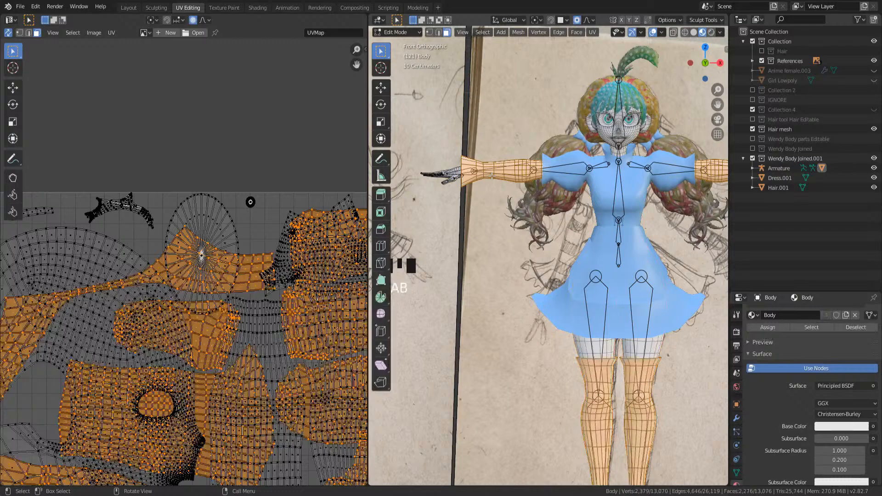
- Separate the selected sleeve and stocking faces into their own object and select all of its UVs in Edit Mode
right_click(555, 208)
mouse_move(553, 208)
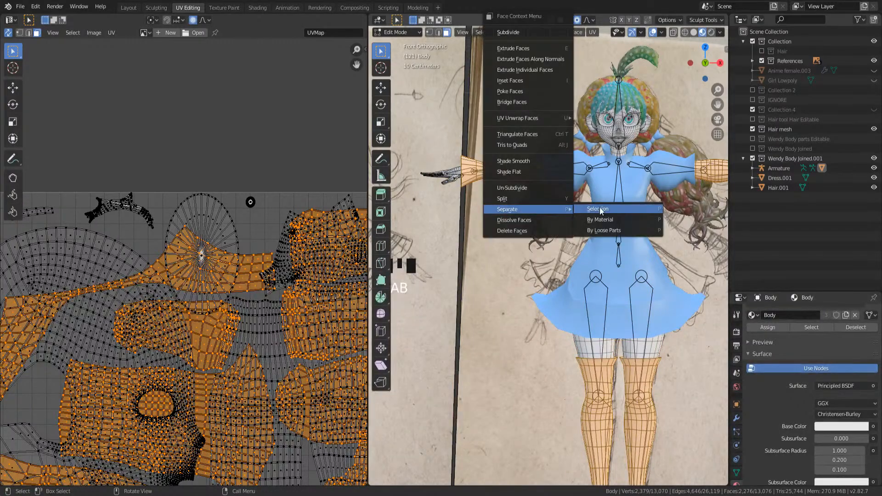
left_click(599, 207)
key("Tab")
key("Tab")
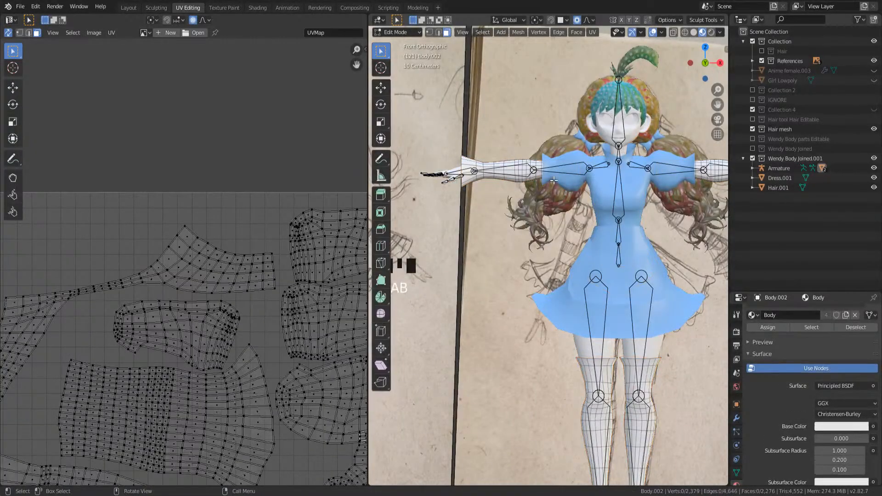
key("a")
scroll(279, 284, "down", 4)
middle_click_drag(275, 287, 267, 254, "shift")
scroll(273, 281, "up", 1)
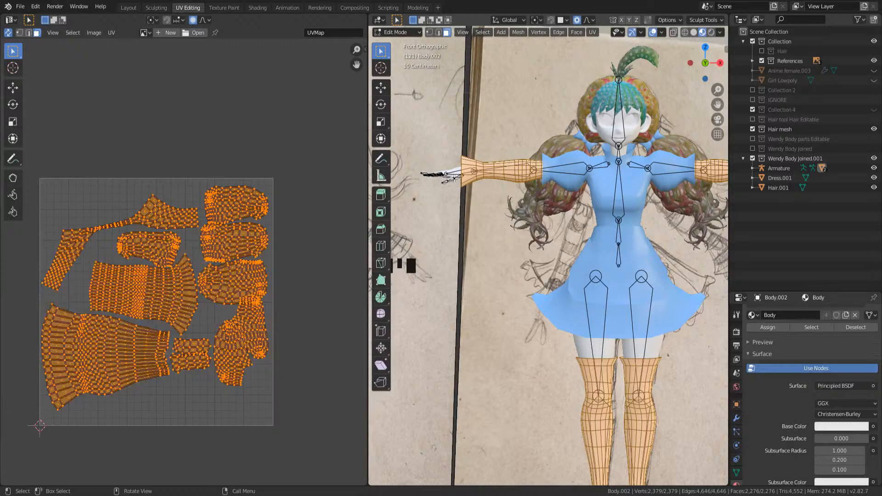
- Return to Object Mode, select the armature and switch it to Pose Mode
key("Tab")
left_click(501, 196)
left_click(499, 168)
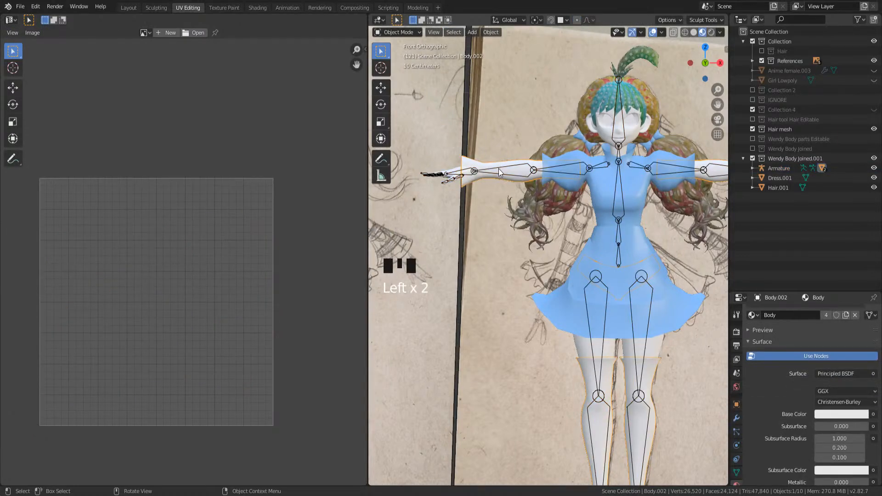
left_click(499, 168)
key("ctrl+Tab")
- Test the rig by rotating the right elbow bone, and undo the rotation
left_click(498, 169)
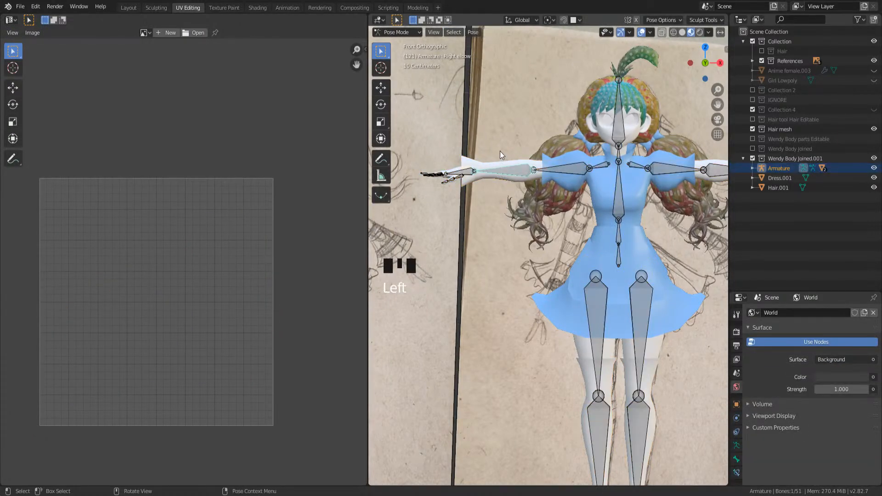
key("r")
left_click(603, 130)
key("ctrl+z")
- Try rotating the chest bone to check how the body parts follow, and undo the rotation
left_click(621, 203)
key("r")
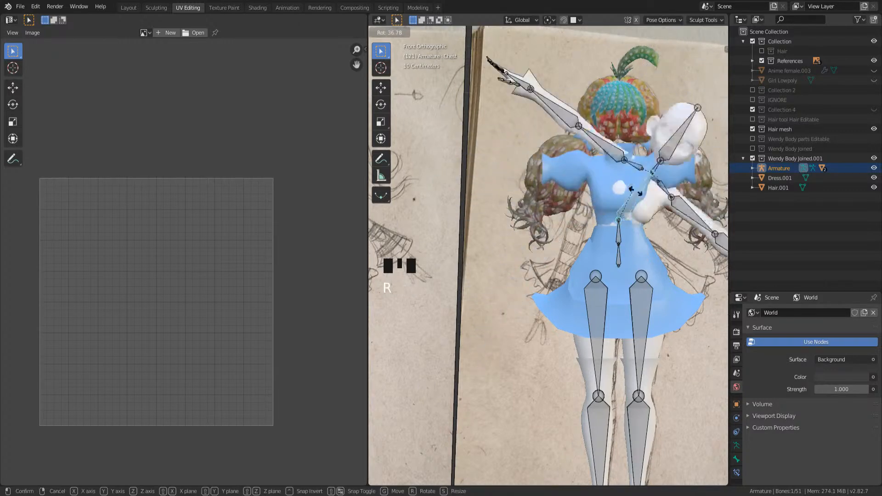
left_click(636, 192)
key("ctrl+z")
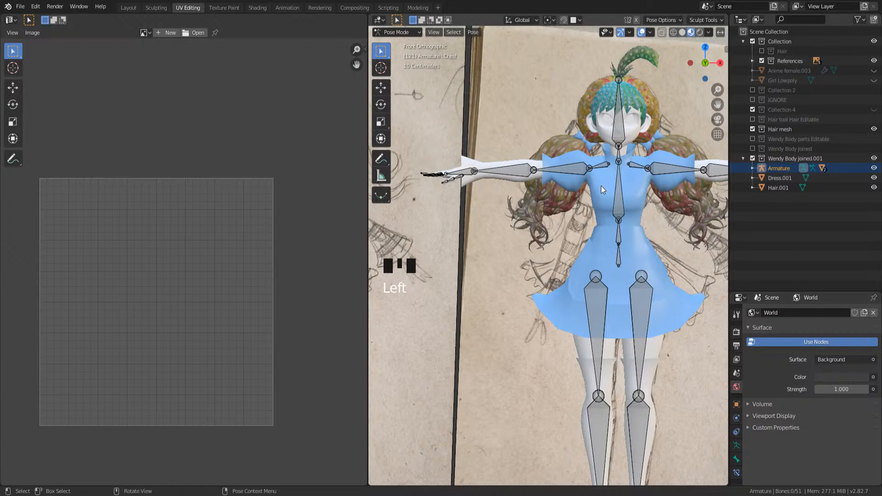
- Clear the bone selection and save the file
left_click(602, 186)
mouse_move(605, 185)
middle_mouse_down()
mouse_move(597, 200)
mouse_move(607, 200)
middle_mouse_up()
key("ctrl+s")
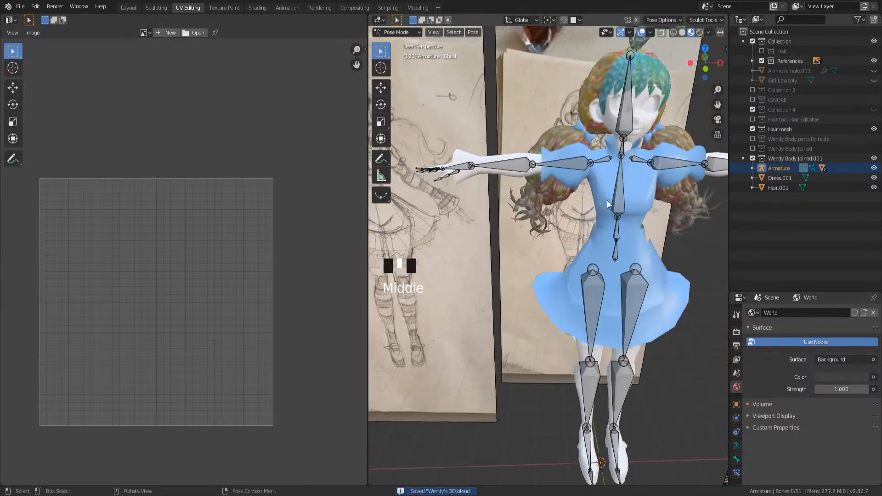
- Take the armature out of Pose Mode and select the separated sleeves and stockings mesh
key("KP_1")
left_click(513, 178)
scroll(489, 169, "up", 3)
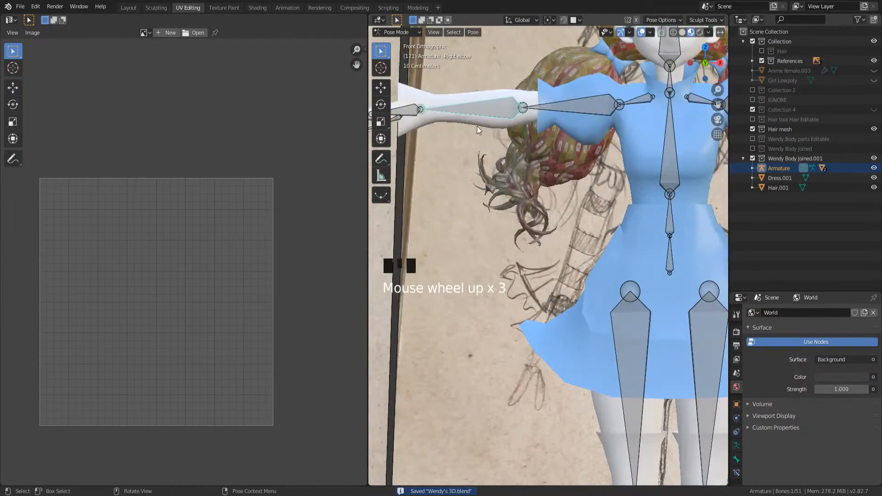
middle_click_drag(476, 126, 578, 279, "shift")
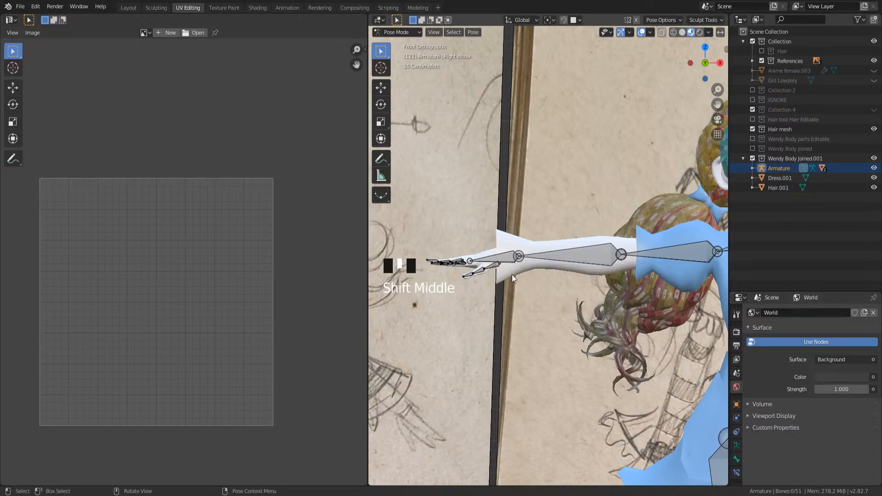
middle_click_drag(494, 236, 514, 256)
key("ctrl+Tab")
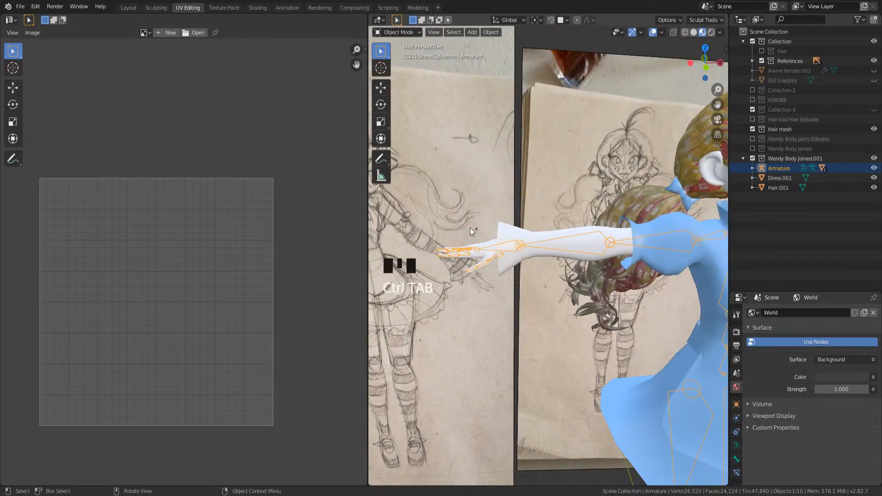
left_click(510, 228)
- Give the Body material's base color an image texture using the 00-TESTCARD image
scroll(720, 460, "down", 4)
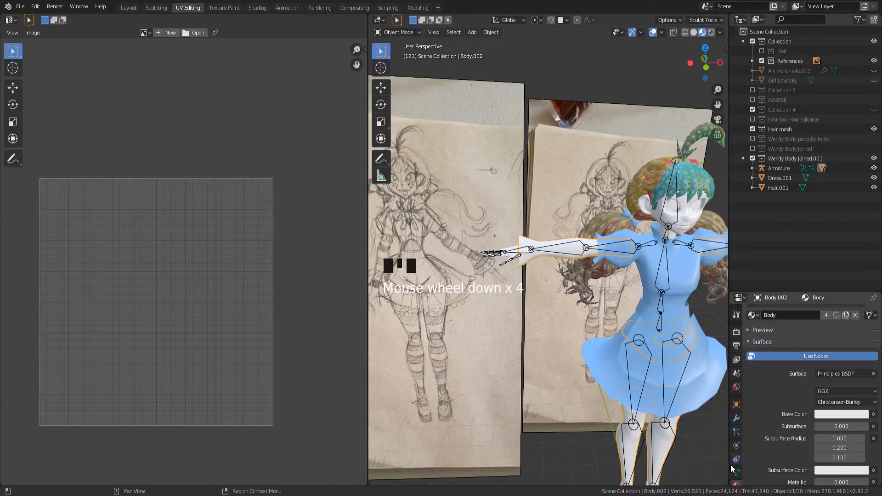
scroll(736, 462, "down", 2)
scroll(791, 406, "up", 3)
scroll(793, 418, "down", 3)
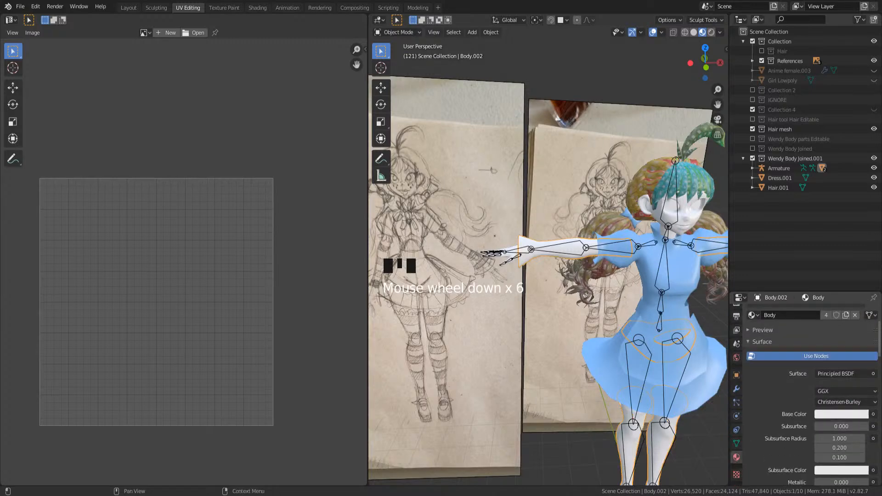
left_click(873, 414)
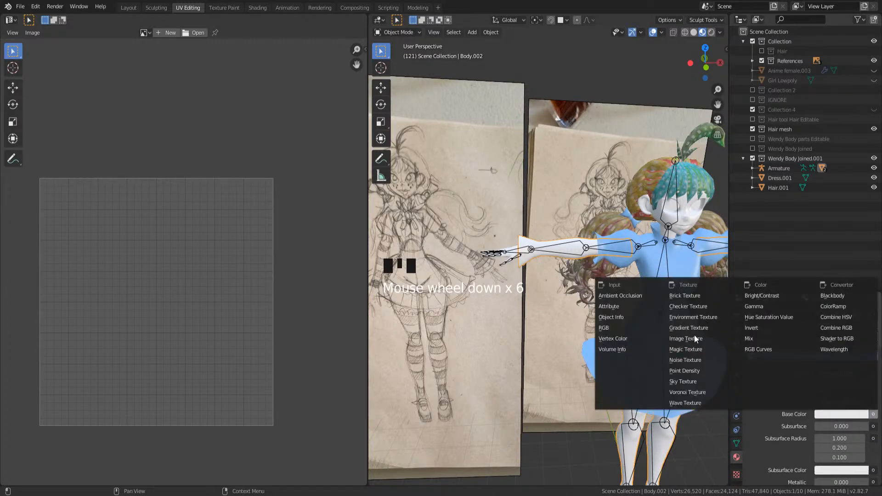
left_click(693, 338)
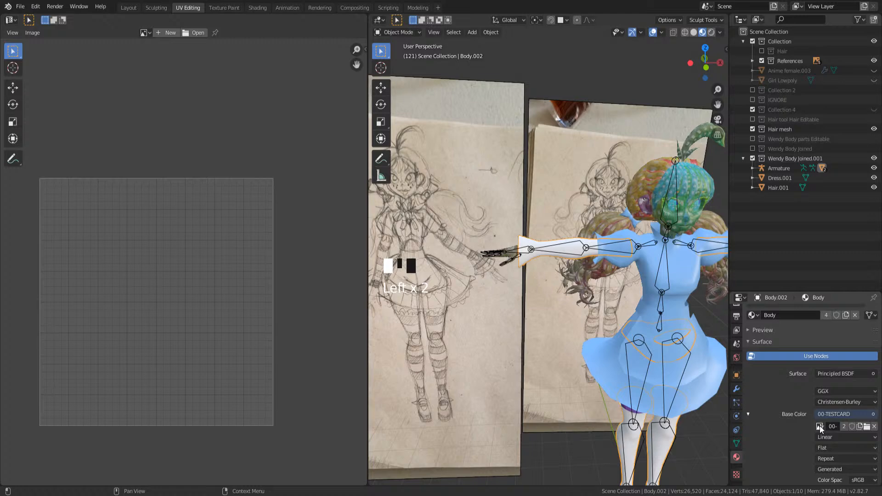
left_click(819, 426)
- Hide the Dress.001 object to expose the textured body underneath
middle_click_drag(643, 271, 685, 290)
scroll(546, 270, "up", 2)
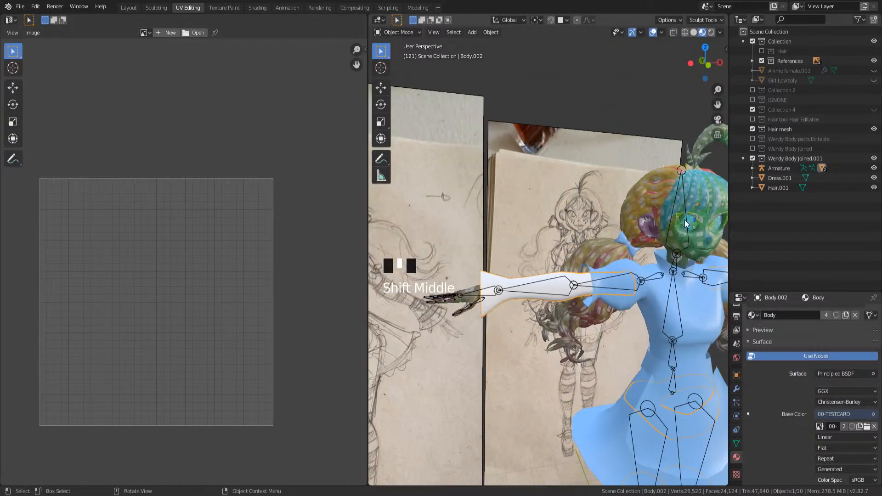
middle_click_drag(684, 219, 676, 262)
left_click(676, 270)
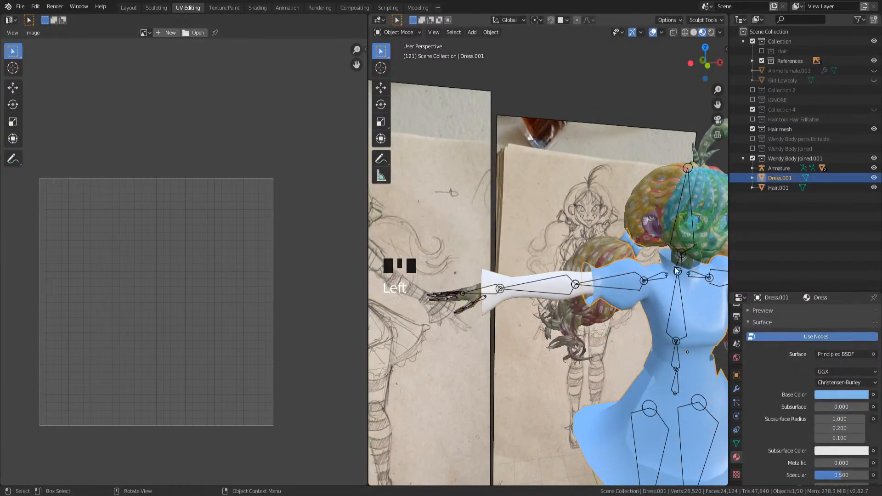
left_click(873, 178)
left_click(875, 188)
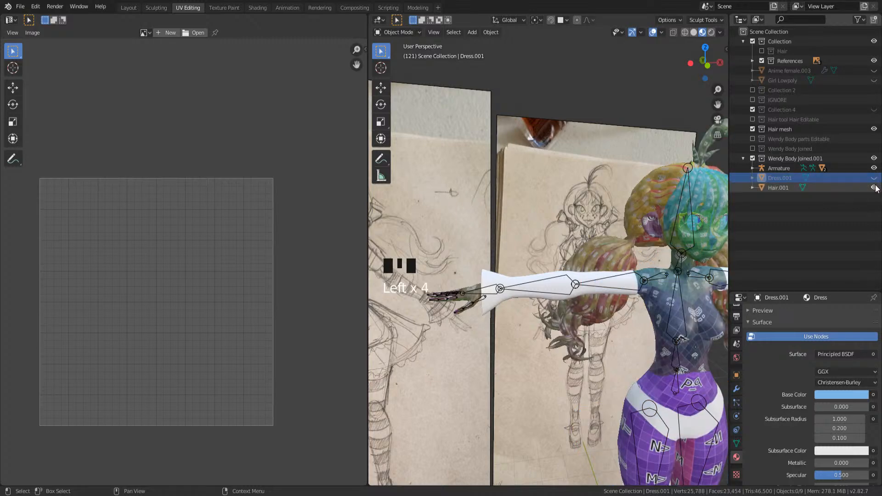
- Expand the armature's children, identify Body.002 by toggling its visibility, and rename it Sleeves
left_click(752, 168)
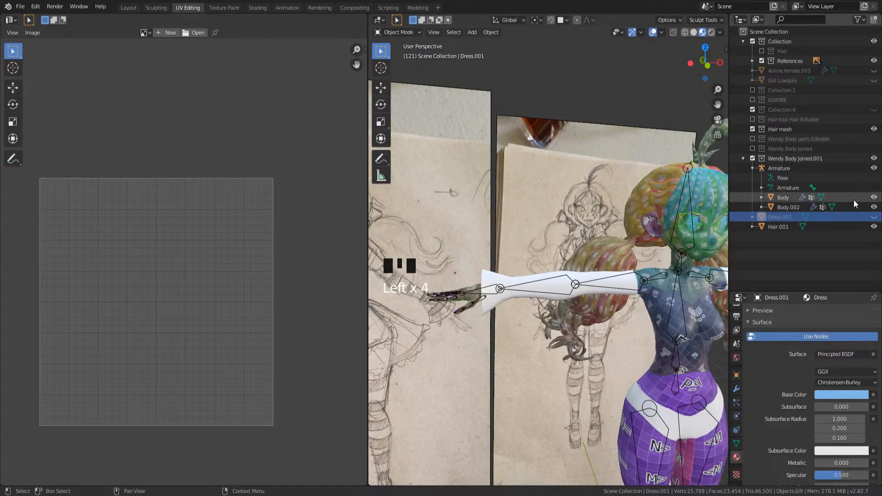
left_click(874, 207)
left_click(873, 207)
left_click(788, 207)
double_click(788, 207)
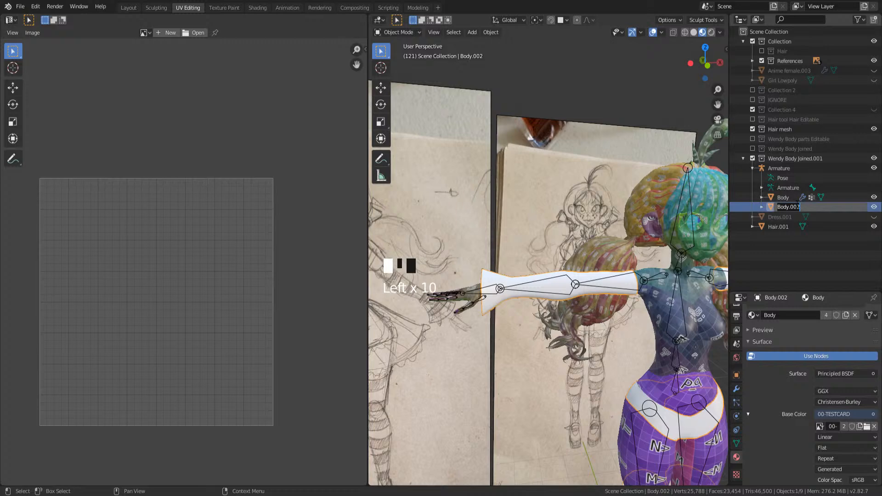
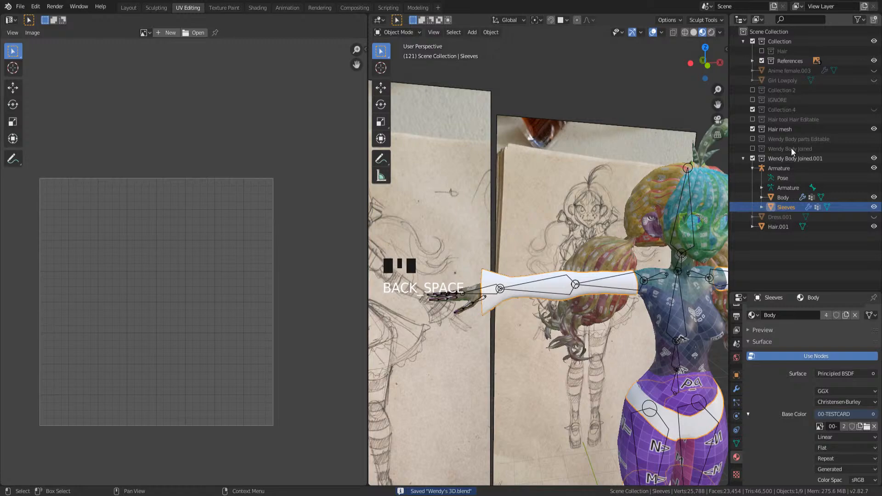
- Hide the Sleeves object, select the Body mesh and enter Edit Mode on it
left_click(874, 207)
middle_click_drag(661, 276, 557, 313, "shift")
key("KP_1")
scroll(541, 272, "up", 4)
scroll(588, 251, "up", 1)
scroll(574, 249, "up", 1)
left_click(597, 255)
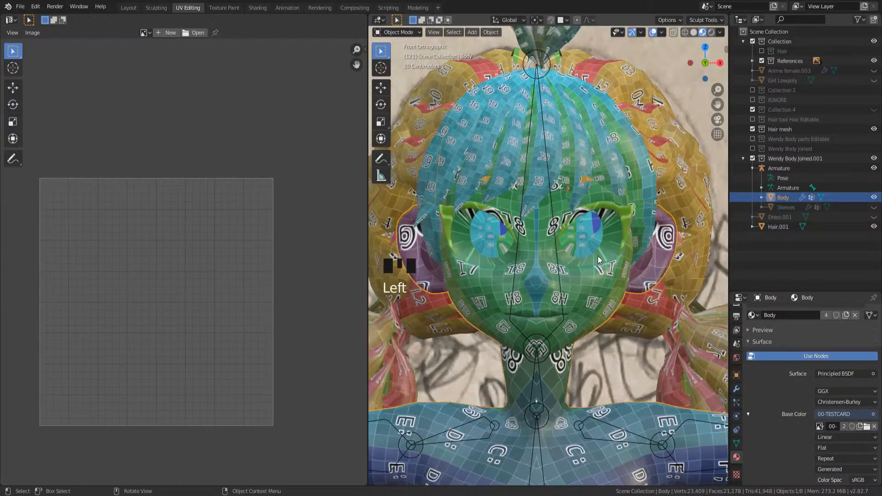
key("Tab")
- Select the faces of the white eye disc behind the iris on one eye
middle_click_drag(596, 255, 592, 259)
scroll(594, 253, "up", 1)
left_click(593, 253)
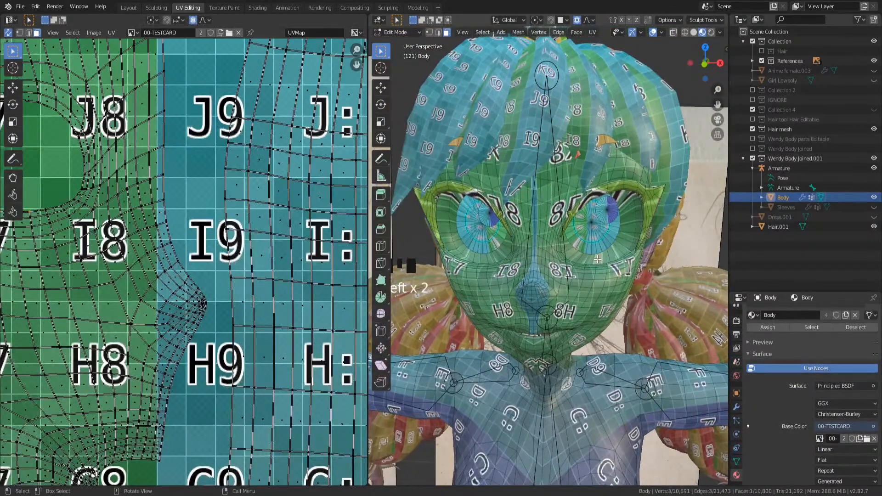
key("KP_1")
scroll(252, 232, "down", 4)
middle_click_drag(252, 232, 188, 285, "shift")
middle_click_drag(597, 280, 615, 280, "shift")
scroll(505, 285, "up", 3)
left_click(582, 327, "alt")
left_click(613, 288, "shift")
scroll(615, 261, "down", 4)
middle_click_drag(615, 280, 574, 312, "shift")
mouse_move(574, 312)
middle_mouse_down("shift")
mouse_move(625, 324)
mouse_move(577, 302)
middle_mouse_up("shift")
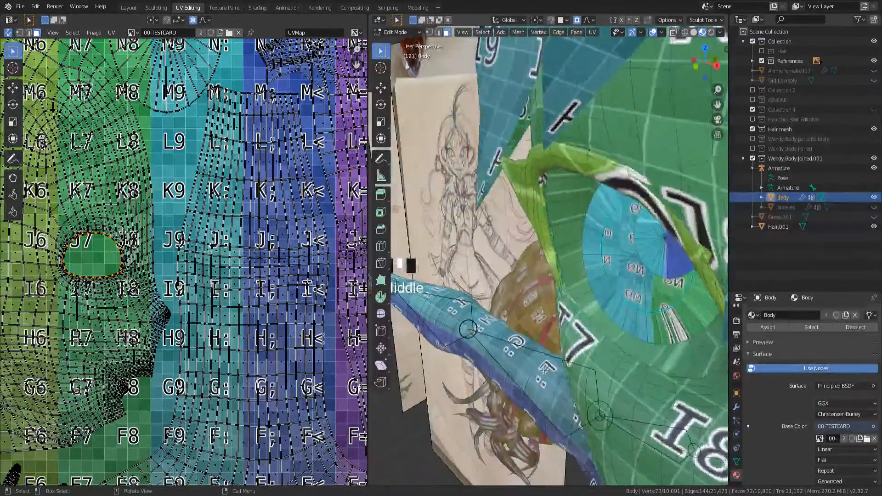
- Add the remaining face loops of the other eye's white disc to the selection
scroll(577, 301, "up", 7)
middle_click_drag(590, 266, 689, 257)
middle_click_drag(689, 257, 389, 328, "shift")
left_click_drag(427, 317, 454, 296, "shift")
middle_click_drag(455, 312, 569, 362)
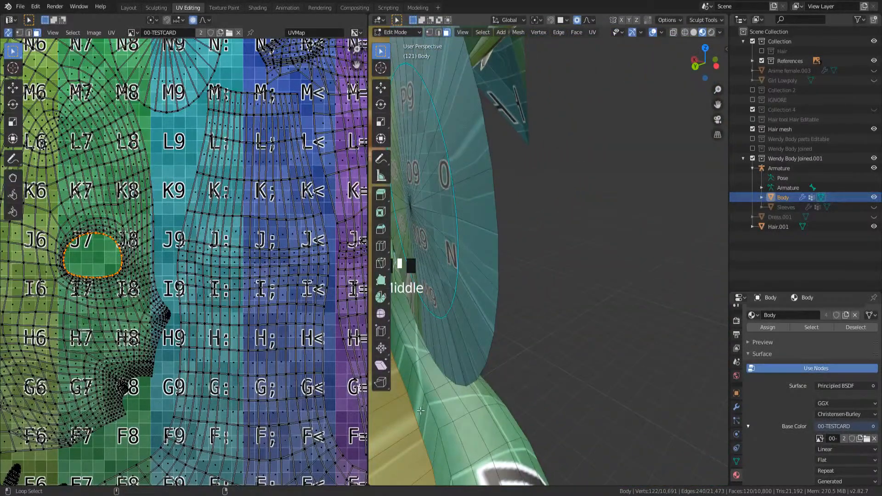
scroll(493, 306, "down", 8)
middle_click_drag(493, 307, 510, 321)
key("KP_1")
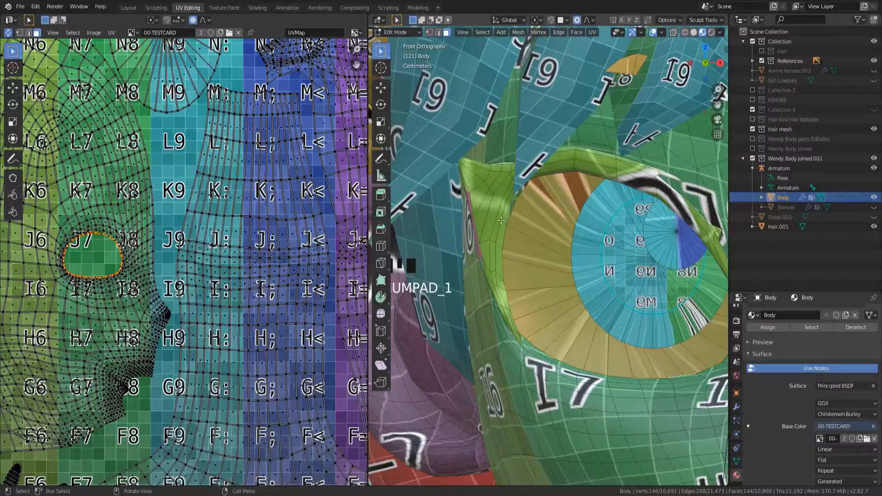
- Unwrap the selected eye-white faces and shrink their islands at the upper edge of the UV square
key("Home")
right_click(185, 203)
left_click(164, 133)
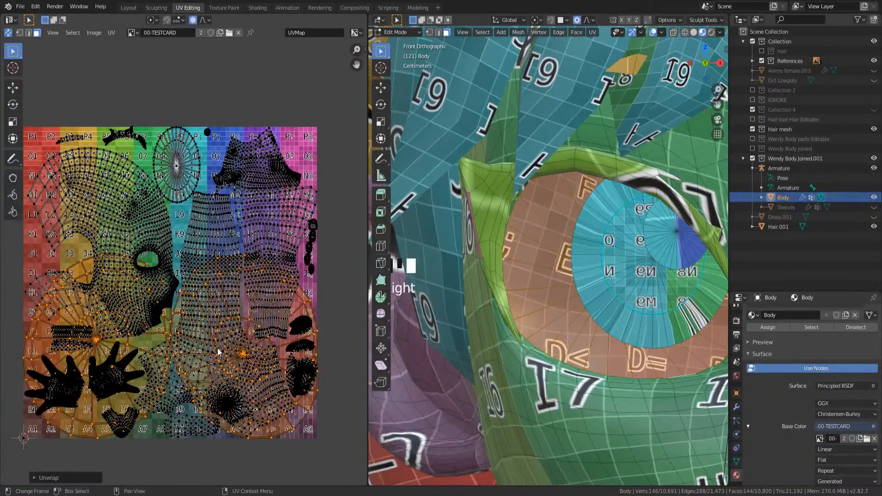
key("g")
left_click(208, 131)
key("s")
left_click(181, 121)
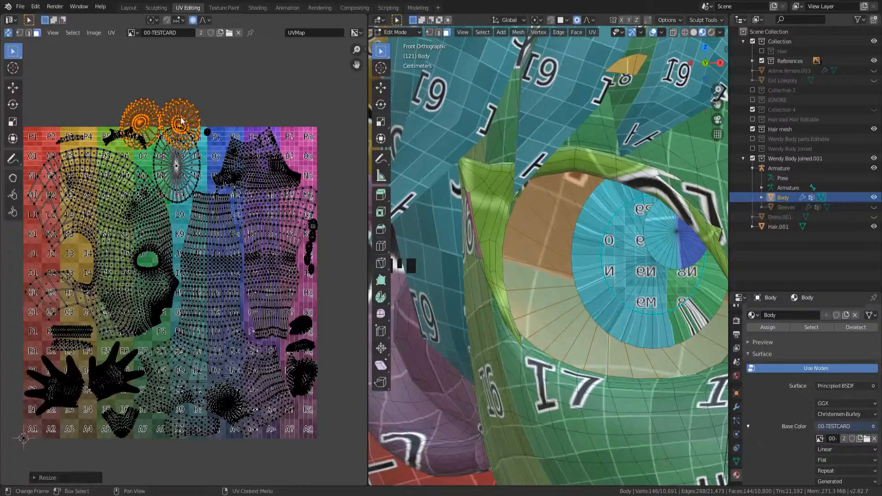
- Move both eye-white islands above the UV square, clear of all other islands
scroll(182, 121, "up", 4)
key("g")
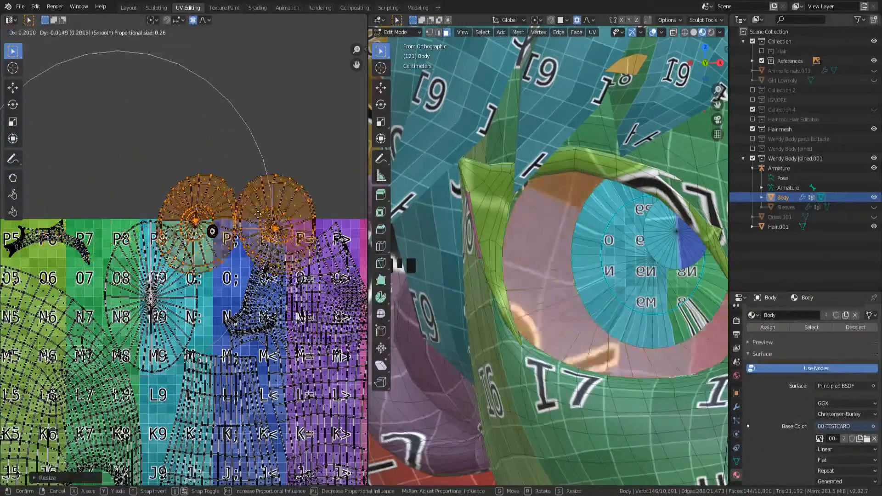
left_click(257, 195)
scroll(257, 195, "up", 3)
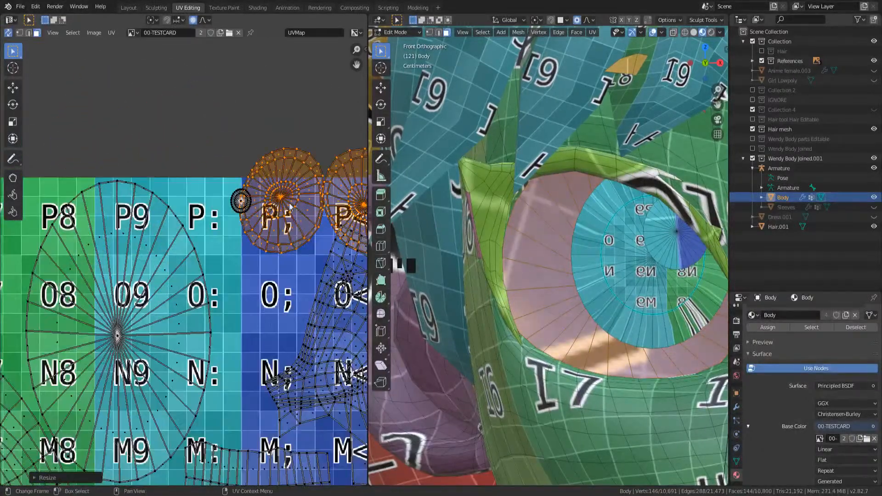
key("g")
left_click(228, 109)
scroll(265, 152, "down", 3)
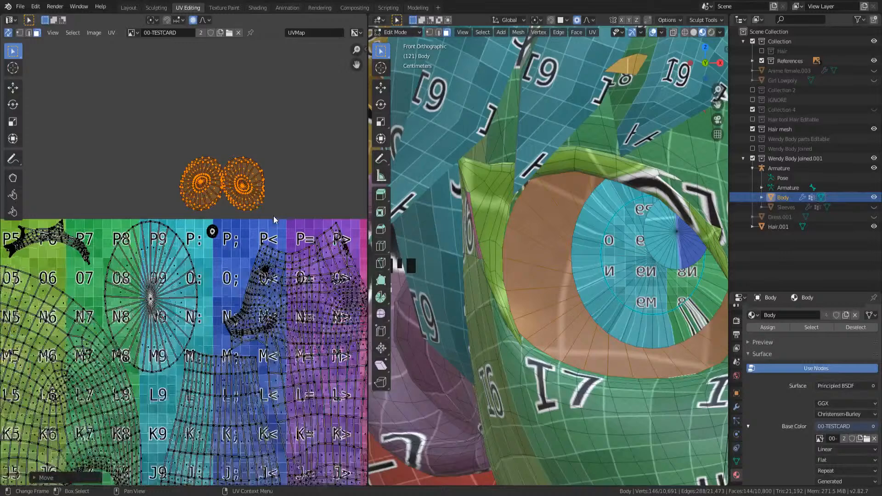
- Show the Anime Skin Clean.png image behind the UVs in place of the test card
scroll(294, 220, "down", 2)
scroll(460, 202, "down", 3)
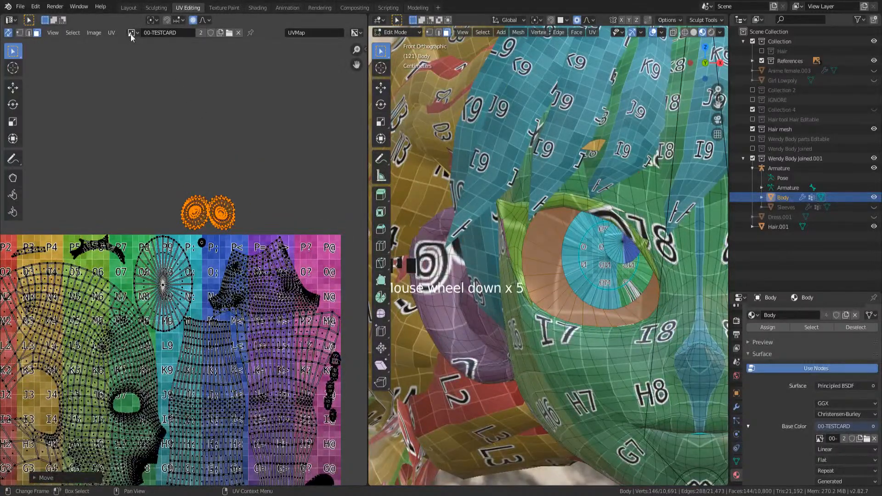
scroll(264, 252, "down", 3)
scroll(225, 266, "up", 4)
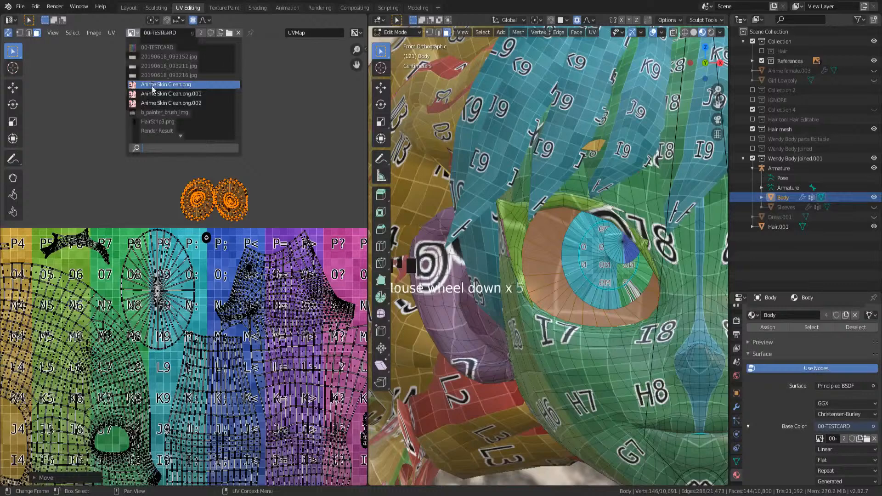
left_click(157, 85)
- Rotate one eye-white island and stack it over the other so their outlines match
middle_click_drag(246, 111, 185, 146)
left_click(227, 184)
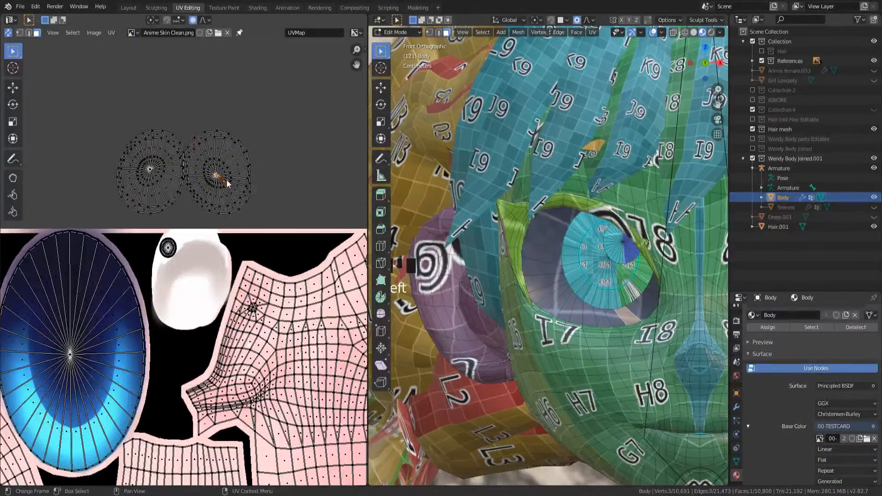
key("l")
key("r")
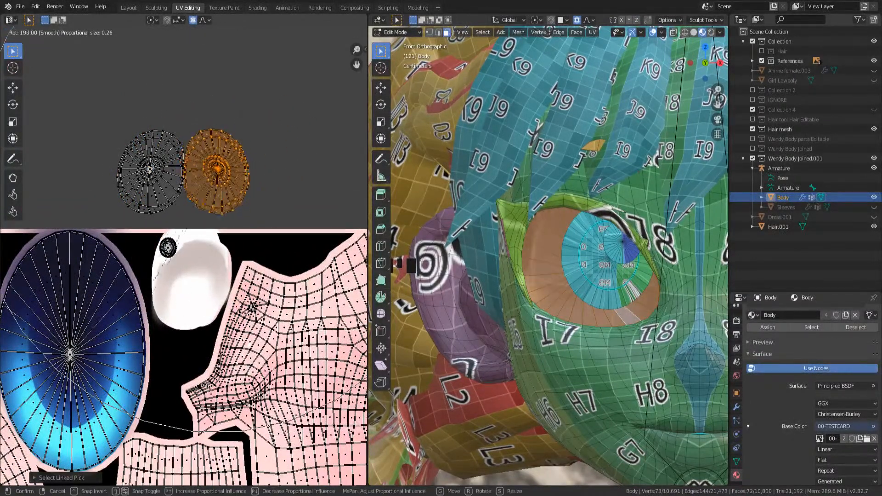
left_click(59, 248)
scroll(226, 170, "up", 3)
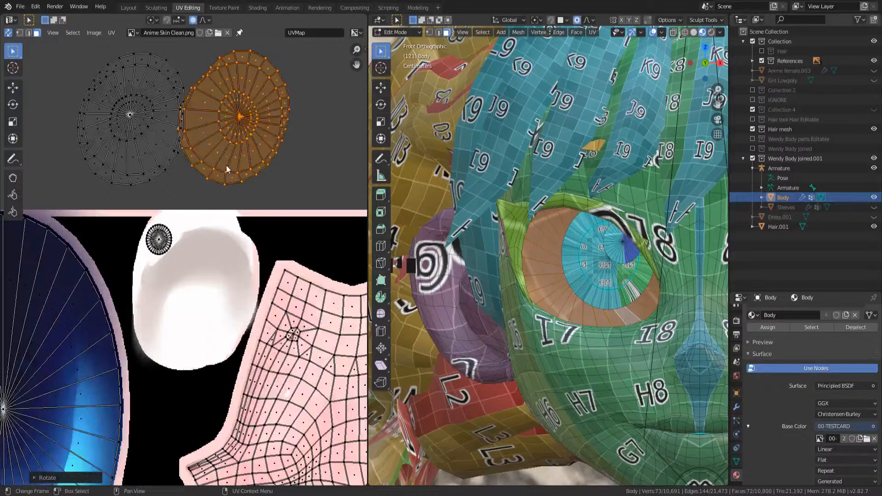
key("g")
left_click(161, 214)
scroll(161, 214, "up", 1)
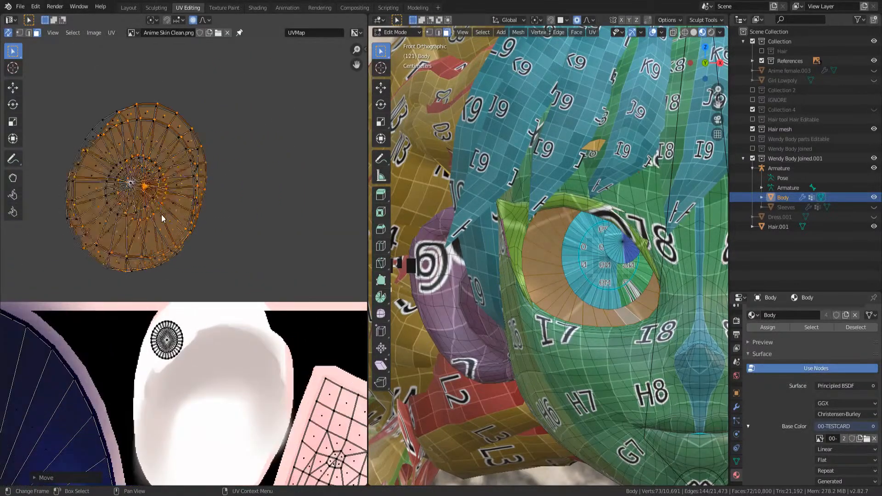
key("g")
left_click(153, 204)
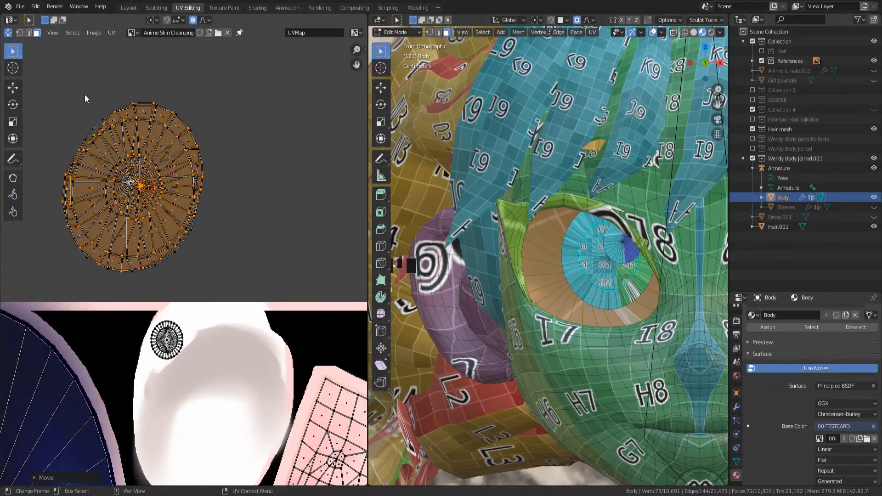
- Select both stacked eye-white islands and move them onto the painted eye-white area of the skin texture
left_click_drag(75, 80, 170, 161)
key("ctrl+l")
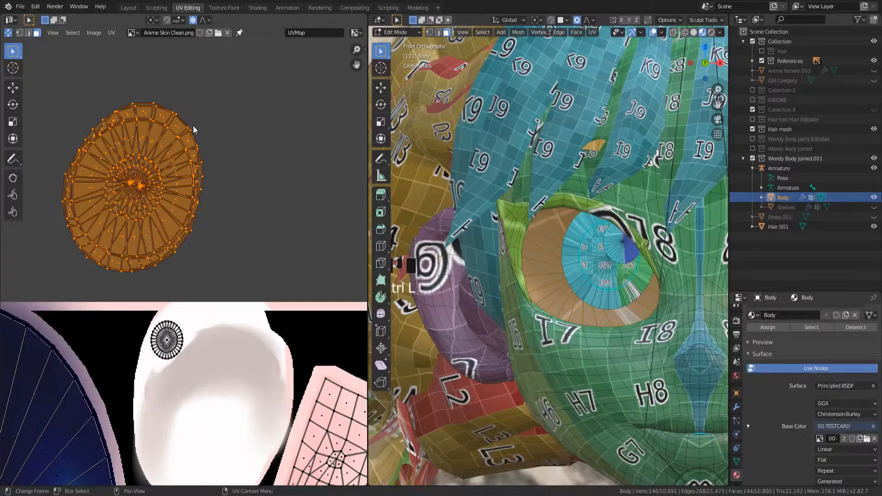
key("g")
left_click(270, 323)
middle_click_drag(270, 324, 277, 243, "shift")
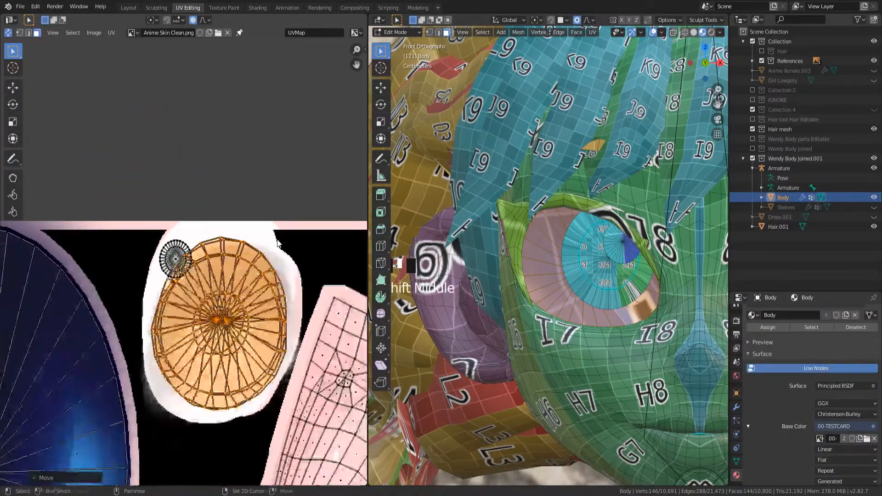
- Rotate, nudge and scale down the stacked islands so they fit inside the painted eye-white area
scroll(277, 225, "up", 1)
key("r")
left_click(291, 226)
key("g")
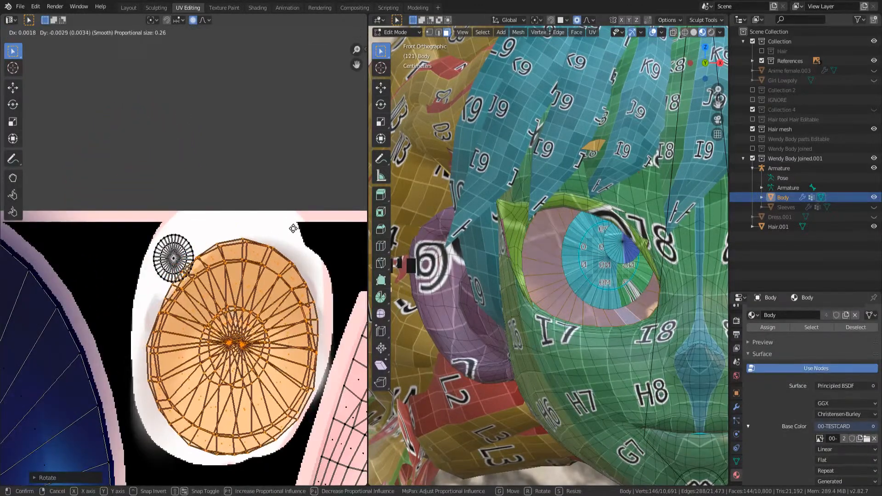
left_click(293, 230)
key("s")
left_click(280, 243)
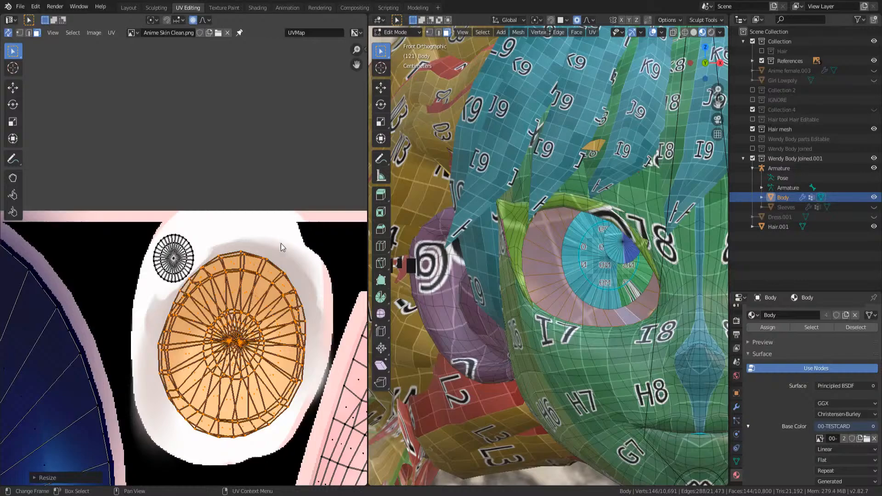
- Check the eyes on the model in Object Mode and save the file
key("Tab")
middle_click_drag(514, 251, 587, 294)
key("Tab")
scroll(569, 283, "down", 3)
key("ctrl+s")
key("Tab")
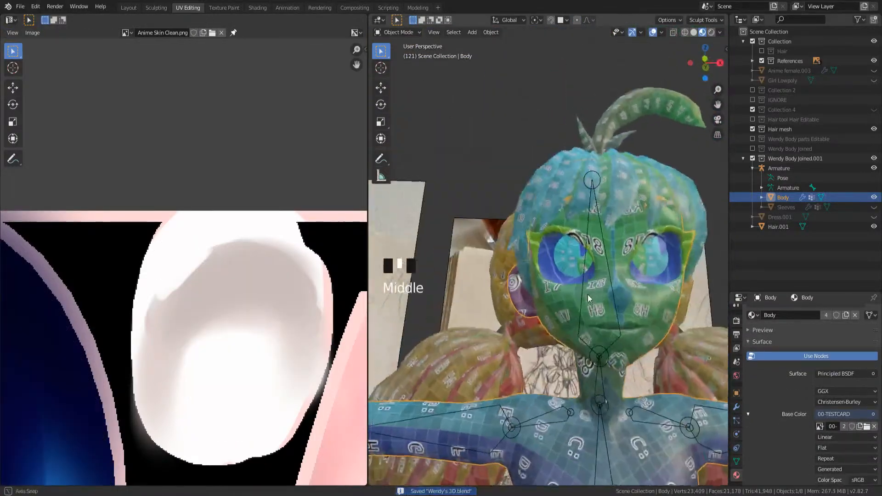
- Enter Edit Mode on the body and select everything to show its UVs around the painted eyelash area of the skin texture
scroll(632, 266, "down", 3)
key("KP_Decimal")
scroll(633, 262, "down", 3)
middle_click_drag(633, 261, 567, 264)
scroll(600, 320, "up", 2)
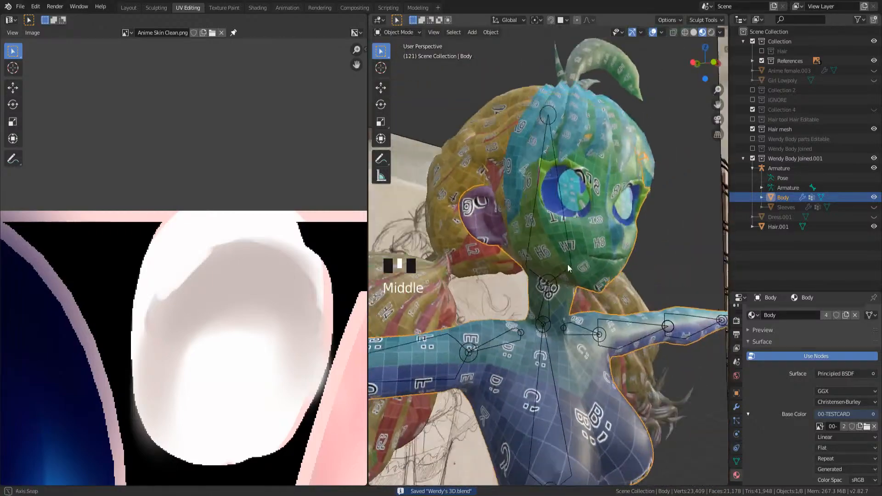
scroll(648, 282, "up", 2)
middle_click_drag(648, 282, 631, 294)
key("Tab")
key("a")
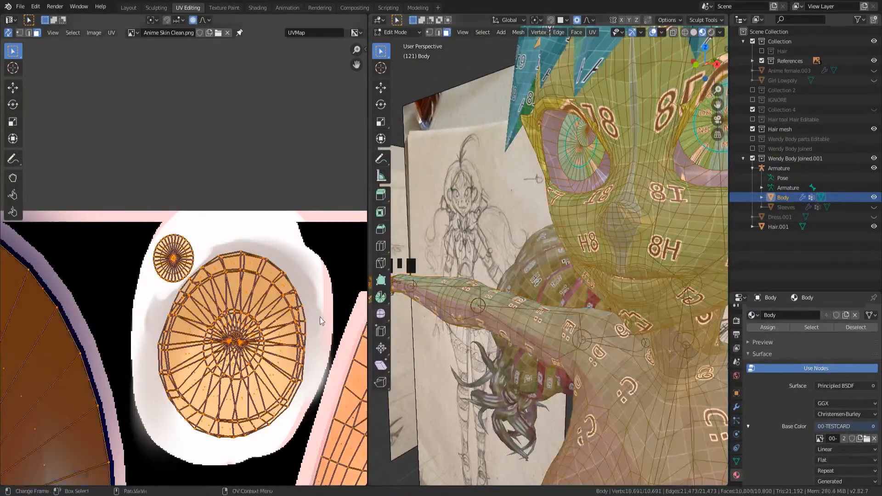
scroll(134, 338, "down", 2)
middle_click_drag(134, 338, 360, 314, "shift")
middle_click_drag(184, 294, 134, 304, "shift")
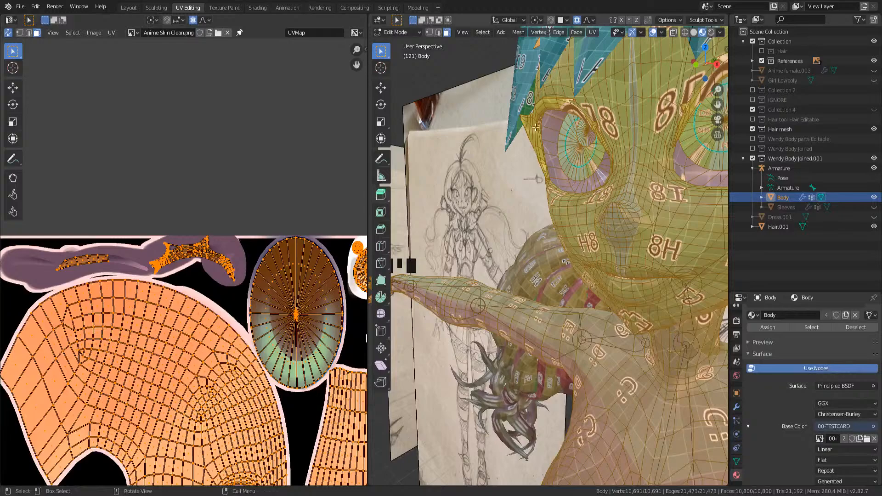
- In front view, select the complete linked eyelash mesh around one eye
middle_click_drag(666, 82, 486, 221, "shift")
key("KP_1")
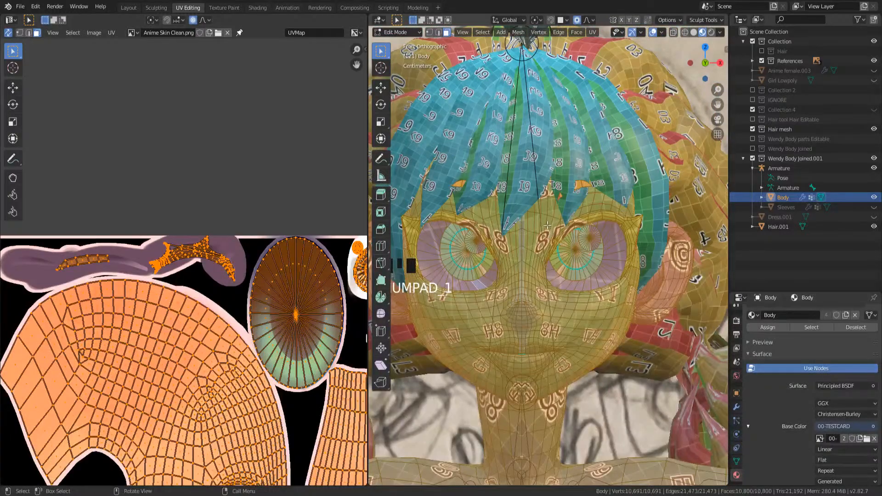
middle_click_drag(546, 225, 514, 115, "shift")
scroll(515, 115, "up", 6)
left_click(538, 177)
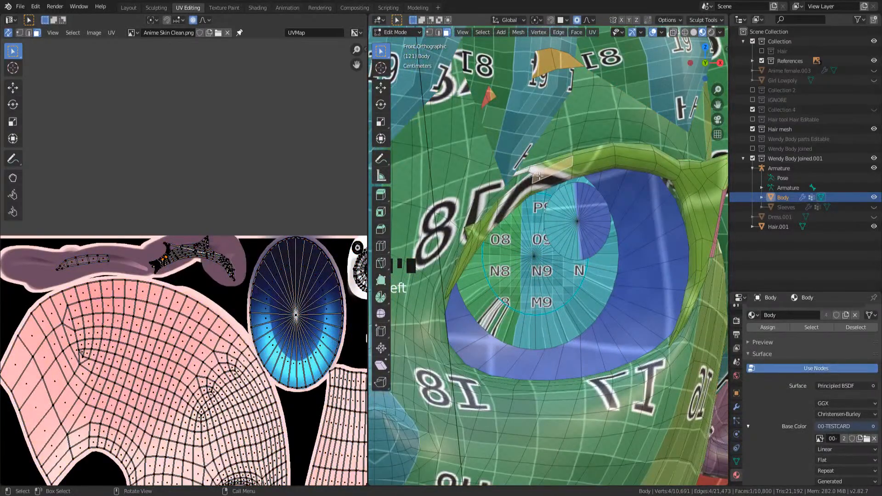
key("ctrl+l")
scroll(539, 176, "down", 6)
middle_click_drag(559, 217, 600, 225, "shift")
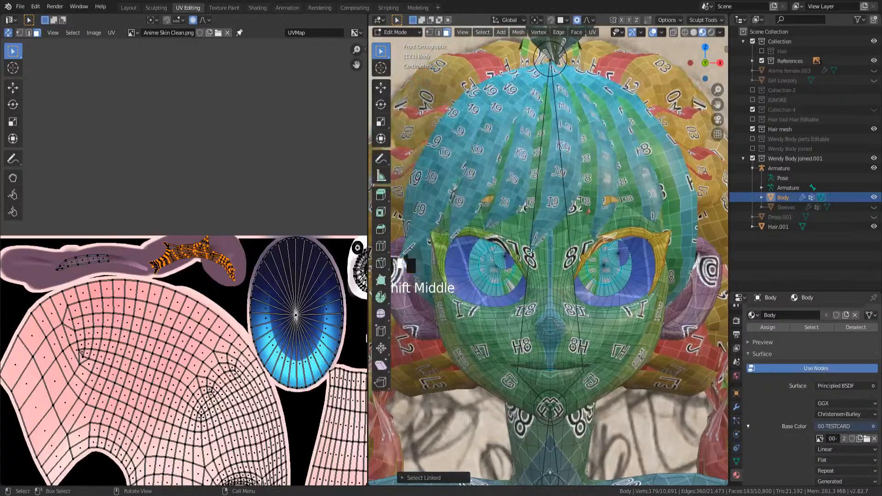
- Project the selected eyelash's UVs from the front view and move the island to the empty space above the texture
left_click(593, 32)
left_click(624, 144)
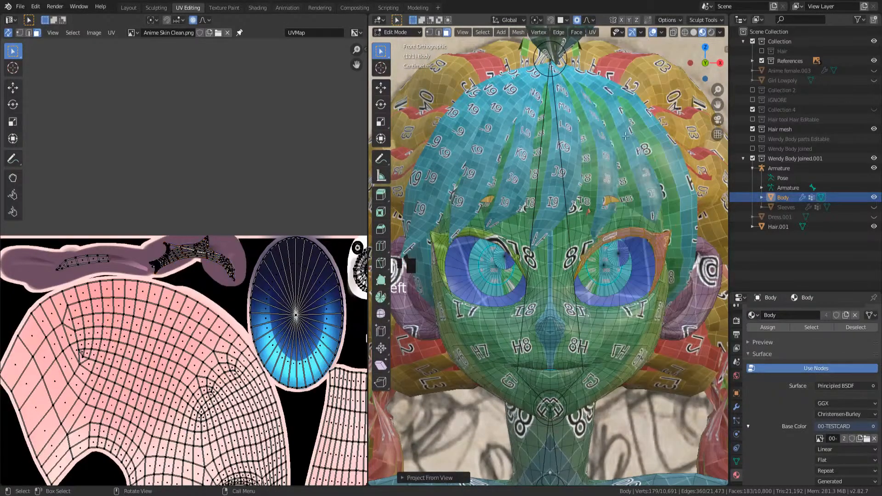
scroll(321, 271, "down", 3)
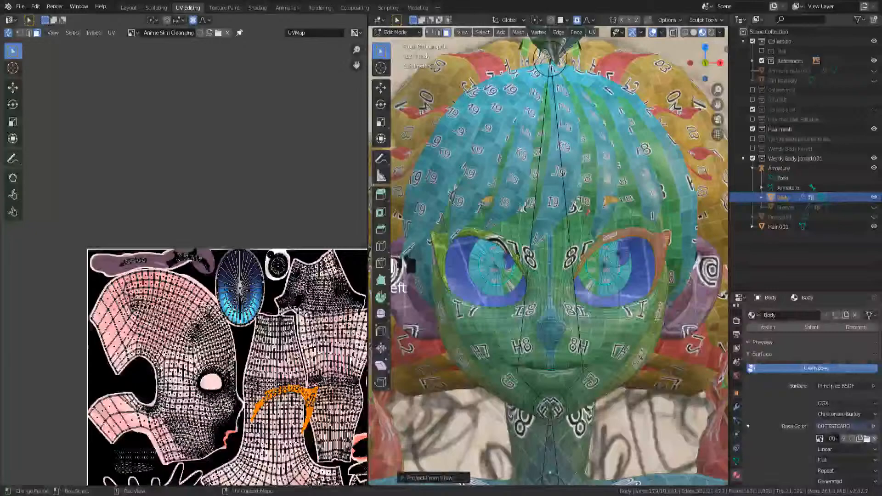
key("g")
left_click(191, 173)
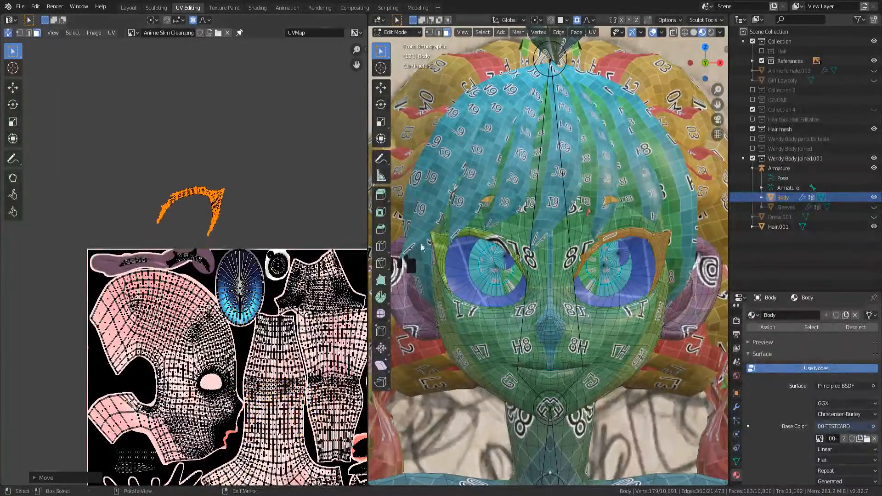
- Select the other eye's linked eyelash mesh, project its UVs from the front view and move the island beside the first one
left_click(484, 236)
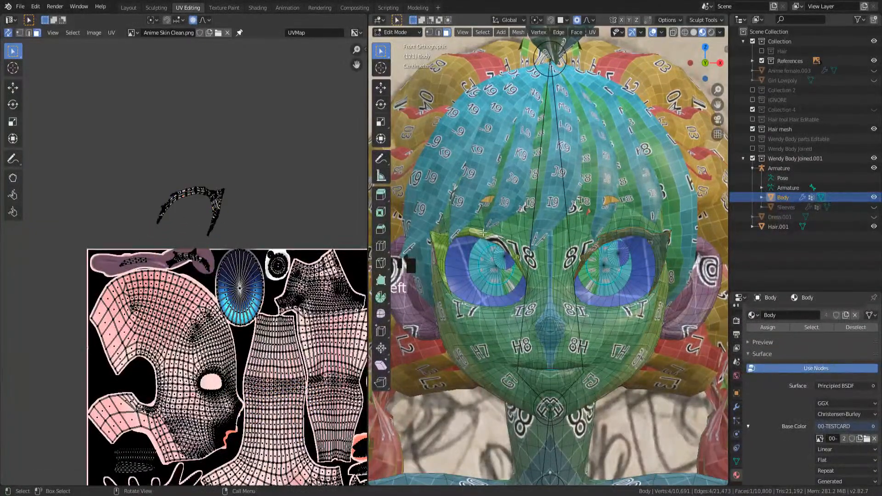
left_click(592, 32)
left_click(616, 134)
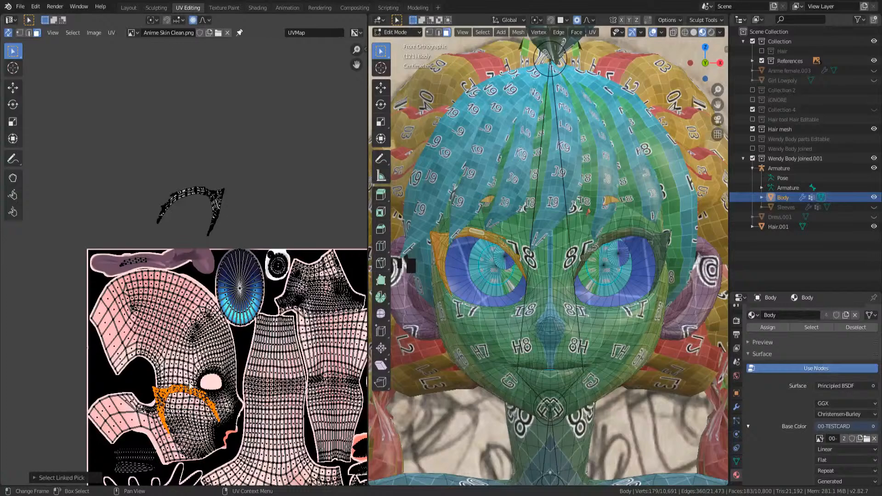
key("g")
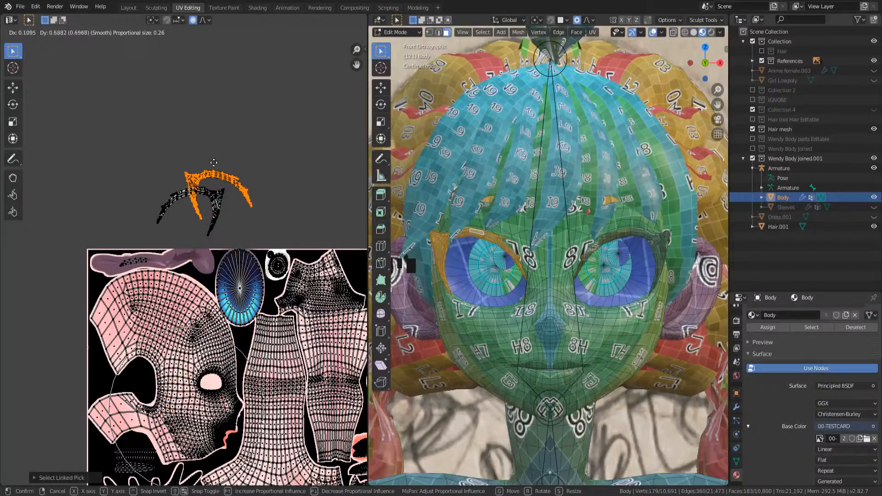
left_click(191, 153)
- Mirror the second eyelash island horizontally and stack it over the first so their outlines match
right_click(191, 154)
left_click(167, 210)
scroll(195, 136, "up", 6)
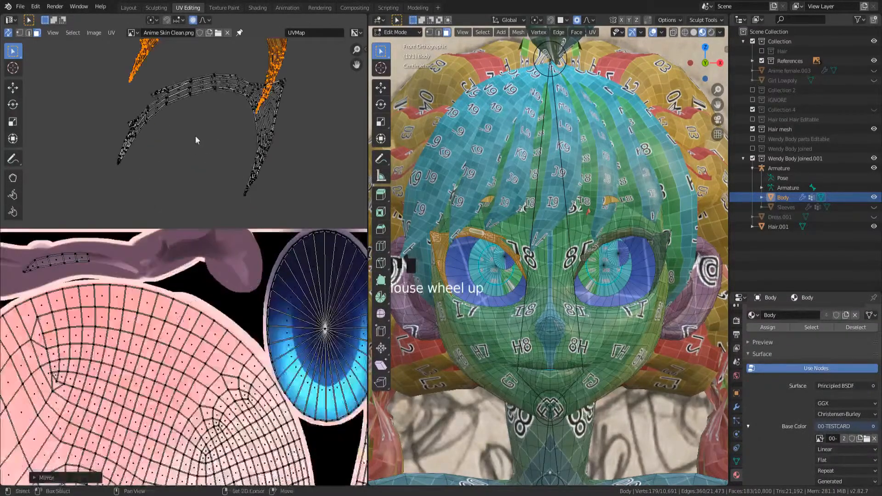
key("g")
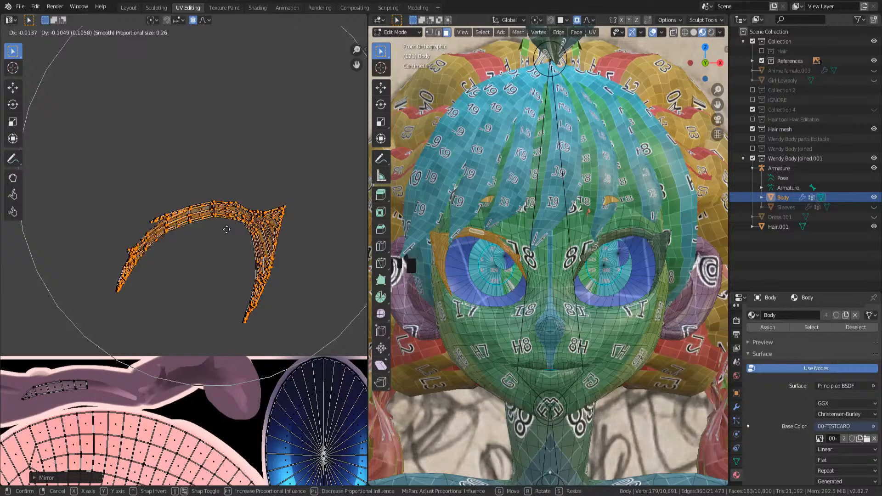
left_click(226, 232)
scroll(249, 208, "up", 6)
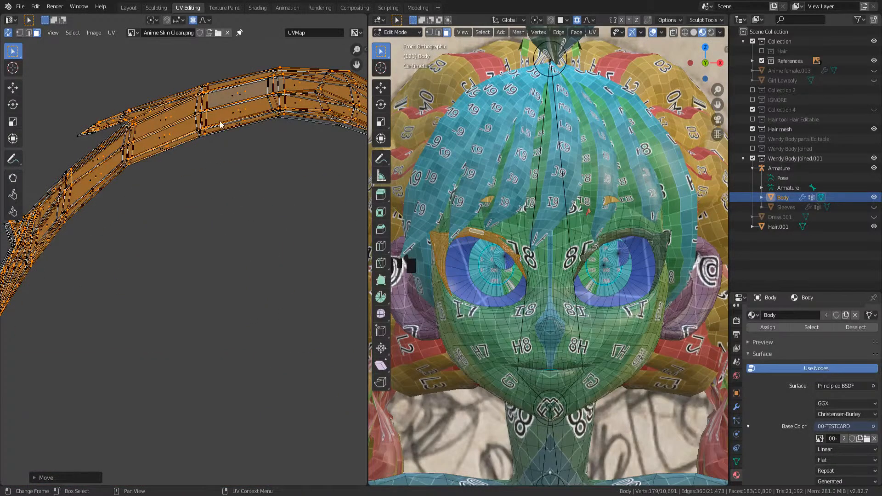
key("g")
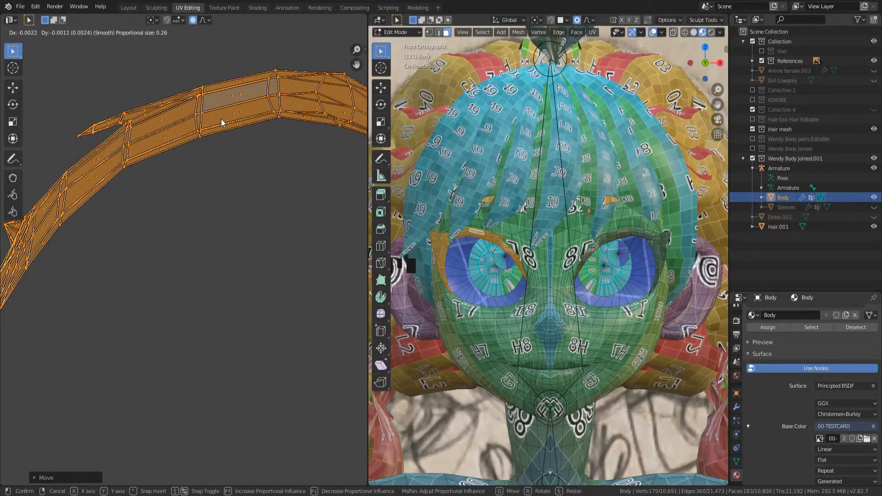
left_click(221, 120)
- Select both stacked eyelash islands, move them onto the painted eyelash area and scale them down
scroll(167, 179, "down", 8)
left_click_drag(86, 144, 295, 309)
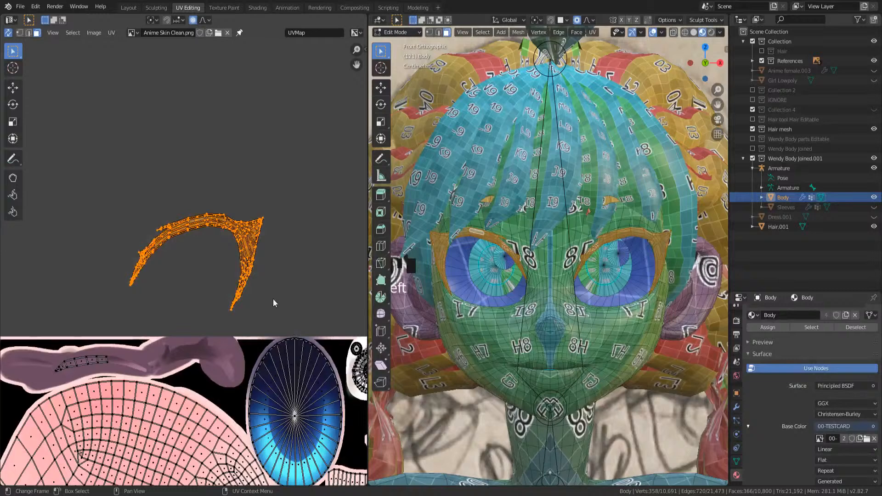
scroll(275, 289, "up", 2)
key("g")
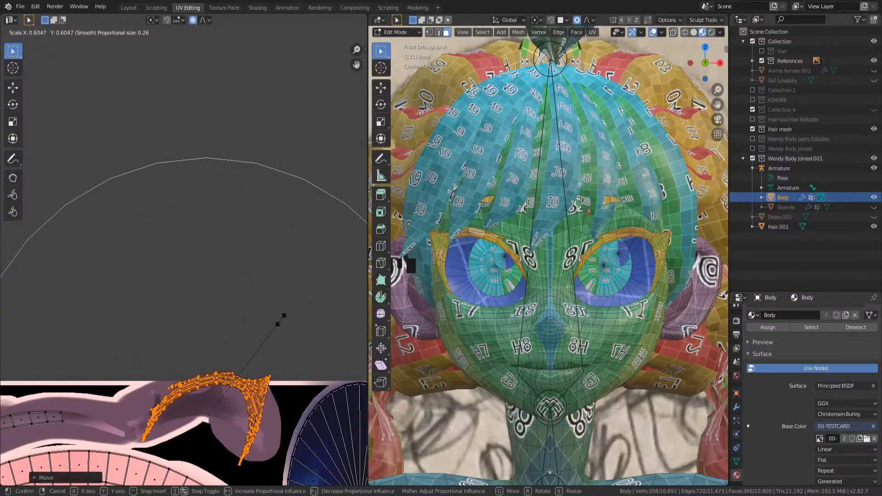
left_click(278, 329)
scroll(274, 335, "up", 3)
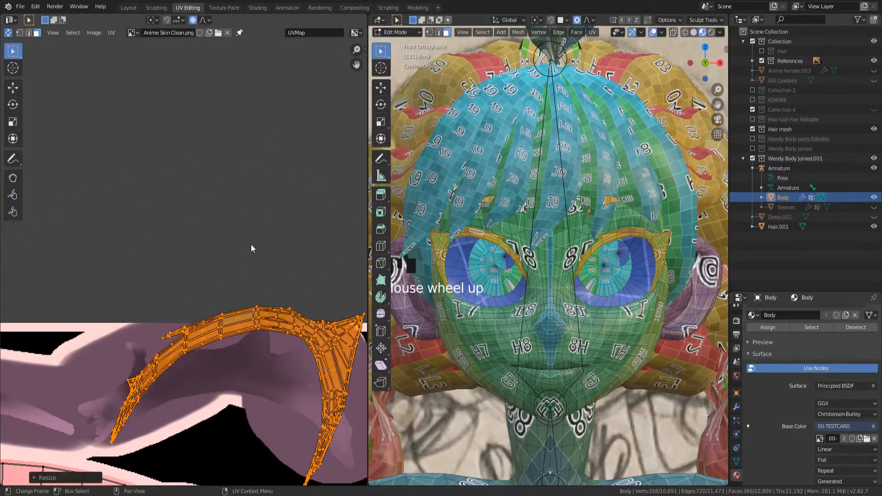
key("s")
left_click(250, 257)
key("ctrl+z")
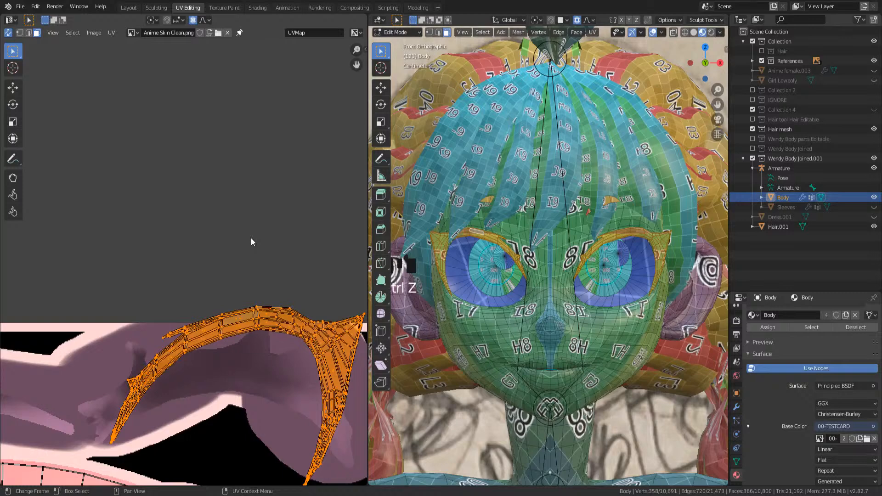
- Flatten the stacked eyelash islands along Y and reposition them inside the painted eyelash shape
key("s")
key("x")
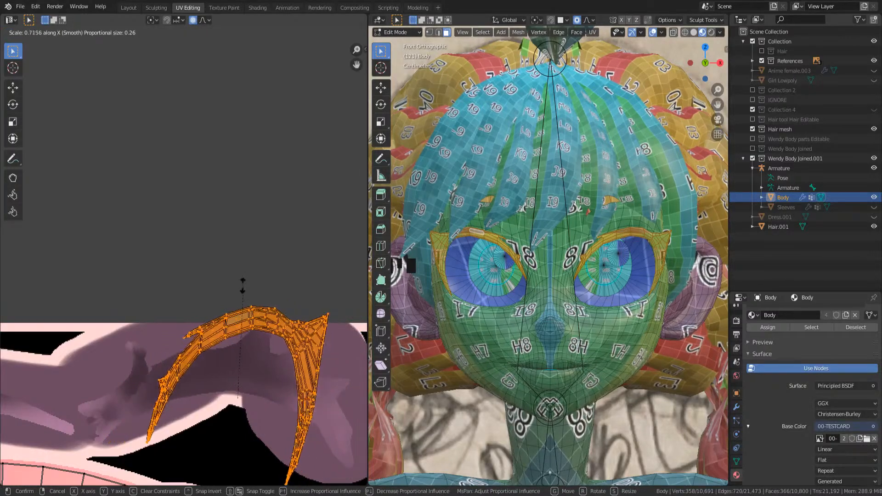
key("y")
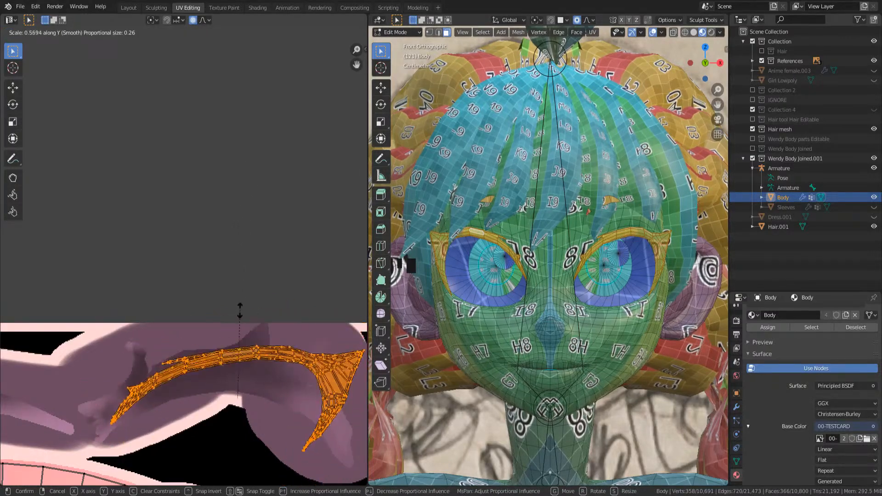
key("g")
left_click(242, 358)
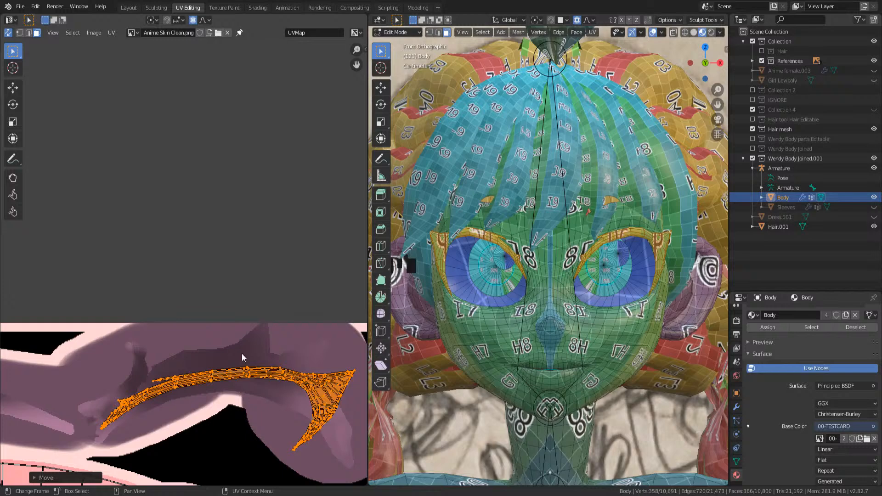
- Select the lower outer tip of the eyelash islands and move it outward using a proportional size of 0.04
middle_click_drag(242, 354, 211, 242)
left_click_drag(288, 379, 289, 379)
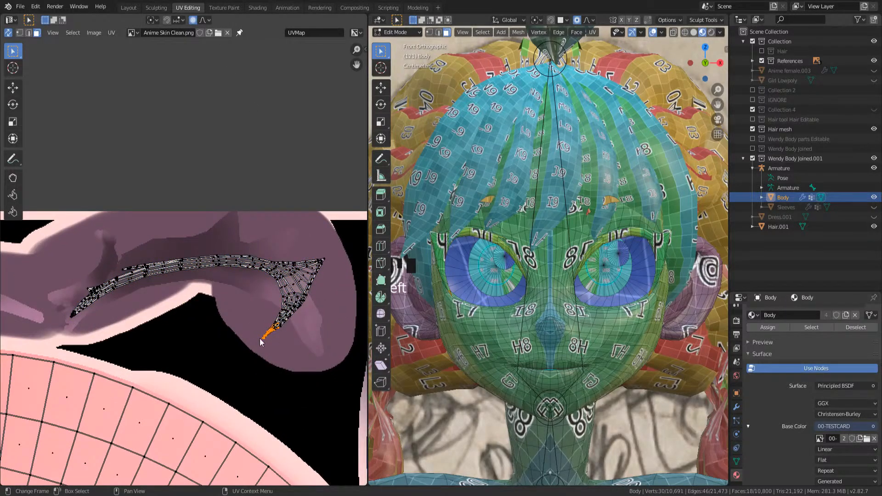
key("g")
scroll(287, 346, "down", 5)
scroll(285, 349, "up", 4)
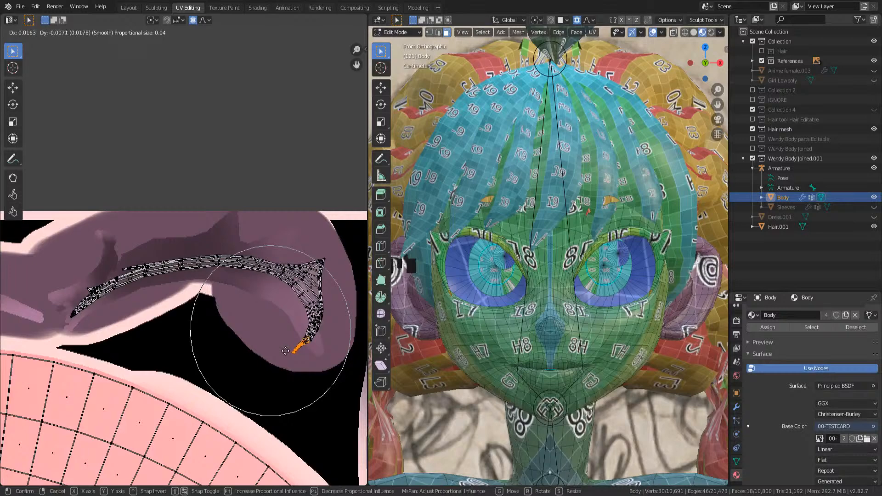
left_click(285, 350)
- Rotate and nudge the lower outer tip so it follows the painted lower lash point
key("r")
left_click(300, 399)
key("g")
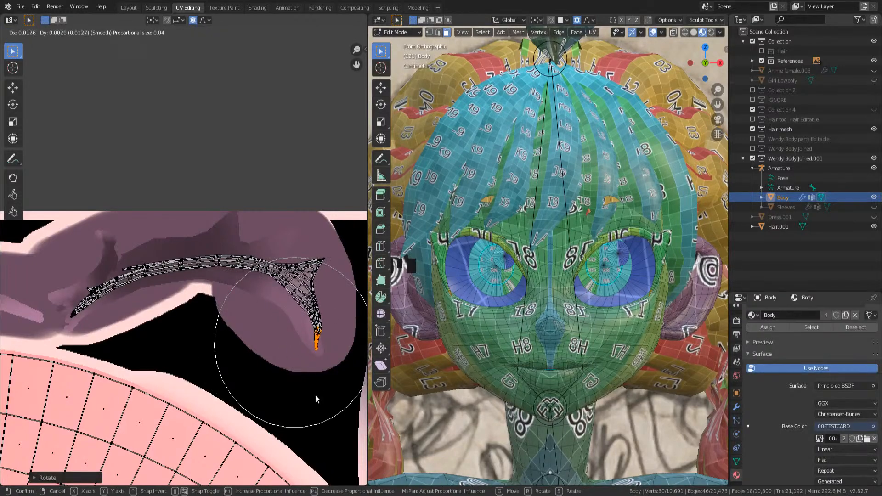
left_click(315, 397)
key("r")
left_click(315, 295)
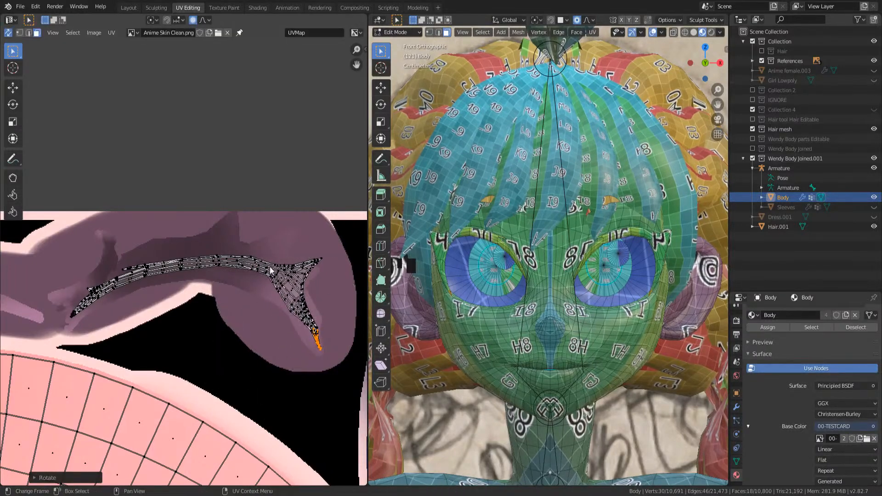
- Shift the eyelash's outer corner junction inward, and move its upper outer tip up and inward with proportional editing
key("g")
left_click(263, 294)
left_click_drag(337, 269, 337, 269)
key("g")
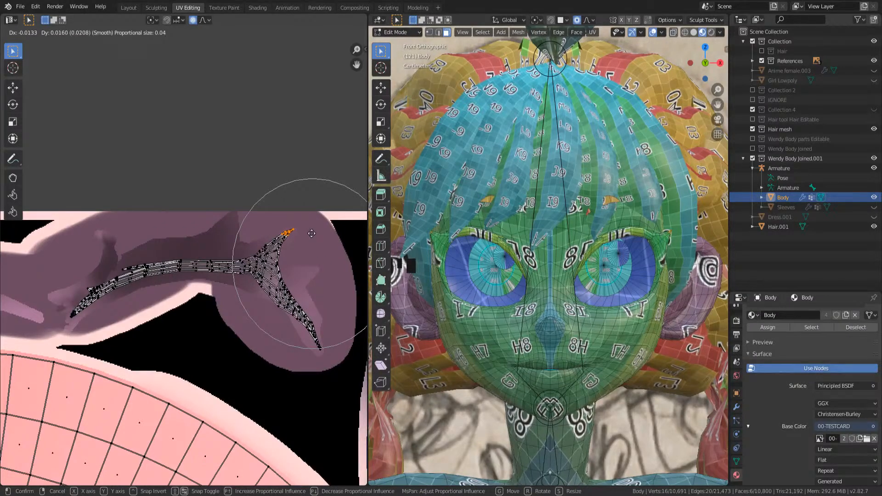
left_click(310, 247)
- Select sections of the eyelash band beside the outer corner and shift them toward the inner end of the painted lash
left_click_drag(188, 216, 237, 282)
key("g")
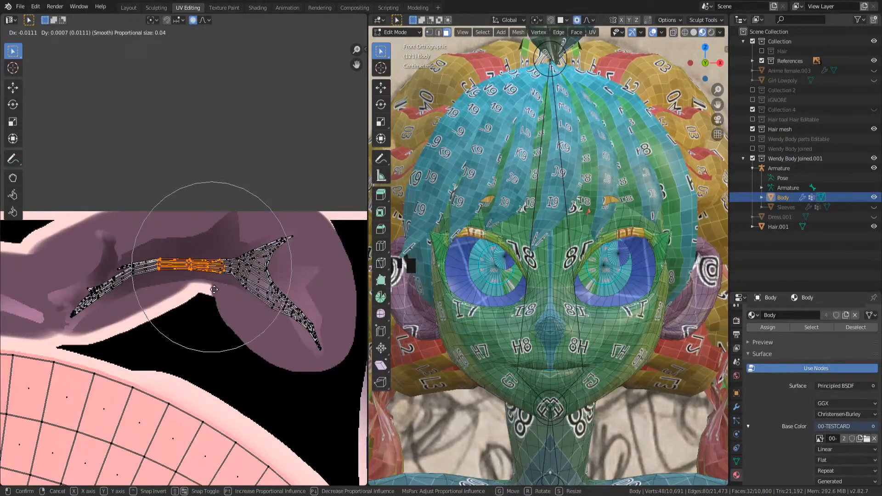
left_click(206, 258)
left_click_drag(209, 246, 229, 277, "shift")
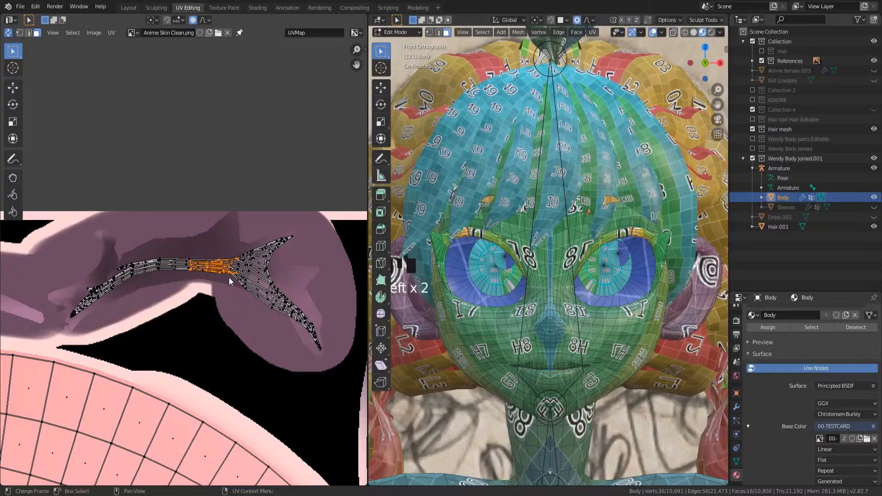
key("g")
left_click(218, 276)
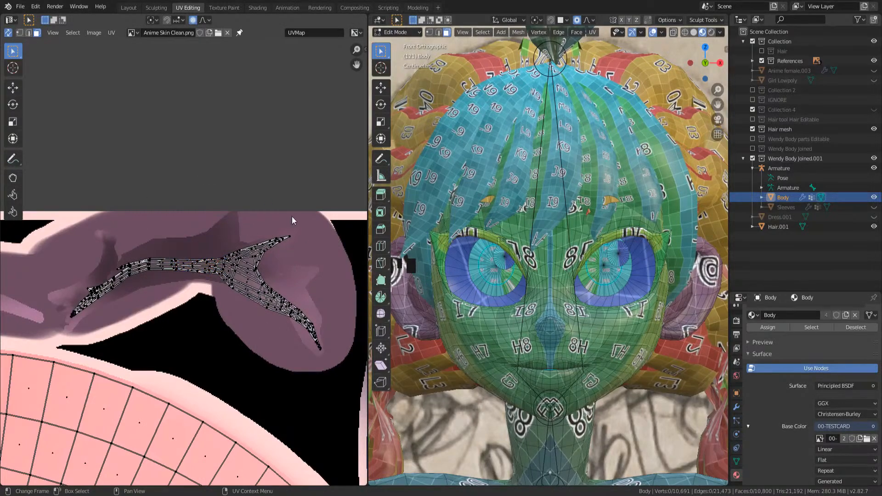
- Move the eyelash's upper outer tip up and inward, rotating it upright, using a proportional size of 0.04
key("g")
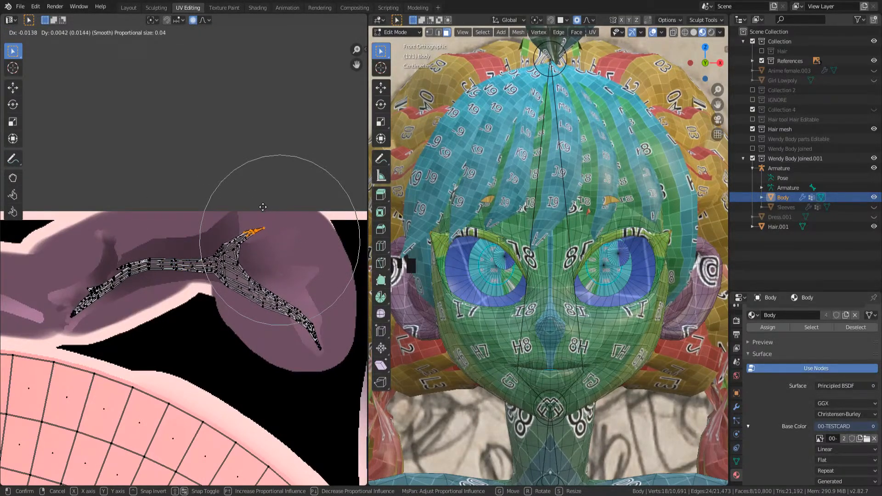
left_click(267, 208)
key("r")
left_click(251, 193)
key("g")
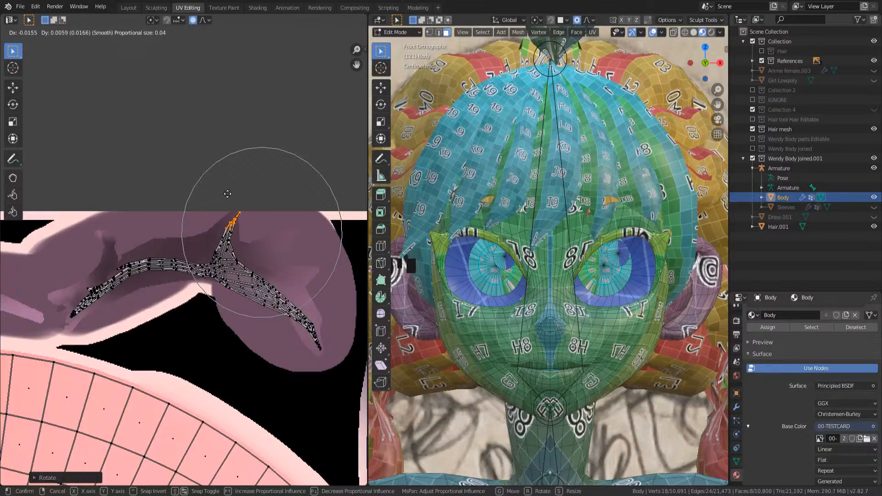
left_click(237, 203)
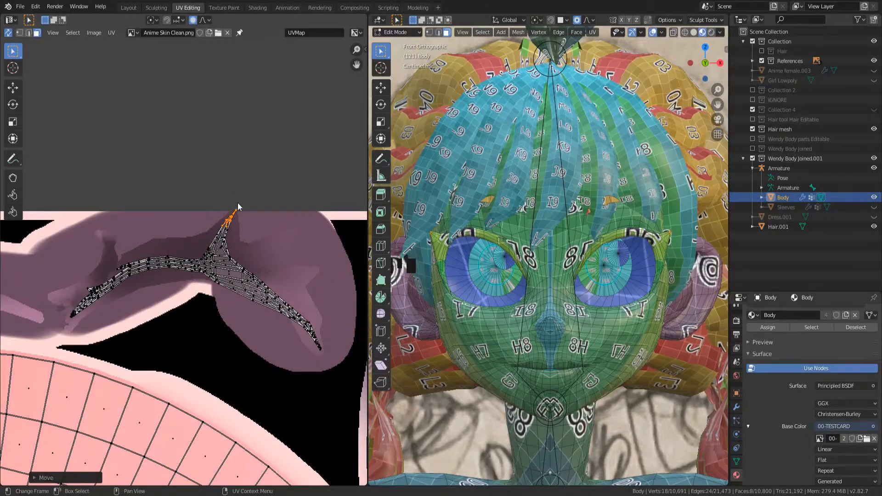
- Fine-tune the upper outer lash tip within the painted spike using a proportional size of 0.03
scroll(248, 230, "up", 2)
key("g")
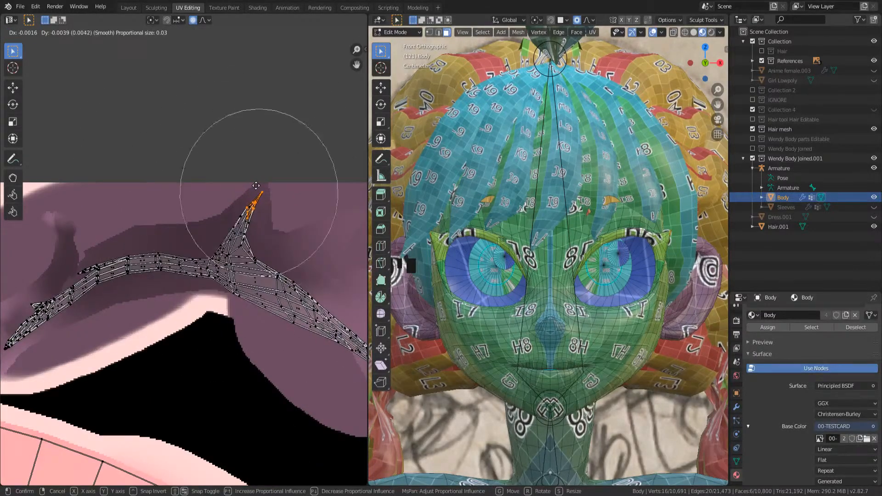
left_click(252, 189)
scroll(219, 261, "down", 2)
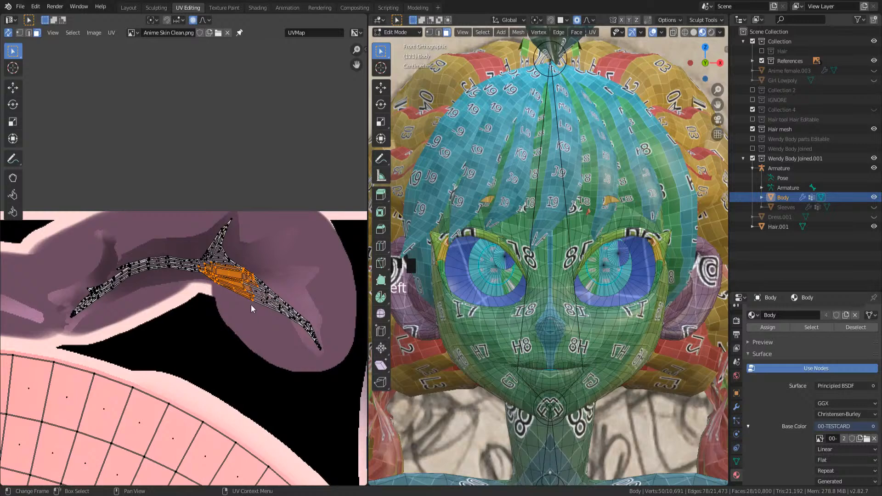
- Move the lash sections between the outer corner and lower outer tip so they follow the painted curve
key("g")
left_click(237, 284)
left_click_drag(239, 286, 300, 315)
key("g")
left_click(272, 307)
key("g")
left_click(312, 319)
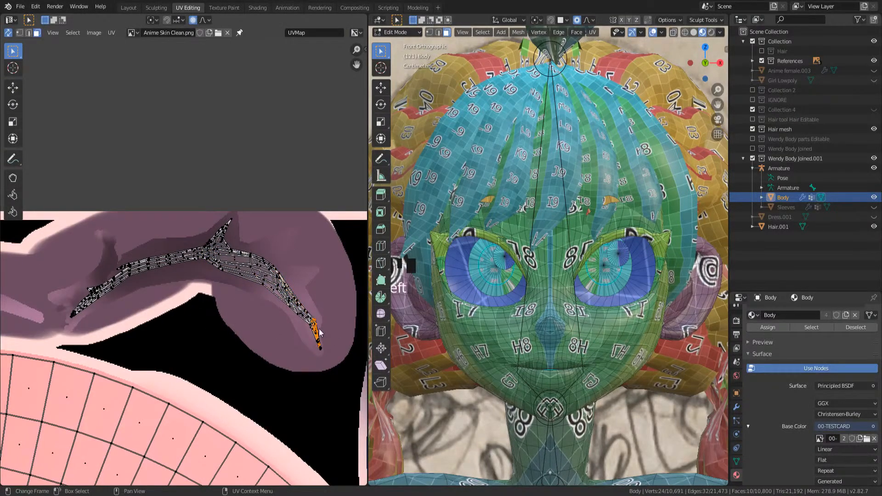
key("g")
left_click(319, 346)
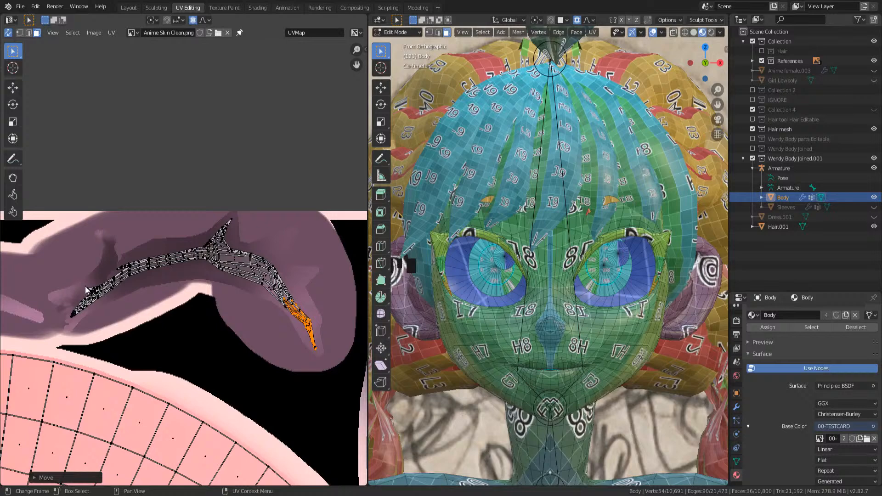
- Shift the inner sections of the eyelash band toward the painted lash's inner end with a proportional size of 0.02
scroll(110, 285, "up", 2)
left_click_drag(40, 233, 112, 323)
key("g")
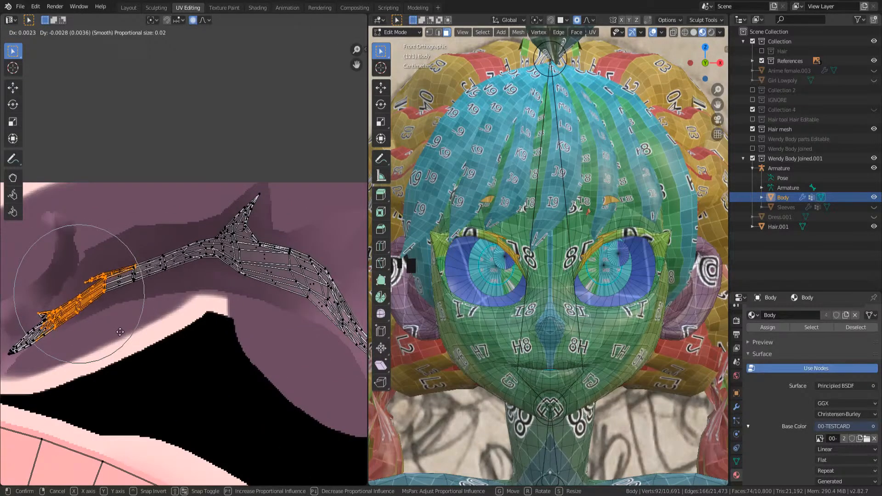
left_click(35, 297)
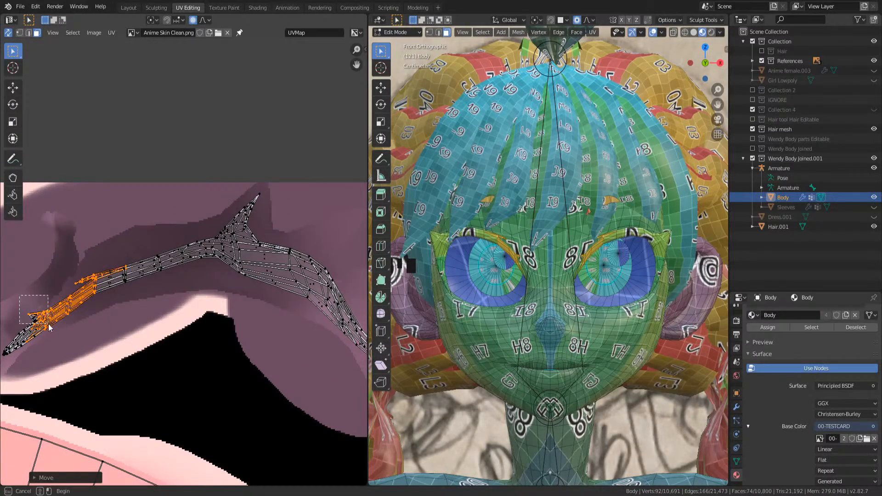
key("g")
left_click(43, 316)
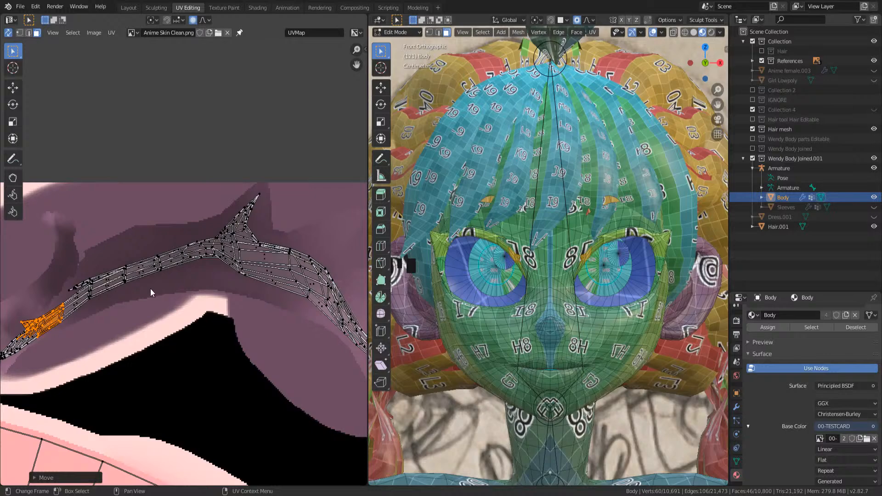
- Return the body to Object Mode and save the file
key("Tab")
scroll(155, 267, "down", 3)
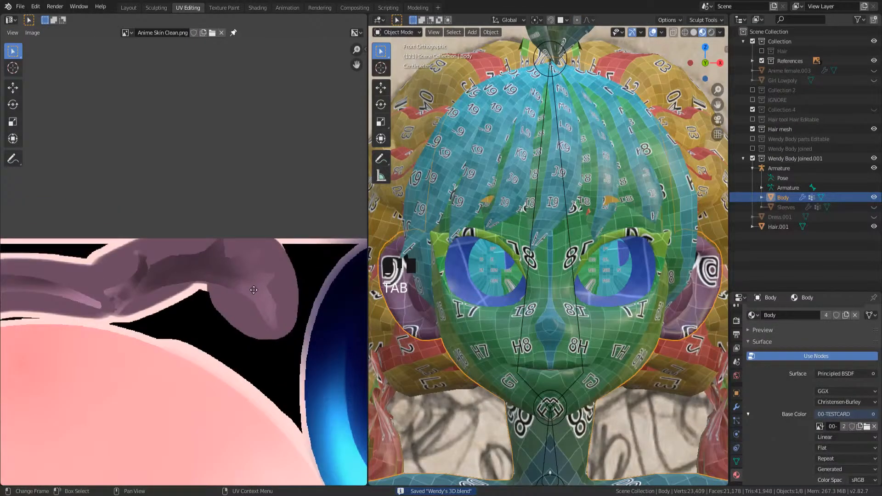
scroll(502, 291, "down", 3)
middle_click_drag(502, 291, 528, 266, "shift")
scroll(547, 233, "down", 2)
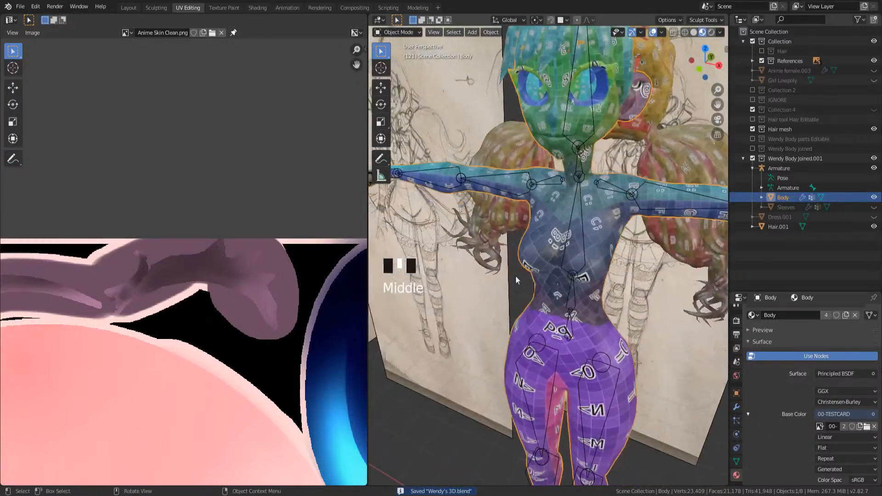
scroll(537, 257, "down", 5)
- Reopen the body in Edit Mode and examine its complete UV layout against the skin texture
key("Tab")
middle_click_drag(205, 409, 220, 165)
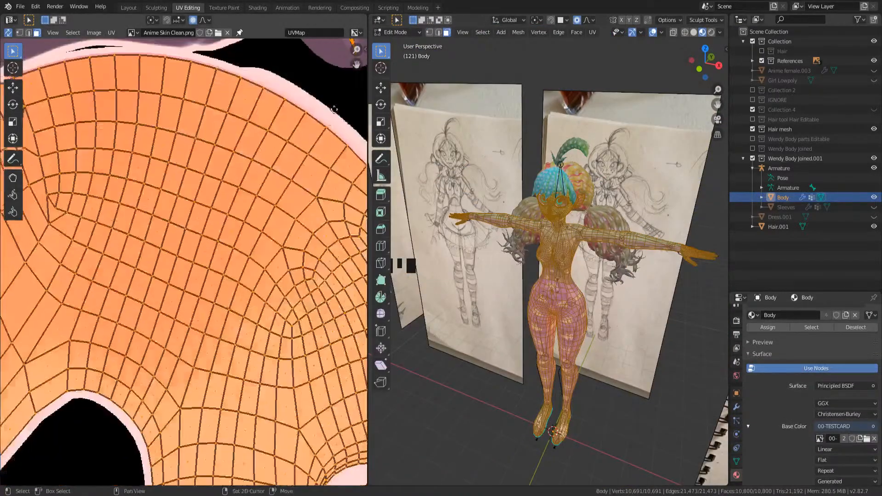
scroll(220, 255, "down", 5)
middle_click_drag(232, 252, 282, 80)
scroll(283, 80, "up", 1)
scroll(183, 262, "up", 2)
middle_click_drag(186, 320, 163, 255)
scroll(163, 255, "down", 3)
middle_click_drag(256, 269, 170, 364)
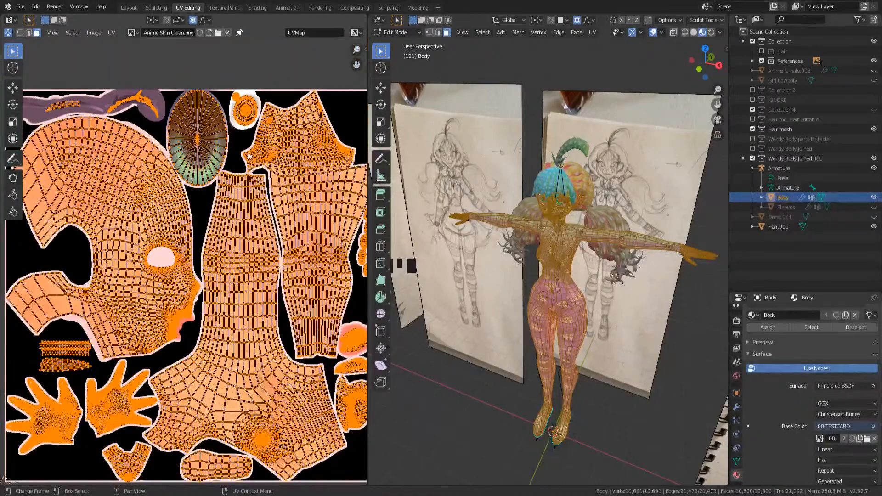
middle_click_drag(597, 215, 633, 214)
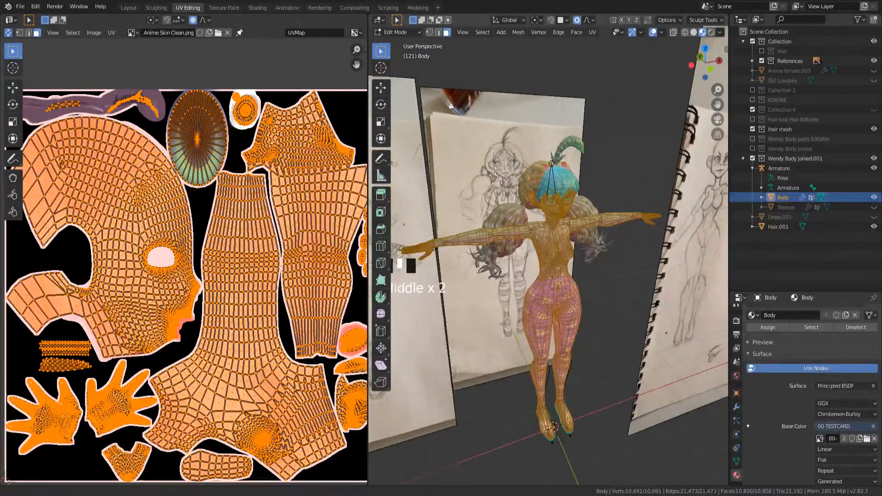
middle_click_drag(495, 171, 546, 359, "shift")
- Select a couple of faces in the oval iris island in the UV layout
scroll(546, 359, "up", 3)
scroll(202, 165, "up", 1)
middle_click_drag(199, 161, 207, 308)
scroll(209, 257, "up", 3)
middle_click_drag(218, 211, 203, 219)
left_click_drag(202, 219, 262, 313)
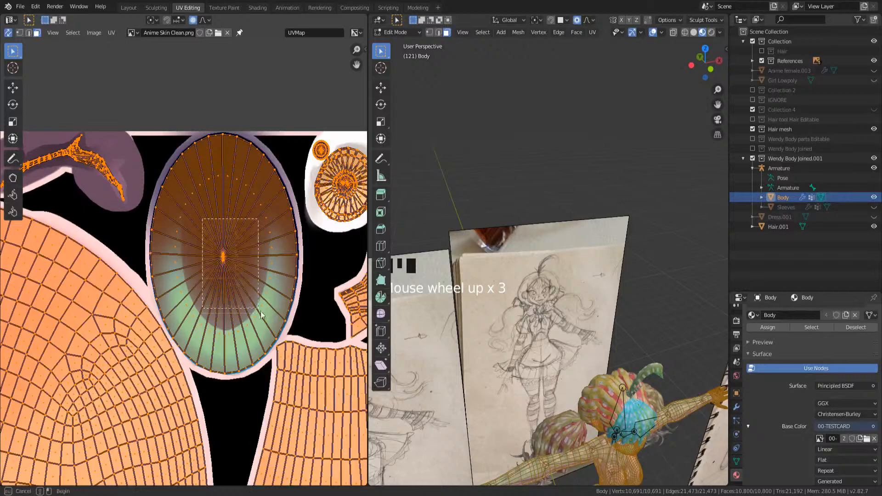
left_click(261, 314)
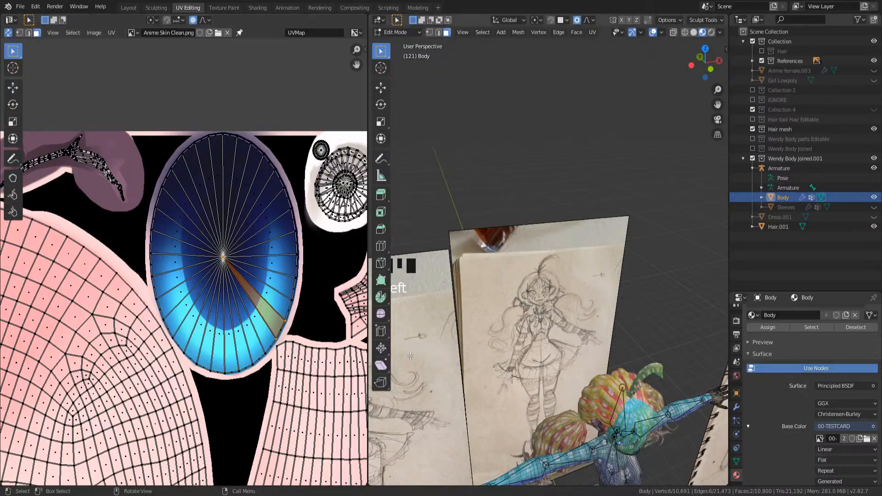
- Select the linked iris meshes of both eyes in front view
middle_click_drag(538, 280, 490, 298)
middle_click_drag(489, 298, 491, 196, "shift")
key("KP_1")
scroll(549, 250, "up", 15)
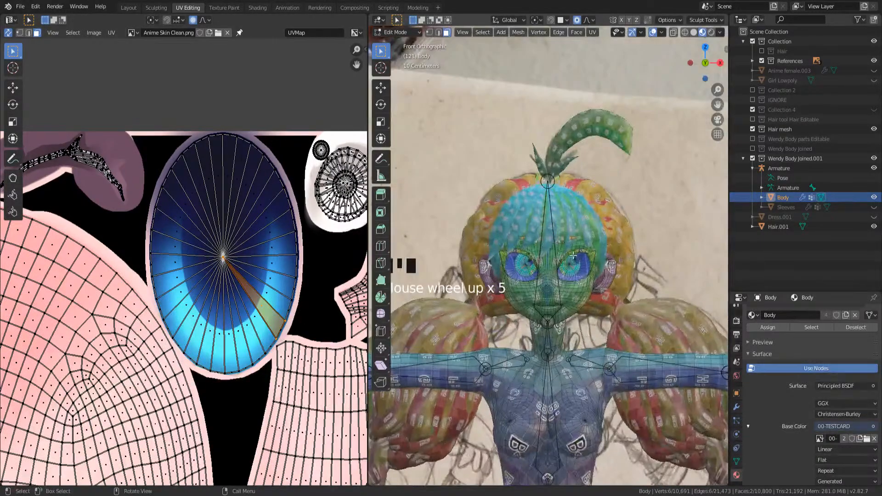
left_click(568, 233)
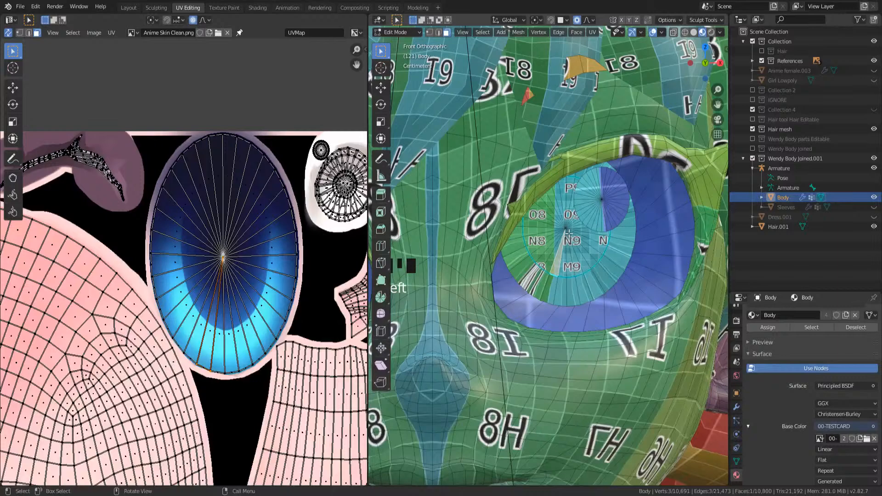
key("l")
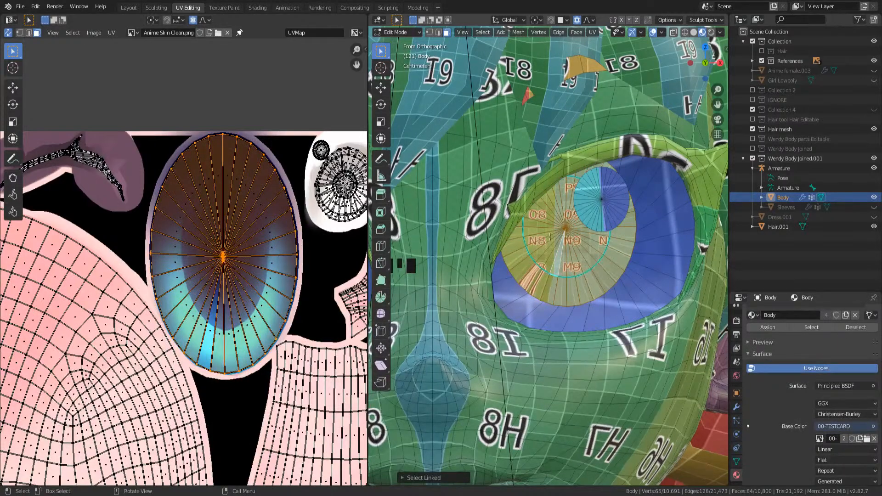
scroll(550, 236, "down", 2)
key("l")
middle_click_drag(494, 169, 522, 193, "shift")
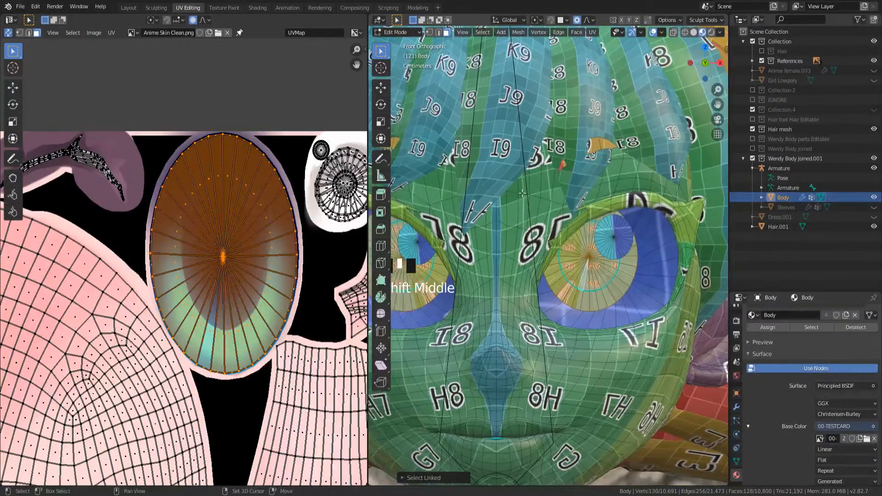
- Unwrap the two selected irises with Project From View from the front, undoing any accidental selection change
left_click(593, 40)
left_click(594, 34)
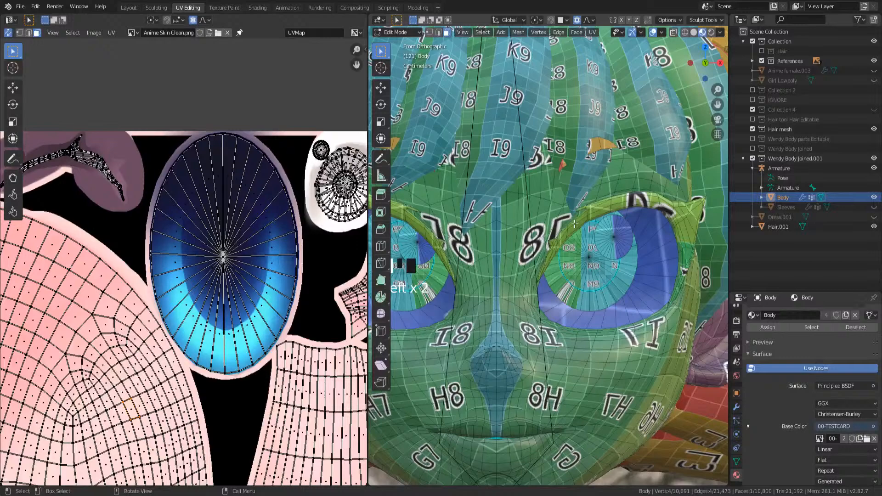
key("ctrl+z")
left_click(592, 32)
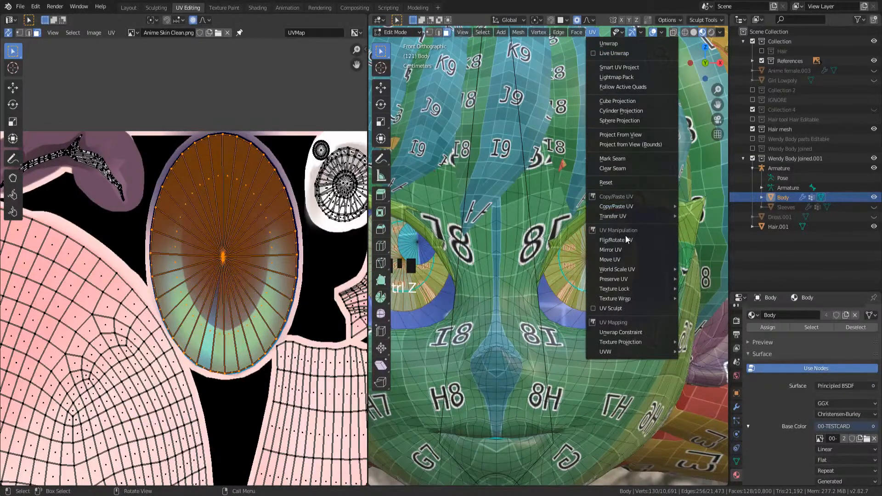
left_click(624, 135)
scroll(223, 331, "down", 5)
scroll(222, 331, "up", 5)
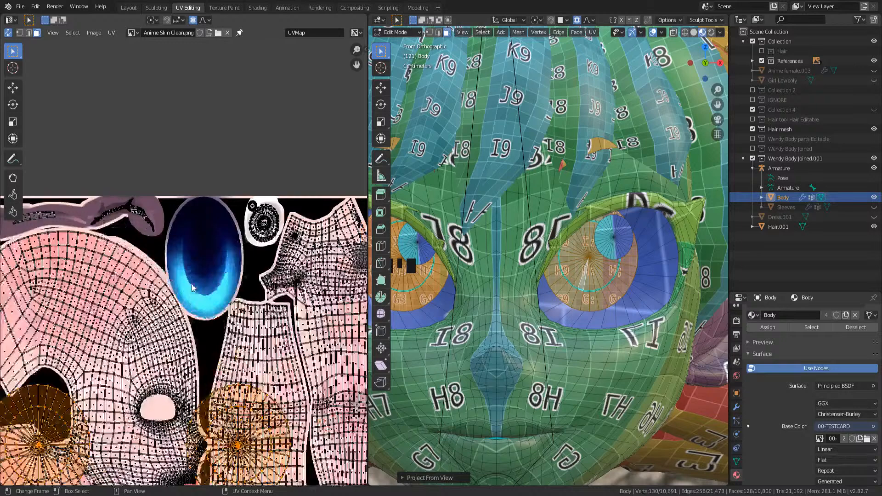
- Move both projected iris islands above the texture and scale them down
key("g")
left_click(239, 135)
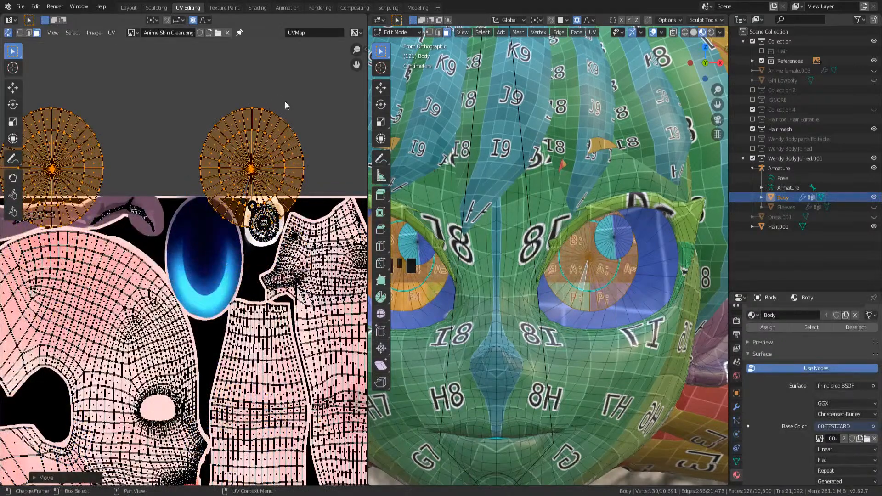
key("s")
left_click(226, 141)
scroll(202, 156, "up", 2)
middle_click_drag(198, 159, 232, 242)
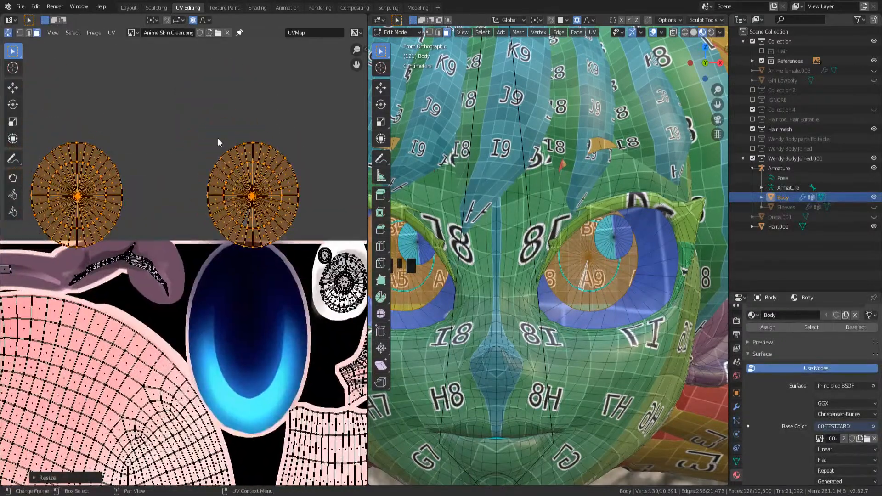
- Select one iris island and move it onto the other one
left_click_drag(209, 129, 313, 264)
left_click_drag(196, 114, 304, 258)
key("g")
left_click(123, 195)
middle_click_drag(123, 193, 241, 234)
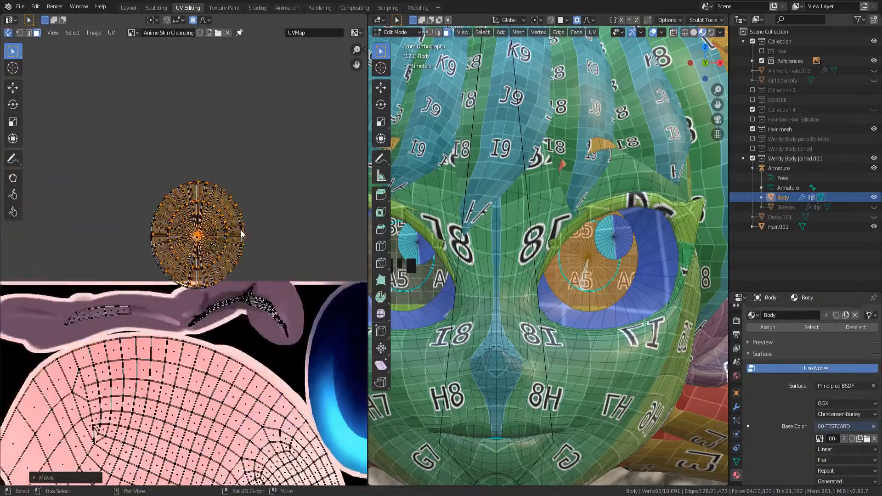
- Nudge the selected iris island until its centre and spokes line up with the island beneath
scroll(242, 234, "up", 6)
key("g")
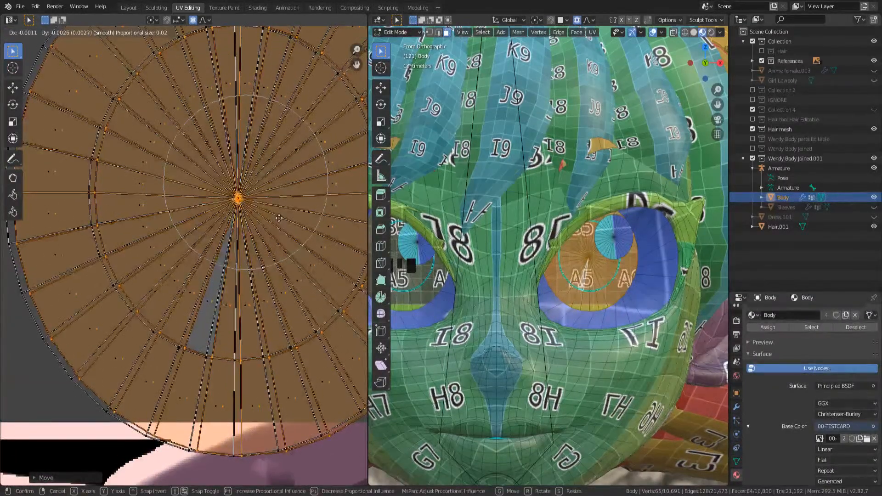
left_click(277, 218)
scroll(276, 219, "down", 1)
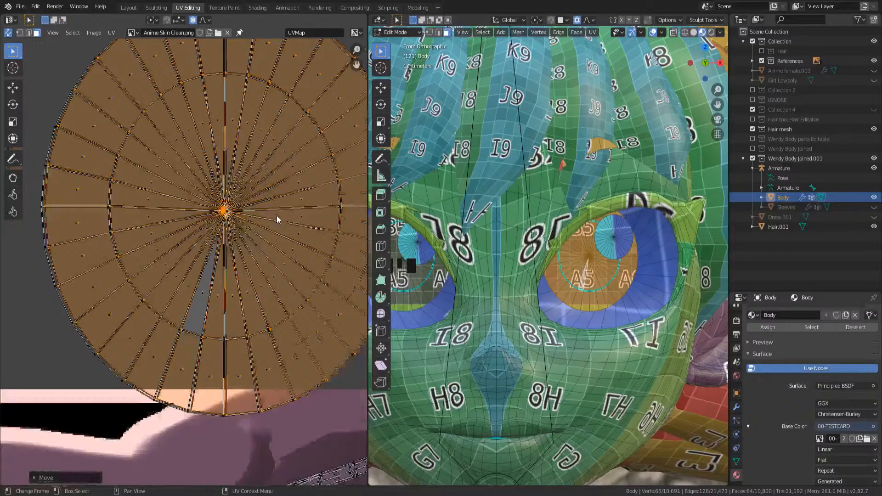
middle_click_drag(286, 208, 275, 218)
key("g")
left_click(276, 218)
scroll(275, 217, "down", 5)
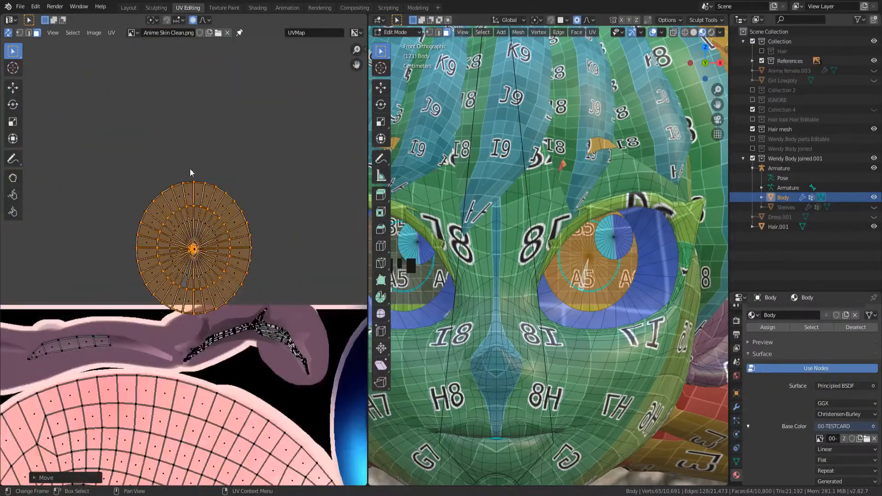
- Select both stacked iris islands and move them together over the painted blue iris
left_click_drag(118, 141, 270, 328)
left_click_drag(225, 306, 282, 336)
key("g")
scroll(327, 276, "up", 3)
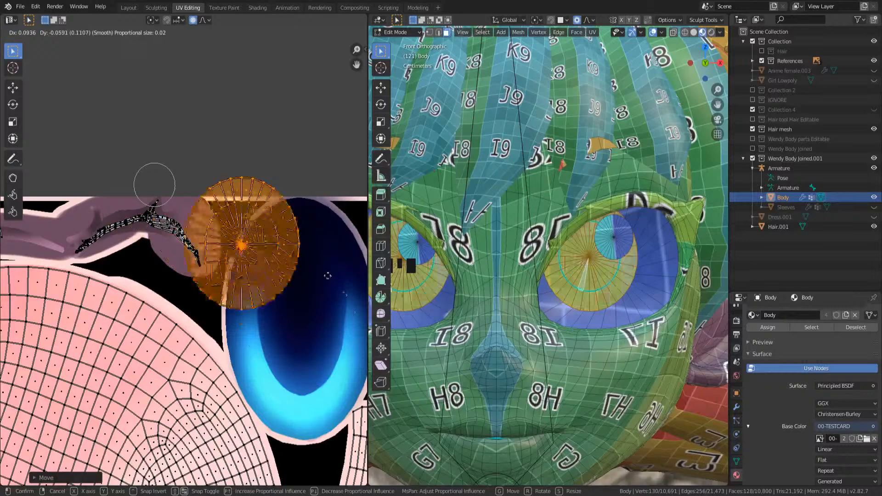
left_click(365, 301)
middle_click_drag(364, 301, 282, 257, "shift")
- Enlarge the stacked iris islands and reposition them over the painted iris
key("s")
left_click(328, 249)
key("g")
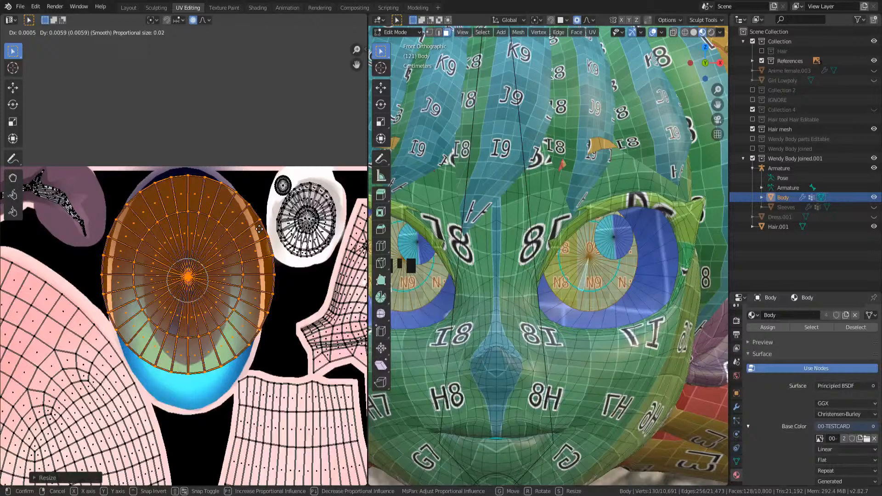
left_click(263, 231)
key("g")
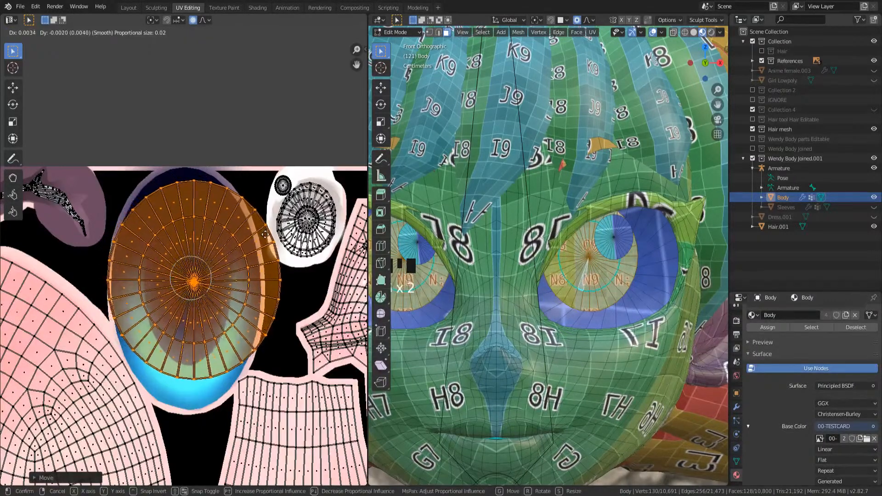
left_click(265, 234)
- Enlarge the stacked iris islands a little more and nudge them into place over the painted iris
key("s")
left_click(269, 229)
key("g")
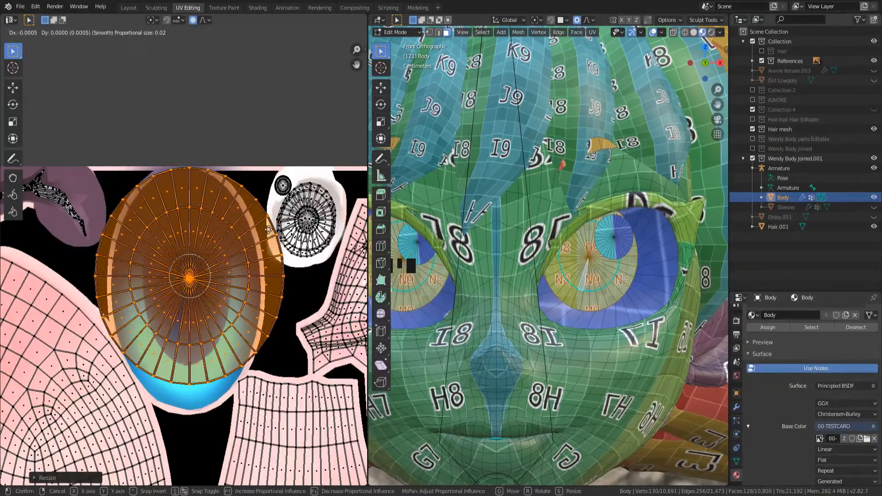
left_click(254, 239)
- Remove double UVs on the stacked iris islands with a merge distance of 0.010
right_click(233, 258)
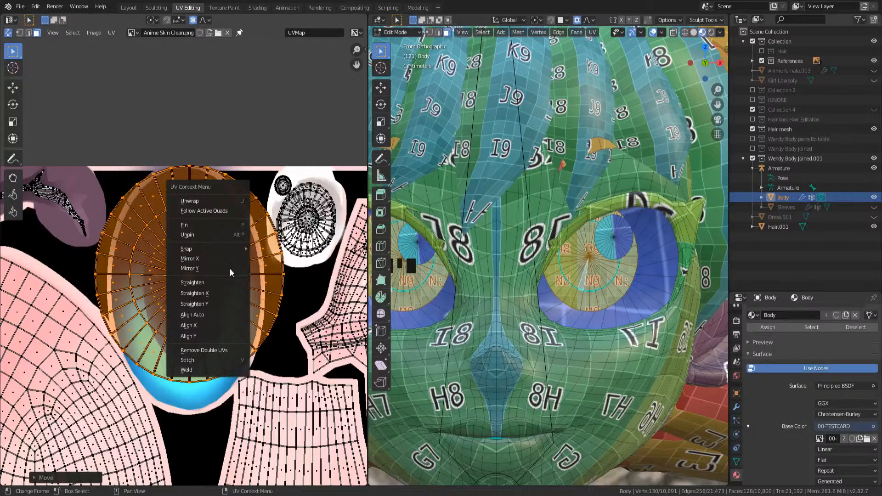
left_click(206, 354)
left_click(38, 477)
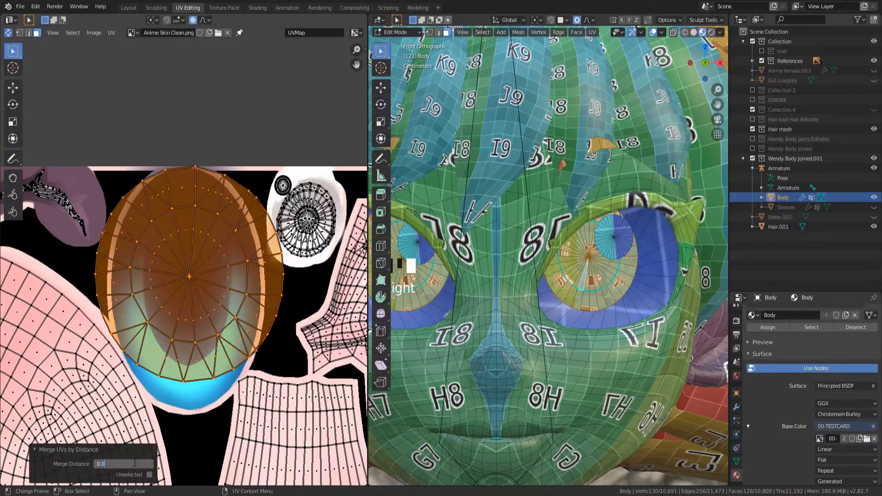
key("Return")
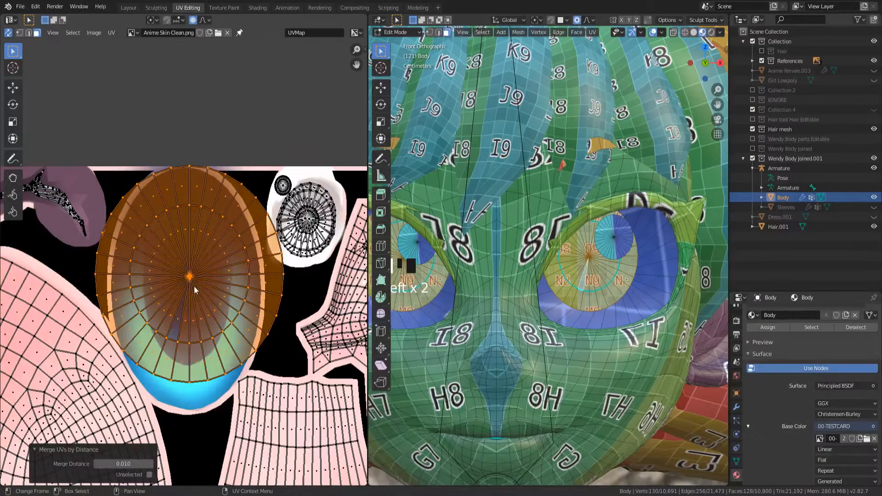
key("Tab")
key("Tab")
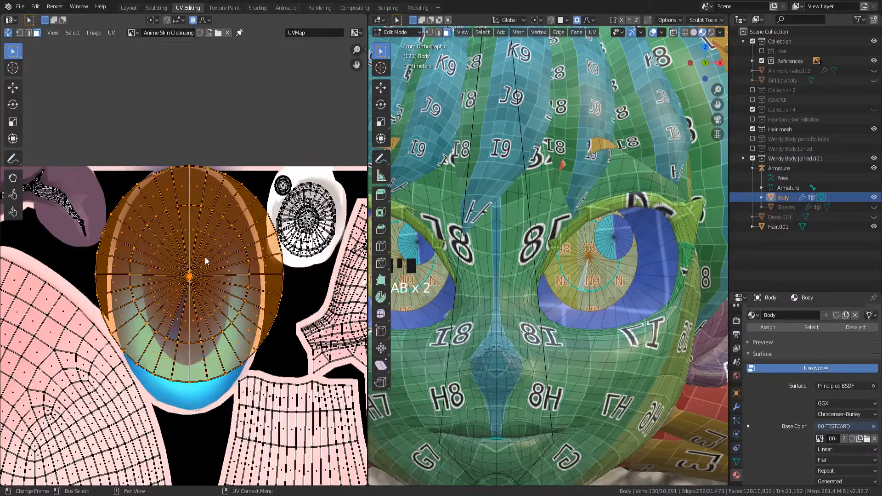
- Fine-tune the position of the stacked iris islands over the painted blue iris and save the file
key("g")
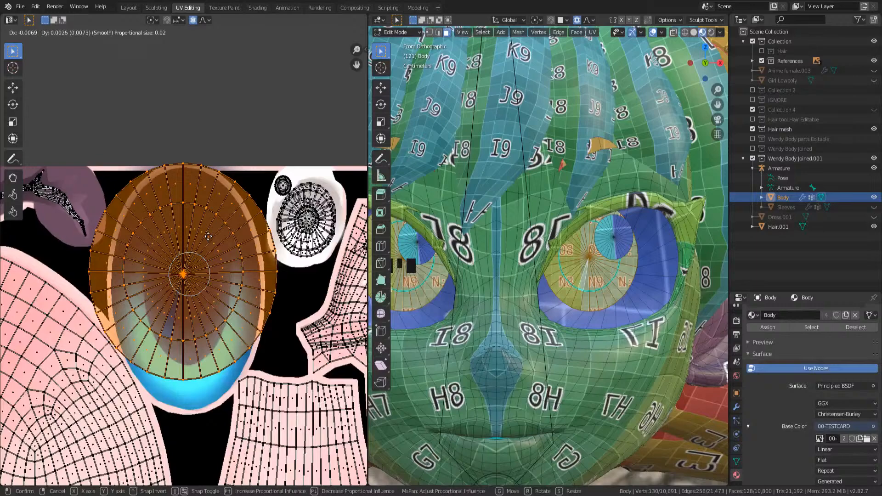
left_click(210, 242)
middle_click_drag(234, 239, 231, 221)
key("s")
left_click(241, 172)
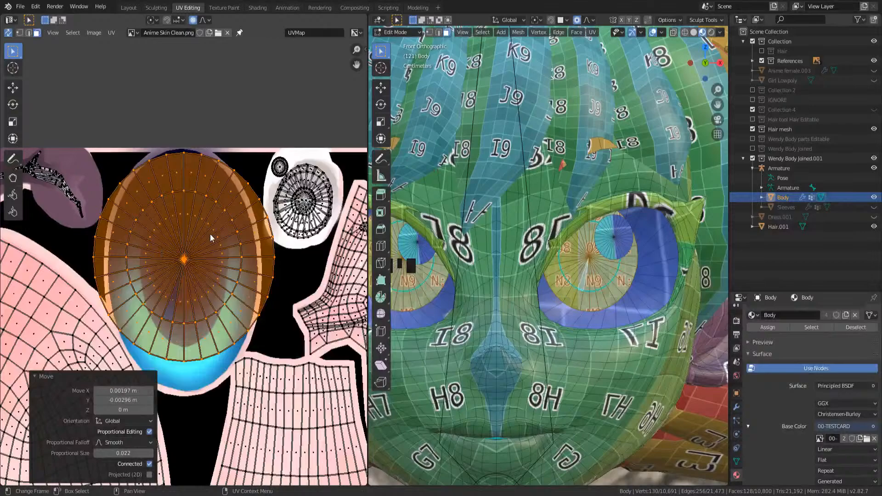
key("Tab")
key("Tab")
scroll(550, 273, "down", 5)
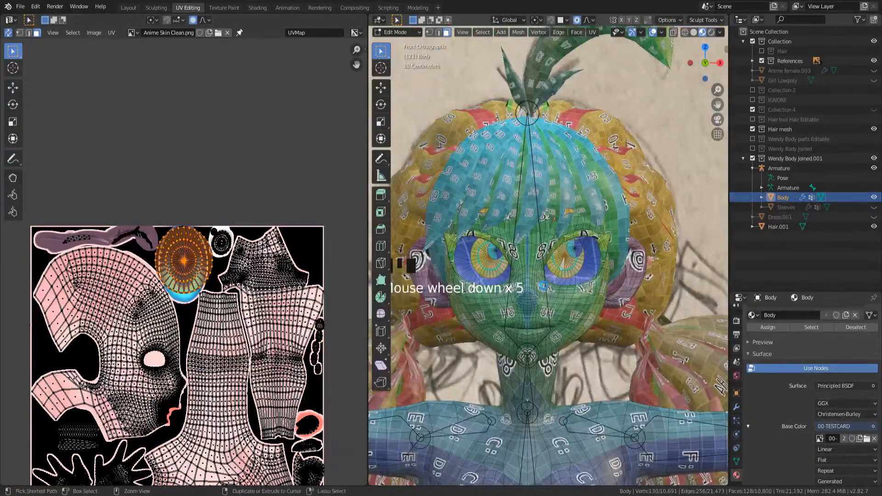
key("ctrl+s")
- Examine the eyes up close, the complete body UV layout, and the whole character from the front
scroll(551, 273, "up", 3)
scroll(551, 273, "up", 5)
scroll(550, 273, "down", 3)
middle_click_drag(550, 272, 610, 256, "shift")
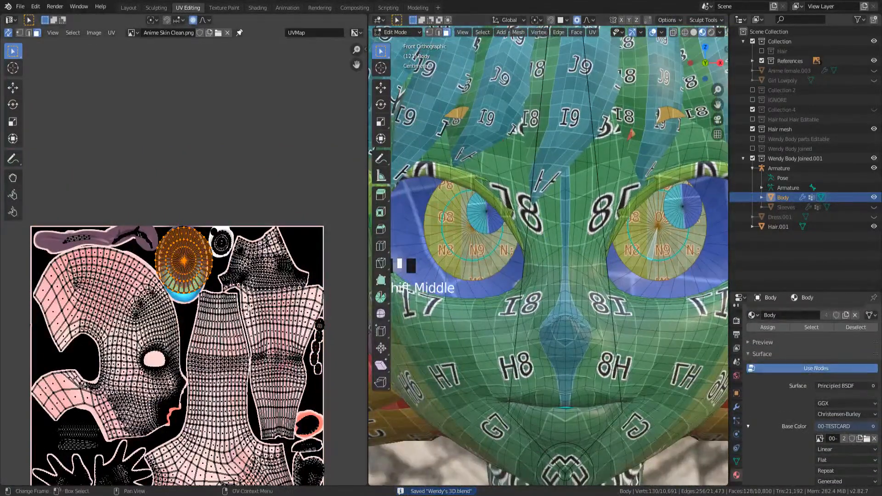
scroll(197, 363, "down", 1)
middle_click_drag(197, 363, 171, 245)
scroll(185, 252, "up", 2)
scroll(568, 332, "down", 4)
middle_click_drag(568, 331, 552, 316)
scroll(557, 341, "down", 8)
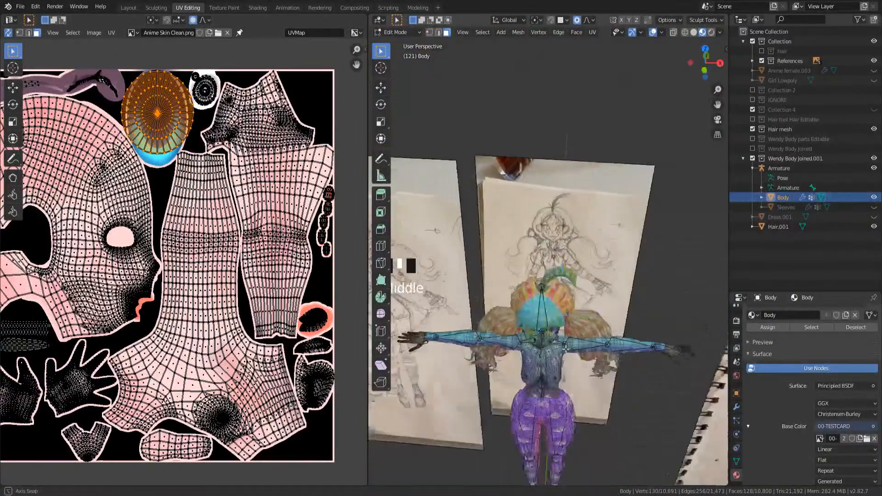
key("KP_1")
scroll(550, 296, "up", 4)
- Save the file, unhide the Sleeves object and select it
key("ctrl+s")
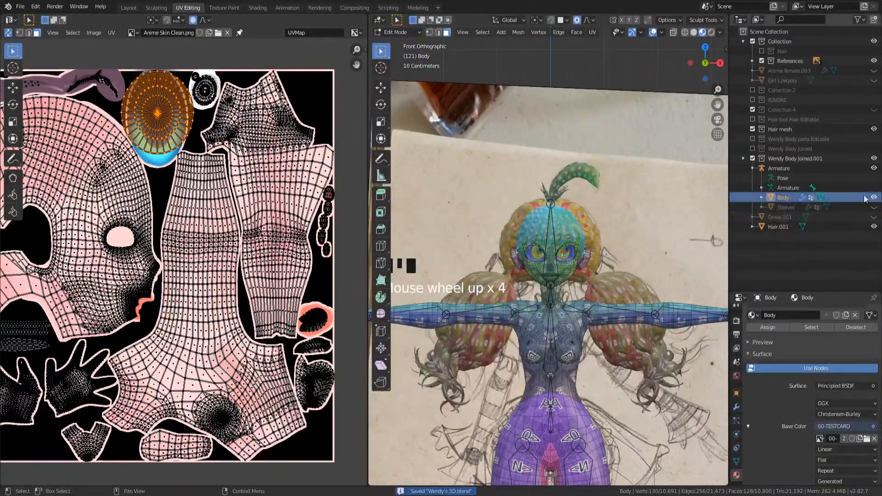
left_click(873, 207)
left_click(783, 208)
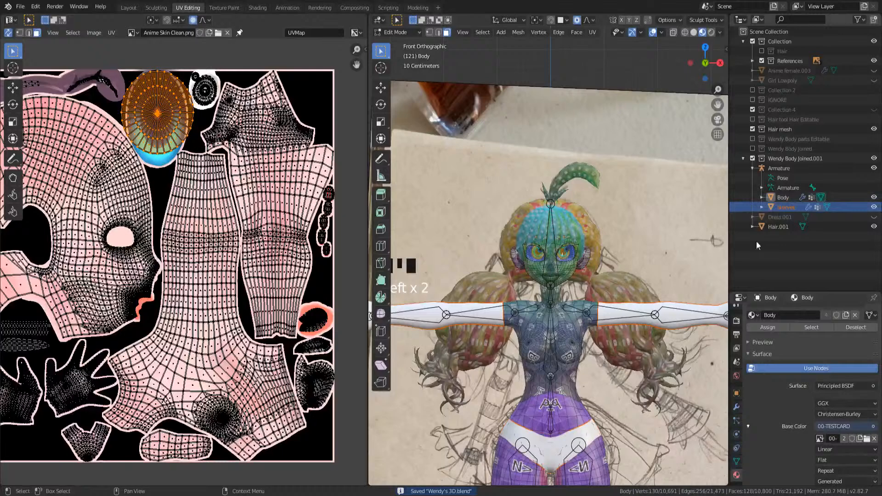
scroll(751, 367, "down", 4)
- Give the Sleeves material an Image Texture as its base colour, using the 00-TESTCARD image
left_click(736, 407)
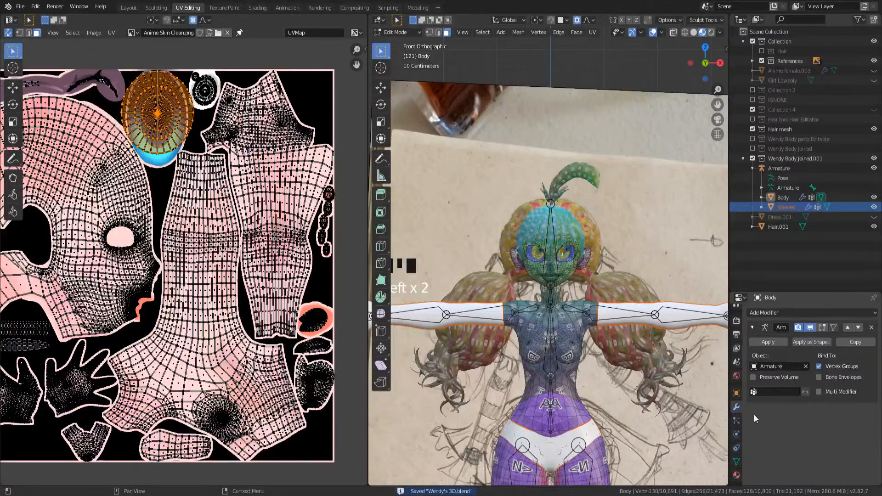
left_click(736, 474)
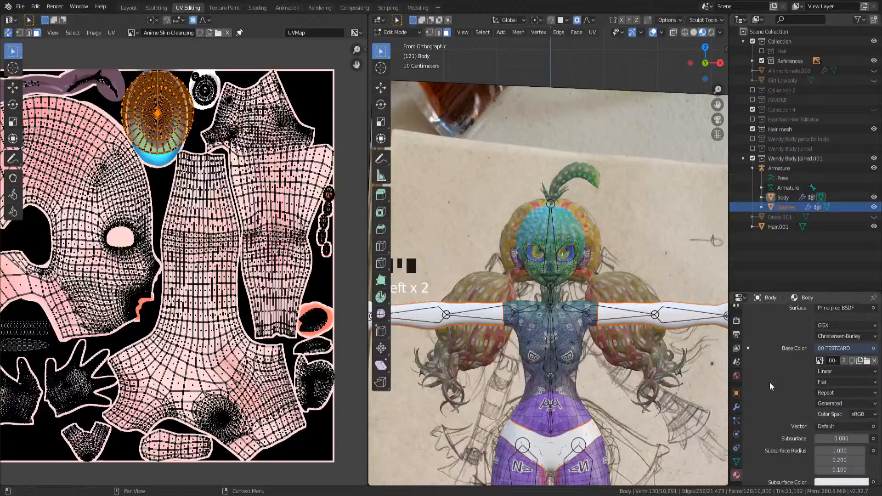
scroll(770, 382, "up", 7)
left_click(770, 322)
scroll(781, 419, "down", 3)
scroll(781, 420, "down", 3)
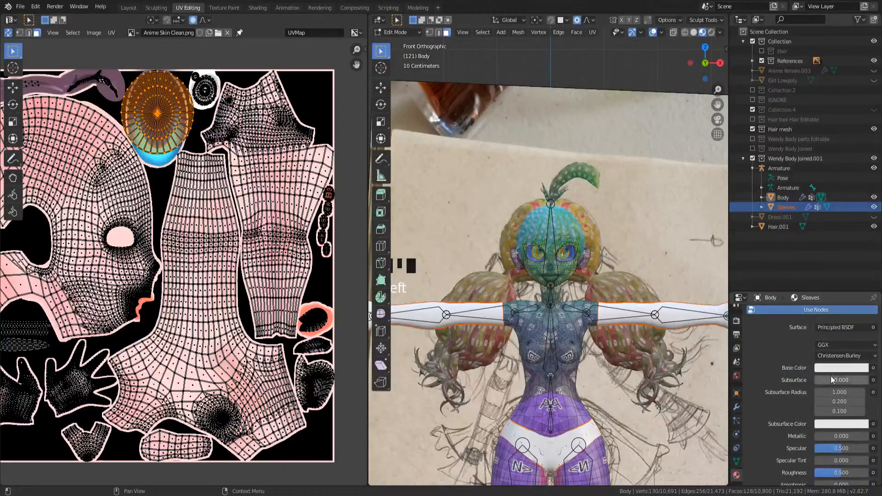
left_click(874, 368)
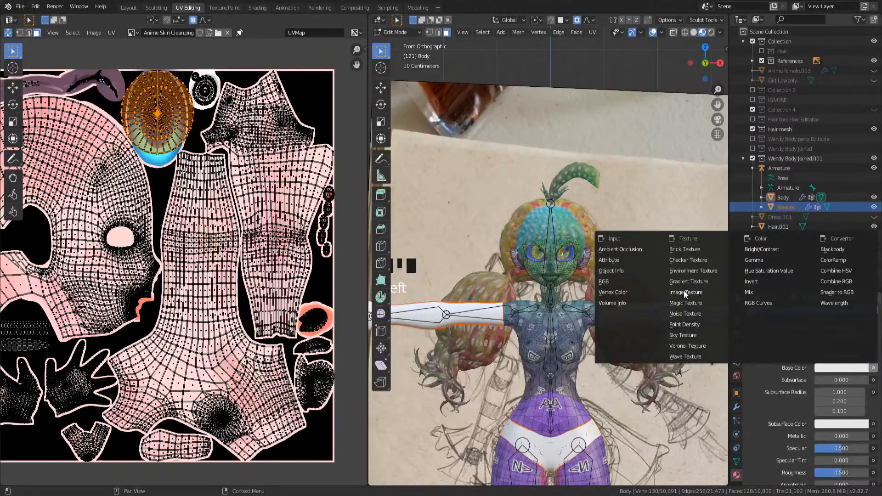
left_click(684, 292)
left_click(820, 381)
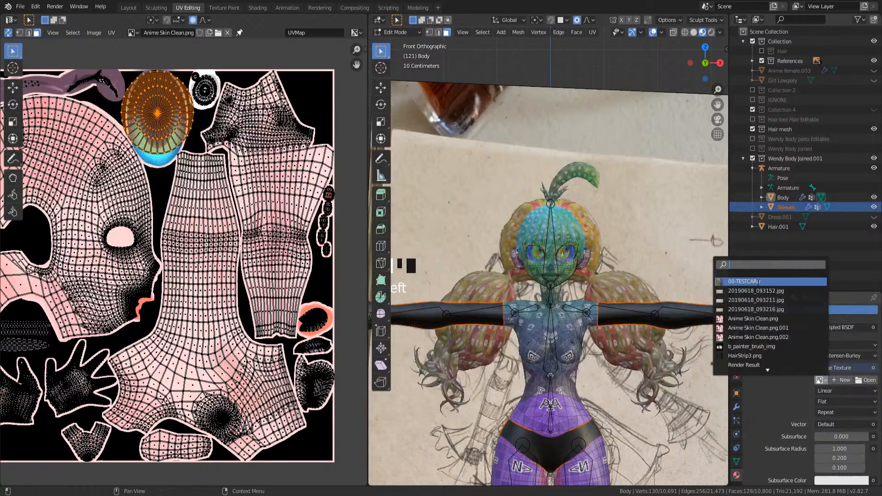
left_click(753, 279)
- Leave Edit Mode on the Body and open the Sleeves object for editing with its UV islands shown
scroll(243, 265, "down", 4)
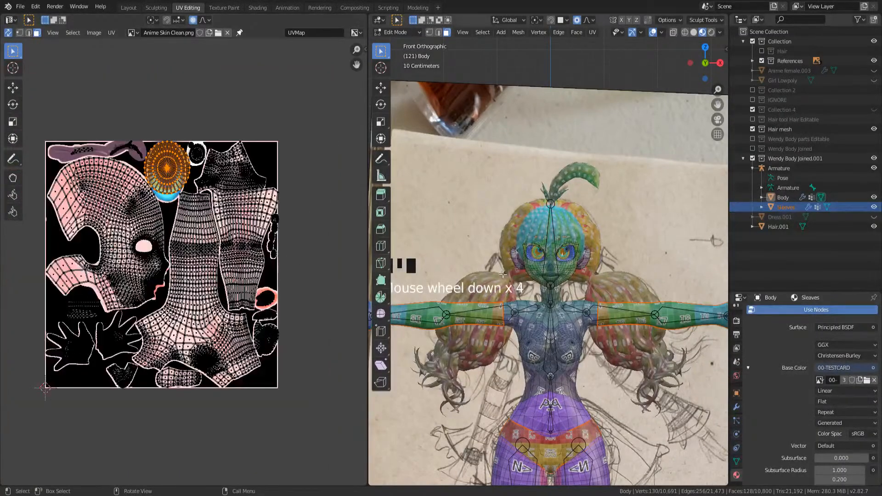
key("Tab")
left_click(546, 323)
left_click(783, 207)
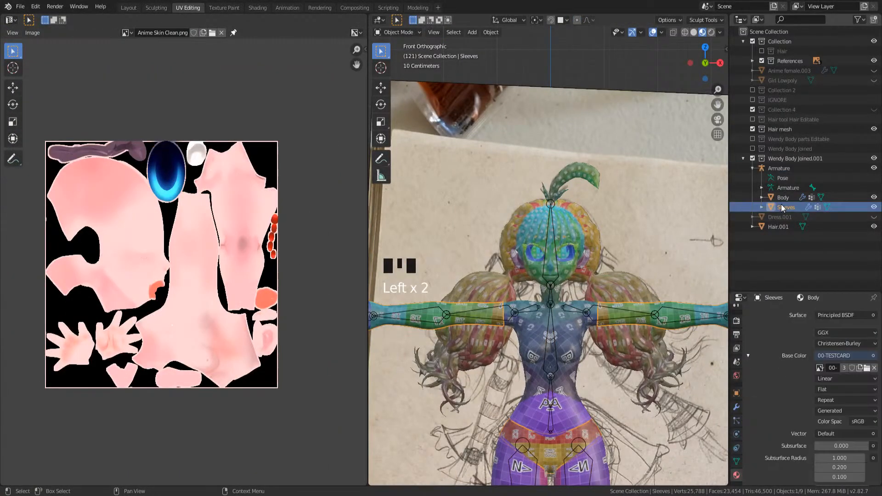
key("Tab")
scroll(156, 220, "up", 3)
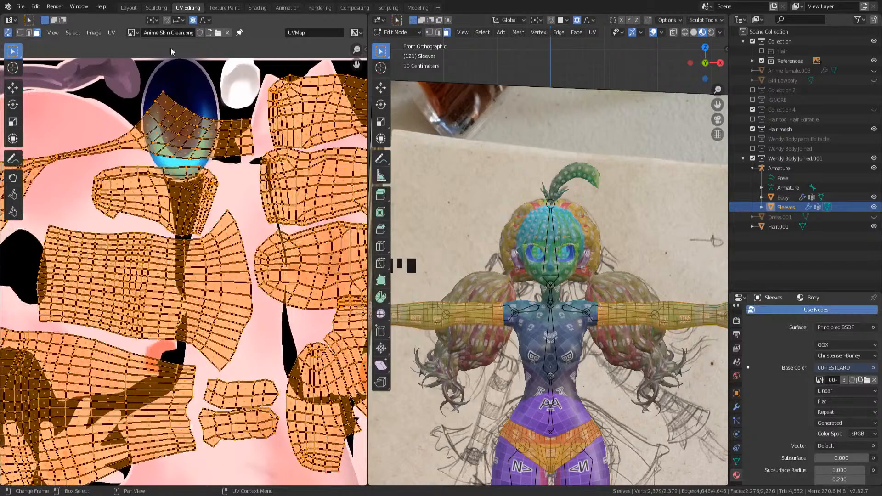
- Display the 00-TESTCARD image behind the Sleeves UV islands and save the file
left_click(133, 33)
left_click(152, 48)
scroll(160, 160, "down", 2)
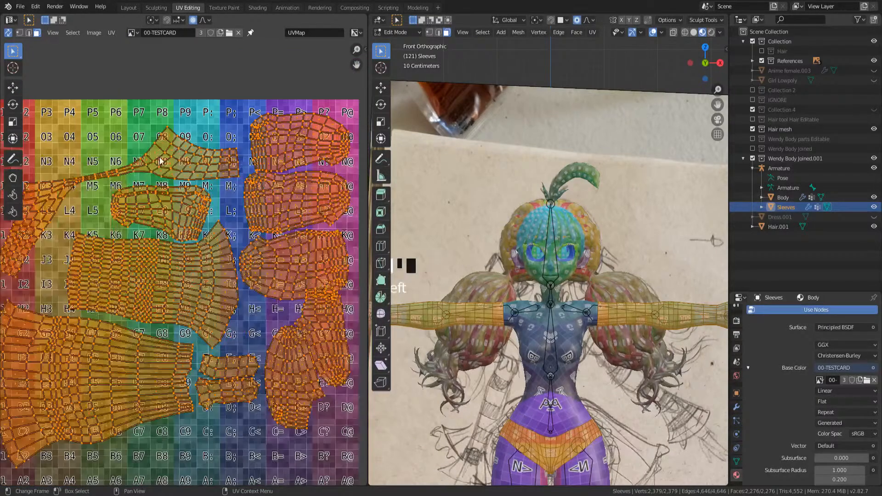
key("ctrl+s")
scroll(197, 193, "up", 1)
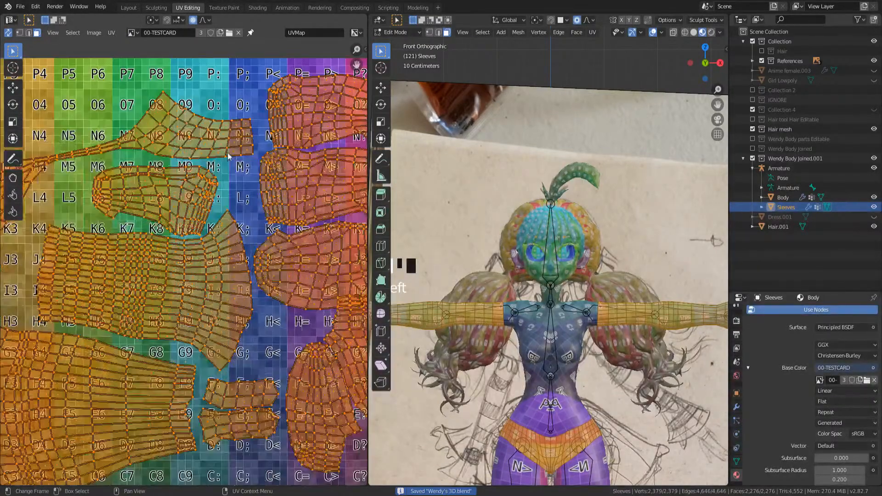
- Inspect the test pattern on the sleeves, briefs and stockings in Object Mode and return the Sleeves object to Edit Mode
middle_click_drag(197, 193, 235, 207, "shift")
middle_click_drag(468, 299, 529, 275, "shift")
scroll(528, 276, "up", 4)
middle_click_drag(528, 276, 551, 287)
scroll(568, 284, "down", 3)
key("Tab")
scroll(559, 328, "up", 1)
middle_click_drag(574, 342, 476, 32, "shift")
middle_click_drag(574, 165, 578, 312, "shift")
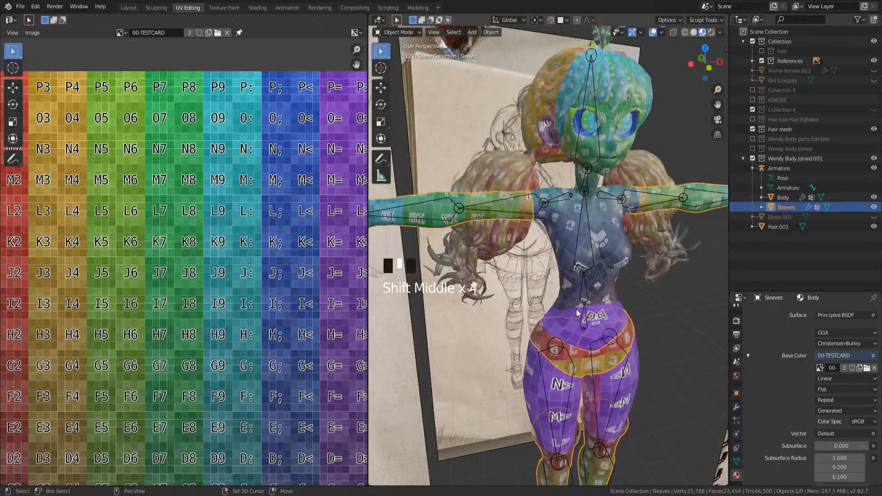
middle_click_drag(544, 219, 547, 157, "shift")
middle_click_drag(578, 266, 585, 204, "shift")
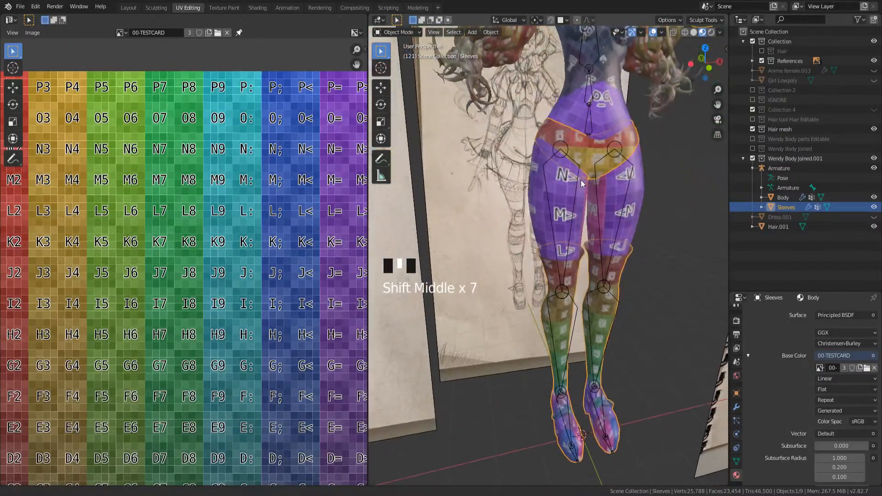
mouse_move(587, 294)
middle_mouse_down("shift")
mouse_move(587, 229)
mouse_move(583, 294)
middle_mouse_up("shift")
middle_click_drag(580, 216, 543, 255, "shift")
scroll(557, 230, "up", 4)
scroll(567, 250, "down", 2)
scroll(533, 308, "down", 6)
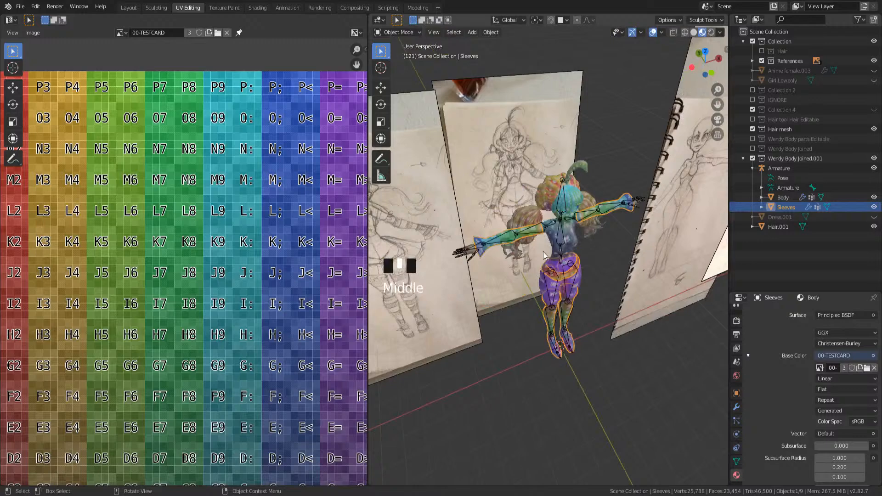
key("Tab")
- Try repacking all the Sleeves islands with Pack UV, and undo the new layout
scroll(216, 199, "down", 1)
right_click(196, 179)
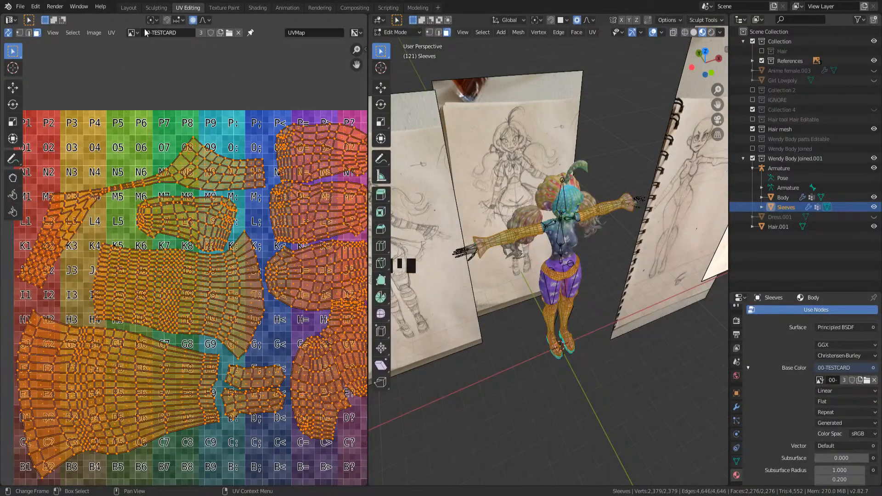
left_click(111, 33)
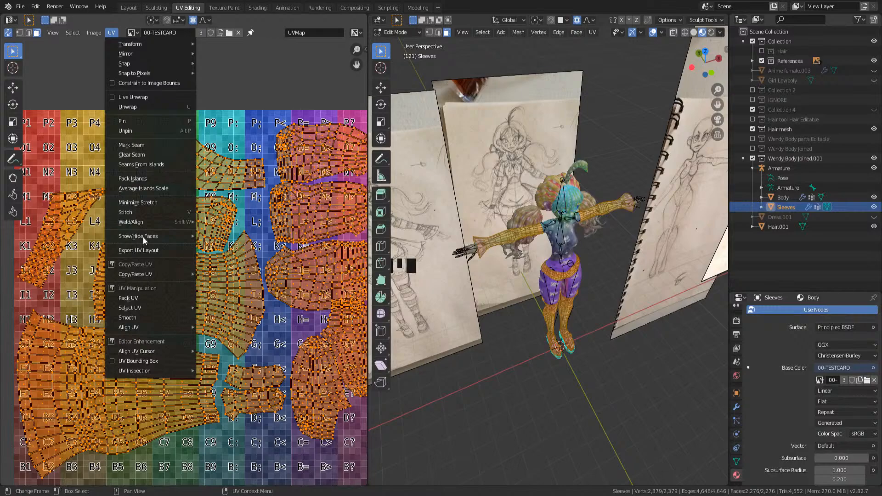
left_click(129, 298)
scroll(182, 261, "down", 4)
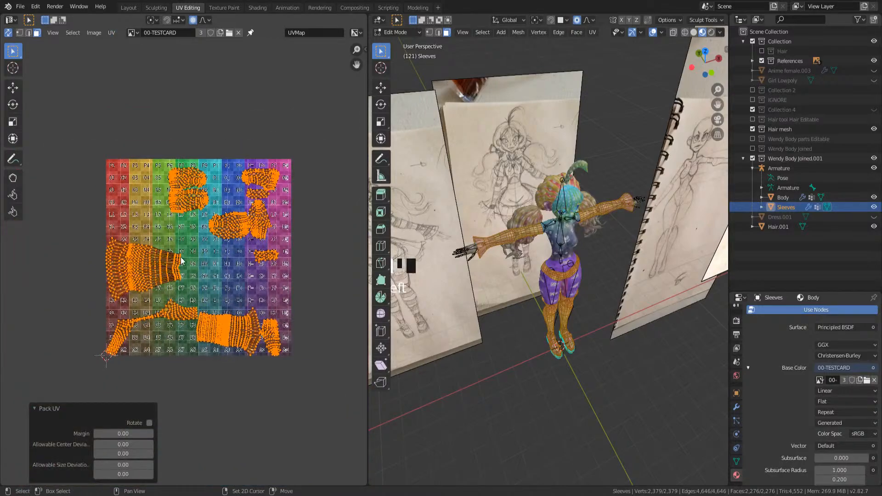
key("ctrl+z")
key("ctrl+z")
key("ctrl+z")
scroll(213, 253, "up", 3)
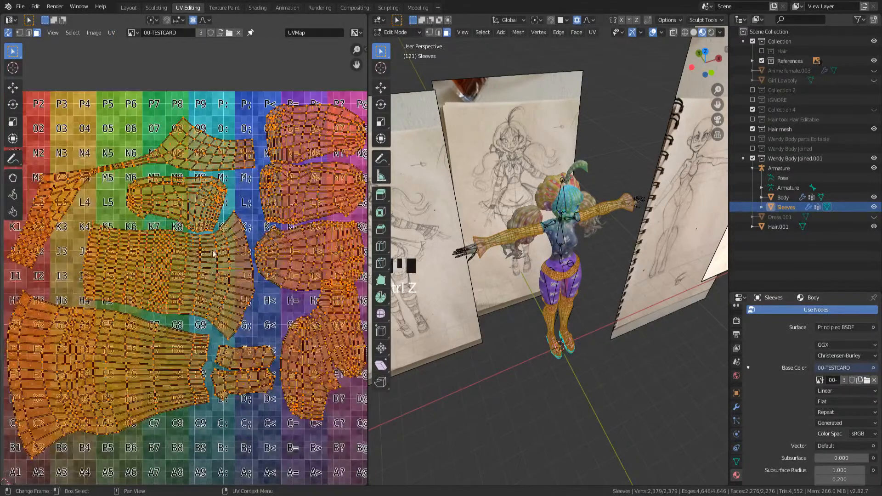
- Select both foot UV islands and move them together about 0.16 down and 0.03 left, towards the lower-right corner of the test card
middle_click_drag(245, 191, 251, 171, "shift")
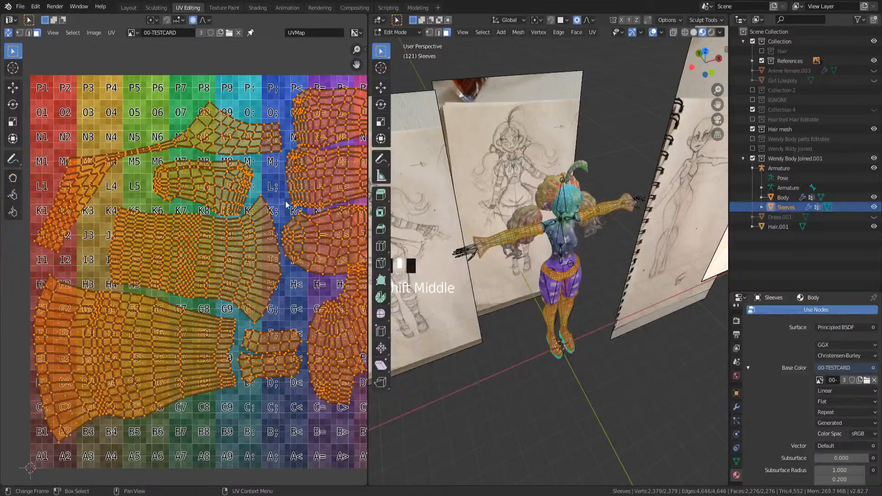
middle_click_drag(287, 204, 209, 295, "shift")
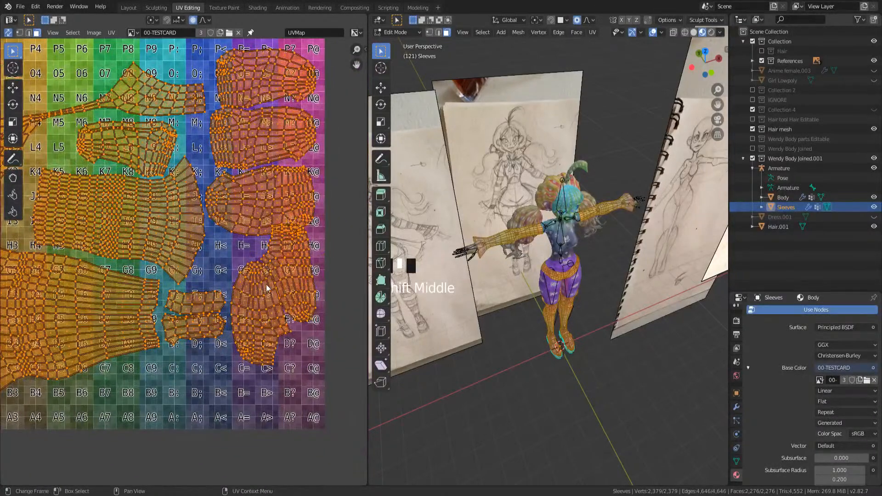
scroll(266, 288, "up", 2)
left_click(295, 310)
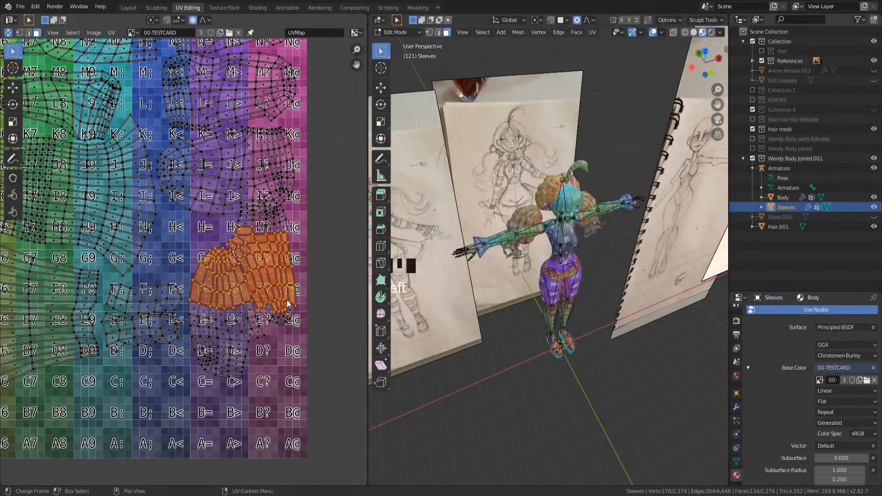
key("ctrl+l")
key("g")
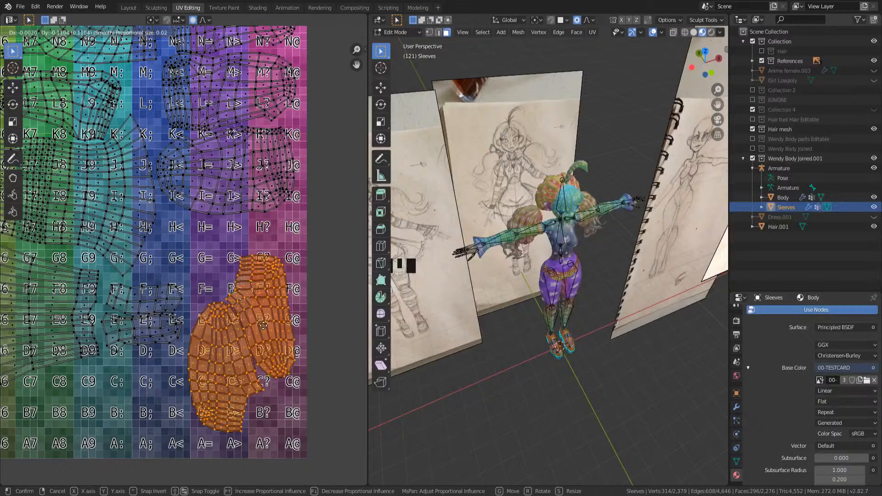
left_click(252, 349)
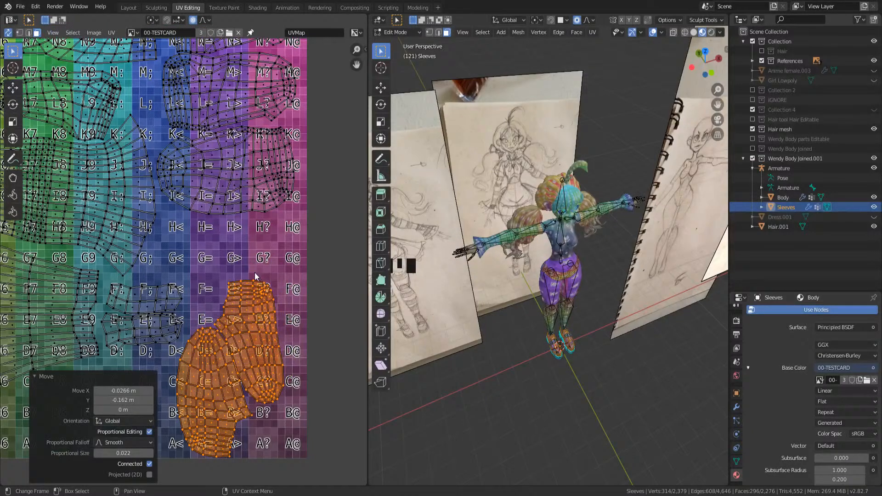
- Select only the upper-right foot UV island and move it about 0.036 right and 0.083 up
left_click_drag(277, 320, 278, 321)
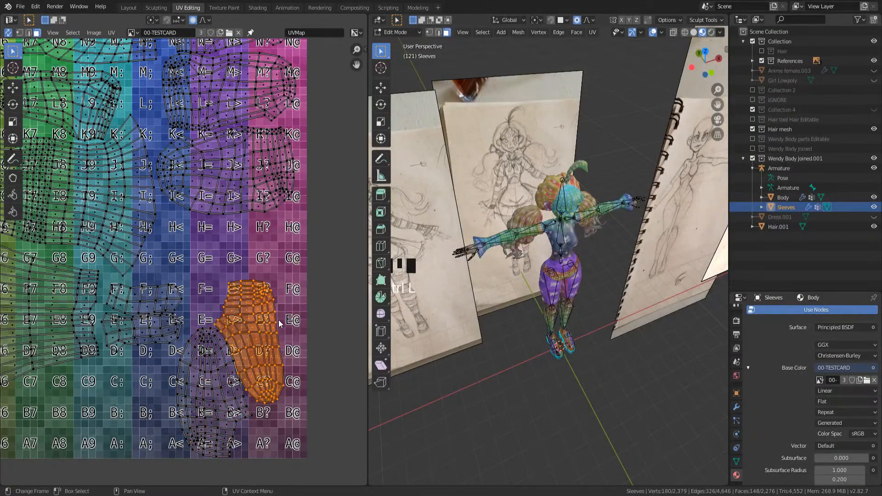
key("g")
left_click(294, 279)
- Select the two small band UV islands beside the large stocking island and move them to the test card's upper-left corner, around O3
middle_click_drag(199, 326, 308, 299)
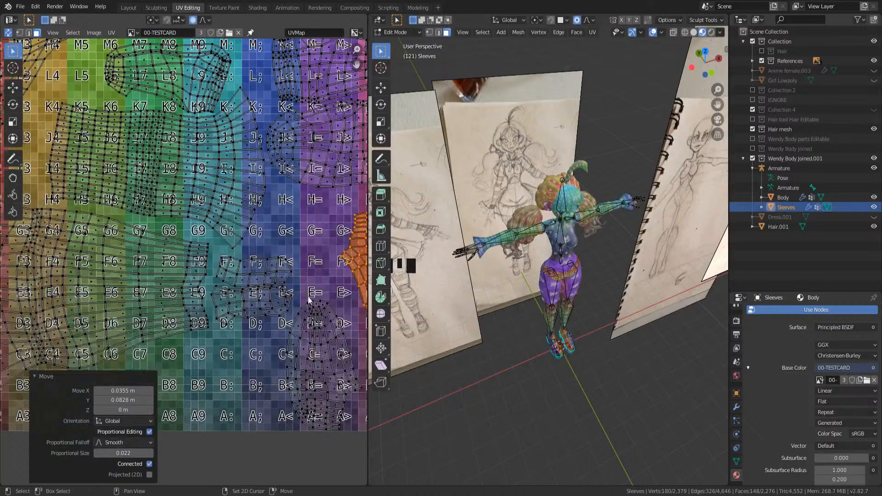
left_click_drag(282, 320, 285, 329)
key("ctrl+l")
scroll(285, 329, "down", 3)
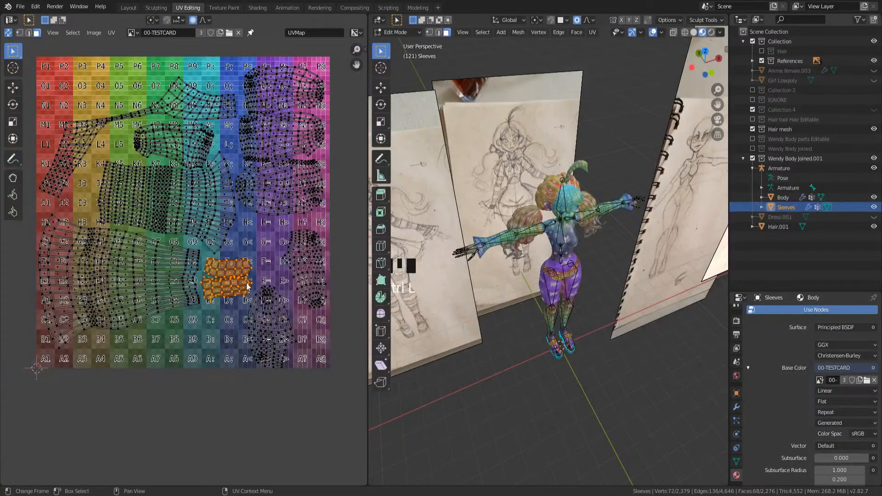
key("g")
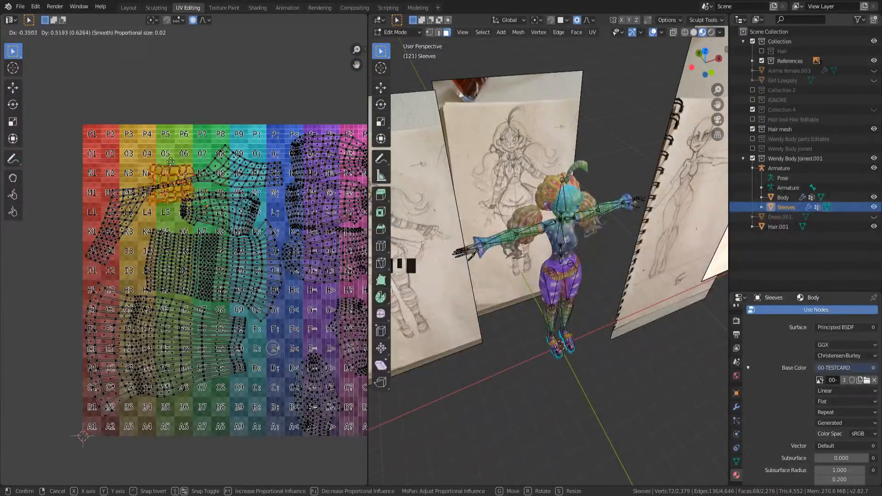
left_click(139, 141)
- Select the three large islands stacked at the test card's upper right and move them about 0.102 down and 0.009 right
middle_click_drag(230, 211, 193, 230)
left_click_drag(250, 152, 328, 301)
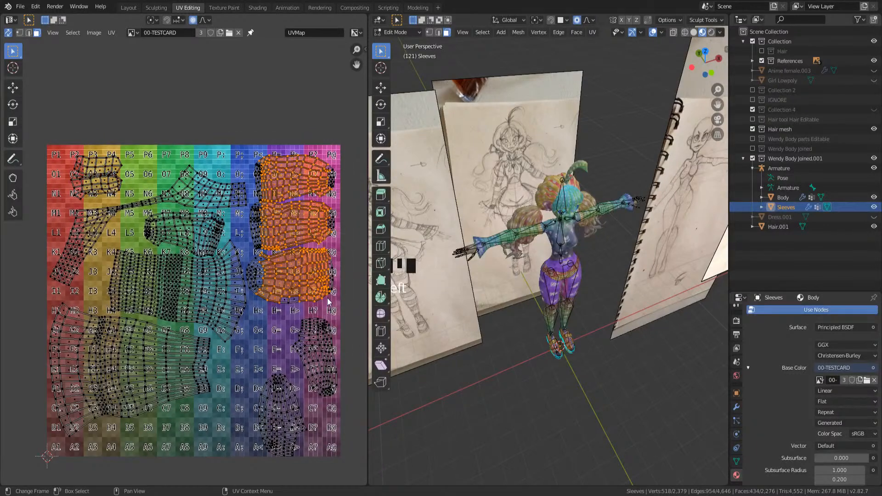
key("ctrl+l")
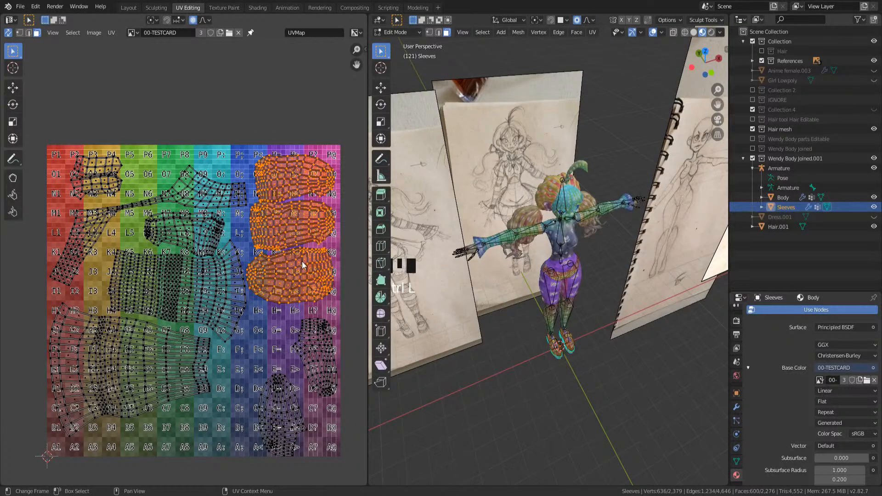
key("g")
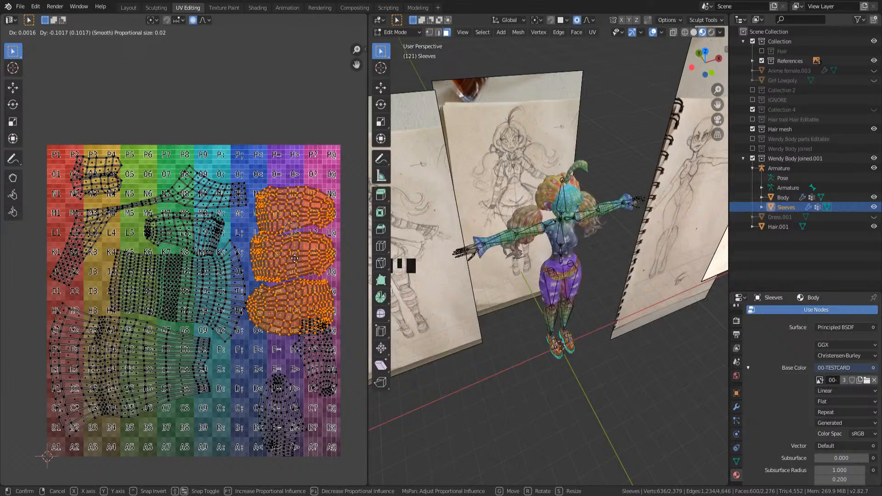
left_click(298, 262)
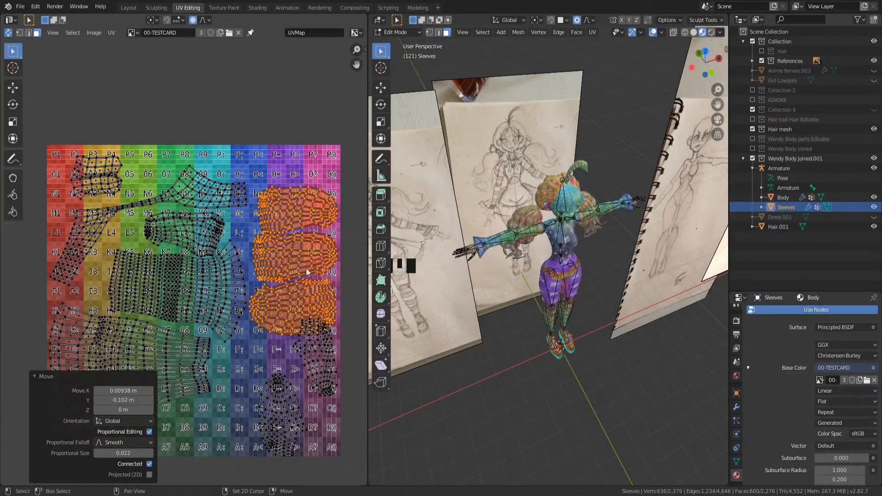
- Select both foot UV islands, rotate them by 90° to lie horizontally, and move them about 0.059 left
middle_click_drag(307, 272, 310, 227)
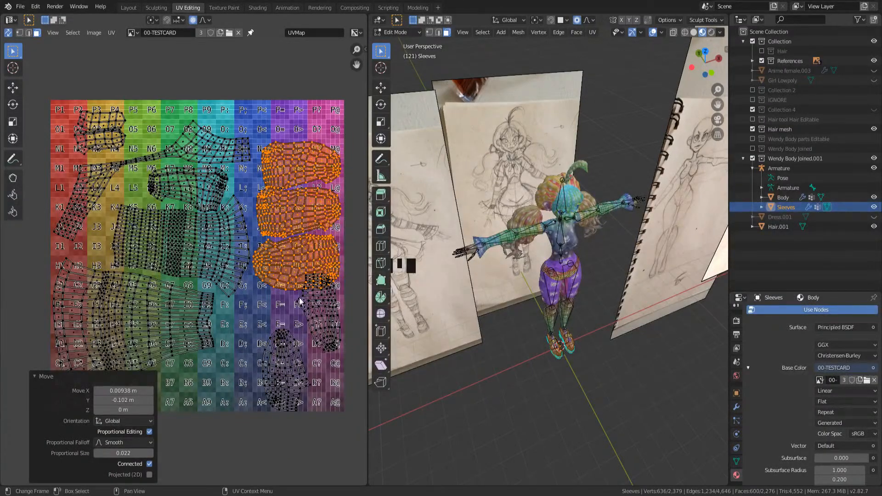
left_click(330, 340)
key("ctrl+l")
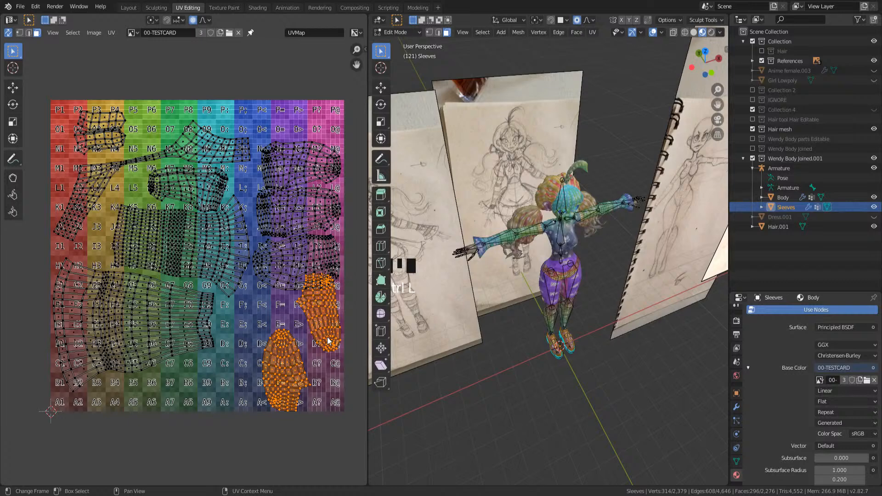
key("r")
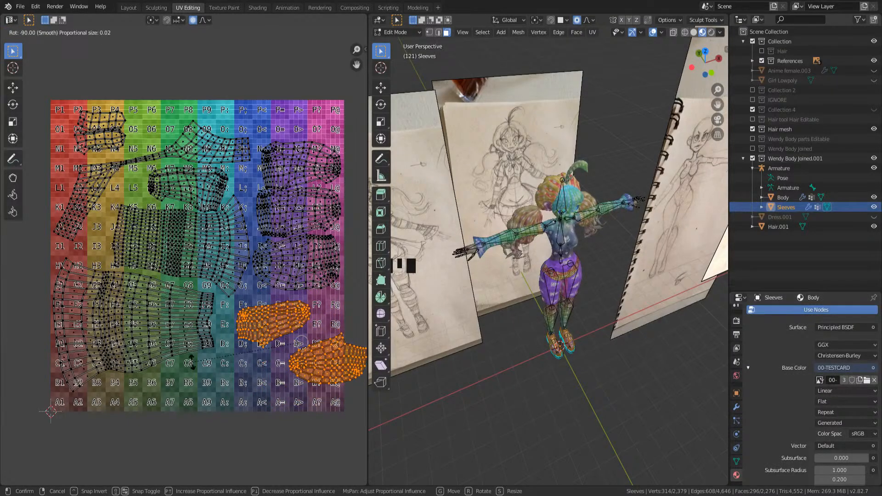
left_click(198, 361, "ctrl")
key("g")
left_click(181, 361)
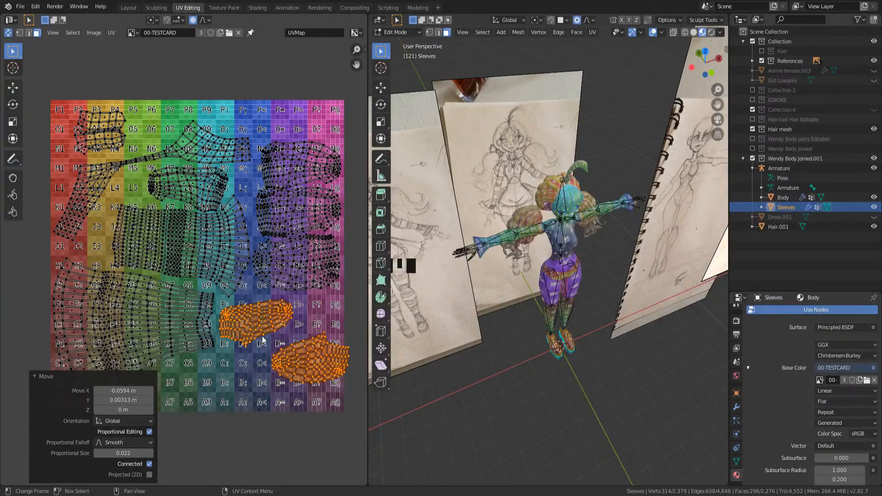
- Select the lower foot UV island and move it left so that it sits beneath the other foot island
left_click(321, 342)
key("g")
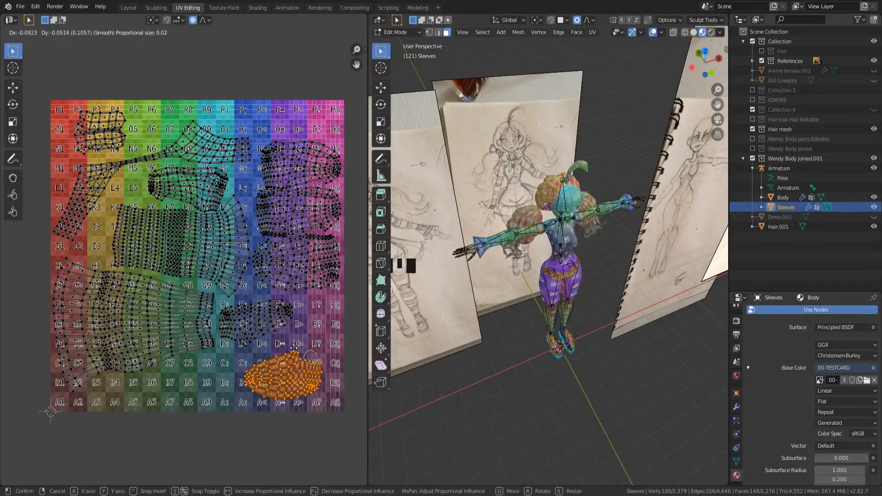
left_click(296, 344)
key("g")
left_click(299, 339)
- Select the large stocking UV island in the test card's lower-left area and move it about 0.1 right and slightly down
middle_click_drag(85, 307, 101, 318)
key("a")
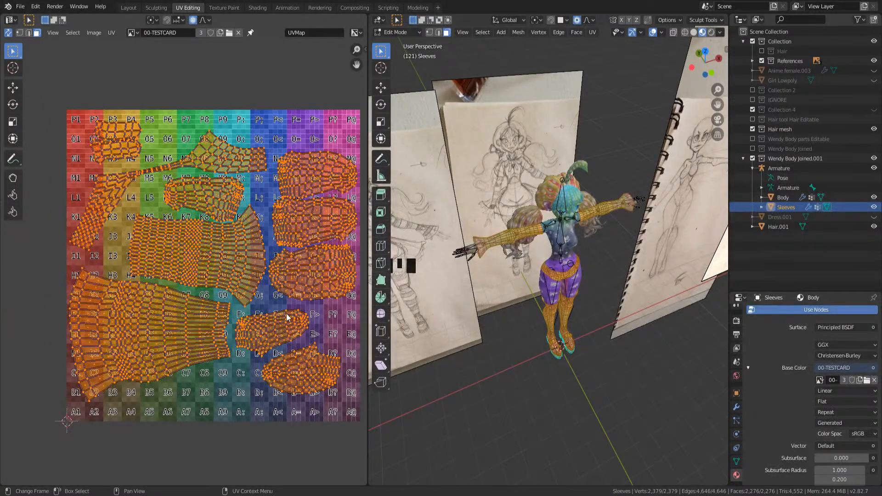
middle_click_drag(286, 317, 311, 329)
left_click_drag(134, 310, 174, 357)
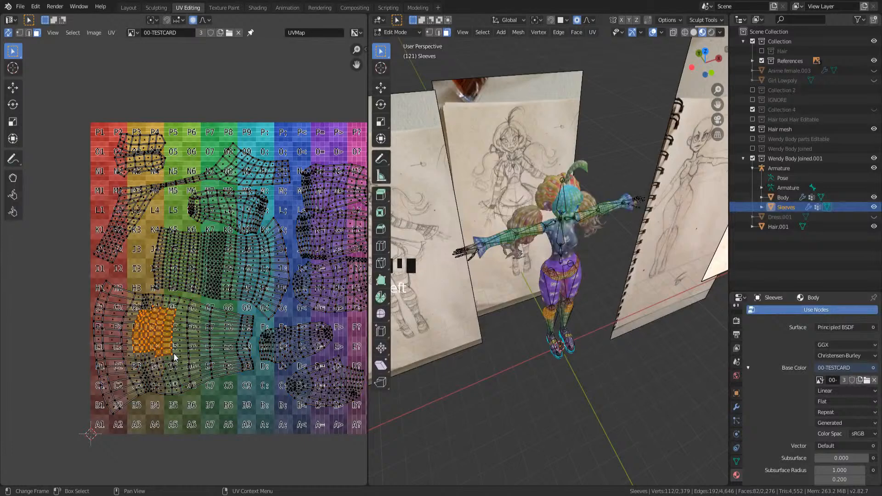
right_click(174, 357)
key("ctrl+l")
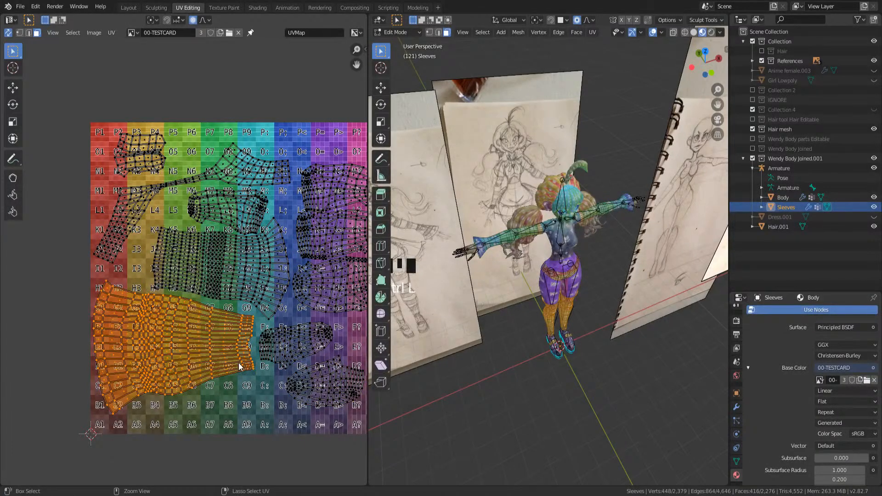
key("g")
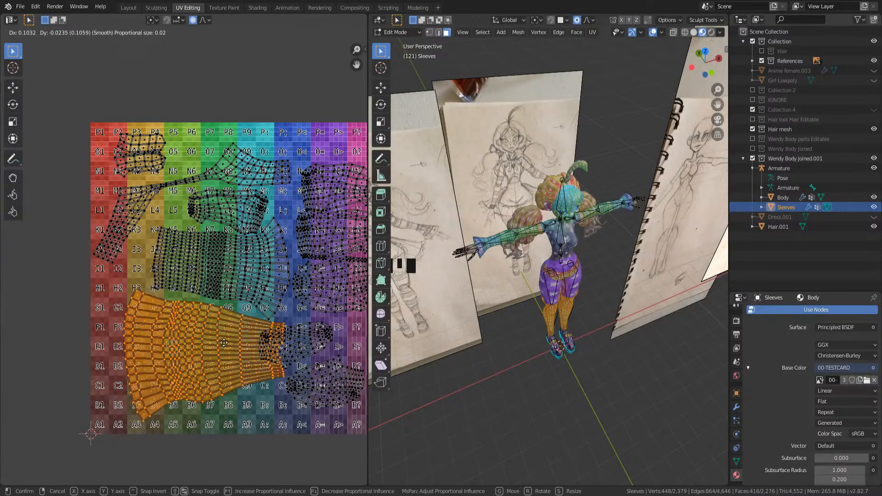
left_click(244, 348)
- Select the upper foot UV island and move it right, clear of the narrow end of the large stocking island
left_click(297, 331)
scroll(191, 308, "up", 2)
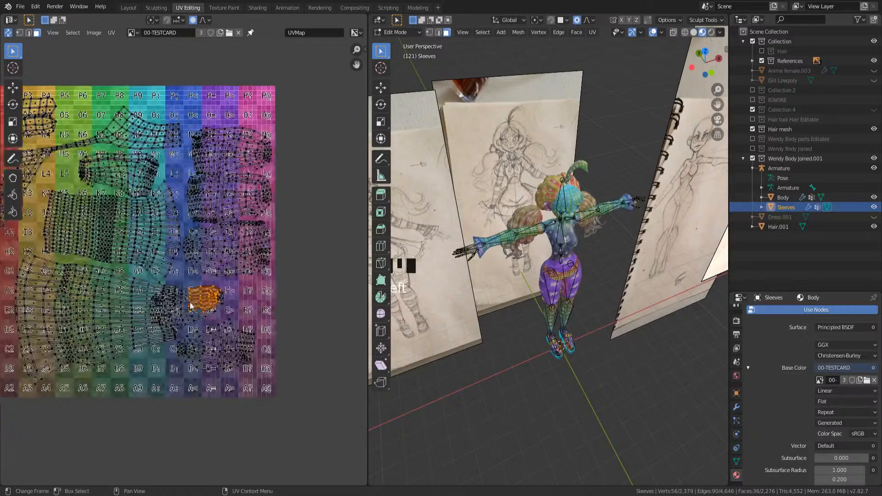
key("ctrl+l")
key("g")
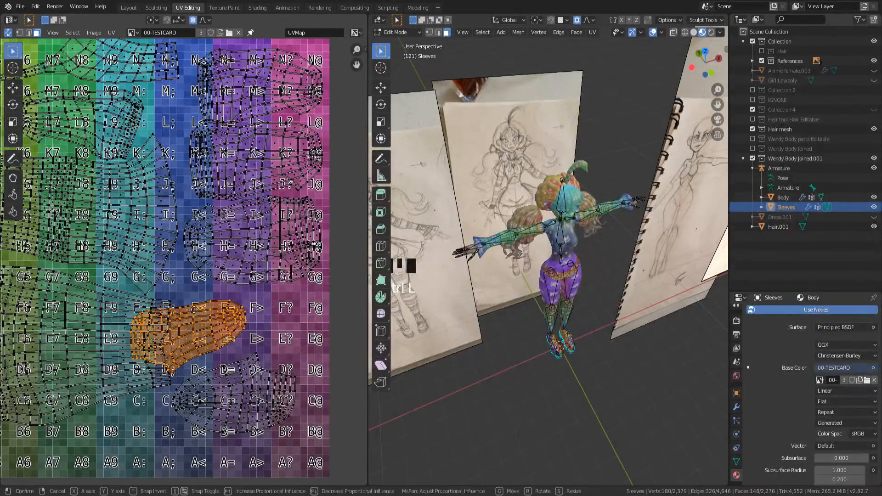
left_click(235, 296)
- Select the lower foot UV island, move it about 0.06 right and 0.023 up, and save the file
left_click_drag(239, 352, 282, 404)
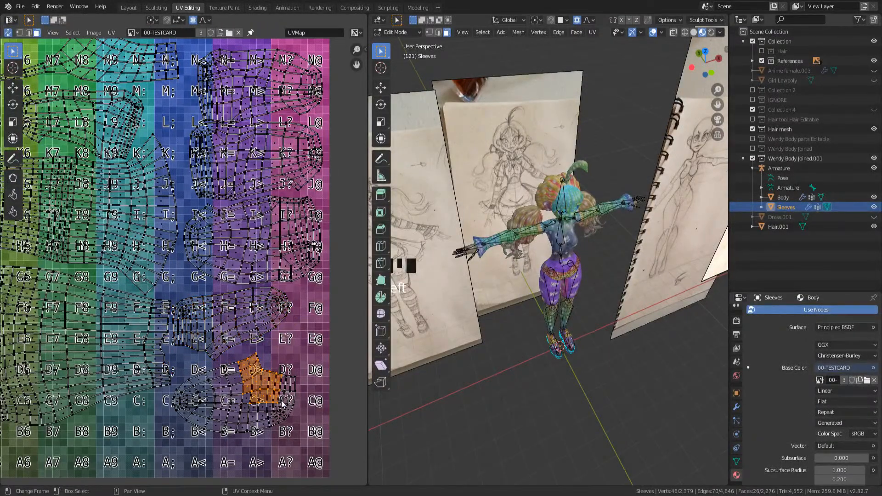
key("ctrl+l")
key("h")
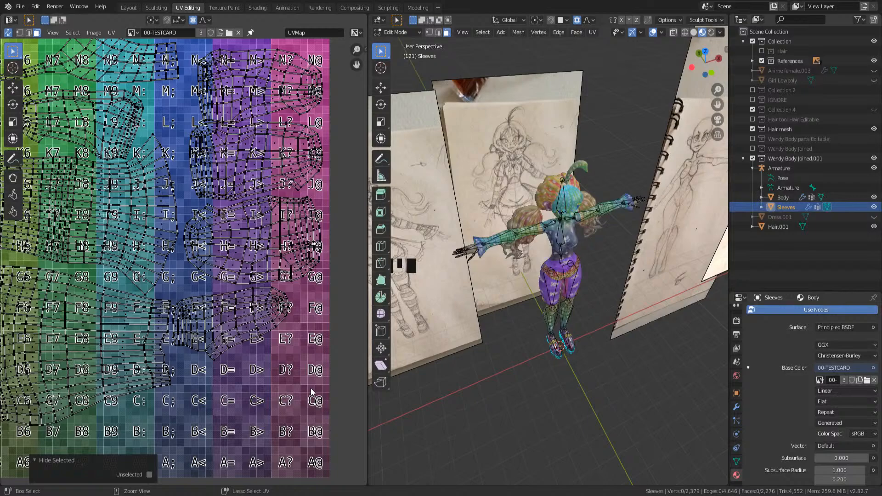
key("alt+h")
key("g")
left_click(293, 371)
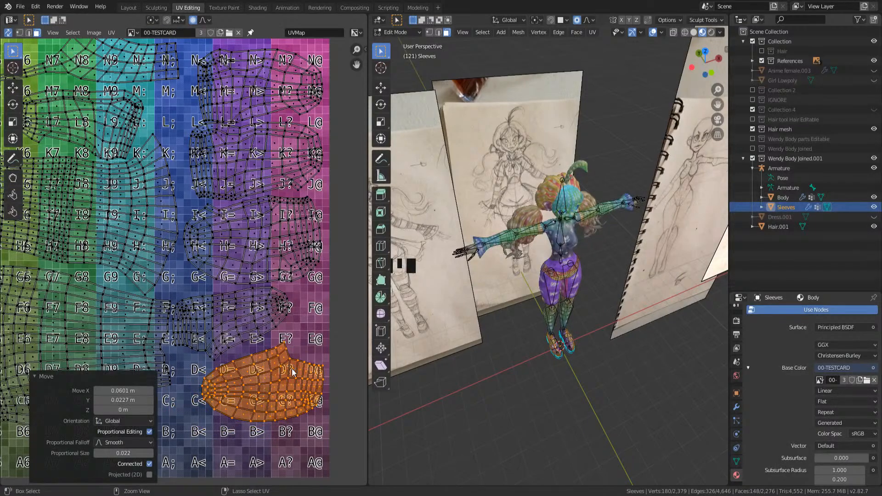
scroll(23, 236, "down", 4)
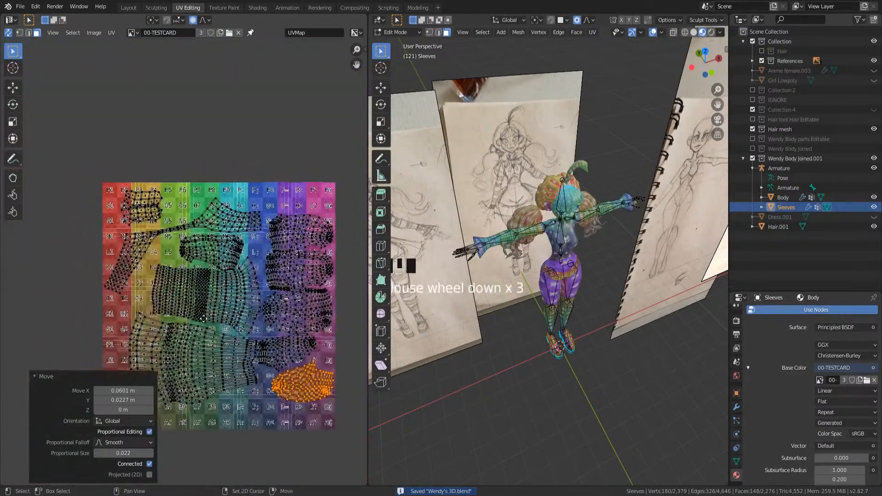
- Move the two small band UV islands from the test card's upper-left corner to its bottom edge, around B: and A;
scroll(91, 153, "up", 5)
left_click_drag(90, 149, 224, 250)
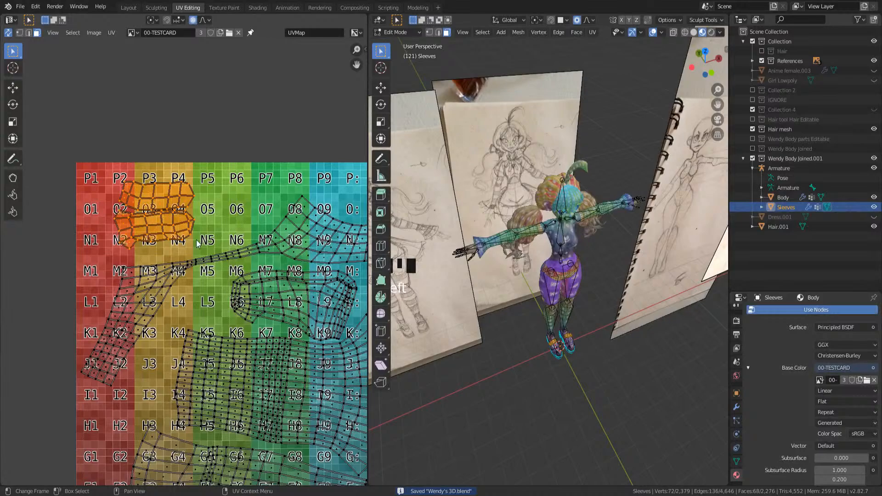
key("g")
left_click(218, 322)
middle_click_drag(218, 322, 172, 215)
scroll(132, 275, "down", 2)
key("g")
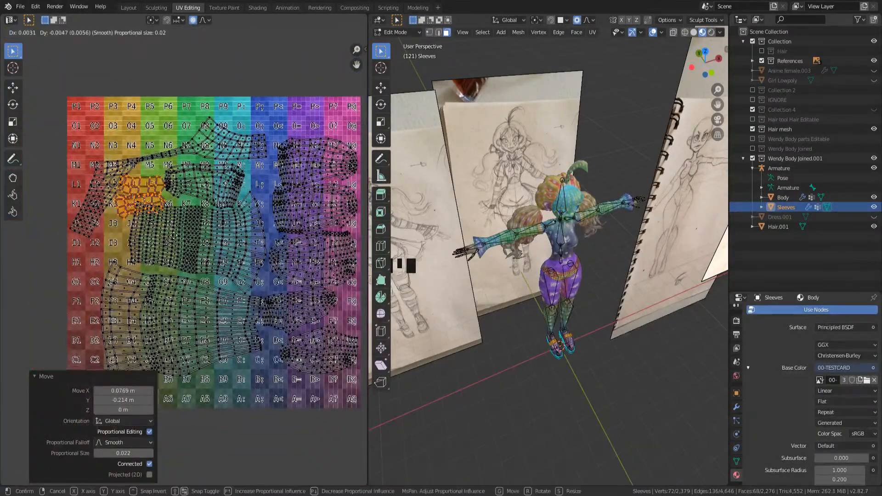
middle_click_drag(263, 396, 184, 211)
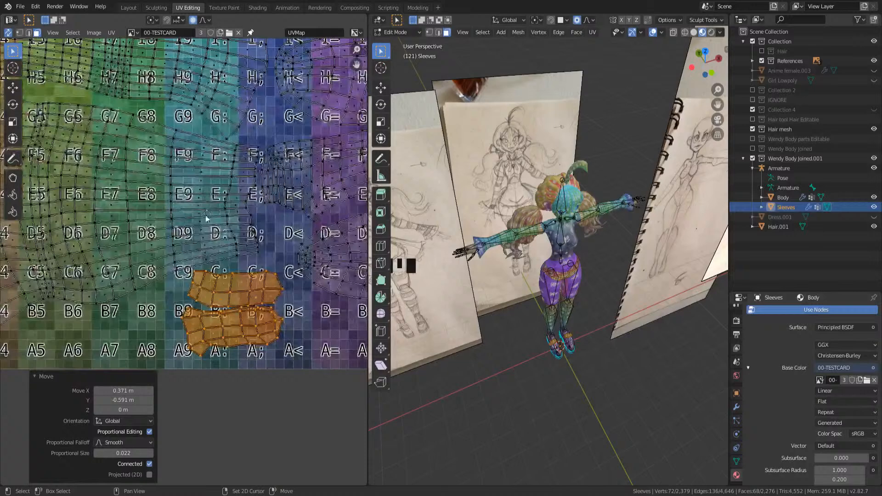
- Move the lower band UV island about 0.167 right and 0.017 up, and tilt it slightly clockwise to follow the foot island above
left_click(192, 347)
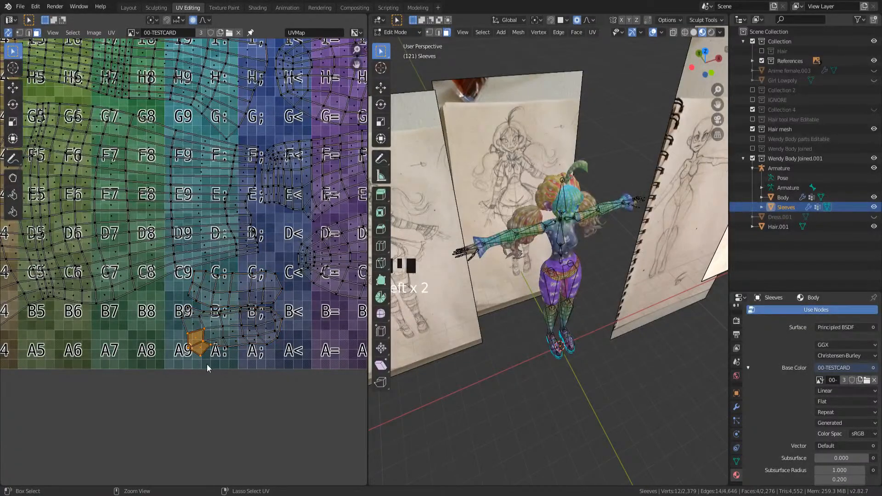
key("g")
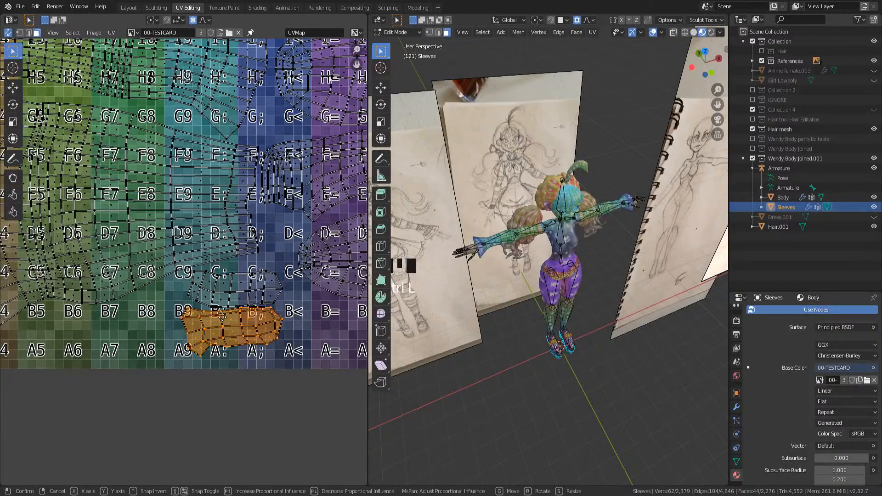
left_click(295, 291)
middle_click_drag(294, 290, 200, 291)
key("r")
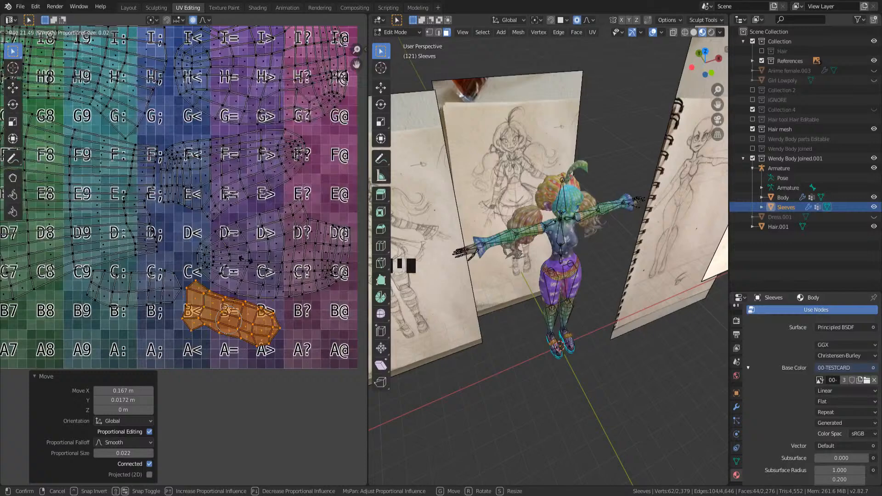
left_click(242, 257)
key("g")
left_click(244, 256)
- Select faces of the lower foot UV island around D> on the test card
middle_click_drag(244, 256, 244, 286)
left_click_drag(239, 250, 274, 279)
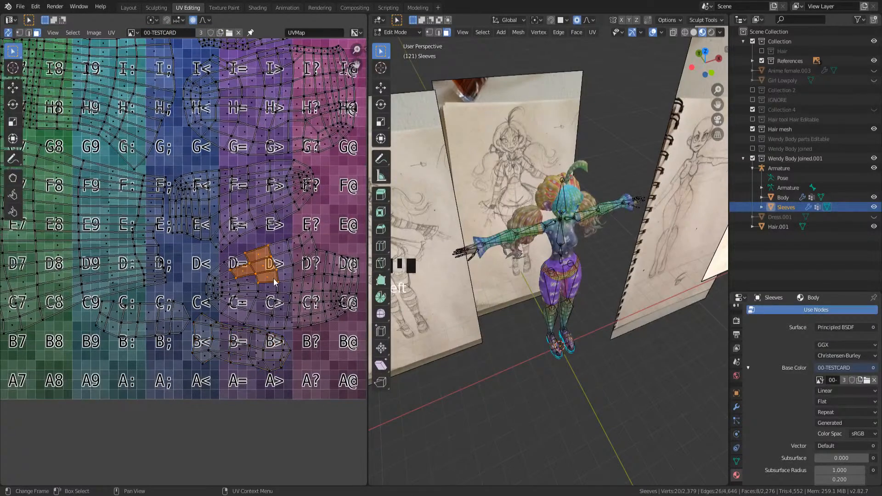
- Select the whole UV island around D= and D> and move it about 0.008 m in X and 0.027 m in Y
key("ctrl+l")
key("g")
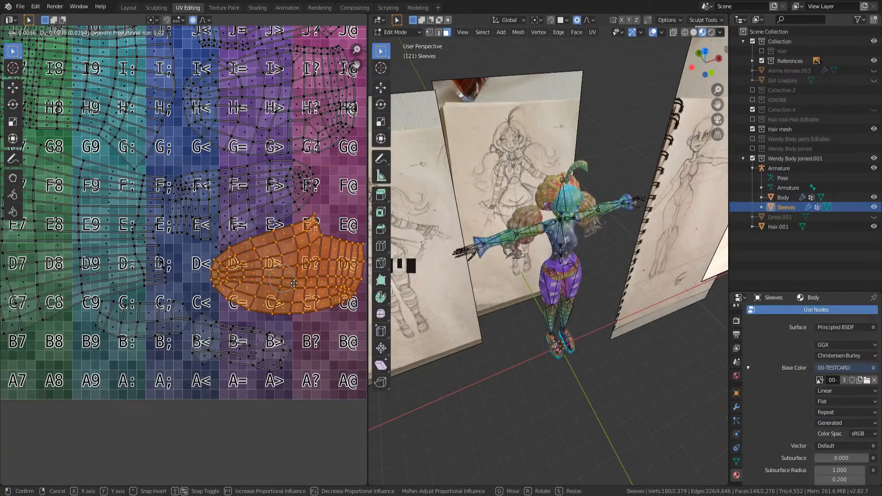
left_click(294, 286)
middle_click_drag(144, 272, 337, 439)
scroll(232, 358, "down", 3)
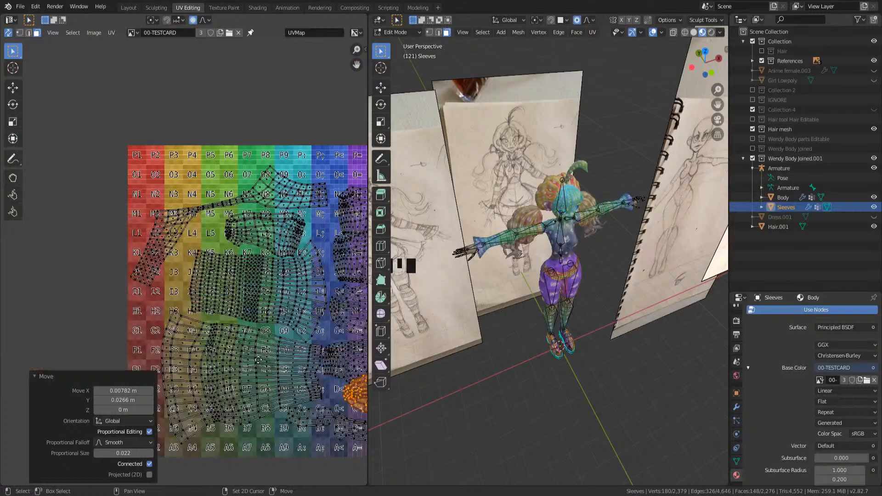
scroll(294, 271, "up", 1)
scroll(211, 279, "down", 1)
middle_click_drag(254, 231, 142, 225)
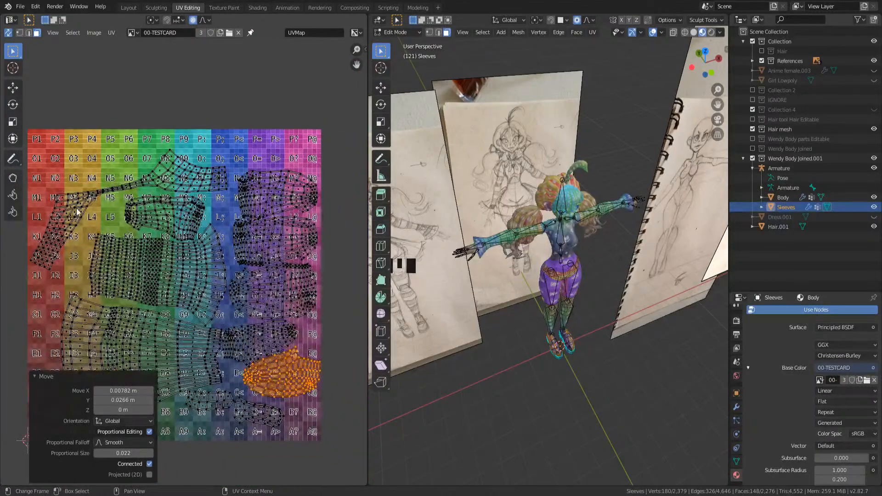
- Turn off UV sync selection and select the entire Sleeves mesh so all its UV islands are shown
key("a")
key("a")
middle_click_drag(81, 207, 188, 233)
scroll(186, 248, "up", 1)
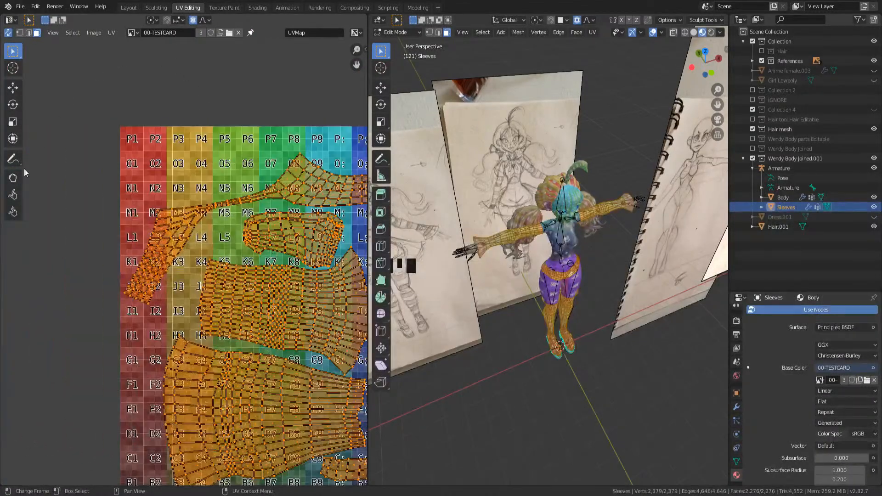
left_click(4, 183)
scroll(185, 264, "up", 2)
middle_click_drag(114, 315, 170, 289)
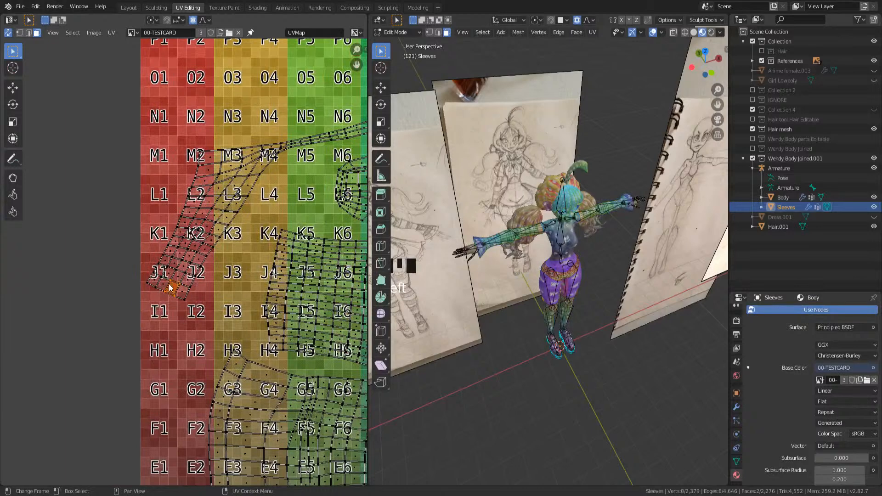
left_click(7, 33)
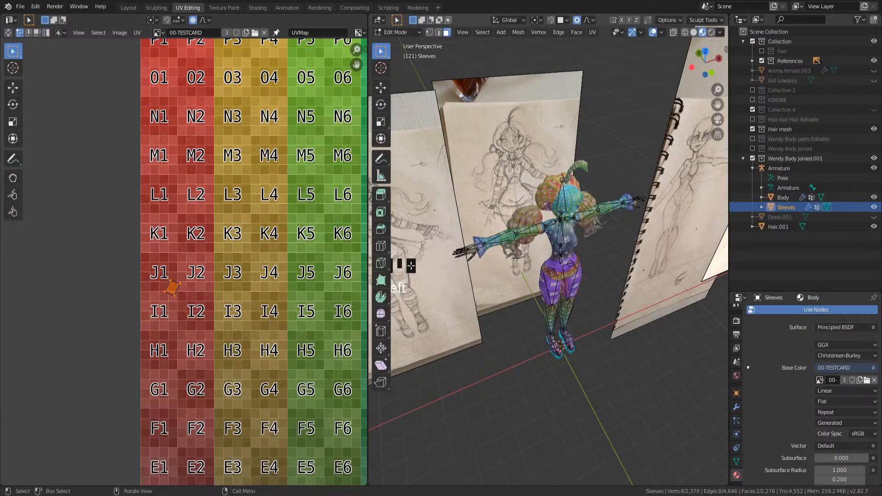
key("a")
- With proportional size 0.263, straighten the strap island's end near J1 by rotating its edge about -16.3° and moving it about 0.089 m in X
left_click(183, 296, "alt")
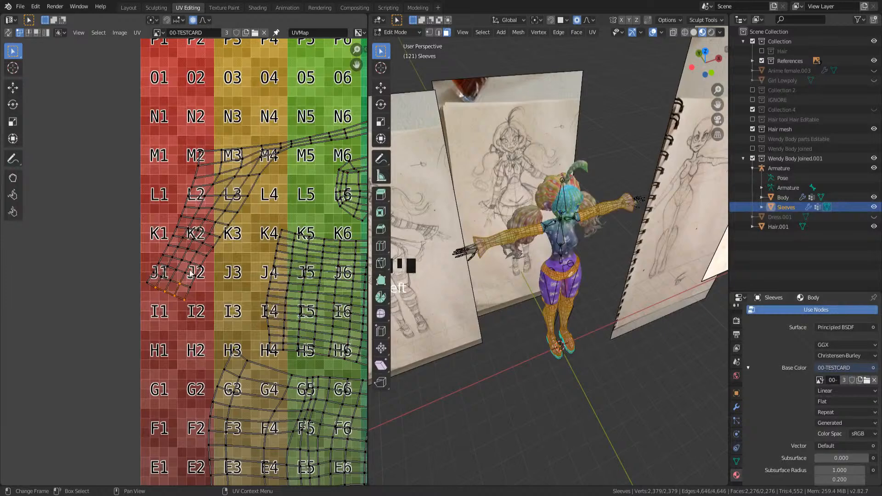
key("r")
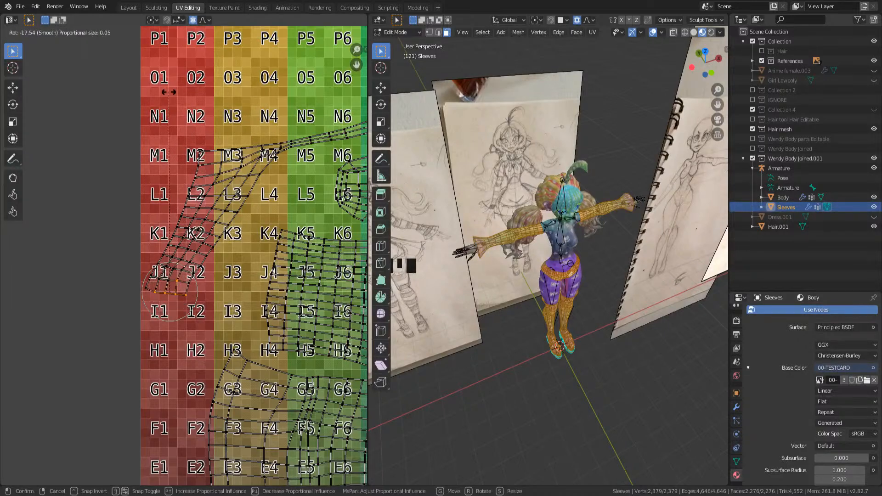
scroll(168, 92, "down", 17)
left_click(168, 92)
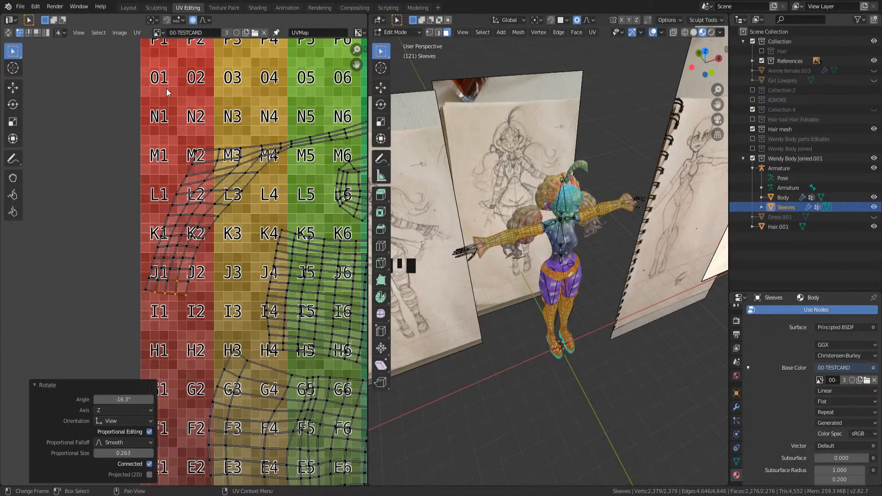
key("g")
left_click(223, 123)
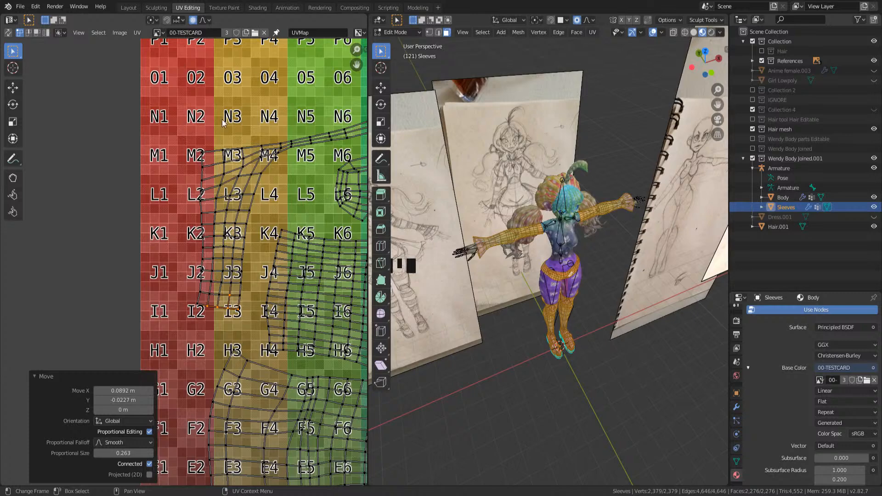
key("r")
left_click(217, 120)
- Rotate the strap island's opposite end edge near N; clockwise and move it downward with proportional editing
middle_click_drag(357, 141, 100, 206)
left_click_drag(305, 214, 274, 177)
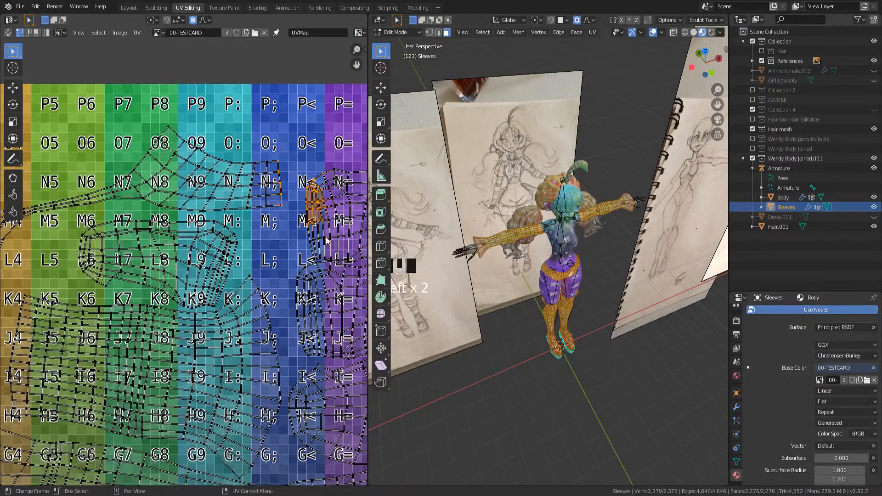
key("r")
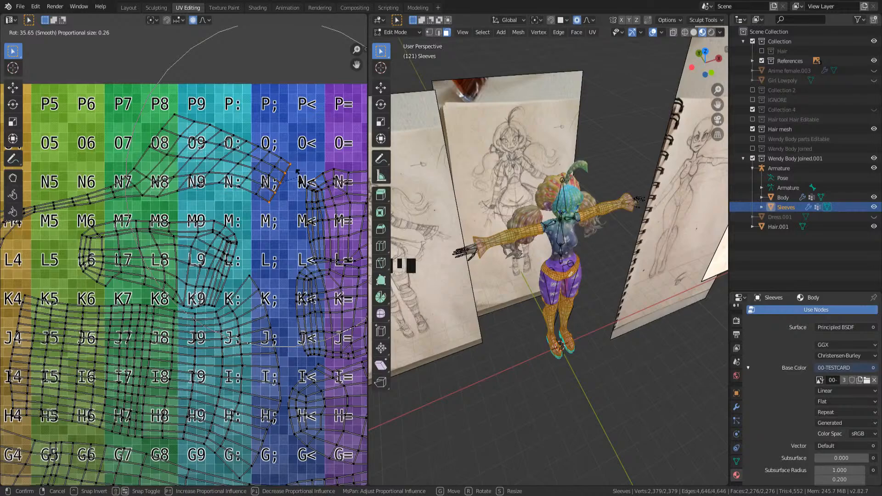
left_click(298, 172)
key("g")
left_click(287, 214)
- Select all UV islands and move them about -0.073 m in X and 0.026 m in Y
middle_click_drag(29, 260, 158, 145)
scroll(175, 183, "down", 2)
middle_click_drag(128, 235, 97, 212)
middle_click_drag(118, 269, 162, 278)
scroll(221, 220, "down", 1)
key("a")
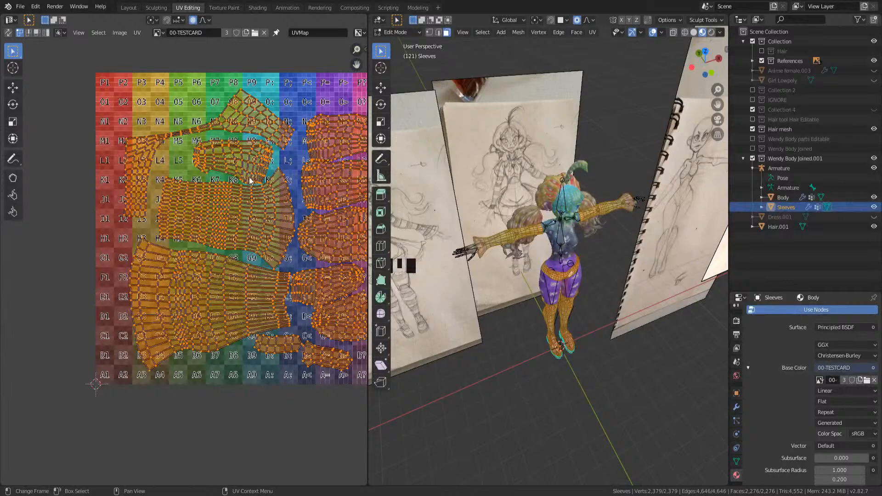
scroll(220, 221, "down", 1)
key("g")
left_click(237, 165)
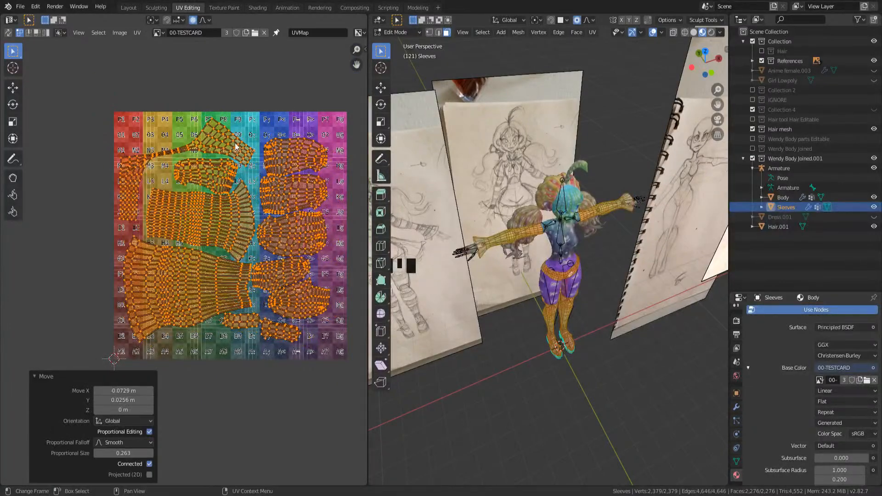
- Enlarge all UV islands, shift them about 0.028 m in X and -0.012 m in Y, and scale them by a further 1.021
key("s")
left_click(242, 138)
key("g")
left_click(248, 140)
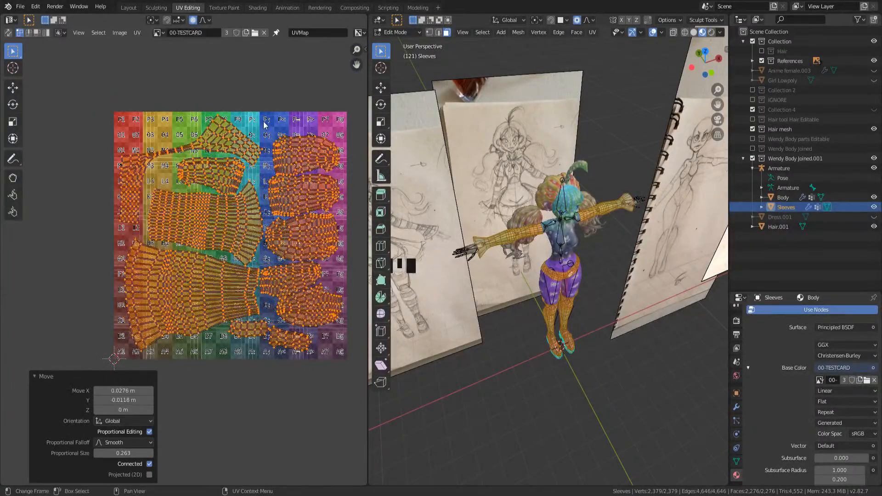
key("s")
left_click(251, 137)
- Nudge all UV islands about 0.006 m in X and Y and scale them up by 1.024
middle_click_drag(265, 191, 269, 203)
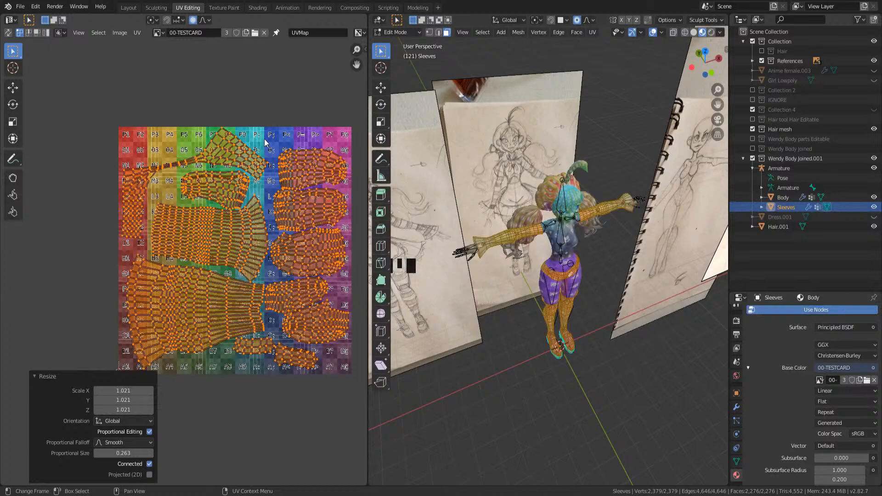
key("g")
left_click(276, 121)
key("s")
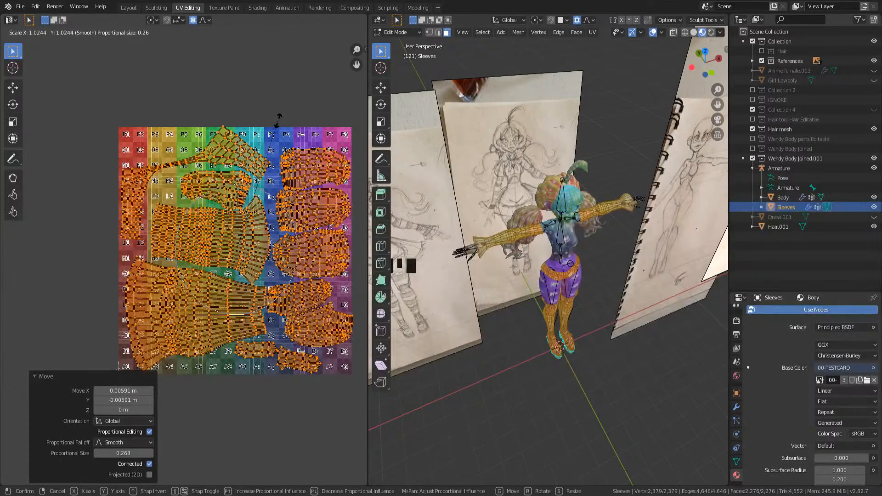
left_click(288, 177)
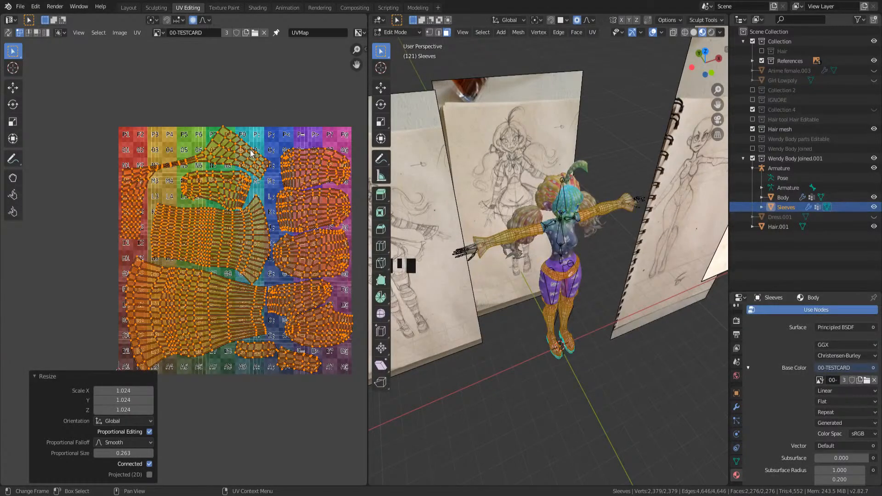
- Fine-tune the position of all UV islands, ending with a move of about 0.002 m in X and -0.012 m in Y
key("g")
left_click(259, 138)
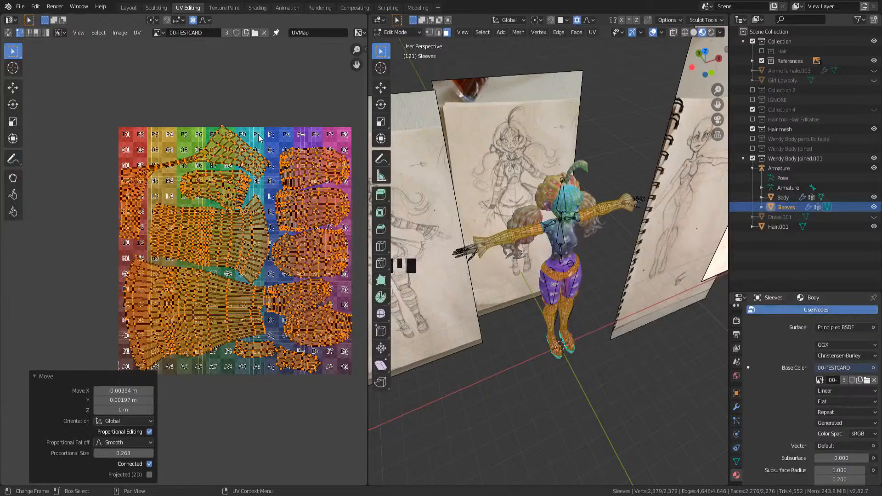
key("s")
left_click(258, 137)
key("g")
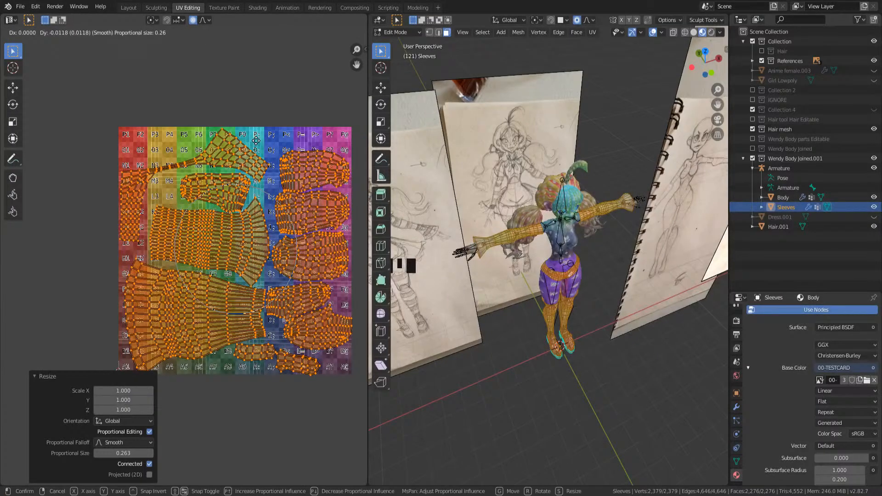
left_click(259, 144)
- Move the linked UV island around C= and D> slightly down, inside the test card's edge, and save the file
middle_click_drag(284, 278, 231, 201)
scroll(237, 268, "up", 4)
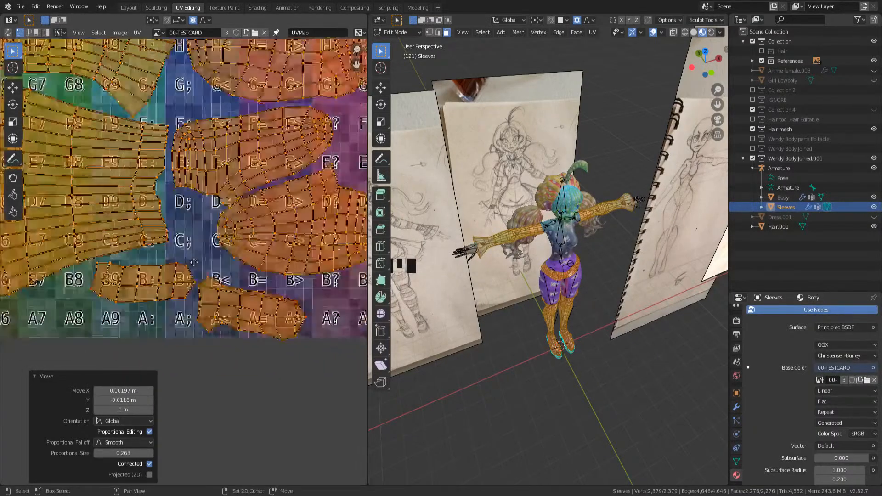
middle_click_drag(238, 269, 154, 272)
left_click_drag(327, 195, 260, 256)
key("ctrl+l")
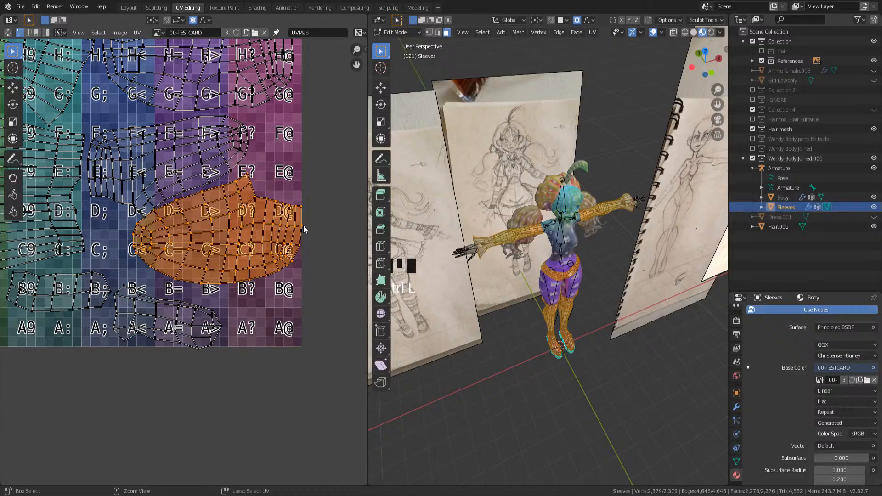
key("g")
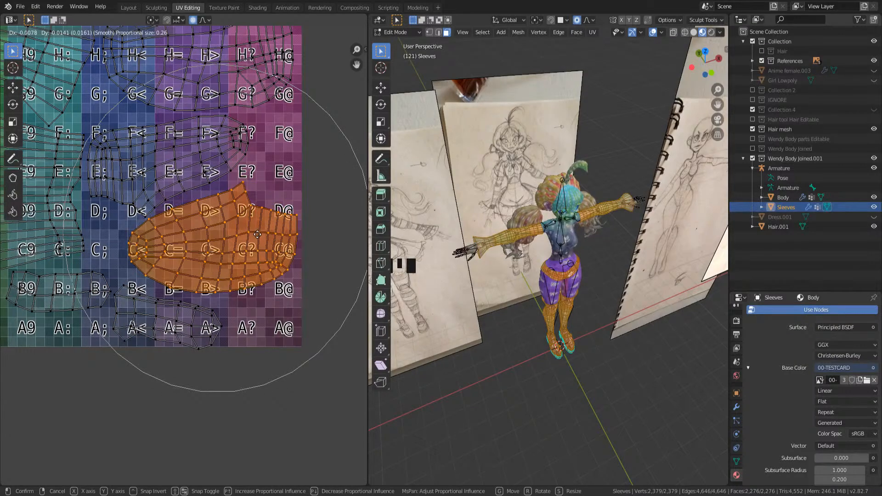
left_click(268, 239)
scroll(282, 257, "down", 1)
key("ctrl+s")
- Leave Sleeves editing, unhide Dress.001 and open the dress mesh in Edit Mode
middle_click_drag(582, 234, 535, 290)
key("Tab")
scroll(543, 203, "up", 3)
left_click(503, 229)
middle_click_drag(544, 332, 539, 359, "shift")
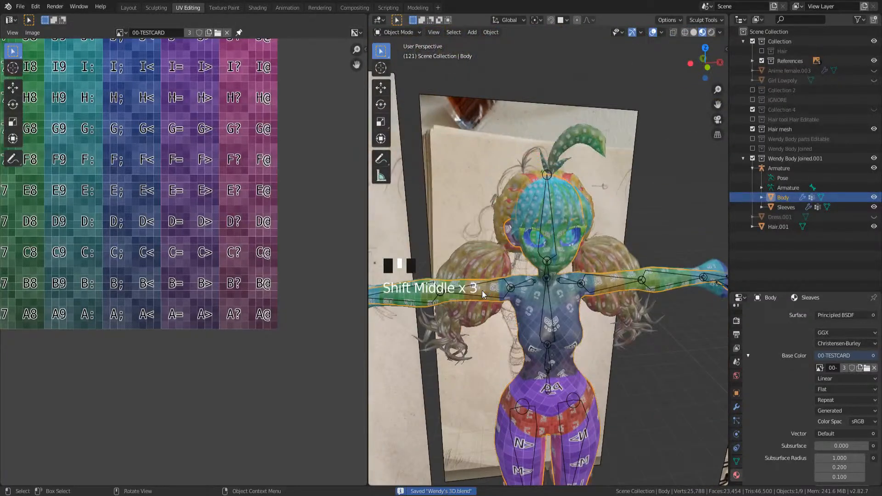
left_click(874, 217)
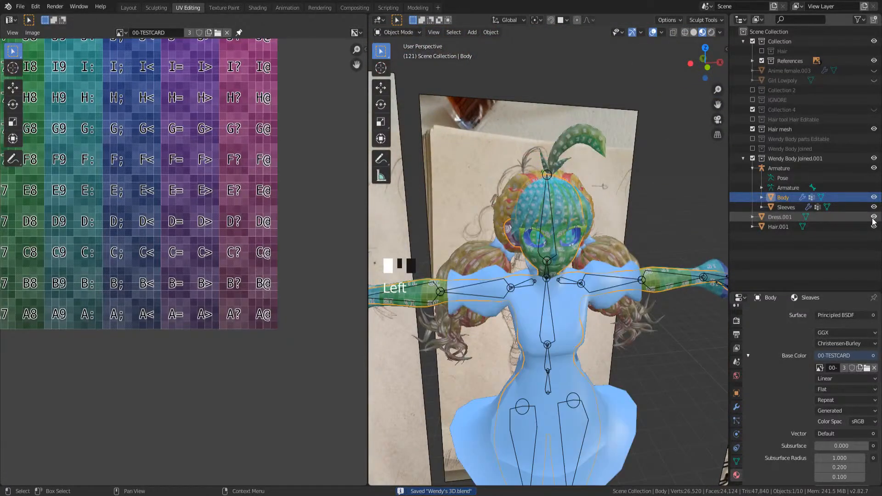
left_click(554, 316)
key("Tab")
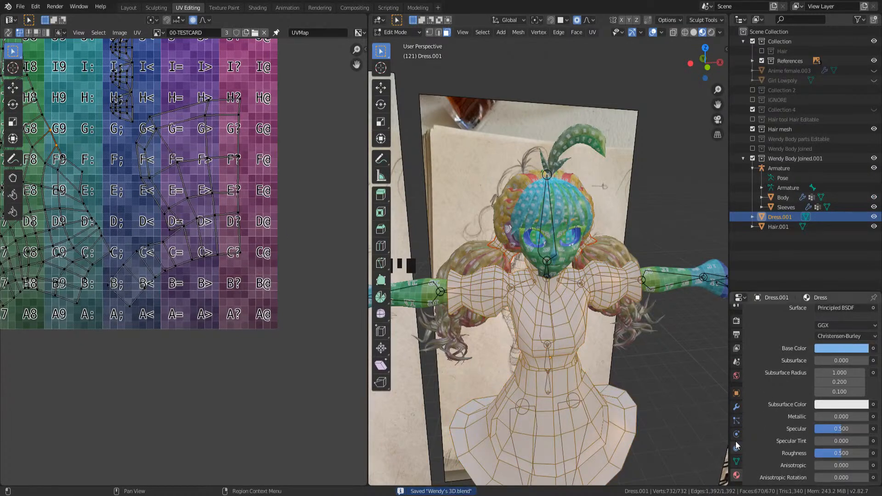
- Connect an Image Texture to the Dress material's base color and assign the 00-TESTCARD image
left_click(737, 461)
left_click(736, 475)
scroll(771, 402, "up", 3)
left_click(873, 407)
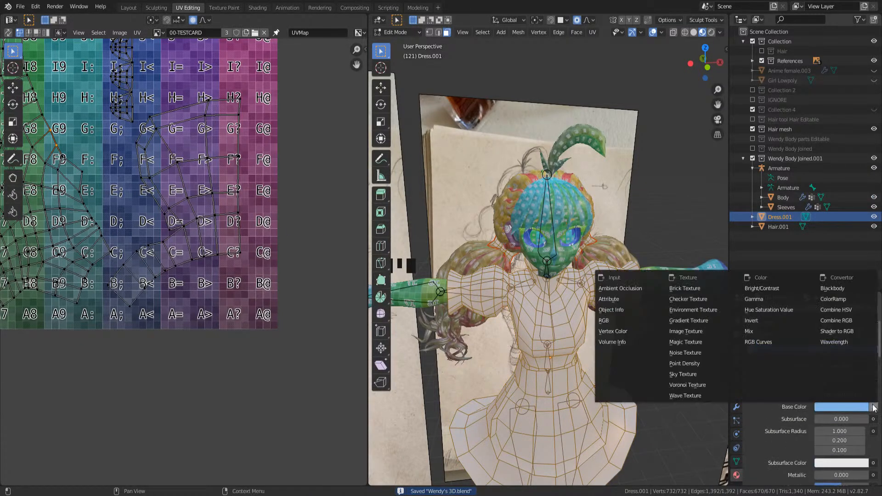
left_click(692, 327)
left_click(820, 419)
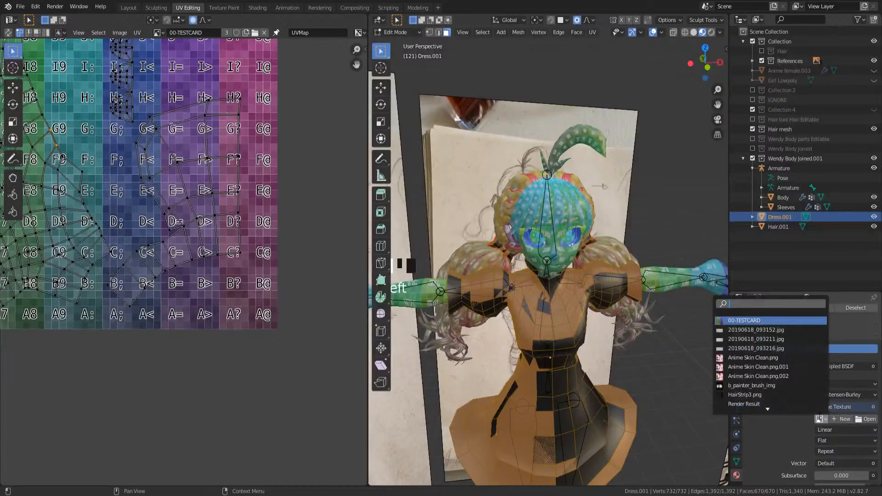
left_click(763, 319)
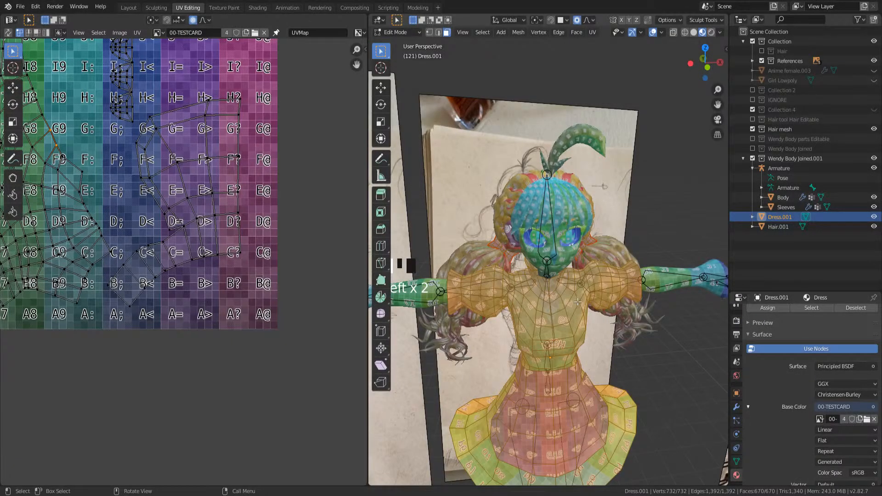
- Try moving the Dress.001 object away from the body in Object Mode and undo the move
key("Tab")
left_click(577, 339)
key("g")
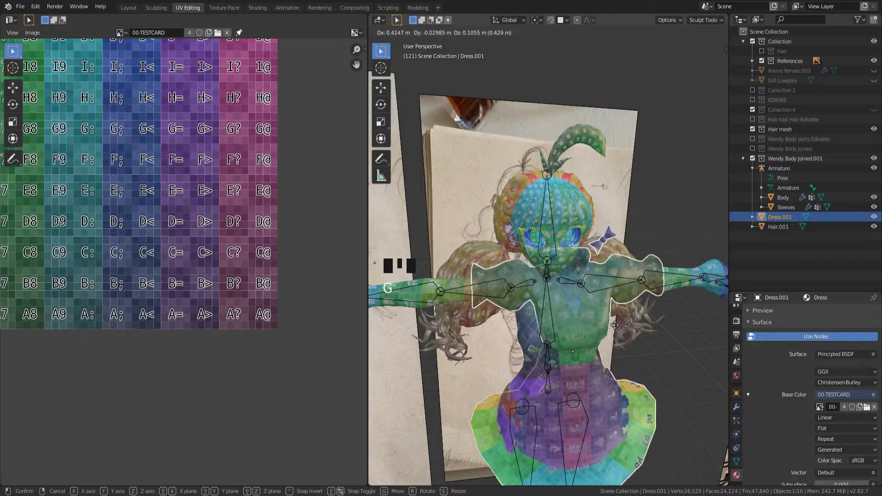
left_click(696, 341)
key("ctrl+z")
- Try hiding a face on the dress bodice, undo it, and try moving that face before returning to Object Mode
key("Tab")
left_click(579, 325)
key("h")
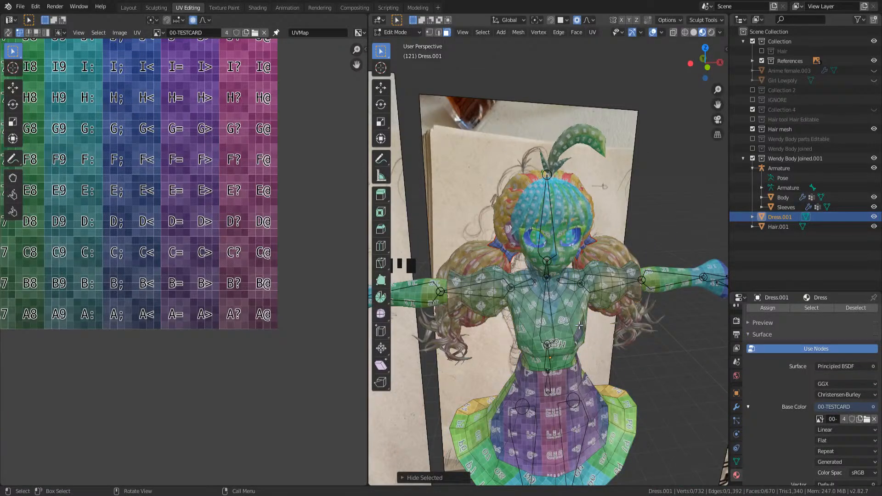
key("ctrl+z")
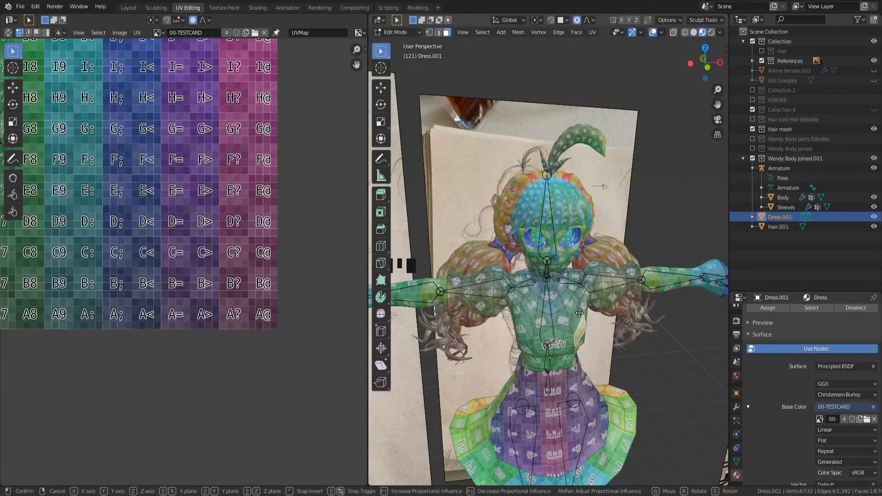
key("g")
left_click(547, 307)
key("Tab")
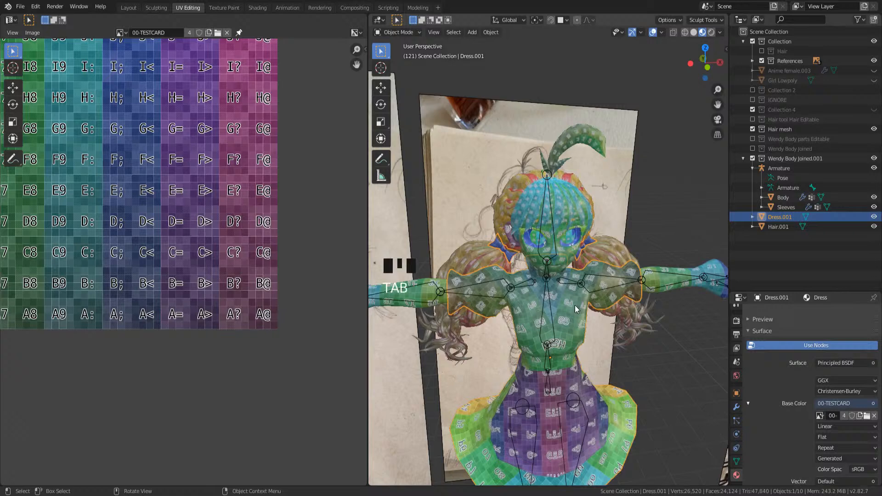
- Bring the Dress material's slot settings into view and save the file
scroll(767, 430, "up", 2)
scroll(767, 430, "up", 3)
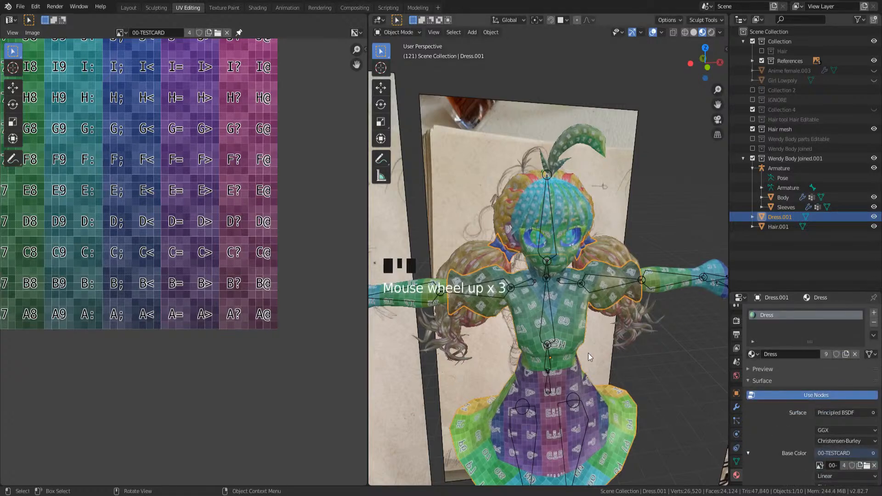
key("ctrl+s")
key("Tab")
key("Tab")
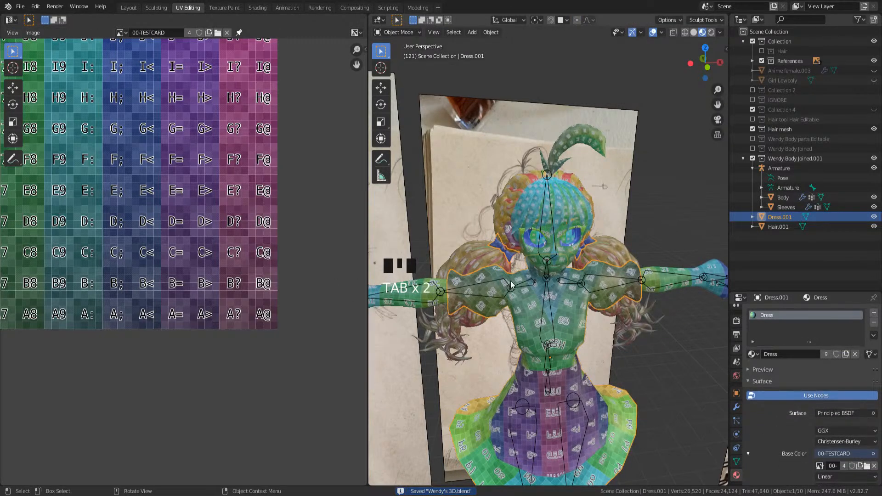
- Open the dress mesh in Edit Mode with everything selected and examine its UV layout against the test card
left_click(522, 298)
key("Tab")
key("a")
scroll(155, 211, "down", 4)
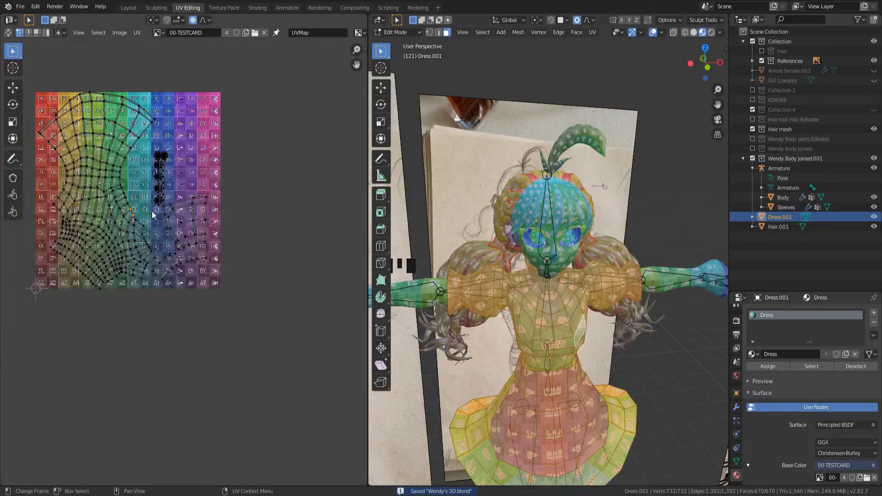
scroll(254, 278, "up", 3)
middle_click_drag(156, 211, 184, 247)
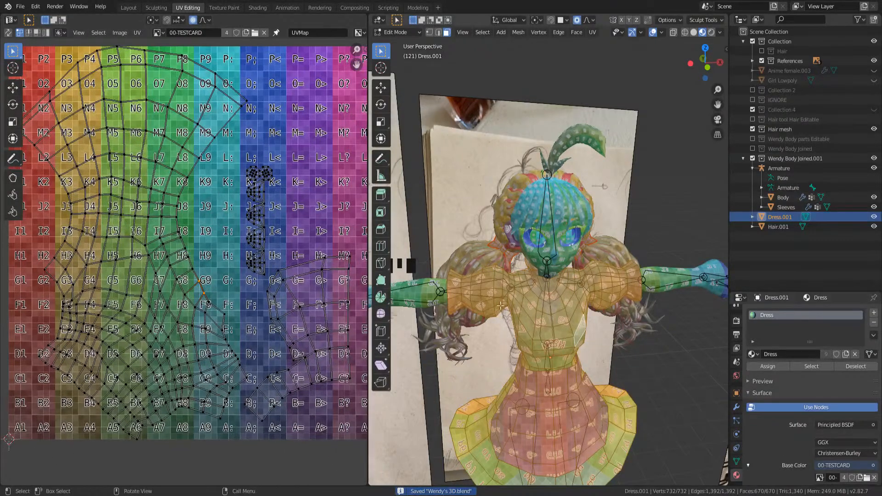
mouse_move(512, 309)
middle_mouse_down()
mouse_move(528, 271)
mouse_move(511, 309)
middle_mouse_up()
middle_click_drag(315, 318, 276, 322)
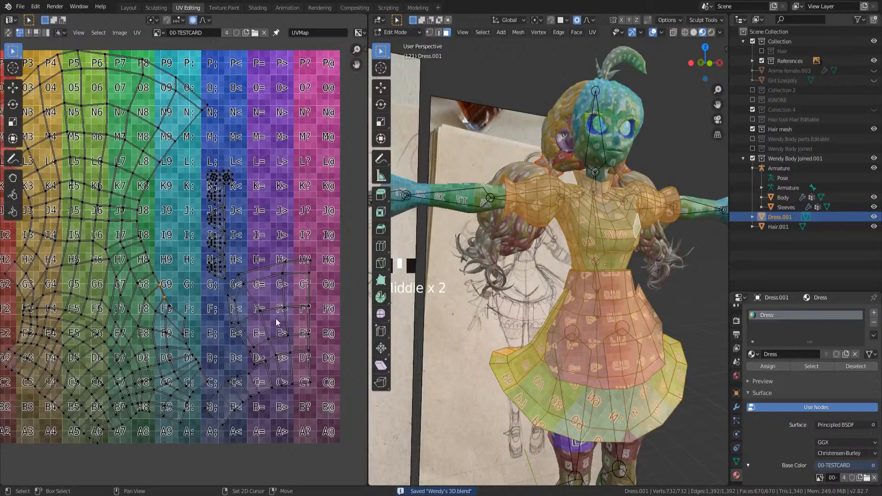
scroll(231, 254, "down", 3)
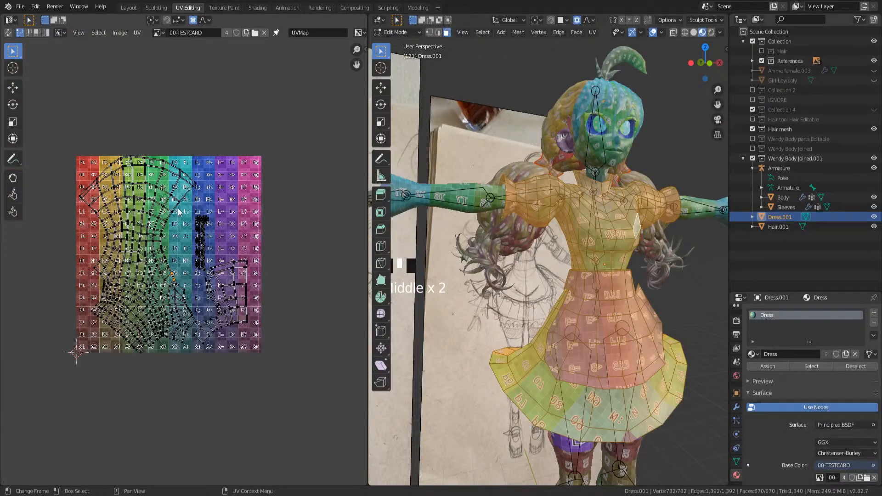
scroll(180, 232, "up", 1)
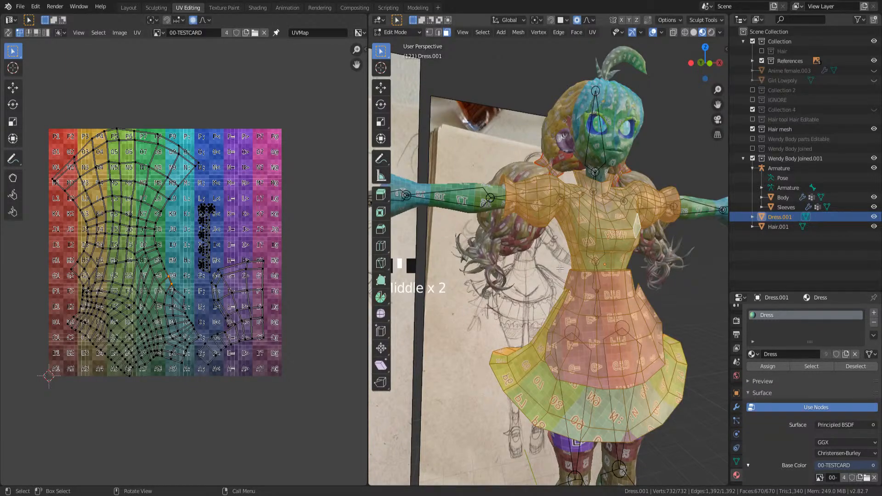
- Deselect the dress mesh, return to Object Mode, and make the Wendy Body Joined.001 collection visible in the viewport
mouse_move(559, 267)
middle_mouse_down()
mouse_move(579, 271)
mouse_move(553, 250)
mouse_move(558, 257)
middle_mouse_up()
scroll(565, 269, "up", 2)
scroll(567, 270, "up", 2, "shift")
key("alt+a")
middle_click_drag(557, 257, 597, 318, "shift")
key("Tab")
scroll(597, 338, "up", 2)
key("2")
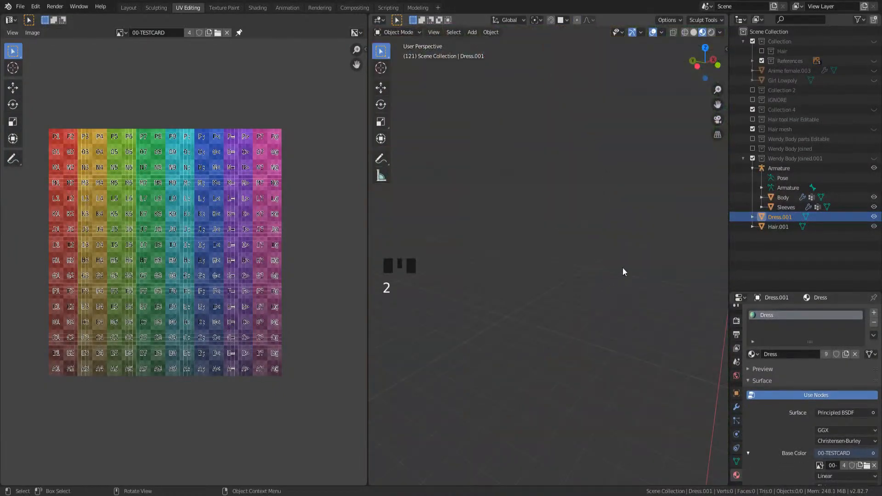
middle_click_drag(623, 271, 619, 279)
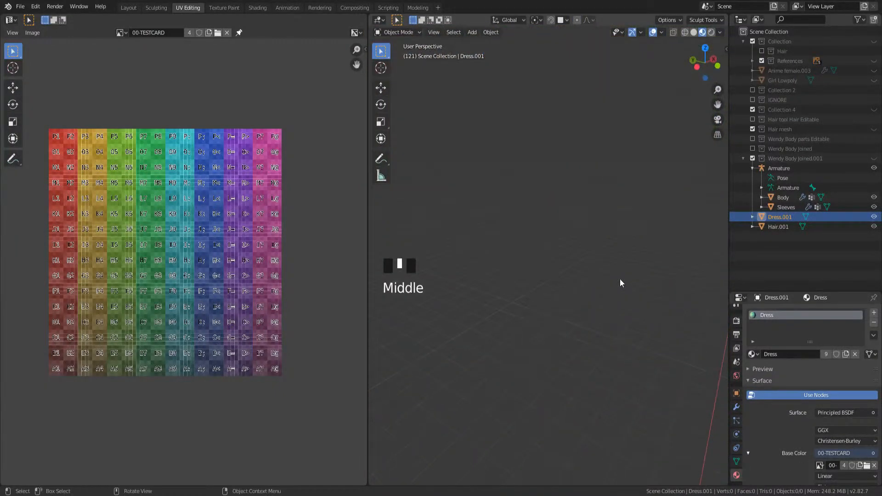
left_click(872, 168)
left_click(872, 158)
- Mark the edge loop around the dress waist as a seam using wireframe display, then restore the textured display
middle_click_drag(671, 257, 662, 272)
key("Tab")
key("shift+z")
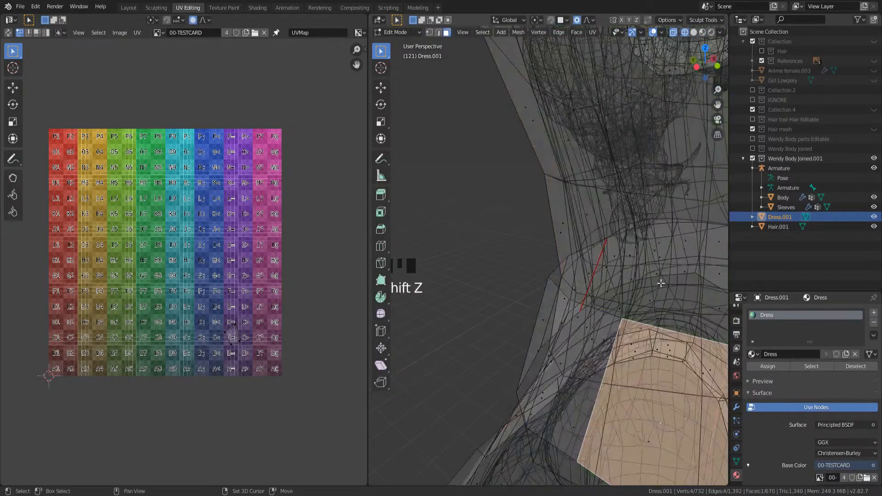
key("2")
left_click(572, 378, "alt")
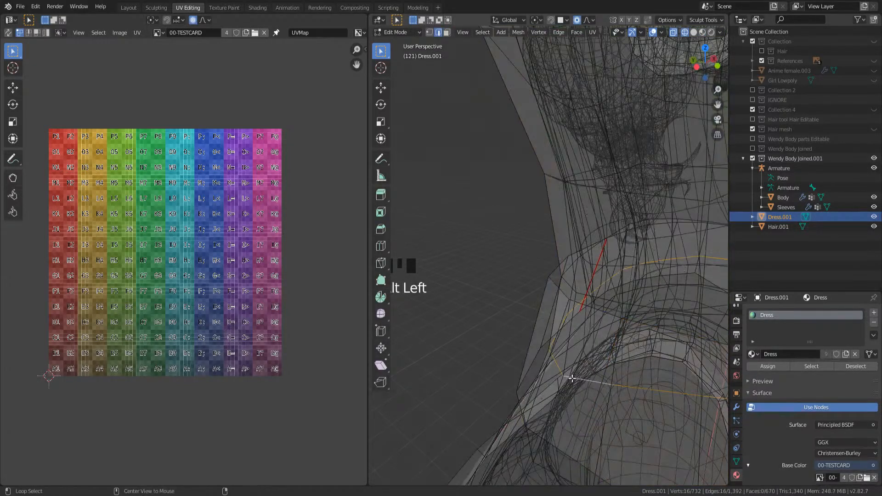
right_click(551, 276)
left_click(524, 221)
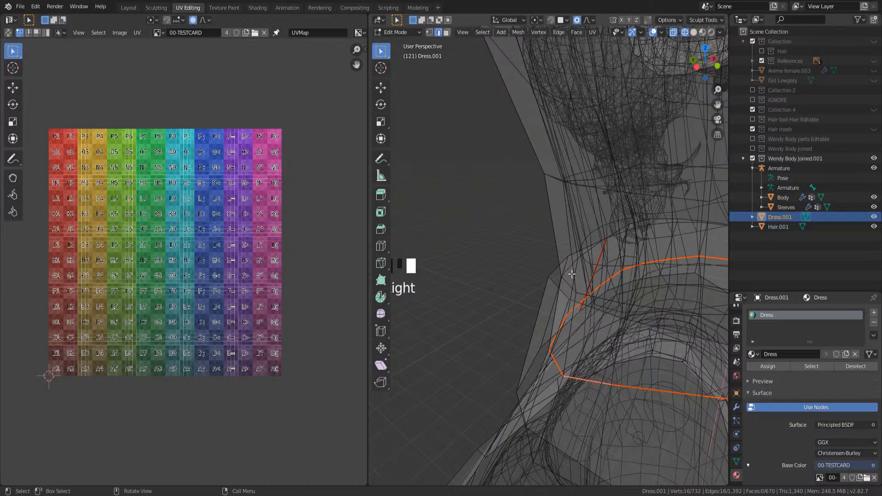
middle_click_drag(582, 289, 581, 277)
key("shift+z")
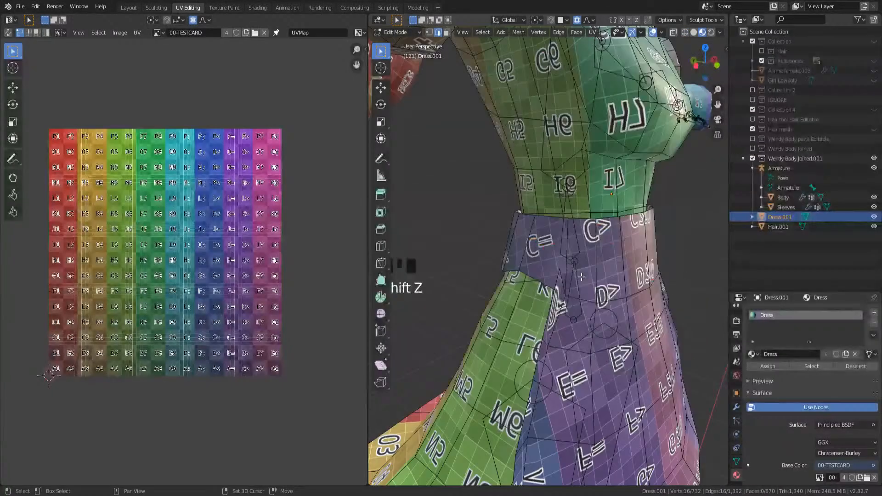
- Select the connected bodice and skirt UV islands, try unwrapping them again, and undo the unwrap
key("Tab")
key("Tab")
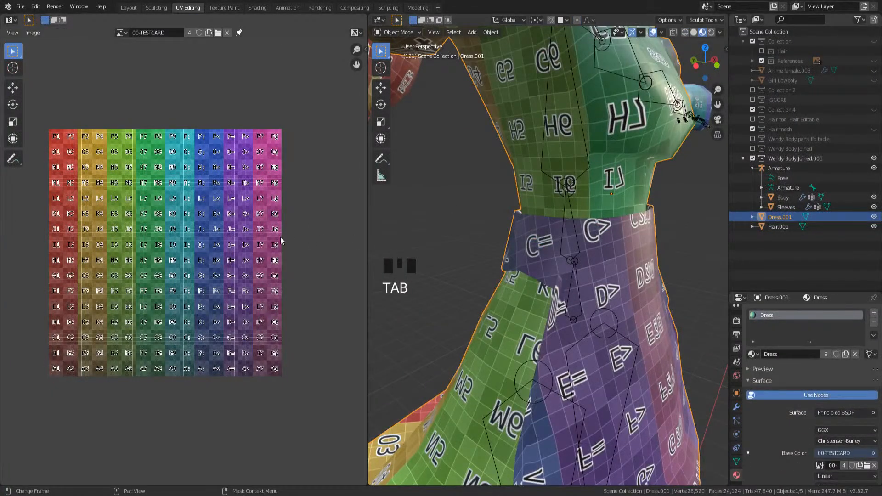
key("a")
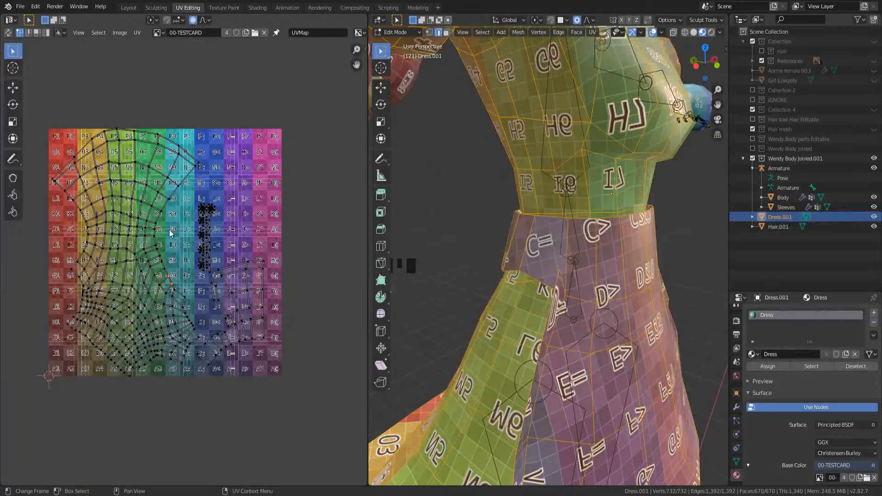
key("l")
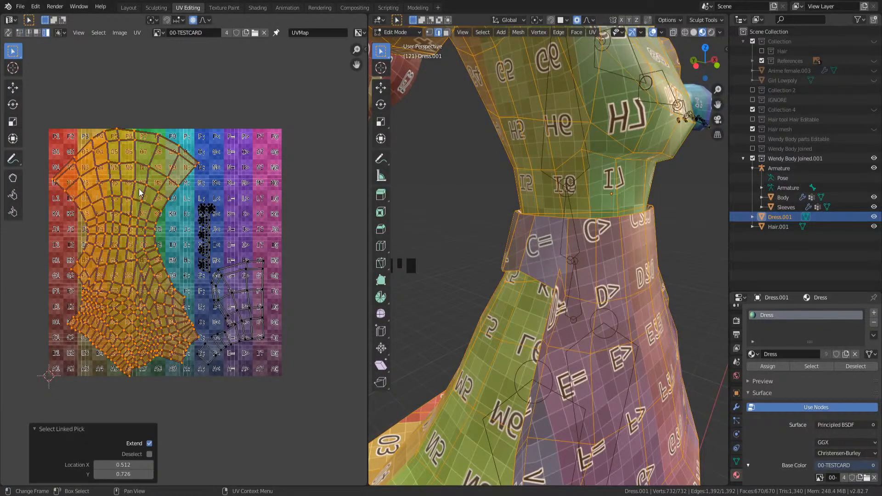
left_click(139, 189)
key("l")
left_click(155, 200)
key("l")
right_click(207, 219)
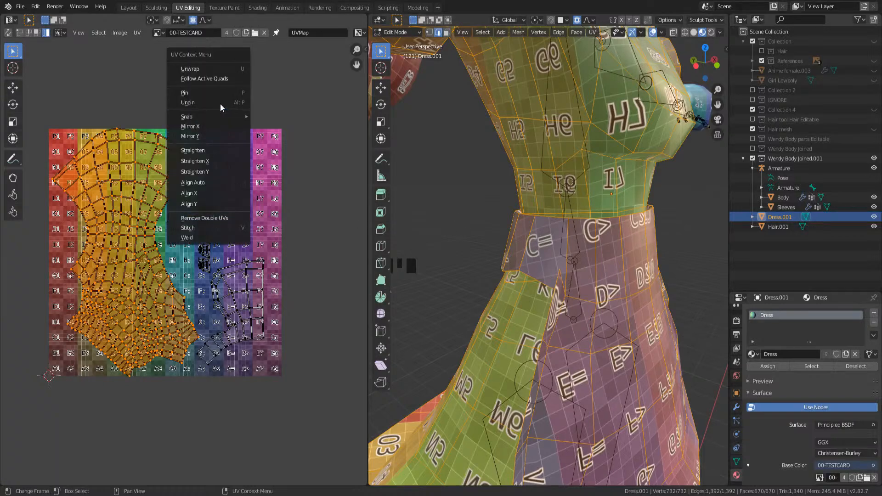
left_click(201, 69)
scroll(253, 268, "up", 2)
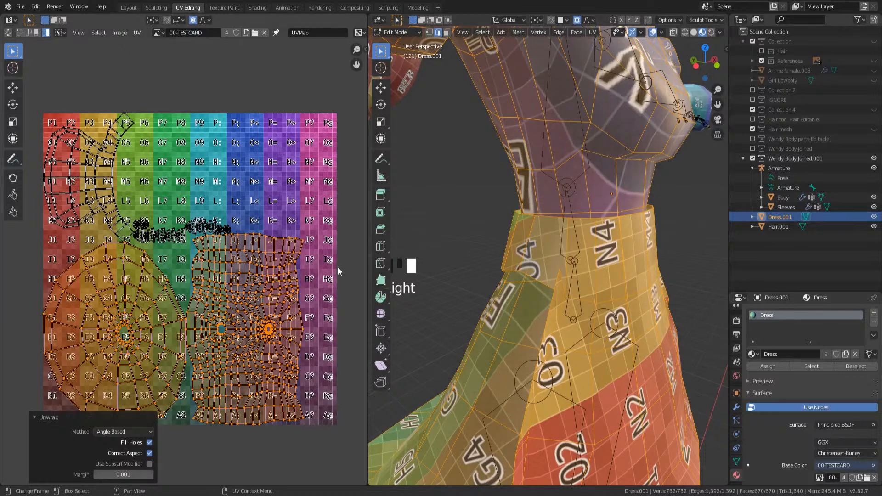
key("ctrl+z")
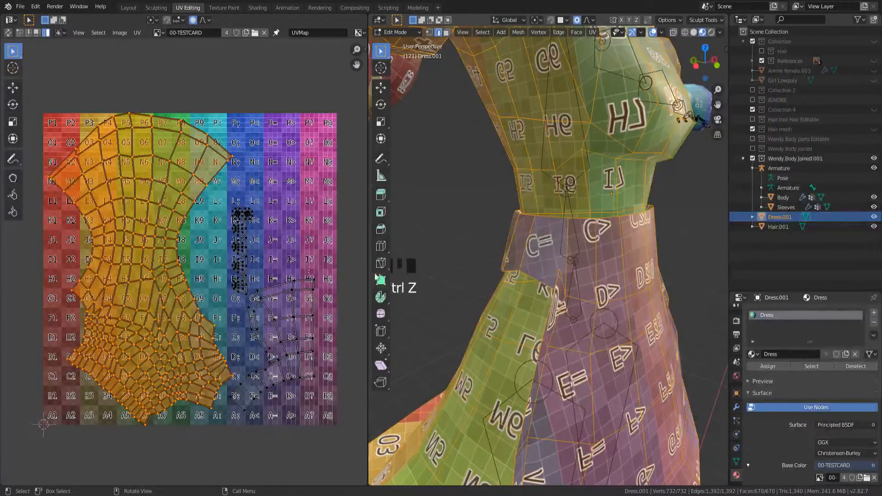
- Examine the test card texture around the dress's waist and back, and select a vertical edge on the bodice back
scroll(561, 224, "down", 2)
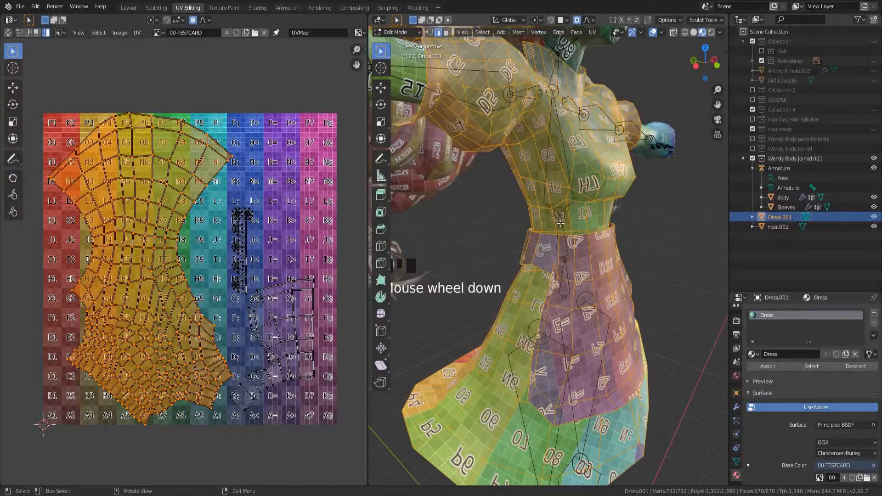
middle_click_drag(561, 224, 525, 228)
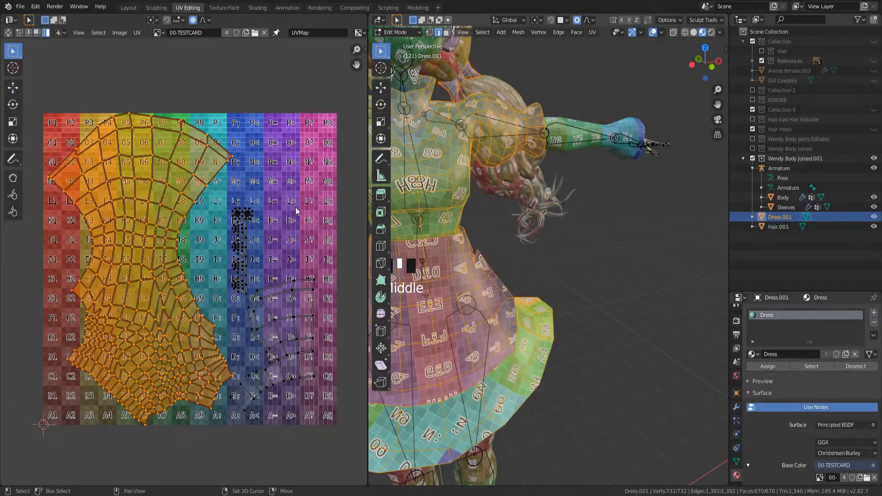
middle_click_drag(278, 216, 325, 227)
middle_click_drag(400, 231, 524, 329, "shift")
scroll(537, 248, "up", 4)
scroll(551, 258, "up", 2)
left_click(566, 176)
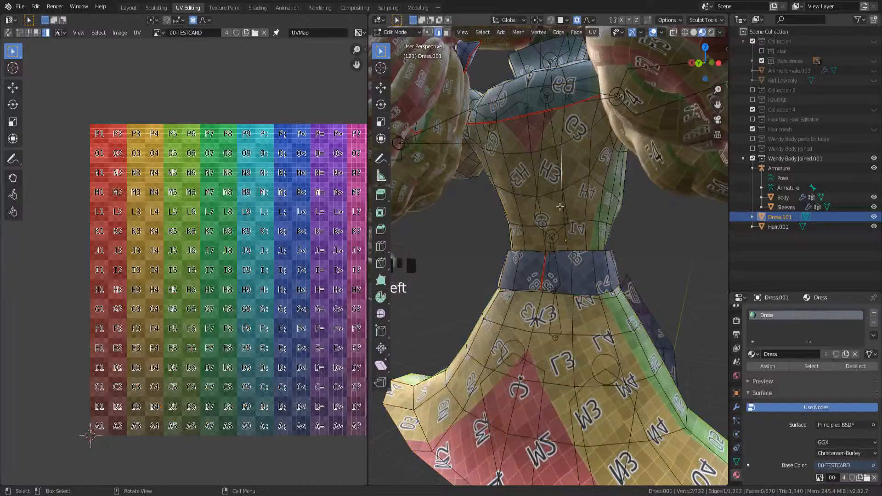
- Select the linked skirt geometry in wireframe, delimited by Seam, and move its UV island above the test card
key("shift+z")
middle_click_drag(558, 203, 579, 215)
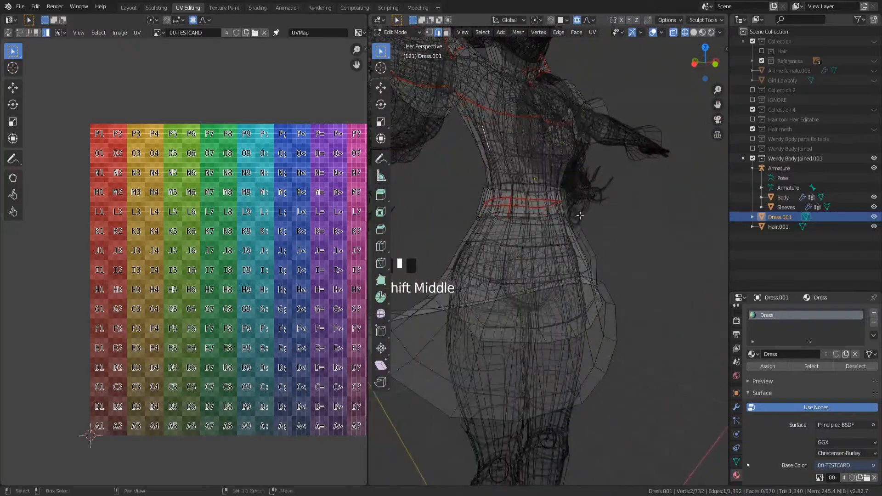
key("ctrl+l")
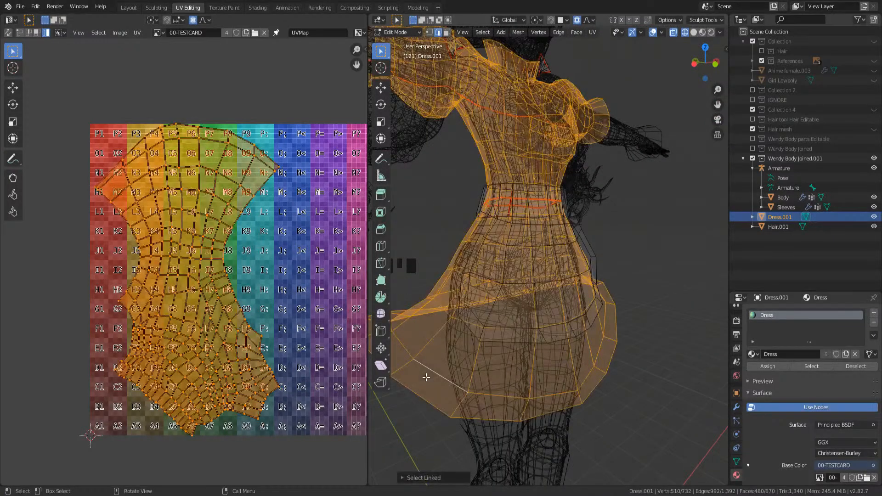
left_click(419, 480)
left_click(472, 454)
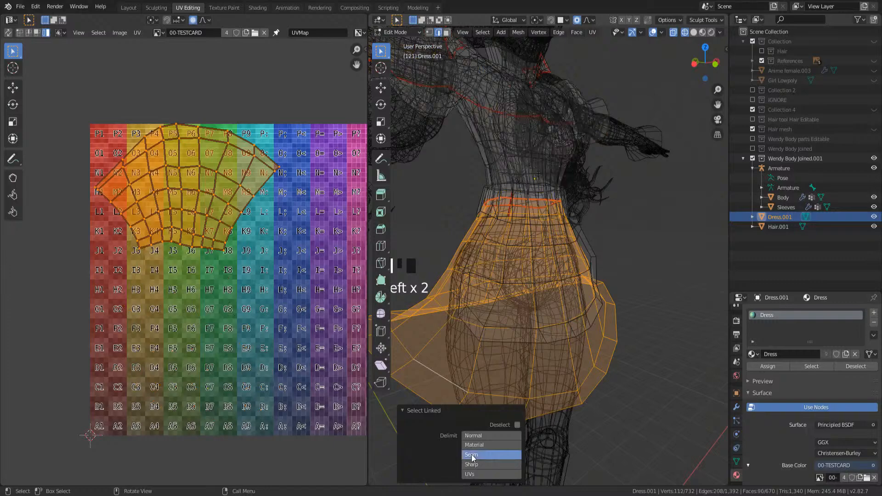
left_click(432, 338)
key("ctrl+l")
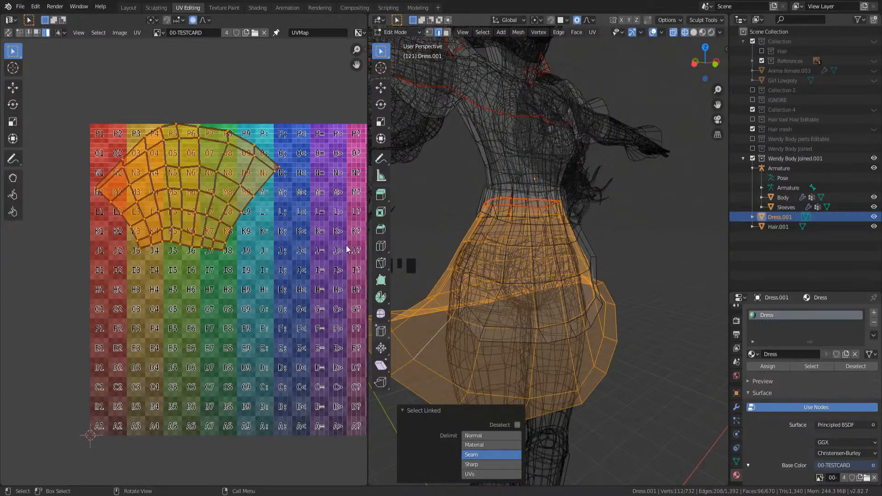
left_click_drag(204, 207, 302, 100)
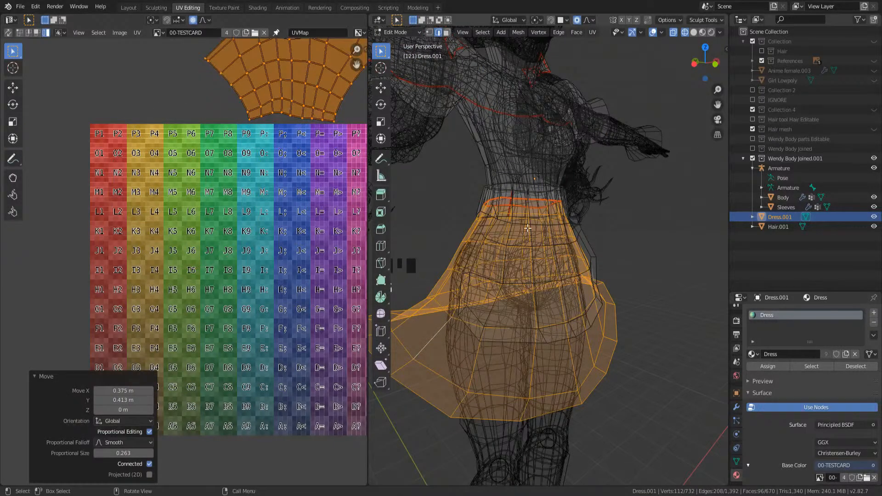
- Select the whole dress mesh, isolate the bodice UV island, and move it about 0.31 upward on the test card
key("a")
scroll(191, 239, "up", 2)
scroll(191, 307, "down", 2)
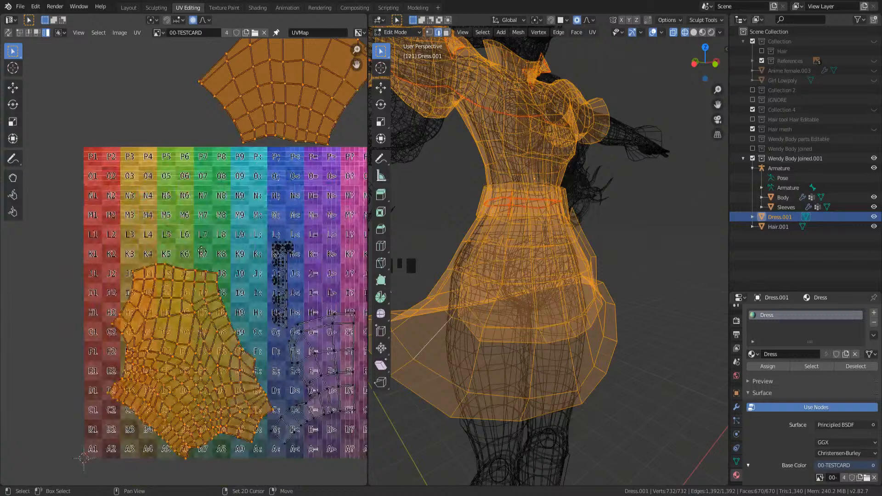
key("b")
left_click_drag(100, 327, 287, 447)
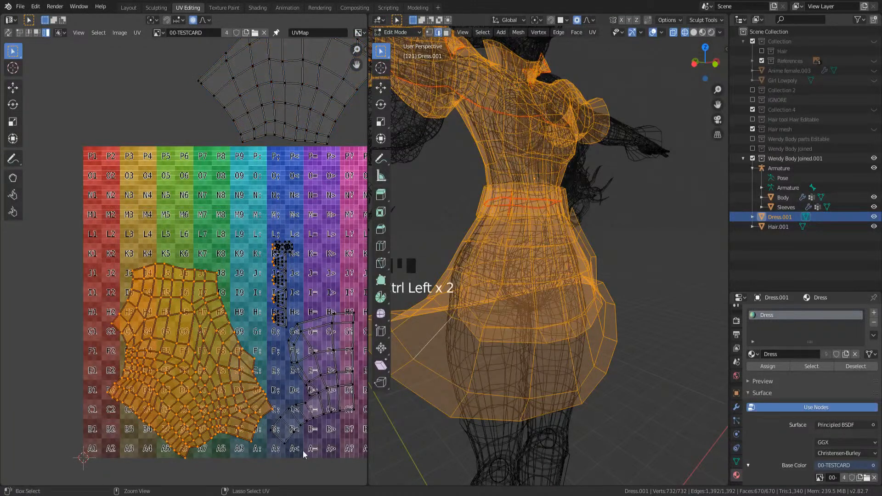
key("ctrl+z")
left_click_drag(251, 225, 310, 311)
key("g")
left_click(233, 183)
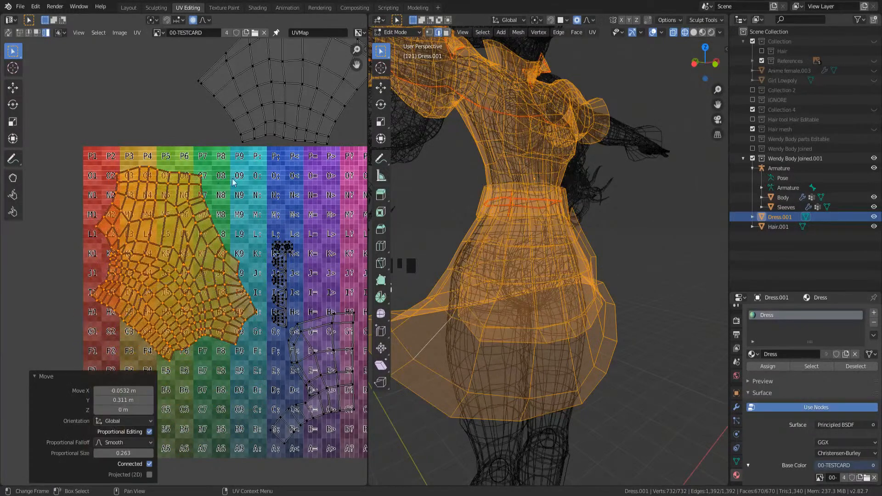
- Mirror the bodice UV island along Y and fit it against the upper-left corner of the test card
right_click(158, 186)
left_click(121, 253)
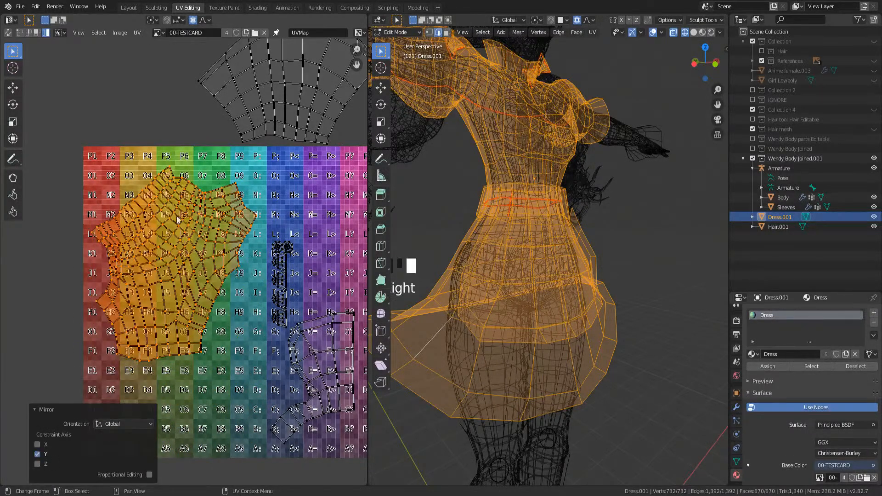
key("g")
left_click(179, 262)
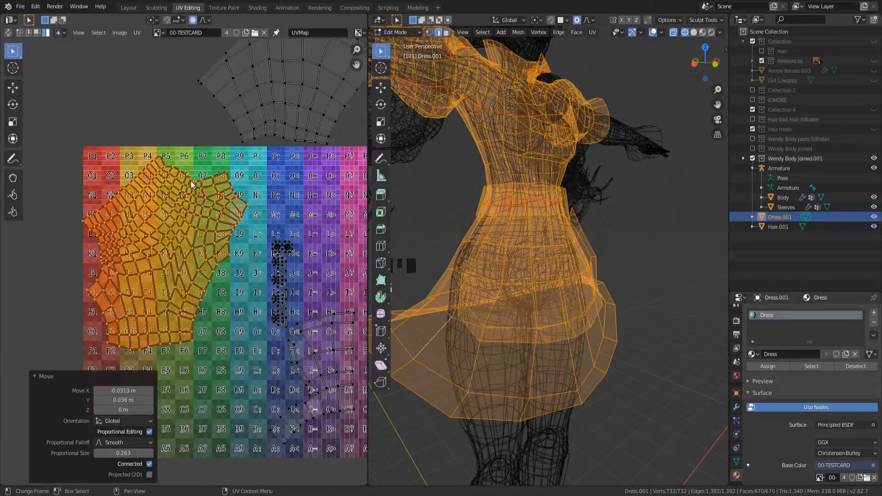
- Move the skirt UV island onto the upper-right area of the test card and rotate it about 73°
middle_click_drag(192, 184, 144, 278)
left_click_drag(141, 78, 361, 259)
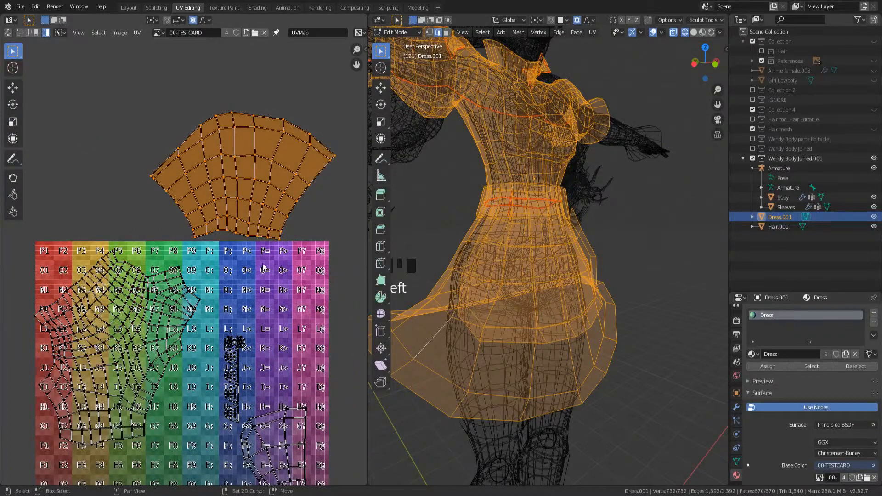
middle_click_drag(263, 267, 260, 174)
key("g")
left_click(291, 219)
key("r")
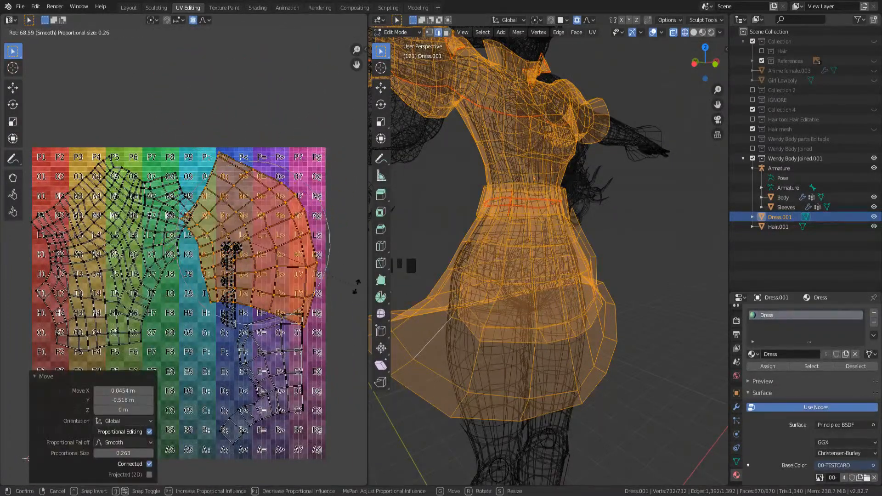
left_click(354, 289)
- Shift the skirt UV island lower beside the bodice island and rotate it about 22° further
key("g")
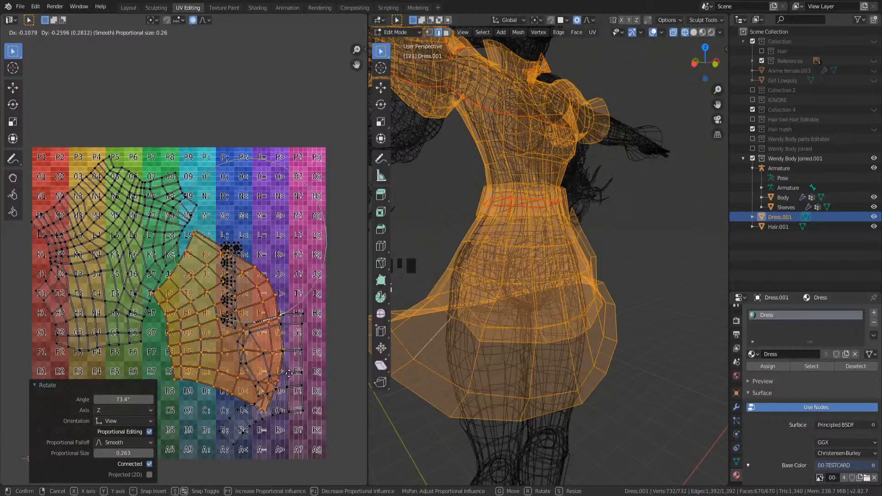
left_click(288, 373)
middle_click_drag(289, 367, 327, 317)
key("g")
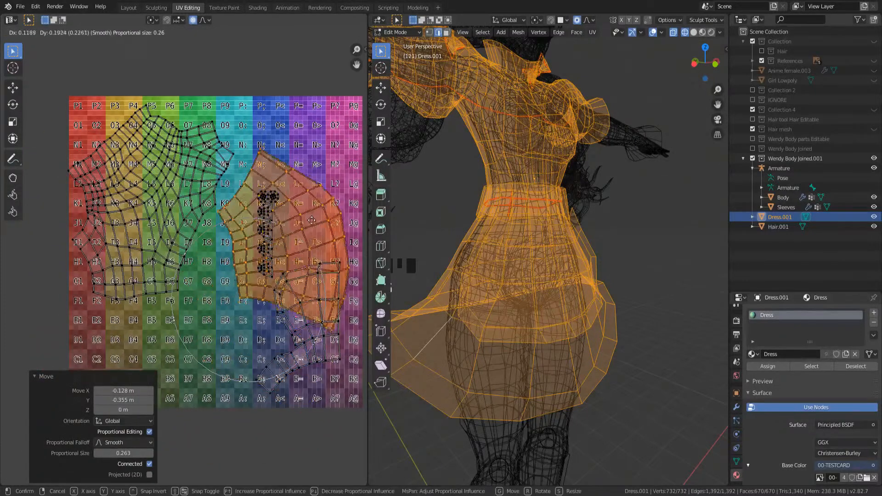
key("r")
left_click(329, 216)
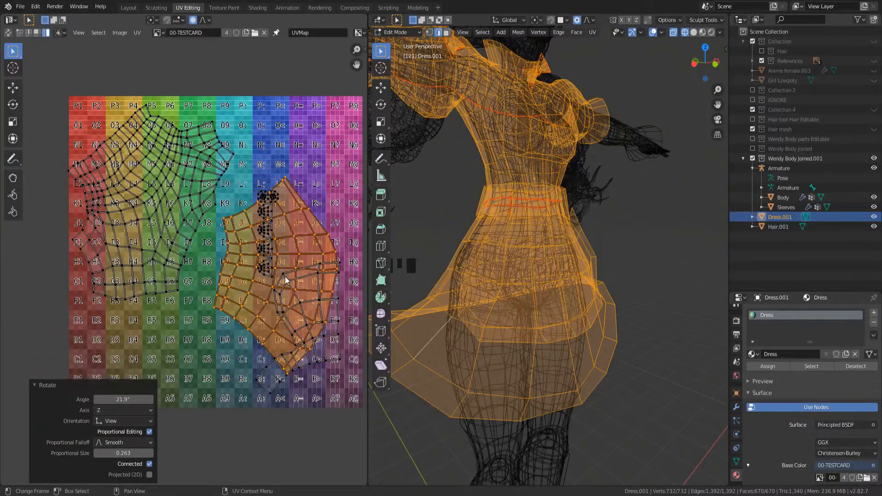
- Rotate the skirt UV island about 175° and move it above the test card, clear of the other islands
key("r")
left_click(269, 415)
key("g")
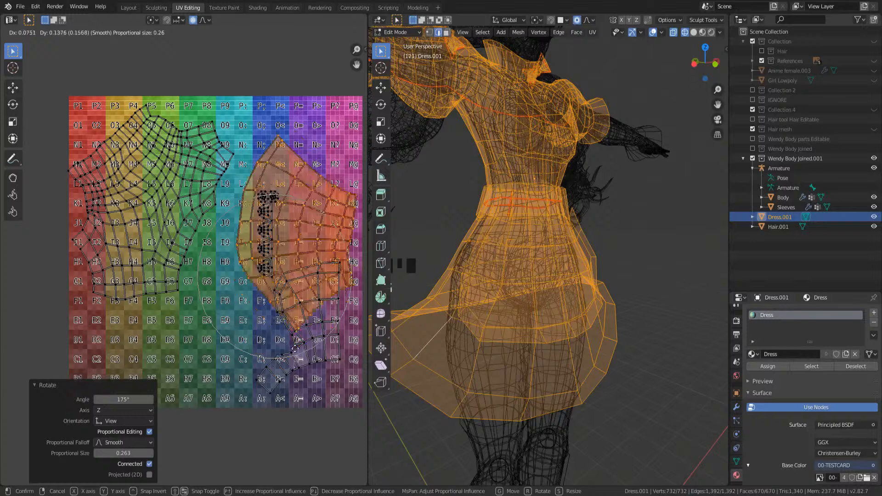
left_click(274, 162)
- Select the small button-like UV islands and move them about 0.81 left, off the test card
left_click_drag(276, 264, 293, 285)
key("g")
left_click(59, 320)
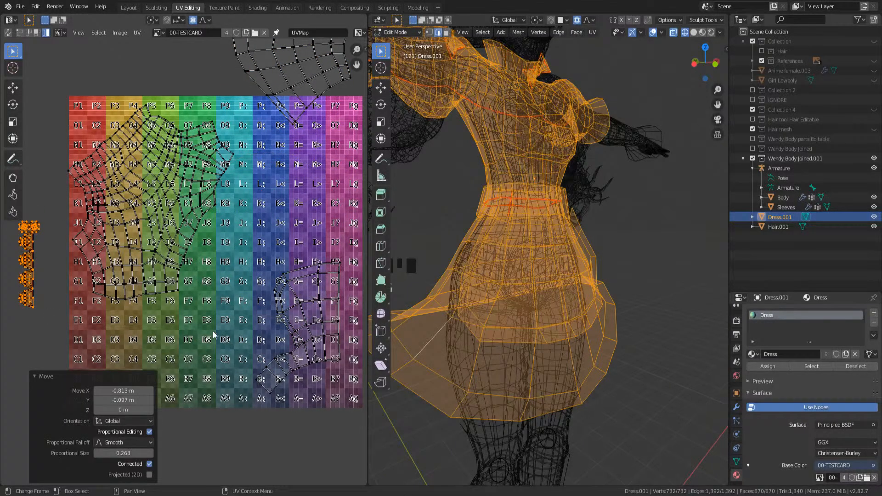
- Select the L-shaped UV island in the card's lower-right area, rotate it about 100°, and fine-tune its angle
left_click_drag(227, 260, 324, 374)
key("r")
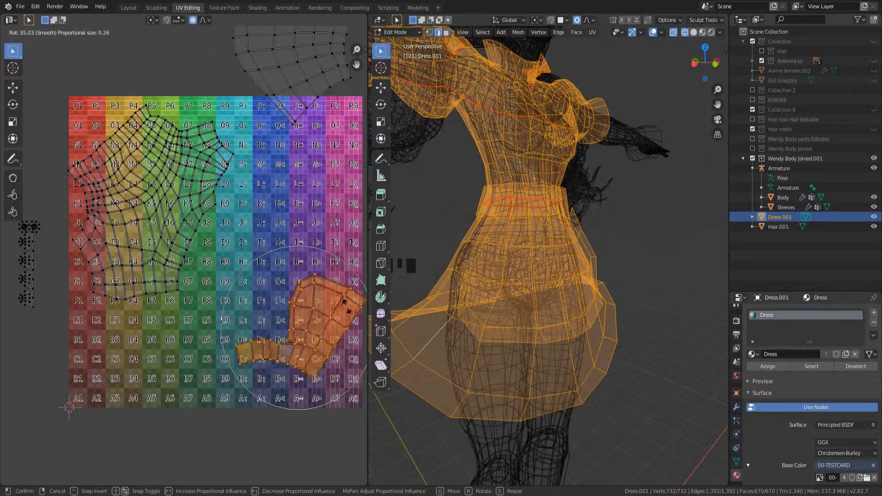
left_click(360, 392)
key("r")
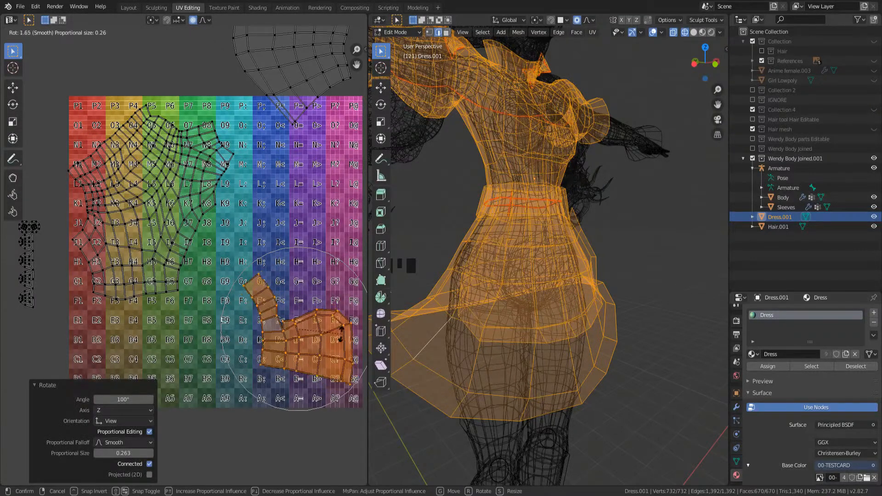
left_click(341, 329)
- Move the L-shaped UV island about 0.53 left and 0.12 down below the bodice, and nudge it about 0.03 up
key("g")
left_click(147, 326)
middle_click_drag(148, 326, 193, 318)
scroll(193, 317, "up", 1)
scroll(193, 318, "down", 1)
scroll(213, 338, "up", 1)
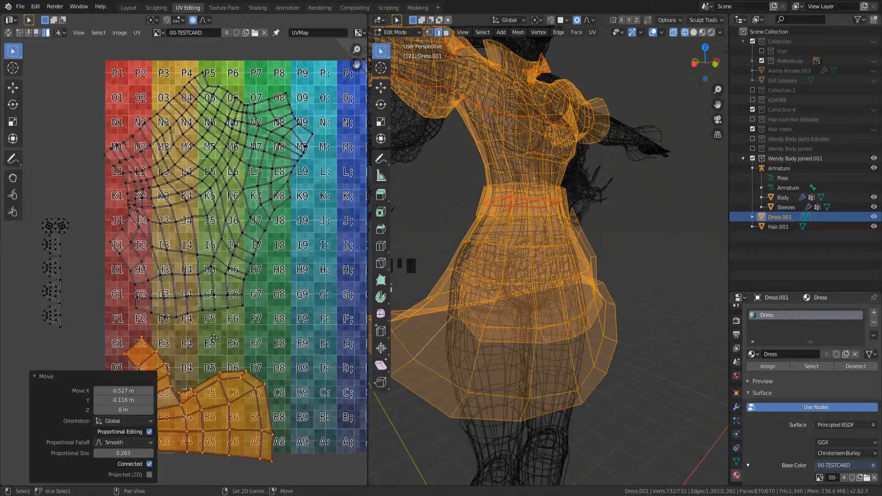
key("g")
left_click(214, 397)
- Rotate the end vertices of the L-shaped island's strip and shift them about 0.07 right so the strip stands upright
middle_click_drag(133, 347, 169, 326)
scroll(169, 326, "up", 1)
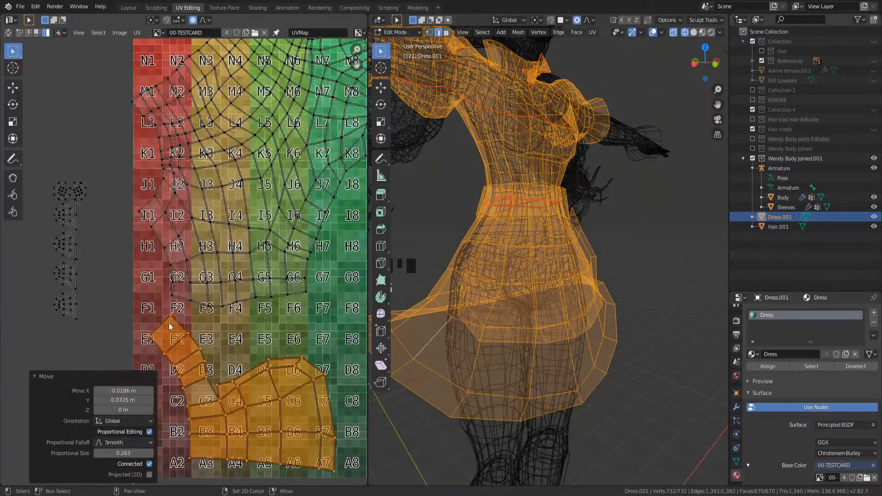
left_click(163, 318)
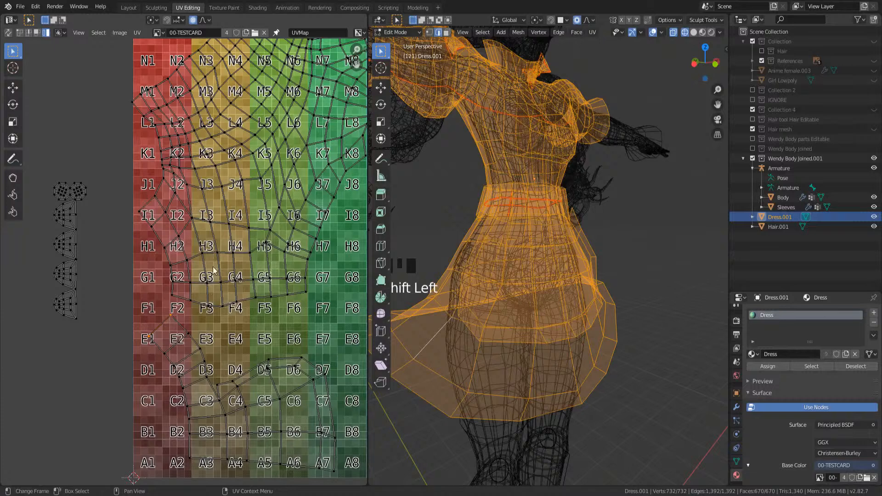
key("r")
left_click(246, 295)
key("g")
left_click(276, 282)
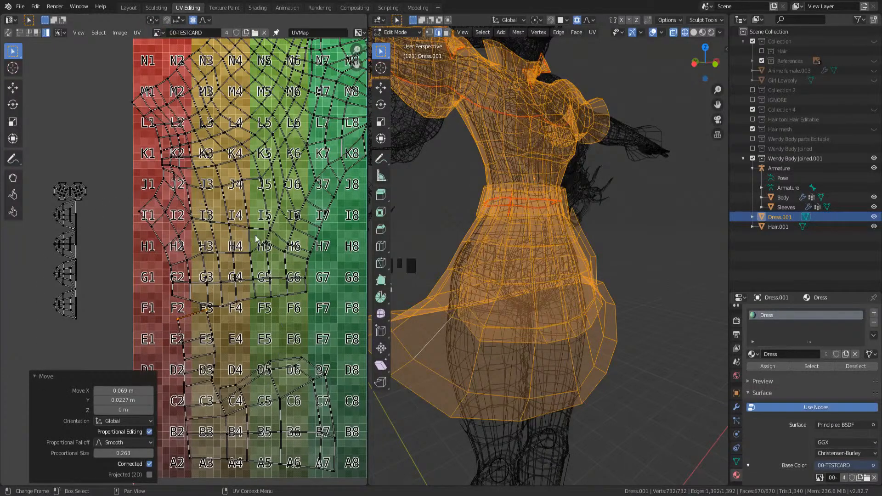
key("g")
left_click(282, 248)
- Move the strip's inner corner vertices about 0.02 right and nudge its left-edge vertices slightly left
left_click(224, 393)
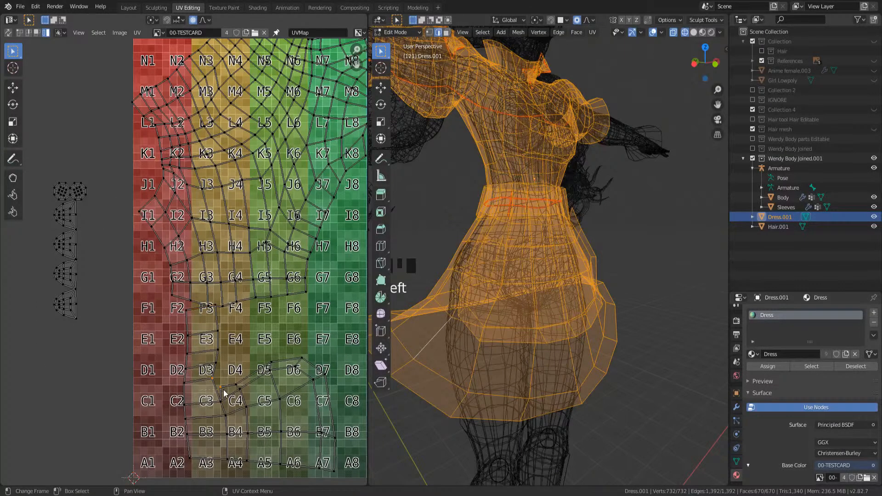
key("g")
left_click(197, 381)
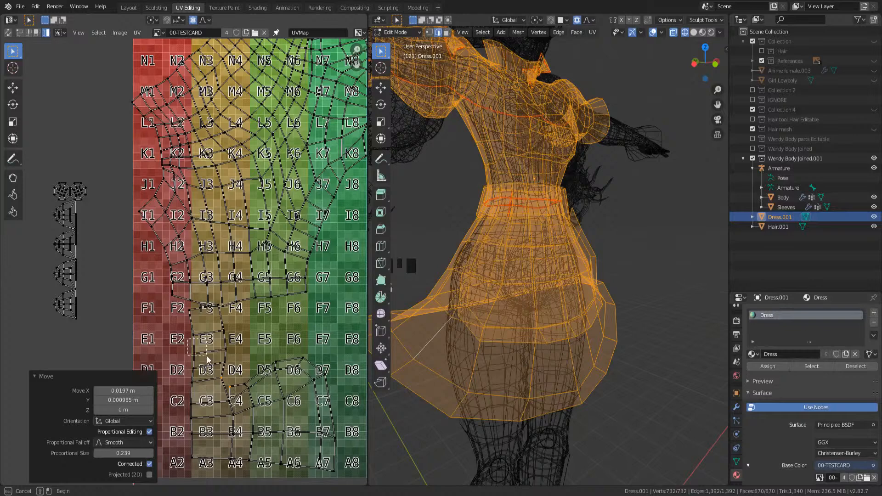
left_click_drag(206, 356, 205, 358)
key("g")
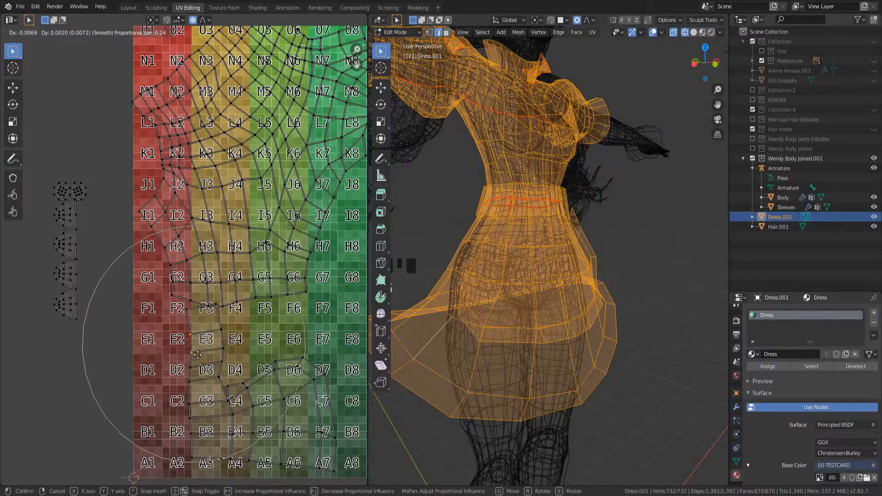
left_click(199, 356)
- Nudge the strip's right-edge vertices with a smaller proportional size and shift its end vertices about 0.012 right
left_click(218, 327)
key("g")
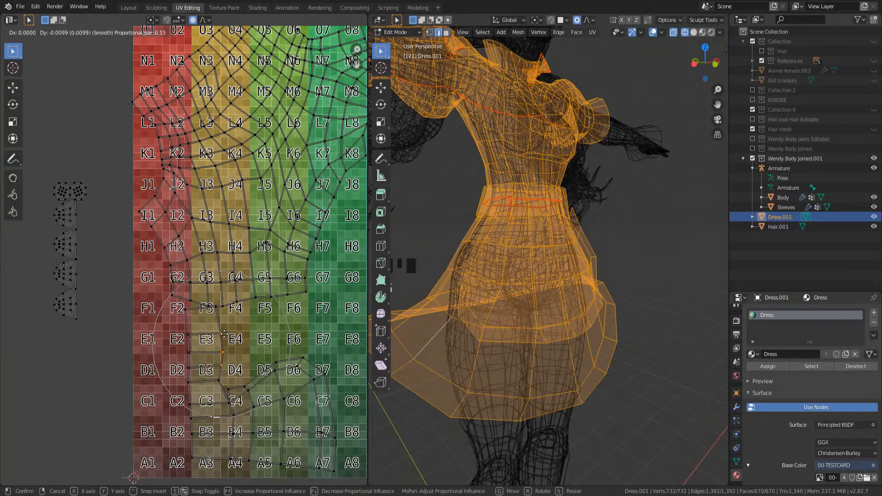
left_click(224, 334)
left_click(219, 311)
left_click(210, 310)
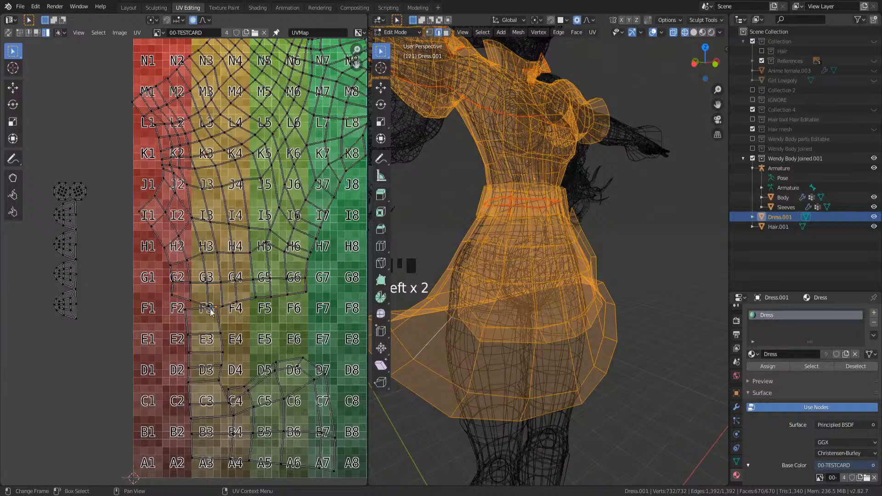
key("g")
left_click(201, 322)
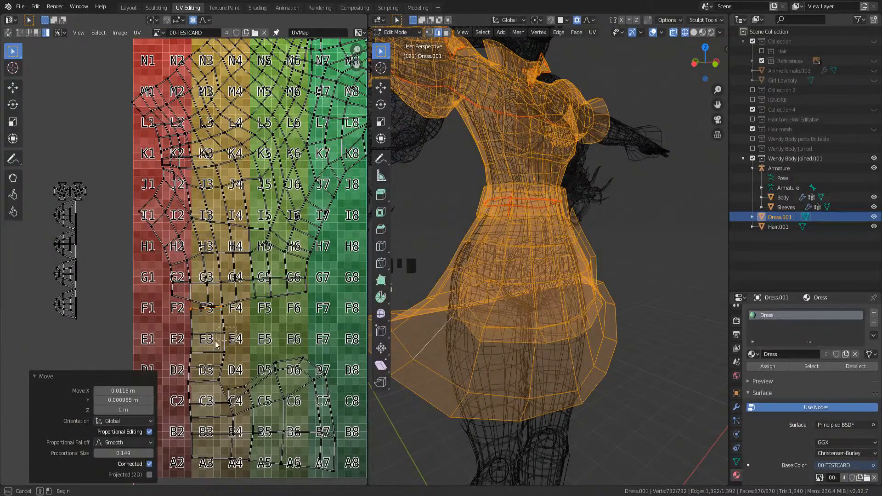
- Move the strip's middle right-edge vertex about 0.012 left along X to straighten the edge
left_click(235, 345)
key("g")
key("x")
left_click(203, 362)
scroll(225, 346, "up", 2)
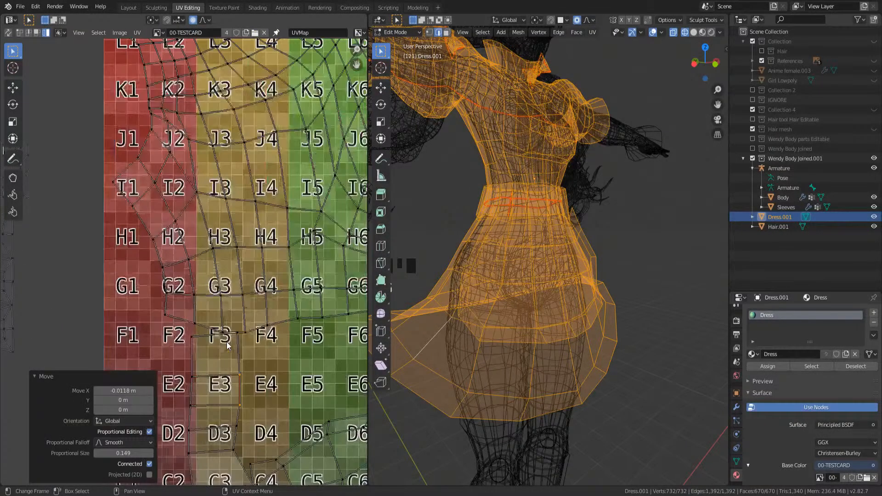
- Select the whole L-shaped UV island and move it about 0.10 left and 0.025 down into the card's lower-left corner
scroll(234, 375, "down", 3)
left_click_drag(170, 375, 251, 401)
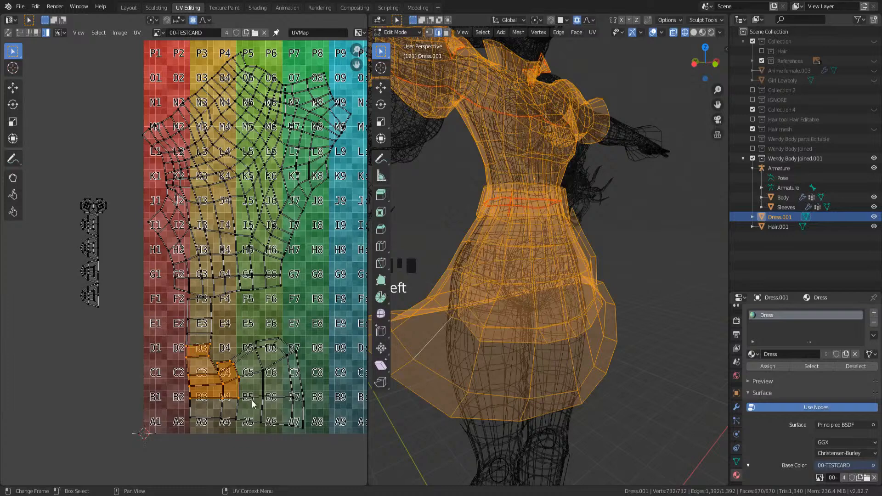
key("ctrl+l")
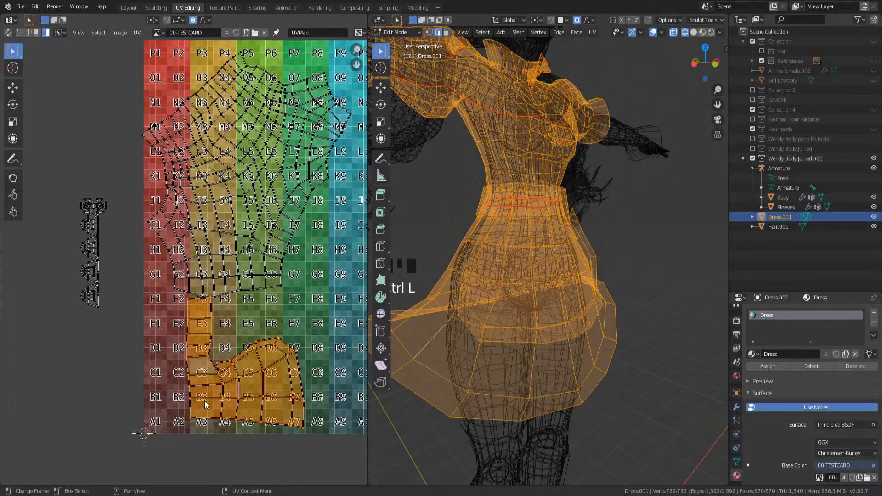
key("g")
left_click(182, 412)
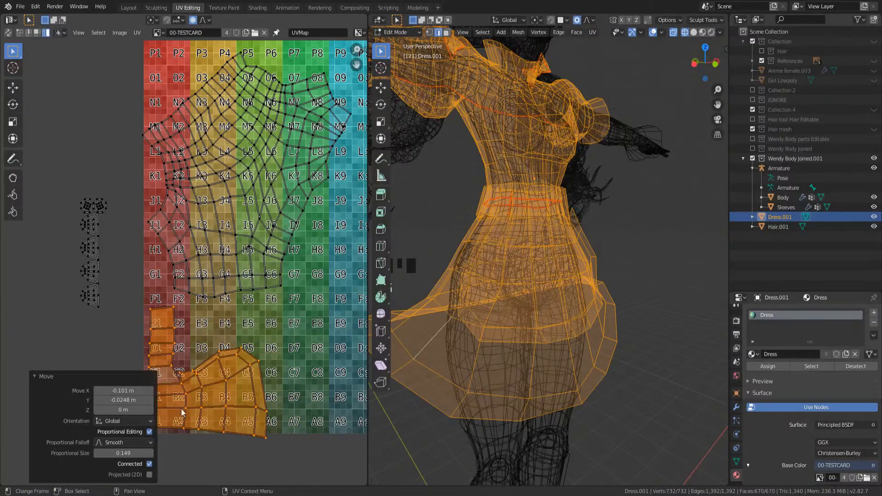
- Pull the L-shaped island's lower-right corner vertex up inside the card, rotating its surroundings about -18.8° and nudging it left
left_click(250, 434)
left_click_drag(271, 450, 272, 451)
key("g")
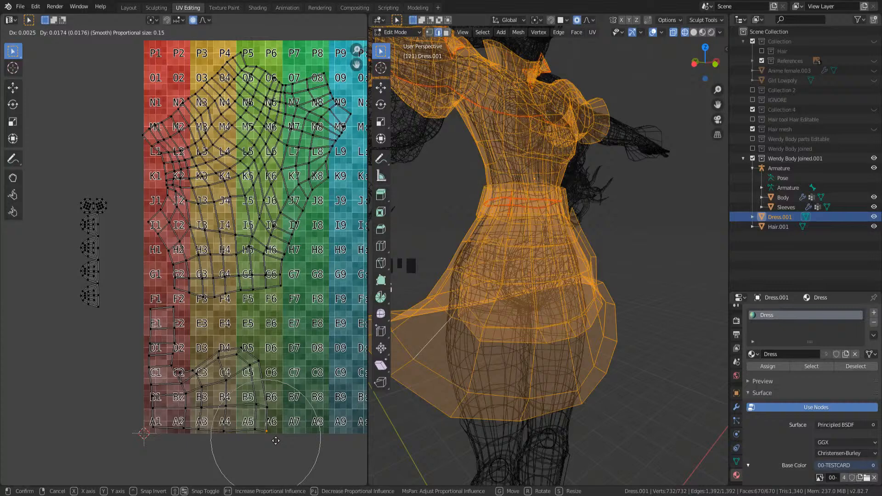
left_click(275, 439)
key("r")
left_click(279, 413)
key("g")
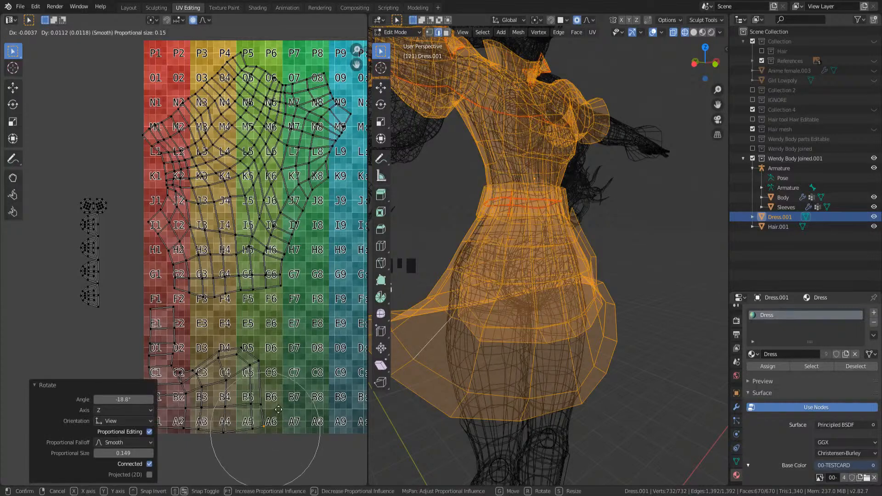
left_click(285, 413)
key("g")
left_click(284, 417)
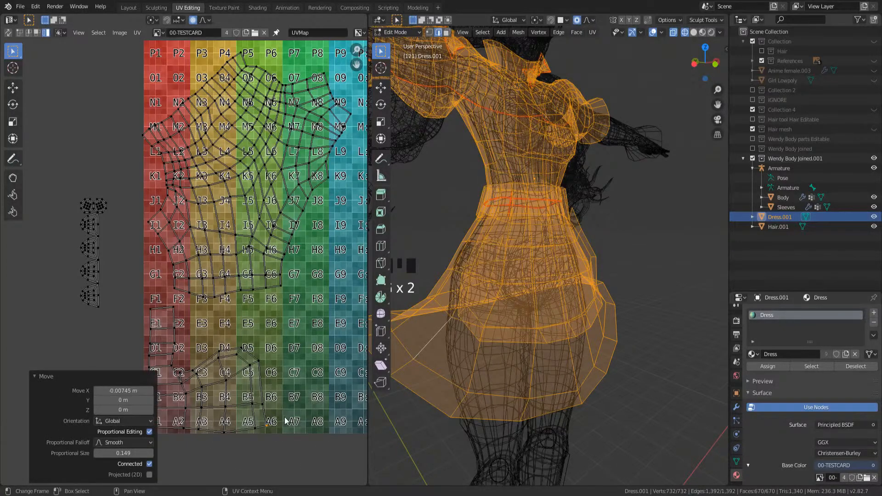
- Raise the vertices along the L-shaped island's bottom edge slightly so they sit inside the card
left_click_drag(219, 421, 242, 453)
key("g")
left_click(244, 448)
- Select the whole bodice UV island and move it about 0.027 right and 0.014 up
middle_click_drag(250, 248, 239, 338, "shift")
left_click_drag(183, 138, 244, 176)
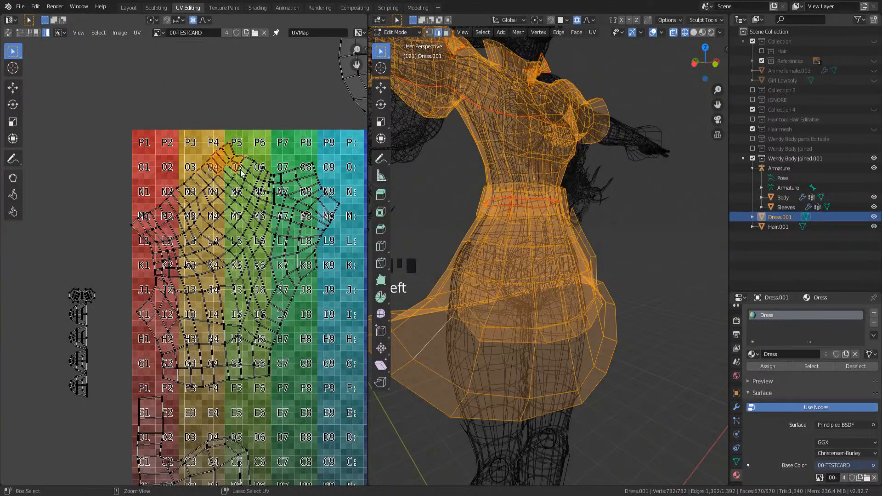
key("ctrl+l")
middle_click_drag(241, 173, 198, 107, "shift")
key("g")
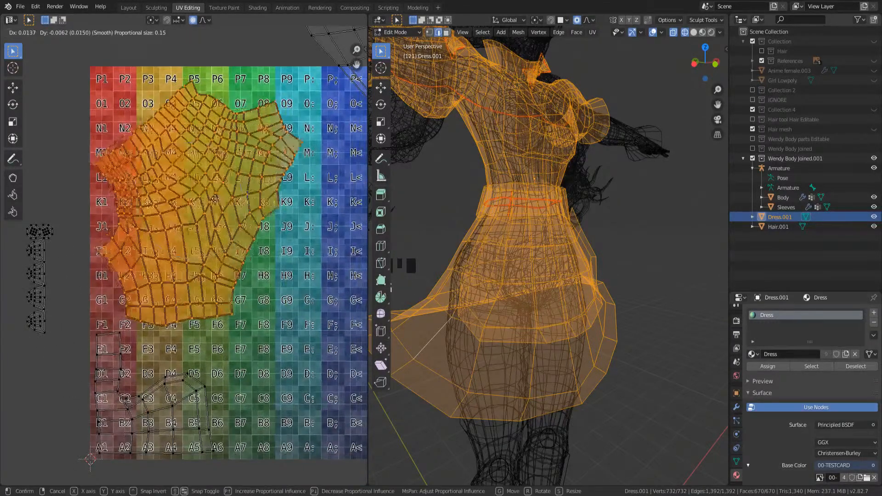
left_click(221, 196)
middle_click_drag(220, 197, 232, 252, "shift")
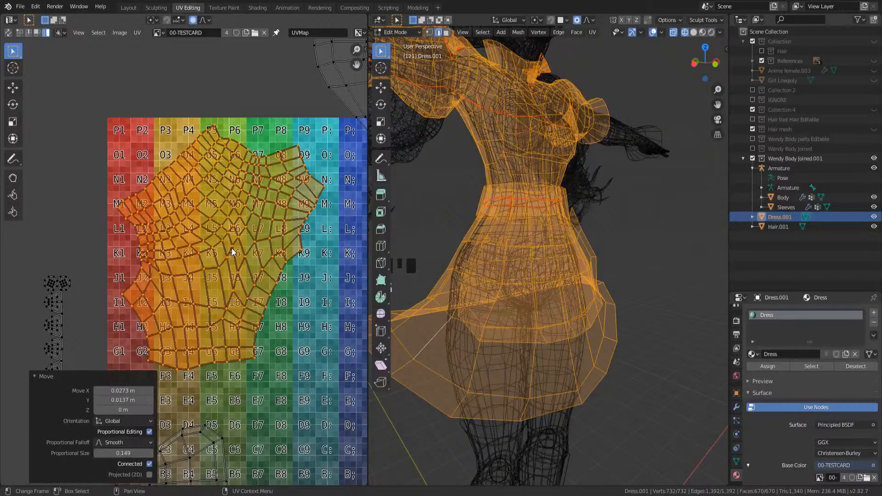
- Rotate the bodice UV island about 45° and move it about 0.029 left and 0.027 down within the card
middle_click_drag(212, 222, 195, 137, "shift")
key("r")
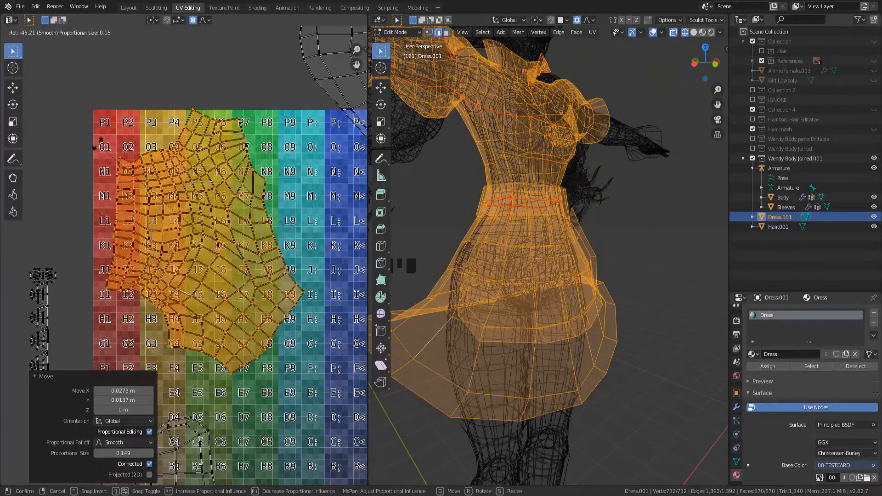
left_click(233, 166)
middle_click_drag(233, 164, 230, 154, "shift")
key("g")
left_click(190, 173)
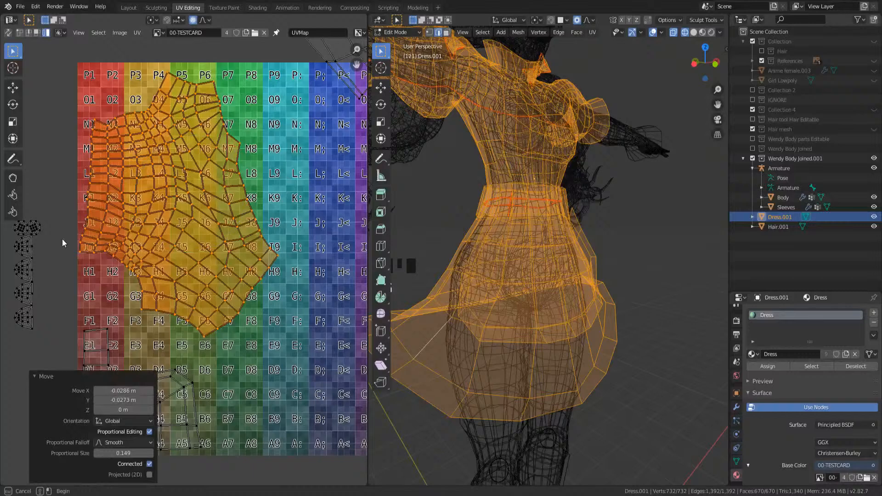
- Move the vertices at the lower end of the bodice island's left edge about 0.019 right
left_click_drag(63, 240, 84, 275)
key("g")
left_click(91, 274)
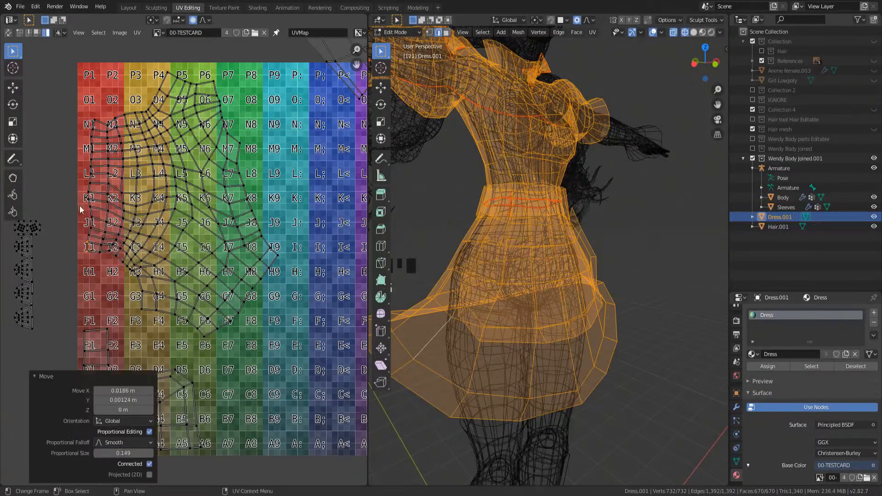
- Reduce the proportional size to about 0.092 and even out the vertices along the bodice island's left edge
key("g")
scroll(80, 209, "down", 5)
left_click(82, 210)
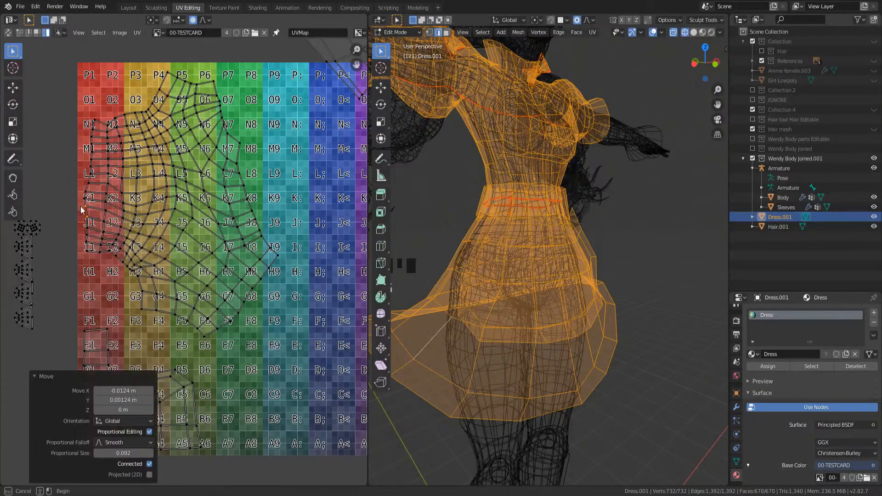
key("g")
left_click(90, 209)
key("g")
left_click(100, 210)
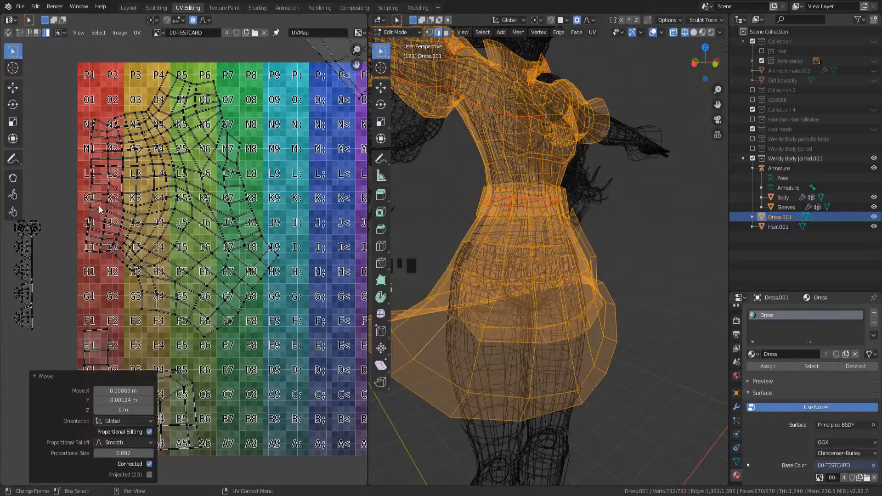
- Select the skirt UV island above the card and move it about 0.56 down and 0.06 left, beside the bodice
mouse_move(167, 202)
middle_mouse_down()
mouse_move(174, 221)
mouse_move(161, 196)
middle_mouse_up()
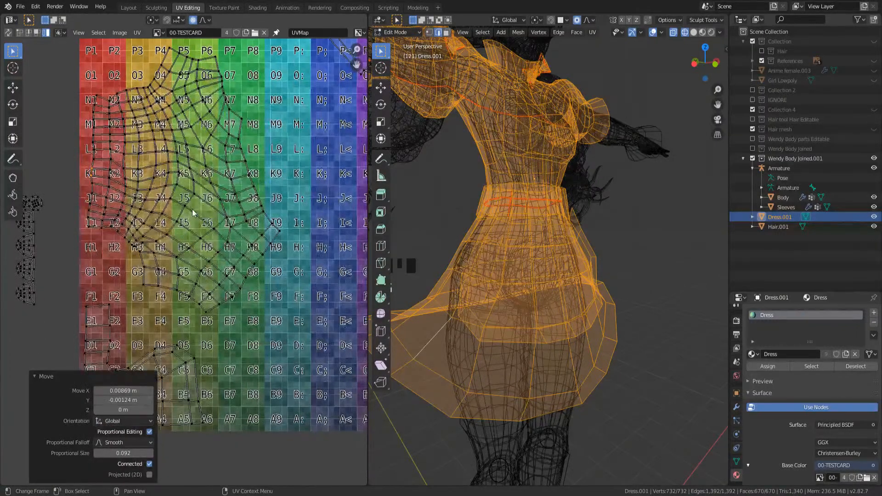
key("ctrl+l")
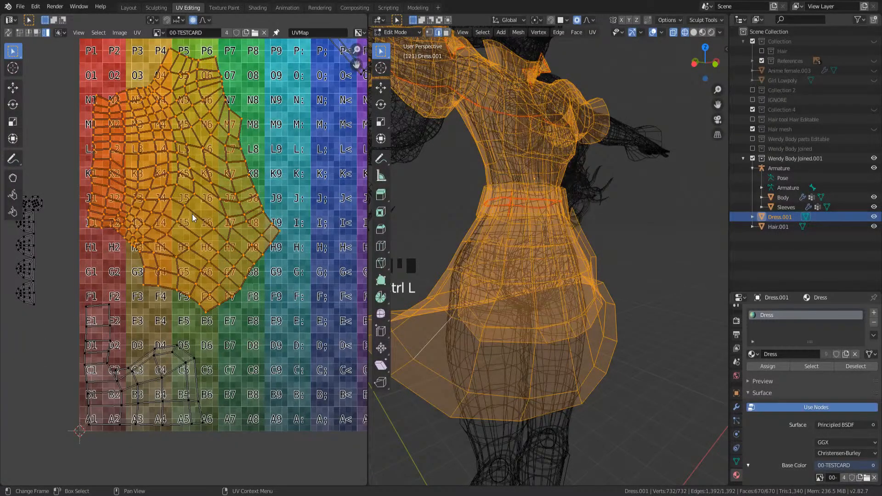
scroll(192, 214, "down", 1)
middle_click_drag(228, 166, 173, 320)
left_click_drag(190, 47, 364, 282)
middle_click_drag(296, 236, 279, 167)
key("g")
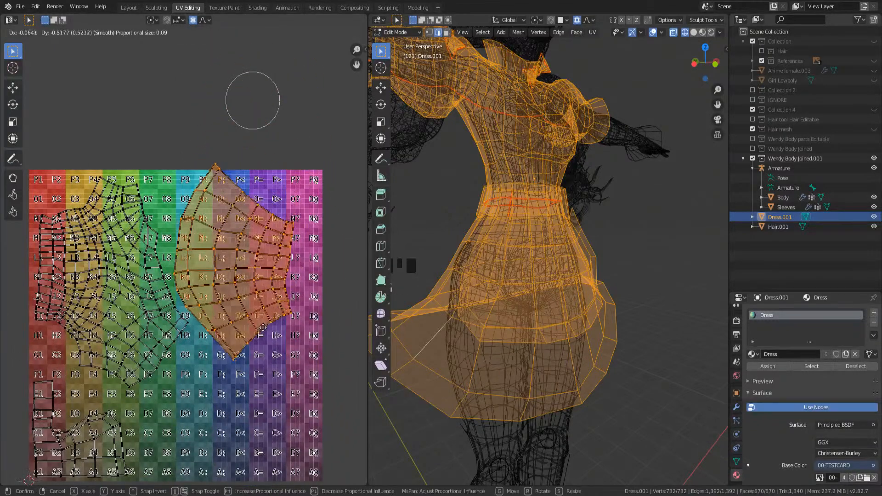
left_click(260, 339)
- Select the bodice, skirt and L-shaped UV islands together and scale them up by about 1.21
middle_click_drag(218, 362, 217, 305)
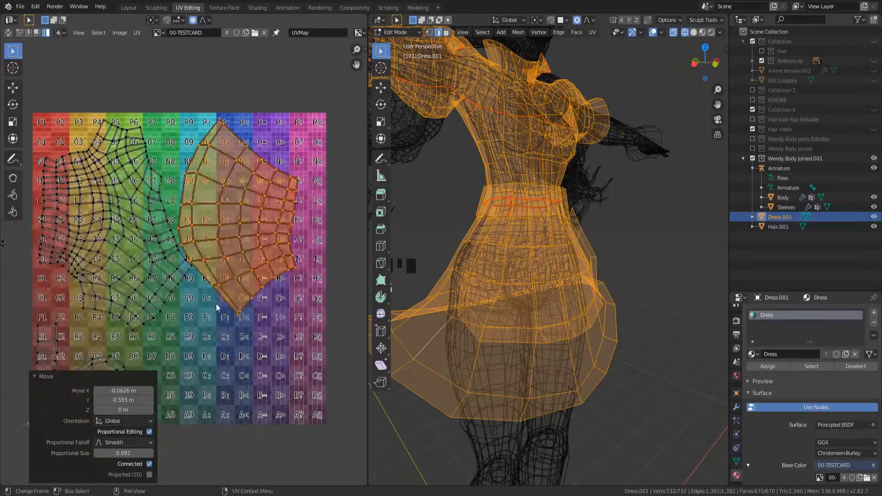
scroll(198, 303, "down", 2)
middle_click_drag(164, 300, 175, 292)
left_click_drag(74, 133, 291, 394)
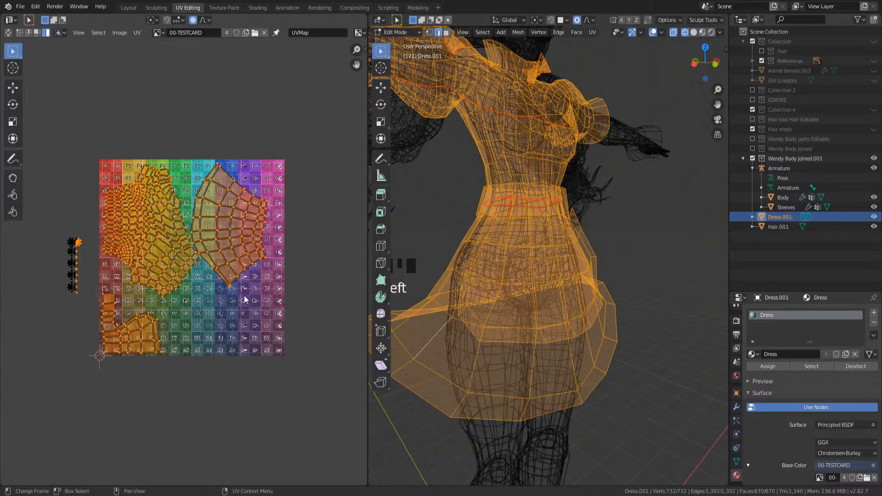
key("g")
key("ctrl+z")
key("s")
left_click(264, 284)
key("s")
left_click(280, 296)
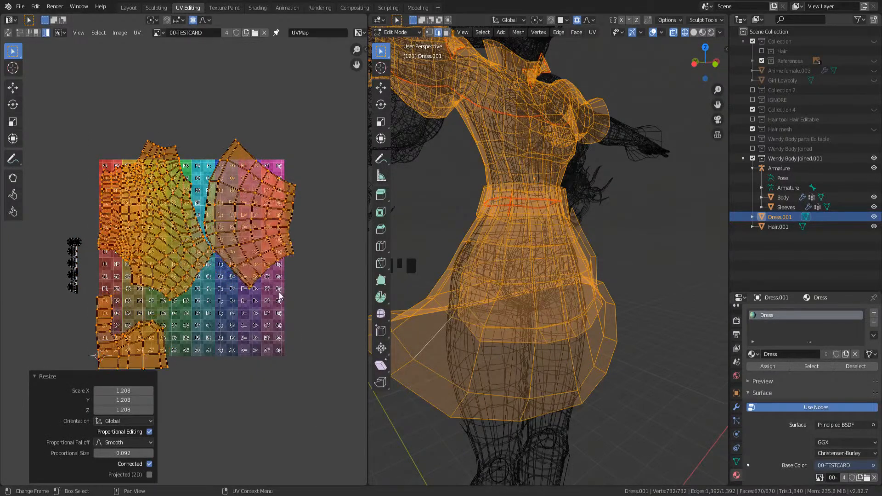
- Move the three selected UV islands about 0.02 right and 0.087 down, and raise the L-shaped island onto the card's lower-left corner
key("g")
left_click(283, 312)
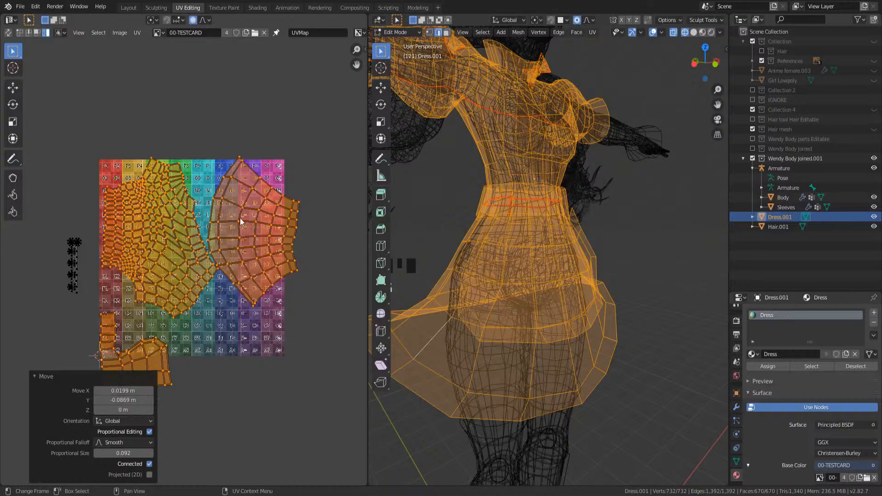
left_click_drag(241, 222, 310, 306)
left_click(138, 350)
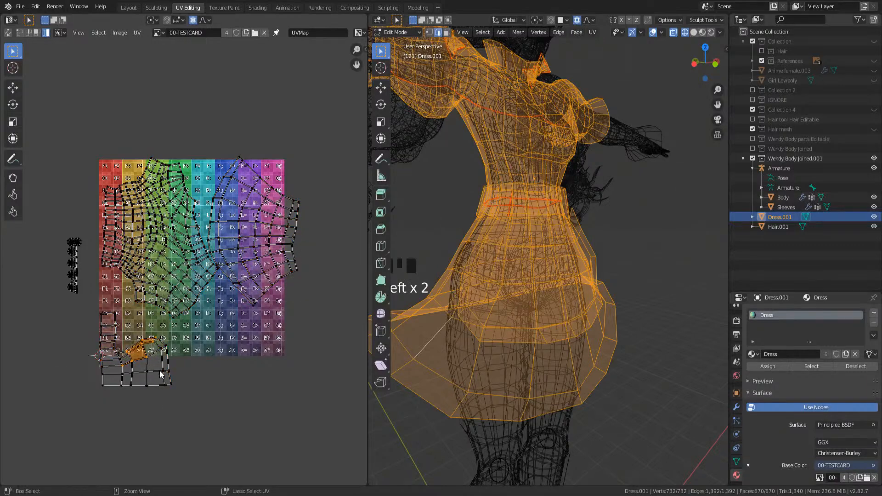
key("ctrl+l")
scroll(166, 374, "up", 3)
key("g")
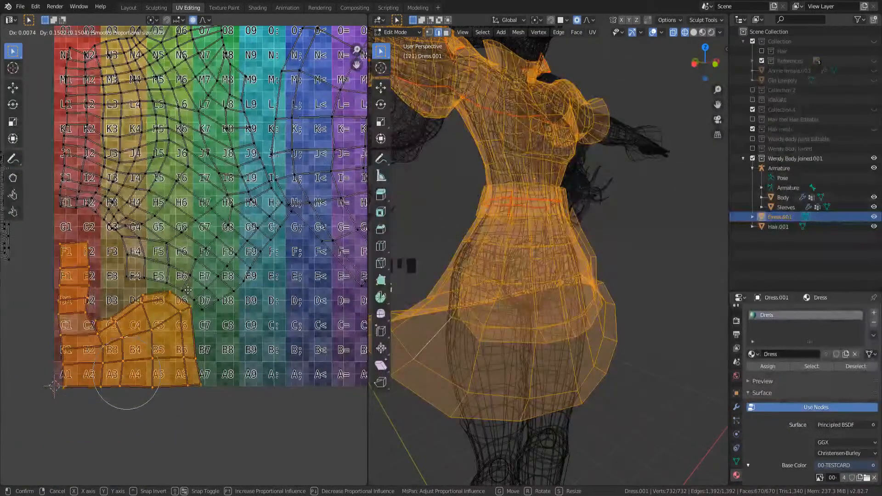
left_click(187, 290)
scroll(179, 313, "up", 1)
middle_click_drag(180, 312, 201, 296)
key("g")
left_click(195, 299)
- Select the skirt UV island, rotate it -23.6° and move it about 0.041 left and 0.059 up
scroll(187, 307, "down", 5)
scroll(220, 266, "up", 3)
middle_click_drag(219, 266, 193, 264)
left_click_drag(246, 96, 348, 289)
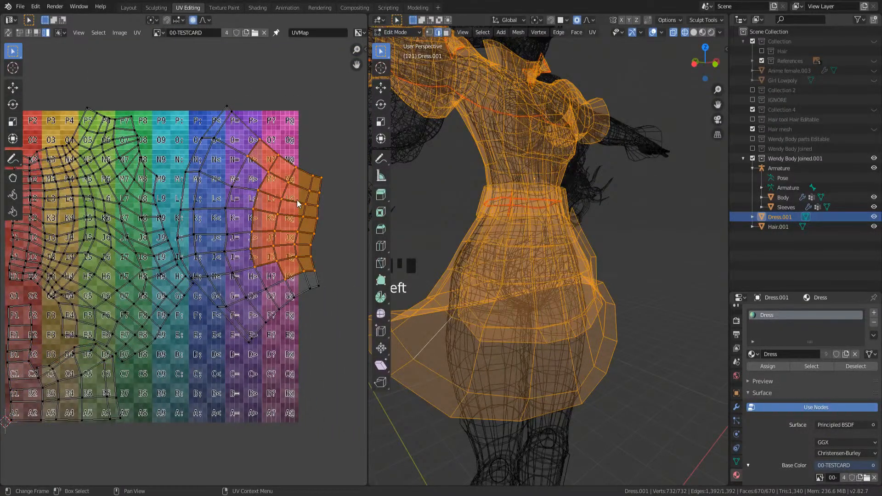
key("ctrl+l")
key("r")
left_click(260, 162)
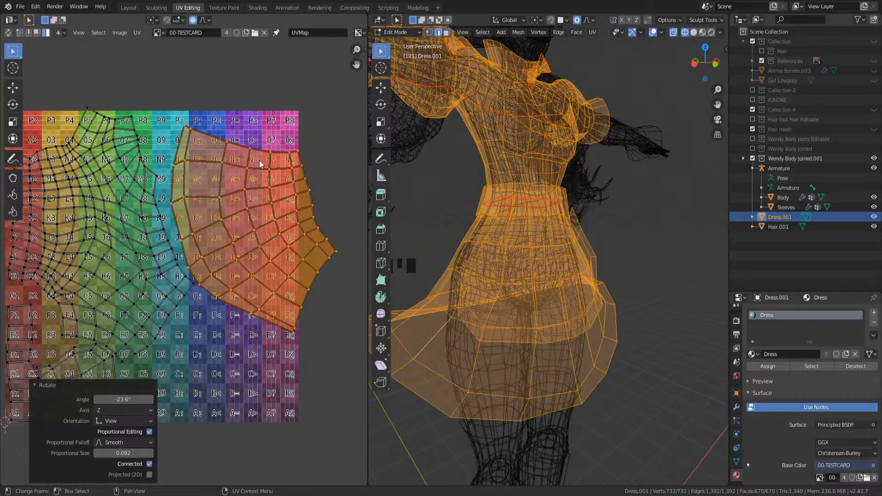
key("g")
left_click(255, 183)
- Select the linked bodice and skirt UV islands and mirror them along Y
middle_click_drag(256, 187, 277, 195)
right_click(265, 161)
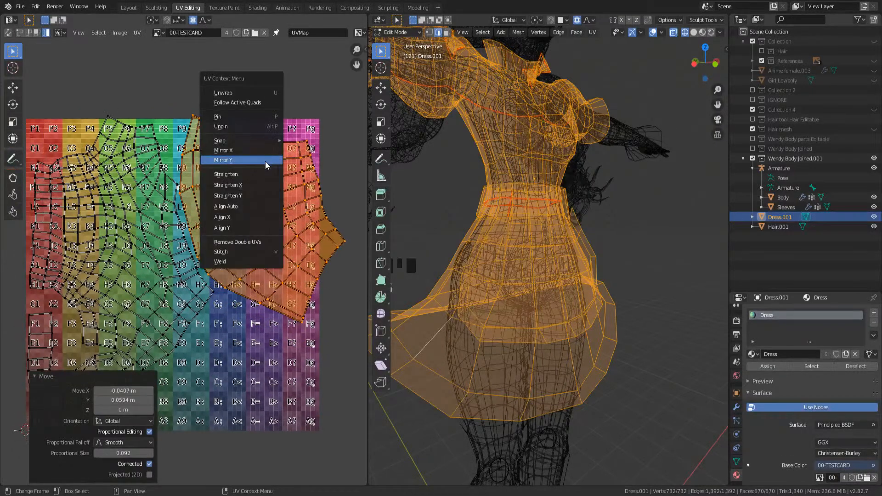
middle_click_drag(176, 234, 200, 237)
left_click(208, 202)
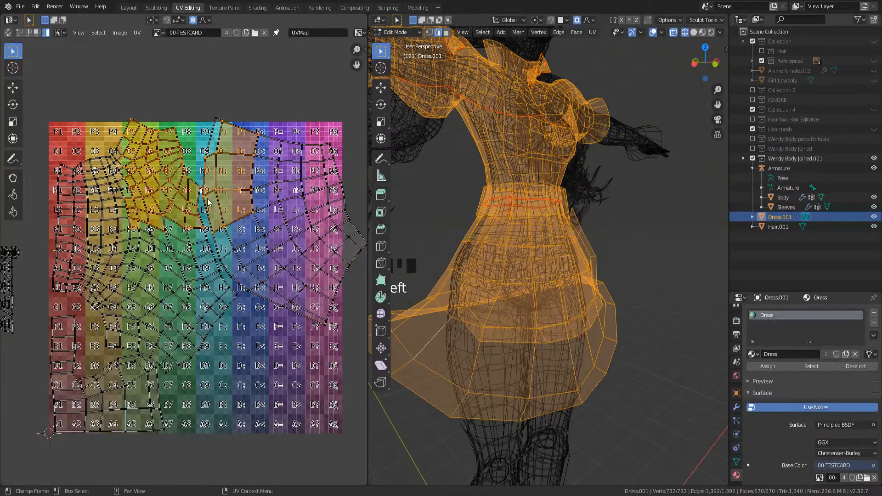
right_click(206, 199)
key("ctrl+l")
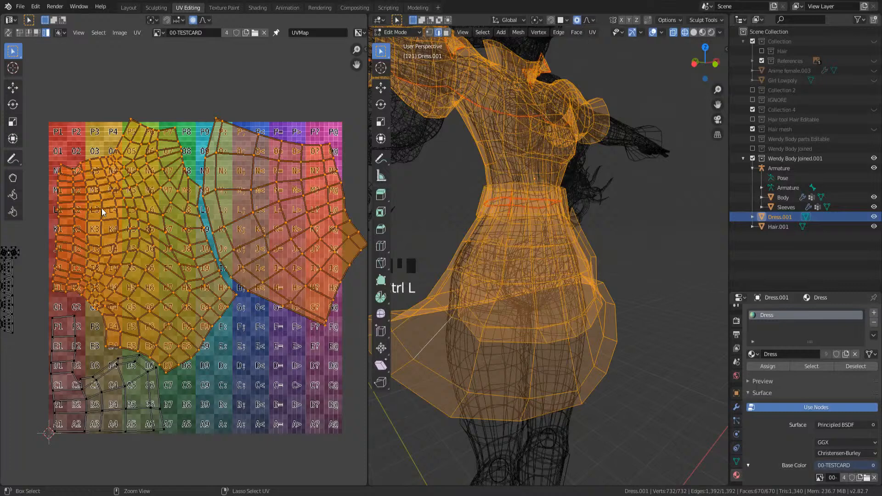
right_click(101, 208)
left_click(101, 208)
middle_click_drag(176, 260, 189, 224)
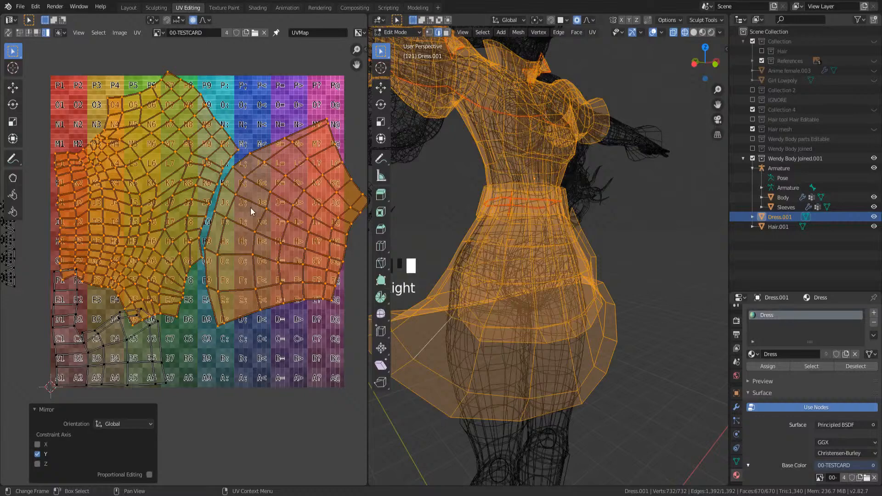
- Select the skirt UV island, move it about 0.025 left and 0.067 down, and rotate it about -5.5°
left_click(279, 238)
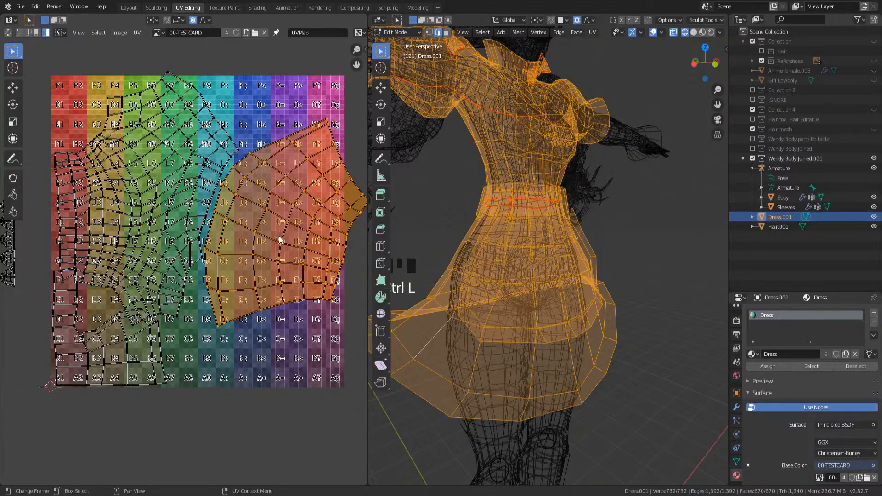
key("g")
left_click(272, 259)
key("r")
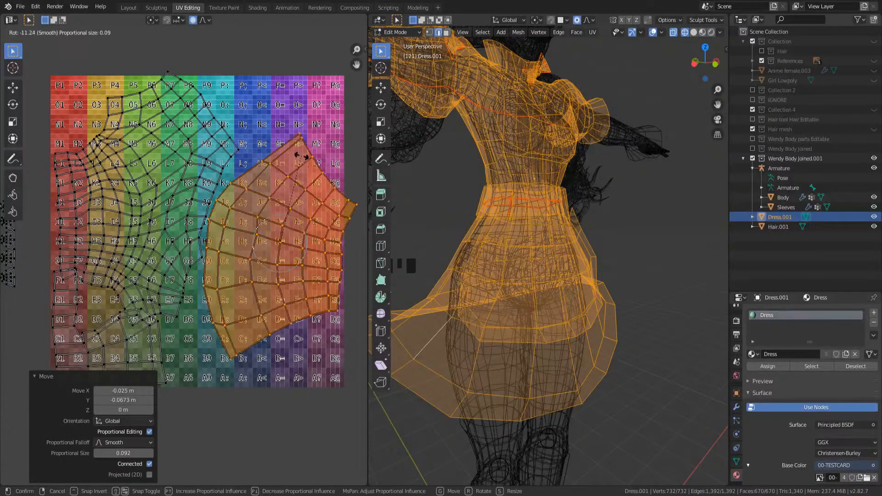
left_click(305, 165)
- Pull the vertices along the skirt island's upper corner and edge upward and left to reshape its outline
scroll(342, 202, "up", 2)
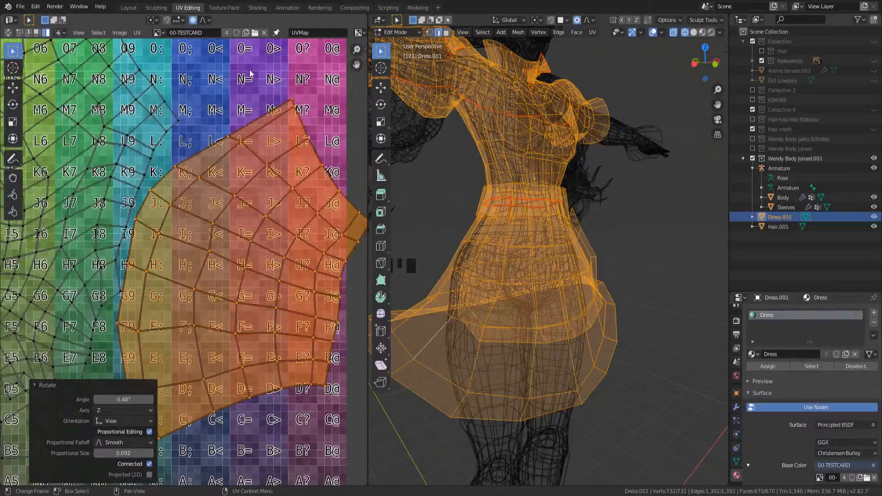
left_click(281, 90)
key("g")
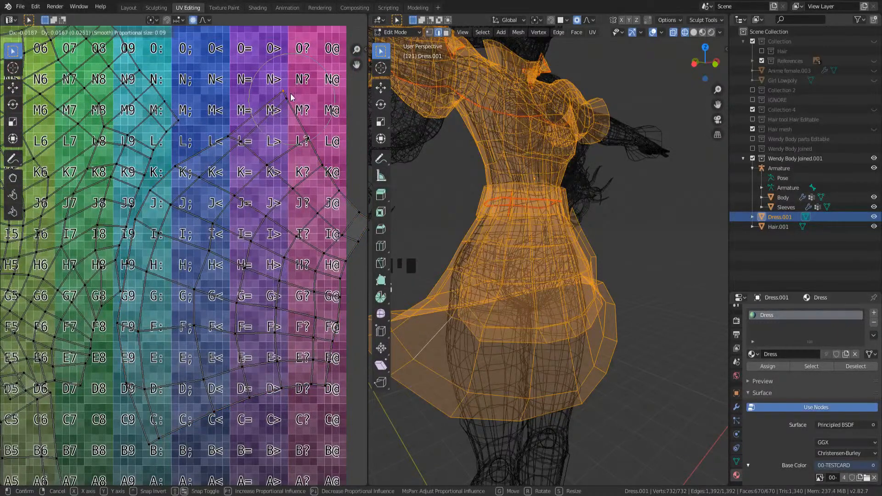
left_click(290, 94)
left_click_drag(208, 106, 236, 140)
key("g")
left_click(238, 106)
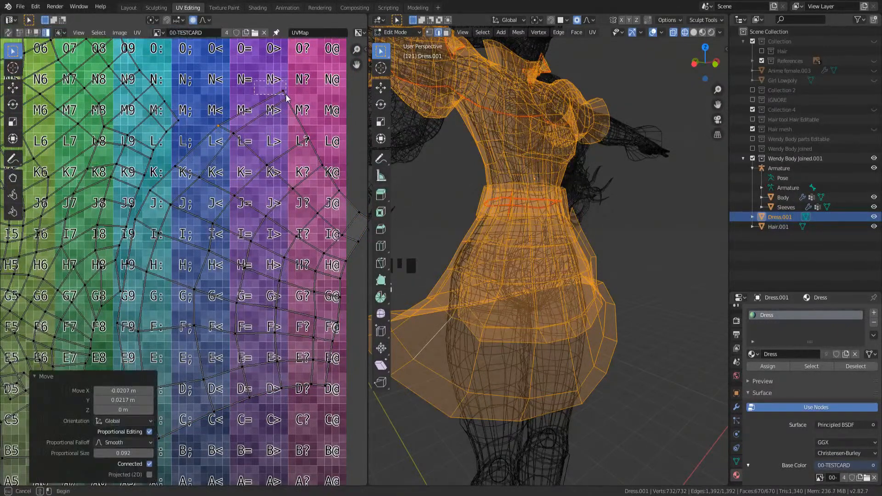
left_click_drag(285, 95, 286, 97)
key("g")
left_click(269, 80)
key("g")
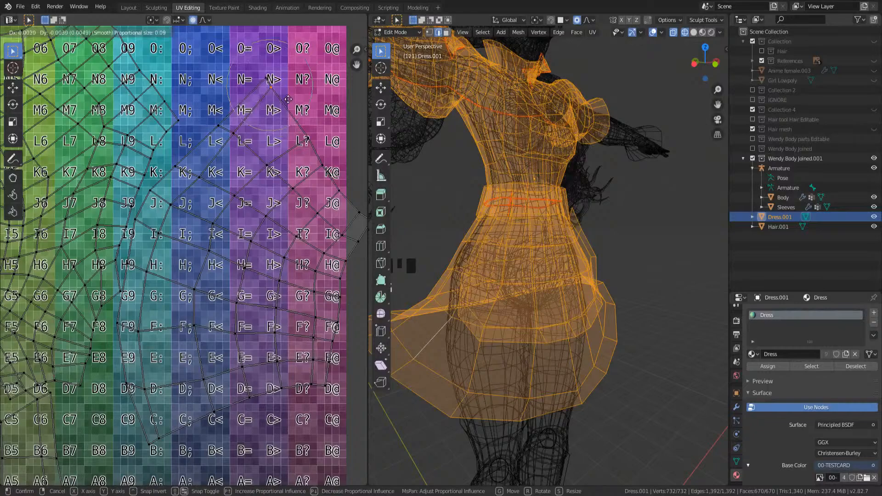
left_click(298, 107)
- Reduce the proportional size to about 0.032 and move vertices on the skirt island's upper-left edge about 0.015 right and 0.008 down
left_click_drag(169, 160, 218, 199)
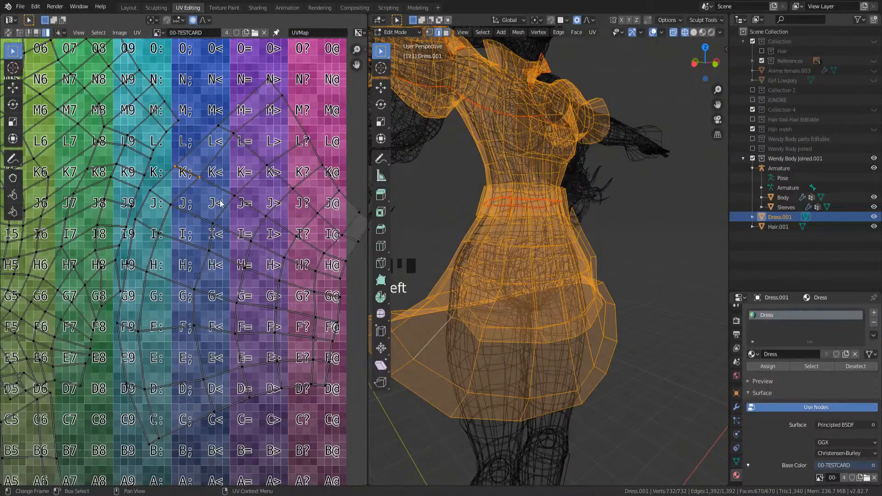
key("g")
left_click(187, 223)
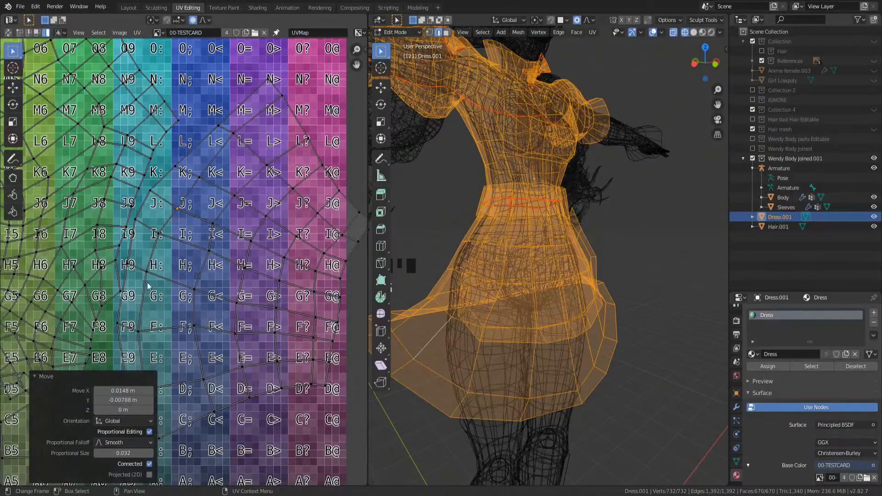
left_click_drag(151, 274, 154, 278)
middle_click_drag(152, 280, 89, 264)
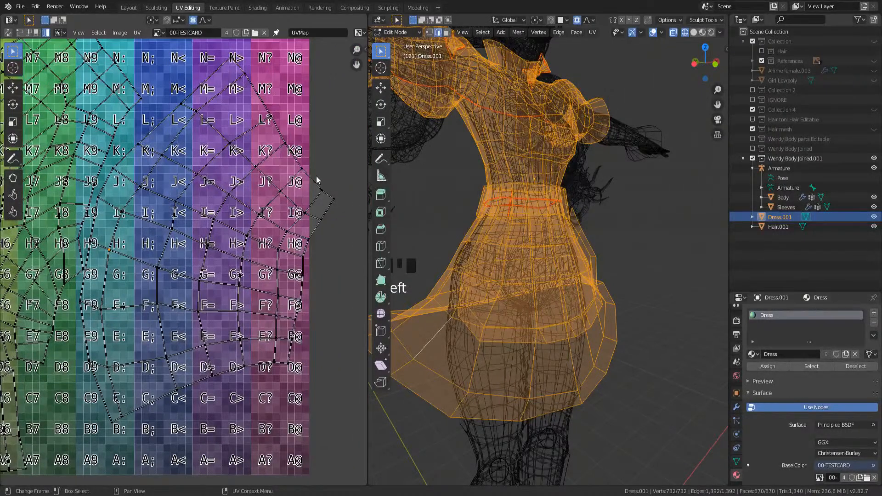
- Select the whole skirt UV island and rotate it counterclockwise until its right edge stands nearly upright
scroll(321, 223, "down", 1)
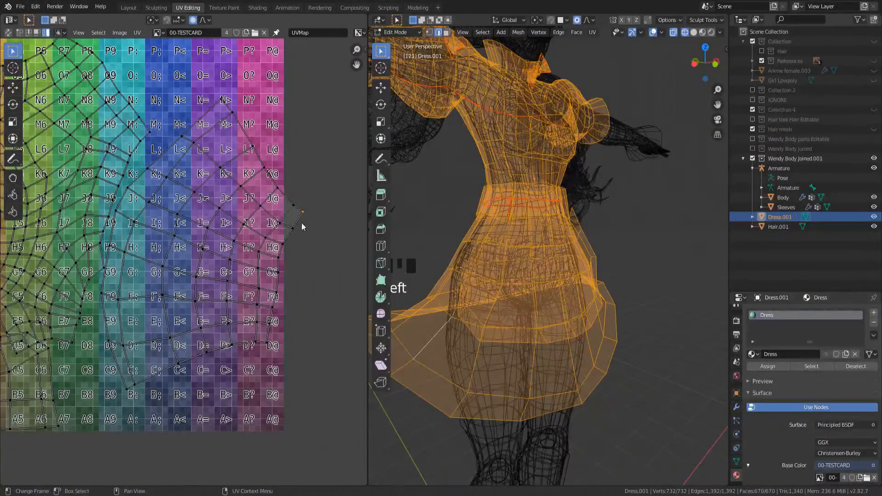
key("l")
key("r")
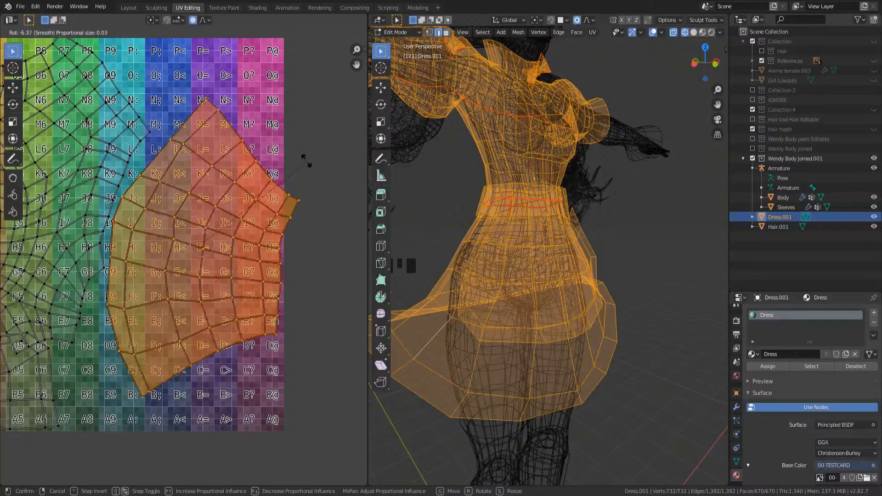
left_click(297, 145)
- Try Straighten Y and Align X on the vertices of the skirt island's right edge, undoing each attempt
left_click(281, 231)
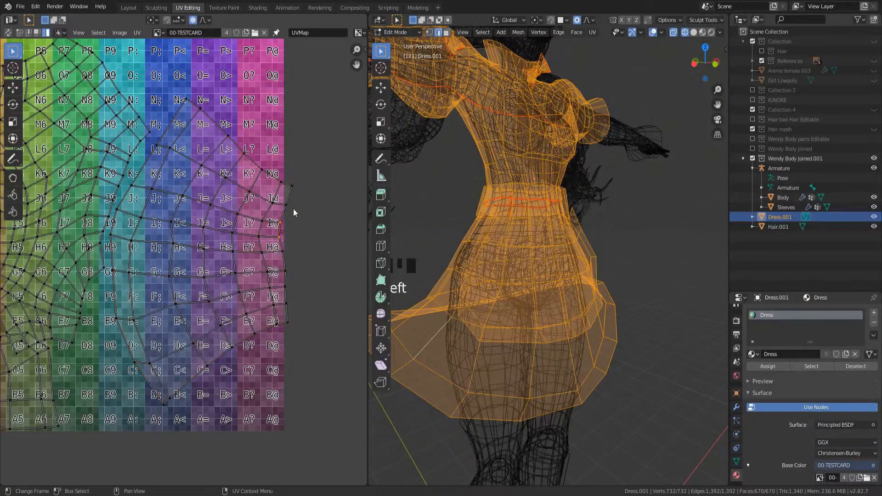
left_click(282, 172)
right_click(293, 242)
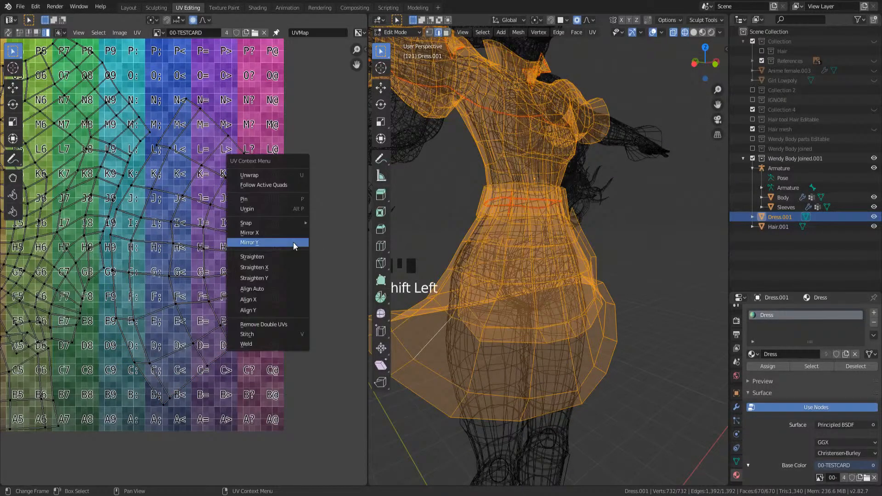
left_click(285, 278)
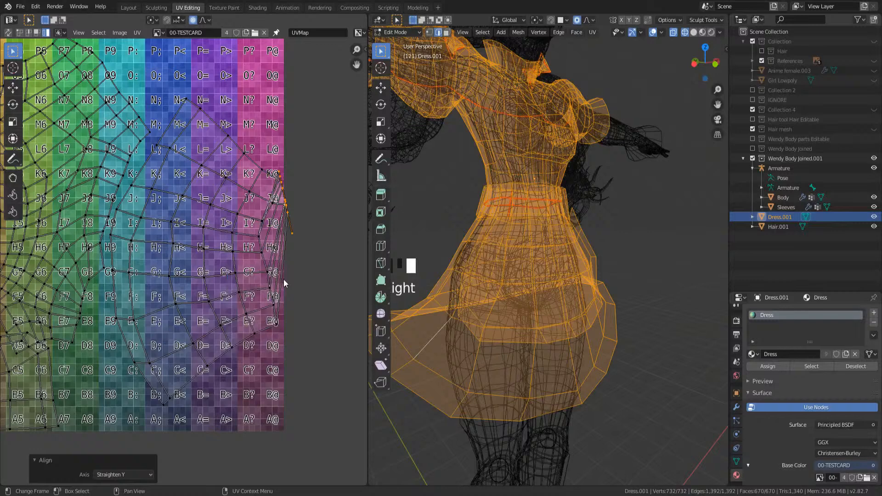
right_click(289, 206)
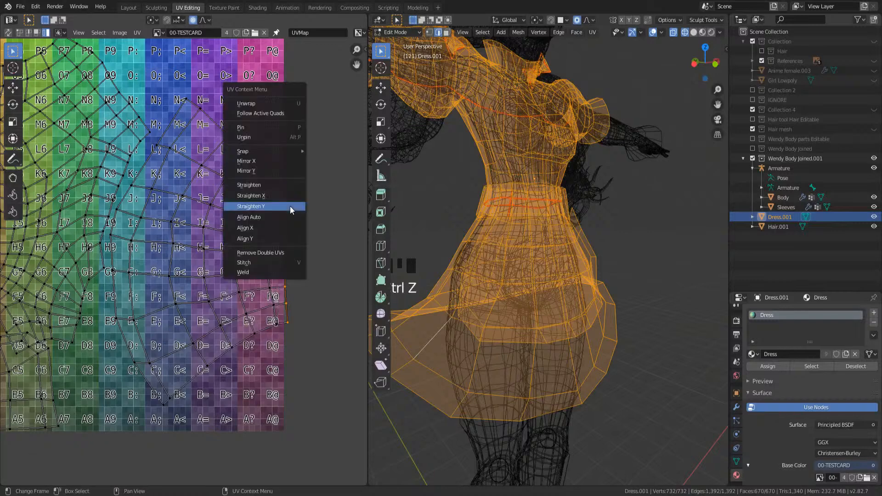
left_click(272, 227)
key("ctrl+z")
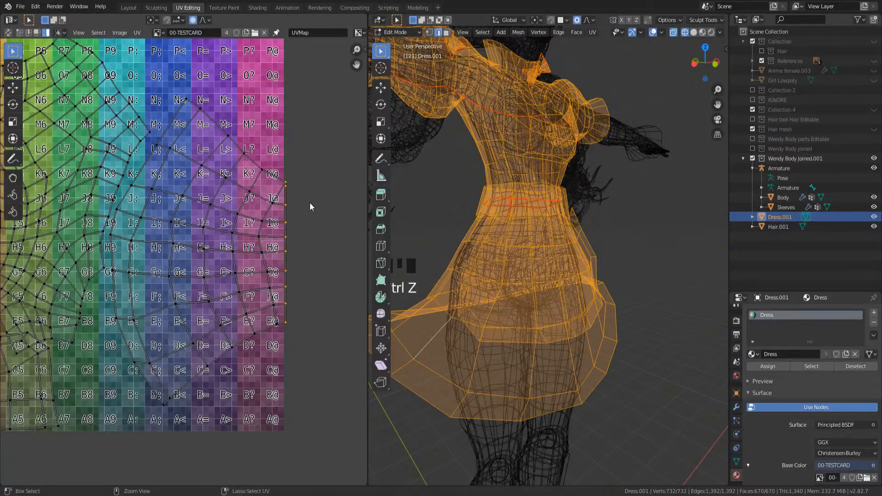
- Try Straighten X and Straighten Y on the skirt island's right edge and undo both
left_click(275, 190, "ctrl")
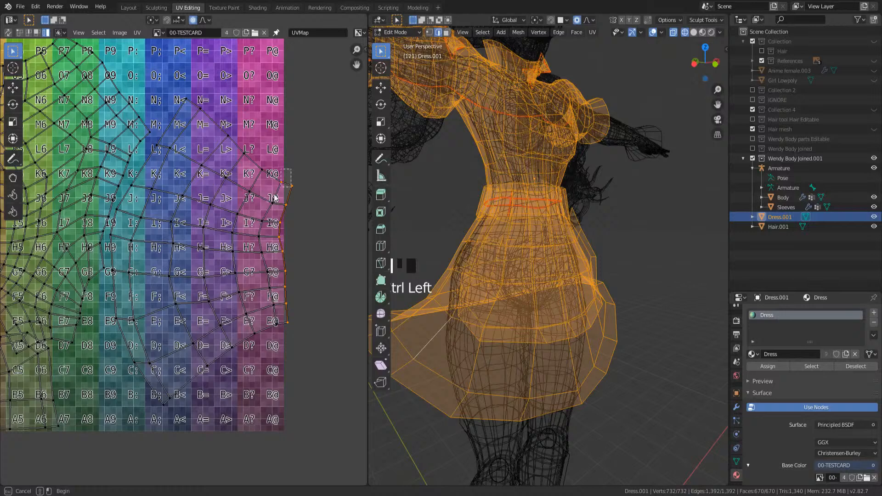
right_click(290, 201)
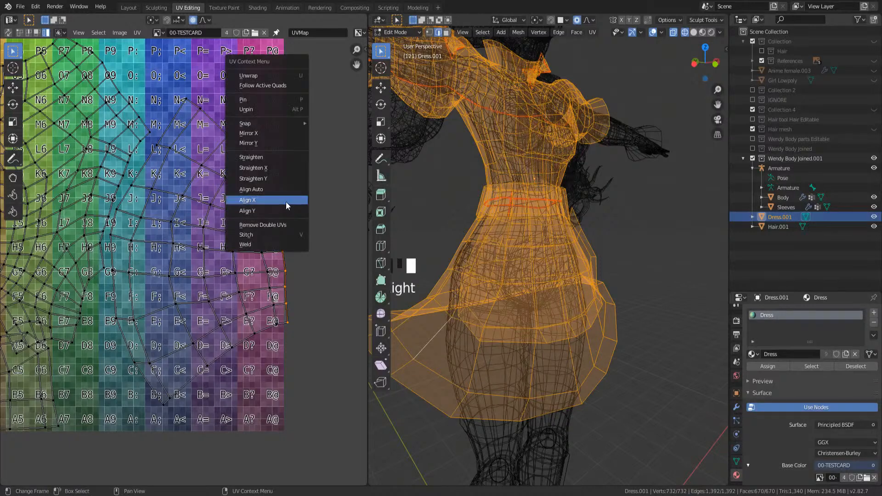
left_click(273, 168)
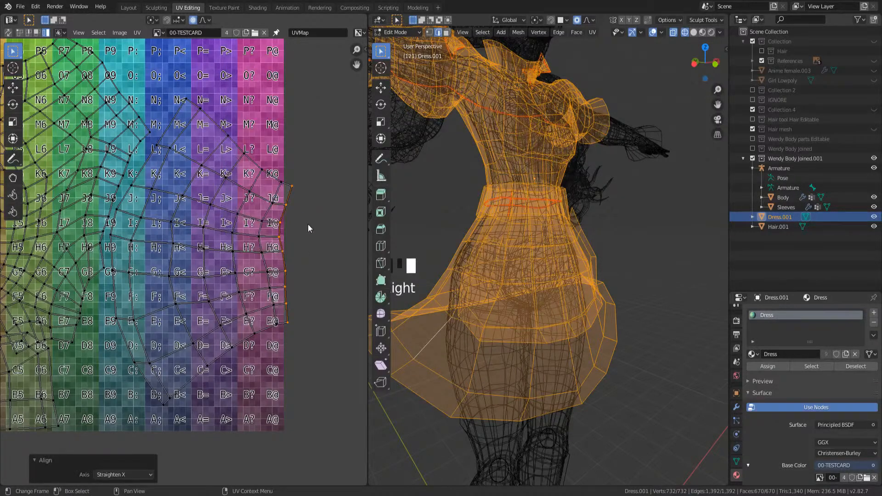
key("ctrl+z")
right_click(278, 204)
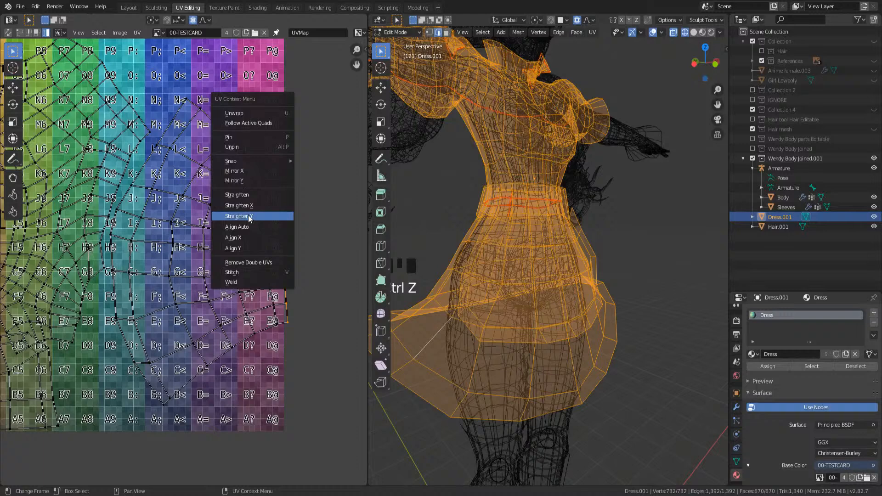
left_click(248, 215)
key("ctrl+z")
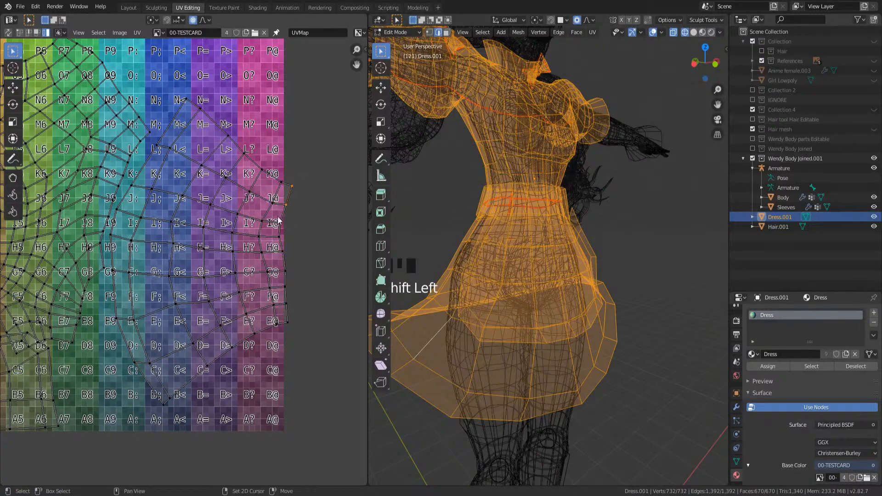
- Apply Straighten X to the skirt island's right edge and flatten it by scaling along X by about 0.281 and 0.238
right_click(294, 256)
left_click(285, 238)
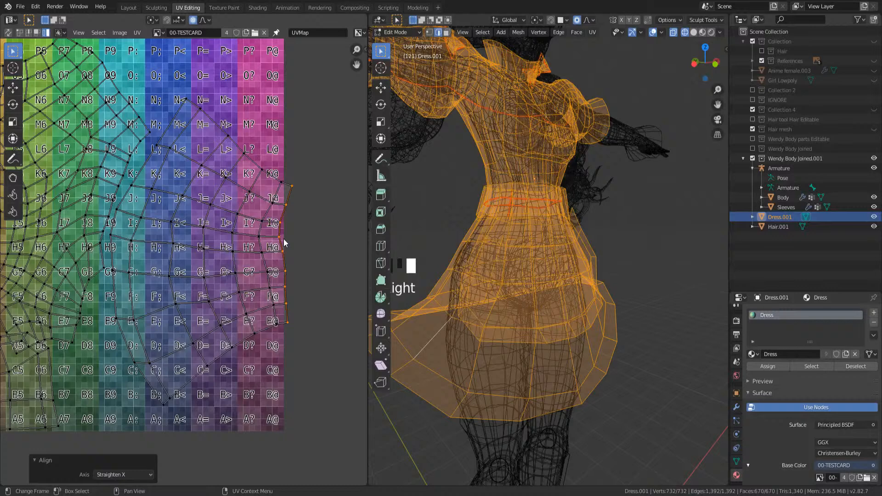
key("s")
key("x")
left_click(290, 239)
key("s")
key("x")
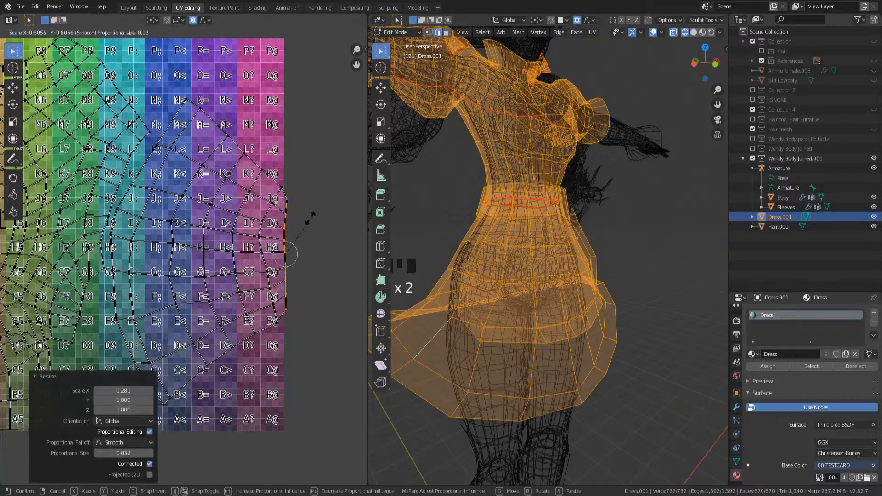
left_click(284, 243)
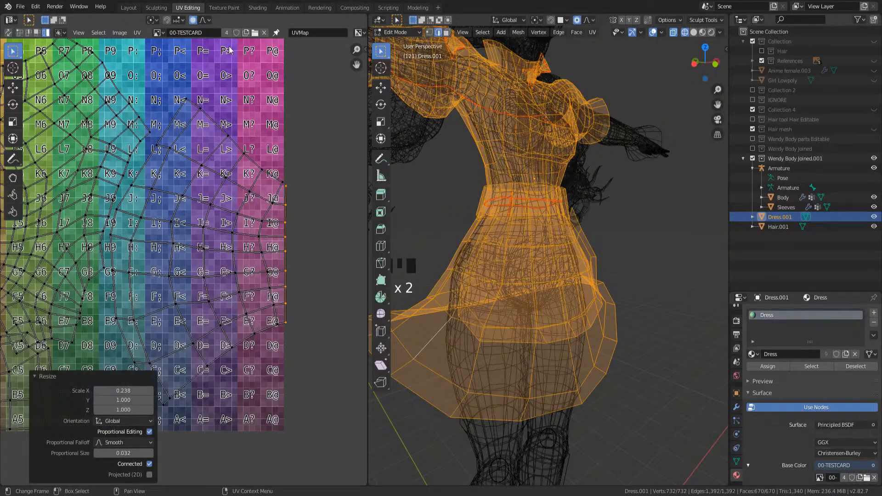
- Turn off proportional editing and flatten the first edge loop inside the skirt island's right edge by scaling it twice along X
left_click(281, 202, "alt")
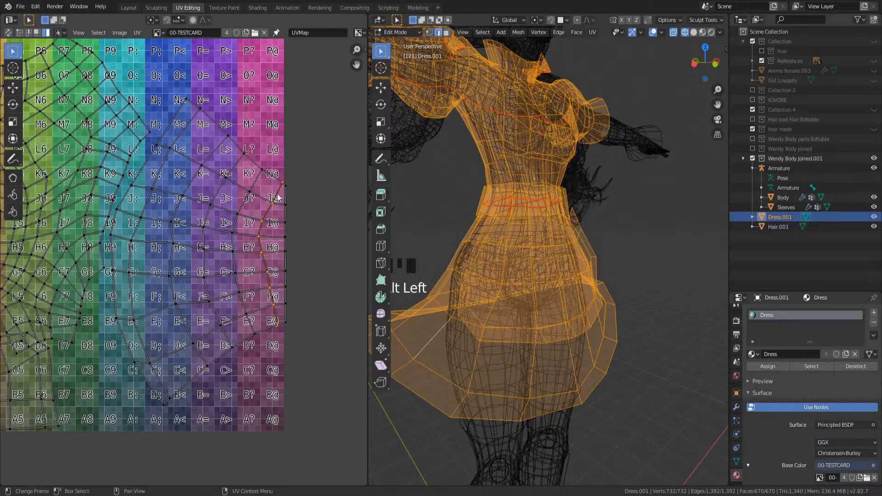
key("s")
key("x")
left_click(312, 214)
key("s")
key("x")
left_click(303, 227)
- Flatten the second edge loop inside the skirt island's right edge by scaling it along X, undoing the first try
left_click(244, 208, "alt")
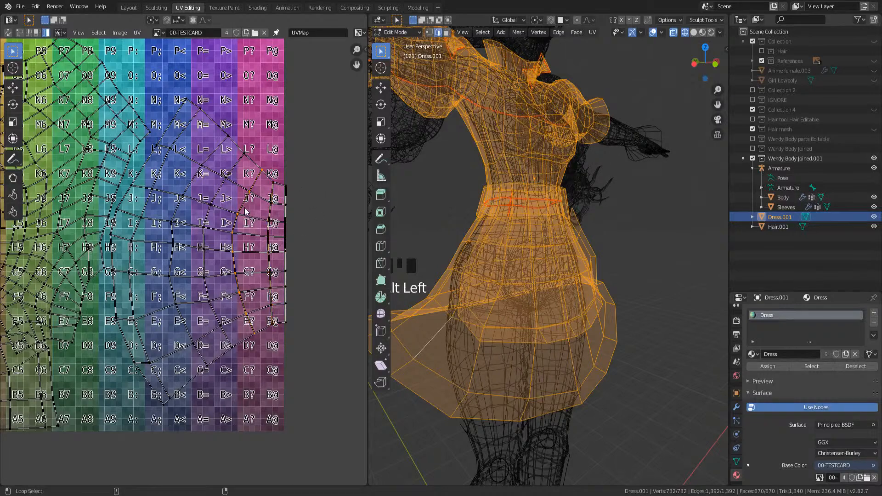
key("s")
key("x")
left_click(270, 192)
key("ctrl+z")
key("s")
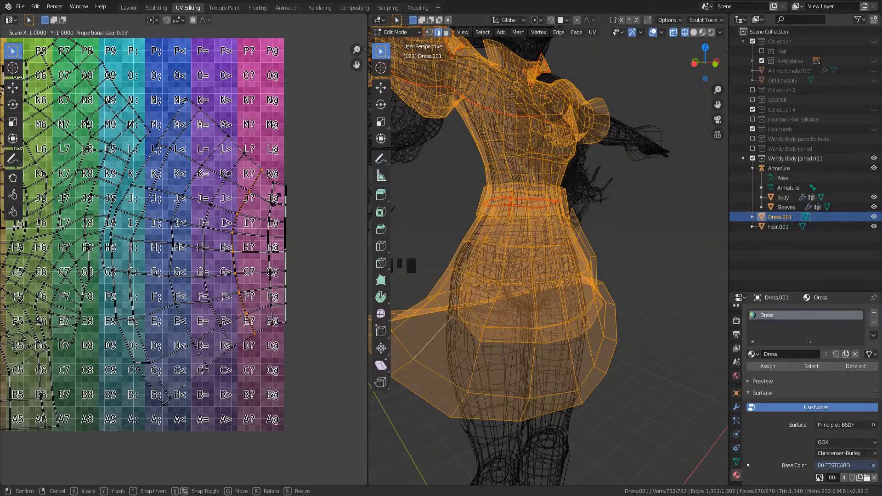
key("x")
left_click(286, 219)
- Flatten the third edge loop inside the skirt island's right edge by scaling it twice along X, the second time by 0.620
left_click(233, 173, "alt")
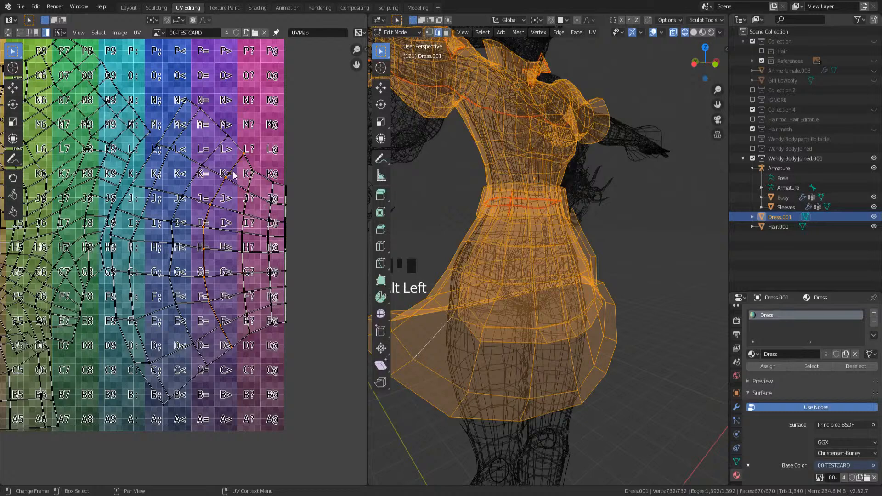
key("s")
key("x")
left_click(228, 195)
key("s")
key("x")
left_click(246, 183)
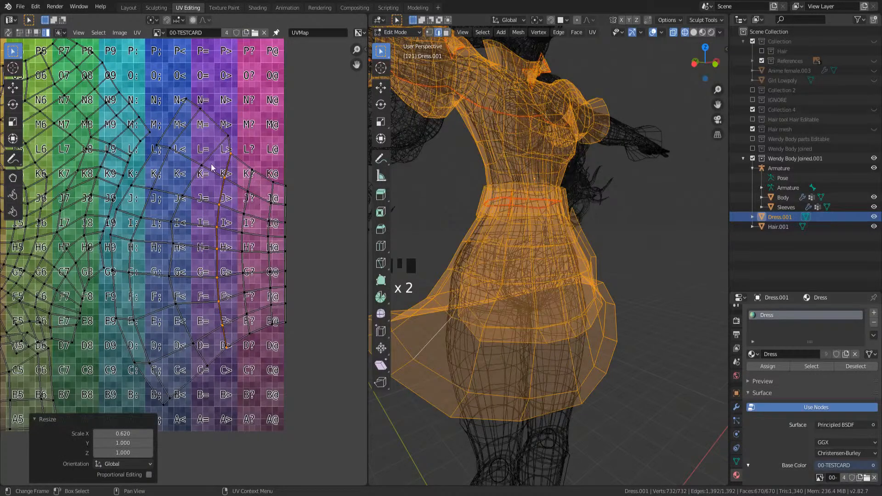
- Flatten the fourth edge loop inside the skirt island's right edge by scaling it twice along X, the first time by 0.750
left_click(209, 166, "alt")
key("s")
key("x")
left_click(311, 161)
key("s")
key("x")
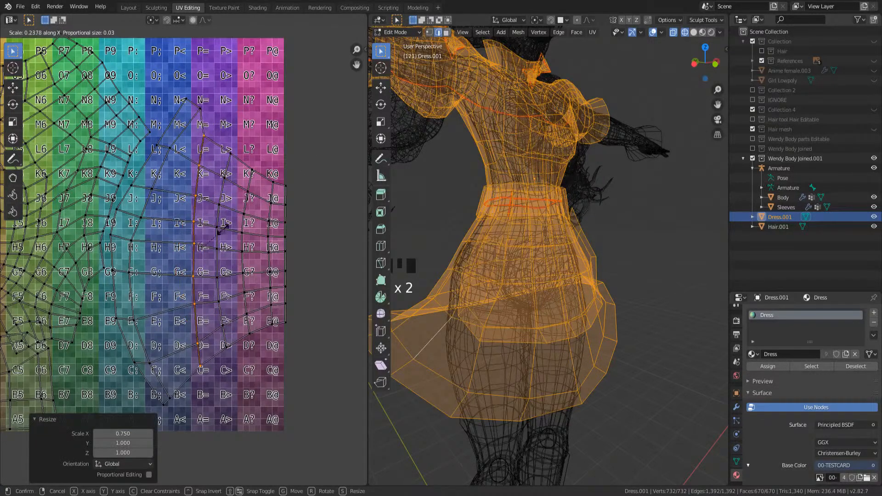
left_click(201, 154)
- Straighten the edge loop next to the skirt island's left edge by scaling it once along X
left_click(178, 140, "alt")
key("s")
key("x")
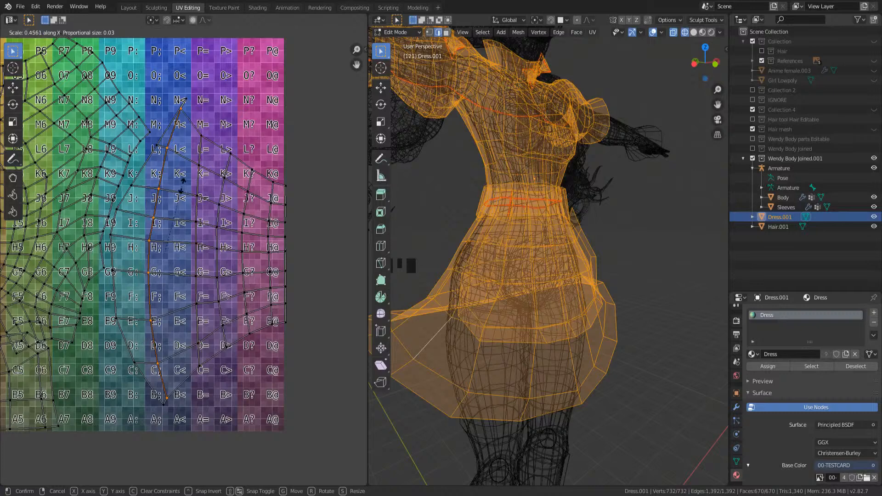
left_click(171, 164)
- Flatten the skirt island's left edge by scaling it three times along X, the last two times by 0.329 and 0.615
left_click(147, 165, "alt")
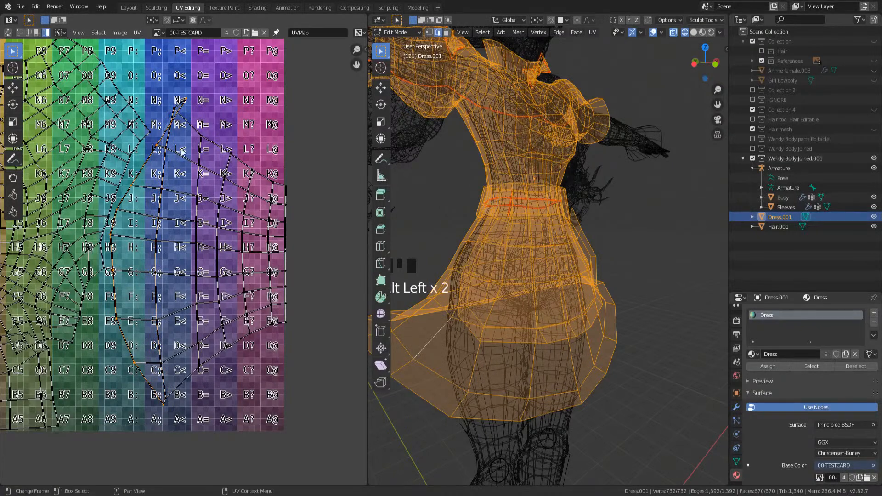
key("s")
key("x")
left_click(160, 176)
key("s")
key("x")
left_click(152, 200)
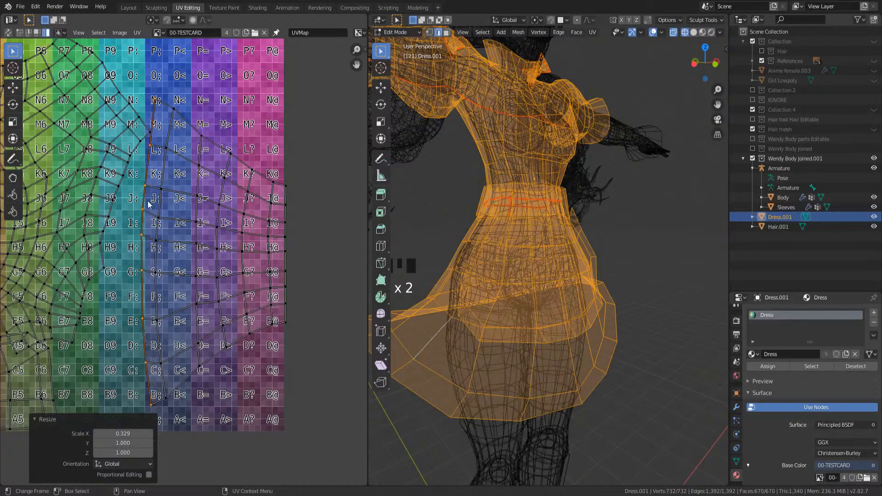
scroll(158, 201, "down", 2)
middle_click_drag(188, 199, 208, 201)
key("s")
key("x")
left_click(212, 198)
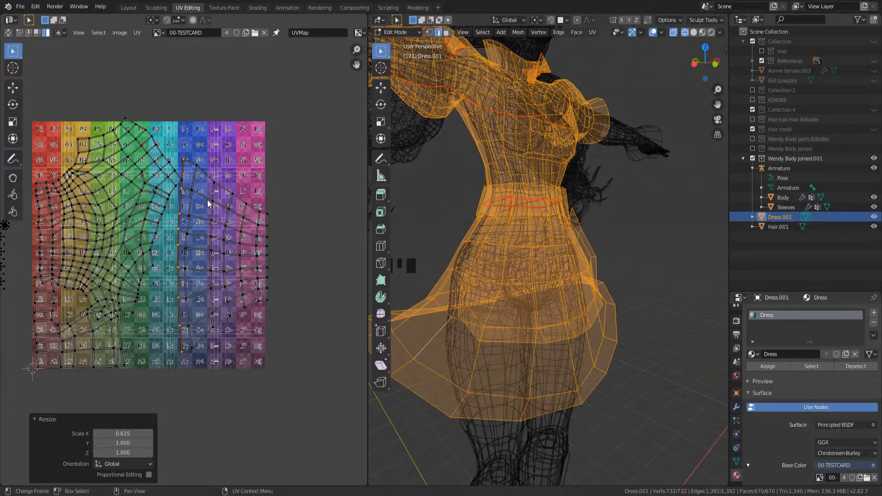
- Shift the edge loop beside the skirt island's left edge to the right and flatten it by scaling along X by 0.347
scroll(202, 216, "up", 1)
left_click(189, 241, "alt")
key("g")
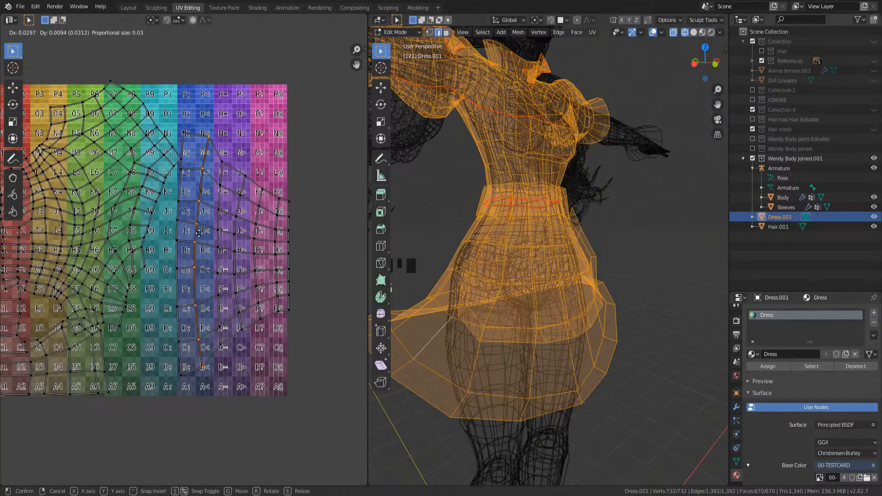
left_click(204, 242)
key("s")
key("x")
left_click(190, 228)
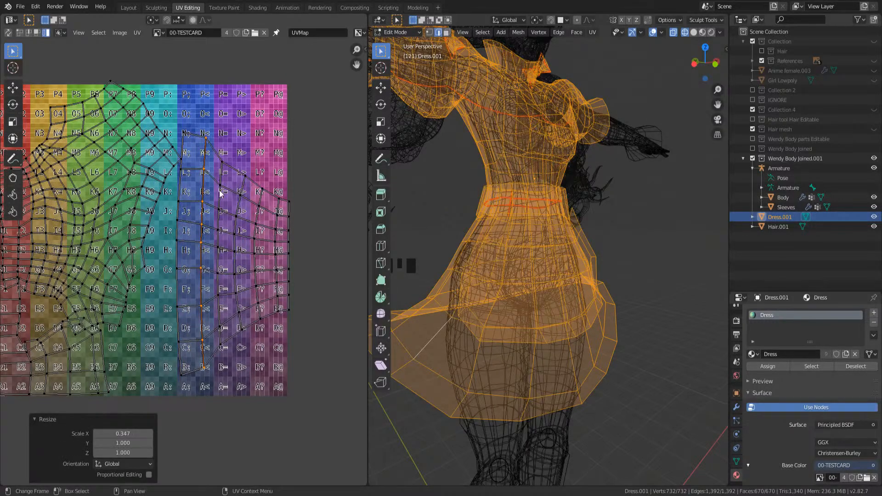
- Turn off wireframe shading, view the textured dress from the front, and select only the skirt island
scroll(223, 169, "down", 2)
key("shift+z")
middle_click_drag(516, 297, 478, 299)
scroll(276, 274, "up", 1)
key("a")
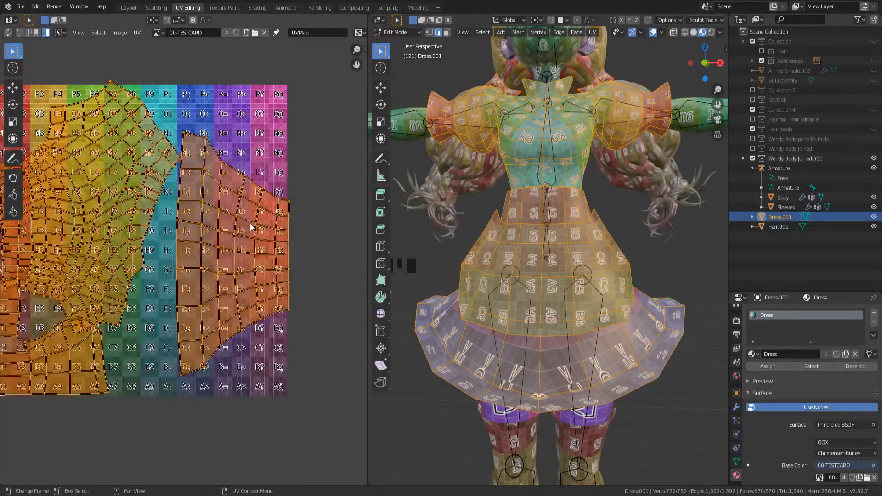
left_click(264, 242)
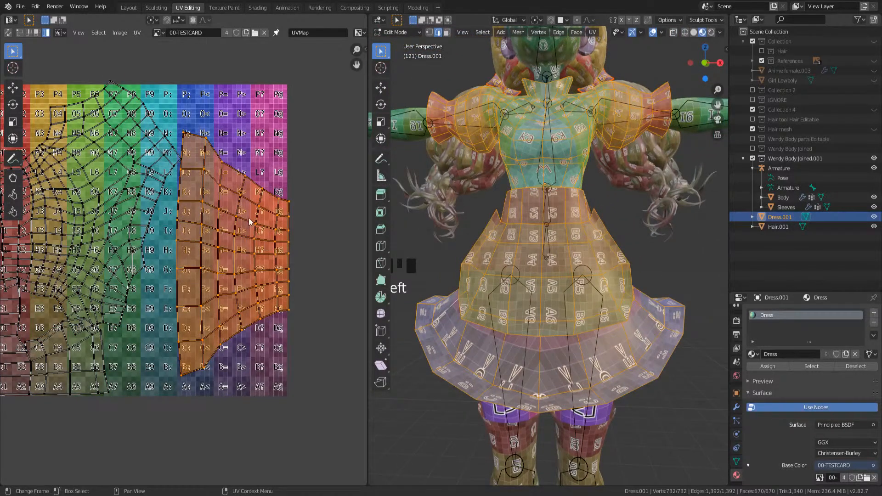
- Try two UV sculpt brushes with a 280 px radius on the skirt island, undoing each stroke
left_click(15, 201)
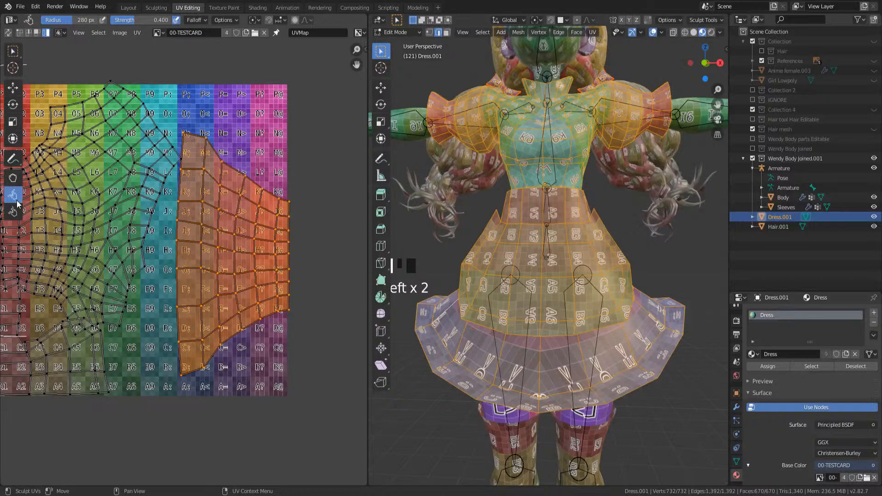
left_click_drag(233, 234, 232, 250)
key("ctrl+z")
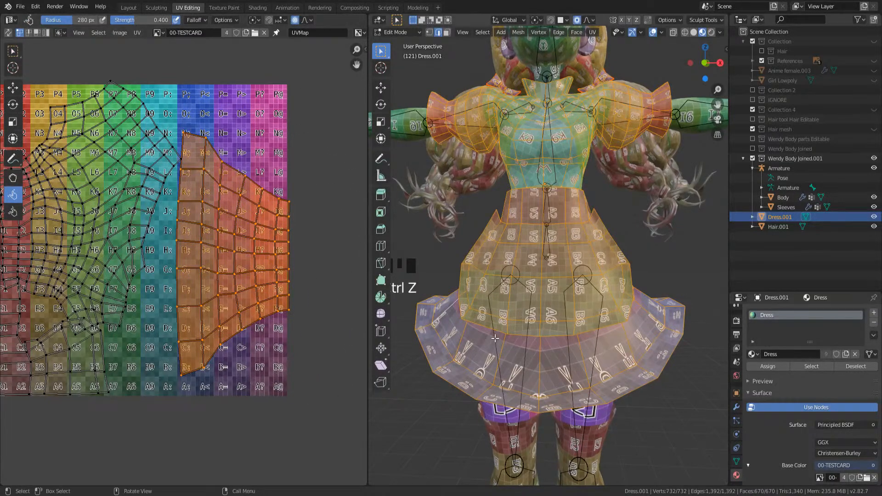
middle_click_drag(320, 274, 324, 276)
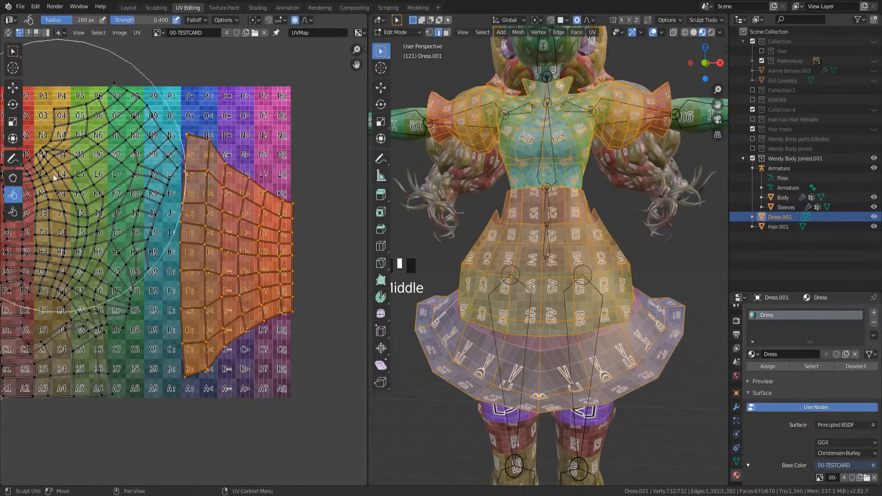
left_click(14, 177)
mouse_move(269, 287)
left_mouse_down()
mouse_move(276, 295)
mouse_move(265, 285)
left_mouse_up()
key("ctrl+z")
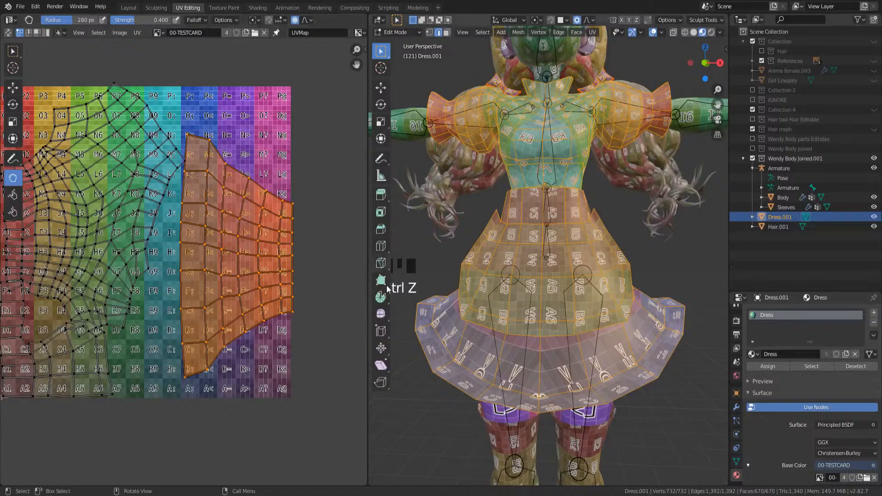
- Using proportional editing of size 0.290, rotate the skirt island's upper-left corner vertex and move it about 0.02 right and 0.02 down
left_click(13, 87)
left_click(210, 236)
left_click(226, 259)
scroll(250, 257, "up", 2)
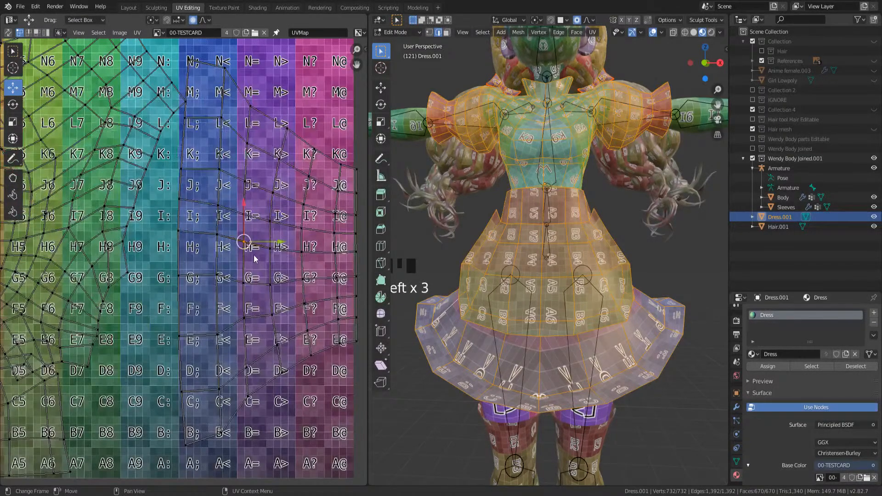
scroll(254, 256, "down", 3)
scroll(255, 258, "up", 1)
left_click_drag(255, 256, 235, 246)
left_click(189, 135)
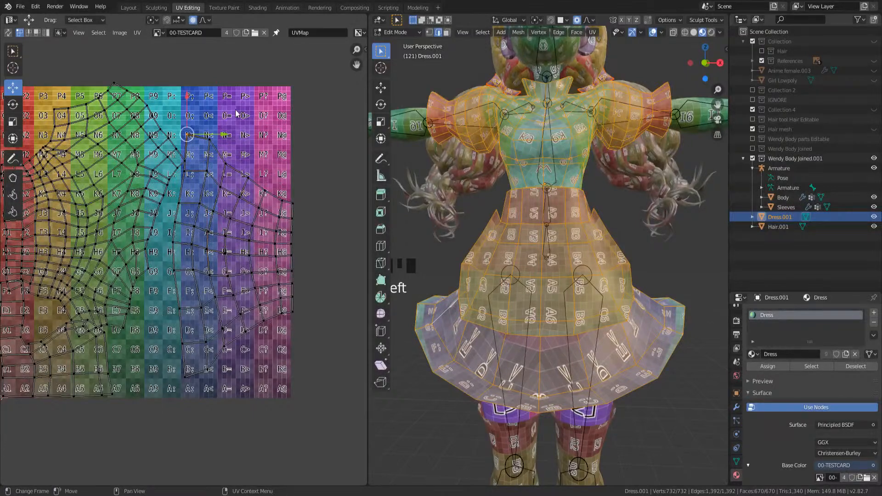
key("r")
left_click(243, 132)
key("g")
left_click(251, 140)
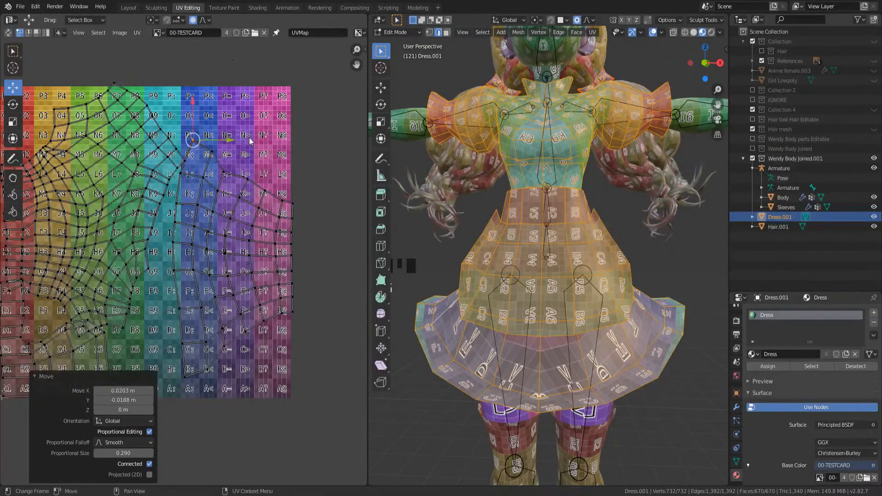
- Rotate the skirt island's lower-left corner vertex by -22.6° with proportional editing and move it about 0.025 to the right
left_click(188, 370)
key("r")
left_click(197, 371)
key("g")
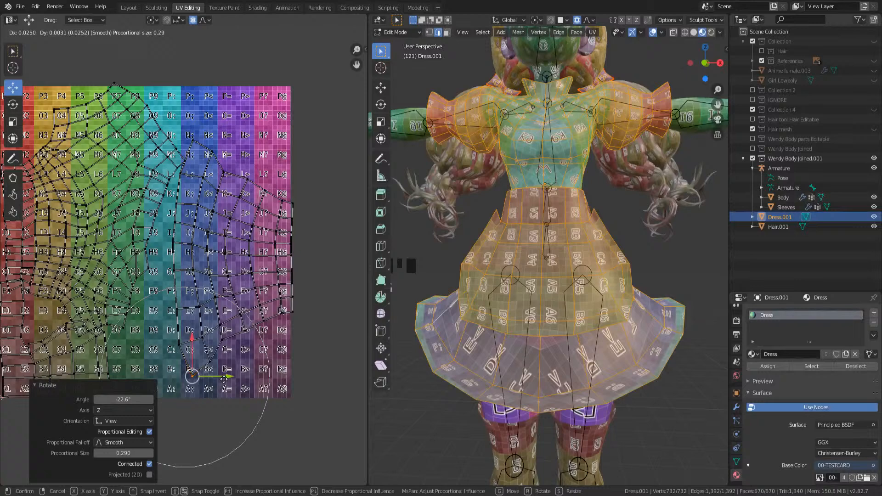
left_click(226, 378)
- Nudge a vertex on the skirt island's lower outline with the proportional size reduced to 0.135
left_click(222, 342)
key("g")
scroll(228, 352, "up", 5)
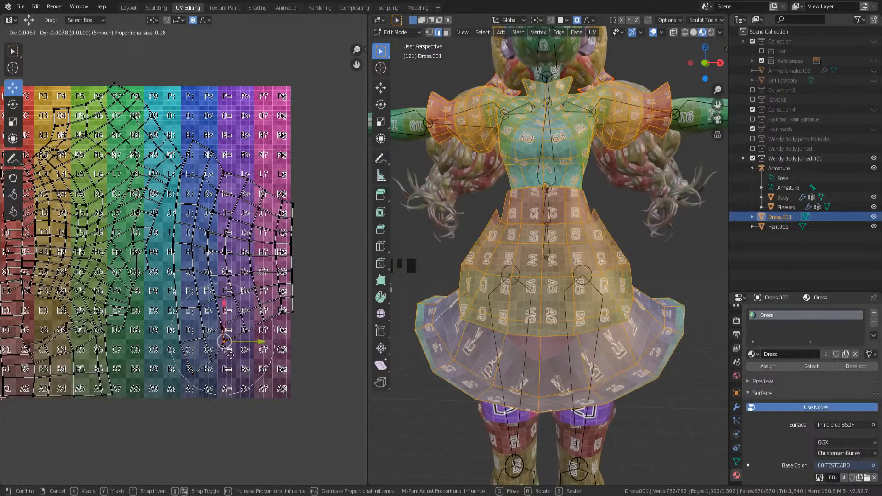
scroll(231, 355, "up", 3)
left_click(234, 354)
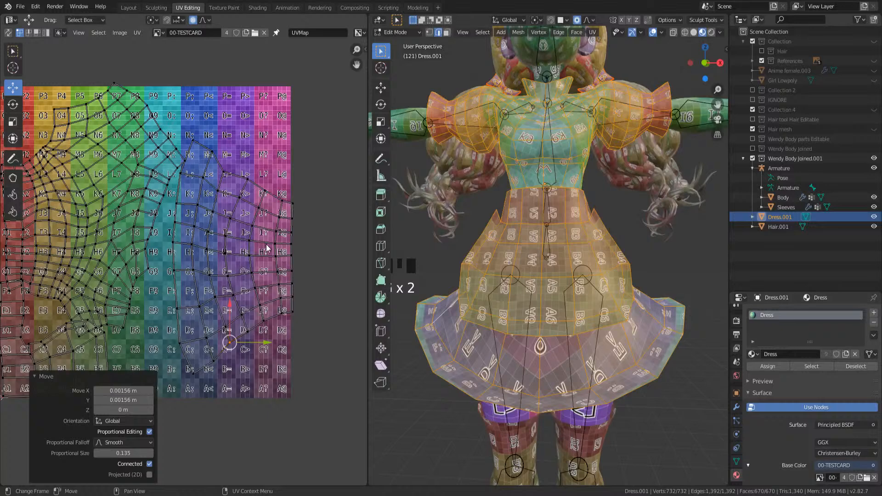
- Select the whole linked skirt island and move it by -0.0219 in X and -0.0735 in Y
key("ctrl+l")
left_click_drag(233, 255, 226, 276)
scroll(247, 233, "up", 1)
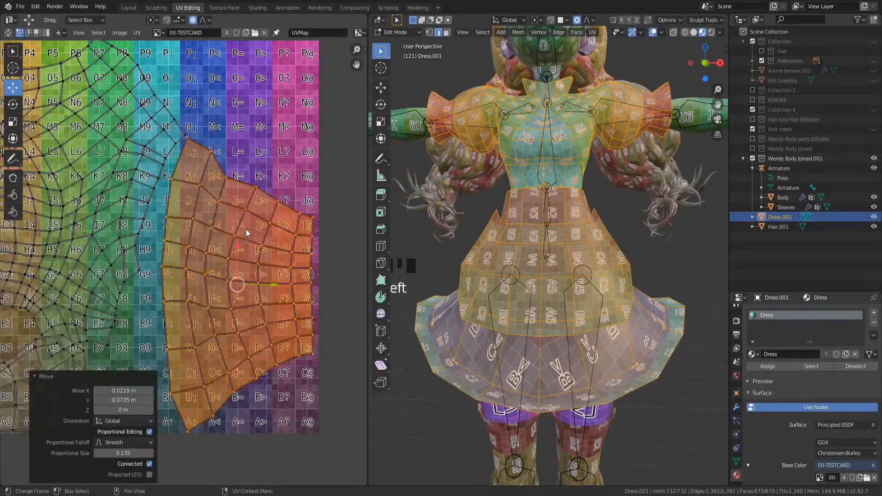
- Reshape the skirt island's upper-left outline by moving its corner and the next two outline vertices, reducing the proportional size to 0.092
left_click_drag(185, 138, 205, 165)
left_click(210, 156)
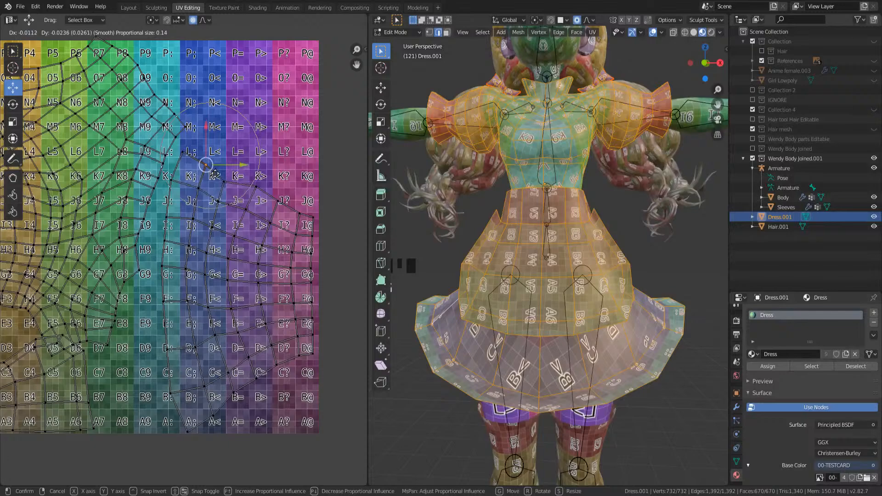
middle_click_drag(538, 348, 680, 362)
middle_click_drag(272, 224, 281, 236)
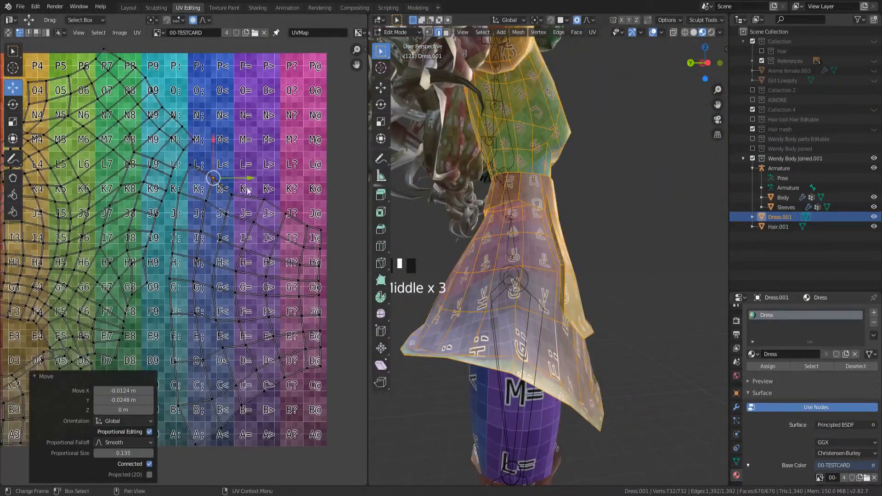
left_click(235, 200)
key("g")
scroll(242, 193, "up", 4)
left_click(242, 192)
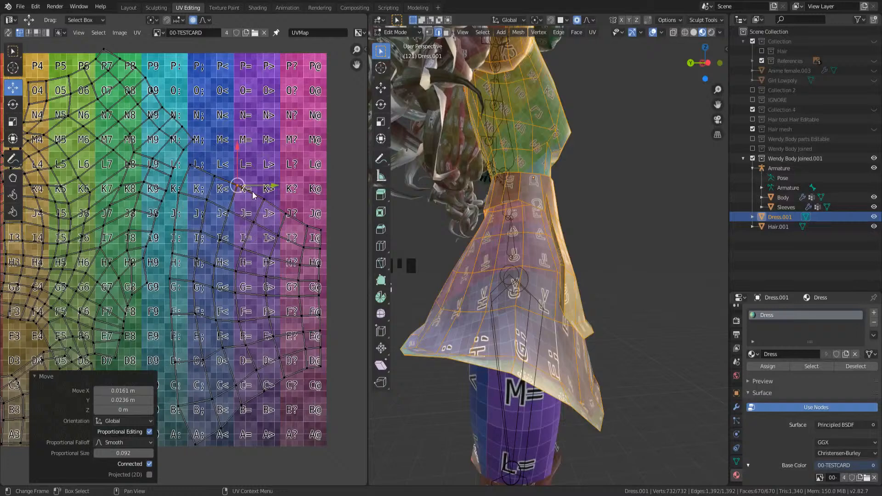
- Move the outline vertex near the skirt island's lower-left corner slightly, using proportional editing of size 0.092
middle_click_drag(250, 271, 255, 211)
left_click(225, 361)
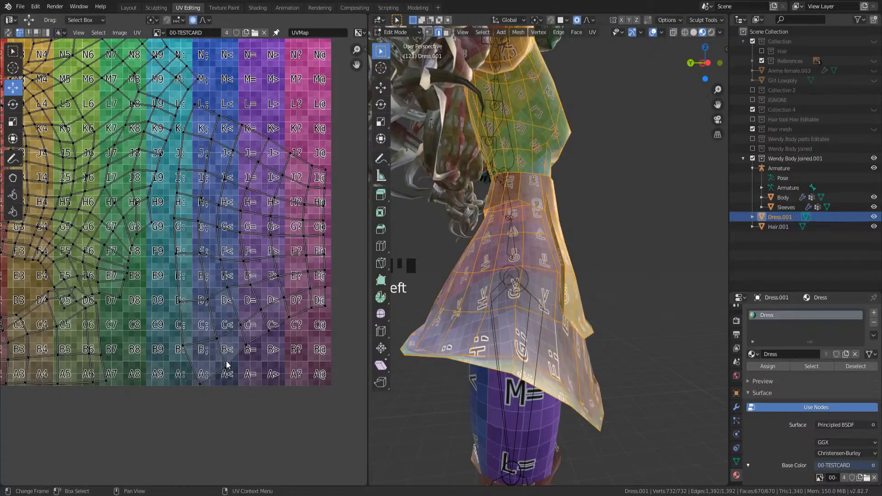
left_click(225, 361)
key("g")
left_click(235, 371)
- Select the group of small islands lying left of the test card and scale it up by 1.546
middle_click_drag(305, 318, 343, 341)
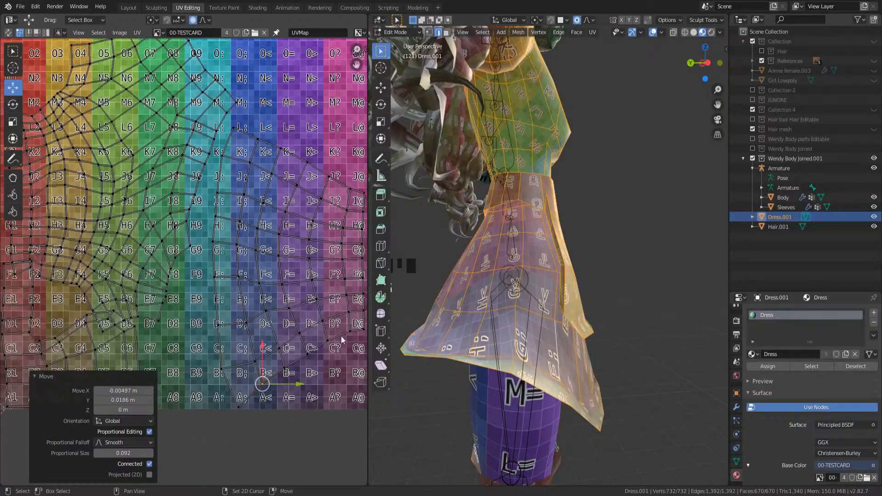
middle_click_drag(166, 262, 260, 254)
middle_click_drag(133, 212, 195, 258)
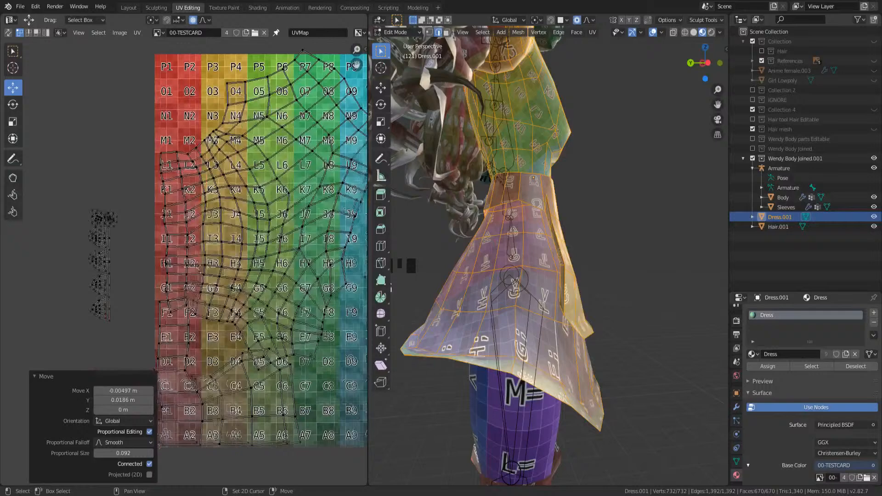
left_click_drag(56, 179, 132, 342)
key("s")
left_click(172, 379)
- Move the group of small islands across the test card to its upper-right corner, above the skirt island
key("g")
key("x")
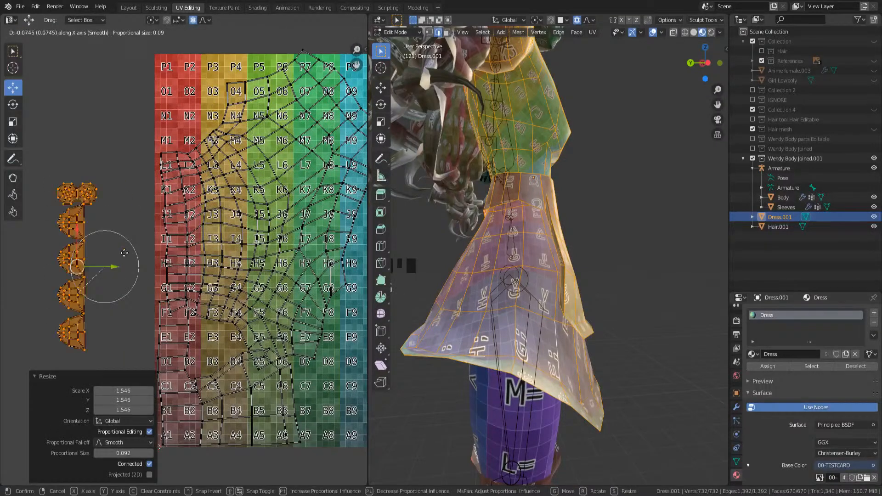
left_click(291, 283)
middle_click_drag(291, 283, 118, 346)
key("g")
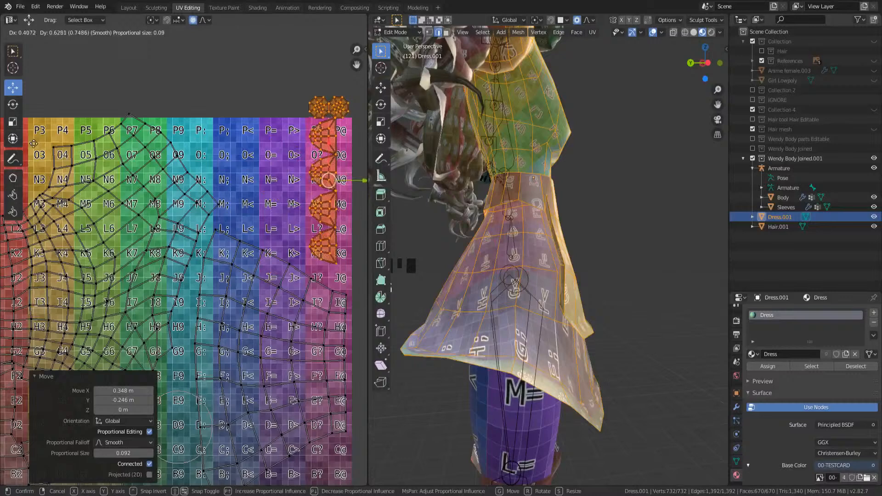
left_click(86, 110)
middle_click_drag(192, 86, 64, 120)
key("g")
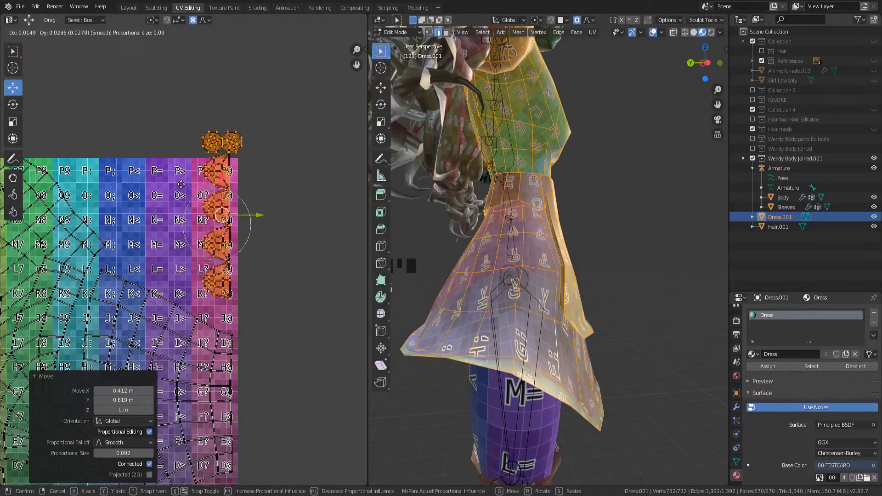
left_click(178, 185)
- Move the two round islands and the topmost fan-shaped island left of the other fan-shaped ones, and select all the small islands
left_click_drag(174, 104, 169, 237)
key("ctrl+l")
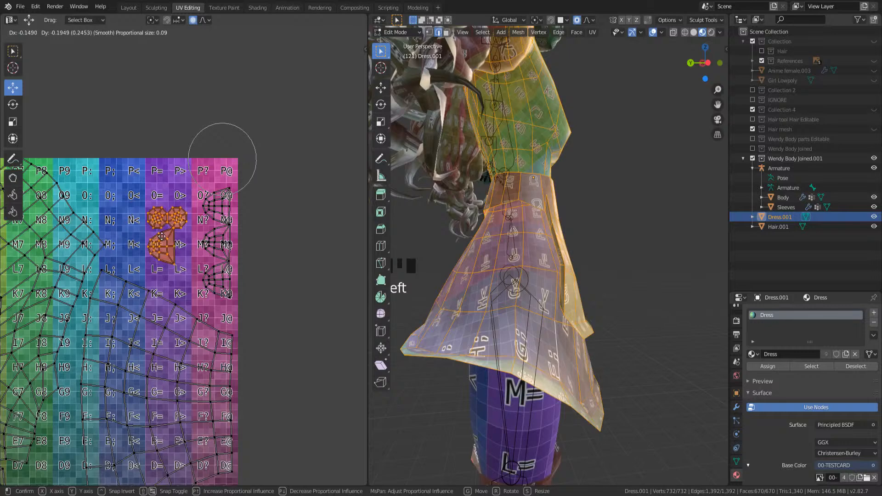
left_click_drag(132, 158, 248, 297)
middle_click_drag(218, 249, 233, 281)
scroll(233, 281, "up", 2)
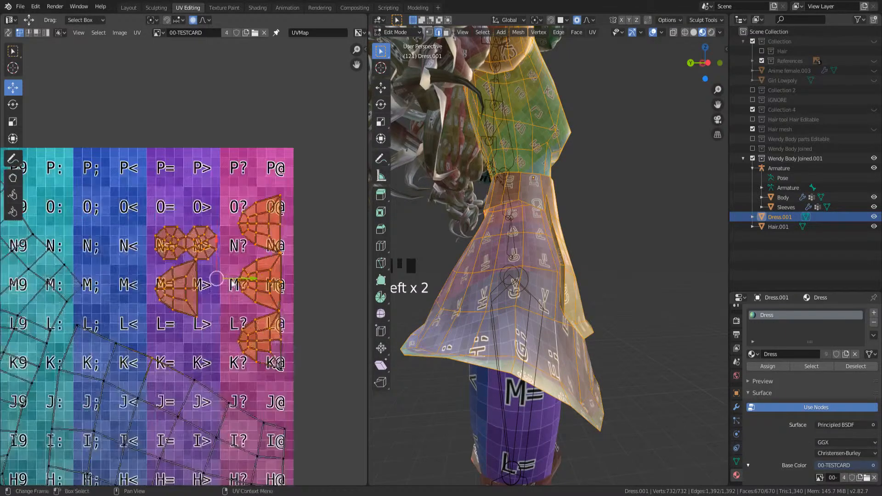
- Select the two linked round islands and move them up and slightly left, onto row O of the test card
left_click_drag(243, 186, 284, 226)
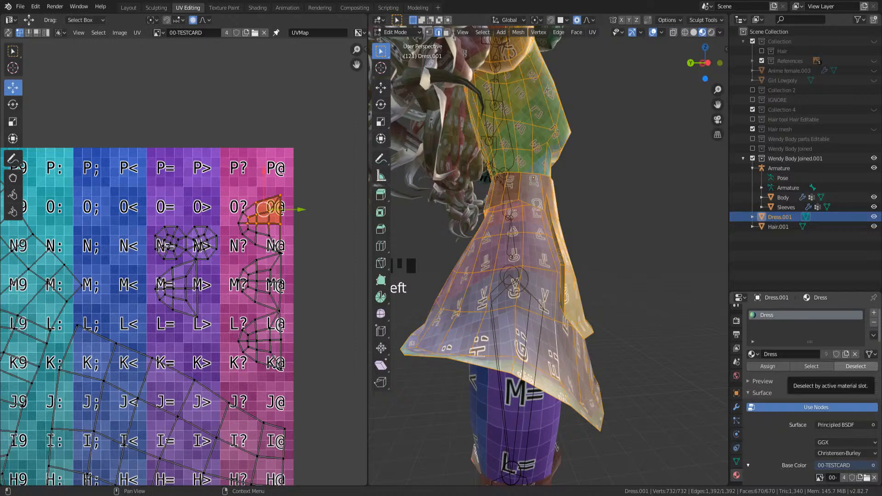
scroll(205, 204, "up", 2)
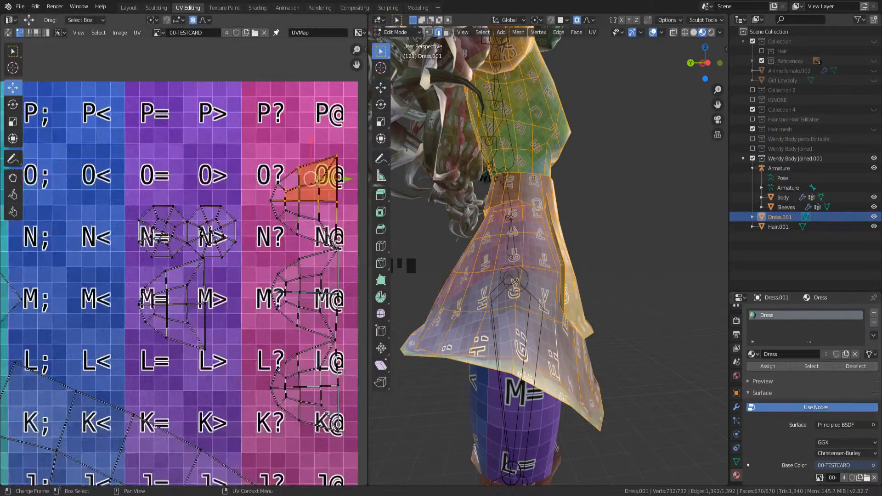
left_click(225, 234)
key("l")
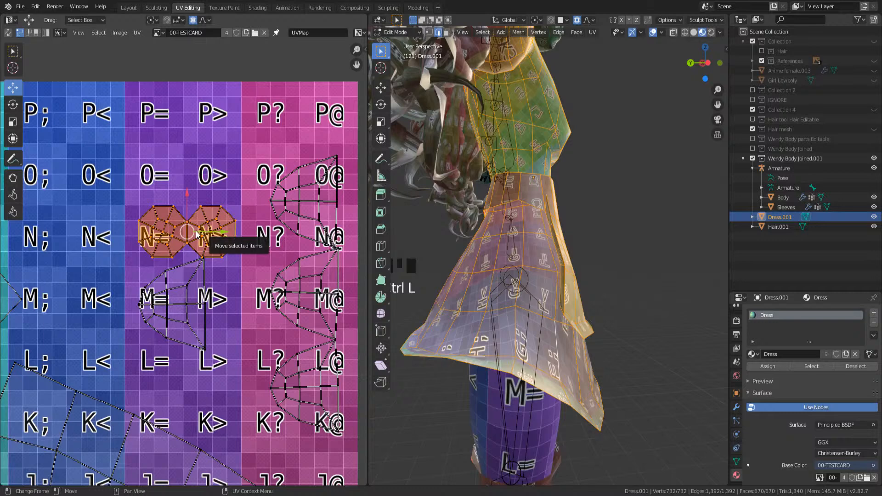
key("g")
left_click(167, 180)
- Move the topmost fan-shaped island of the outer column down beside the lowest one, across rows L and K
left_click(179, 299)
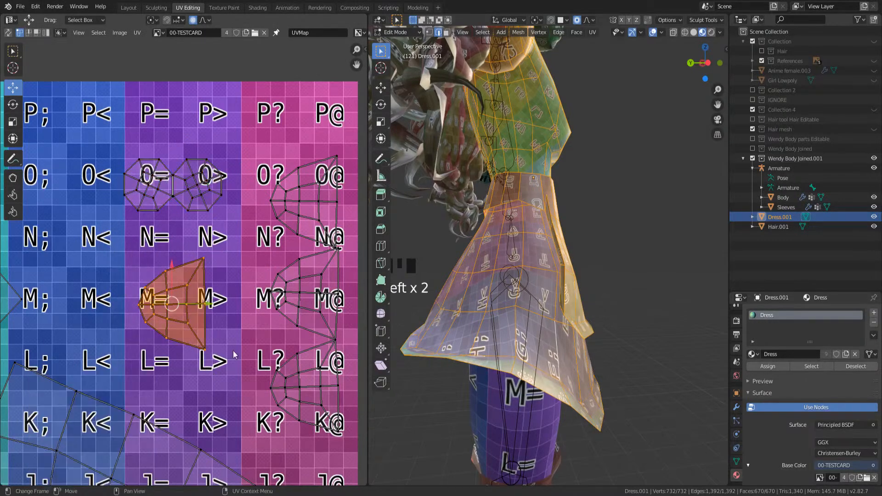
left_click(315, 176)
left_click(306, 145)
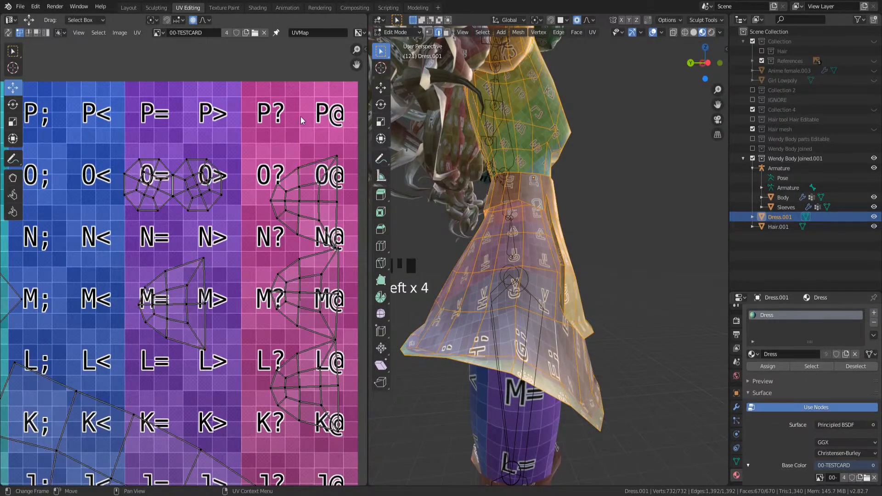
key("l")
key("g")
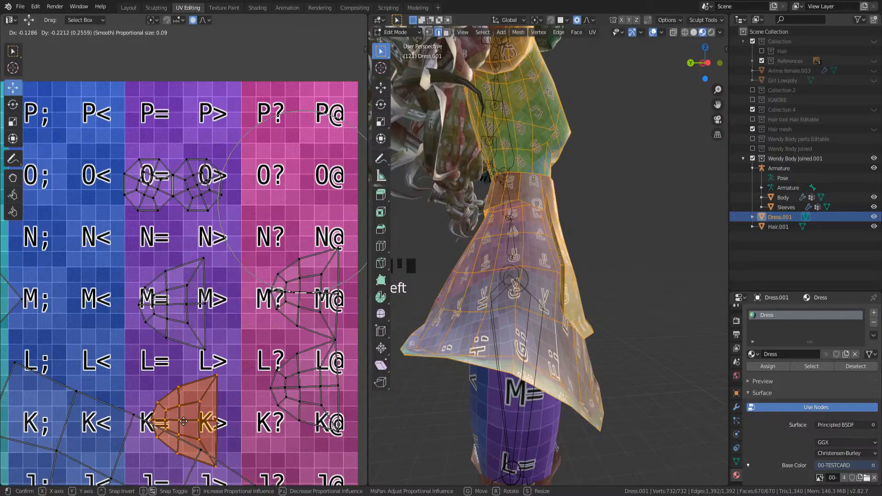
left_click(217, 396)
- Select the upper remaining fan-shaped island in the outer column and move it about -0.019 in X and 0.035 in Y
middle_click_drag(252, 398, 227, 372)
left_click_drag(242, 223, 282, 255)
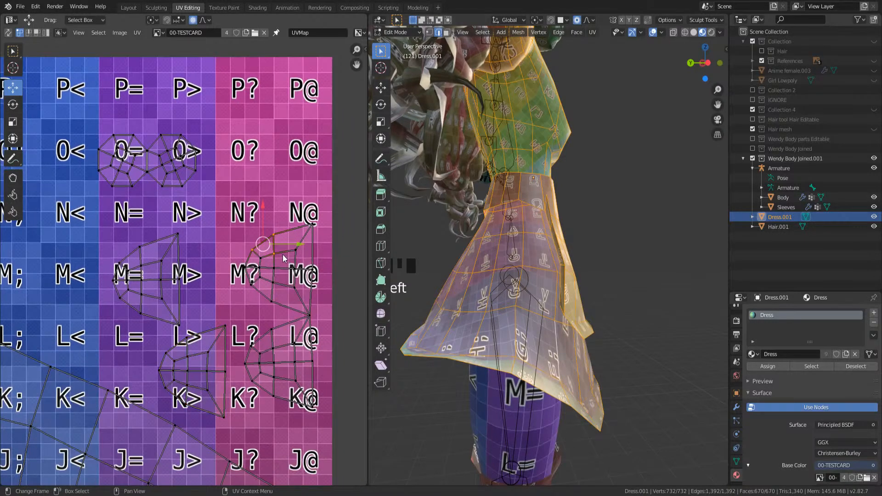
key("ctrl+l")
key("g")
left_click(262, 234)
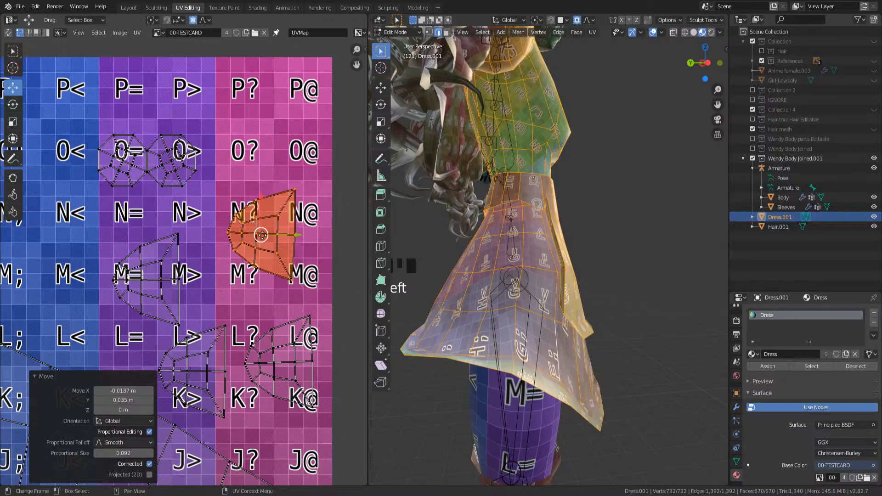
- Move the bodice island's topmost vertex down about 0.019 to the test card's upper edge, with proportional size 0.092
scroll(255, 285, "down", 3)
scroll(248, 299, "up", 3)
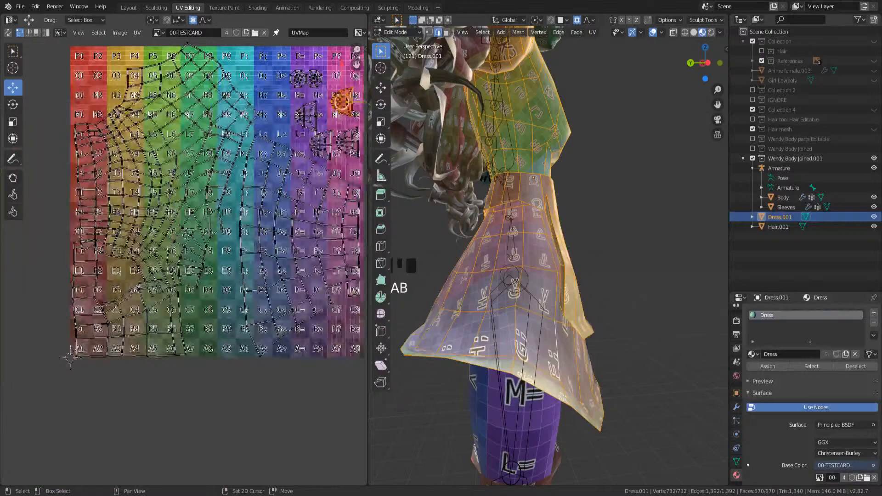
middle_click_drag(186, 235, 181, 355)
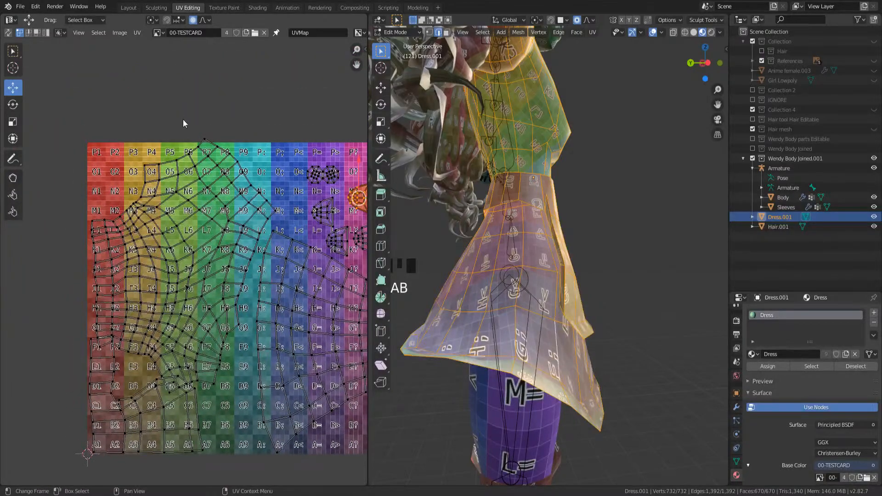
scroll(183, 120, "up", 2)
key("g")
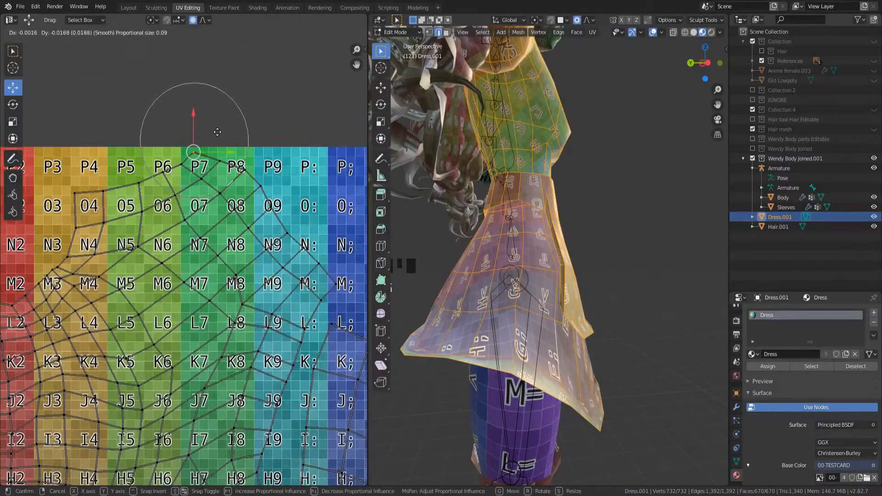
left_click(217, 131)
- Move the overlapping outline vertex near D5 up into row E with proportional editing, about -0.017 in X and 0.074 in Y
middle_click_drag(156, 321, 162, 92)
middle_click_drag(112, 368, 130, 197)
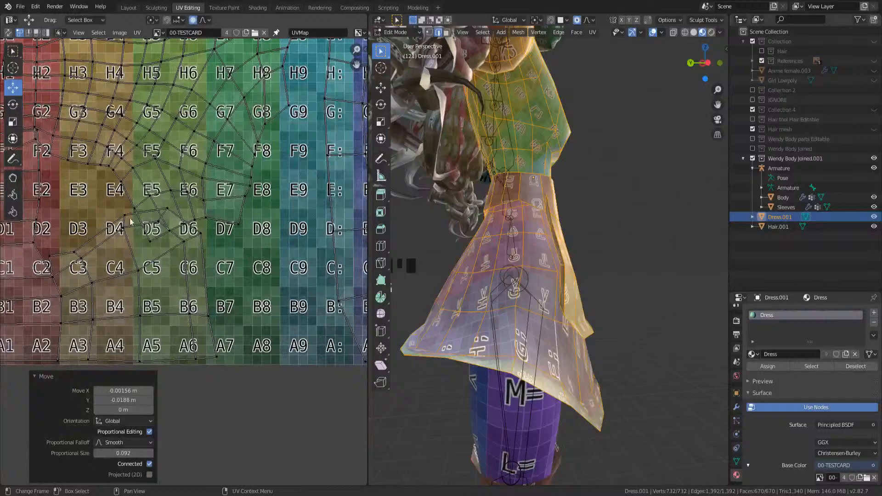
left_click(143, 233)
key("g")
scroll(138, 206, "down", 6)
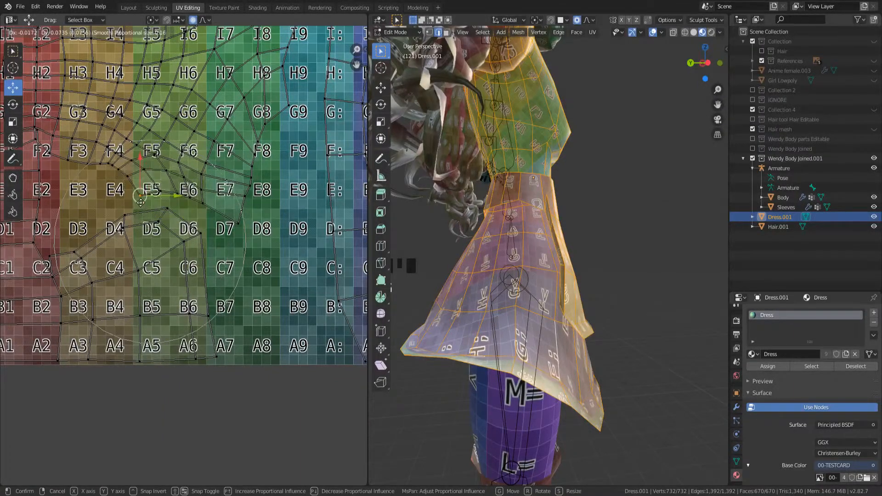
left_click(138, 201)
- Select the two edge vertices between rows F and E in the first two test card columns and move them slightly
middle_click_drag(54, 150, 161, 183)
left_click(144, 206)
left_click(106, 209, "shift")
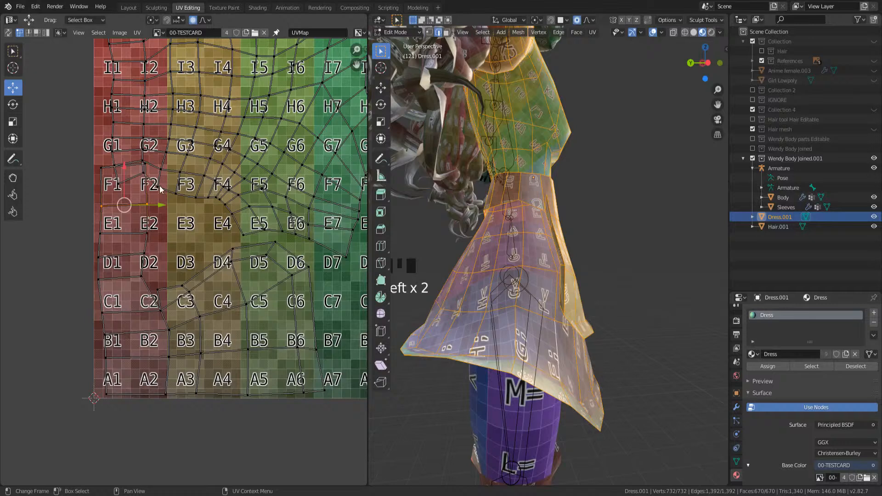
key("g")
left_click(158, 203)
- Nudge the outline vertices near F1 and E1 inside the test card's edge, using proportional editing of size 0.084
left_click(100, 173)
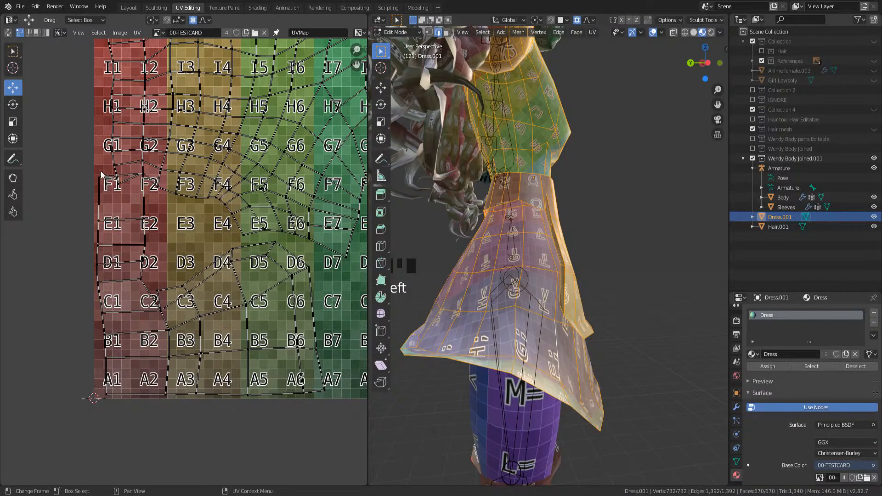
left_click_drag(102, 173, 139, 206)
left_click(105, 199)
key("g")
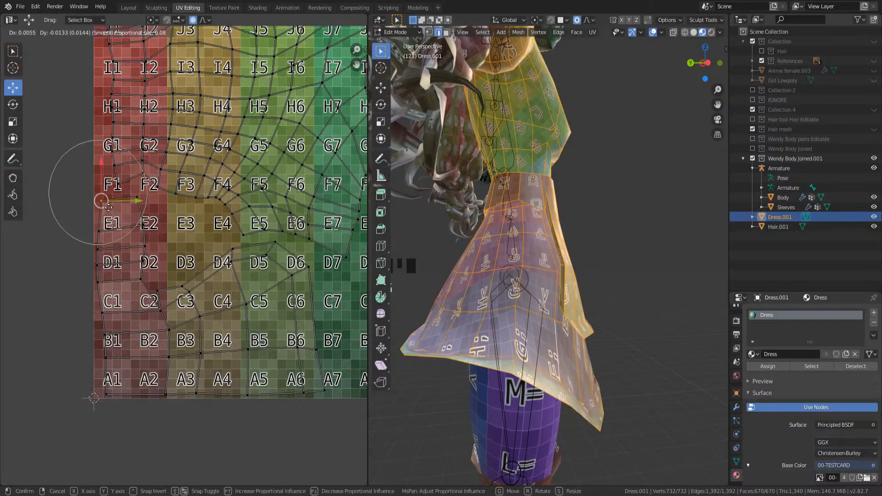
left_click(109, 206)
left_click(99, 233)
key("g")
left_click(105, 232)
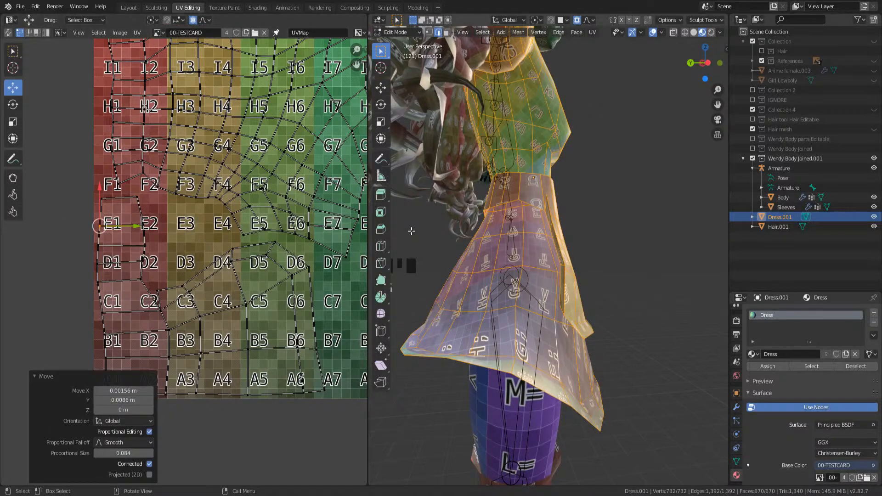
- Save the file and return the dress to Object Mode
key("ctrl+s")
scroll(329, 311, "down", 1)
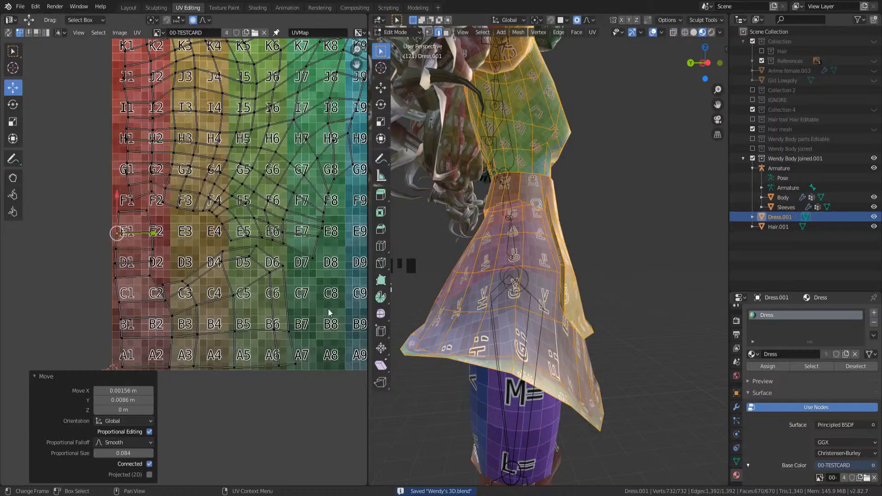
scroll(283, 276, "up", 1)
scroll(283, 277, "down", 1)
scroll(282, 276, "down", 1)
key("ctrl+s")
key("Tab")
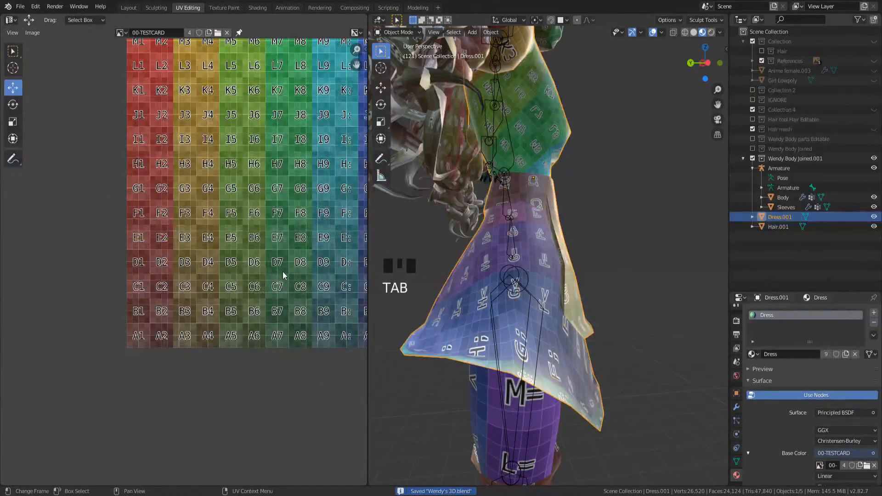
scroll(281, 275, "down", 2)
middle_click_drag(404, 245, 483, 234)
key("ctrl+s")
- Examine the test card pattern across the whole character from the front and from an angle above
key("KP_1")
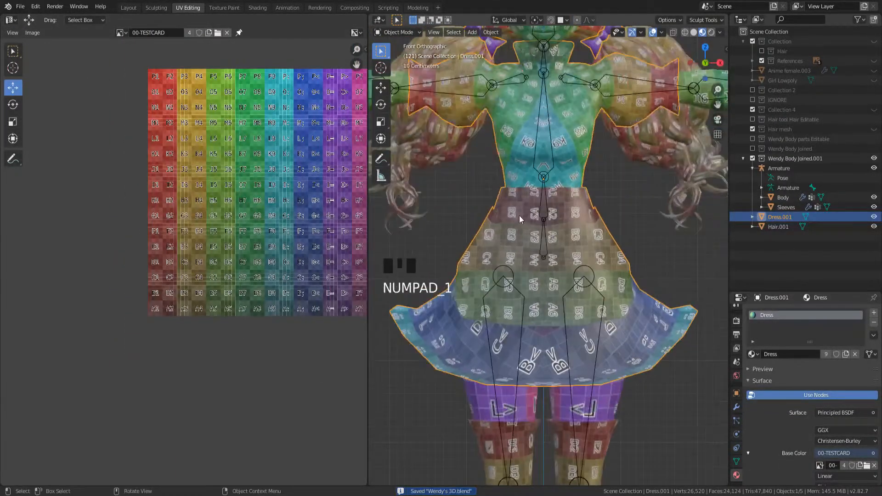
scroll(544, 200, "down", 2)
middle_click_drag(545, 127, 553, 183, "shift")
scroll(500, 196, "up", 3)
scroll(590, 258, "down", 3)
middle_click_drag(591, 258, 505, 285, "shift")
scroll(497, 127, "down", 3)
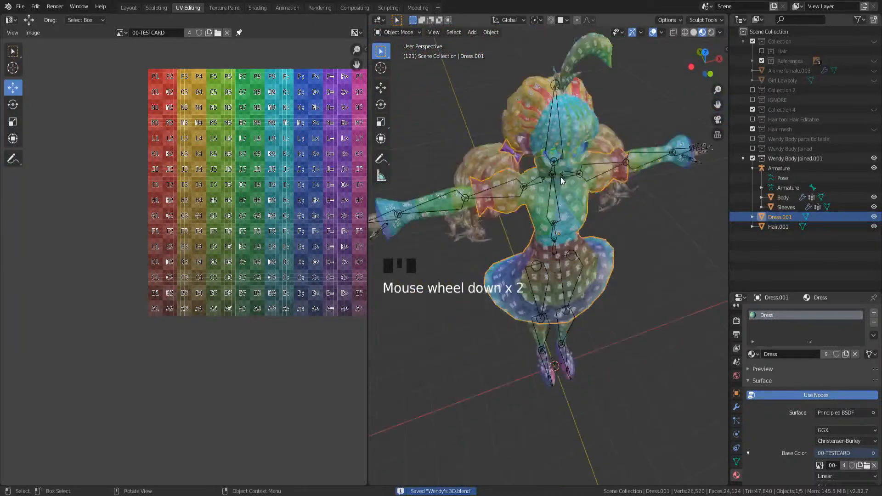
- Select all of the character's objects and open them together in Edit Mode, viewed from the front
left_click_drag(497, 127, 631, 303)
key("KP_1")
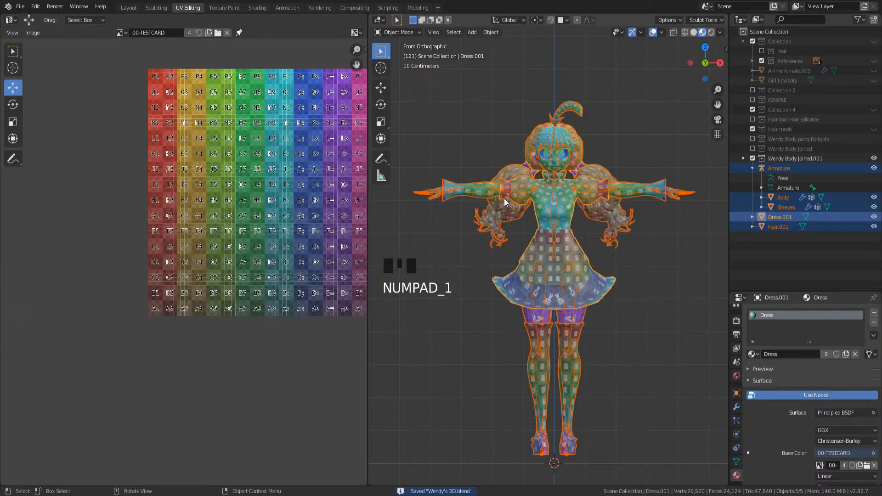
key("Tab")
scroll(273, 126, "down", 3)
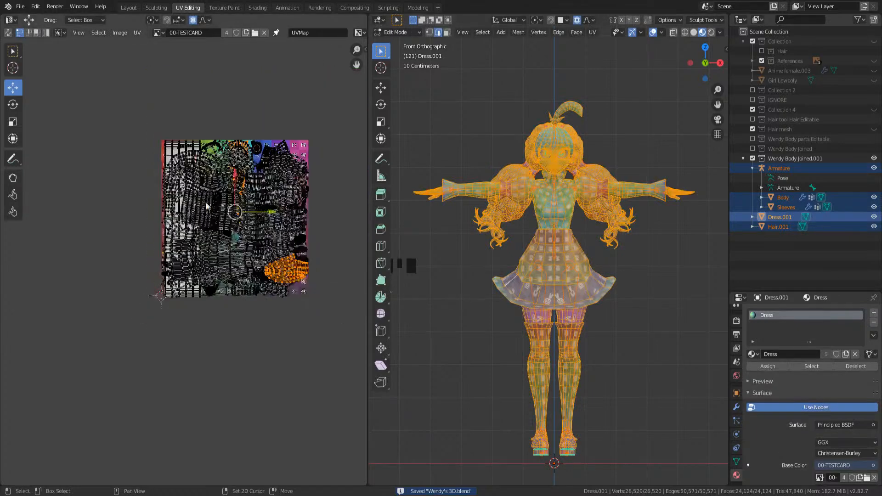
- Clear the selection of the combined UV islands and save the file
left_click_drag(273, 126, 351, 366)
left_click(11, 323)
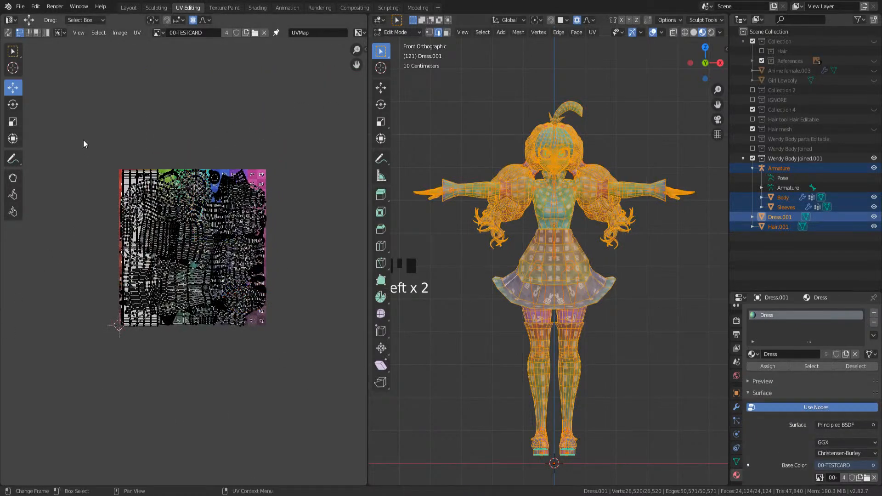
left_click_drag(102, 71, 269, 103)
middle_click_drag(291, 221, 284, 260)
key("ctrl+s")
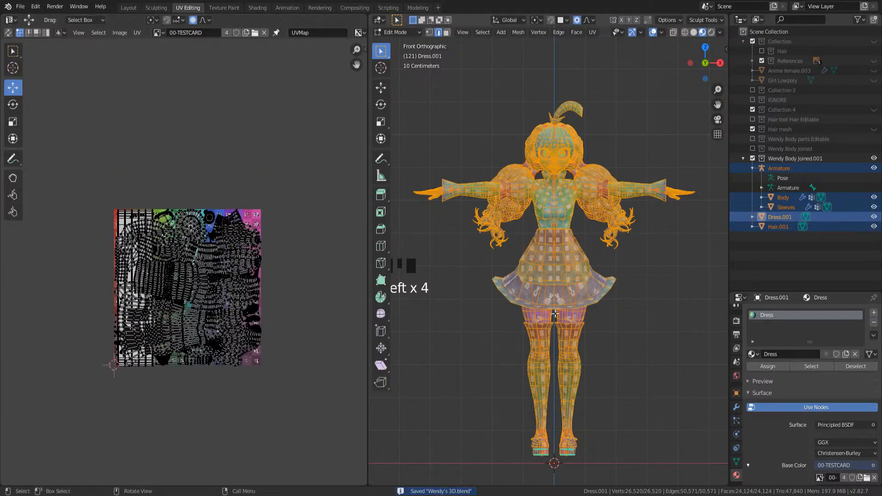
- Switch to the Modeling workspace and return the character to Object Mode
middle_click_drag(554, 314, 562, 321)
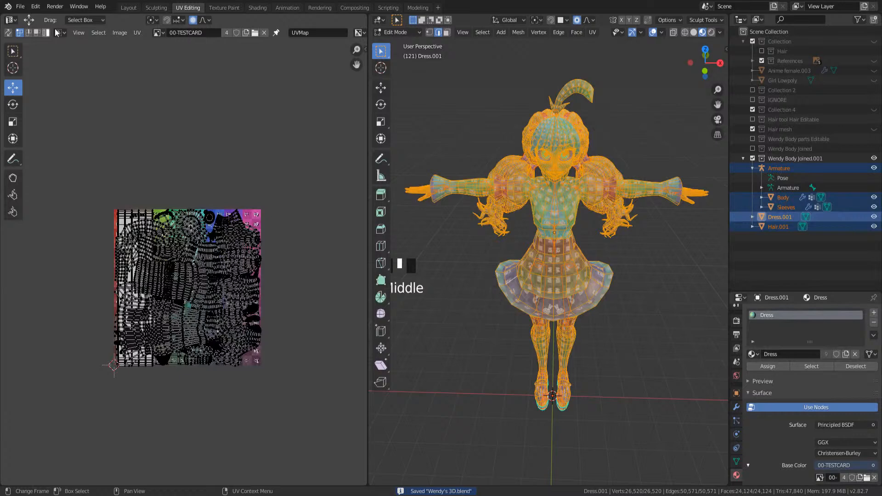
left_click(355, 397)
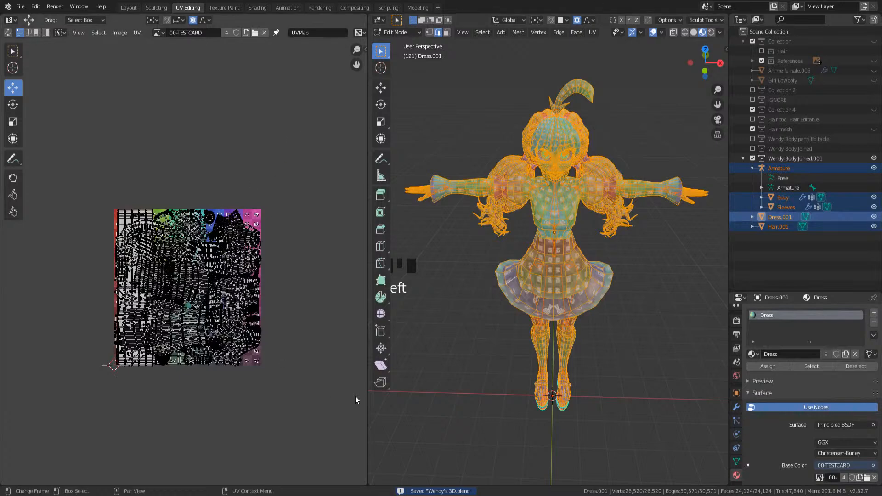
left_click(169, 148)
left_click(419, 7)
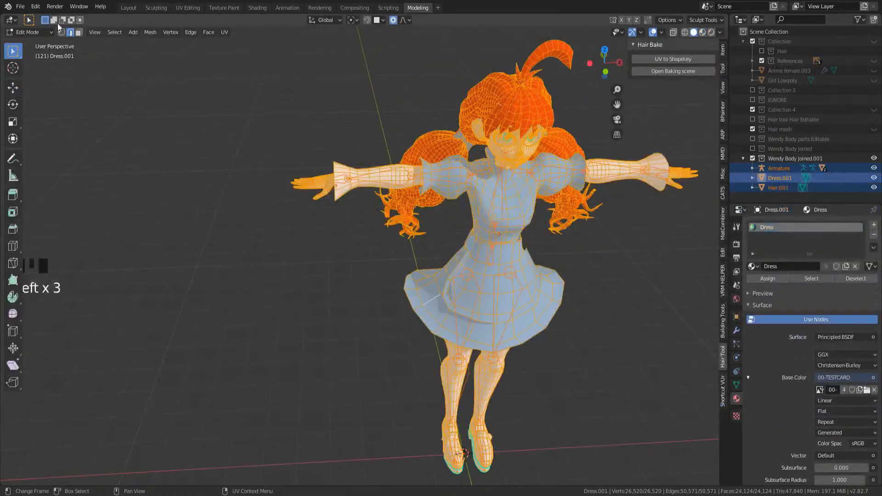
left_click(43, 33)
left_click(38, 43)
- Save the file with the whole character selected, and export the selected meshes over the existing Wendy's 3D_Substance.fbx
left_click_drag(245, 138, 499, 260)
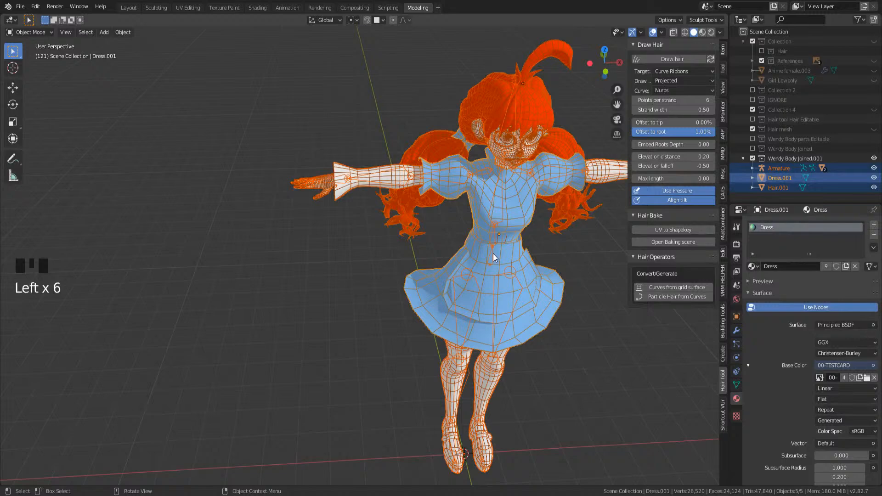
key("ctrl+s")
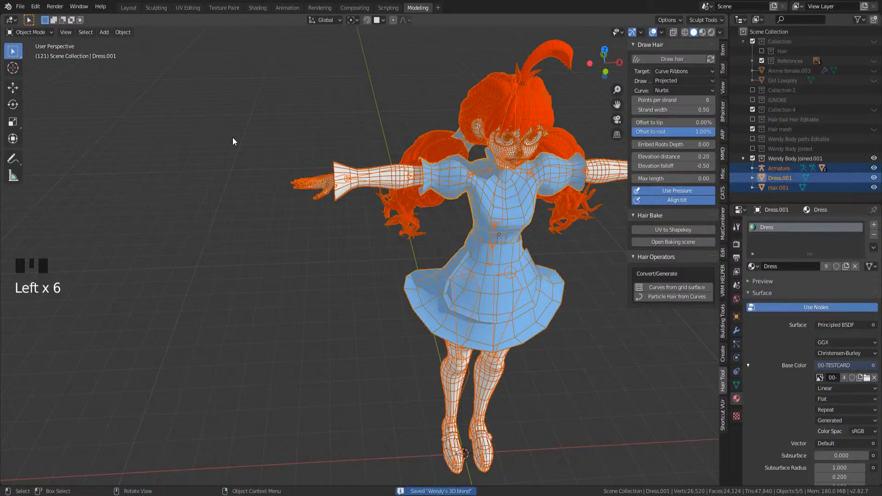
left_click(20, 8)
mouse_move(67, 151)
left_click(148, 208)
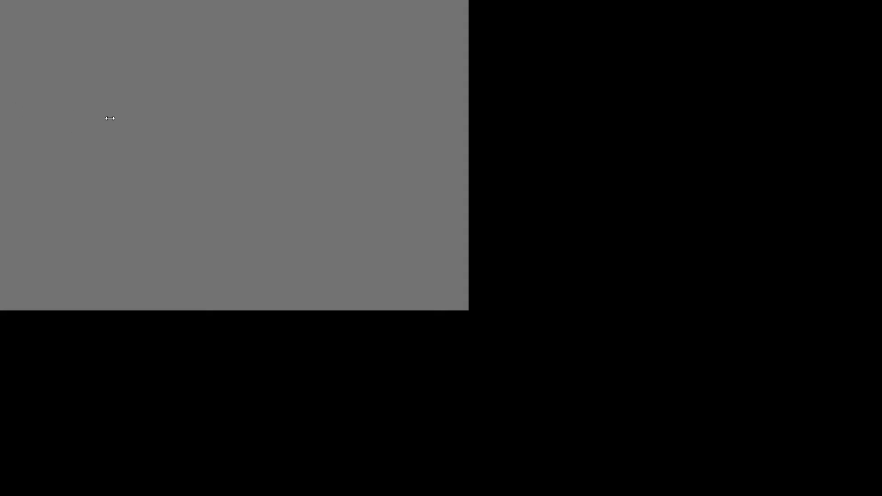
left_click(146, 75)
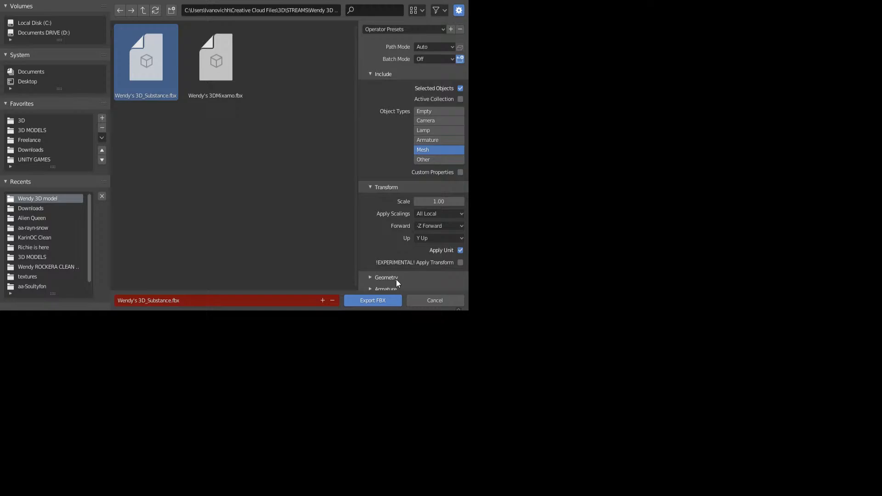
left_click(376, 299)
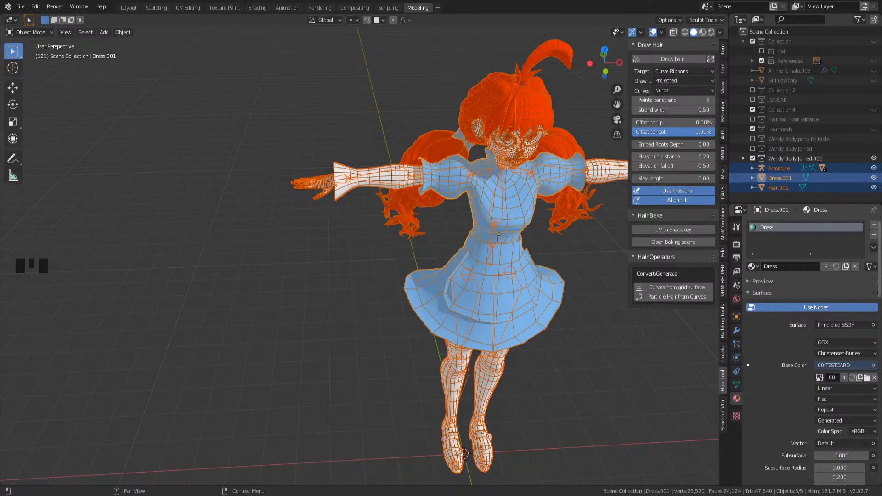
- View the character from a low side angle and select only its armature
middle_click_drag(449, 210, 508, 142)
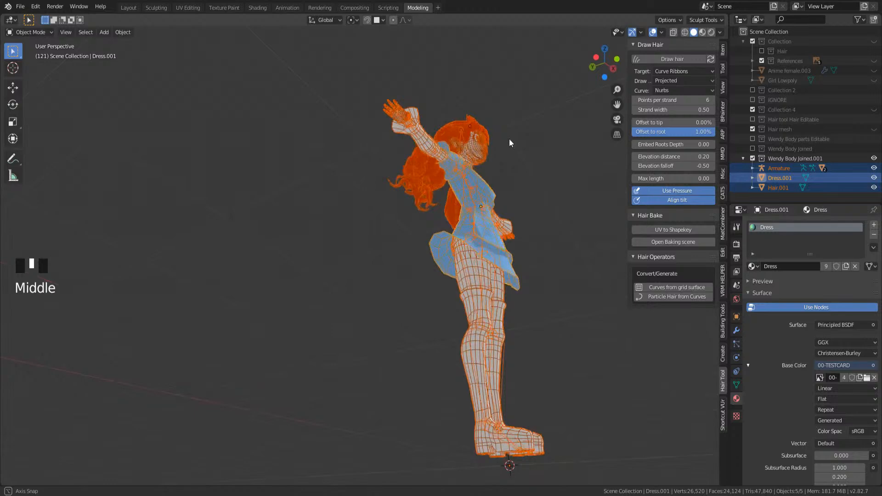
middle_click_drag(477, 174, 394, 306, "shift")
left_click(395, 307)
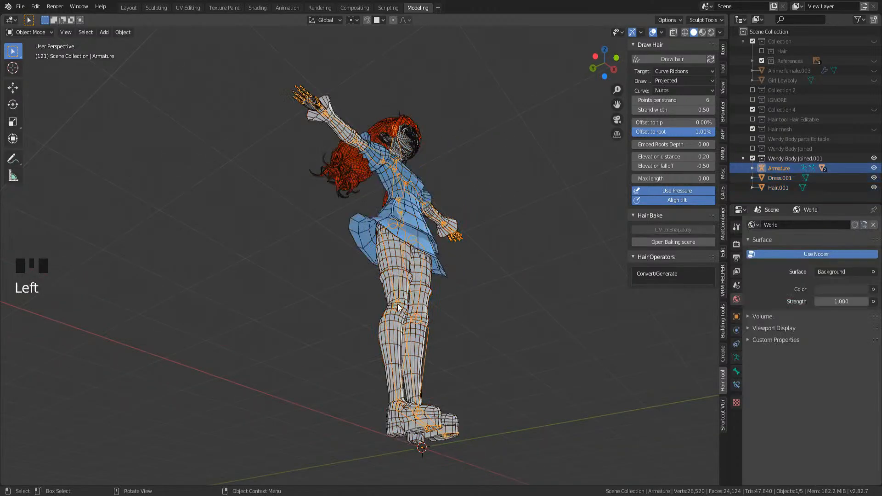
- Select the Sleeves mesh and enter Edit Mode on it
left_click(391, 278)
key("Tab")
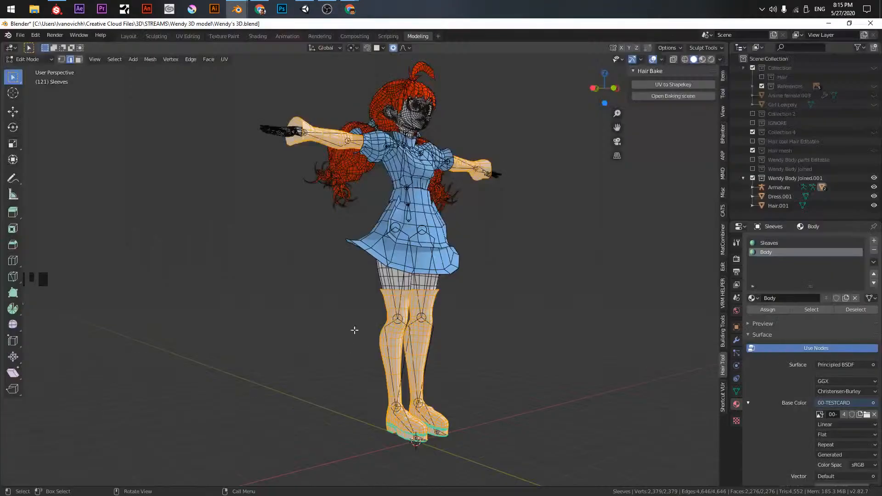
middle_click_drag(298, 171, 310, 169)
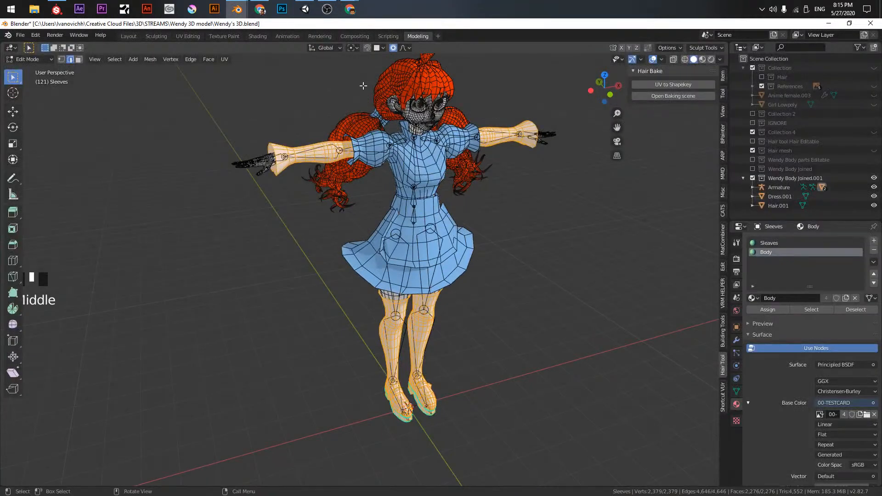
key("F3")
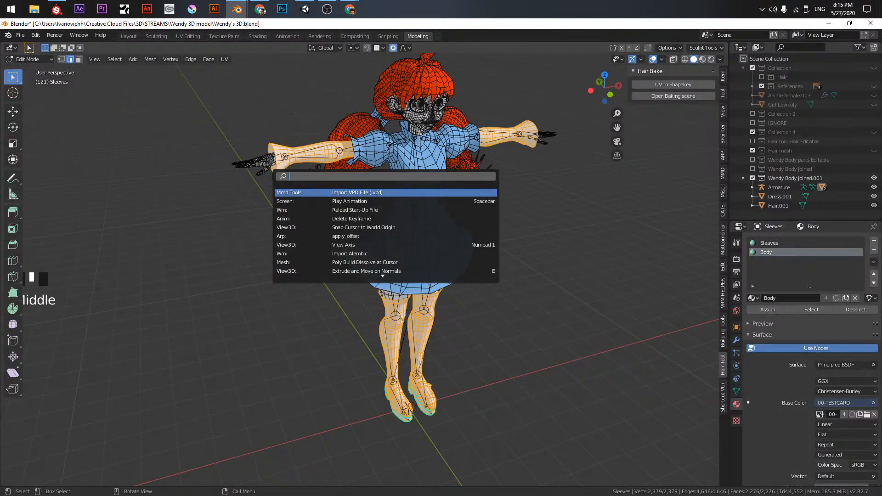
key("Down")
key("Down")
key("Down")
key("Escape")
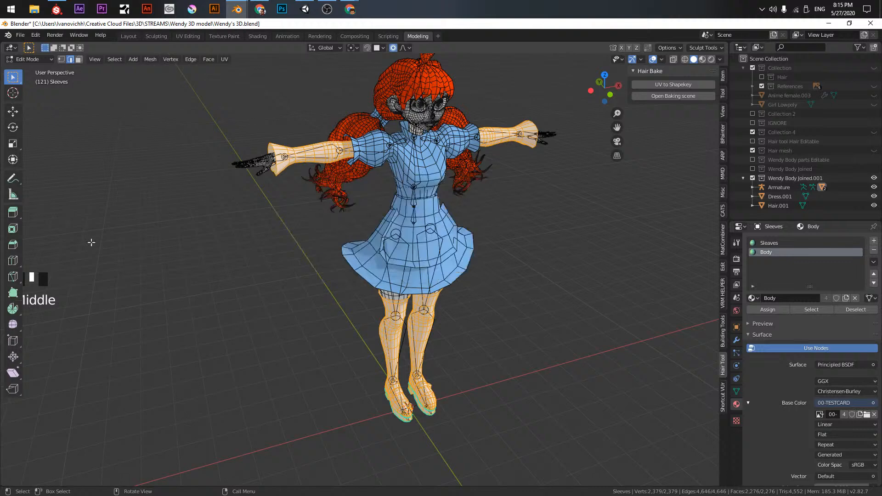
key("F3")
key("Escape")
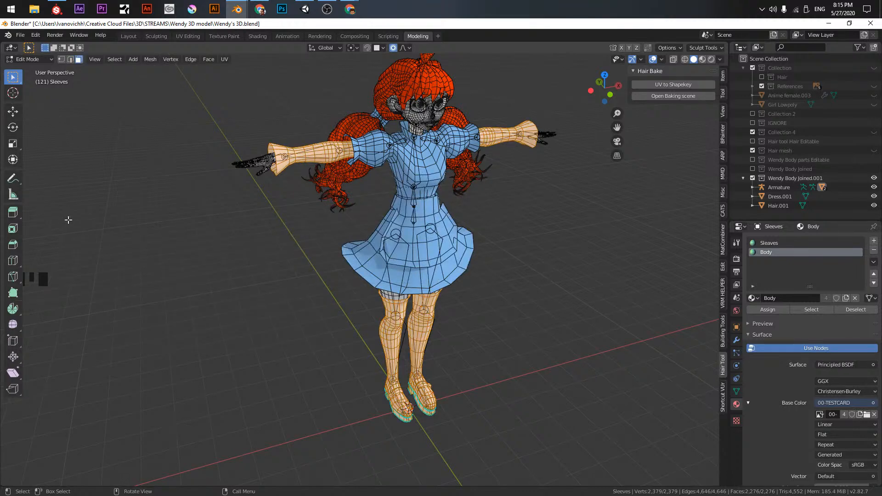
- Recalculate the normals of all faces of the Sleeves mesh and save the file
key("F3")
type("reca")
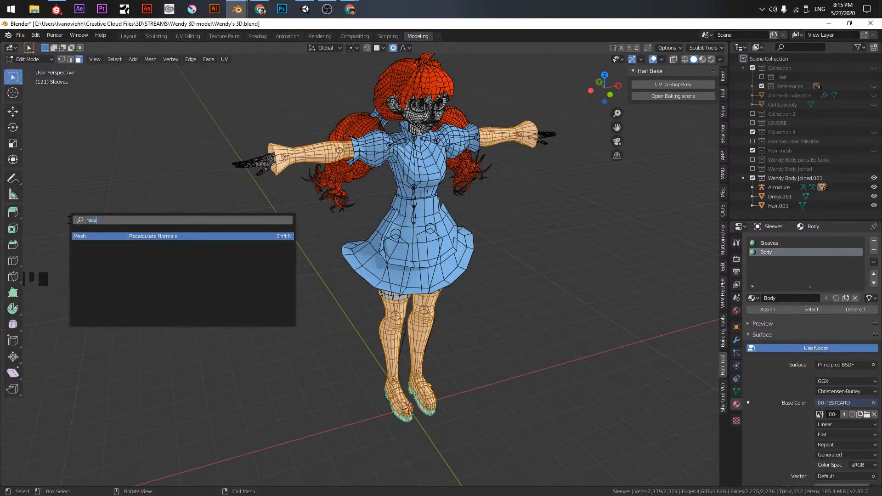
key("Return")
middle_click_drag(322, 264, 385, 310)
key("ctrl+s")
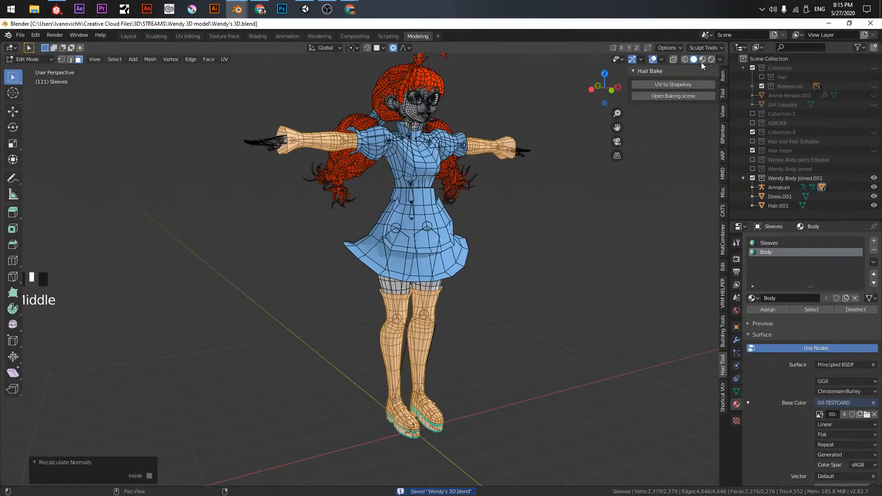
- Check the viewport shading options and inspect the stocking tops up close in Object Mode for inverted faces
left_click(719, 60)
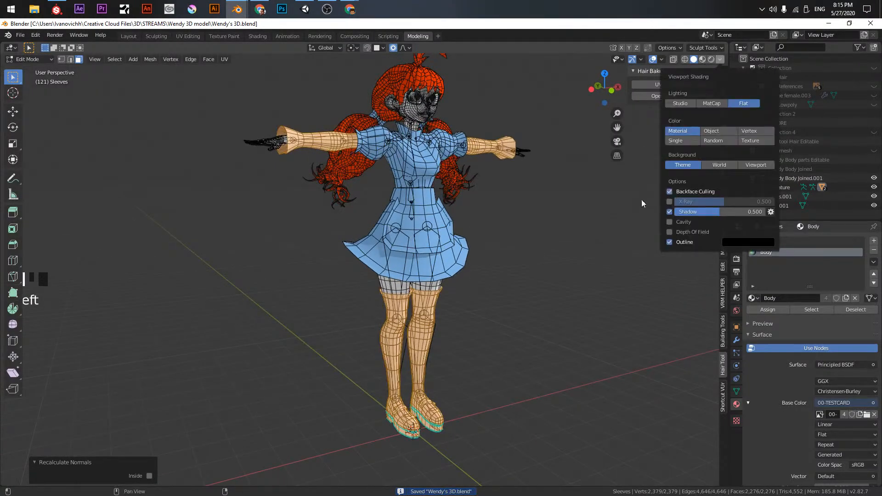
mouse_move(514, 193)
middle_mouse_down()
mouse_move(494, 187)
mouse_move(438, 241)
mouse_move(416, 333)
mouse_move(431, 293)
mouse_move(431, 248)
middle_mouse_up()
scroll(494, 186, "up", 2)
key("Tab")
middle_click_drag(431, 248, 431, 186)
scroll(430, 186, "up", 3)
middle_click_drag(420, 287, 341, 261)
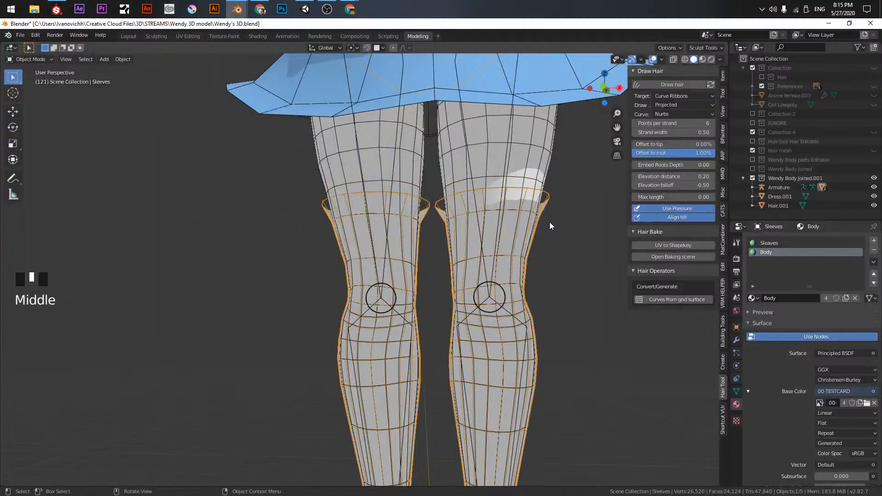
- Return to Edit Mode and flip the normals of all faces of the Sleeves mesh
key("F3")
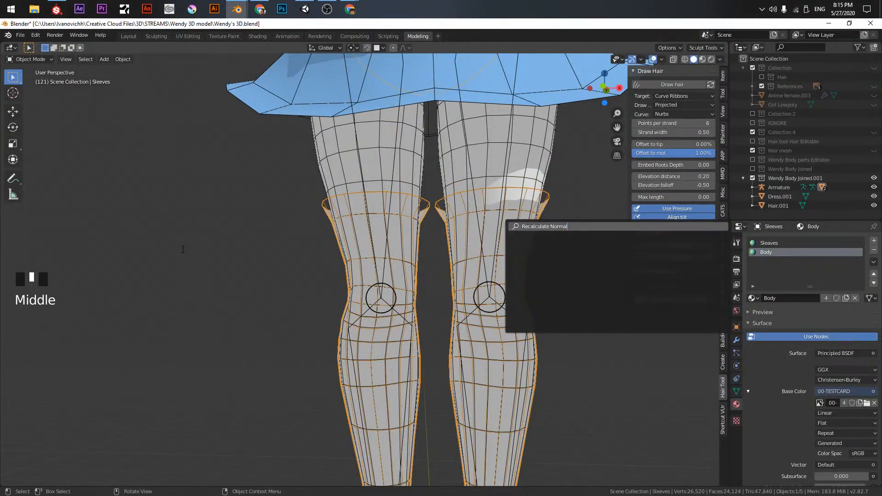
key("Tab")
key("F3")
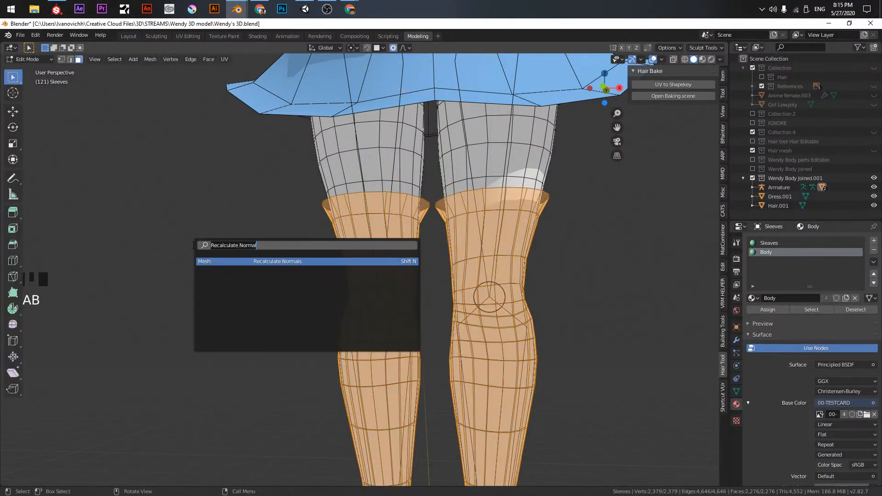
type("flip")
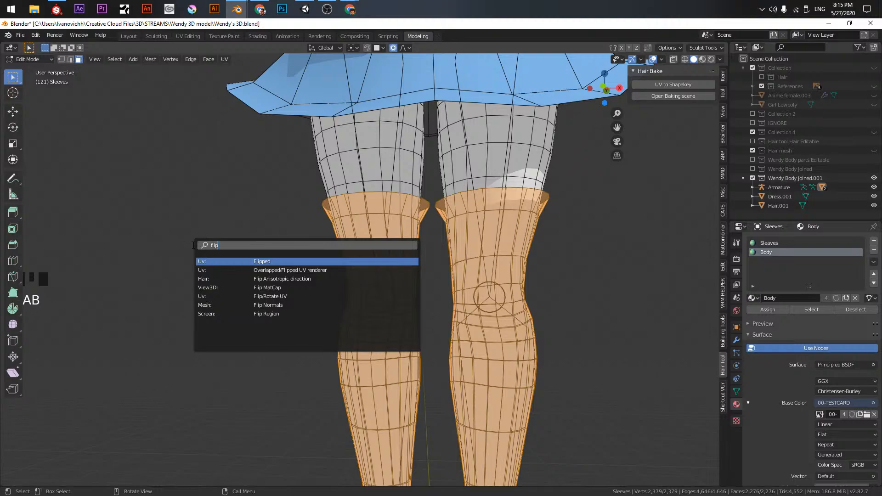
key("Down")
key("Down")
key("Down")
key("Down")
key("Down")
key("Return")
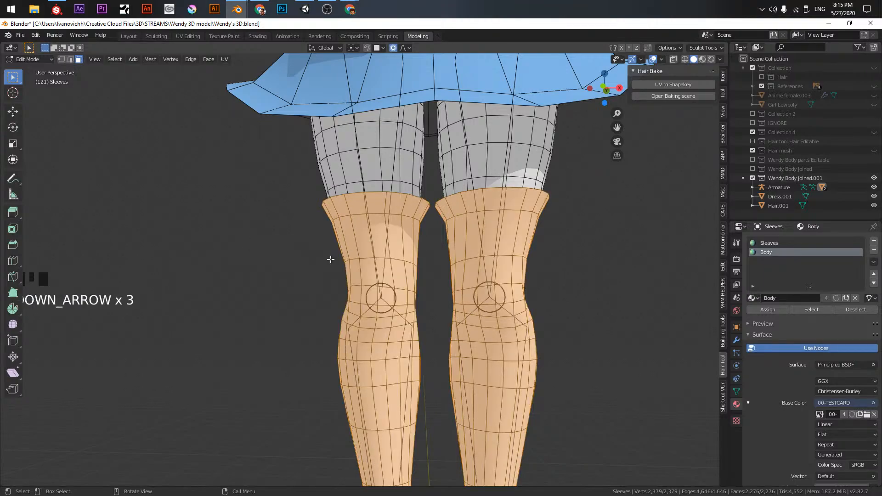
- Select only the linked faces of both forearm sleeves and flip their normals
middle_click_drag(331, 260, 279, 209)
middle_click_drag(261, 121, 299, 275, "shift")
middle_click_drag(292, 120, 345, 209)
middle_click_drag(271, 168, 440, 372, "shift")
middle_click_drag(369, 288, 404, 383, "shift")
left_click(240, 259)
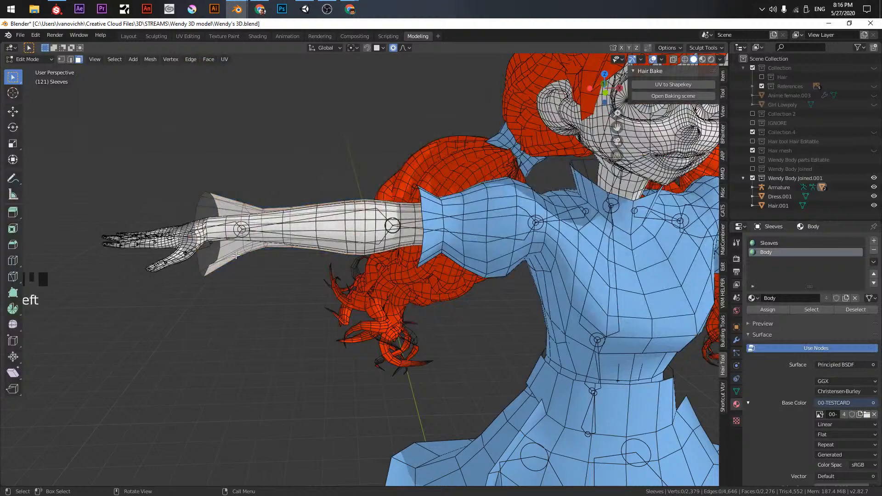
left_click(236, 255)
key("l")
scroll(235, 255, "down", 3)
middle_click_drag(609, 263, 595, 264)
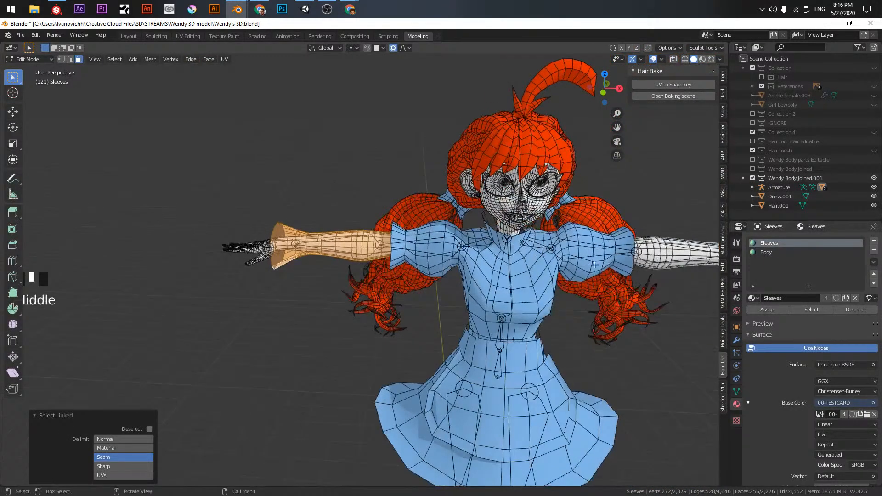
key("l")
middle_click_drag(690, 246, 442, 181, "shift")
middle_click_drag(446, 214, 486, 225, "shift")
key("shift+r")
key("ctrl+z")
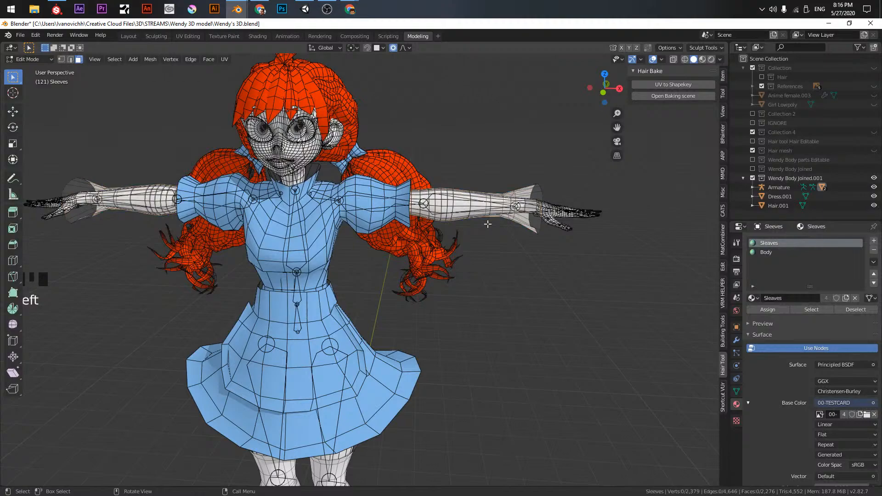
key("F3")
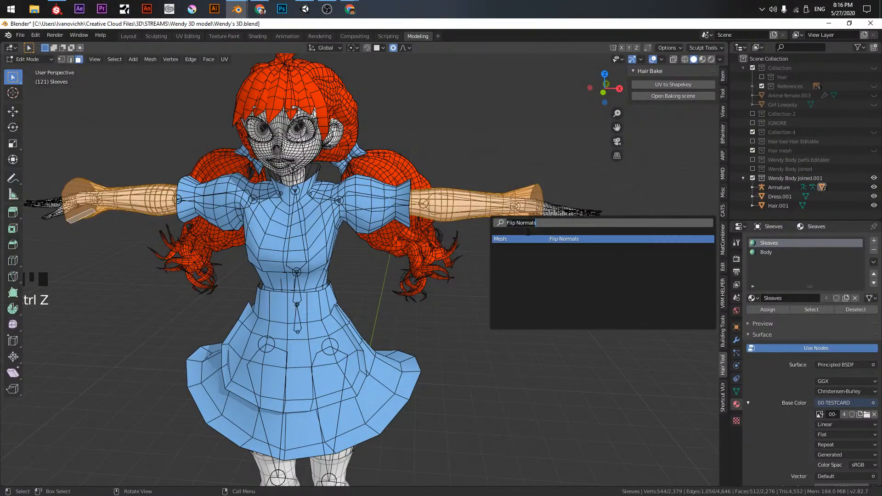
left_click(529, 239)
- Examine the stockings, thighs and hip area from below for inverted faces
middle_click_drag(487, 265, 502, 193, "shift")
middle_click_drag(432, 308, 429, 236)
middle_click_drag(427, 184, 460, 109, "shift")
scroll(429, 246, "up", 2)
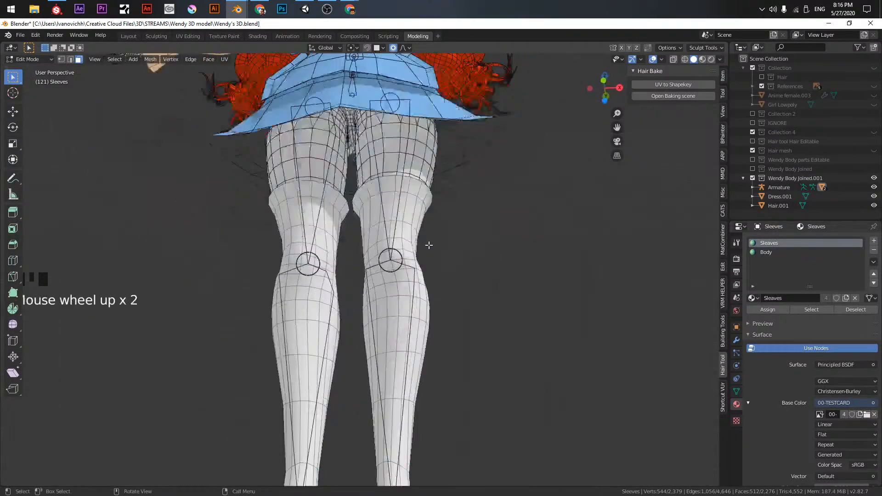
scroll(428, 246, "up", 2)
middle_click_drag(429, 245, 442, 379, "shift")
middle_click_drag(436, 321, 429, 285)
scroll(390, 220, "up", 4)
middle_click_drag(328, 147, 362, 221)
- Try to move the linked underwear piece away from the body, and view it in Object Mode
left_click(368, 227)
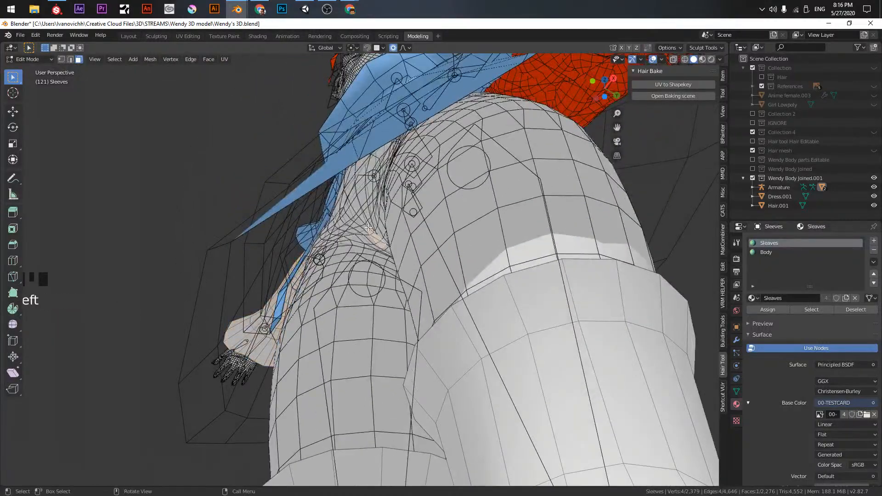
key("l")
key("g")
left_click(165, 226)
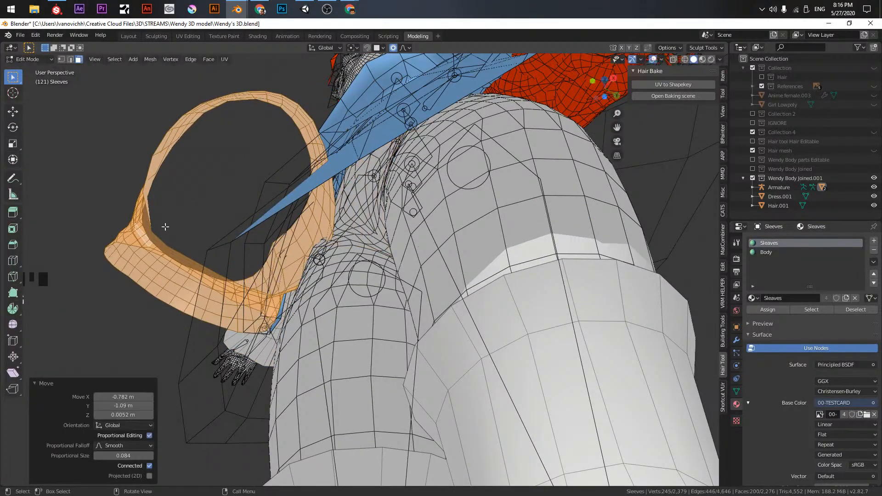
middle_click_drag(120, 226, 197, 315)
scroll(129, 240, "down", 3)
key("Tab")
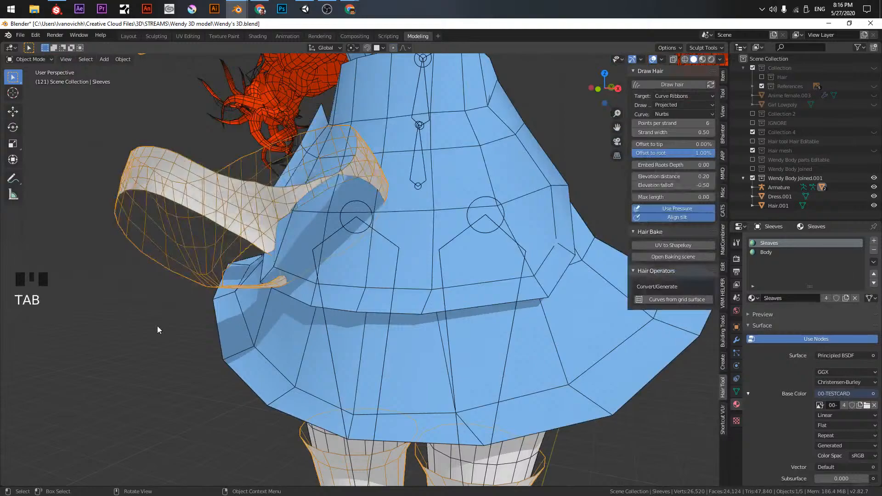
- Undo the move of the underwear piece, returning to Edit Mode
left_click(187, 235)
key("ctrl+z")
key("ctrl+z")
key("ctrl+z")
key("ctrl+z")
key("ctrl+z")
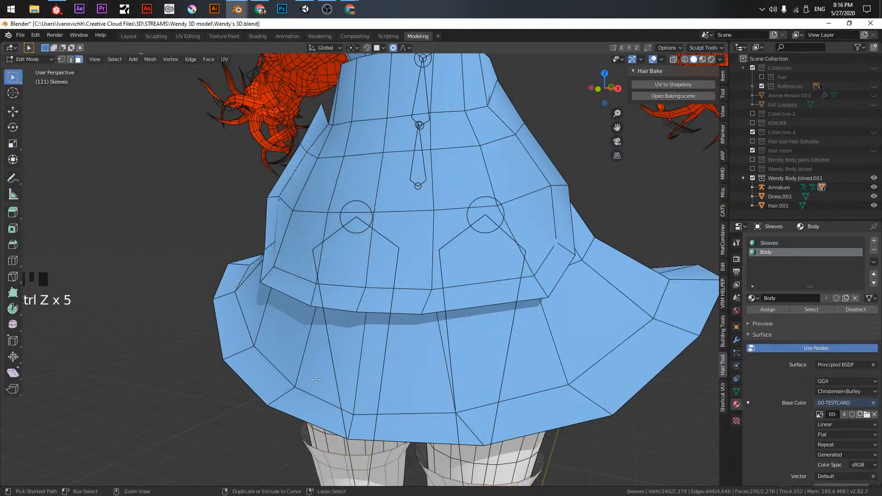
- Select the linked faces of both shoes together with their straps and flip their normals
middle_click_drag(187, 234, 313, 299)
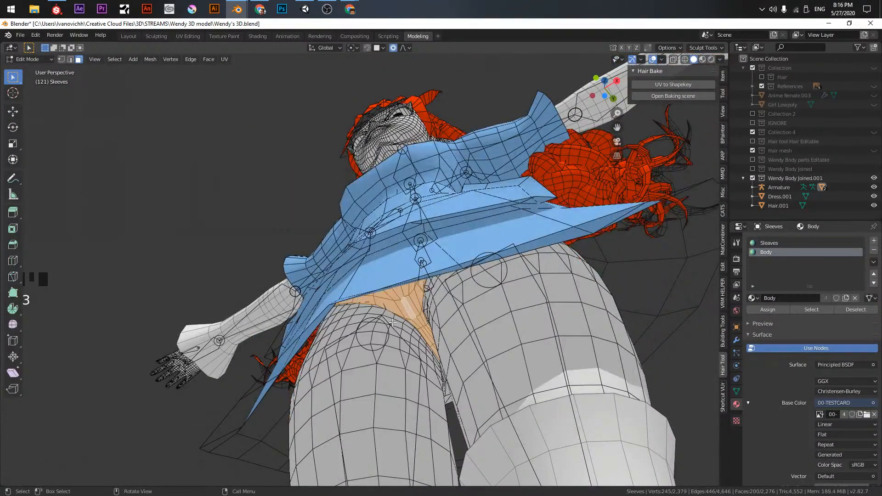
scroll(417, 350, "down", 4)
middle_click_drag(416, 350, 394, 249, "shift")
scroll(385, 237, "up", 2)
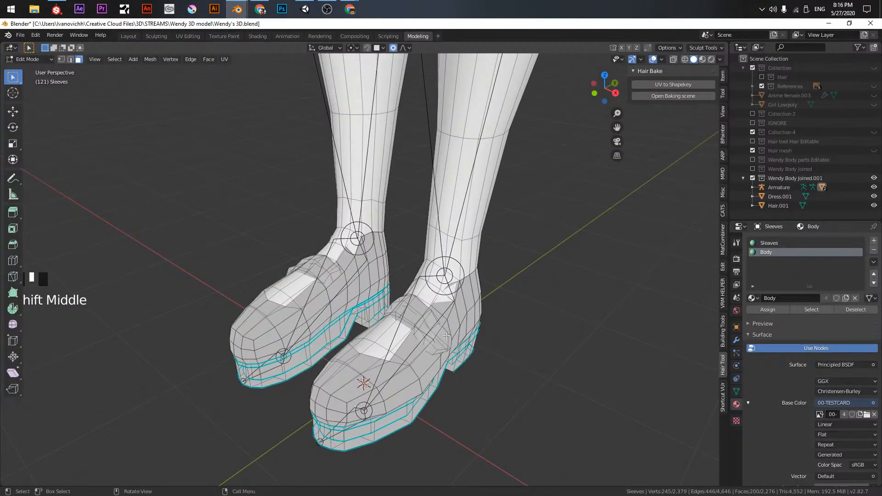
left_click(444, 351)
middle_click_drag(444, 351, 472, 311)
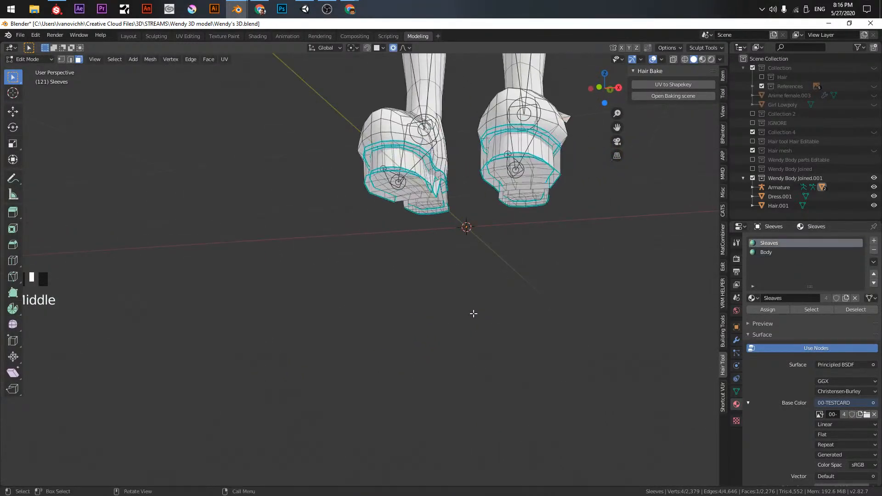
double_click(549, 172)
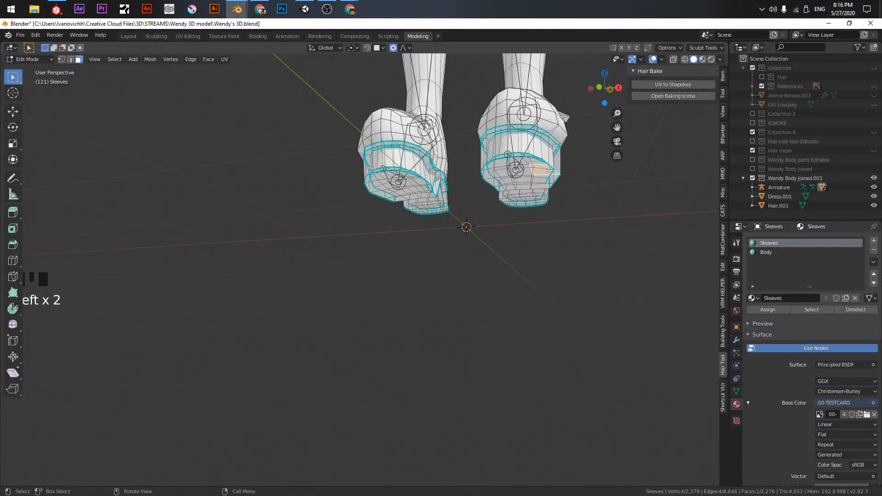
key("ctrl+l")
middle_click_drag(548, 171, 423, 181)
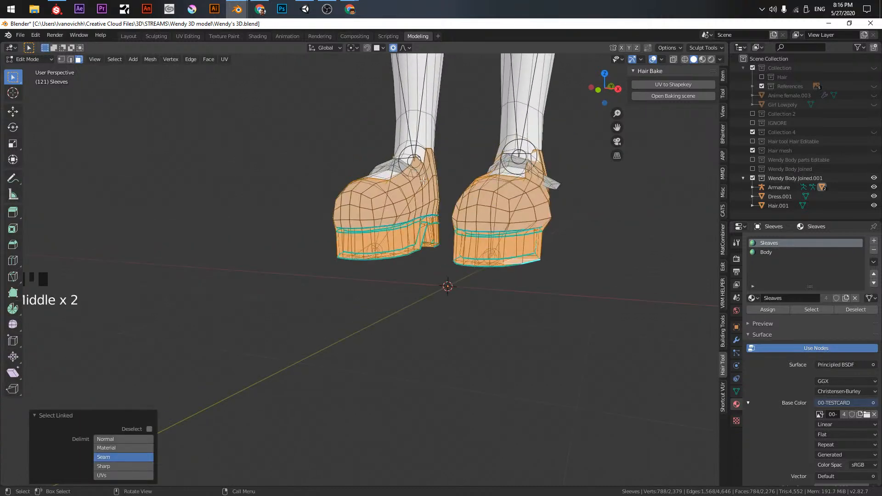
double_click(384, 167, "shift")
right_click(556, 189)
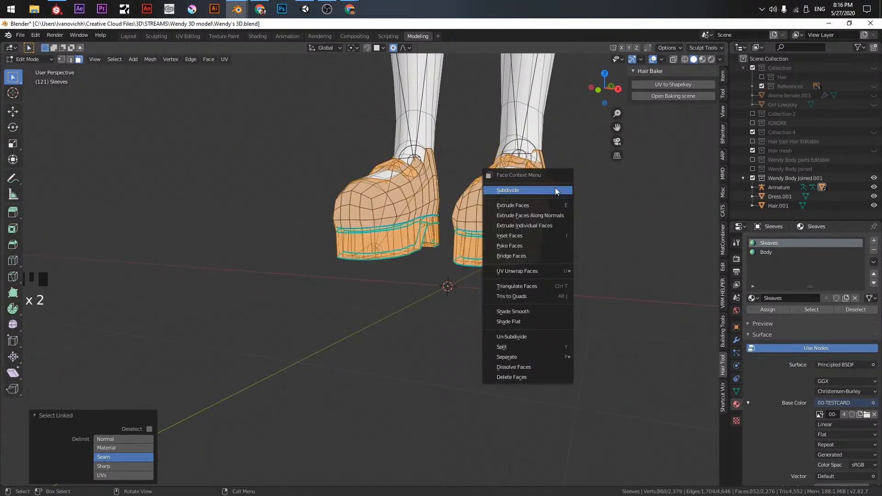
key("F3")
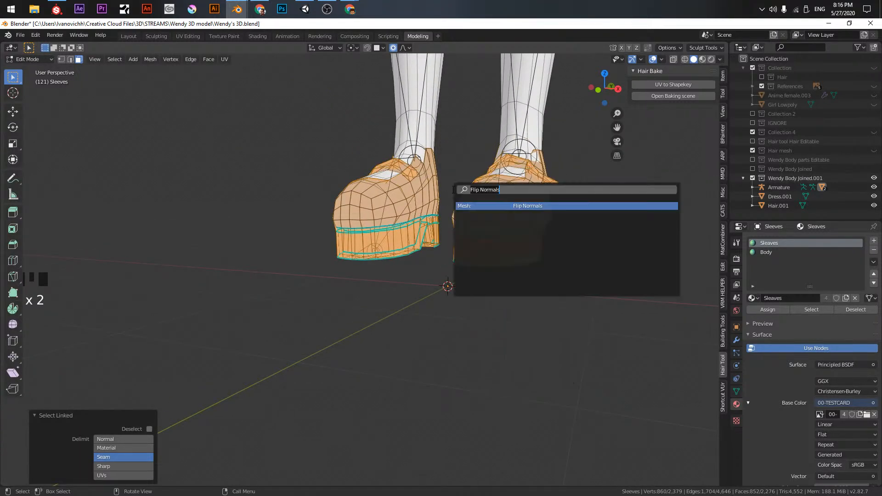
left_click(498, 206)
- Return the Sleeves mesh to Object Mode with the upper body in view and save the file
middle_click_drag(459, 207, 389, 379, "shift")
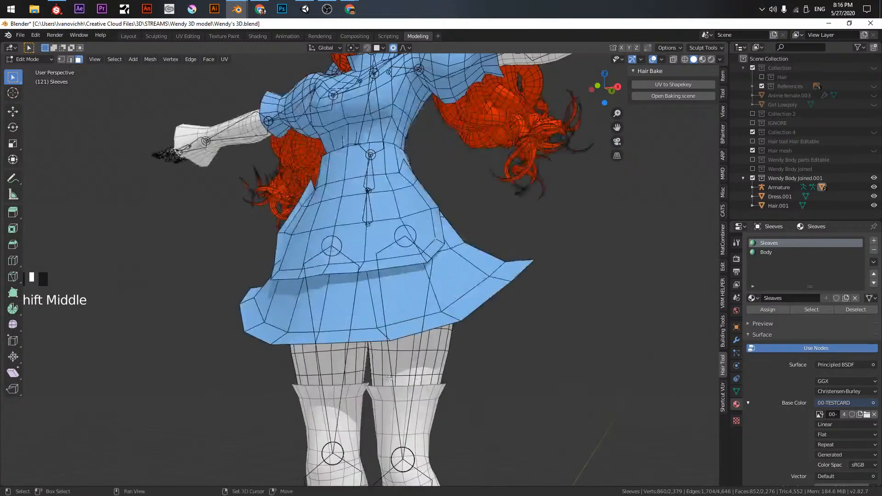
scroll(389, 379, "down", 4)
middle_click_drag(413, 294, 505, 198)
key("Tab")
left_click(495, 191)
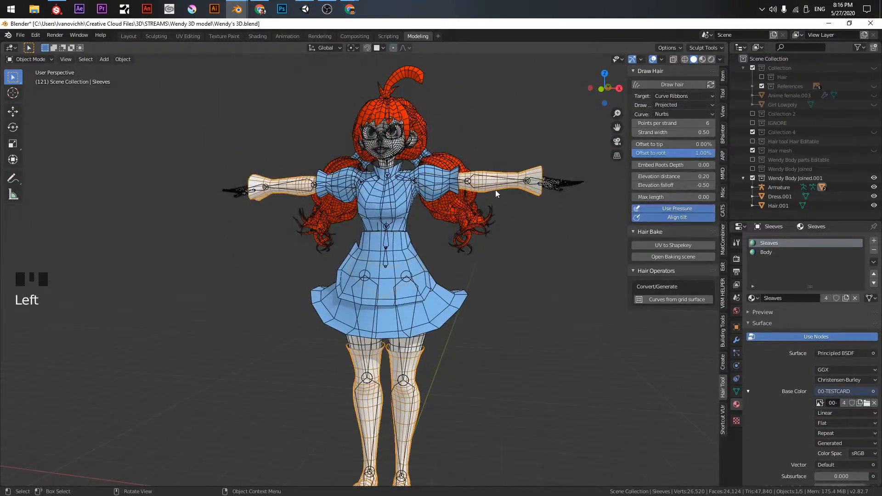
key("ctrl+s")
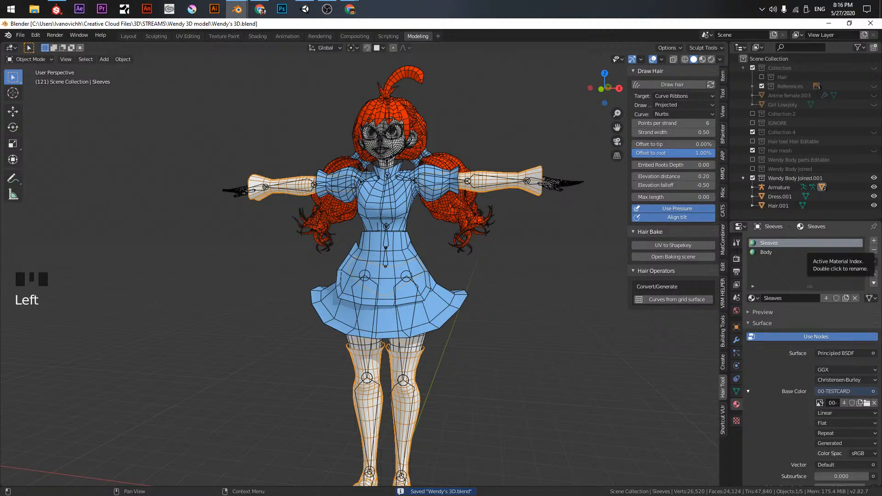
left_click(350, 9)
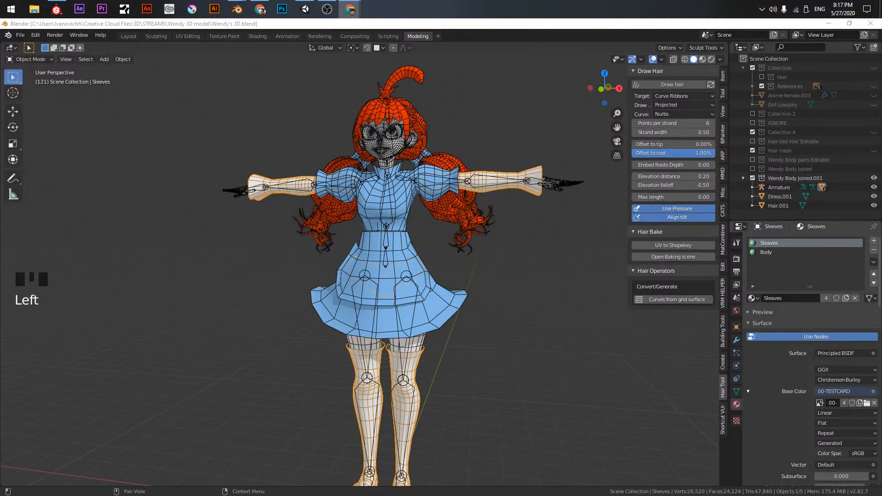
scroll(227, 234, "up", 1)
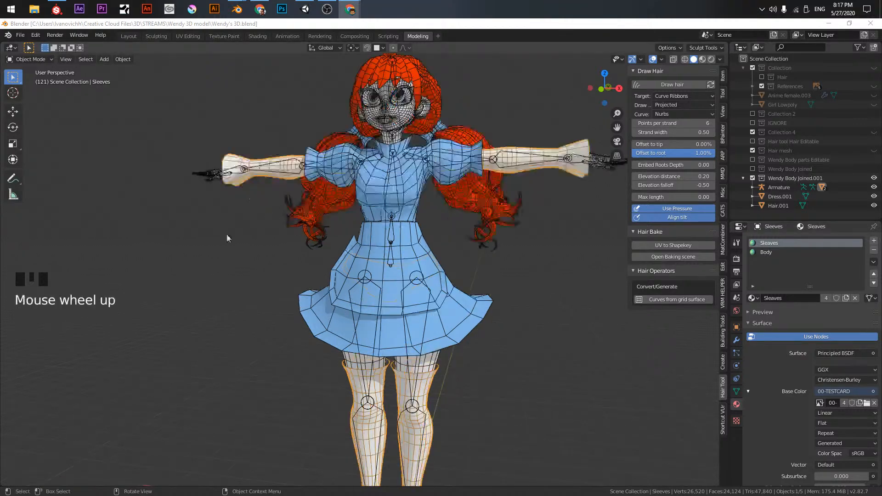
middle_click_drag(227, 234, 232, 267)
scroll(232, 266, "down", 2)
middle_click_drag(291, 254, 394, 298)
- Switch to the front view and select the whole character, including its armature, dress and hair
key("KP_1")
scroll(345, 233, "up", 3)
scroll(380, 284, "down", 2)
left_click_drag(299, 160, 417, 347)
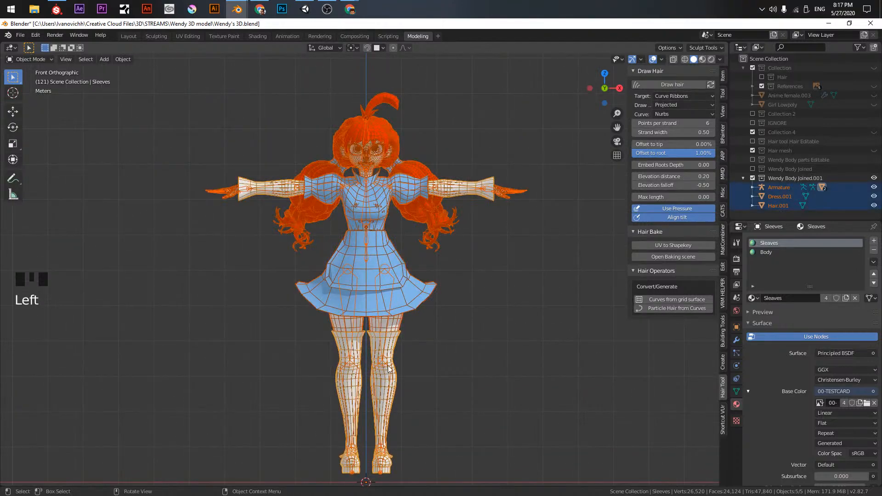
- Box-select the character's upper body so that all its objects stay selected, and save the file
left_click(393, 325)
left_click_drag(273, 100, 396, 217)
key("ctrl+s")
middle_click_drag(395, 219, 366, 312)
scroll(388, 227, "up", 6)
scroll(366, 311, "down", 6)
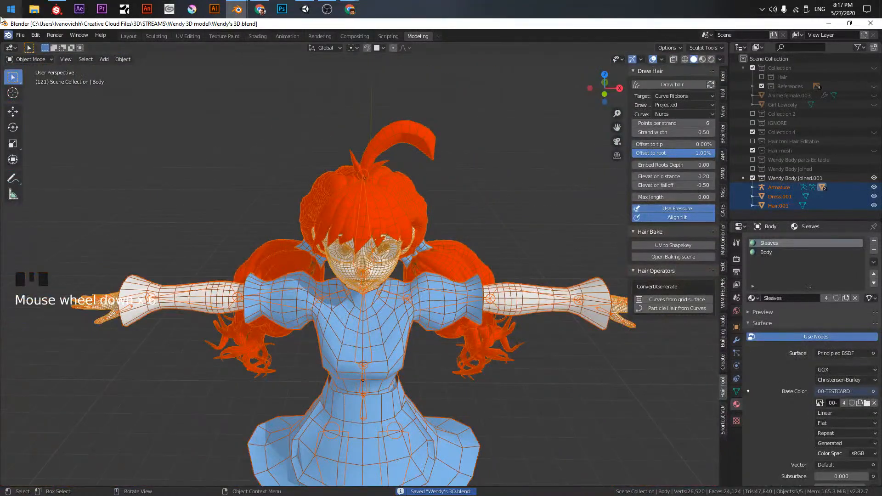
- Export the selected character's meshes as FBX, overwriting Wendy's 3D_Substance.fbx
left_click(21, 34)
mouse_move(55, 169)
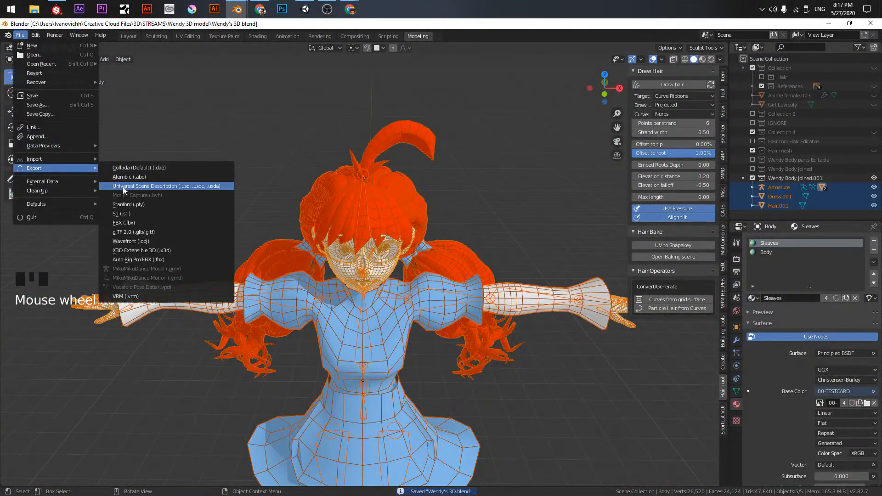
left_click(125, 223)
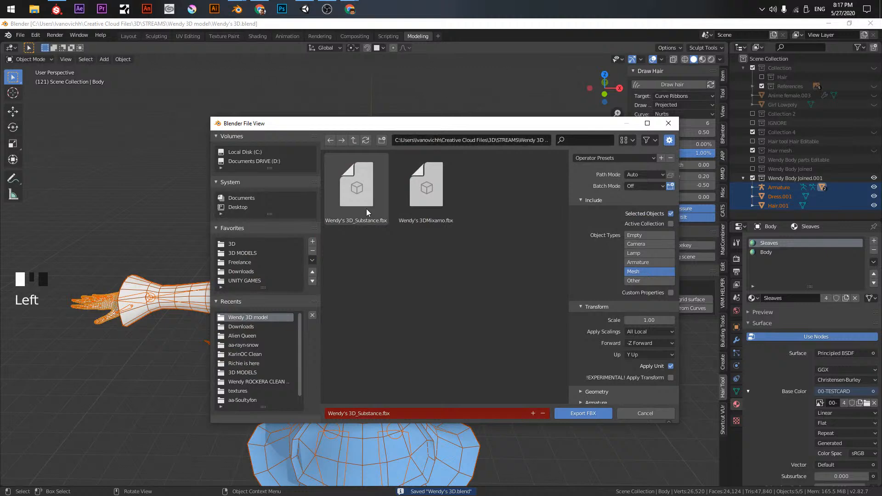
left_click(356, 189)
left_click(582, 413)
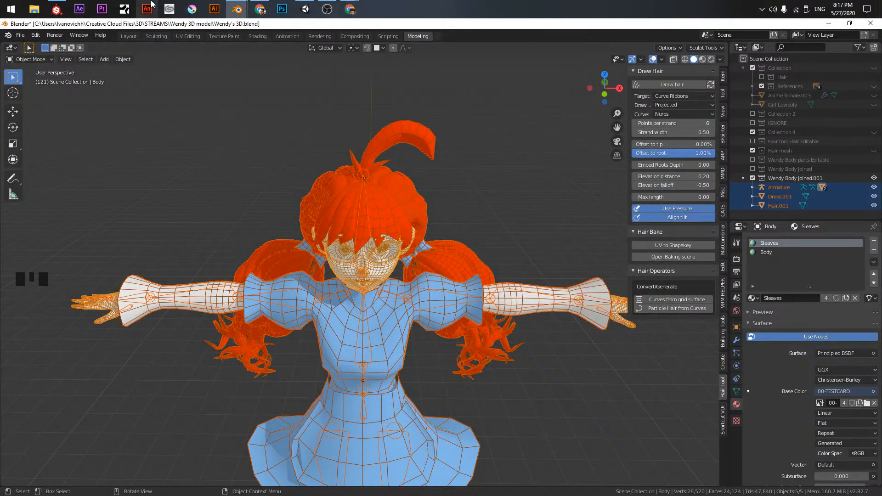
- Switch to Substance Painter and reload Wendy's 3D_Substance as the mesh in the project configuration
left_click(56, 8)
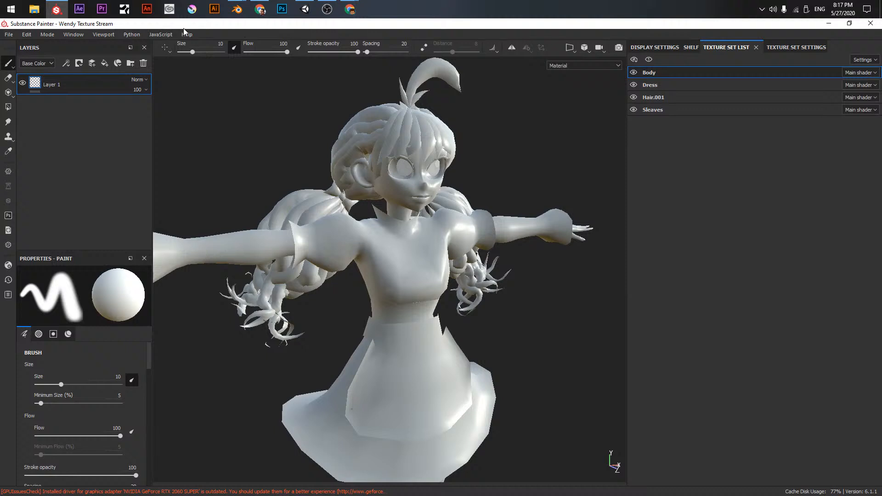
left_click(73, 35)
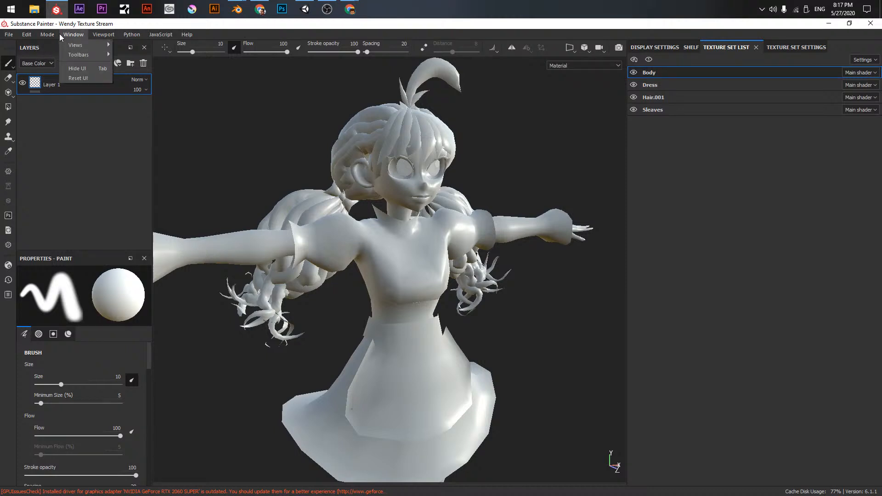
mouse_move(51, 37)
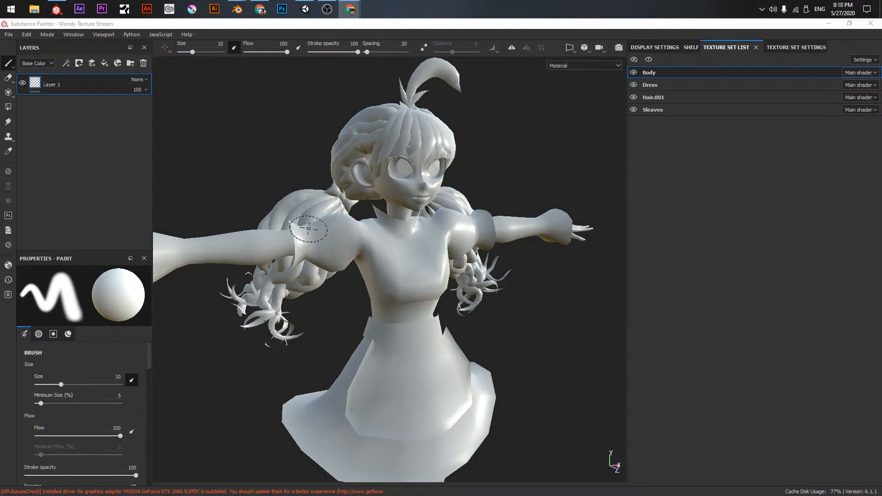
left_click(260, 185)
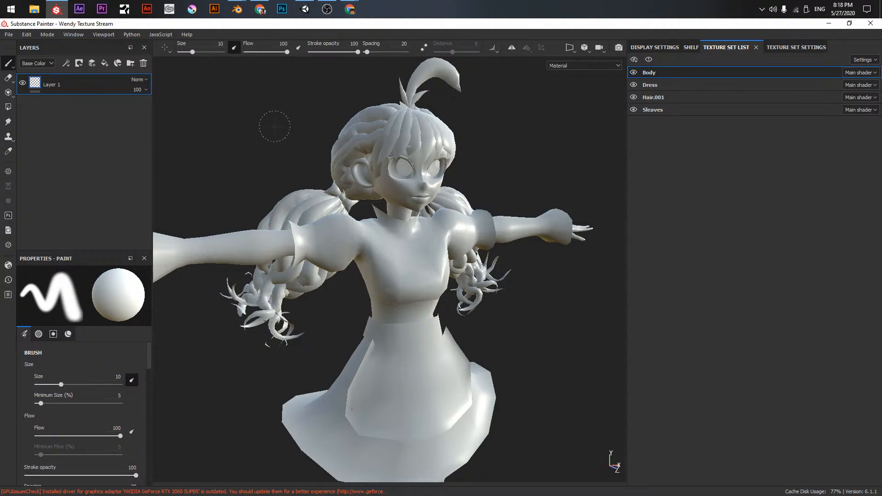
left_click(52, 36)
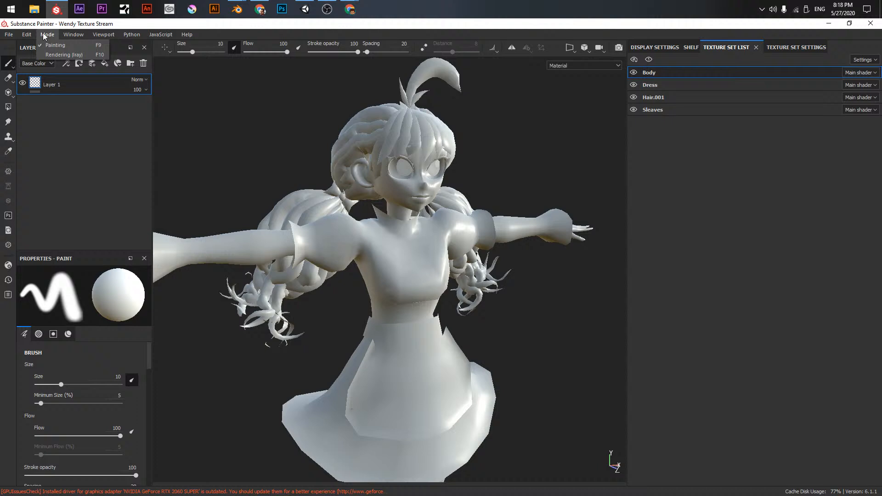
mouse_move(28, 36)
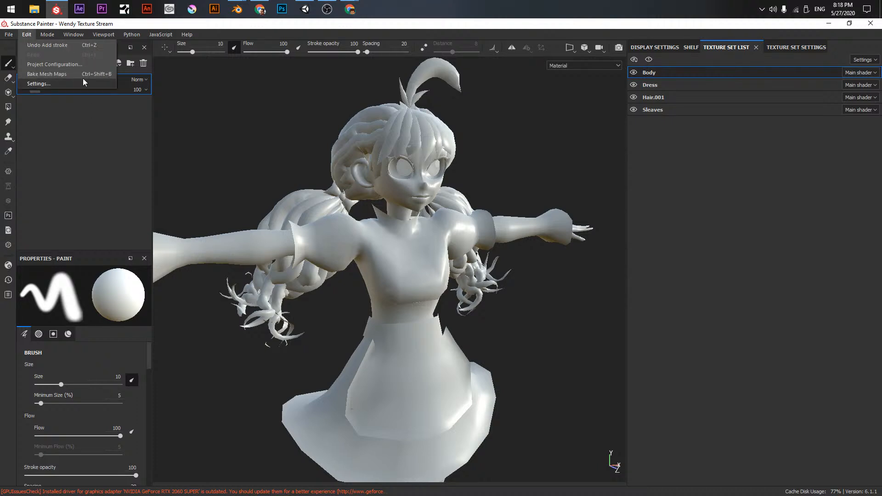
left_click(61, 65)
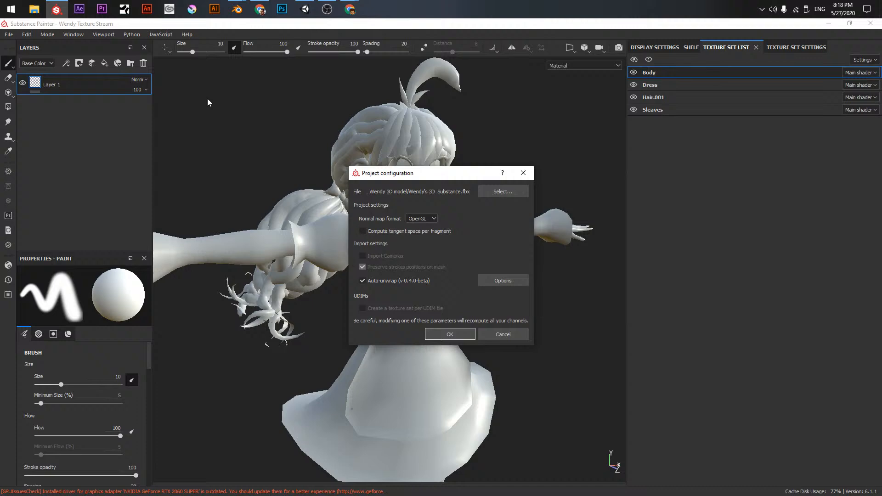
left_click(490, 192)
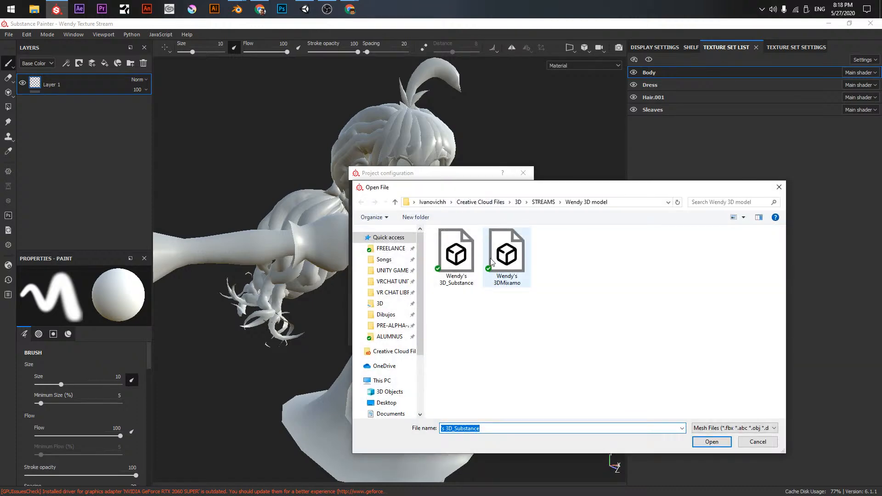
double_click(457, 251)
left_click(427, 333)
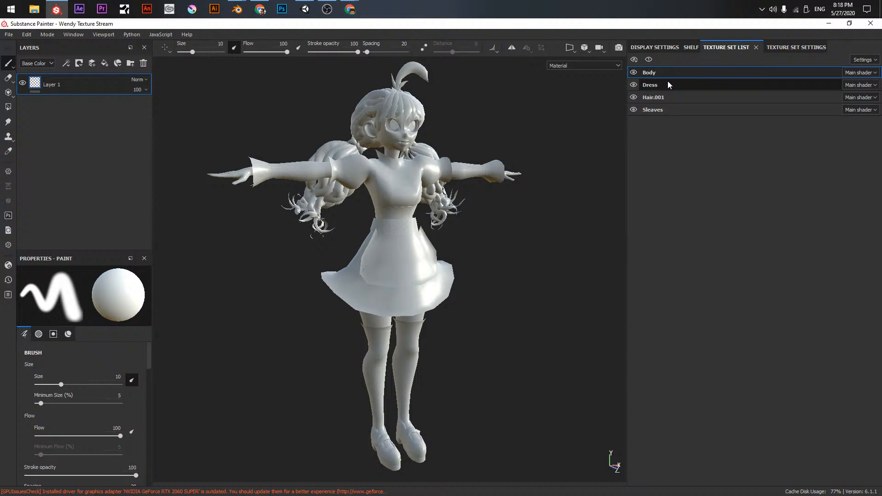
- Check what each texture set covers by hiding and showing Body, Dress, Hair.001 and Sleaves
left_click(634, 73)
left_click(633, 84)
left_click(633, 98)
left_click(634, 110)
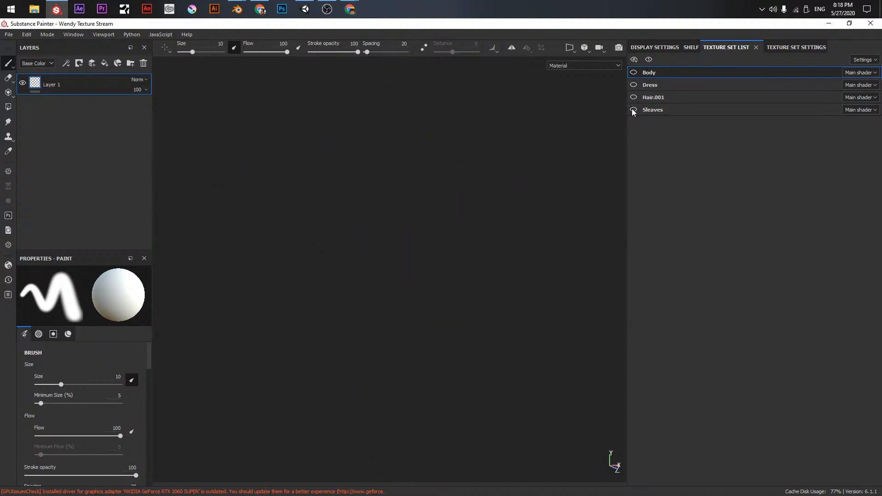
left_click(633, 109)
left_click(633, 97)
left_click(633, 85)
left_click(633, 72)
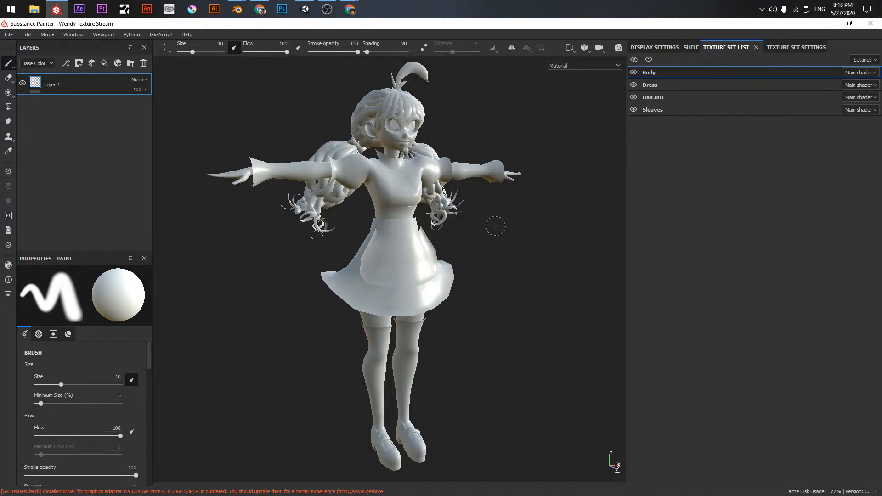
key("alt+Tab")
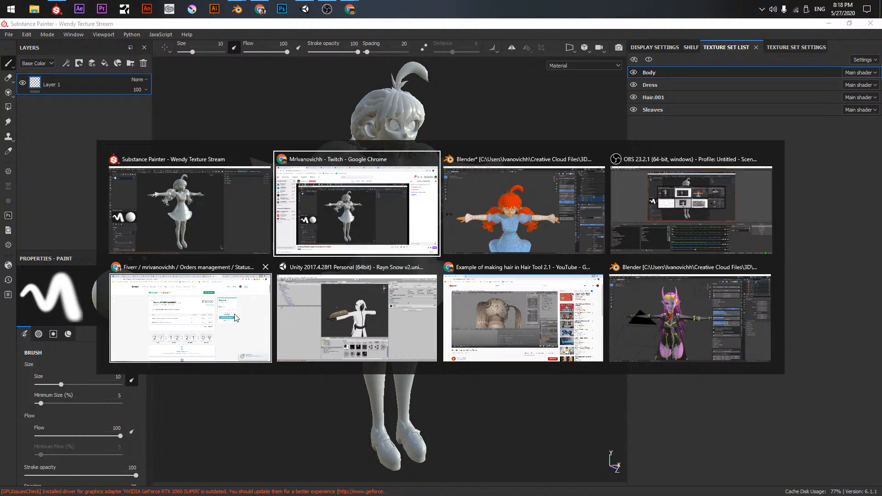
key("Escape")
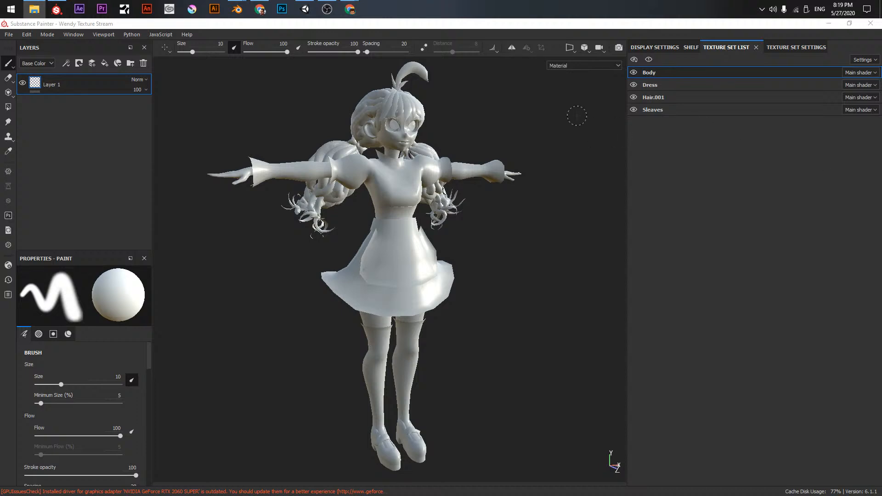
left_click(51, 37)
left_click(50, 35)
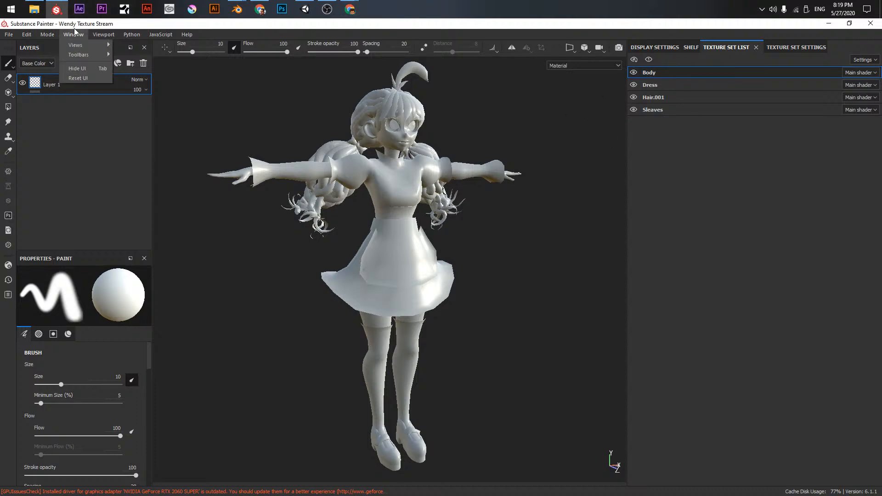
left_click(48, 34)
left_click(27, 34)
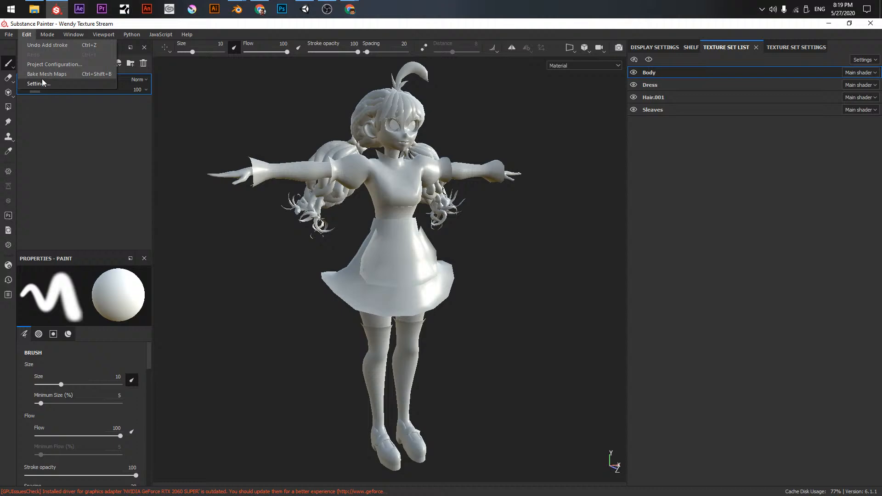
- Import WendyDiff.png as a texture resource into the current session
left_click(8, 34)
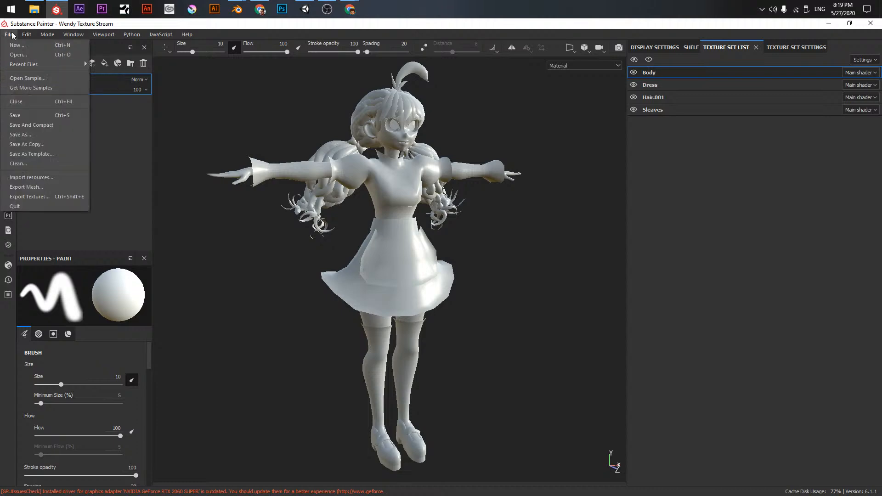
left_click(18, 178)
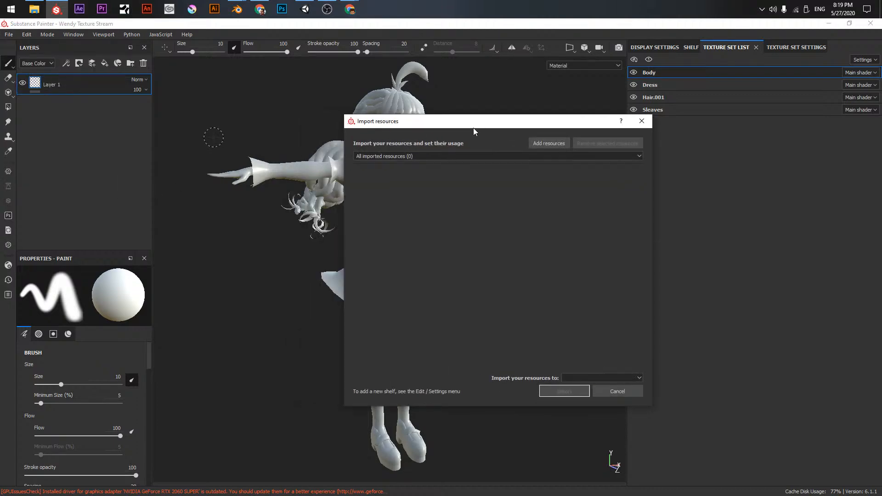
left_click(537, 144)
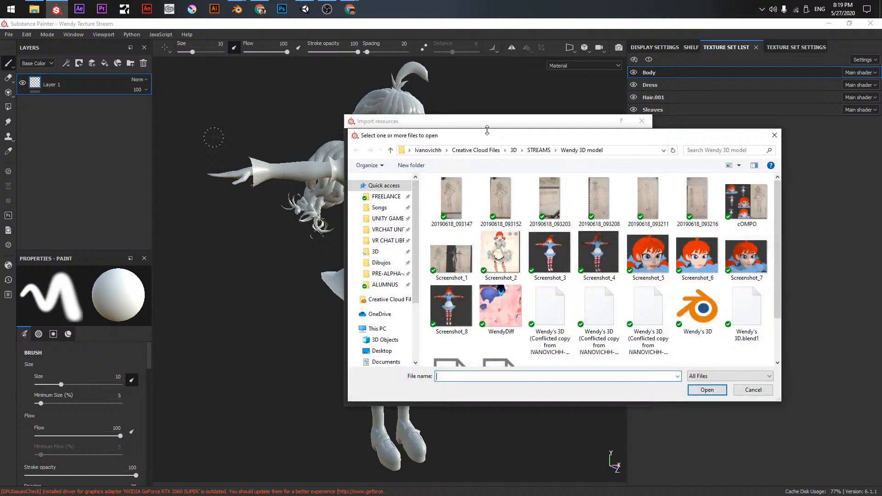
scroll(603, 296, "down", 1)
double_click(514, 262)
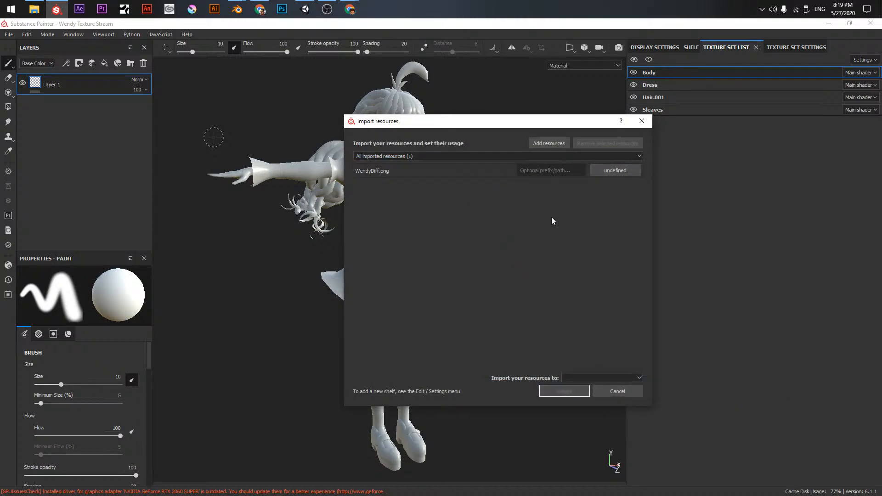
left_click(604, 169)
left_click(621, 204)
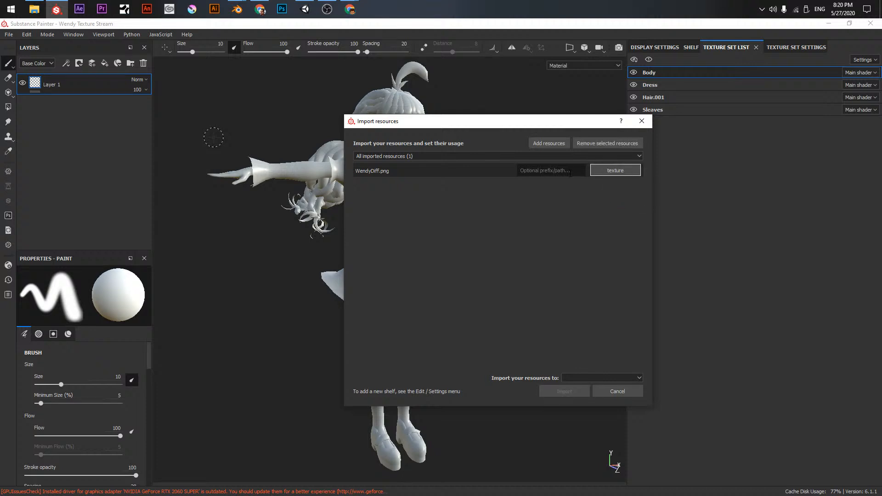
left_click(577, 378)
left_click(578, 386)
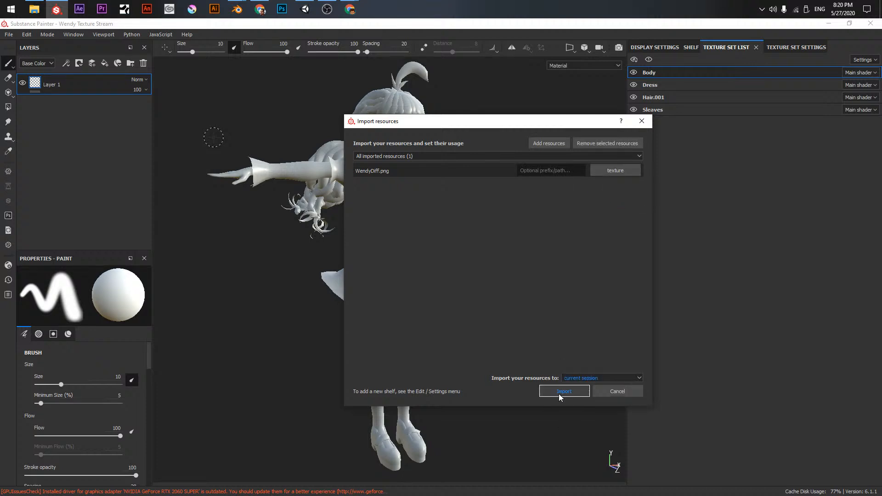
left_click(559, 392)
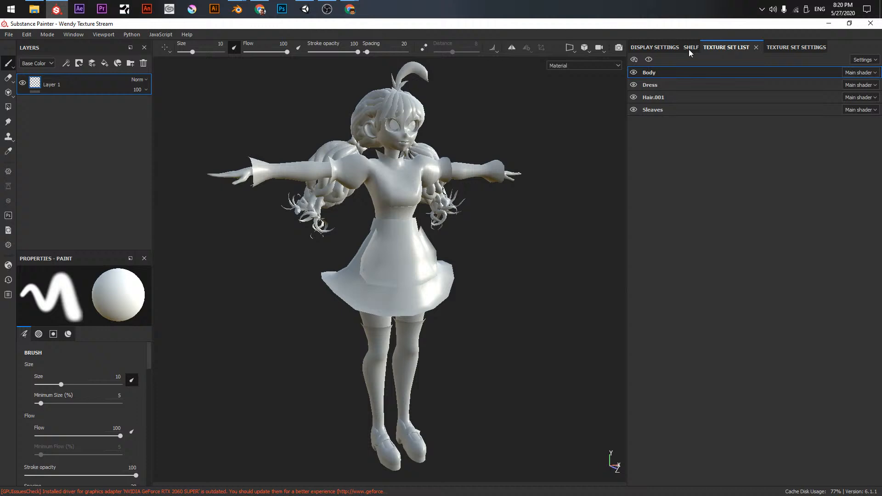
- Add a fill layer to the Body texture set and assign the WendyDiff texture to its base color
left_click(689, 46)
left_click(796, 47)
left_click(691, 47)
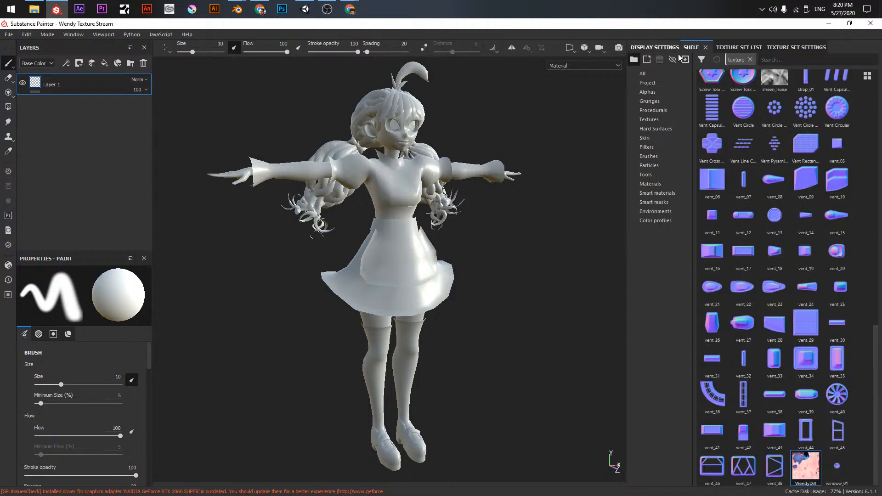
left_click(649, 120)
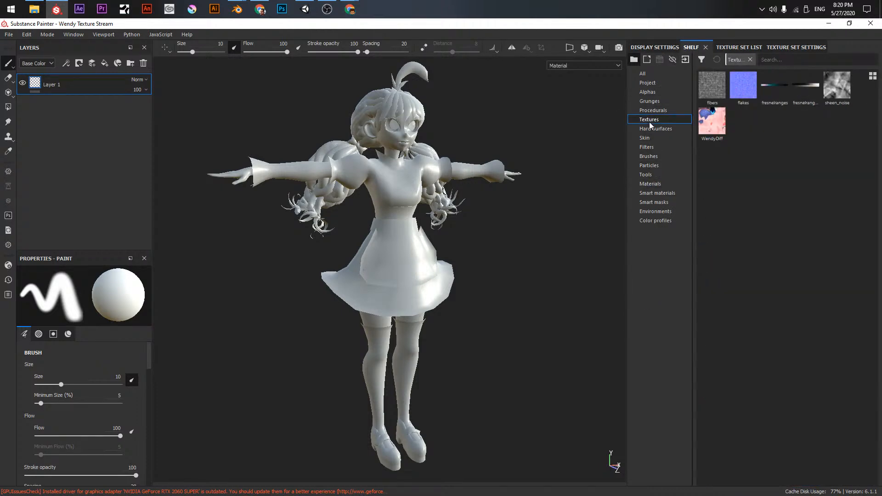
left_click(104, 63)
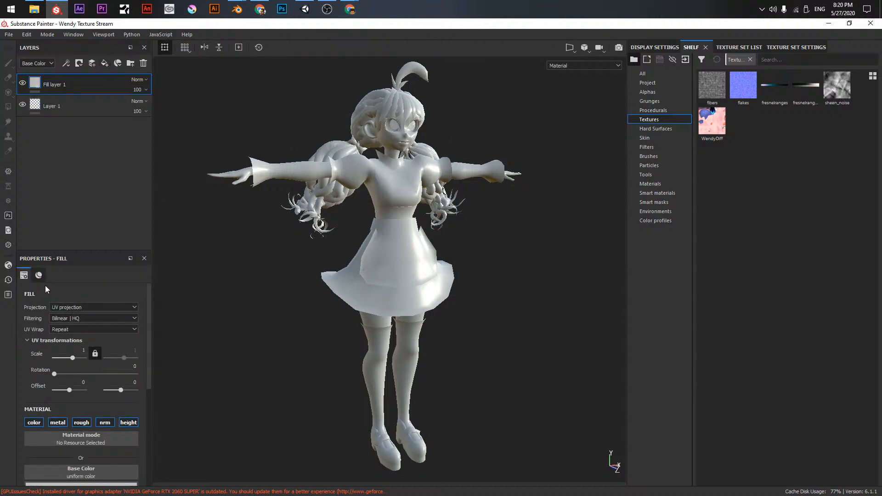
scroll(45, 285, "down", 3)
left_click_drag(712, 122, 57, 351)
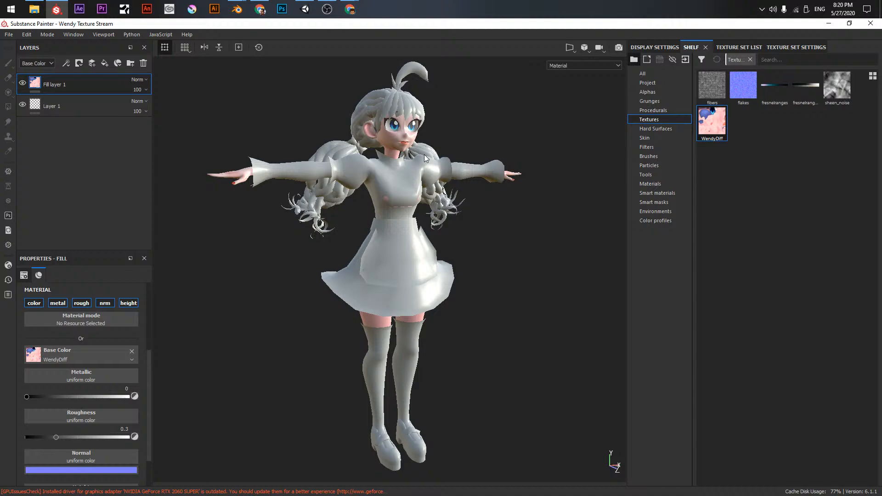
- Examine the textured skin and face of the character up close from the front
scroll(458, 125, "down", 1)
middle_click_drag(459, 116, 472, 198, "alt")
scroll(472, 197, "down", 5)
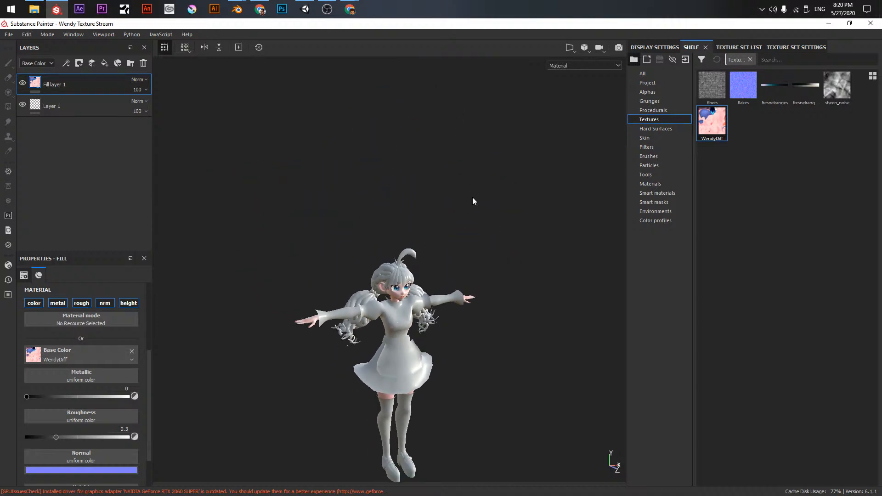
scroll(472, 197, "up", 9)
left_click_drag(489, 164, 422, 155, "alt")
middle_click_drag(472, 134, 529, 220, "alt")
scroll(492, 186, "up", 3)
left_click_drag(529, 220, 498, 299, "alt")
middle_click_drag(498, 299, 462, 306, "alt")
scroll(459, 269, "up", 3)
left_click_drag(461, 306, 472, 312, "alt")
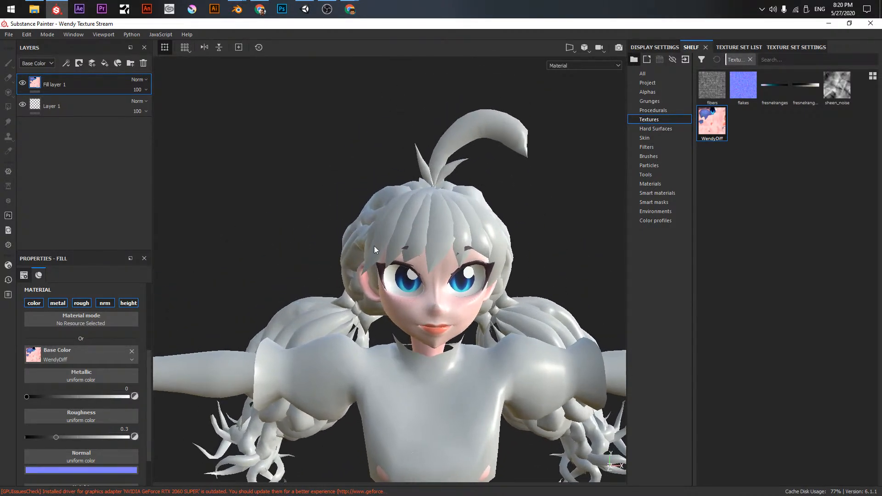
- Select the Hair.001 texture set and hide it in the viewport
left_click(737, 47)
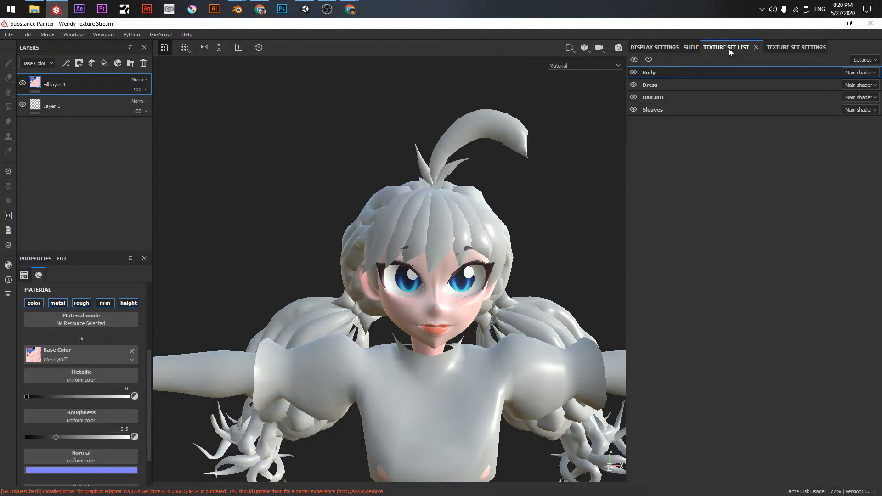
left_click(632, 96)
left_click(650, 99)
left_click(631, 98)
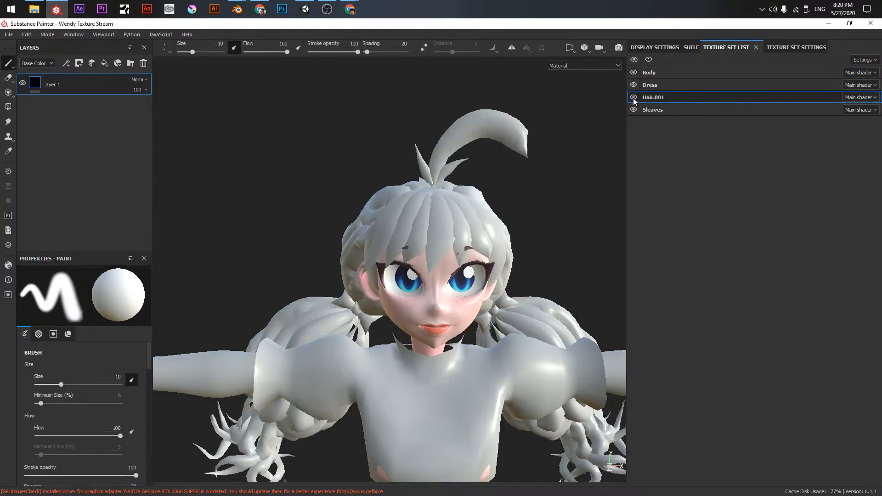
left_click(631, 98)
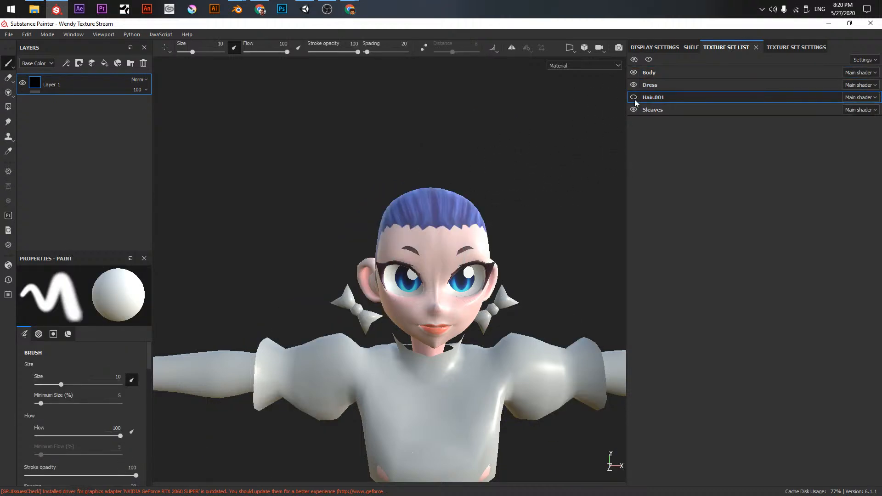
- Show the Hair.001 texture set again and add a fill layer to it with a pure red base color
left_click(633, 98)
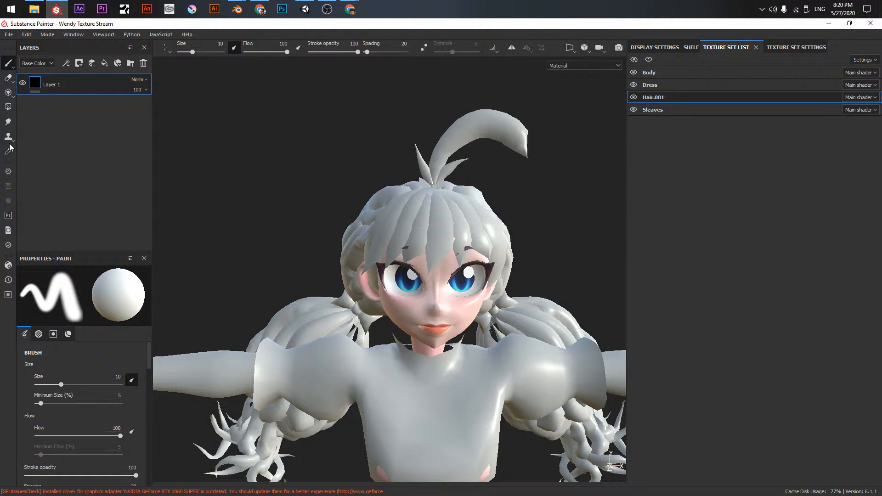
left_click(91, 63)
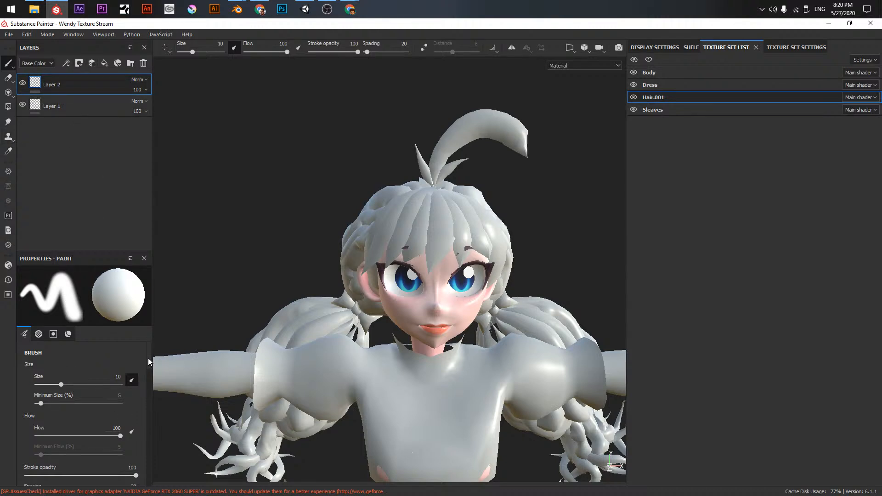
left_click(109, 65)
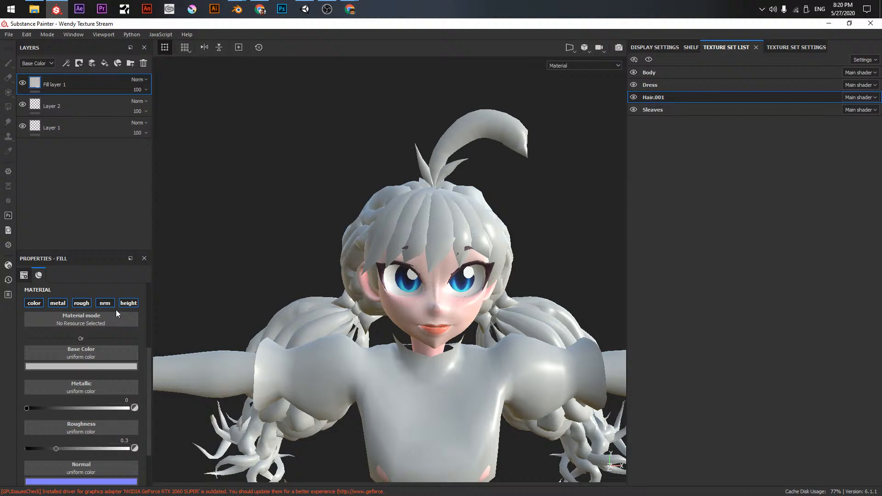
left_click(115, 366)
left_click_drag(183, 391, 202, 360)
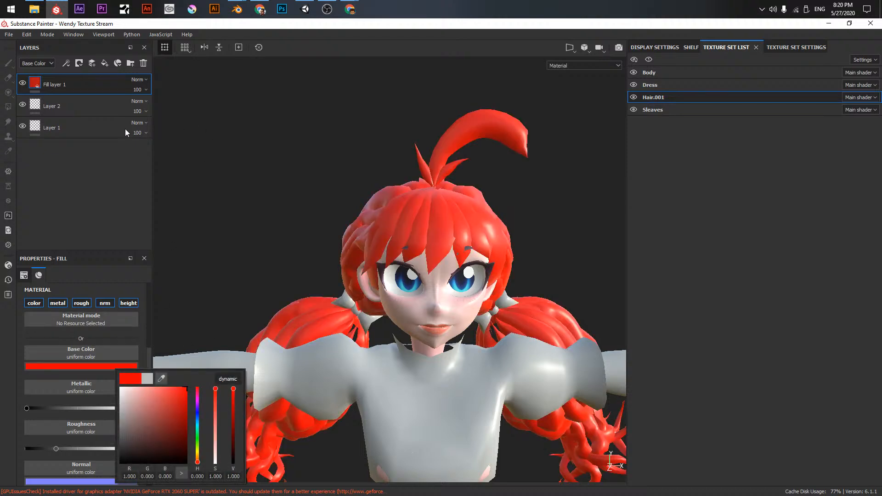
- Add a fill layer to the Dress texture set and set its base color to a slightly softened light blue
left_click(657, 84)
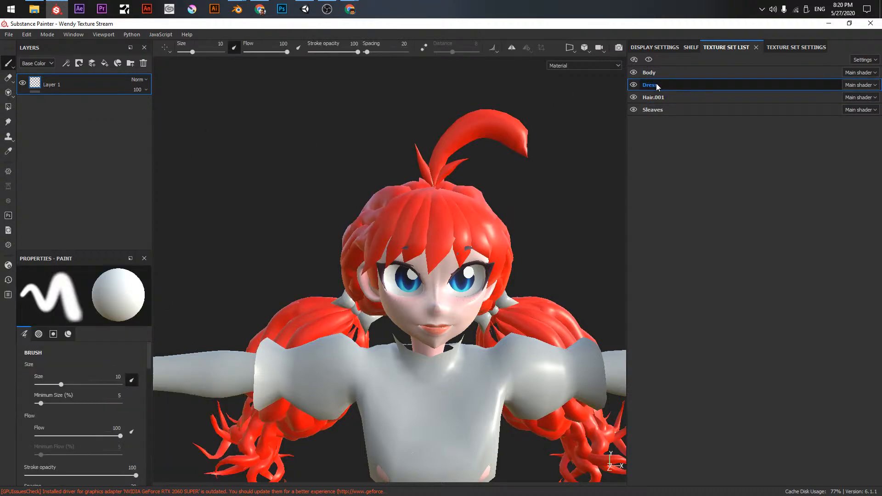
left_click(105, 64)
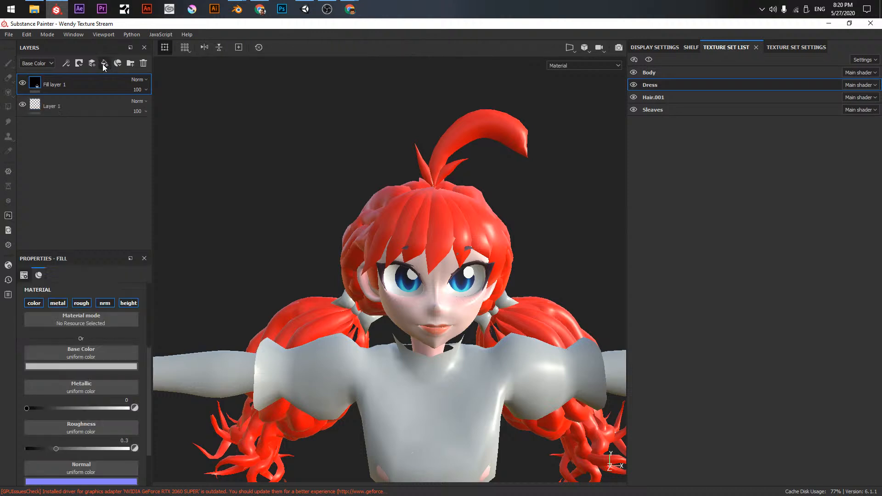
left_click(87, 366)
left_click_drag(169, 455, 126, 382)
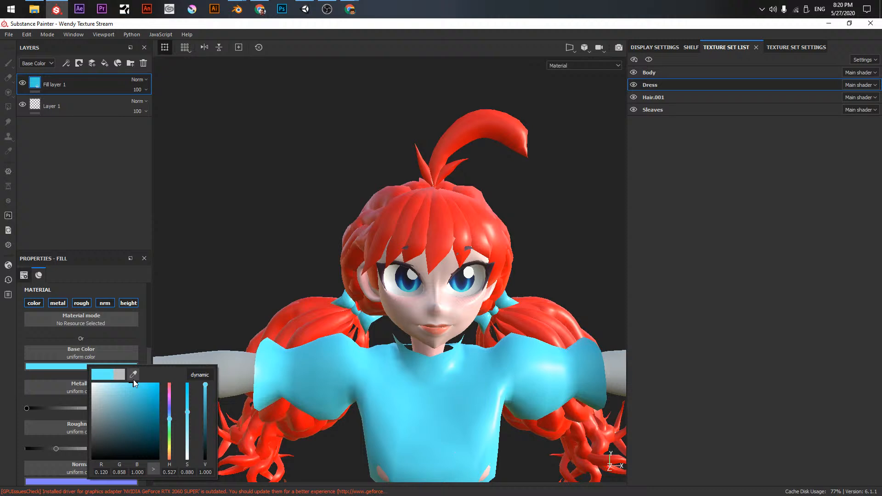
left_click(186, 410)
left_click_drag(187, 409, 186, 416)
mouse_move(205, 385)
left_mouse_down()
mouse_move(207, 401)
mouse_move(206, 387)
left_mouse_up()
mouse_move(187, 418)
left_mouse_down()
mouse_move(187, 438)
mouse_move(188, 421)
left_mouse_up()
left_click(413, 264)
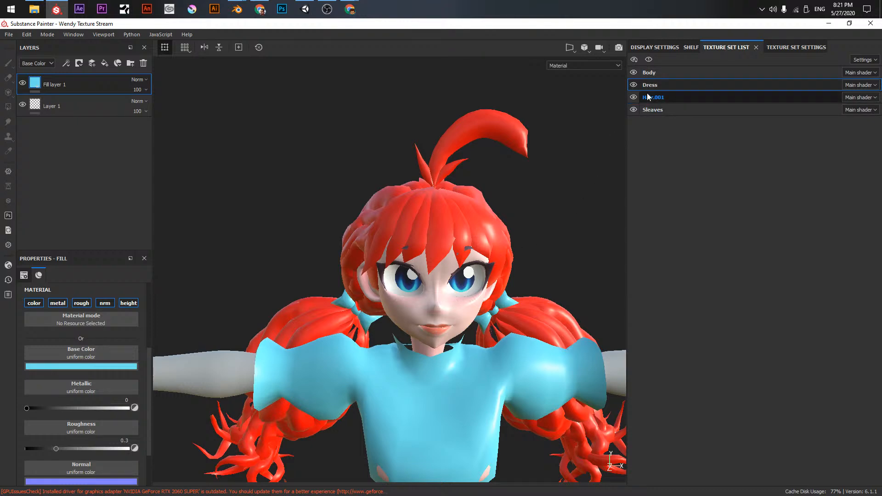
- Add a fill layer to the Sleaves texture set and set its base color to pure red
left_click(650, 109)
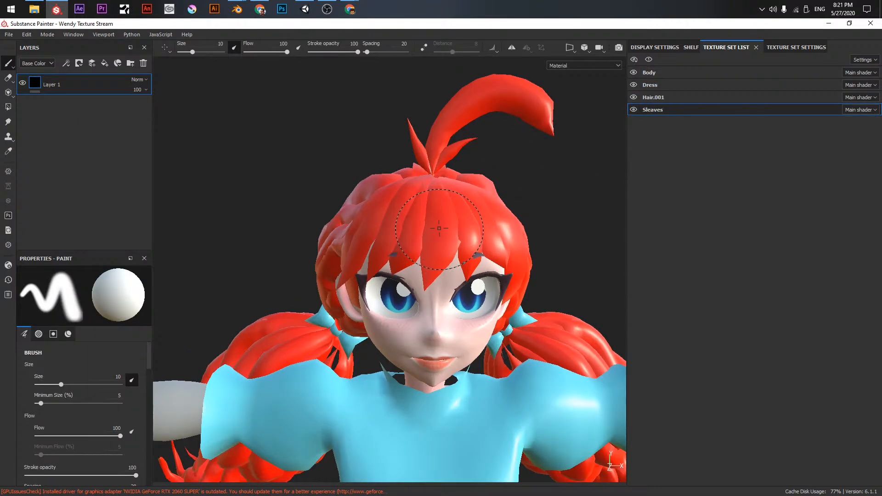
scroll(416, 244, "down", 5)
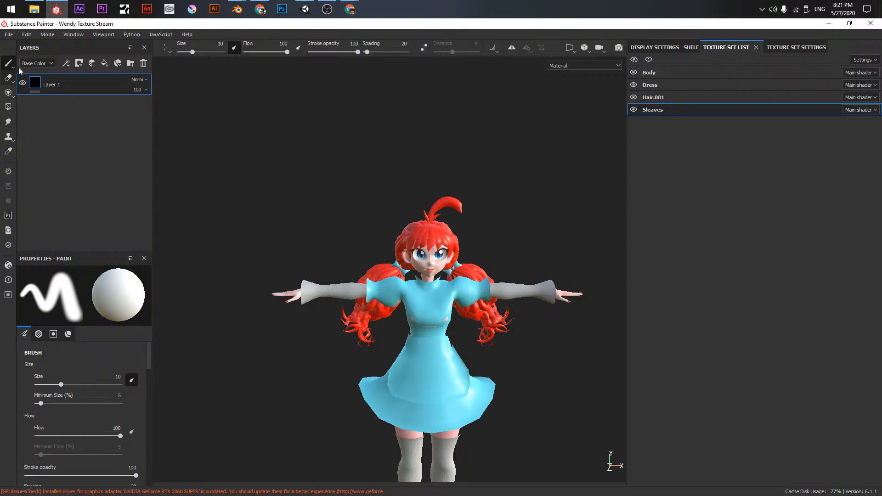
left_click(105, 62)
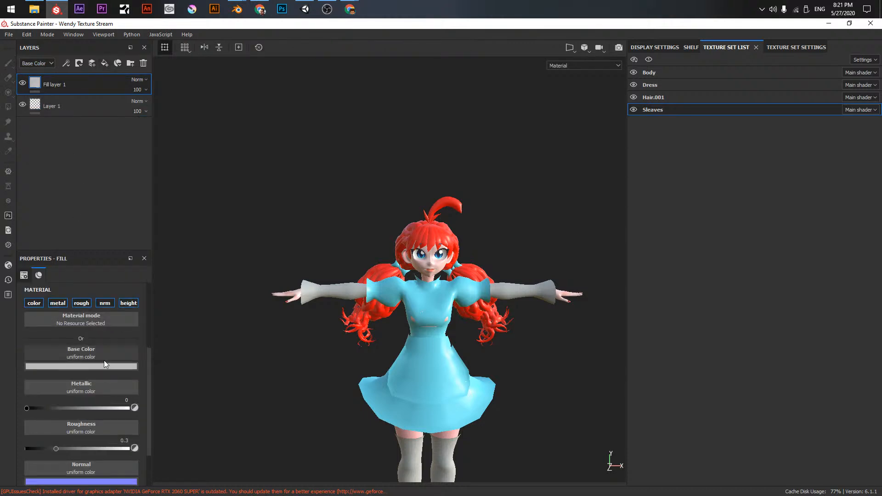
left_click(86, 368)
left_click_drag(128, 385, 159, 387)
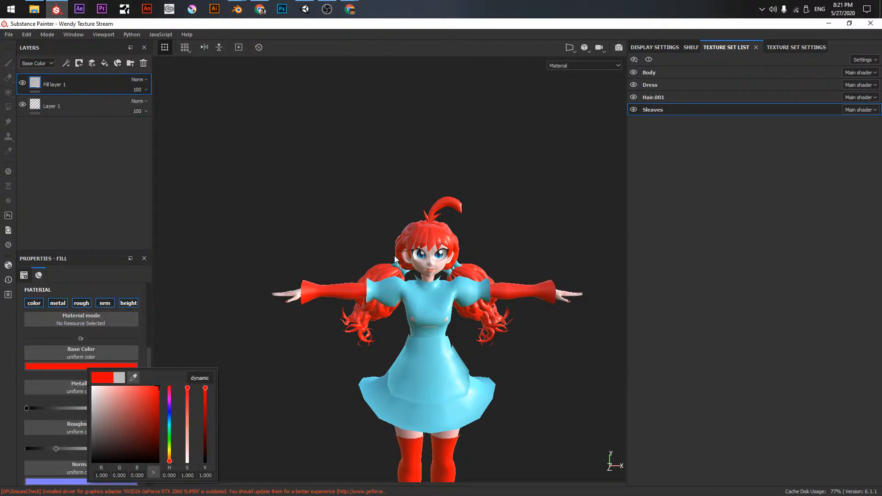
left_click(506, 236)
- Hide the Dress, Hair.001 and Sleaves texture sets to view the Body on its own
middle_click_drag(509, 263, 503, 213, "alt")
left_click_drag(503, 212, 508, 241, "alt")
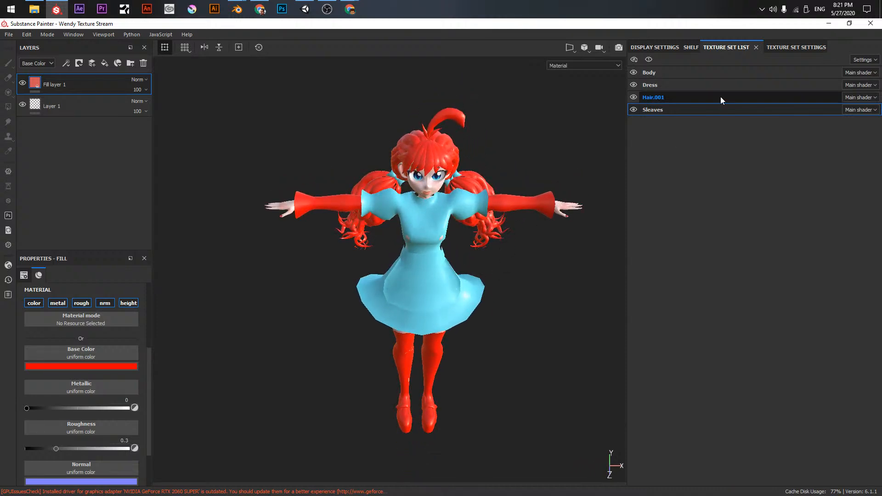
left_click(634, 85)
left_click(633, 97)
left_click(633, 109)
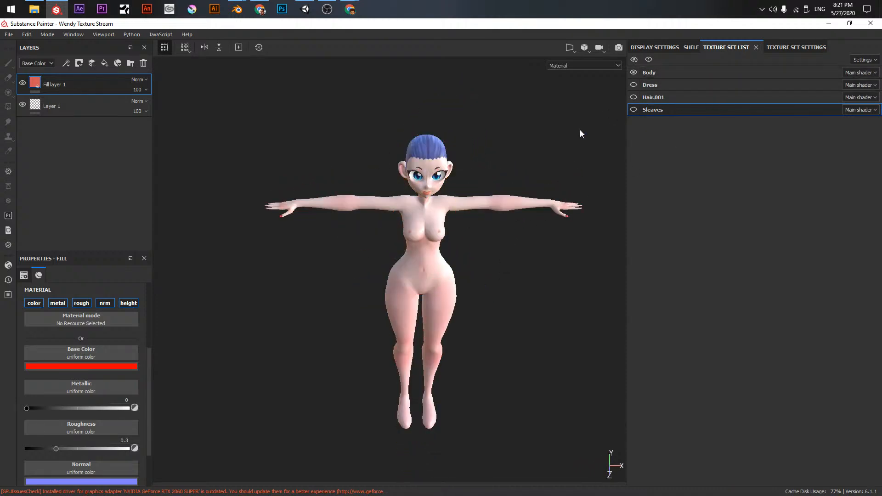
- Hide the Body and check the Dress, Hair.001 and Sleaves texture sets in isolation, one at a time
left_click(633, 72)
left_click(634, 85)
left_click(633, 85)
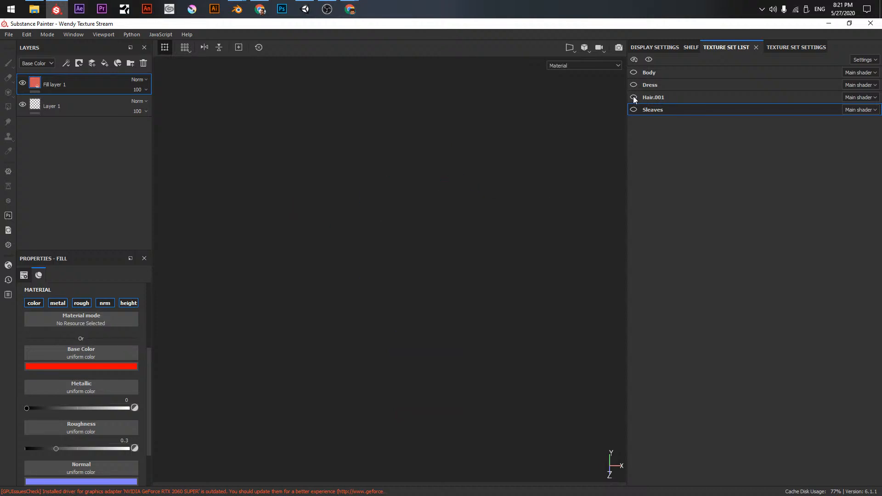
left_click(633, 96)
left_click(633, 97)
left_click(633, 110)
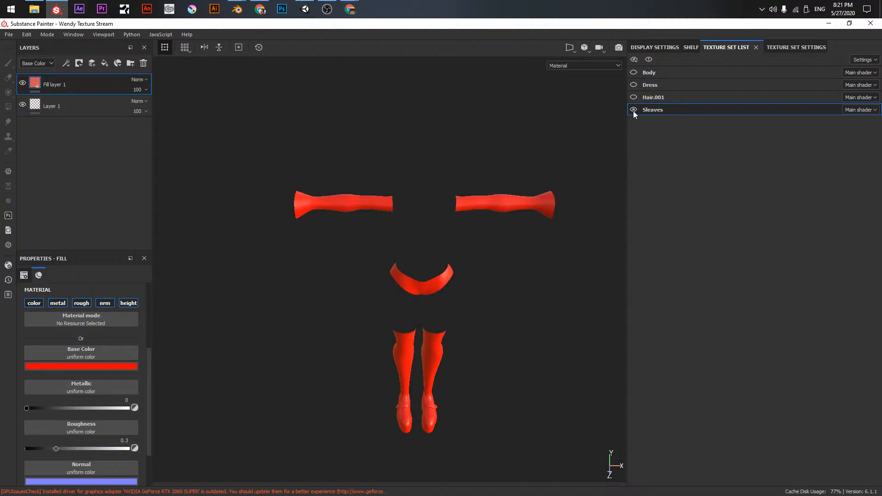
- Make the Hair.001, Dress and Body texture sets visible again alongside Sleaves
left_click(633, 97)
left_click(633, 85)
left_click(633, 73)
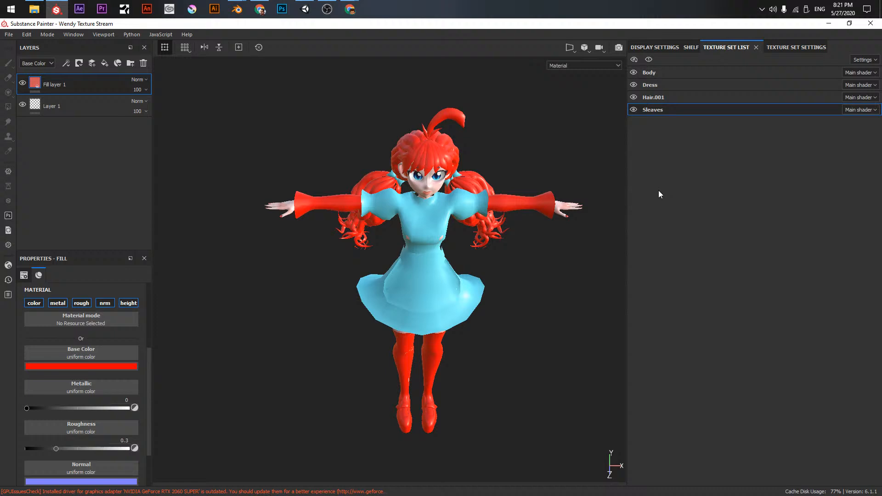
- Examine the colored character's dress, hair, sleeves and stockings from several angles and distances
middle_click_drag(529, 236, 519, 304, "alt")
left_click_drag(519, 304, 535, 264, "alt")
middle_click_drag(535, 264, 484, 216, "alt")
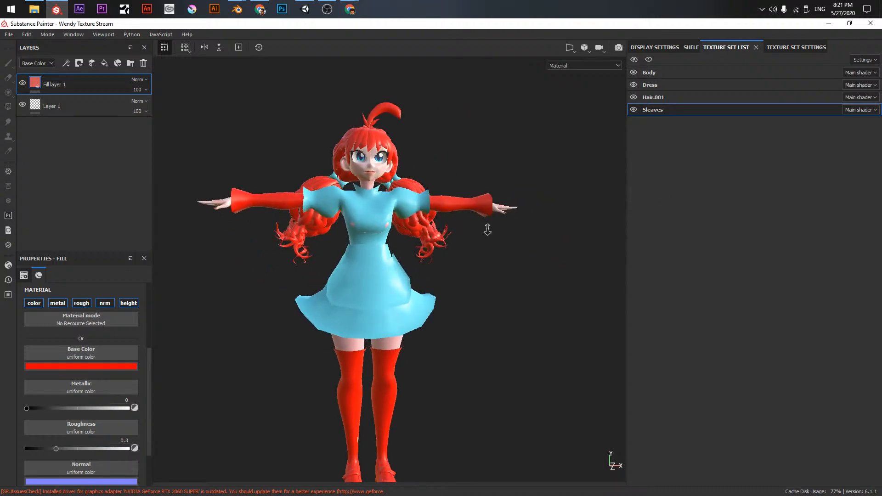
right_click_drag(485, 221, 622, 216, "alt")
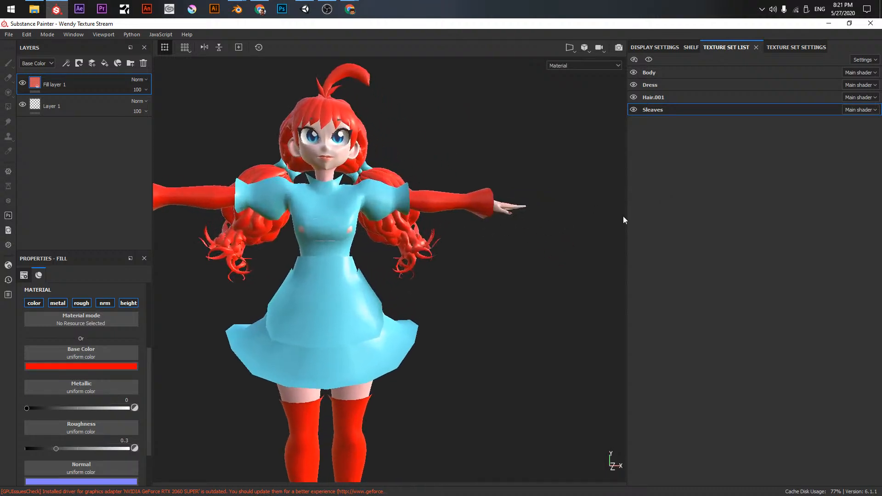
left_click_drag(445, 223, 459, 254, "alt")
middle_click_drag(410, 232, 462, 263, "alt")
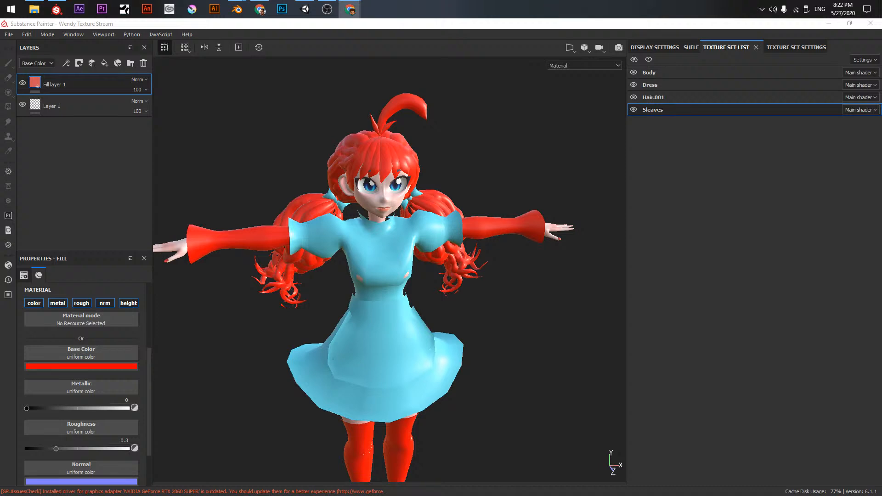
left_click(432, 209)
scroll(364, 279, "up", 3)
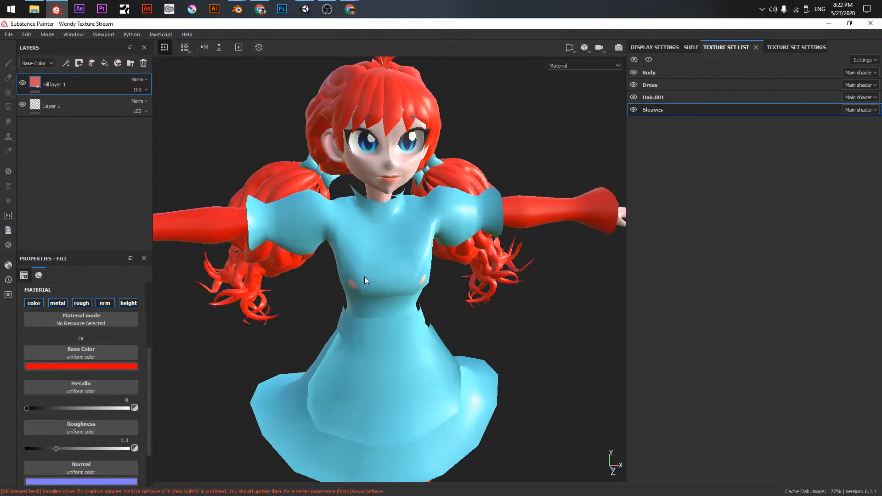
scroll(365, 277, "down", 4)
left_click_drag(368, 272, 382, 292, "alt")
middle_click_drag(403, 306, 374, 263, "alt")
left_click_drag(374, 263, 434, 202, "alt")
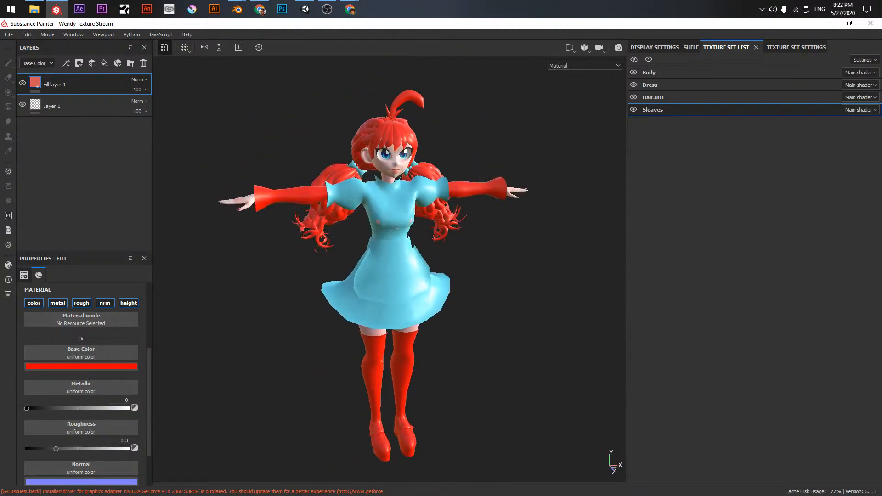